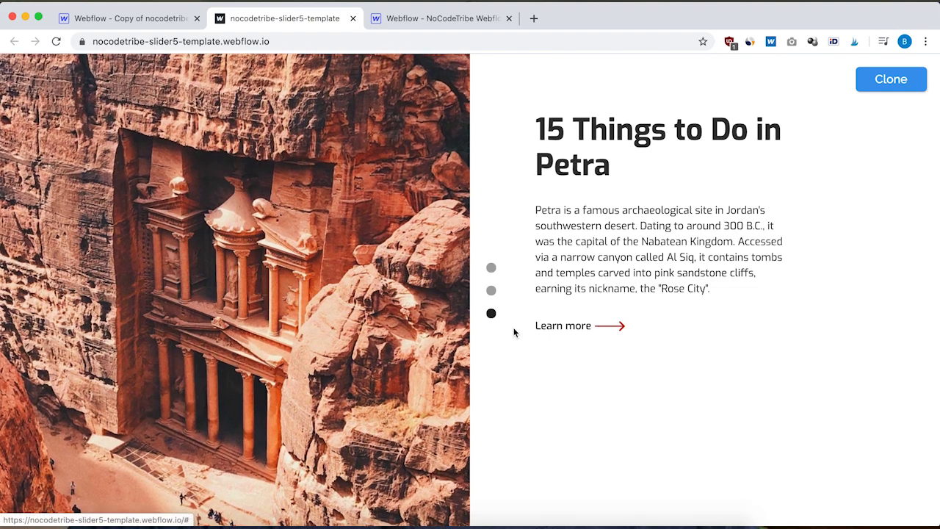
Preview the published slider template by switching between its Taj Mahal, Machu Picchu and Petra slides.
left_click(491, 268)
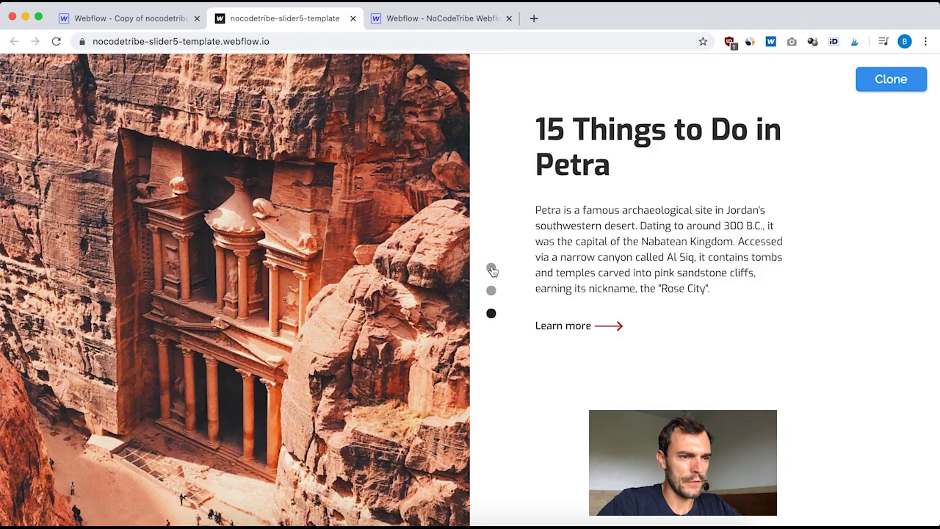
left_click(491, 269)
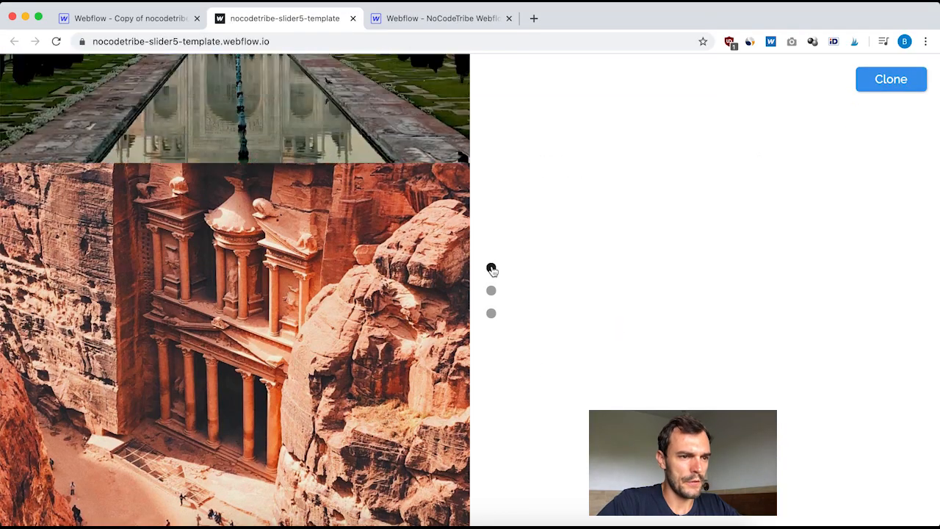
left_click(491, 291)
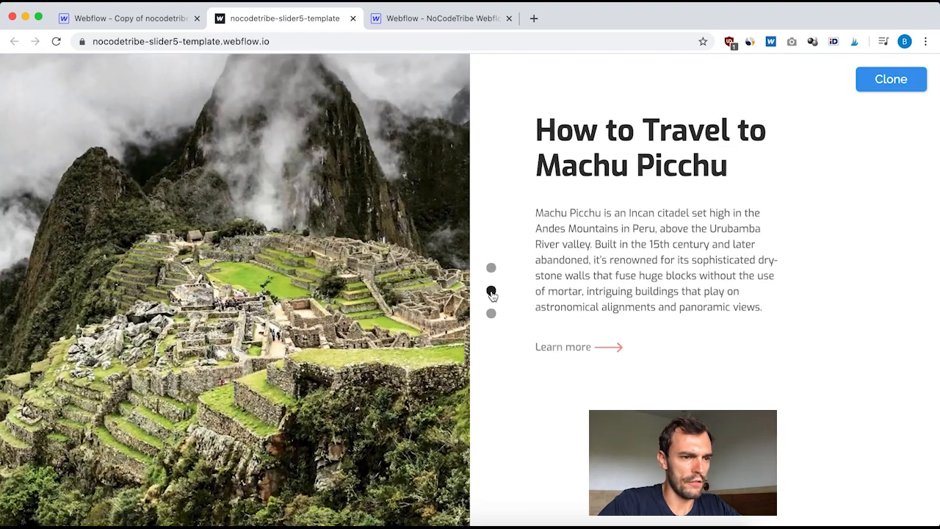
left_click(491, 314)
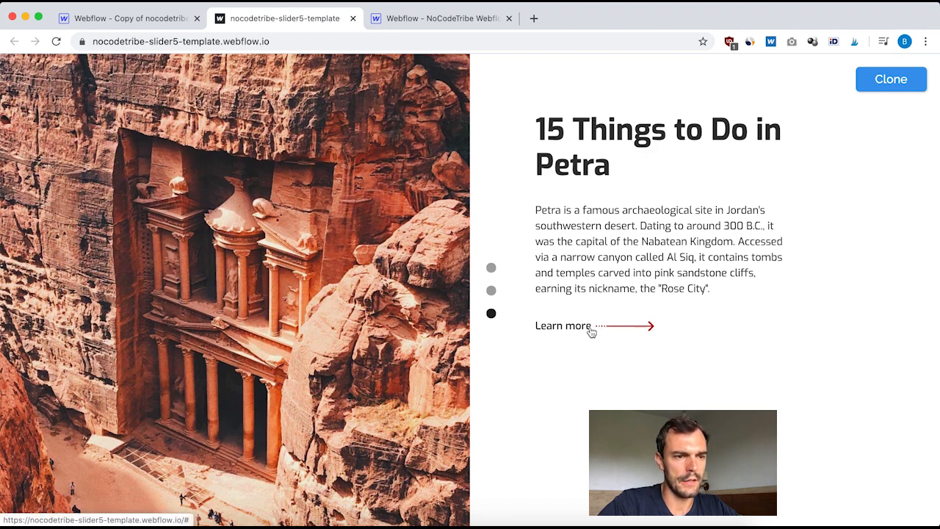
left_click(491, 269)
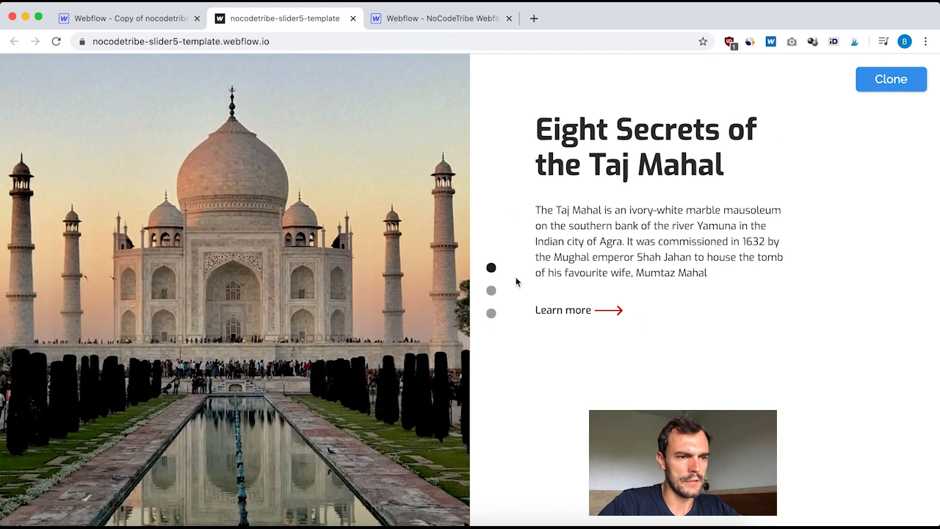
left_click(491, 290)
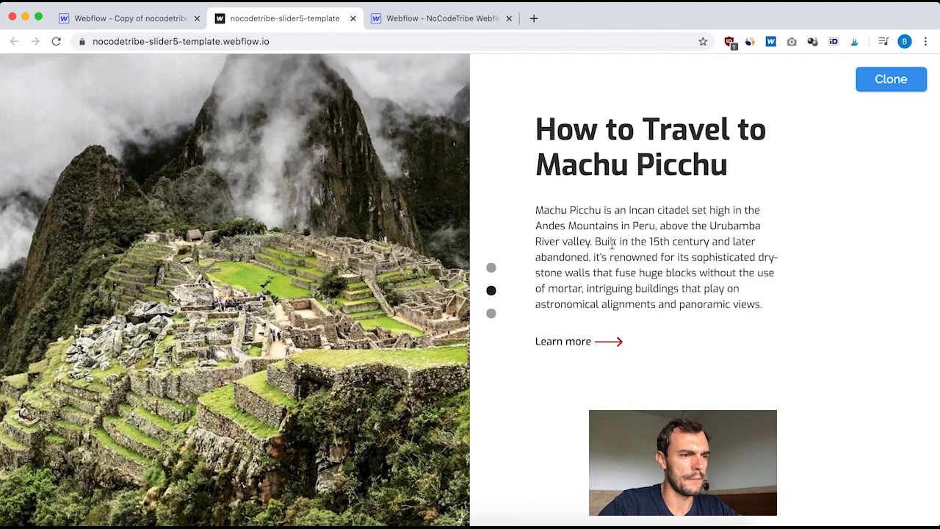
Switch to the Webflow Designer project and look over the template slider and the empty section below it.
left_click(134, 20)
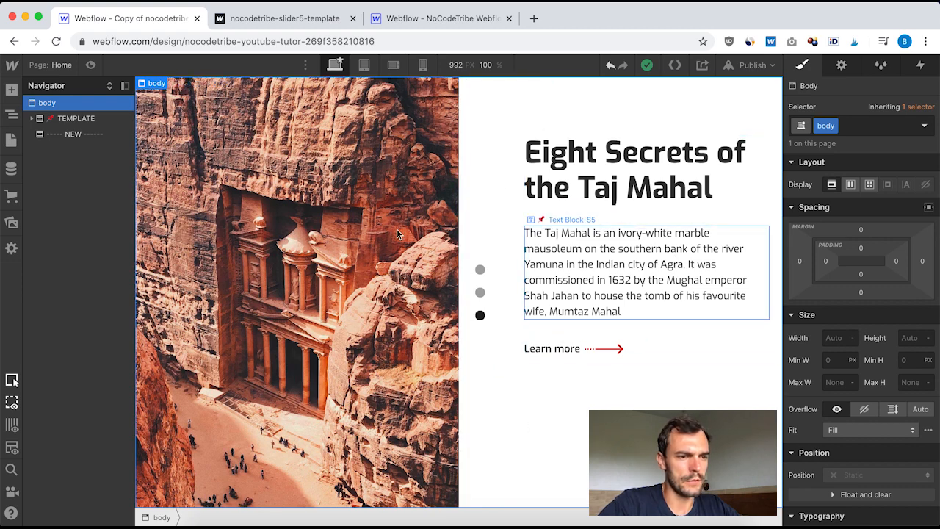
scroll(513, 293, "down", 2)
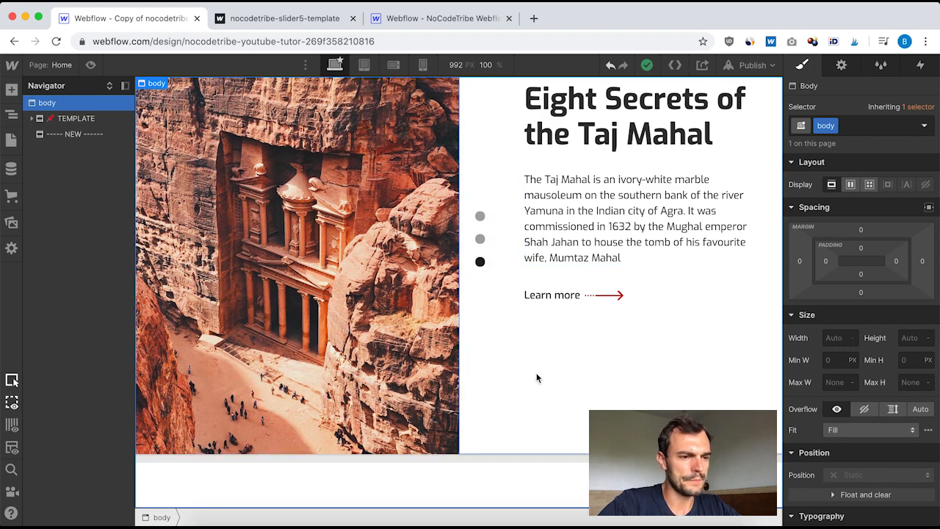
scroll(537, 377, "down", 10)
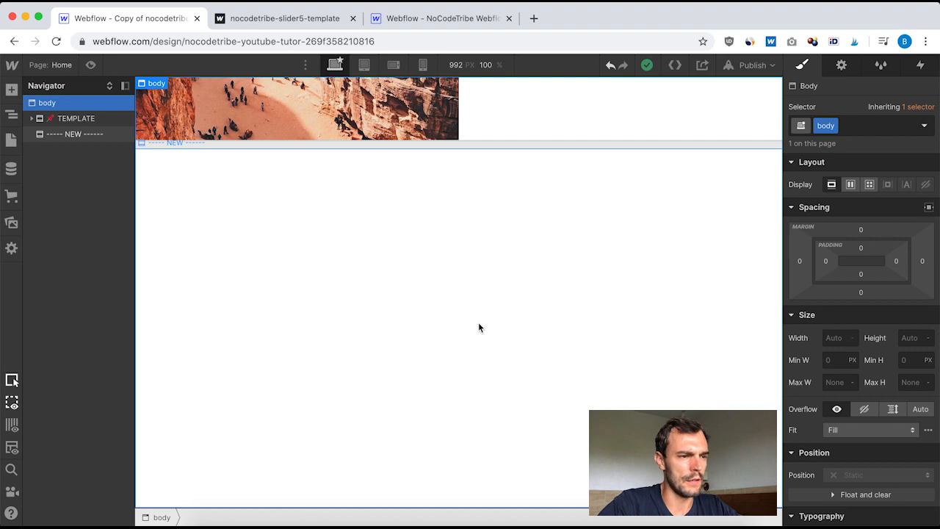
scroll(478, 327, "up", 5)
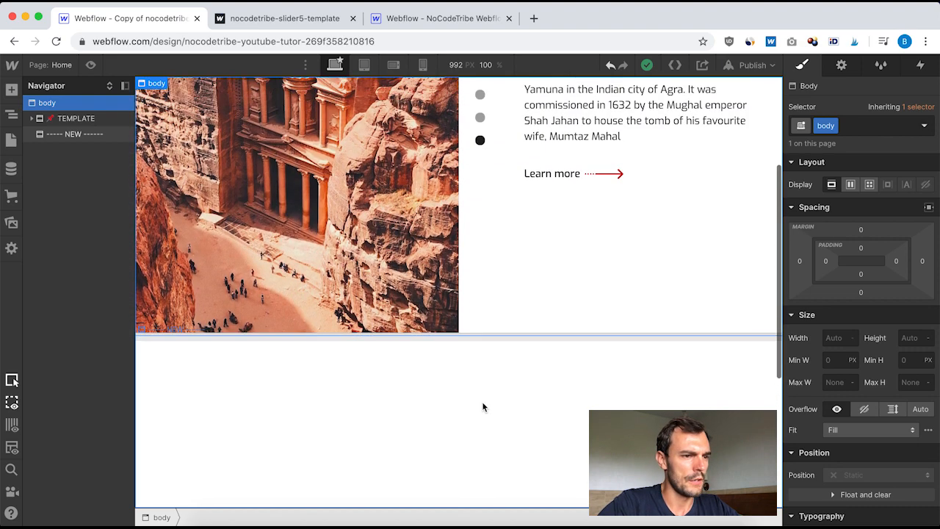
scroll(482, 406, "up", 5)
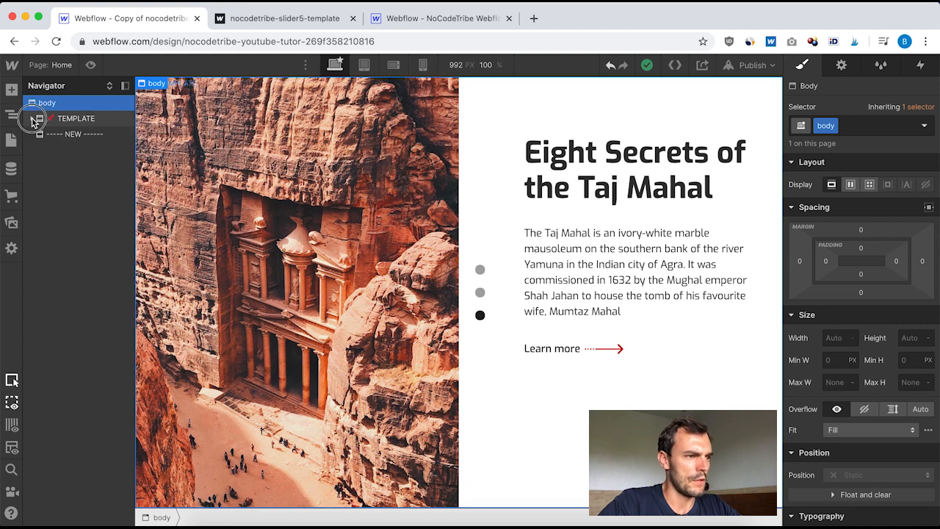
Expand the TEMPLATE section and inspect Container-S5 with its Slider wrapper-S5 and Content wrapper-S5.
left_click(31, 119)
left_click(81, 134)
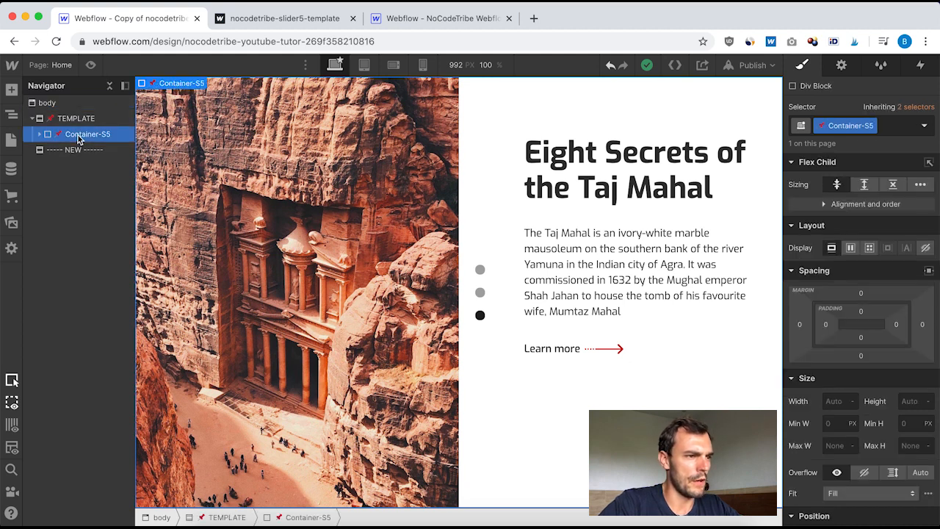
left_click(39, 134)
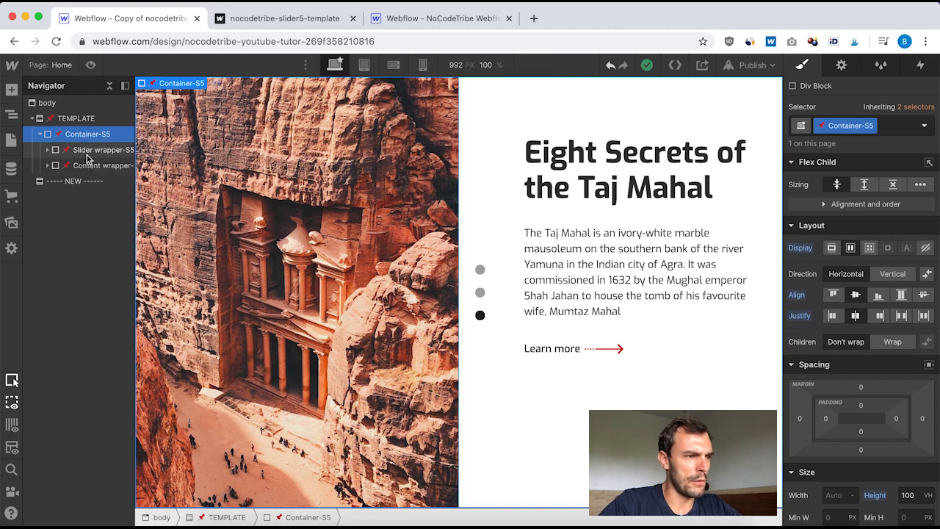
left_click(92, 151)
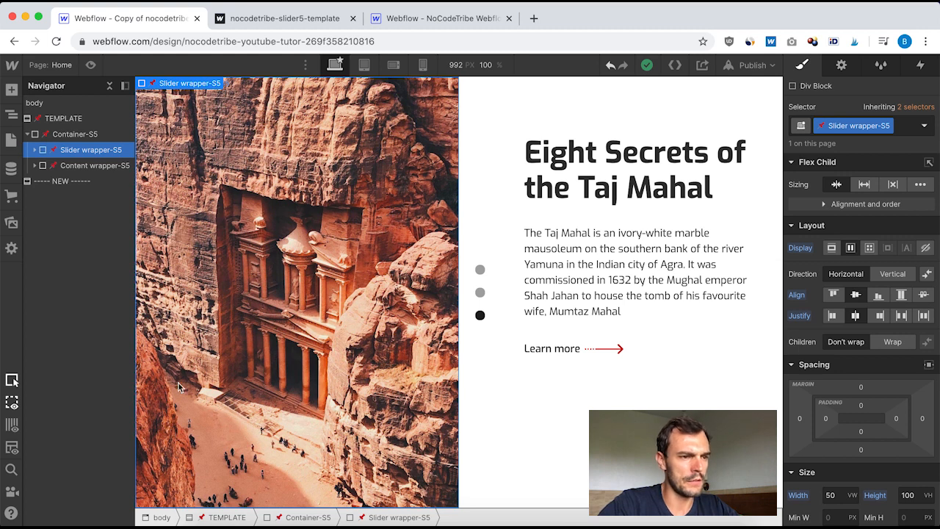
left_click(73, 166)
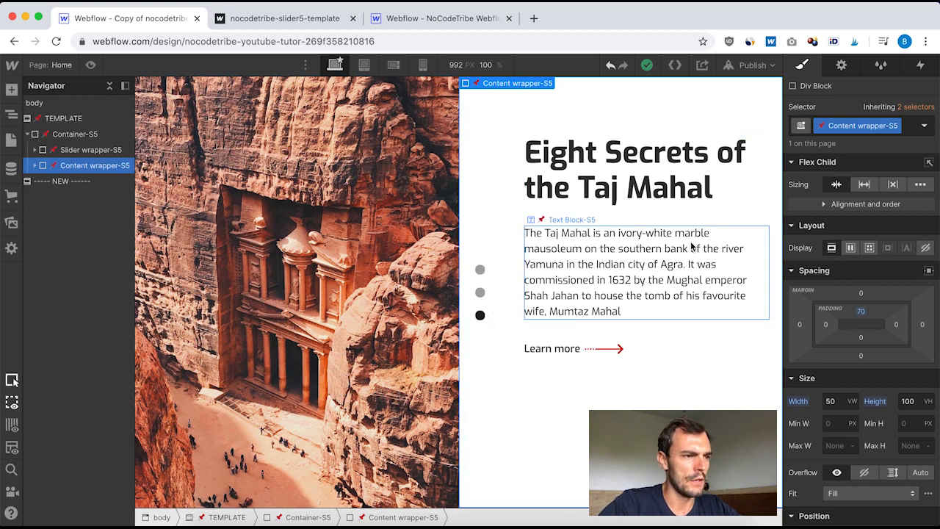
Expand Slider wrapper-S5 down to Mask-S5 and inspect the slider's structure, including Slide Nav-S5.
left_click(73, 151)
left_click(34, 150)
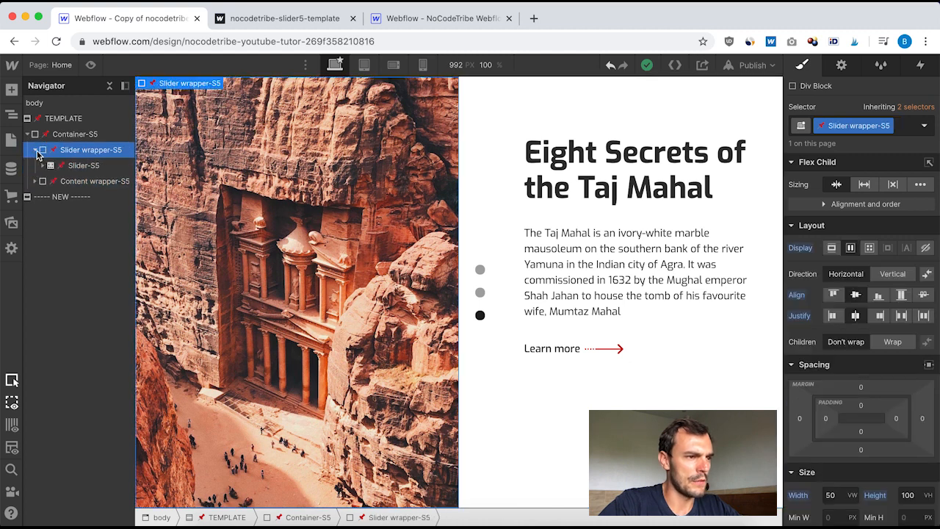
left_click(42, 167)
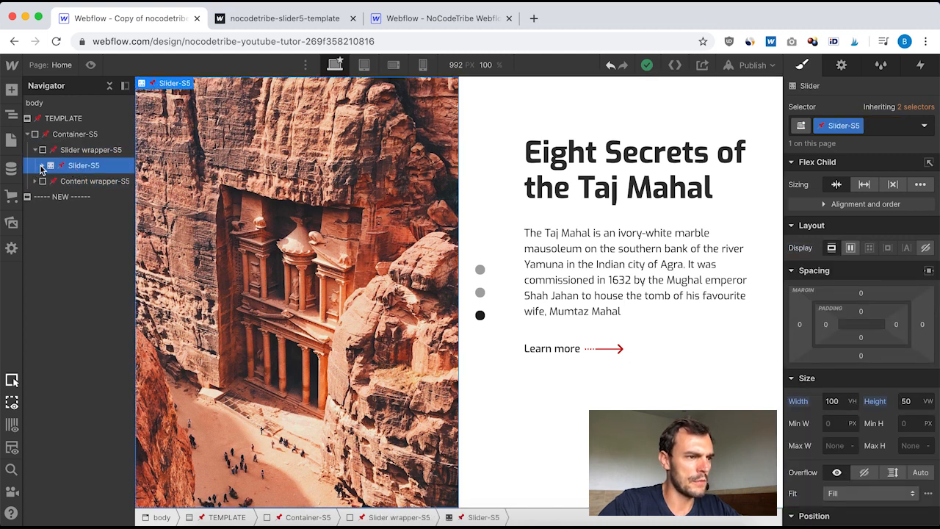
left_click(42, 166)
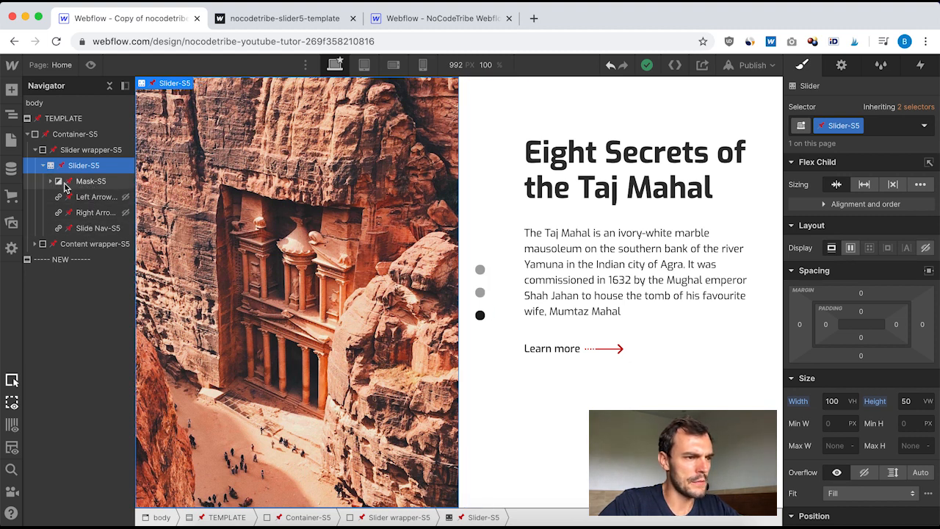
left_click(51, 181)
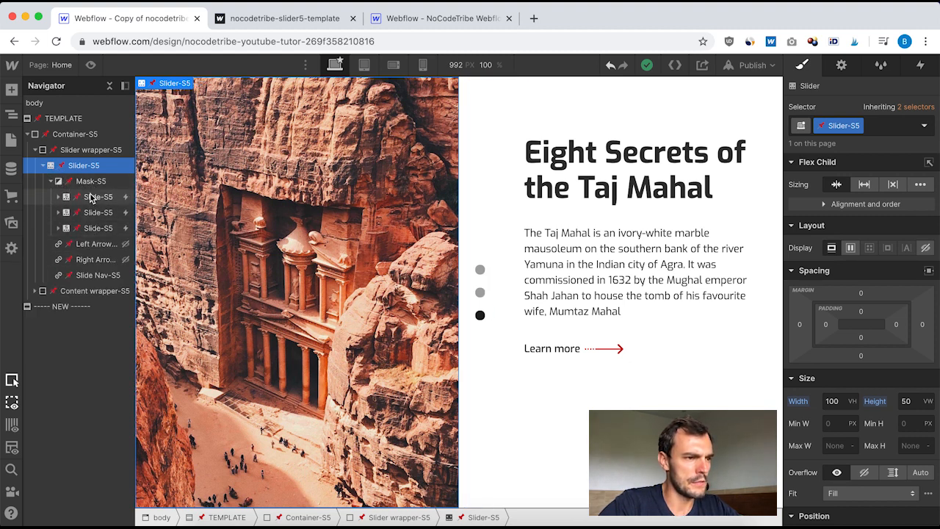
left_click(81, 276)
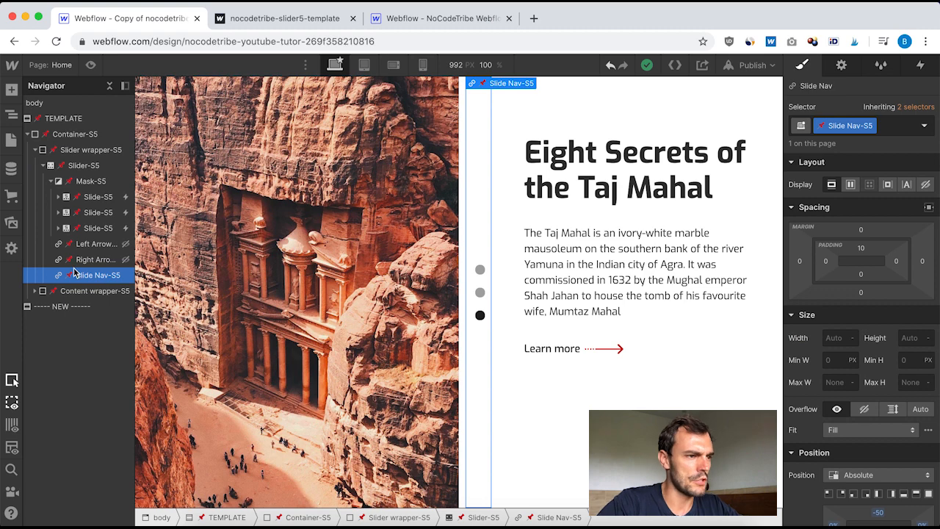
Examine the background image div blocks inside the first two slides, then collapse the slider hierarchy.
left_click(60, 197)
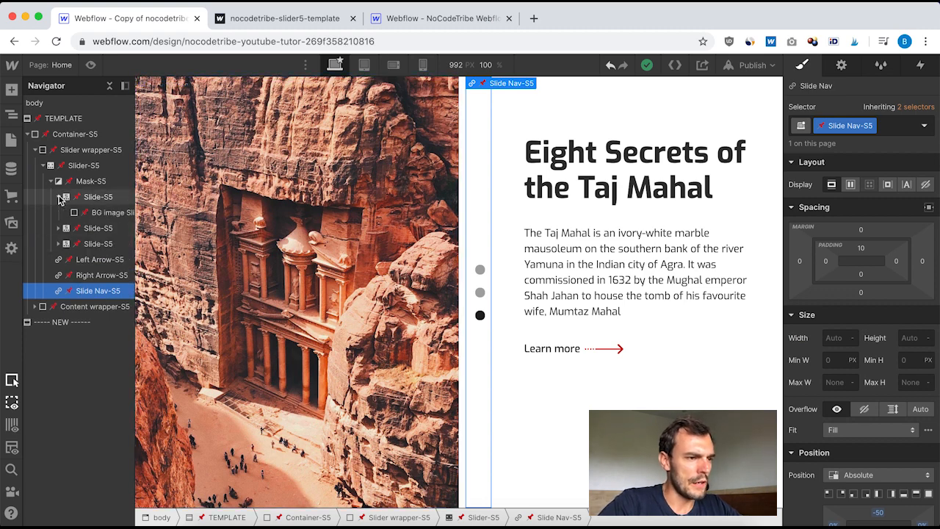
left_click(105, 218)
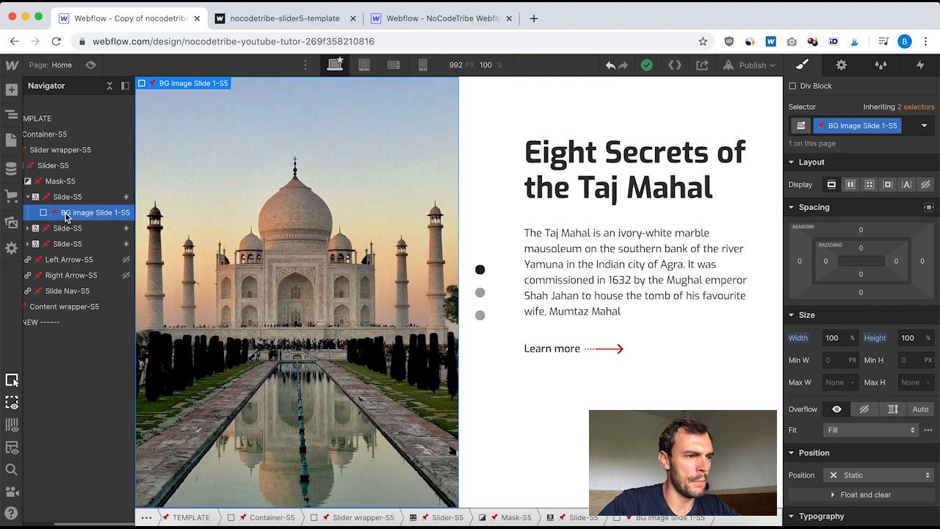
left_click(28, 229)
left_click(79, 248)
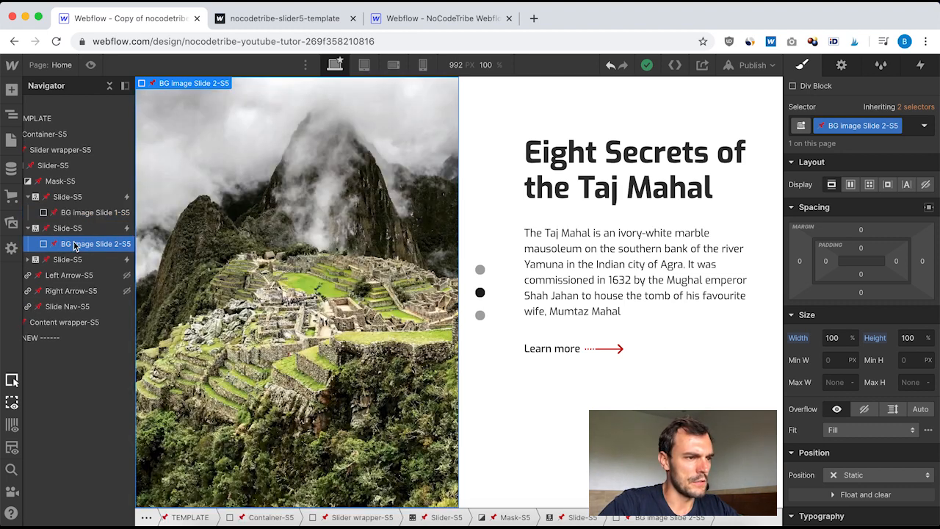
left_click(64, 213)
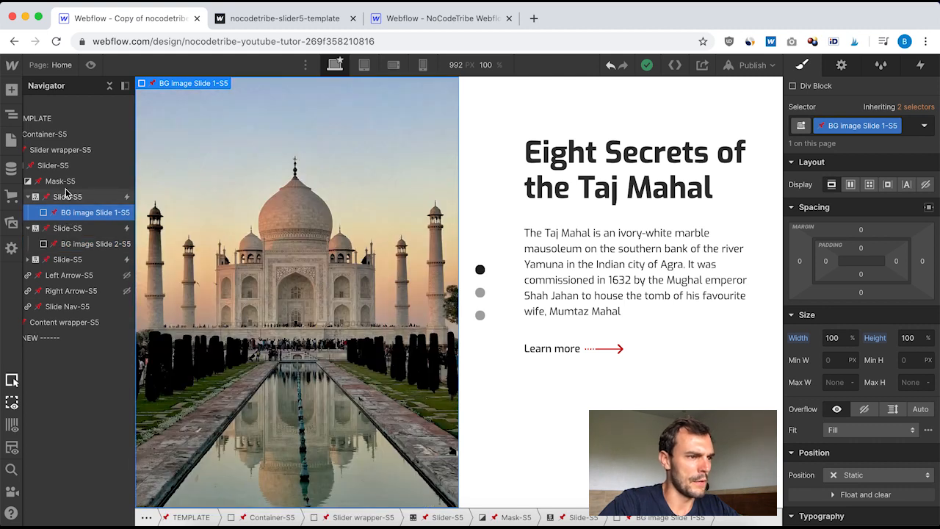
scroll(63, 184, "left", 3)
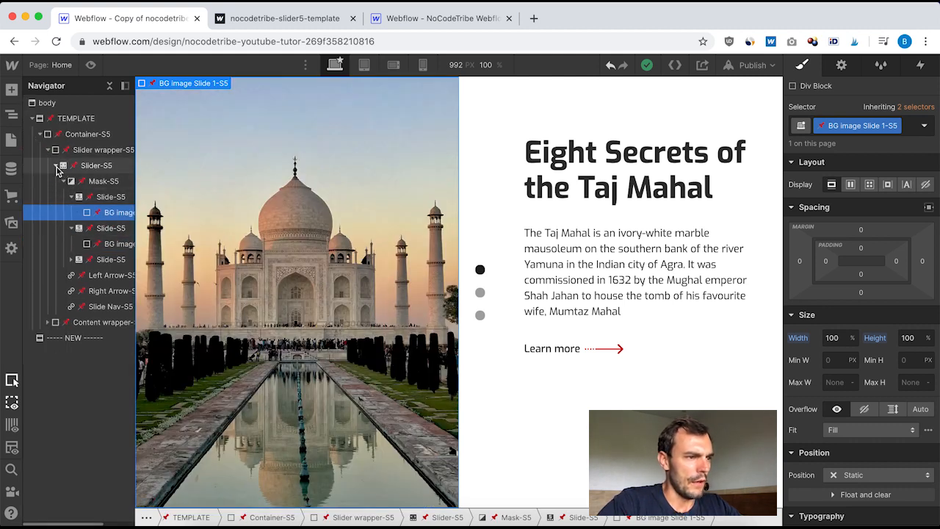
left_click(56, 166)
left_click(47, 150)
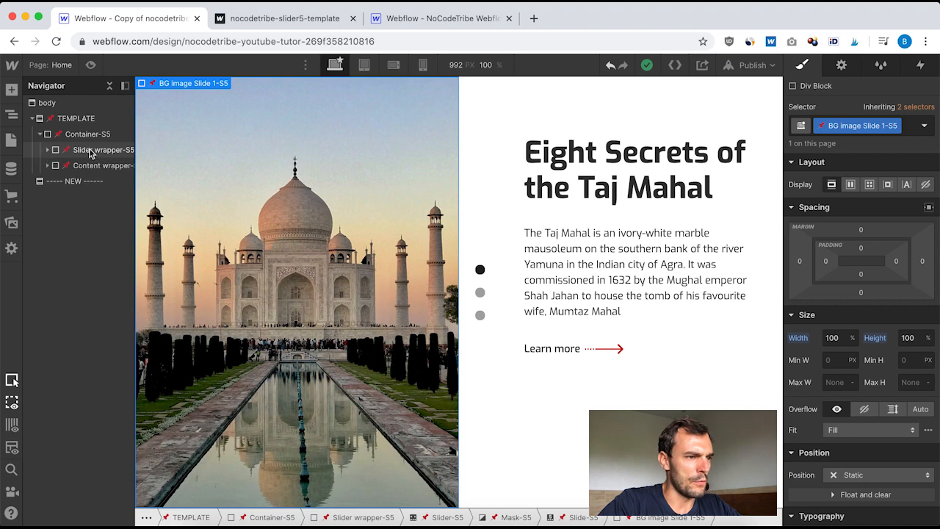
Examine the text wrappers in Content wrapper-S5 and the elements inside the first one, then collapse them.
left_click(49, 166)
scroll(91, 175, "right", 1)
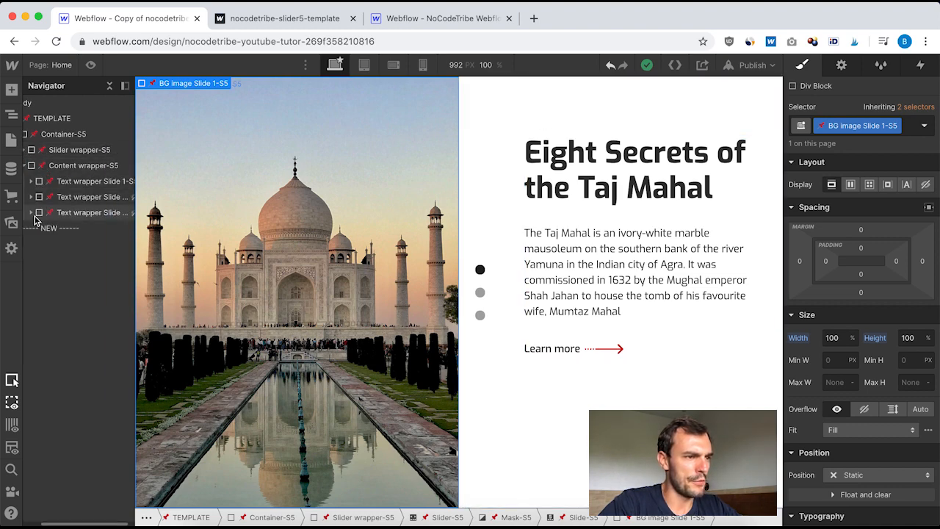
left_click(31, 181)
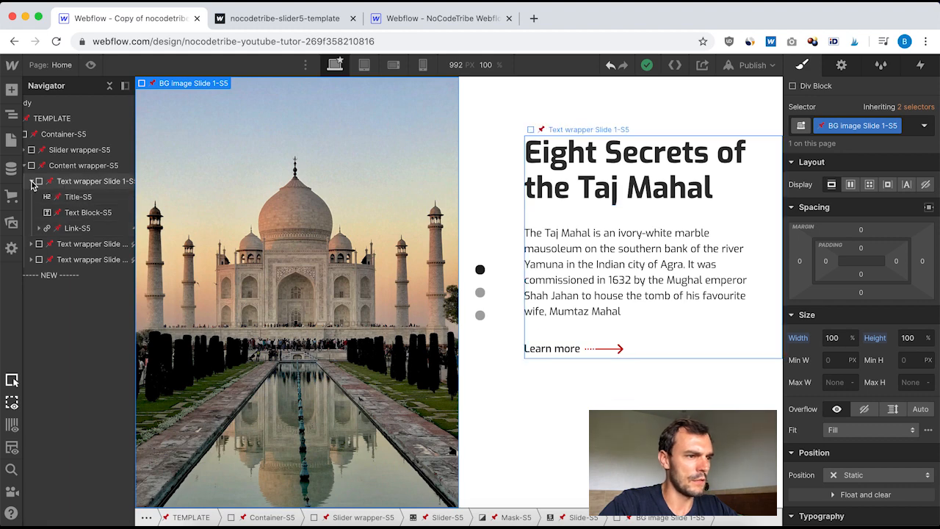
left_click(32, 181)
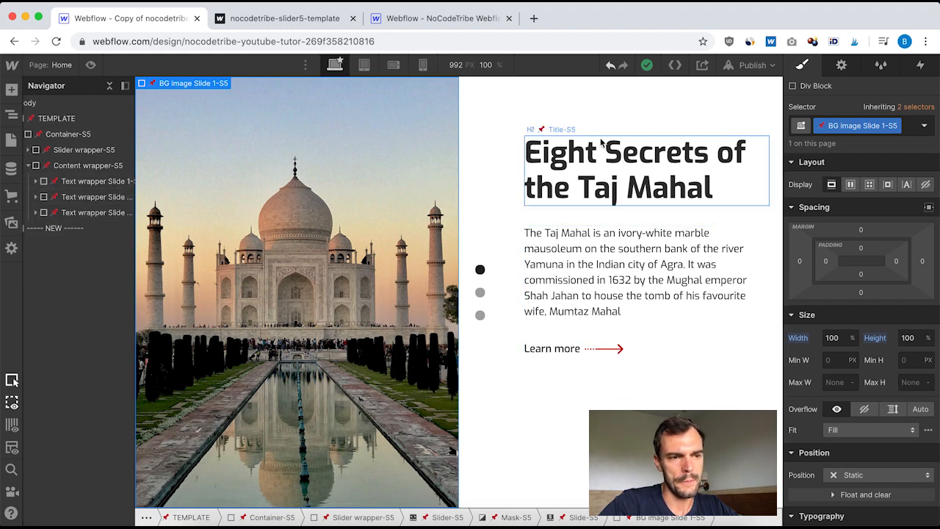
left_click(30, 168)
Add a div block inside the NEW section and expand that section in the element hierarchy.
left_click(74, 181)
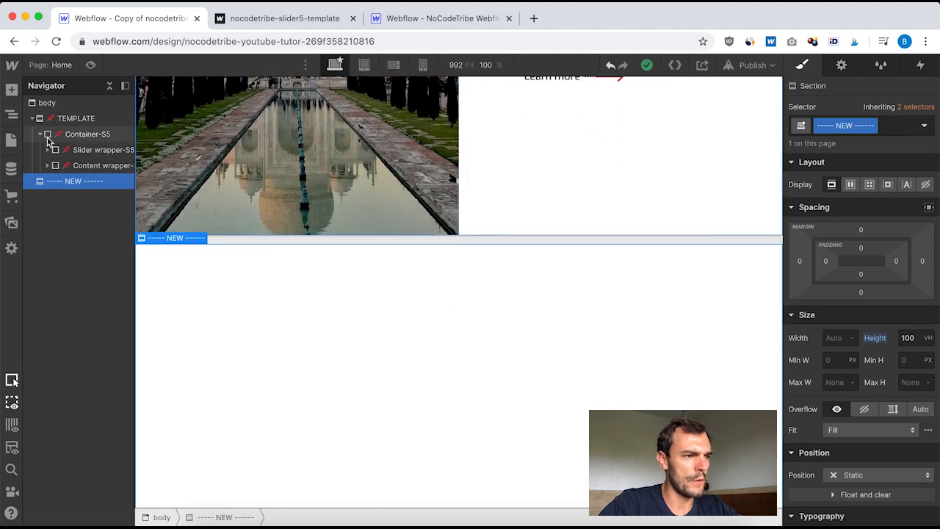
left_click(11, 89)
left_click_drag(58, 335, 273, 330)
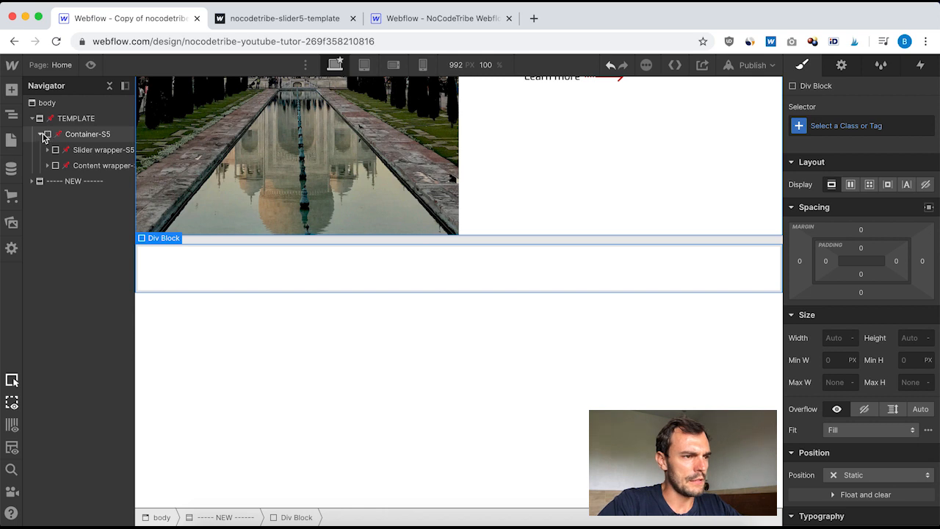
left_click(32, 182)
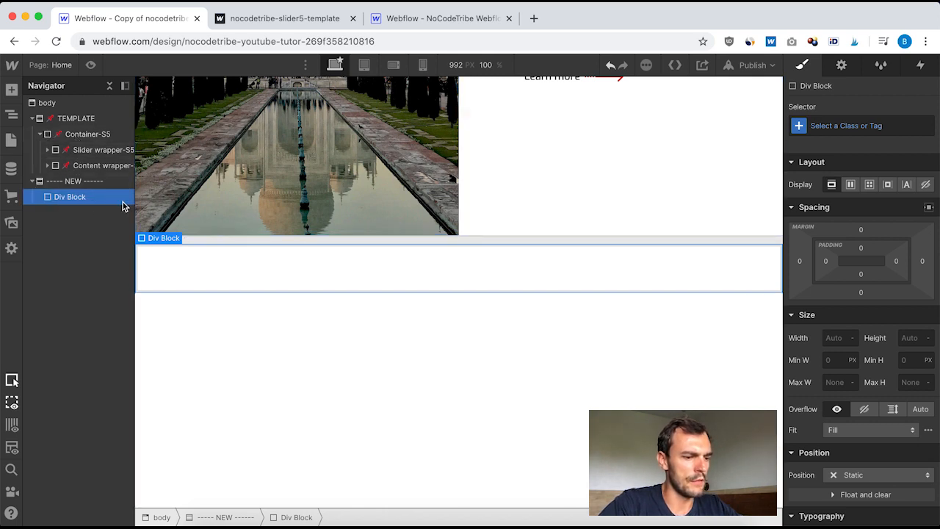
Copy and paste the div block, nest the copy inside the original, and paste a second nested div block beside it.
key("super+c")
key("super+v")
left_click(62, 212)
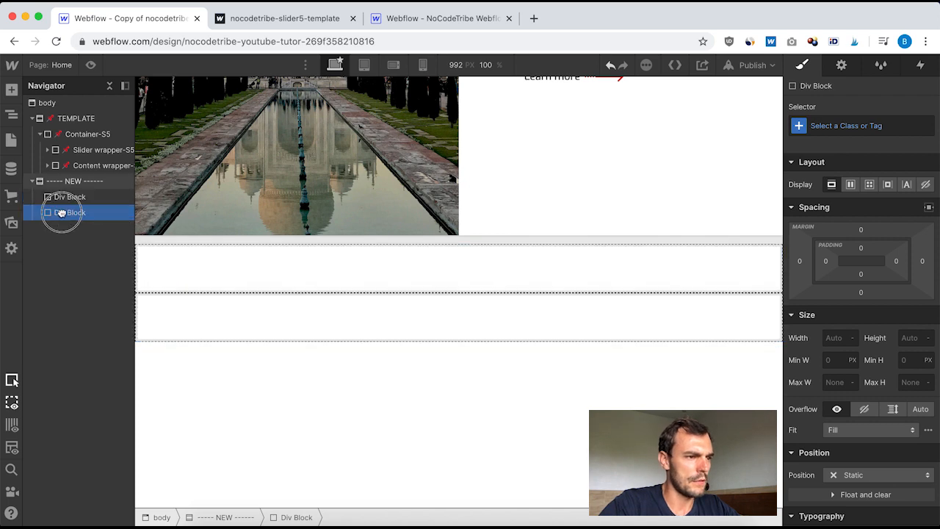
left_click_drag(62, 212, 74, 206)
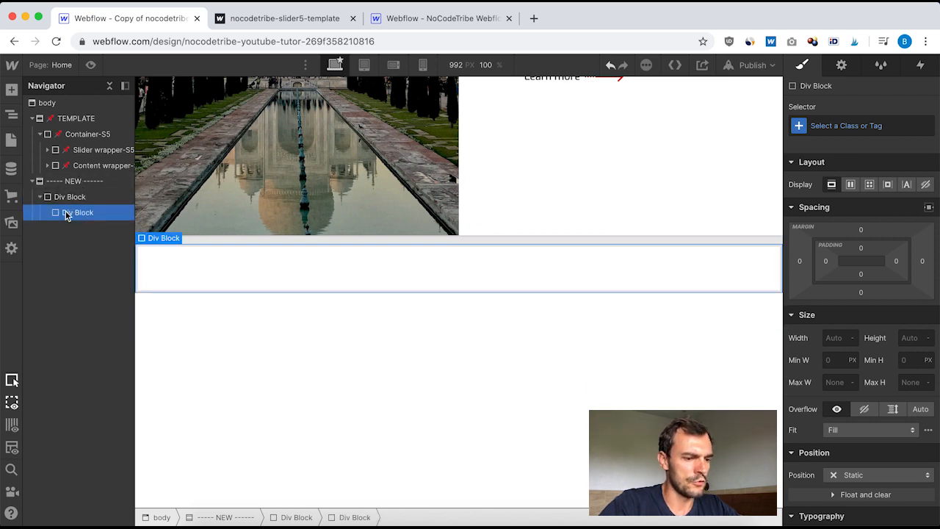
key("super+v")
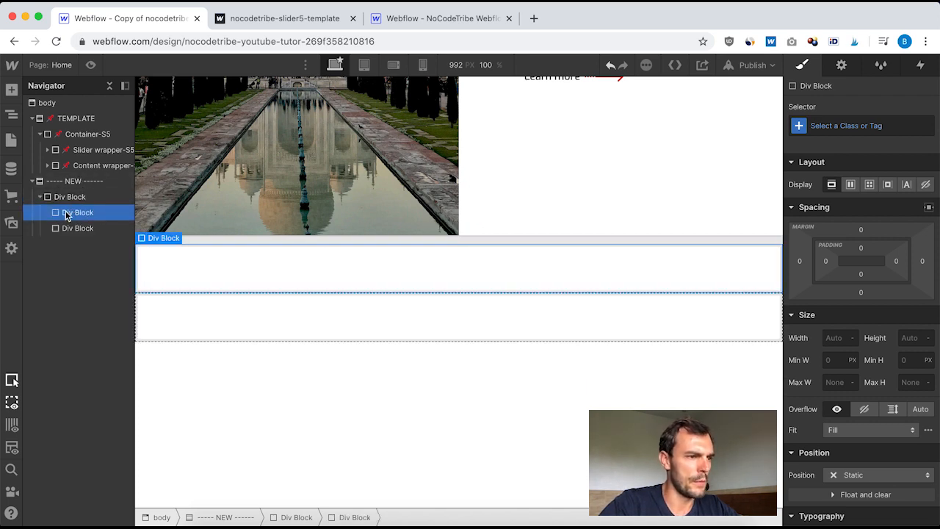
Add a slider inside the first of the two nested div blocks in the NEW section.
left_click(74, 230)
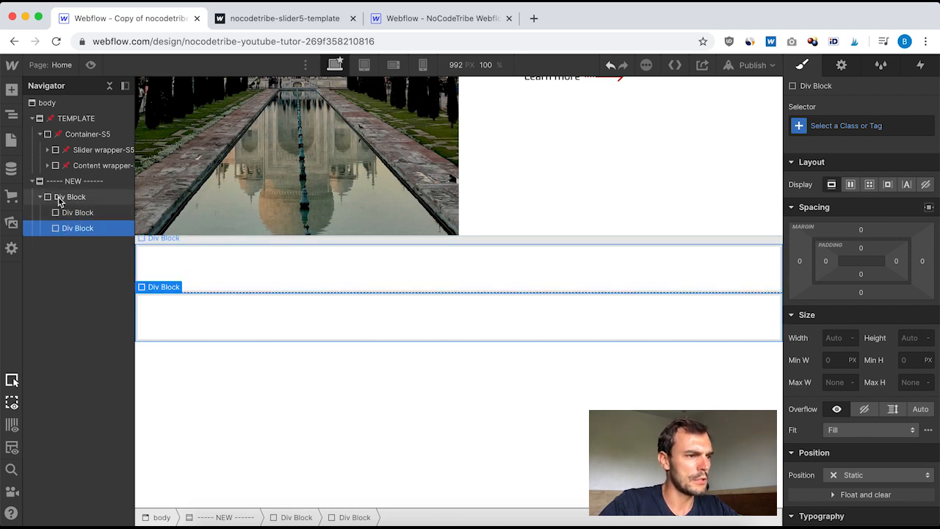
left_click(47, 150)
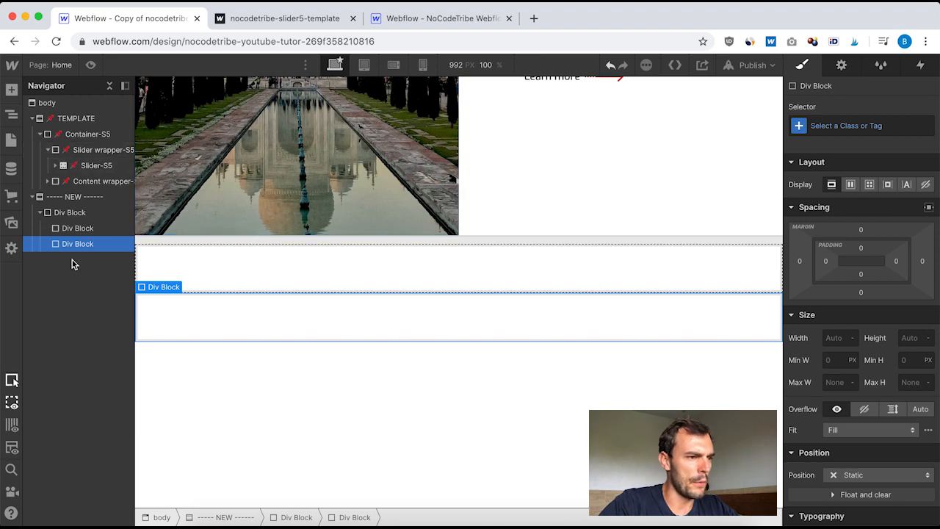
left_click(81, 228)
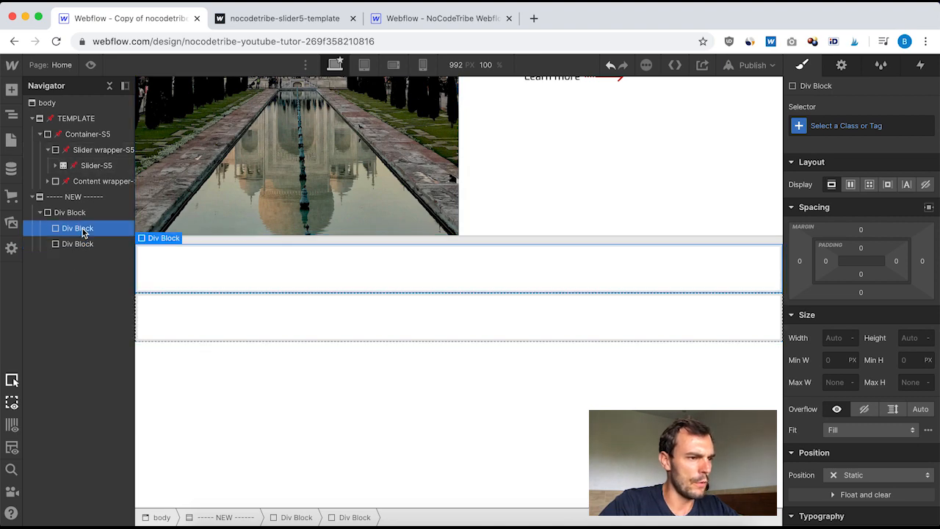
left_click(11, 88)
scroll(89, 331, "down", 10)
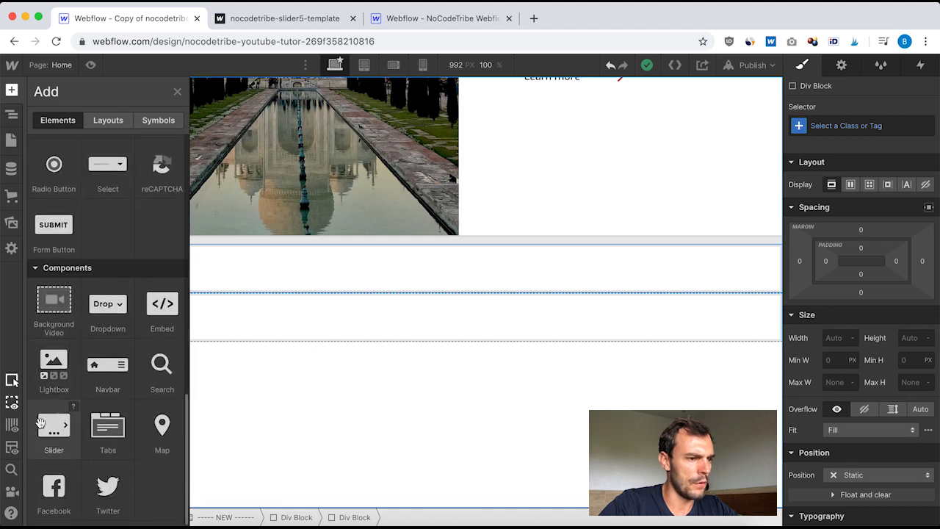
left_click(51, 424)
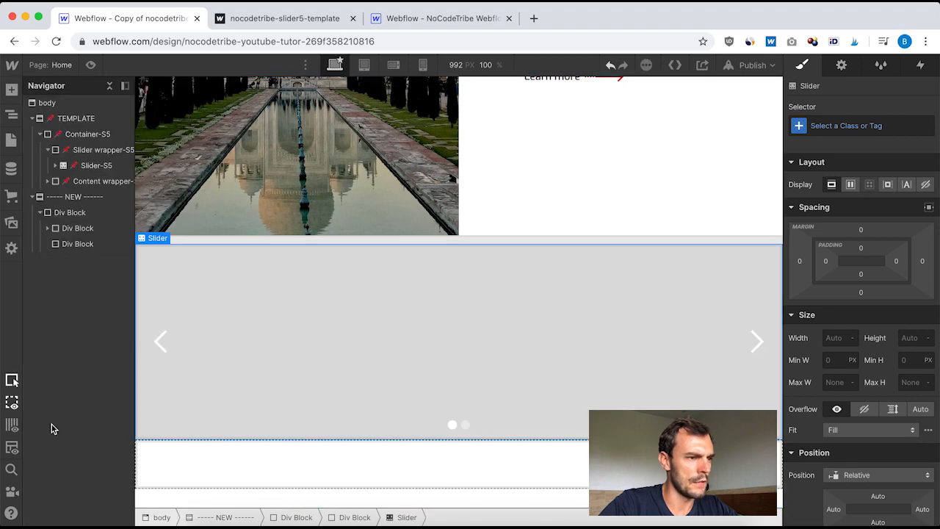
Expand the new slider and the template's slider for comparison, and add a div block inside Slide 1 of the new slider's mask.
left_click(48, 229)
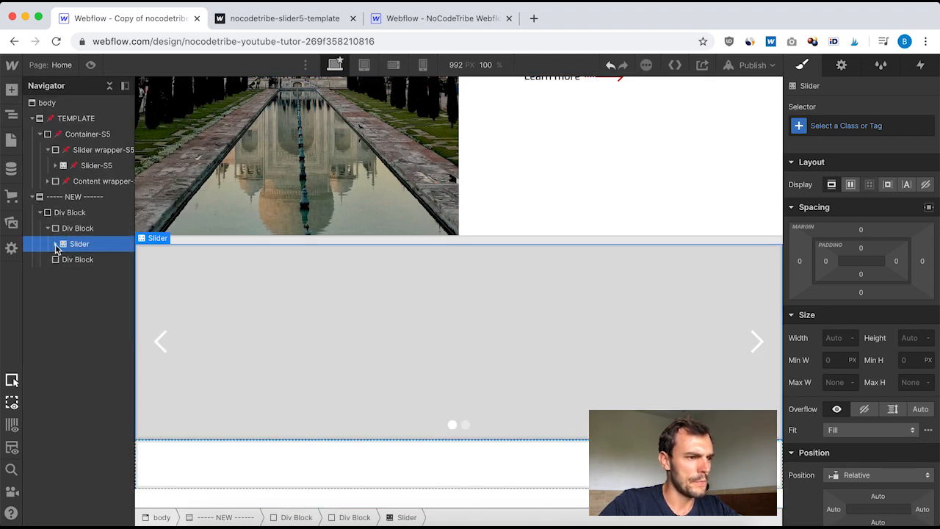
left_click(55, 243)
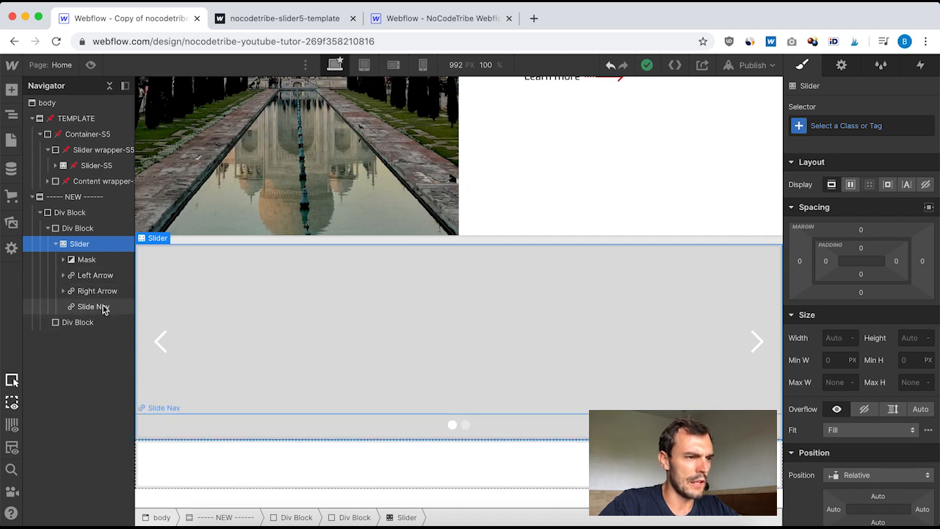
left_click(55, 165)
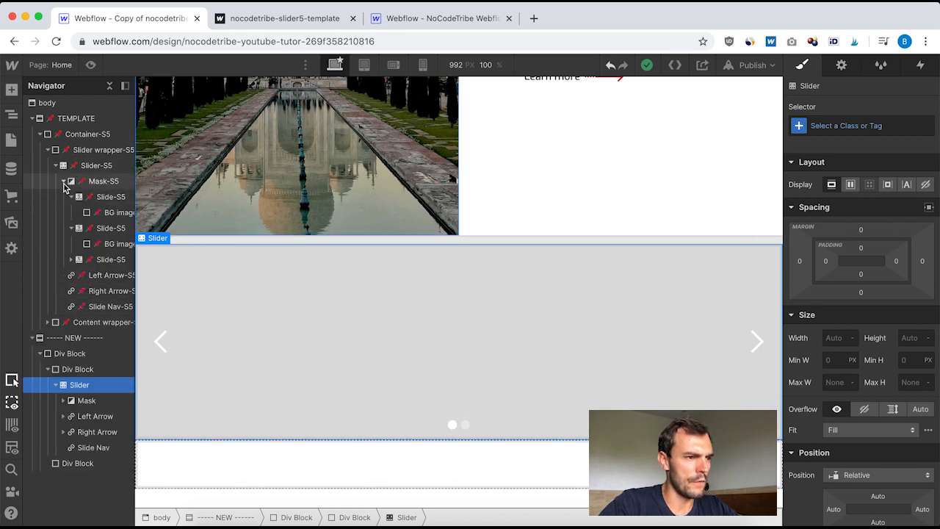
left_click(63, 180)
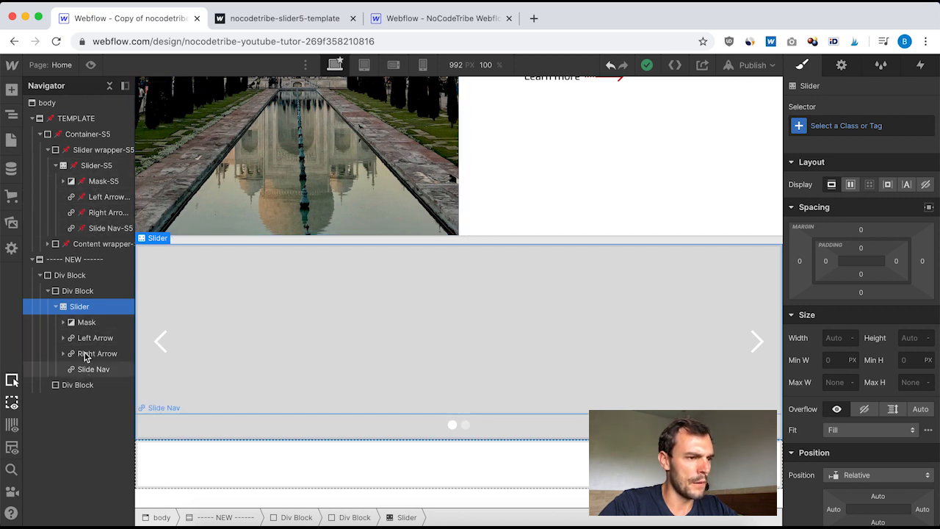
left_click(63, 182)
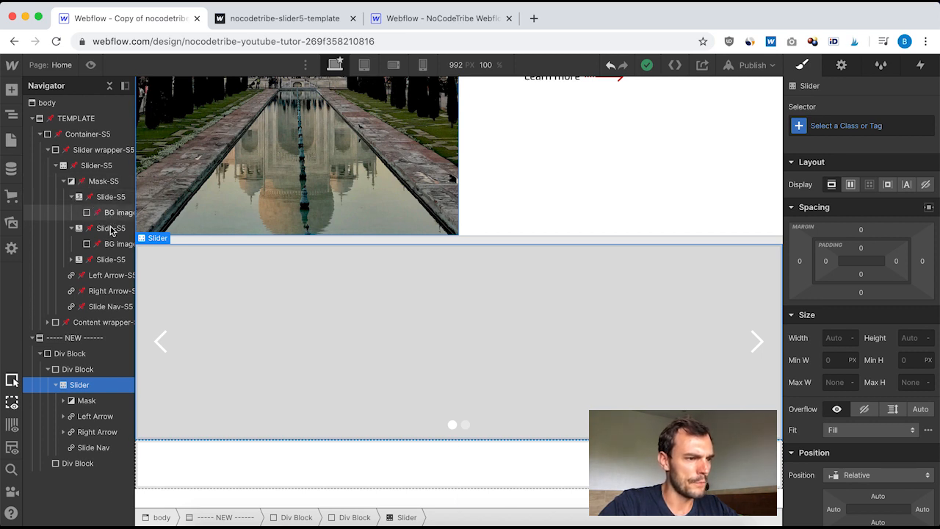
left_click(64, 401)
left_click(96, 416)
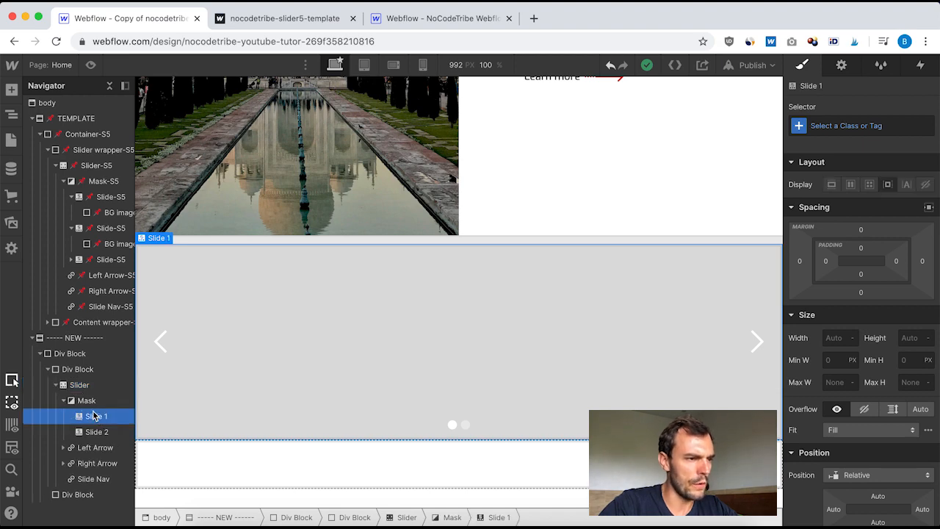
left_click(11, 90)
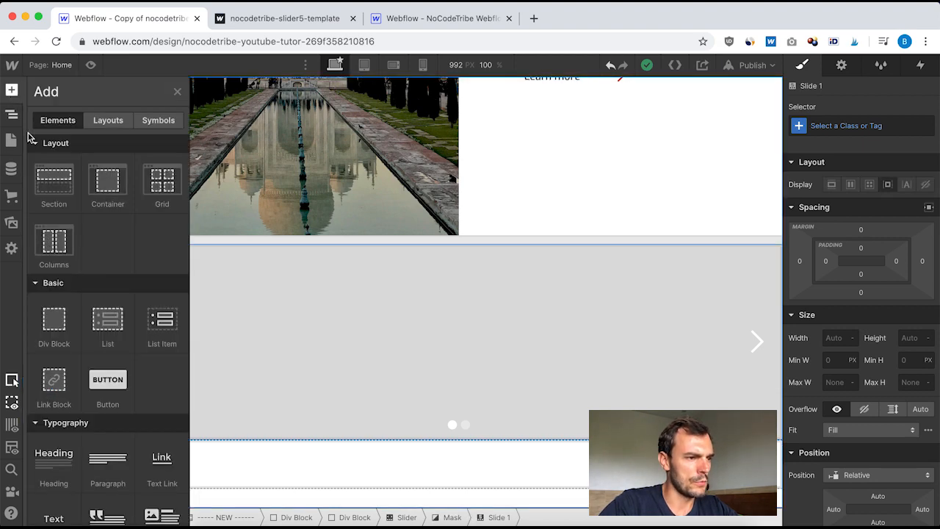
left_click(55, 328)
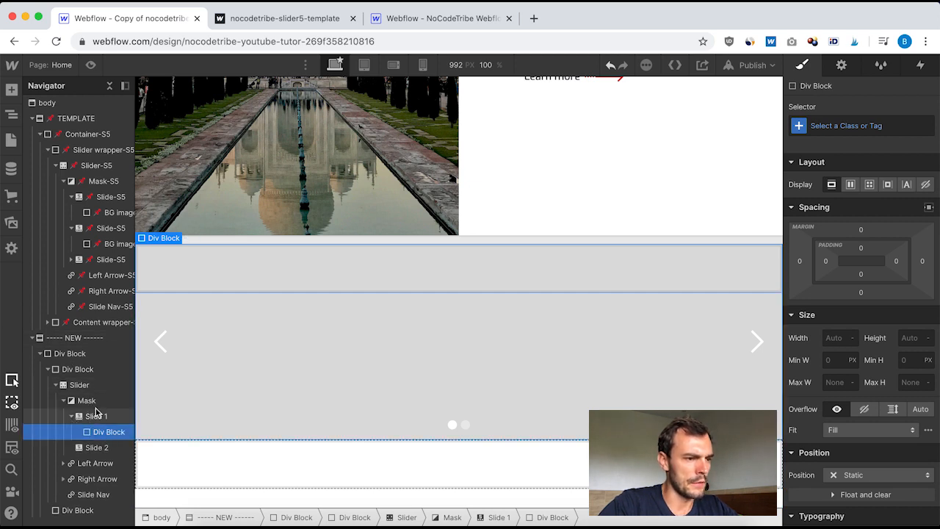
Delete Slide 2 from the new slider's mask.
scroll(88, 433, "right", 1)
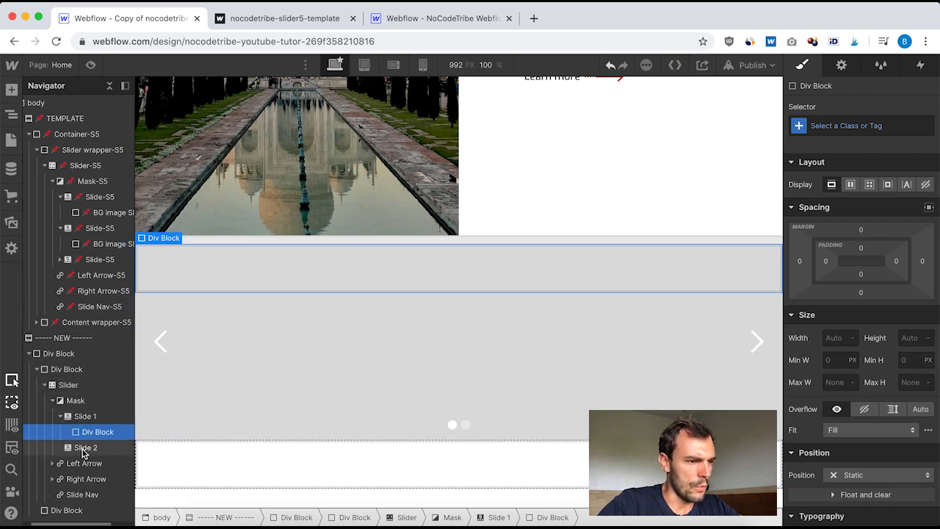
left_click(88, 447)
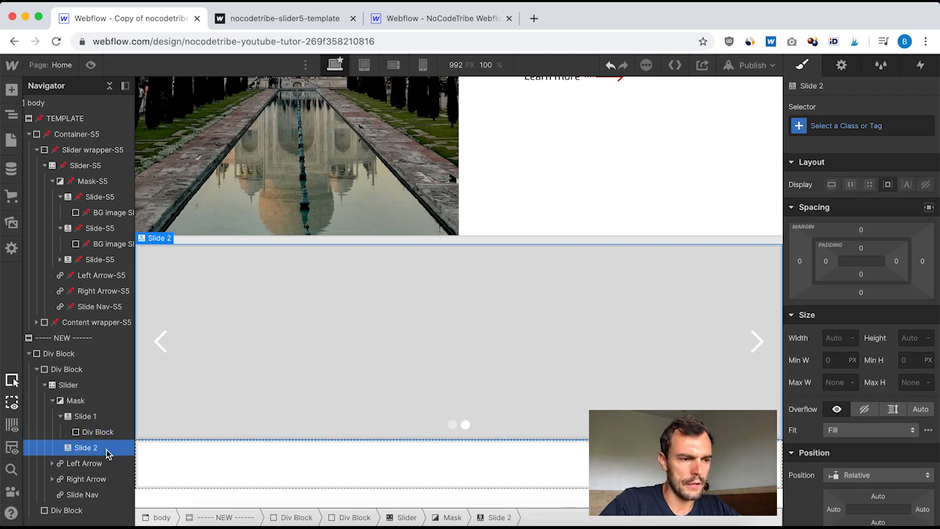
key("Delete")
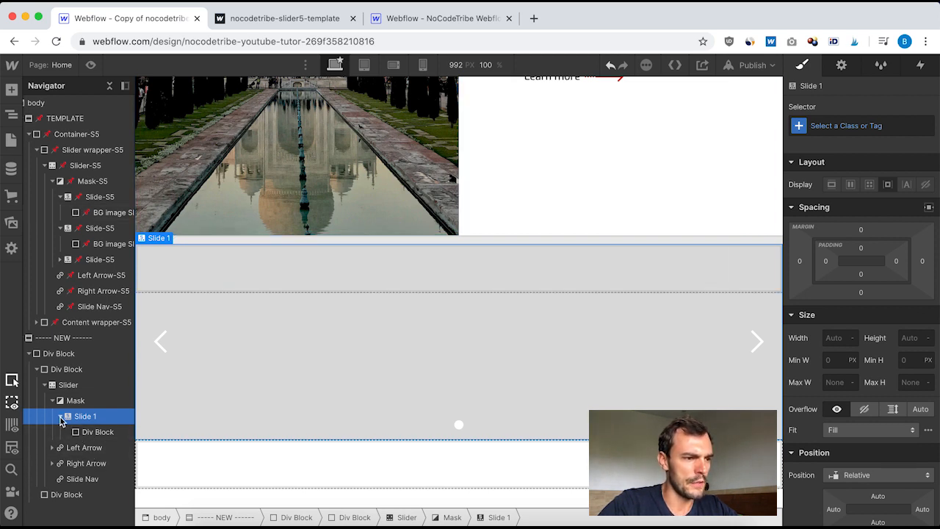
View each of the three slides on the published nocodetribe-slider5-template page, then return to the Webflow Designer.
left_click(269, 17)
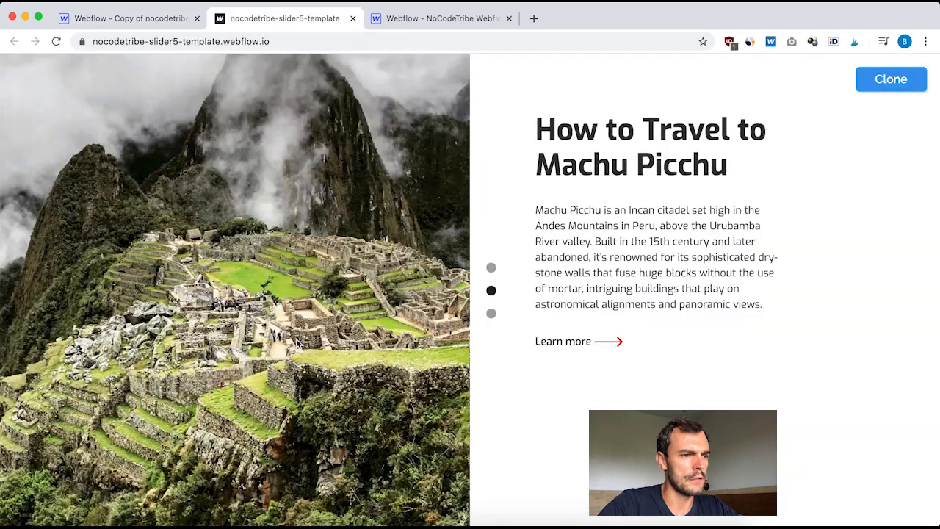
left_click(489, 269)
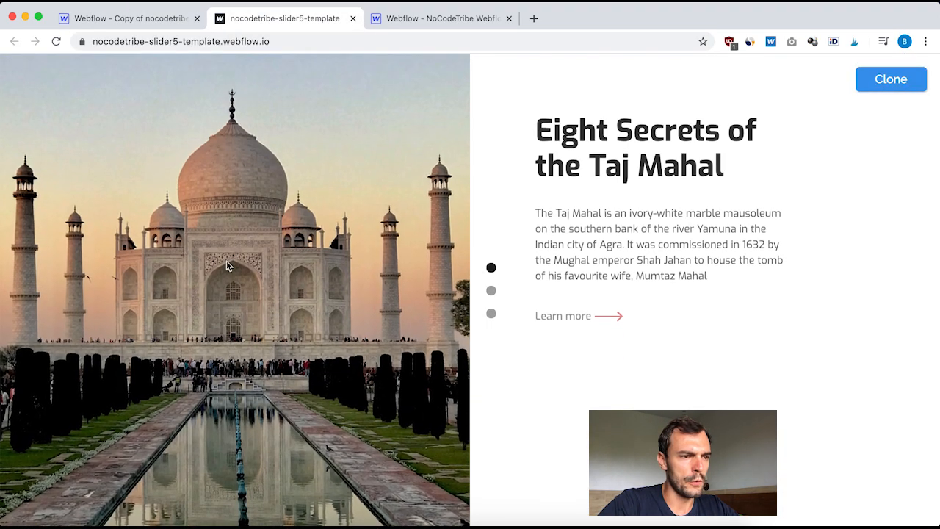
left_click(492, 290)
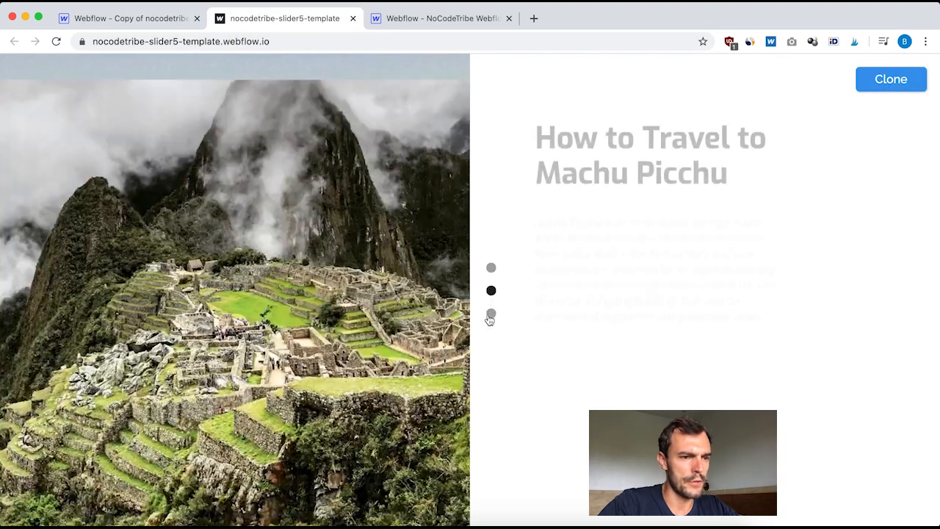
left_click(490, 314)
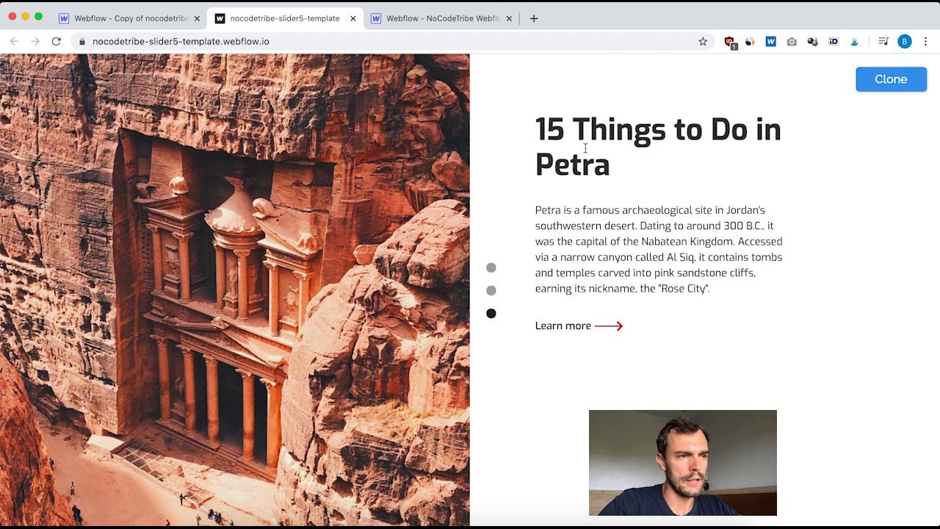
left_click(152, 25)
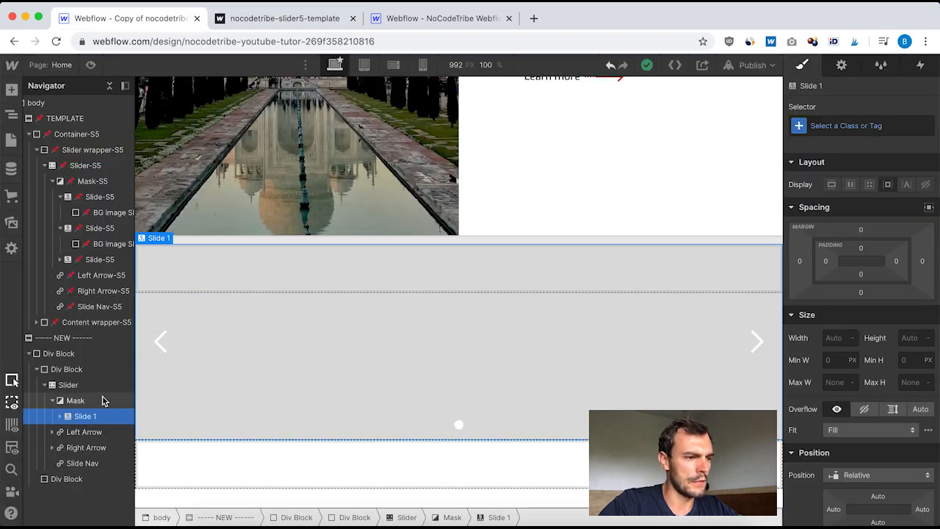
Collapse the new and template slider hierarchies, and examine the elements inside the first text wrapper of Content wrapper-S5.
left_click(53, 401)
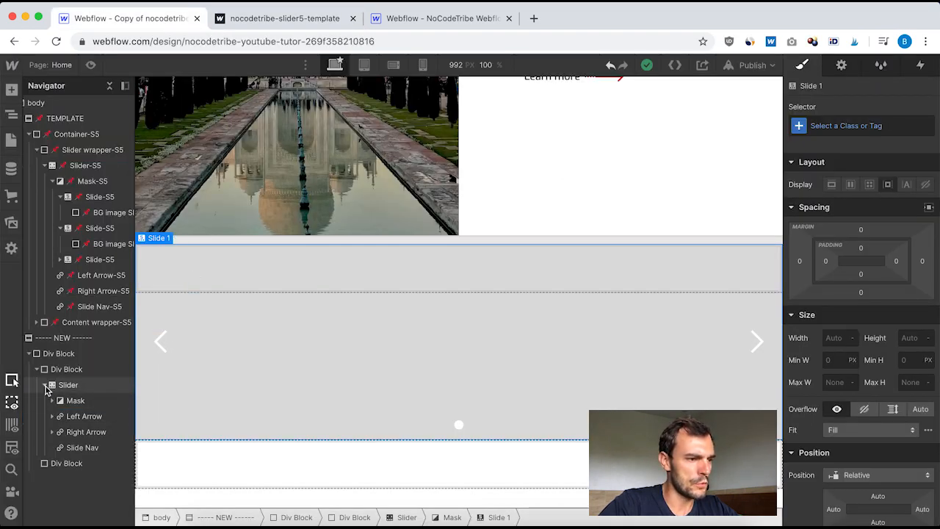
left_click(46, 385)
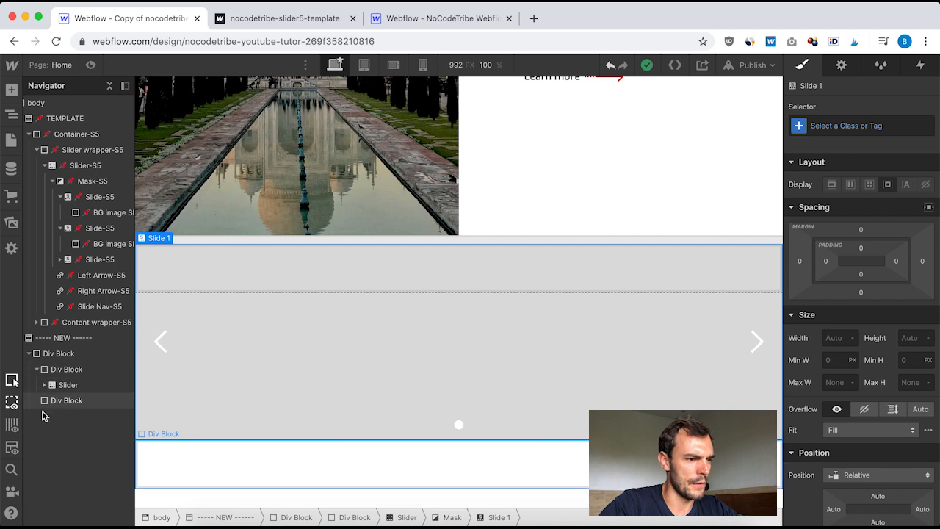
left_click(38, 369)
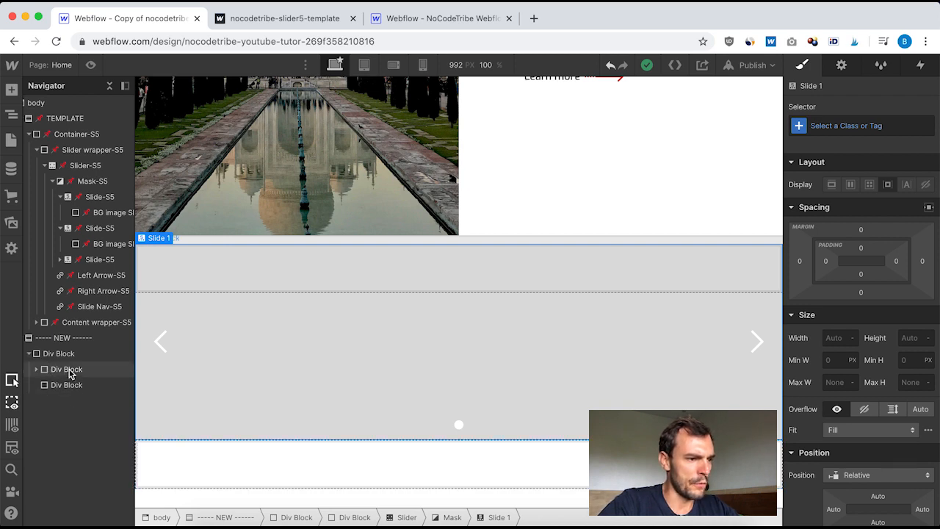
left_click(70, 371)
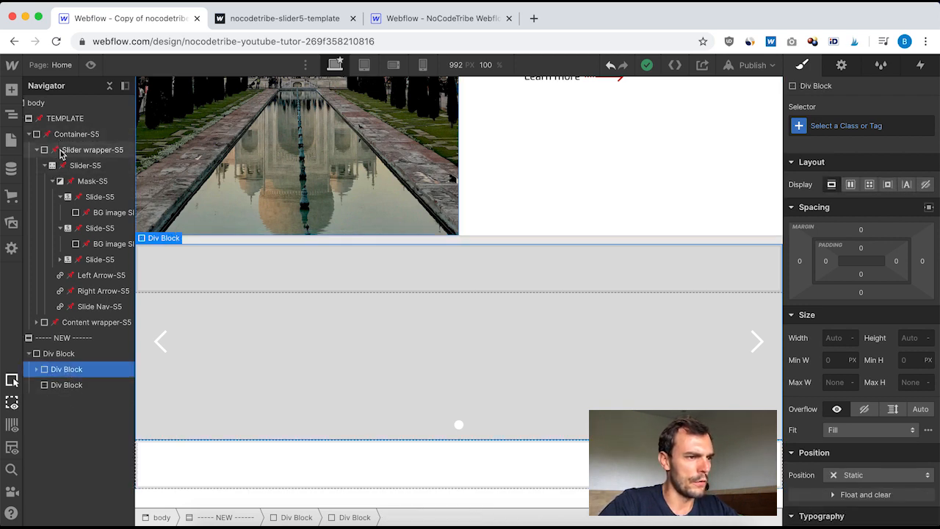
left_click(38, 149)
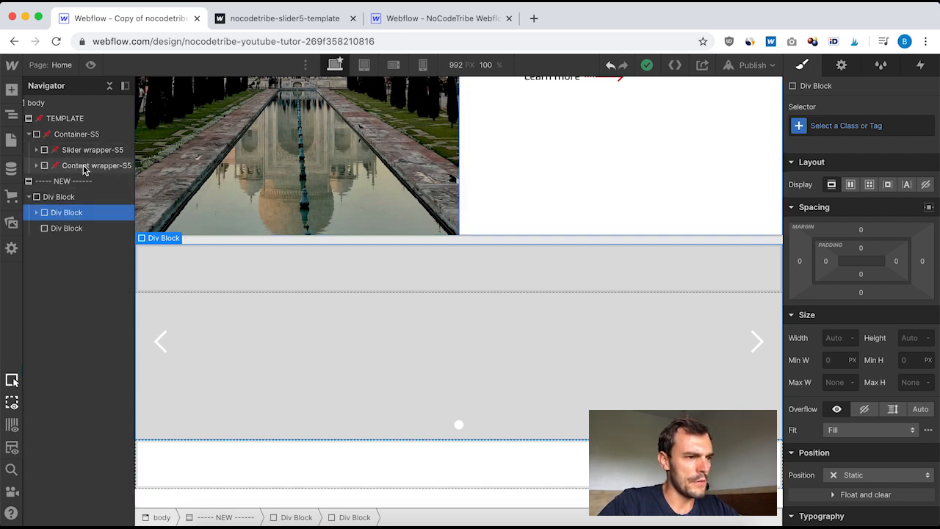
left_click(37, 165)
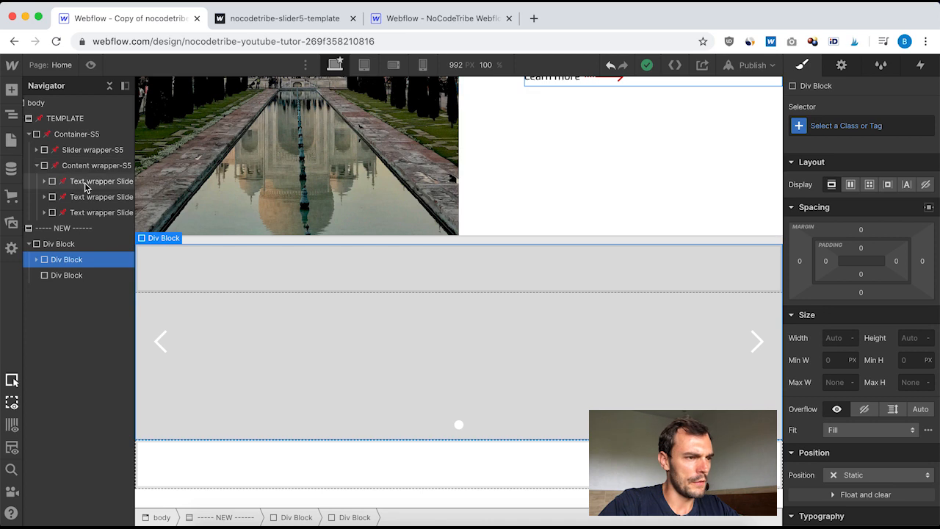
left_click(70, 183)
left_click(44, 182)
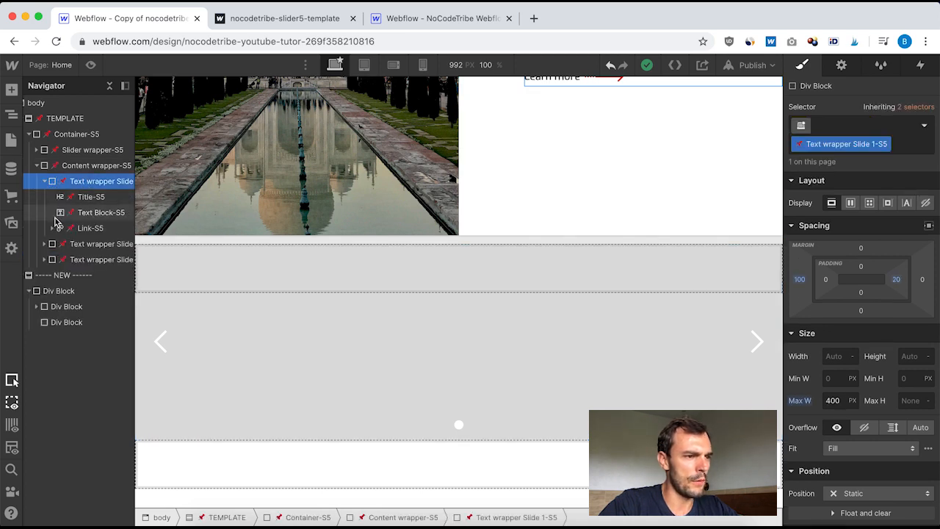
Add a div block inside the second nested div block of the NEW section and expand its parent in the hierarchy.
left_click(59, 324)
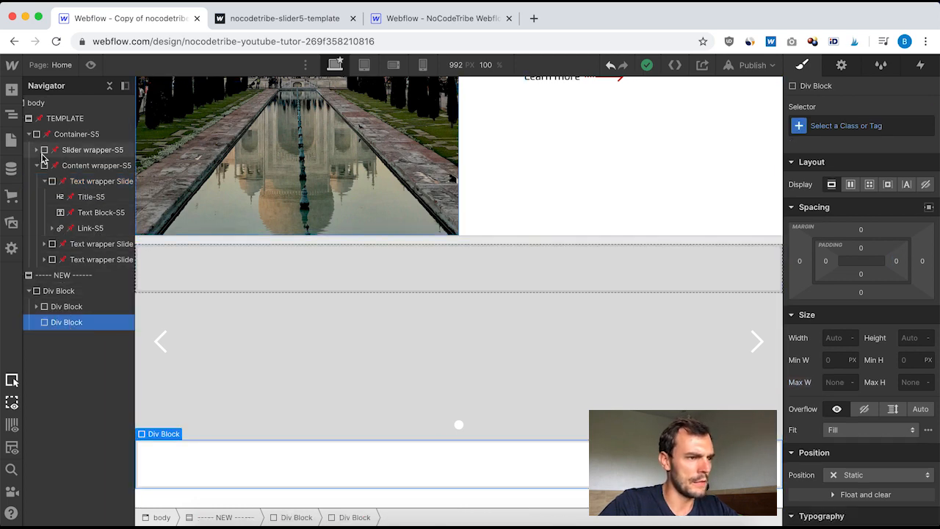
left_click(11, 89)
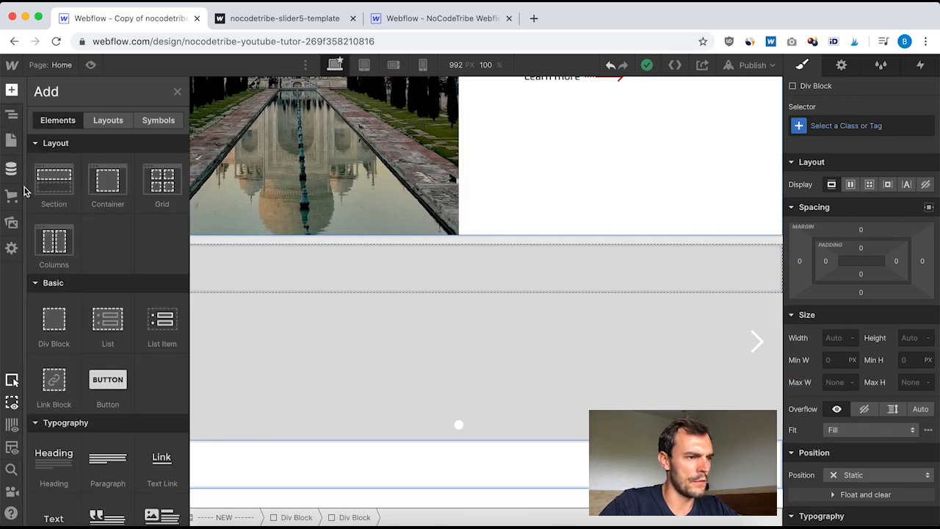
key("z")
left_click(36, 322)
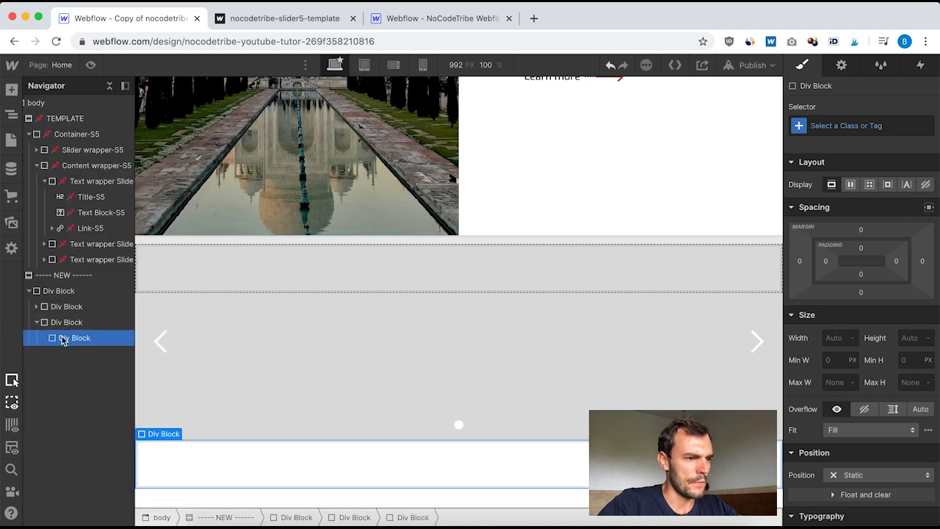
Add a heading inside the new innermost div block and set its type to H2.
left_click(63, 337)
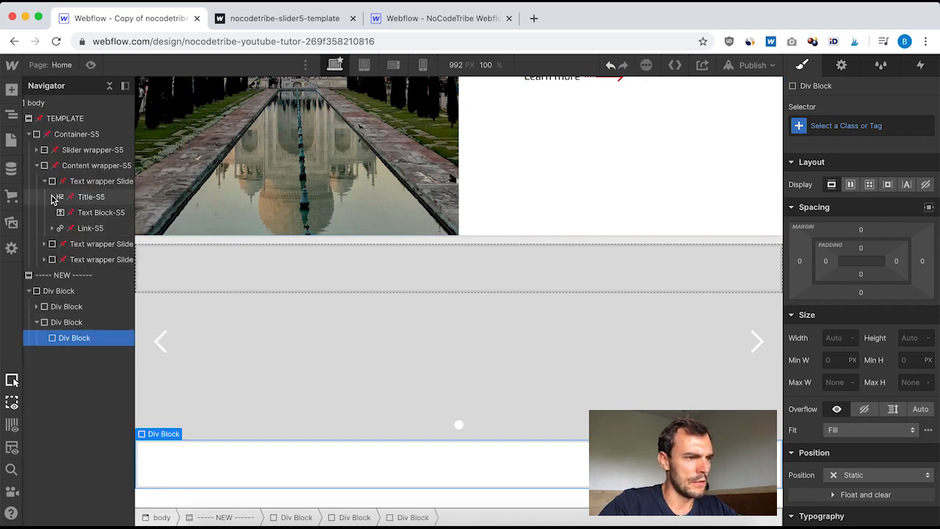
left_click(11, 89)
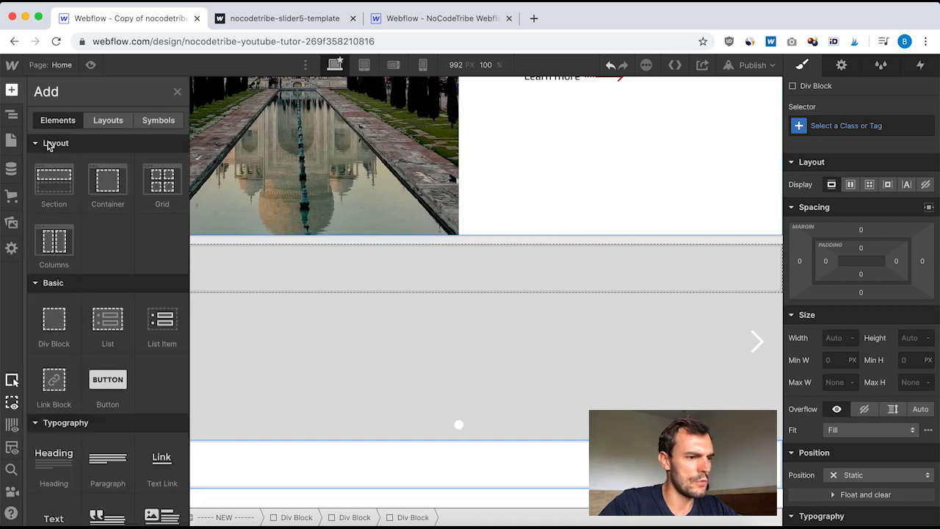
left_click(48, 468)
left_click(178, 416)
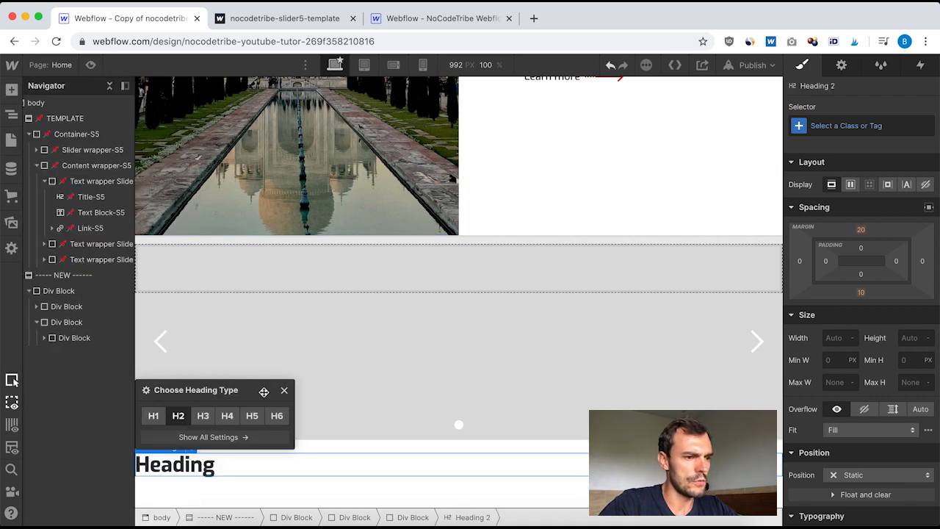
left_click(286, 391)
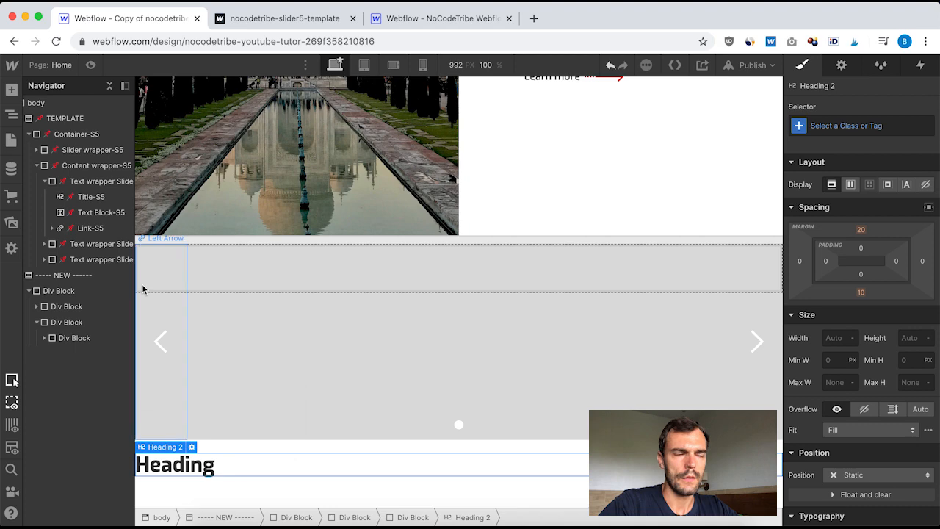
Expand the innermost div block in the NEW section and add a text block below its heading.
left_click(47, 338)
left_click(12, 89)
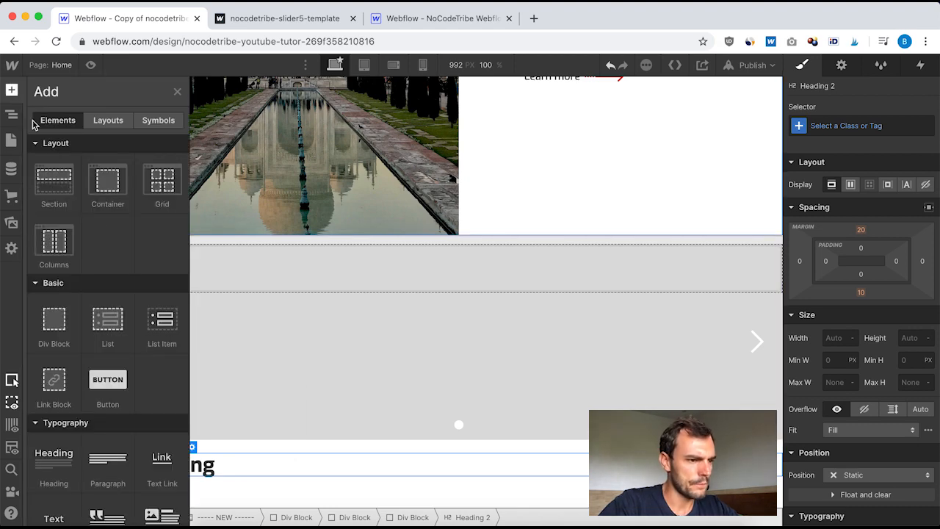
scroll(107, 367, "down", 2)
left_click(50, 423)
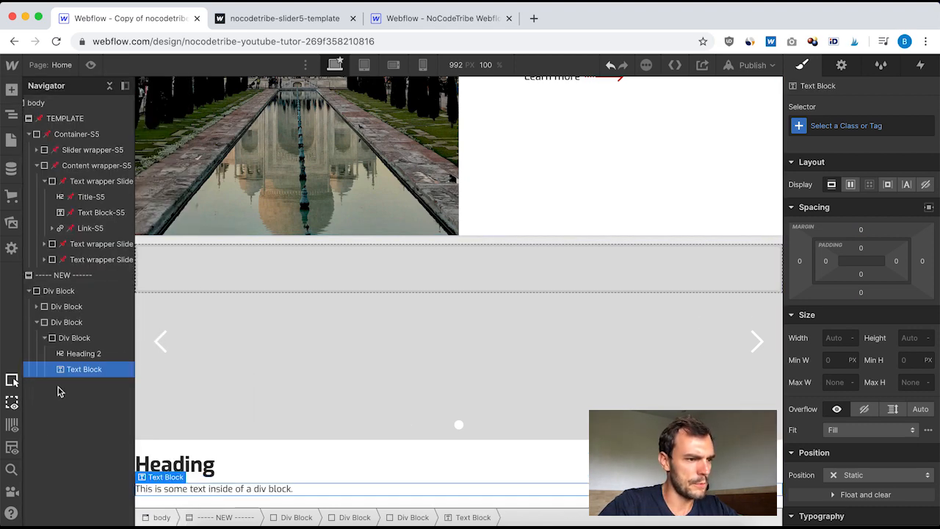
Copy the Link-8 "See more" arrow link from the NoCodeTribe UI kit project and paste it into the innermost div block of the NEW section.
left_click(96, 230)
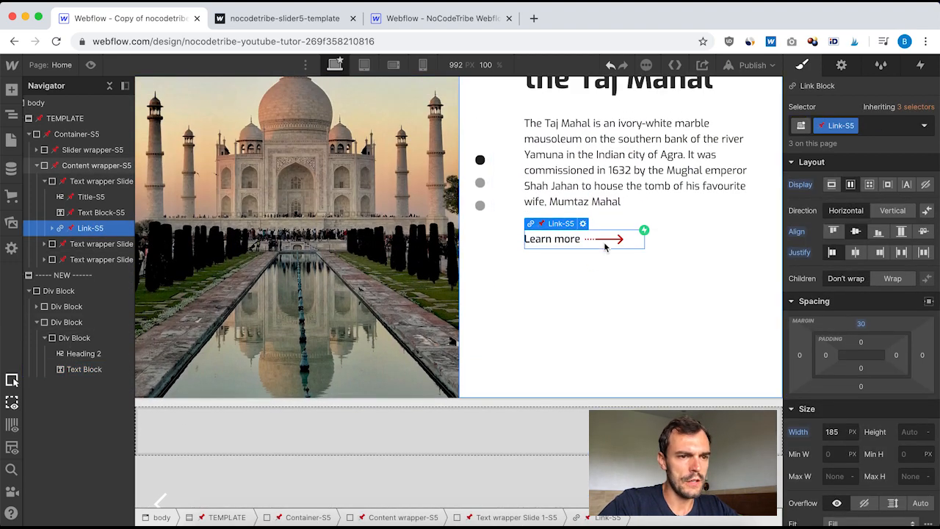
left_click(420, 19)
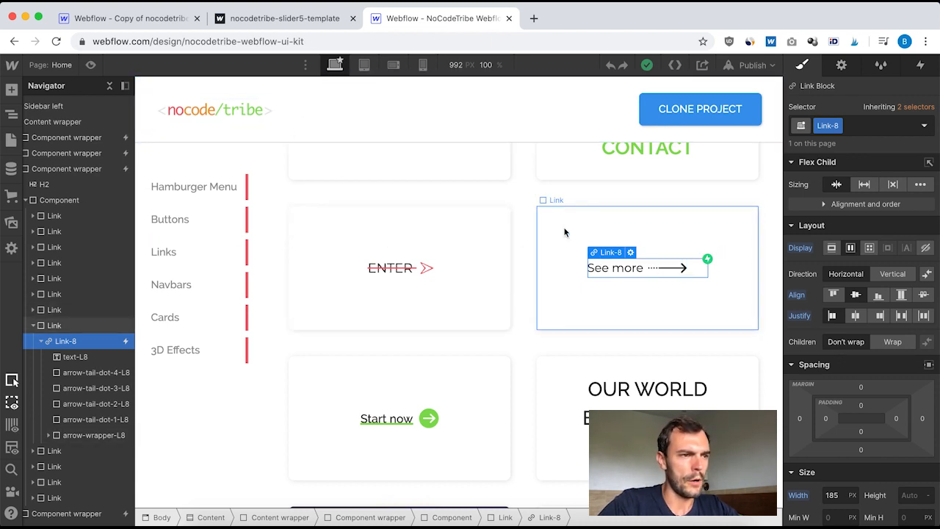
left_click(145, 24)
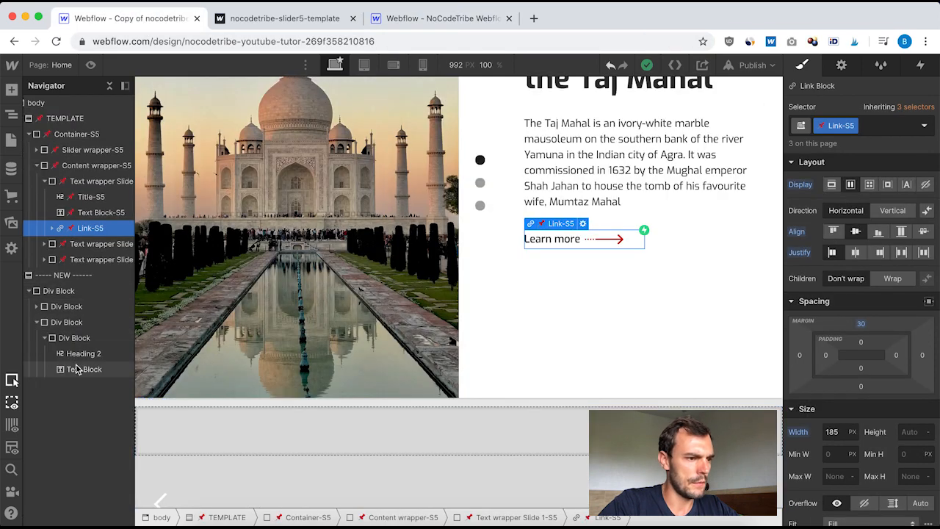
left_click(74, 338)
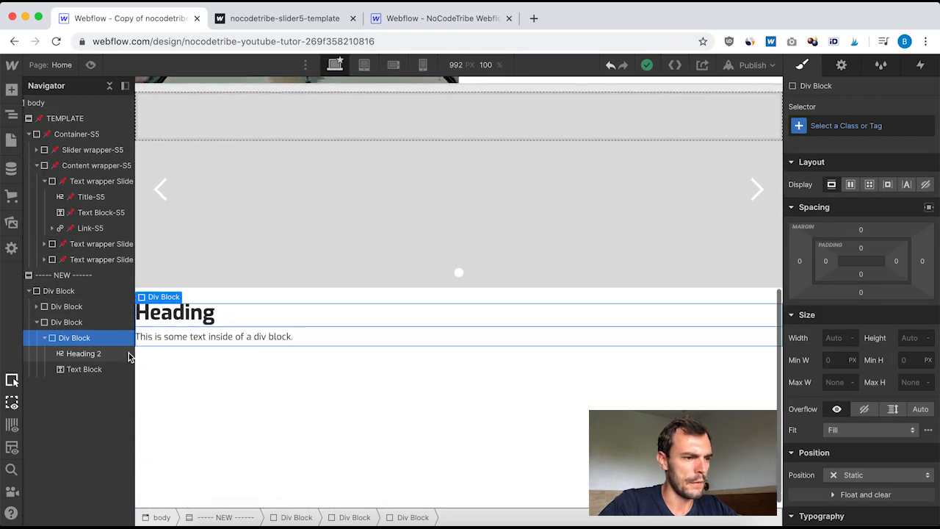
key("super+v")
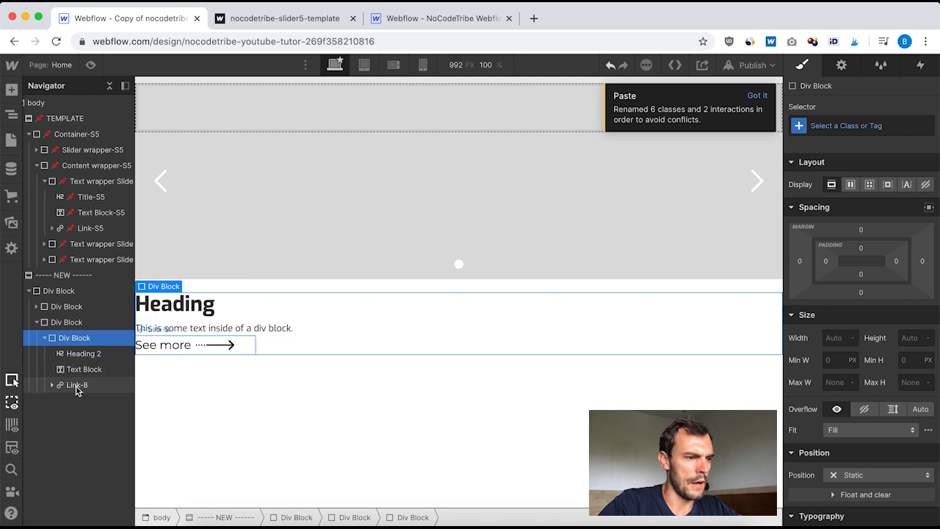
left_click(758, 96)
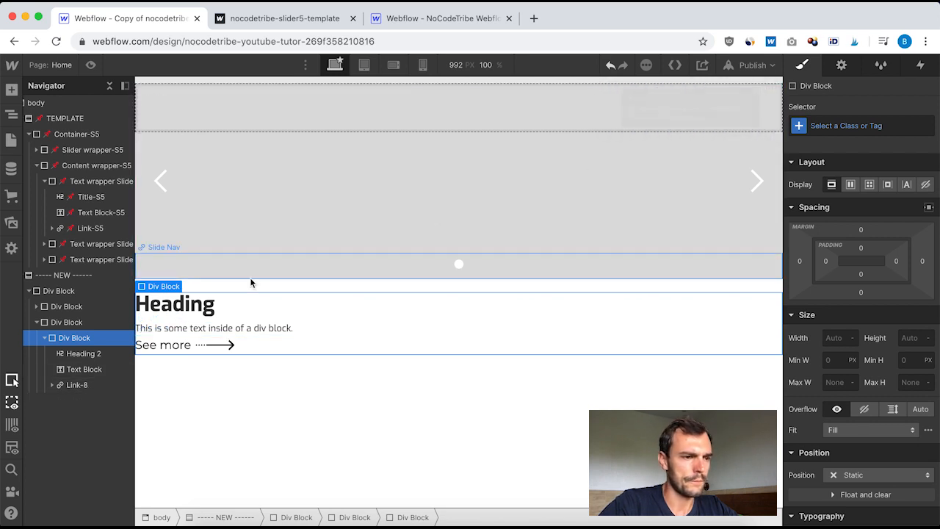
Collapse the new text div block and the template's first text wrapper, and examine that template wrapper.
left_click(46, 338)
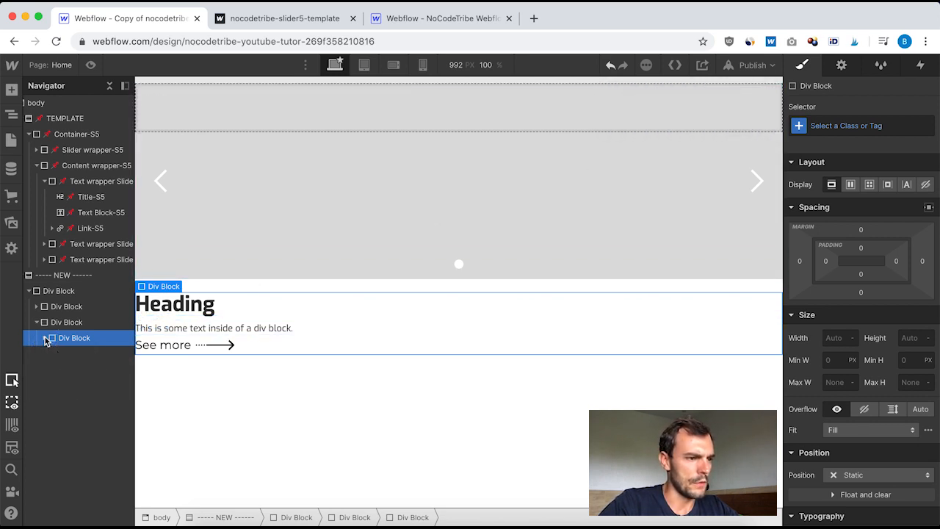
left_click(45, 181)
left_click(96, 184)
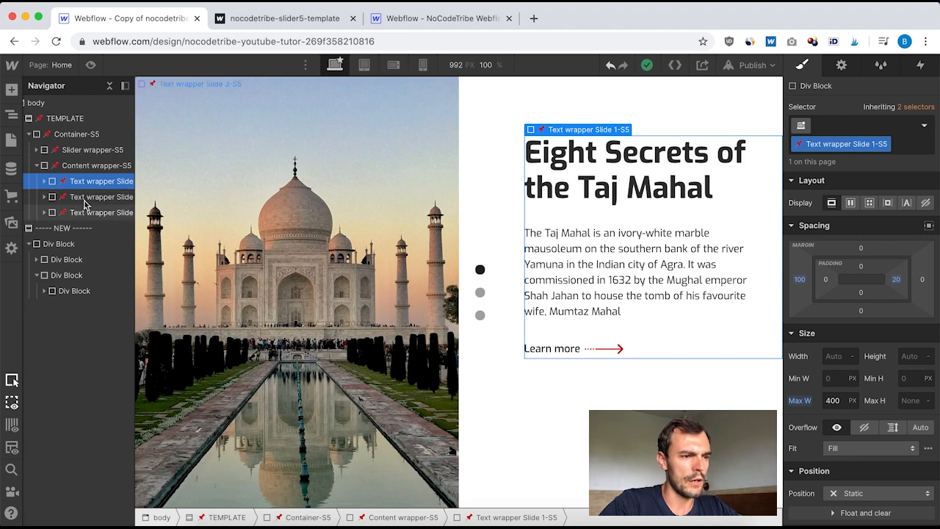
View the Machu Picchu and Taj Mahal slide transitions on the published template page, and return to the Webflow Designer.
left_click(279, 18)
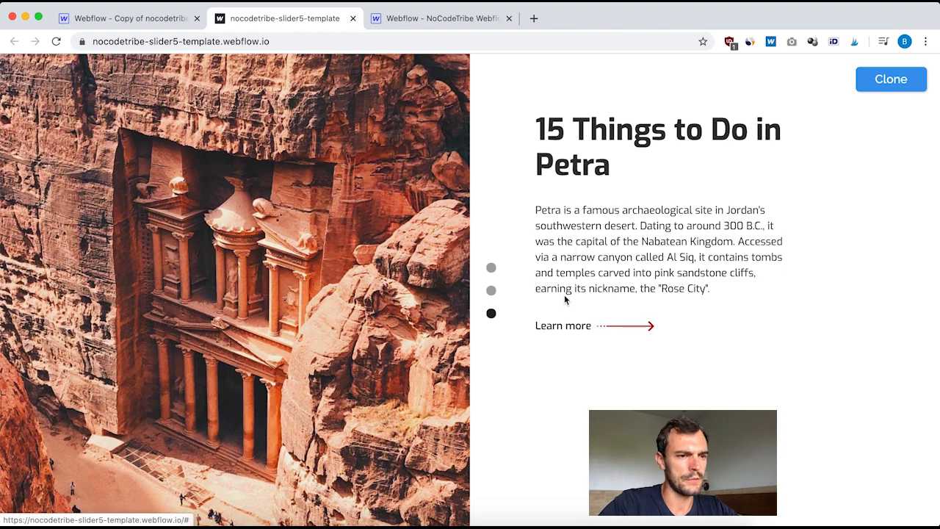
left_click(491, 292)
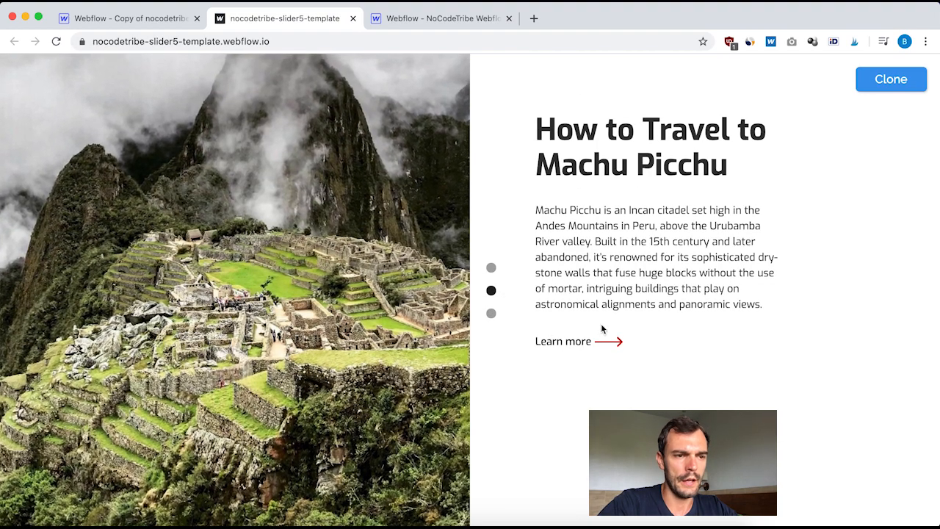
left_click(492, 269)
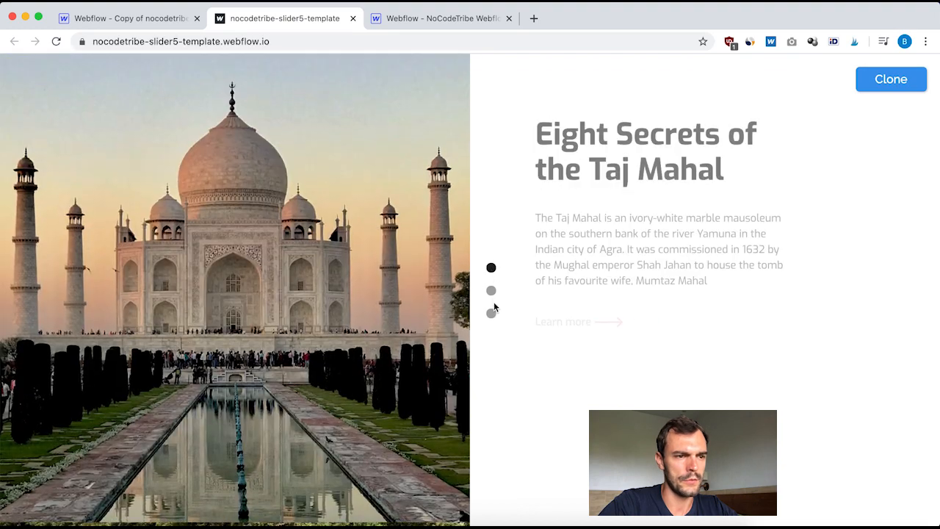
left_click(491, 290)
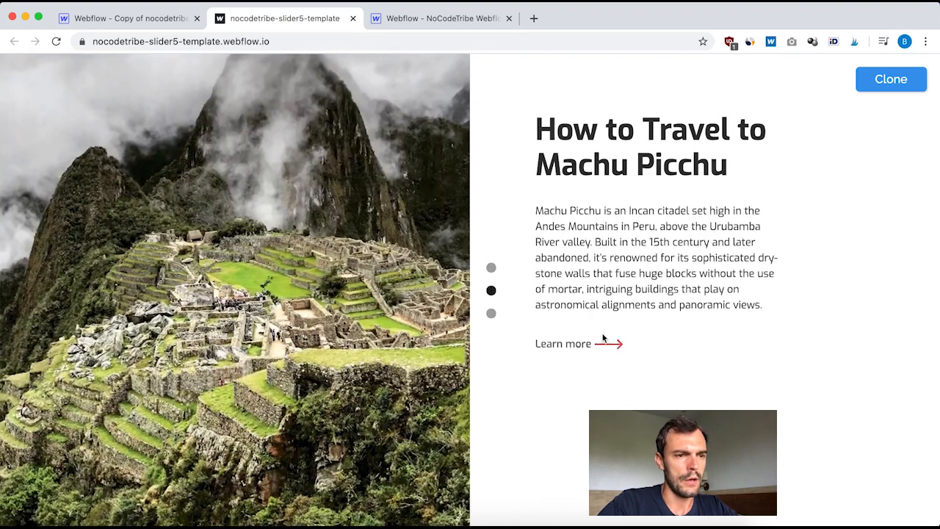
left_click(140, 20)
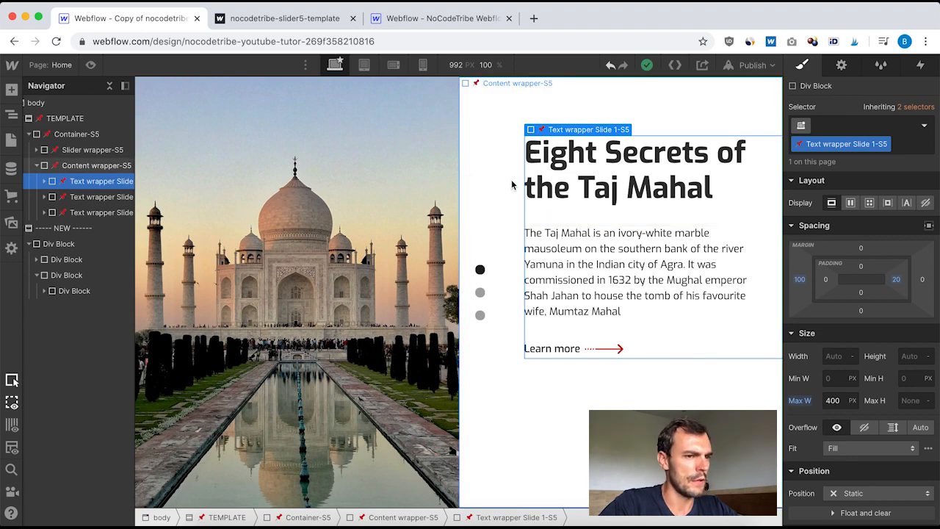
Collapse the template's Container-S5 hierarchy and examine the container's layout and size settings.
left_click(59, 245)
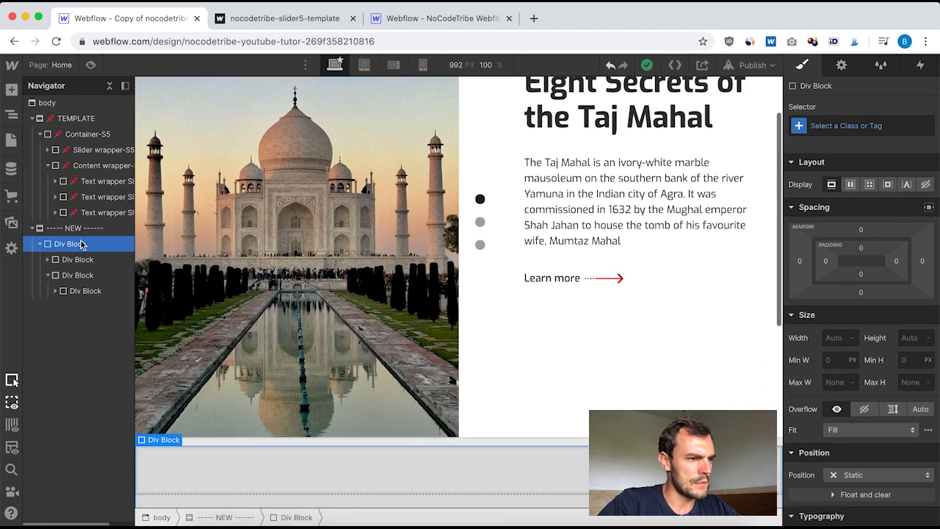
left_click(40, 134)
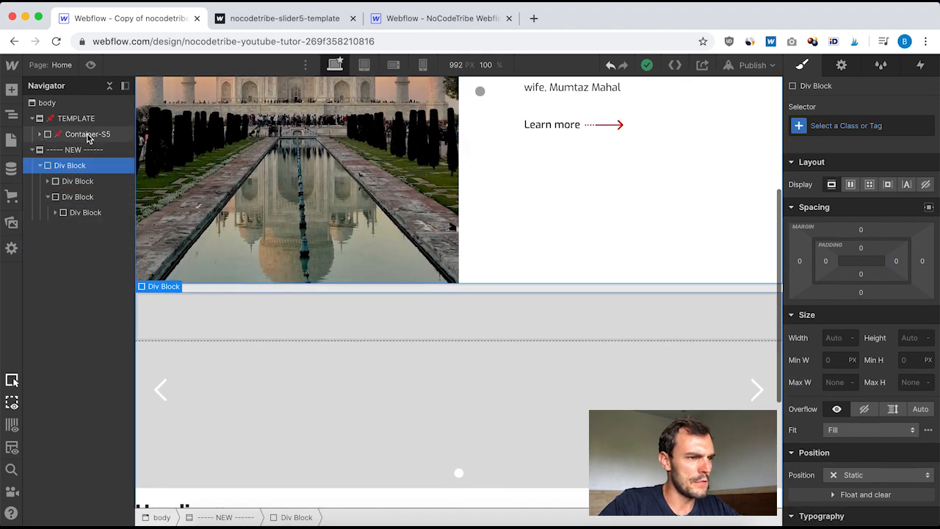
left_click(91, 136)
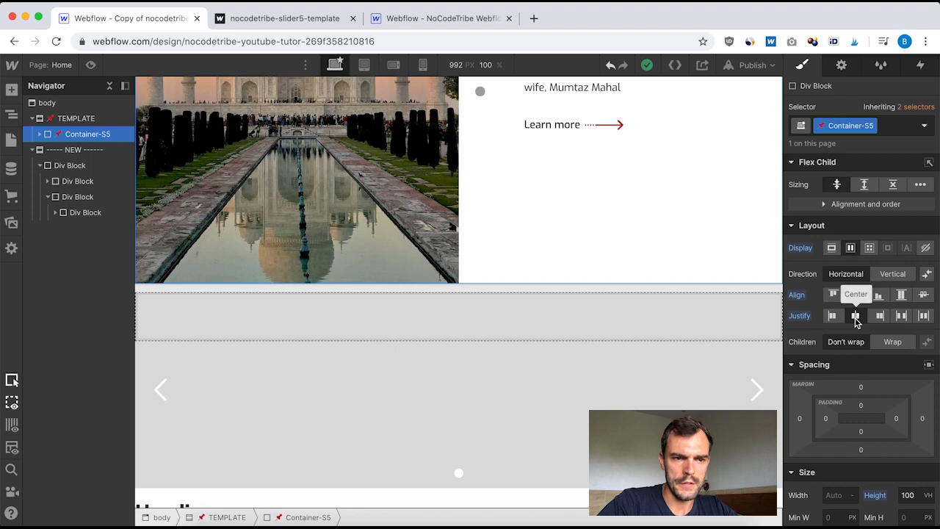
scroll(857, 378, "down", 2)
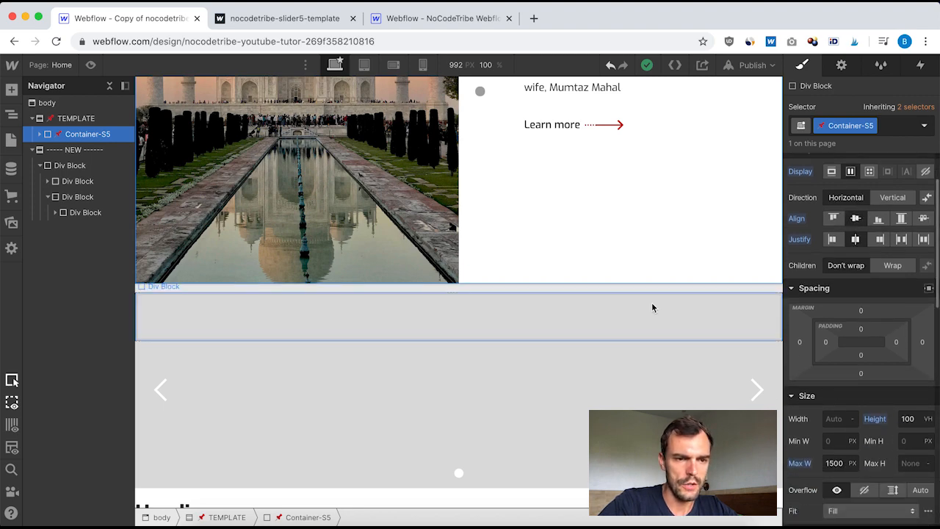
scroll(651, 309, "up", 5)
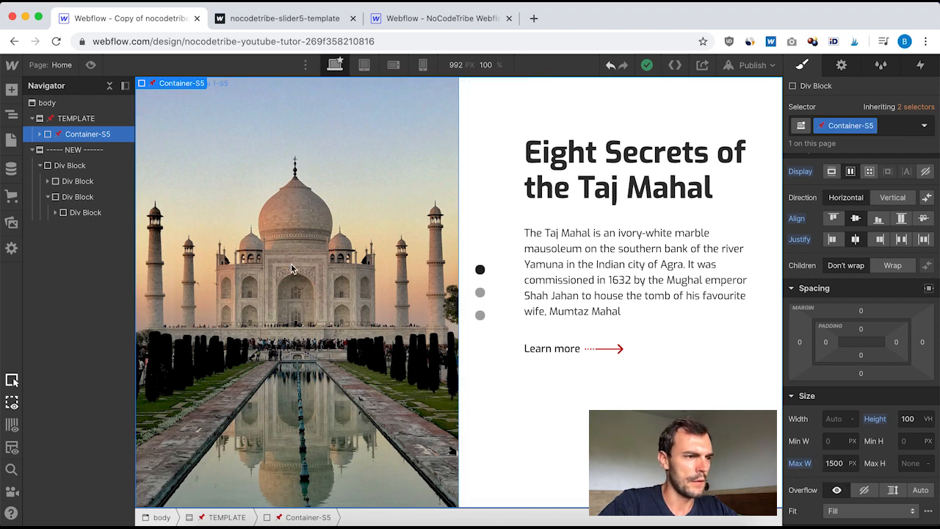
Collapse the outer div block of the NEW section and assign it a new class named container.
left_click(73, 166)
left_click(40, 166)
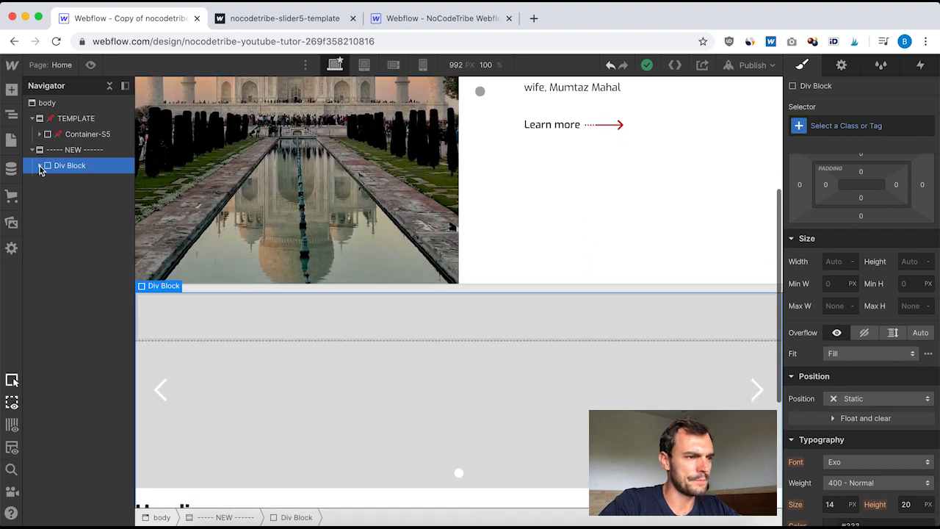
left_click(826, 124)
type("container")
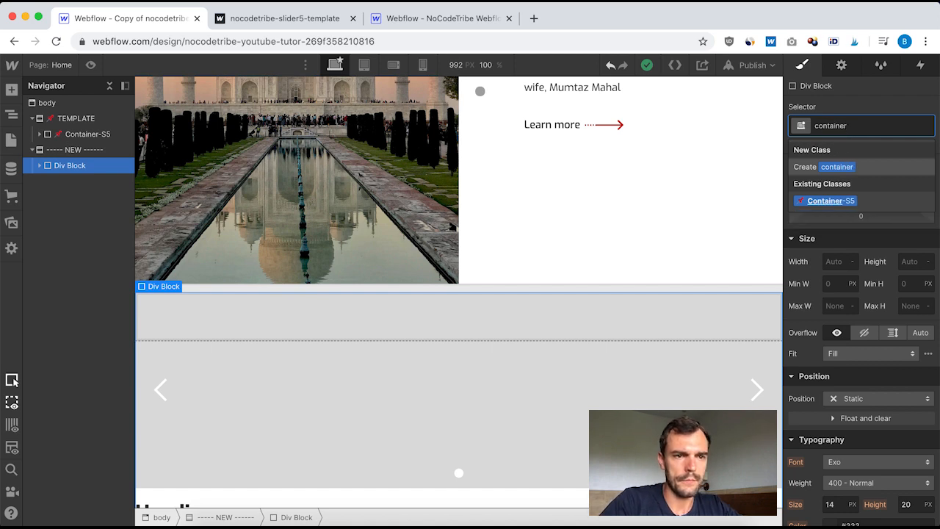
key("Return")
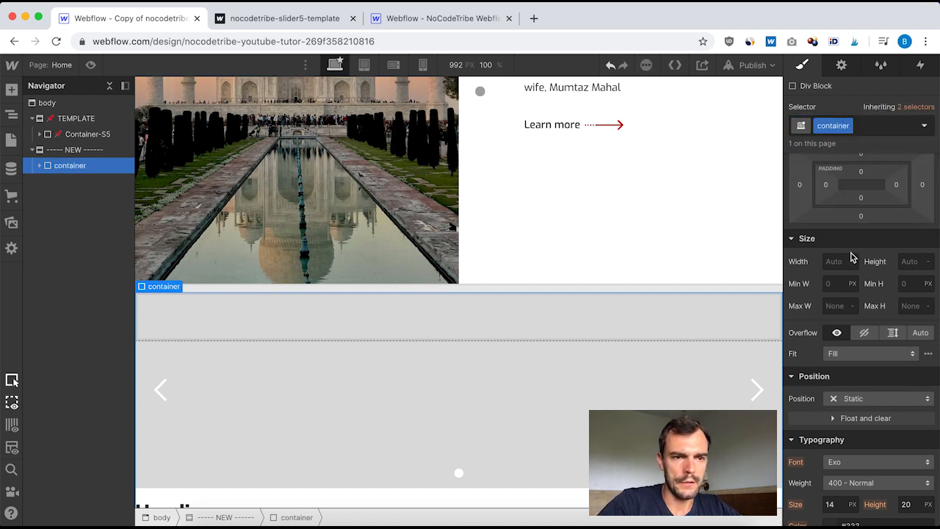
Set the new container's display to flex, with its children aligned and justified to the center.
scroll(851, 256, "up", 2)
left_click(850, 184)
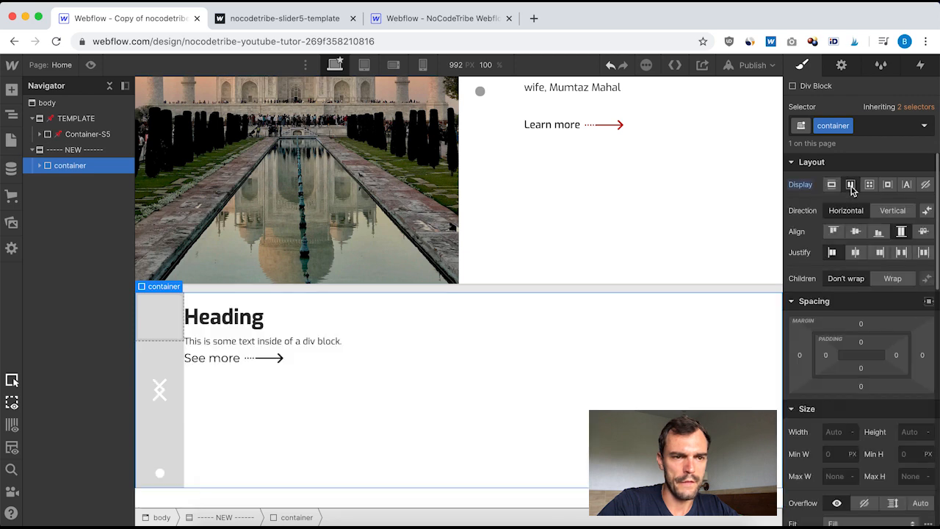
left_click(856, 231)
left_click(856, 253)
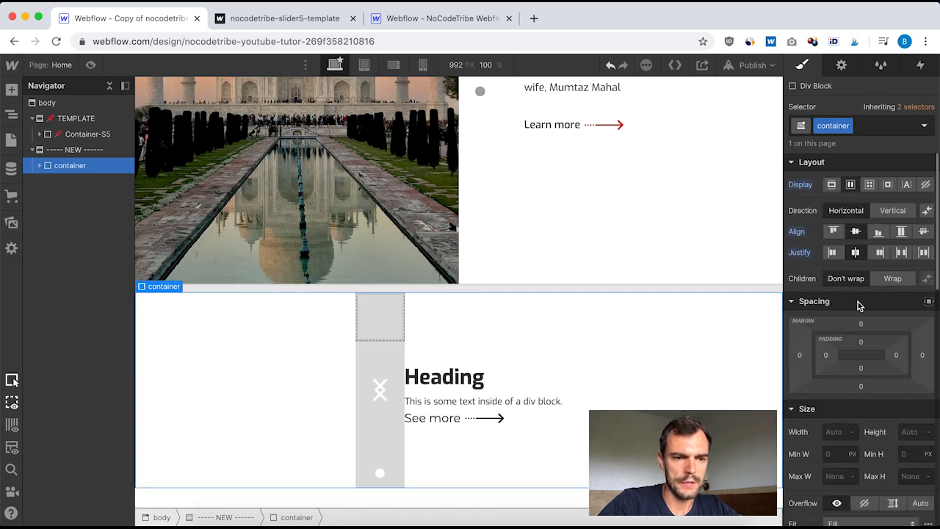
Set the new container's height to 100 VH and its maximum width to 1500 px.
scroll(863, 345, "down", 2)
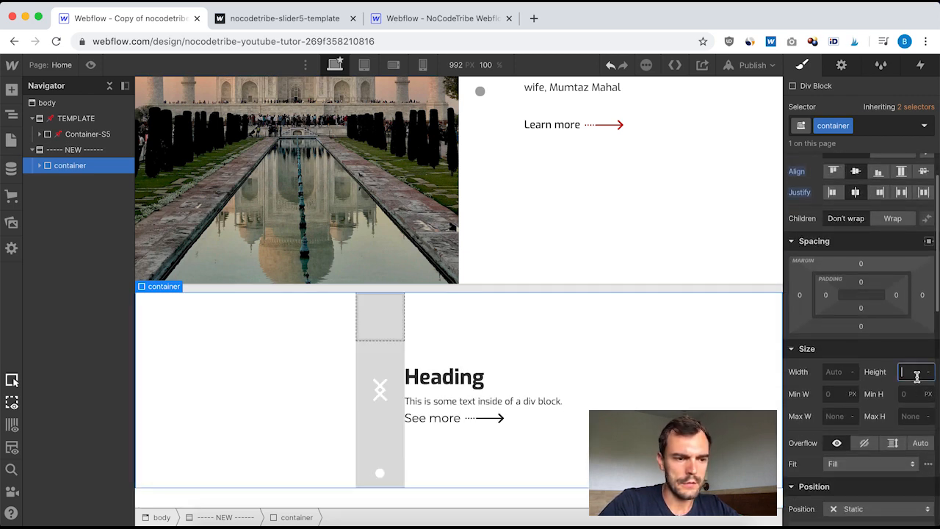
type("100vh")
key("Return")
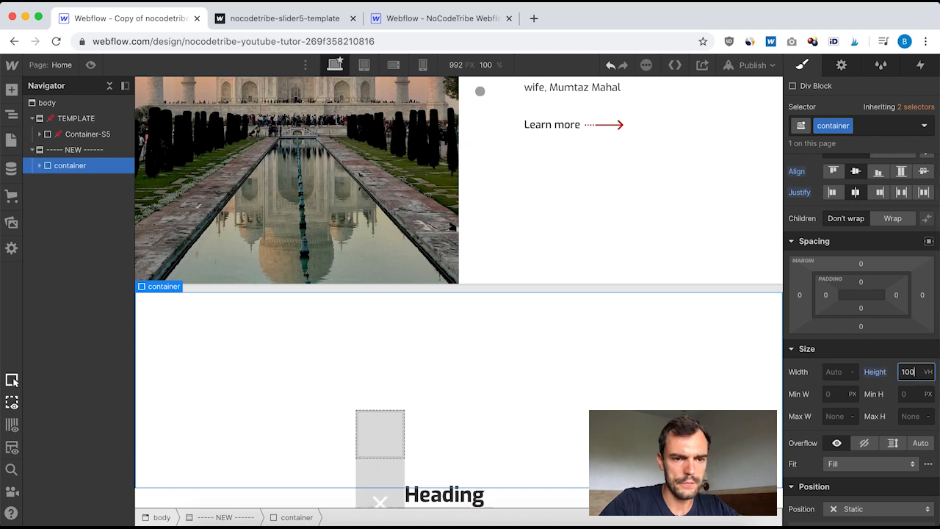
left_click(832, 416)
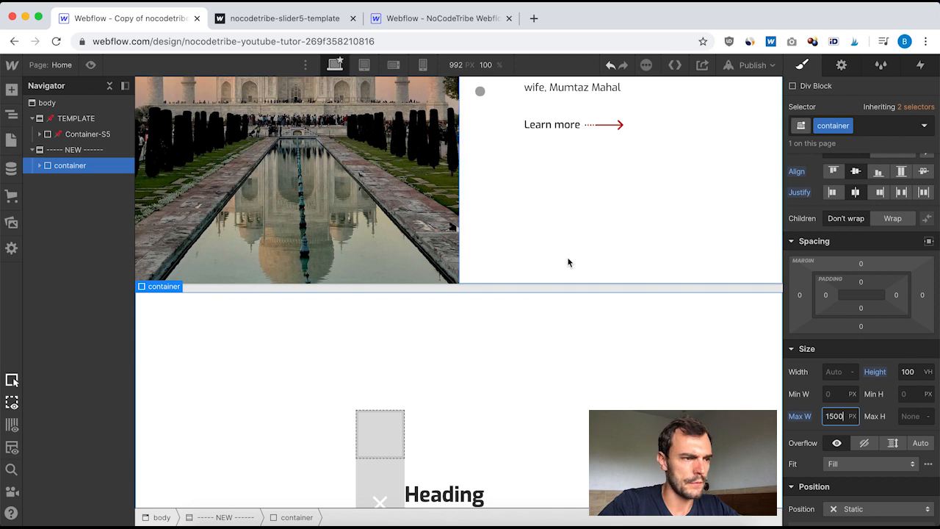
Review the remaining style settings of the template's Container-S5 for comparison with the new container.
left_click(81, 134)
scroll(867, 357, "down", 10)
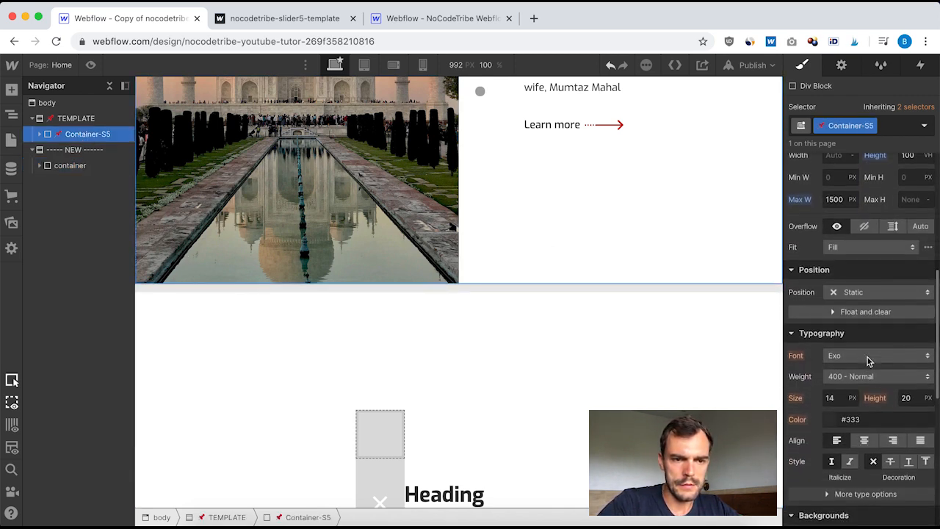
scroll(867, 357, "up", 8)
scroll(867, 357, "up", 3)
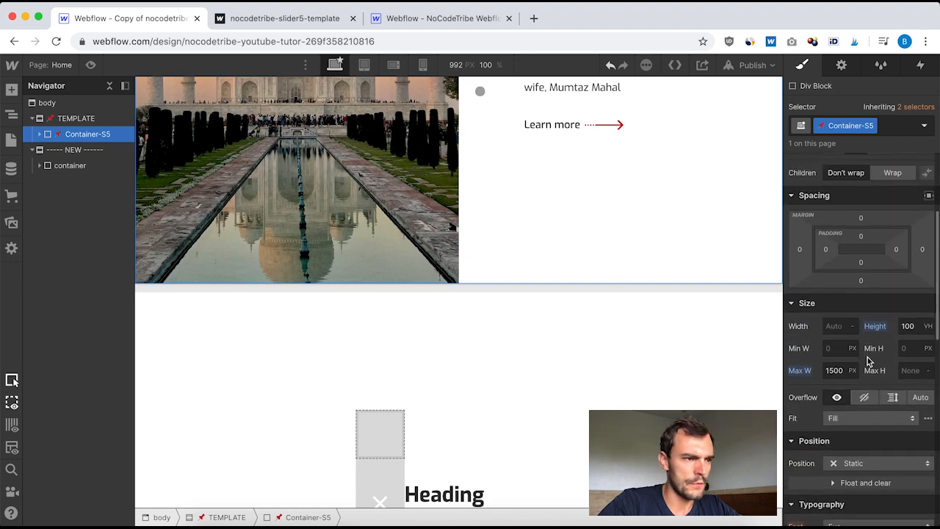
Expand both container hierarchies, collapse the template's content wrapper, and examine the settings and nested elements of Slider wrapper-S5.
left_click(76, 166)
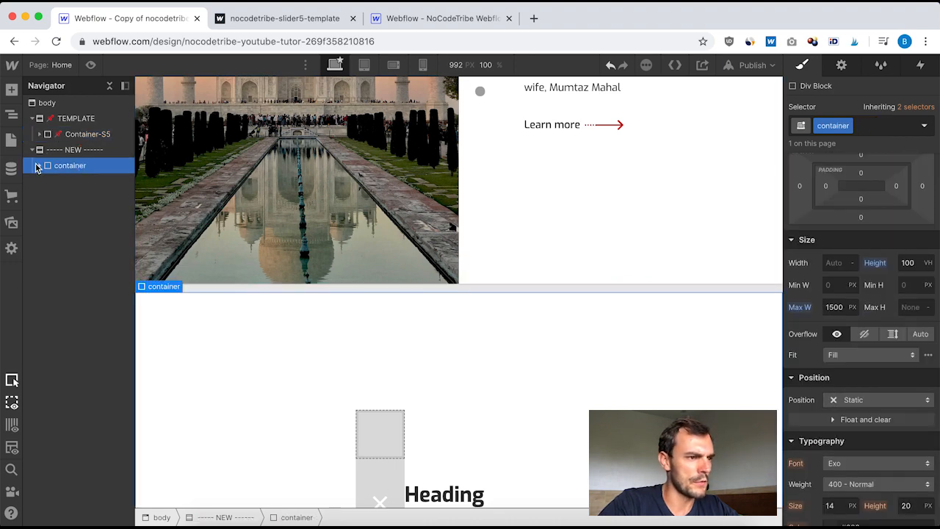
left_click(39, 166)
left_click(40, 134)
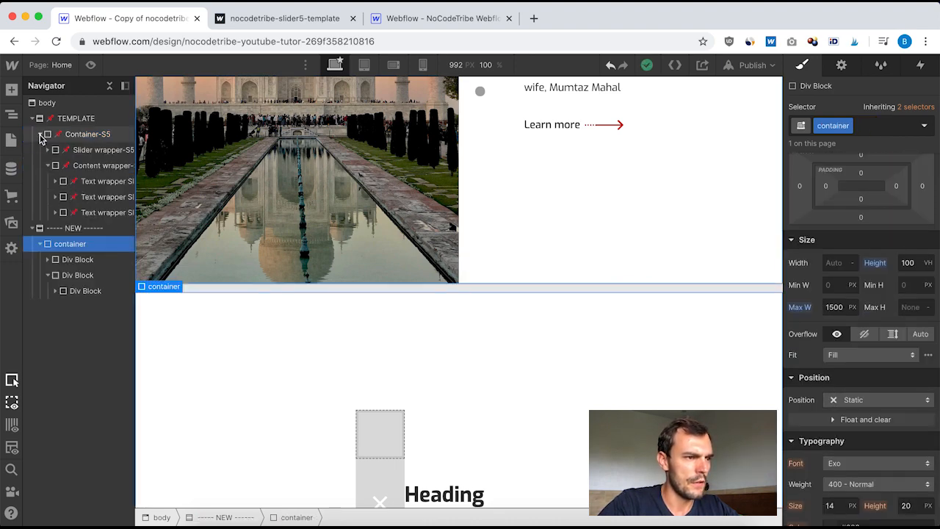
left_click(48, 166)
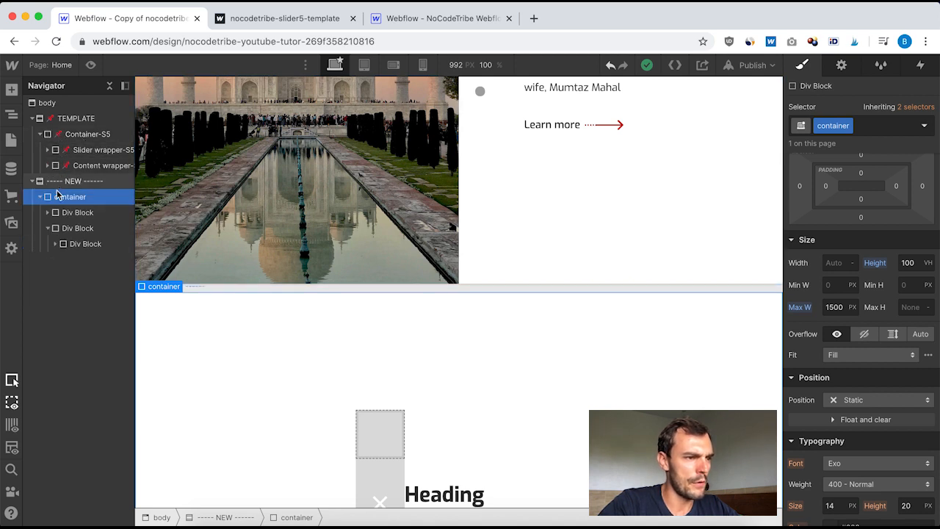
left_click(81, 151)
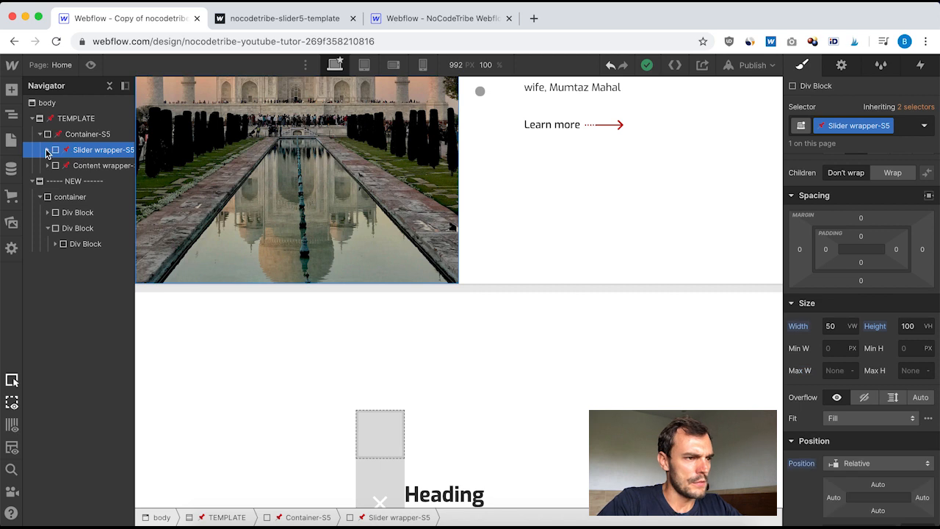
left_click(47, 151)
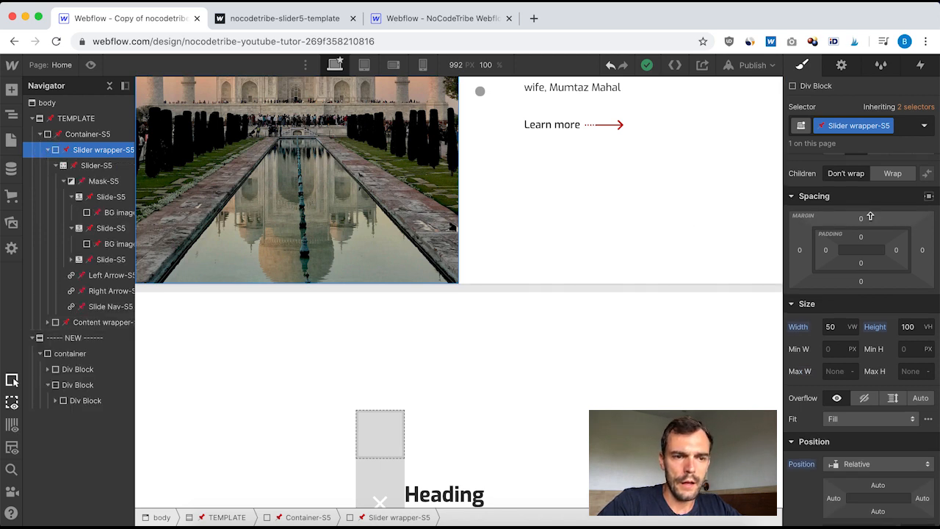
Collapse the nested hierarchies and give the first div block in the new container the class "slider wrapper".
scroll(868, 214, "up", 3)
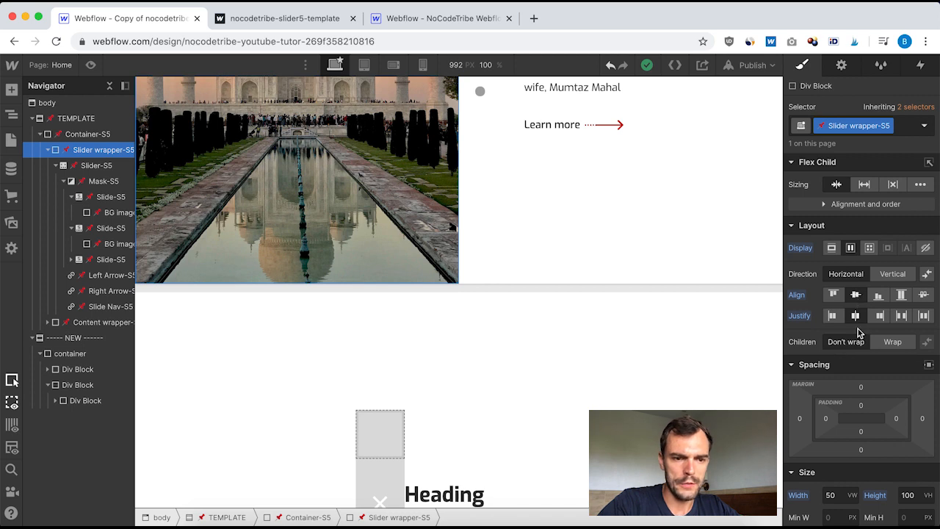
scroll(857, 332, "down", 3)
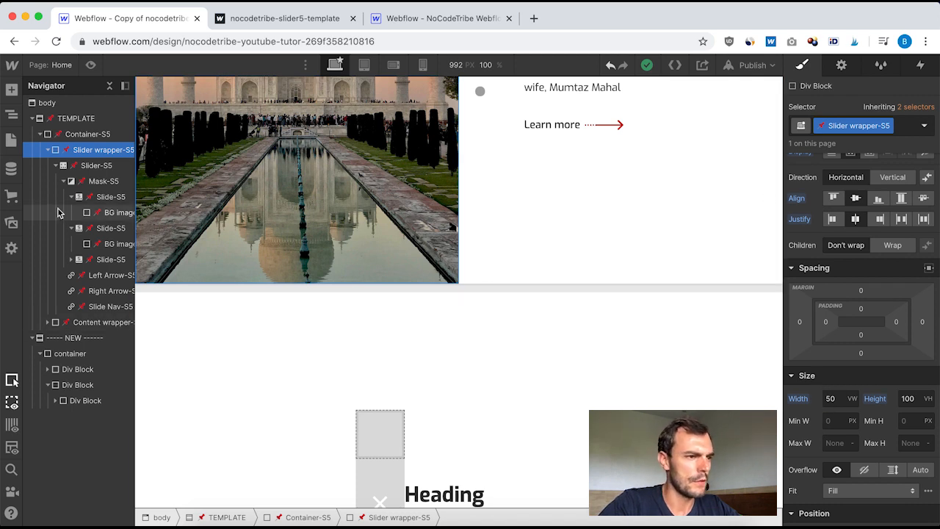
left_click(56, 166)
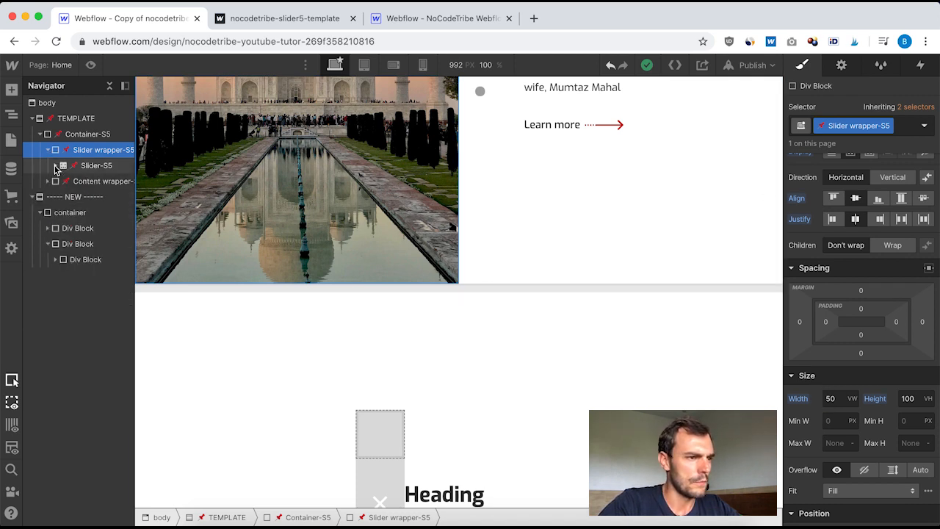
left_click(77, 229)
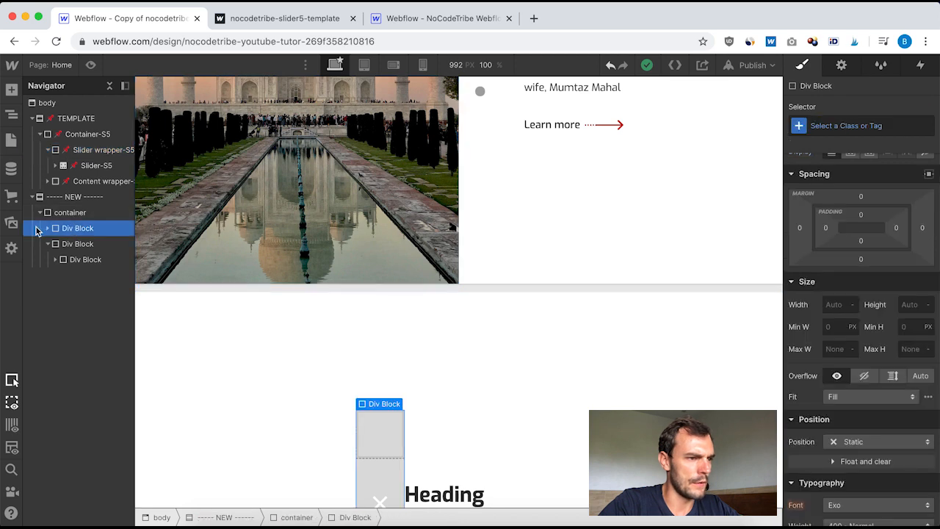
left_click(48, 244)
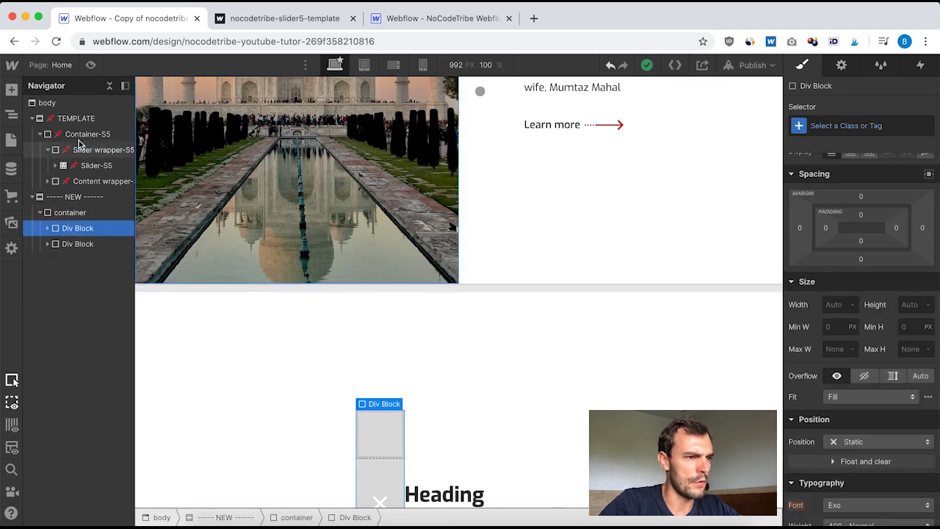
left_click(822, 126)
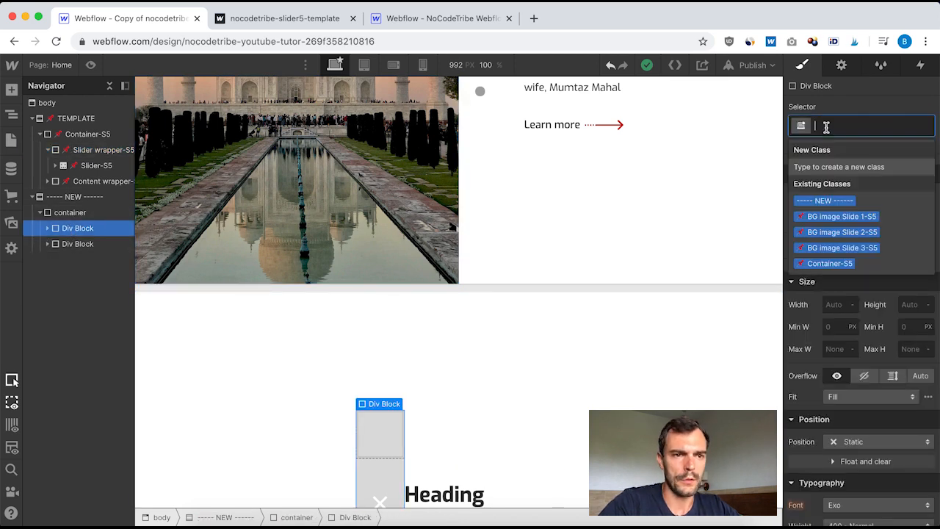
type("slider wrapper")
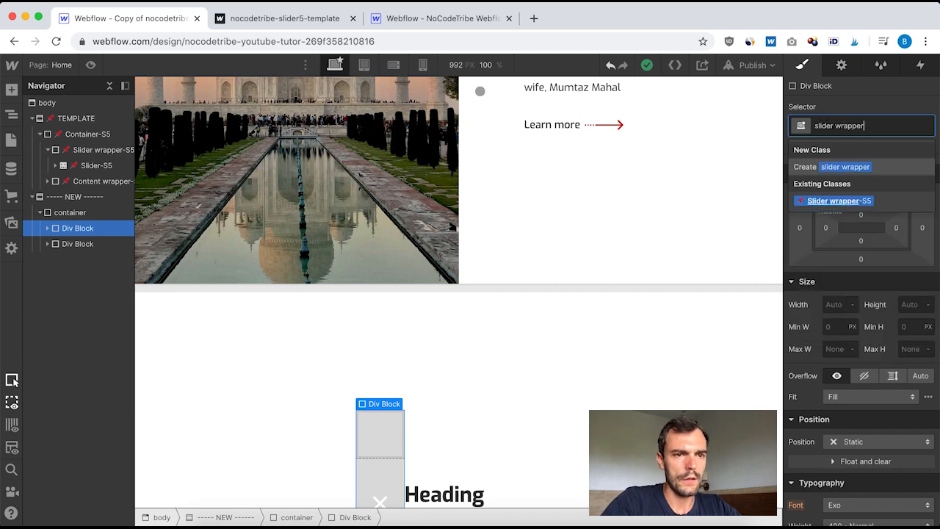
key("Return")
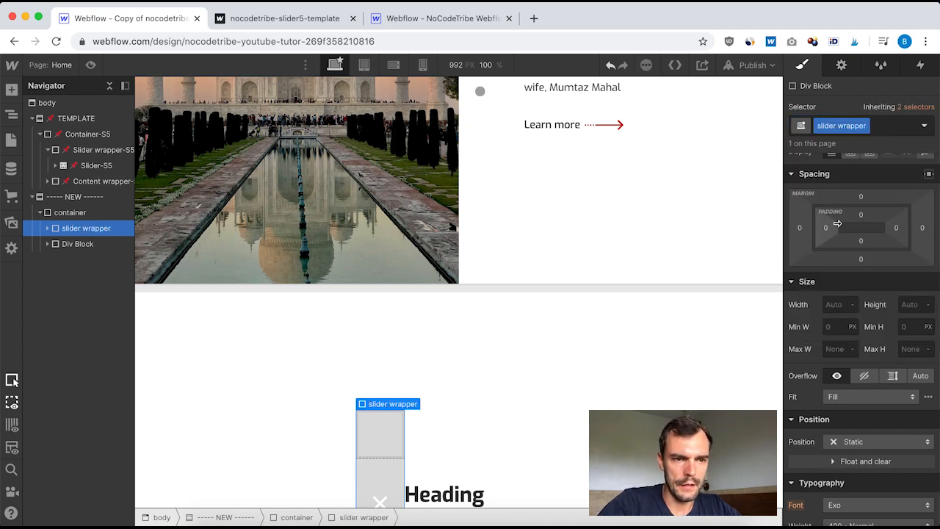
Set the new slider wrapper's display to flex, with its children aligned and justified to the center.
scroll(837, 224, "up", 3)
left_click(850, 248)
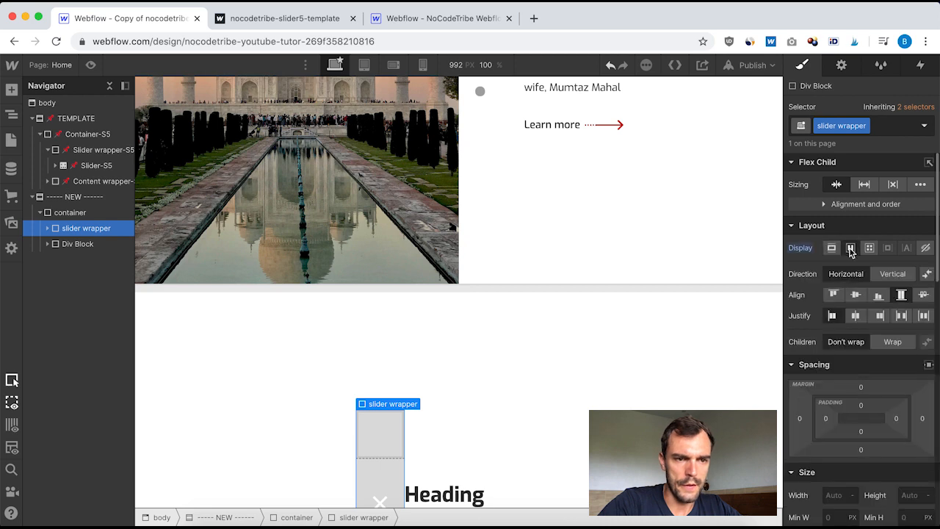
left_click(855, 295)
left_click(855, 315)
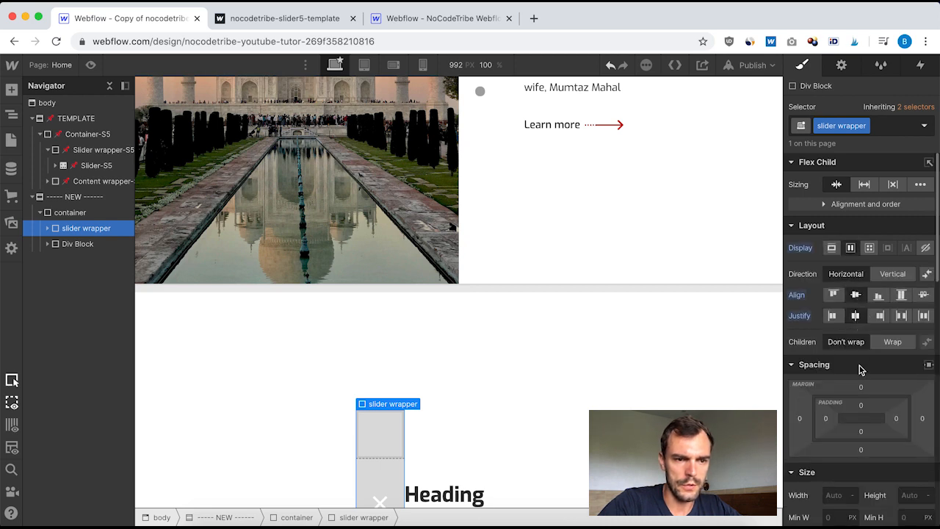
Set the new slider wrapper's width to 50 VW.
scroll(859, 367, "down", 3)
left_click(837, 394)
type("5")
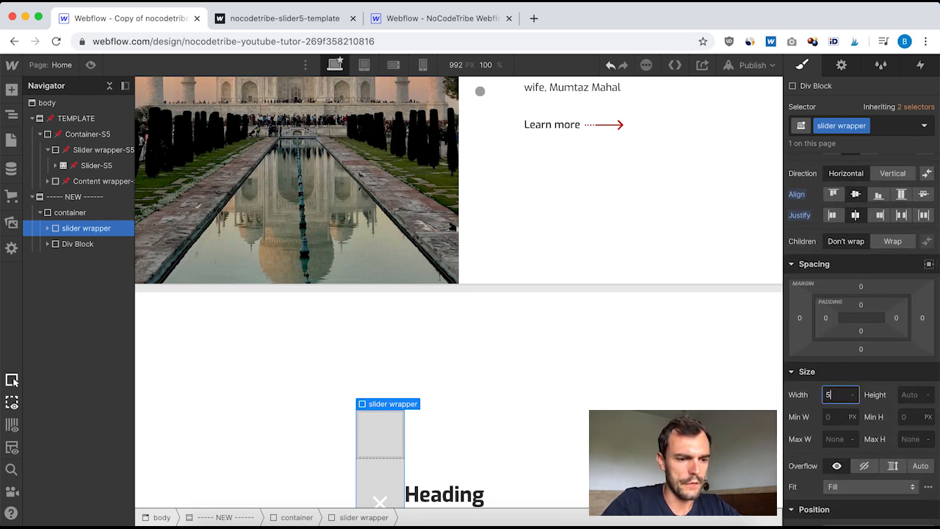
type("0vw")
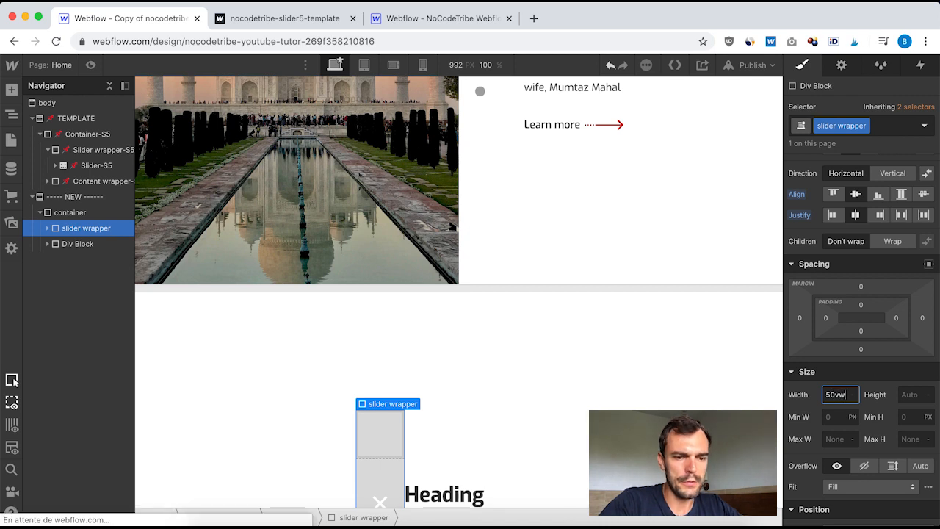
key("Return")
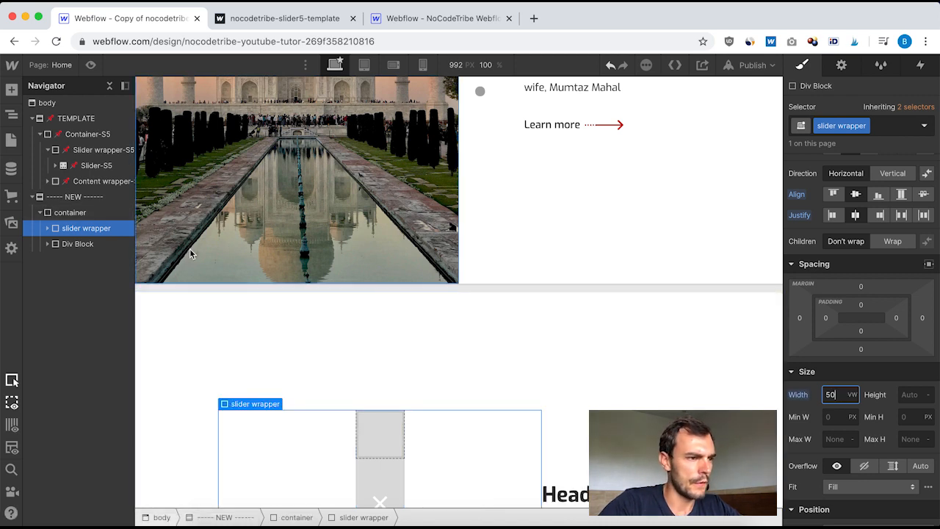
Compare with the template's Slider wrapper-S5 and set the new slider wrapper's height to 100 VH.
left_click(99, 149)
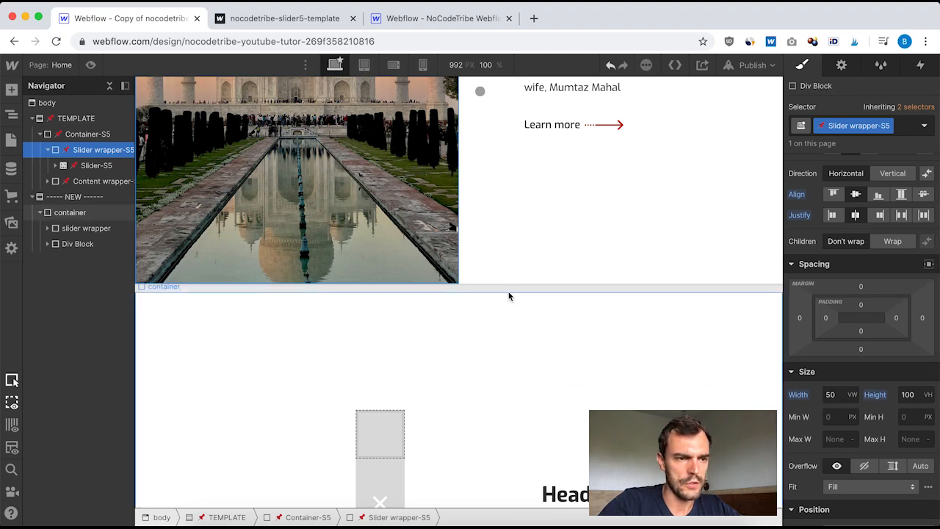
scroll(536, 229, "up", 5)
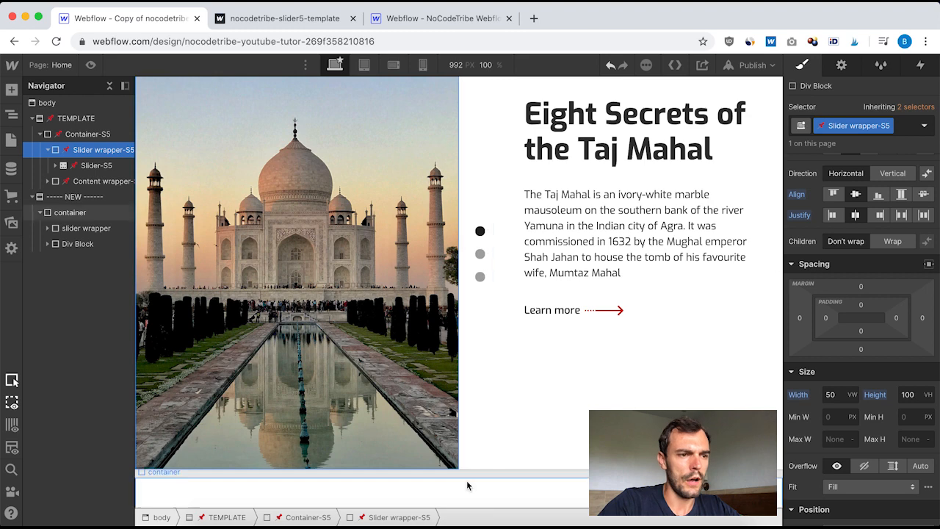
left_click(85, 228)
left_click(909, 394)
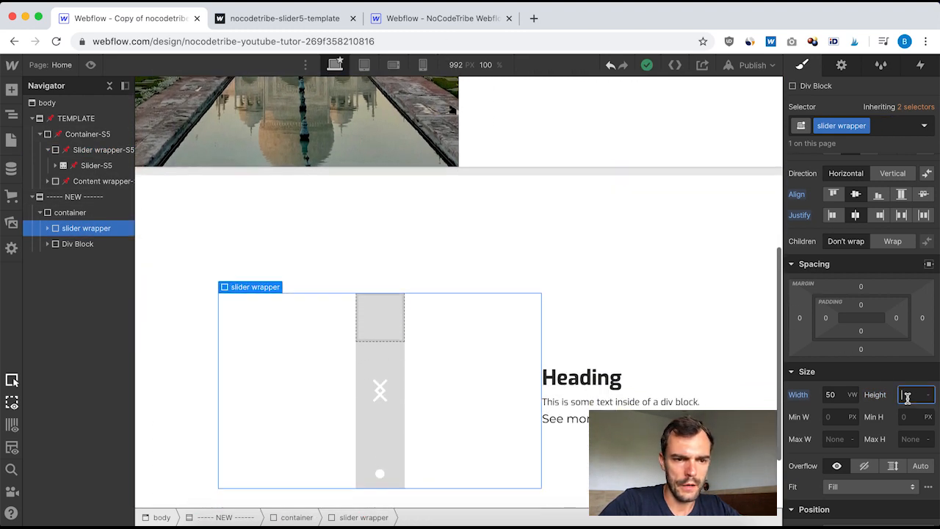
type("100vh")
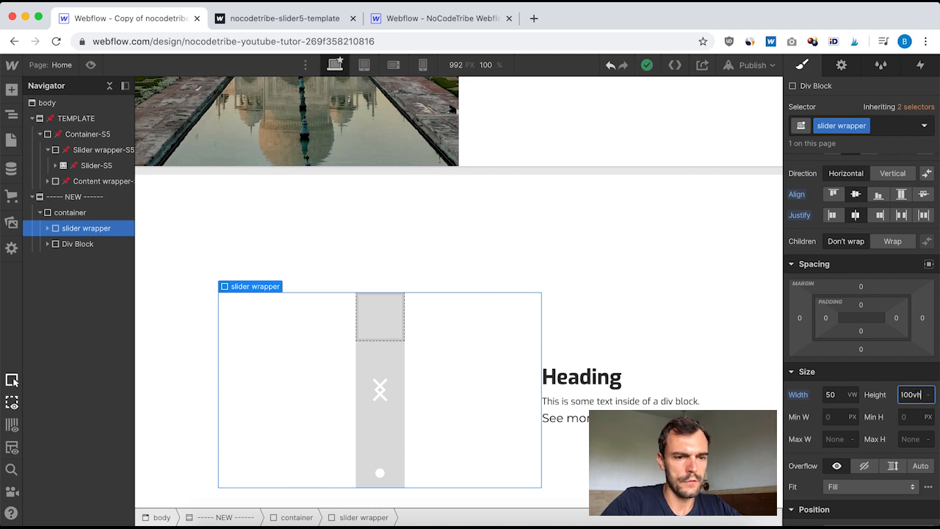
key("Return")
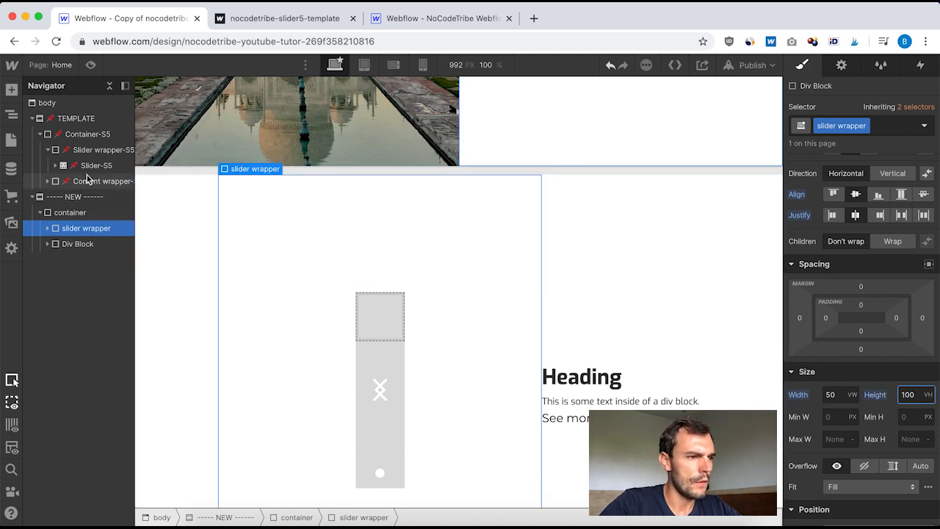
Check the position settings of Slider wrapper-S5, and set the new slider wrapper to relative position with z-index 2.
left_click(93, 150)
scroll(864, 437, "down", 5)
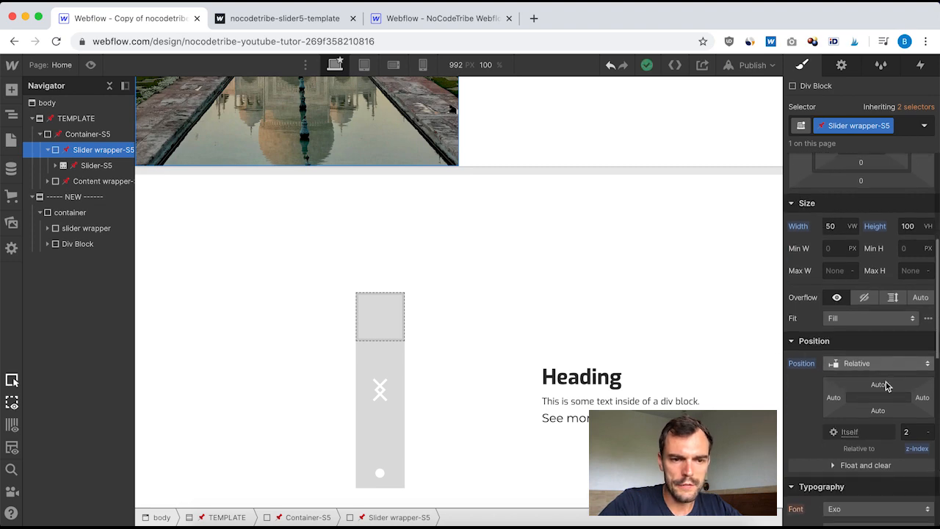
scroll(492, 310, "up", 2)
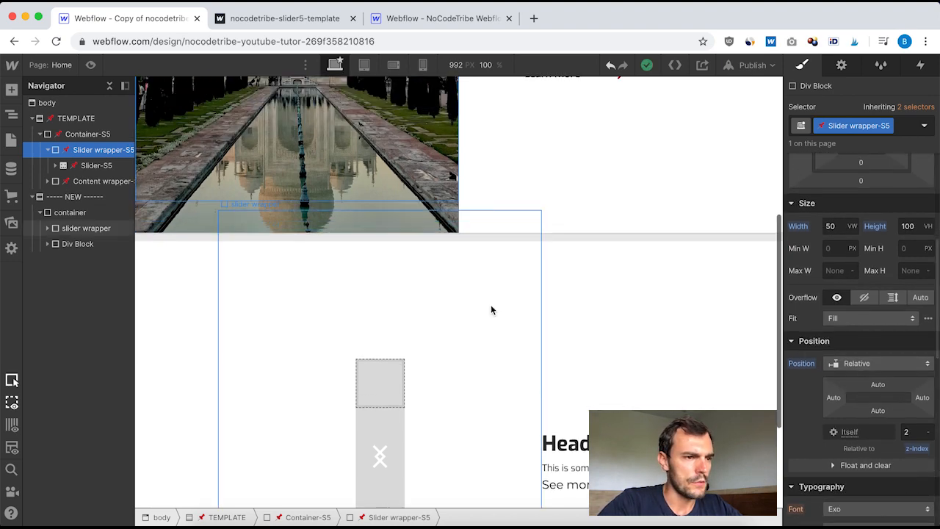
scroll(491, 310, "up", 5)
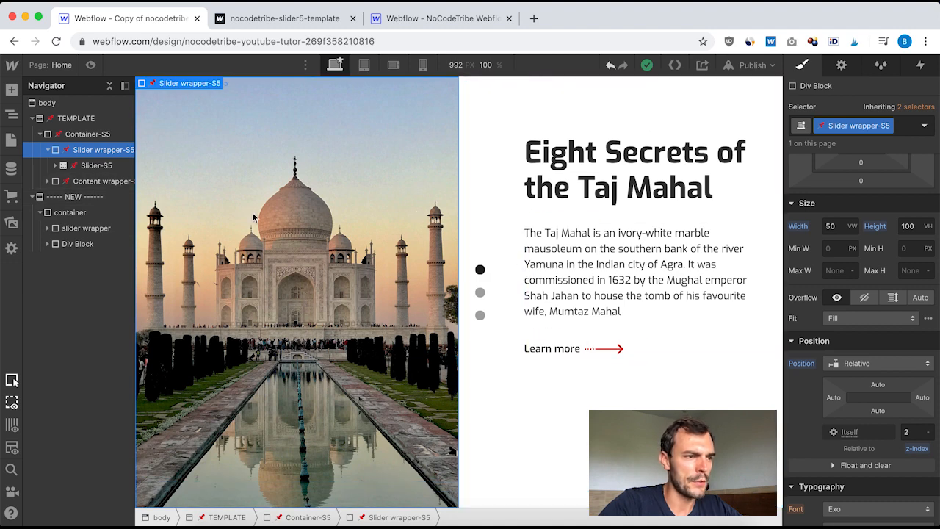
left_click(55, 167)
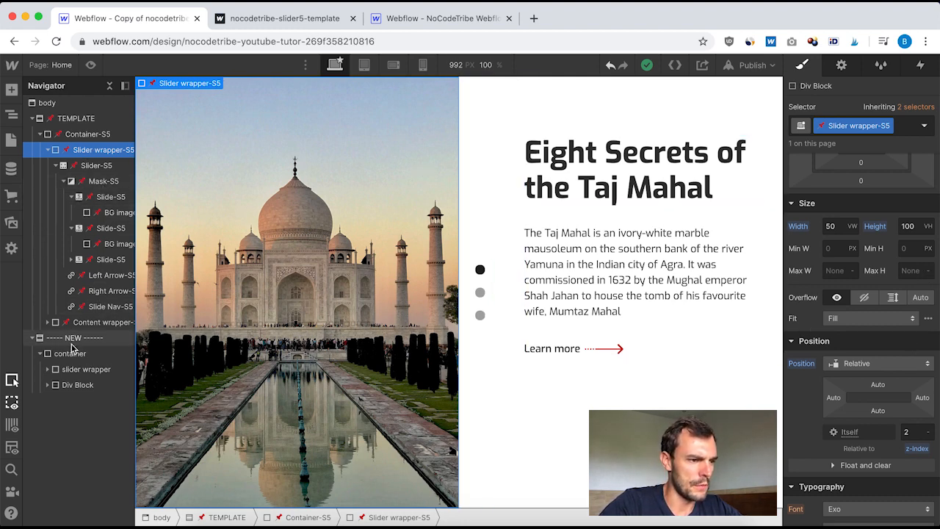
left_click(86, 369)
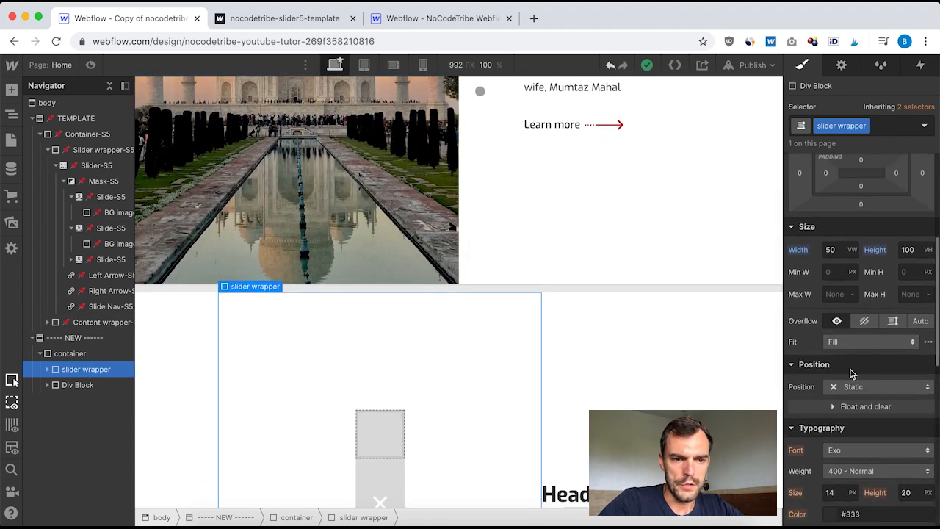
left_click(862, 387)
left_click(866, 405)
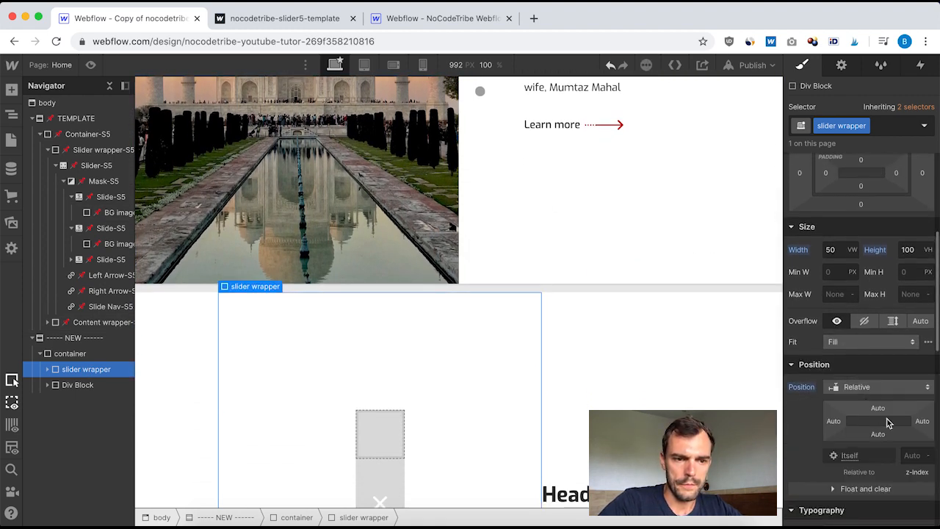
type("2")
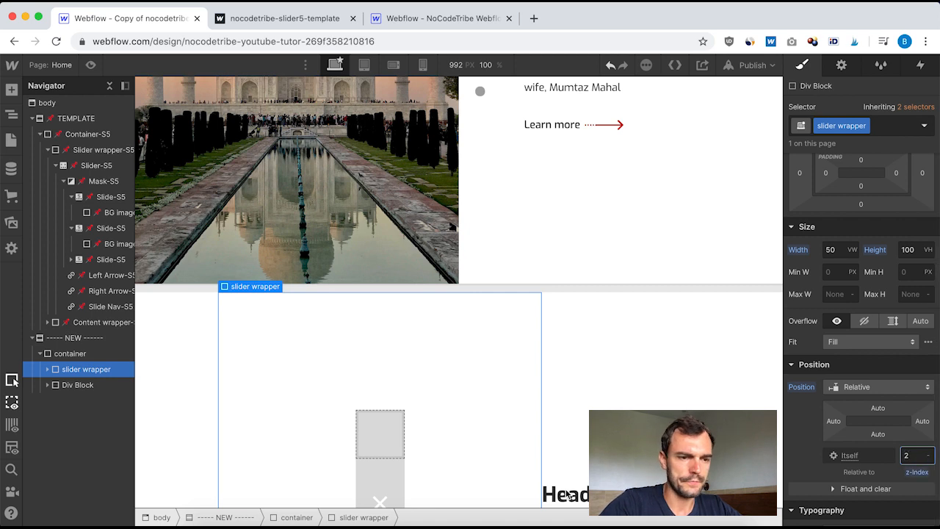
Review the remaining style settings of the template's Slider wrapper-S5, from typography to effects.
left_click(86, 168)
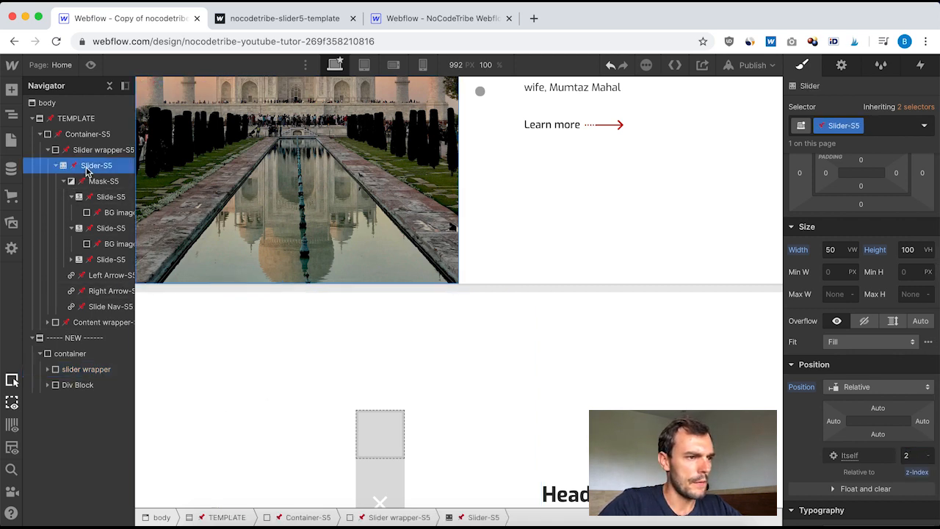
left_click(92, 150)
scroll(832, 409, "down", 5)
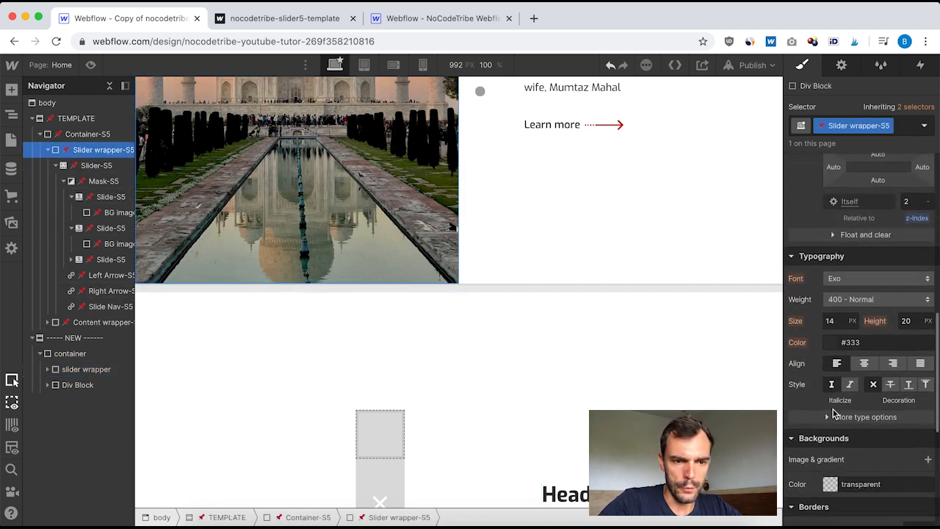
scroll(833, 409, "down", 3)
scroll(833, 411, "up", 7)
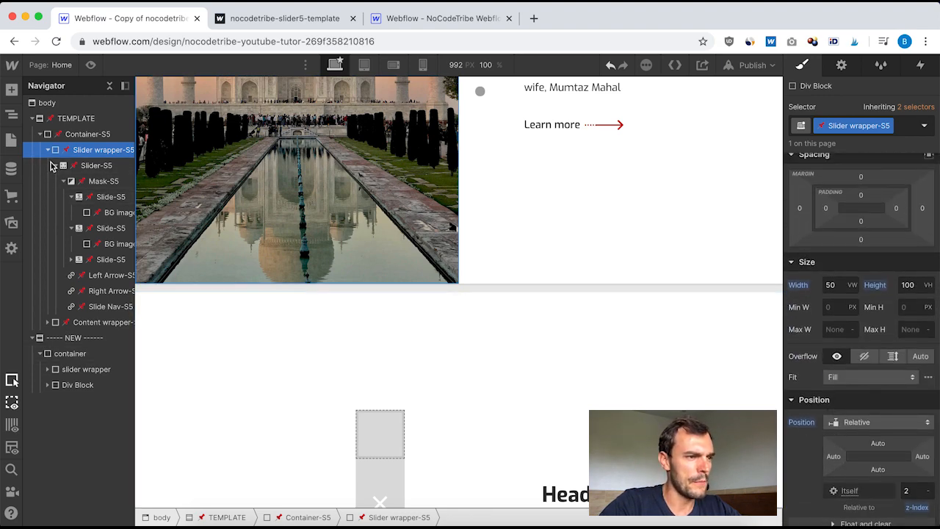
Collapse the template's Slider-S5, expand the new slider wrapper and select the slider inside it.
left_click(56, 166)
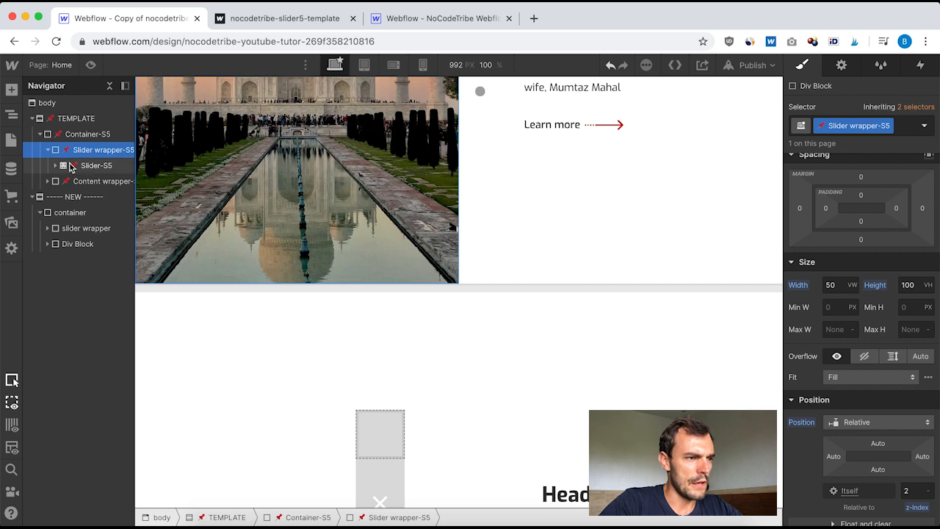
left_click(48, 228)
left_click(79, 244)
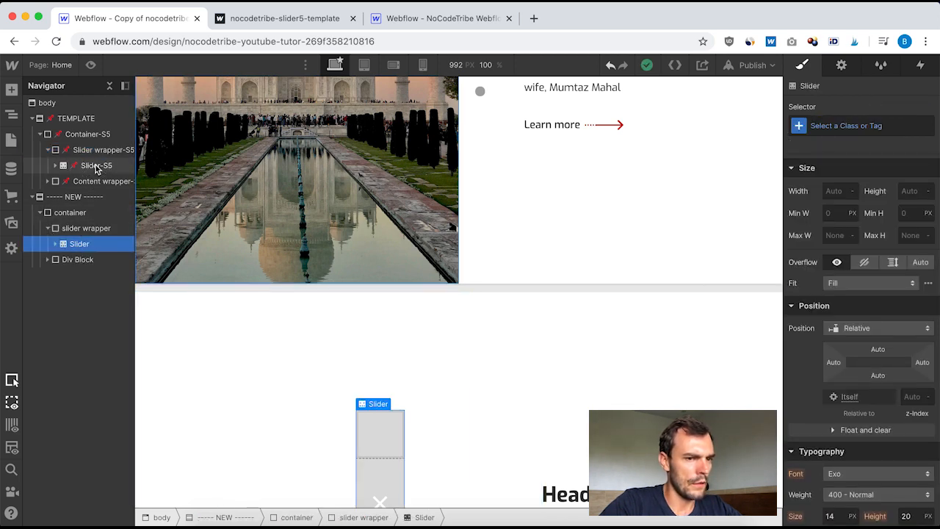
Examine the size, position and rotate transform settings of the template's Slider-S5.
left_click(86, 165)
scroll(870, 224, "up", 5)
scroll(869, 225, "down", 2)
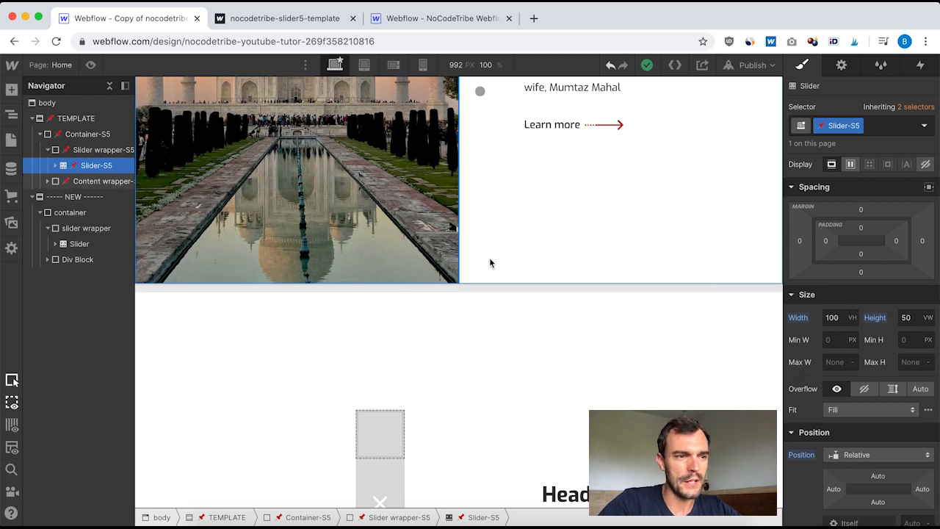
scroll(377, 254, "up", 5)
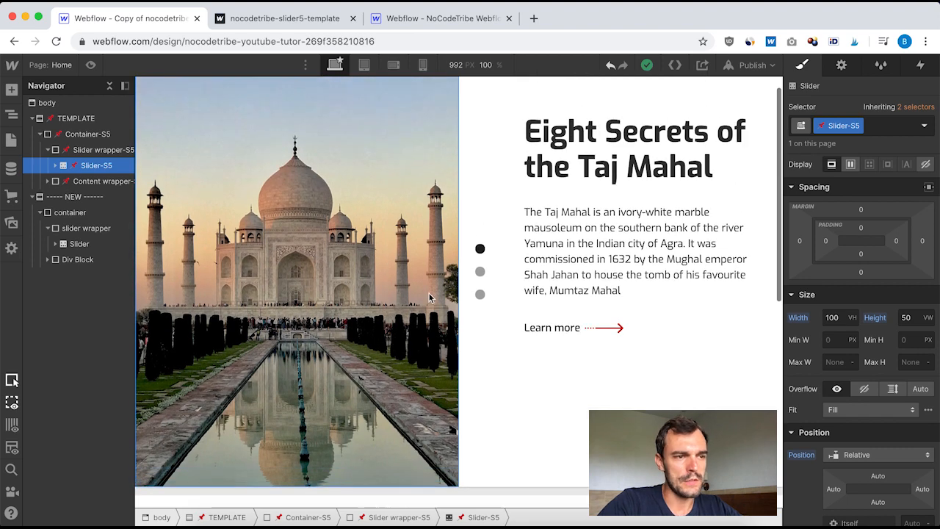
scroll(880, 390, "down", 3)
scroll(880, 389, "down", 10)
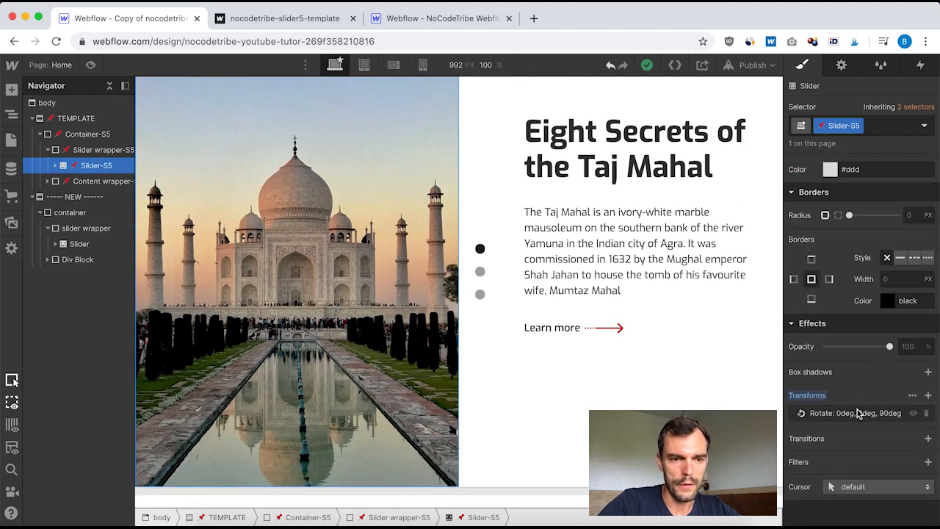
left_click(885, 416)
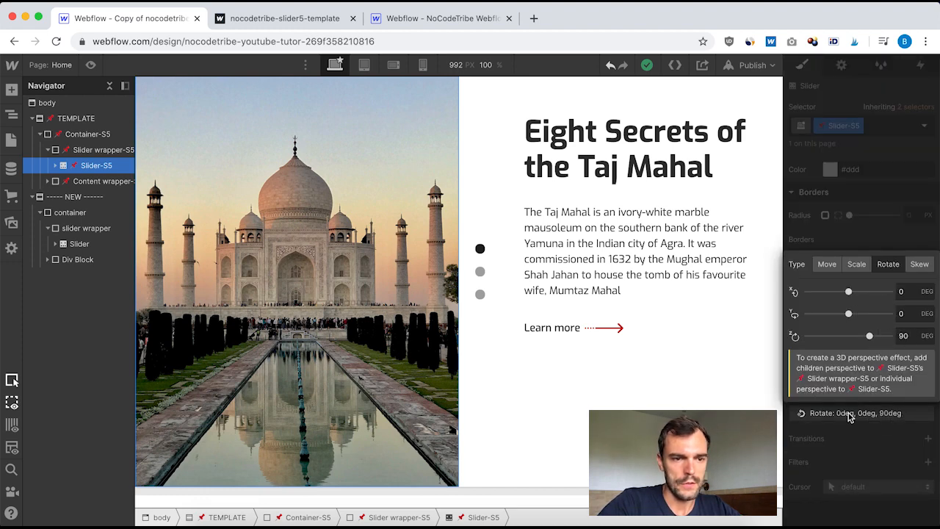
left_click(874, 241)
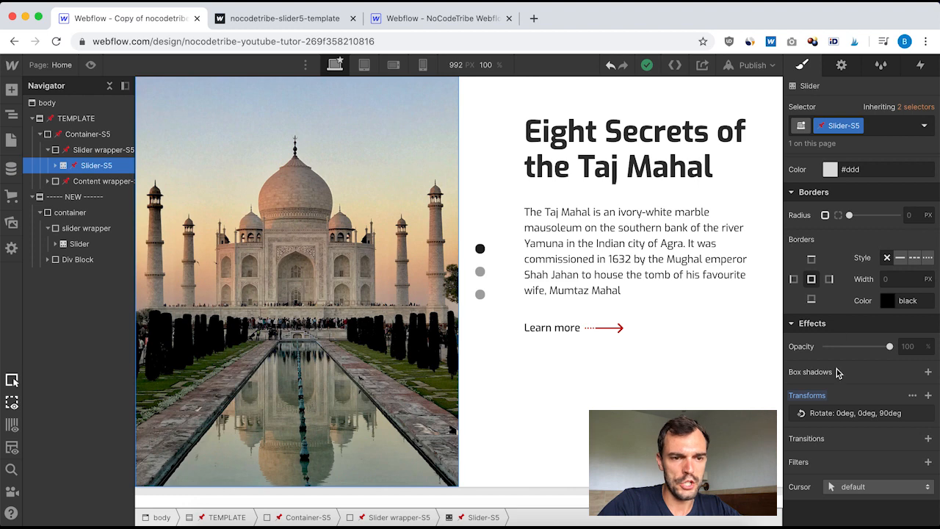
Recheck the size settings of the template's Slider-S5, and give the new slider the class name slider.
scroll(837, 373, "up", 8)
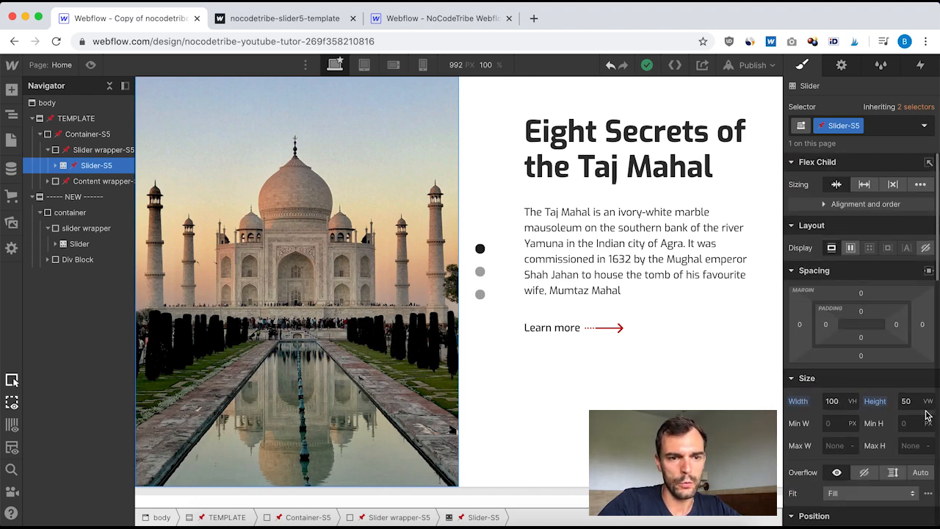
scroll(889, 427, "down", 2)
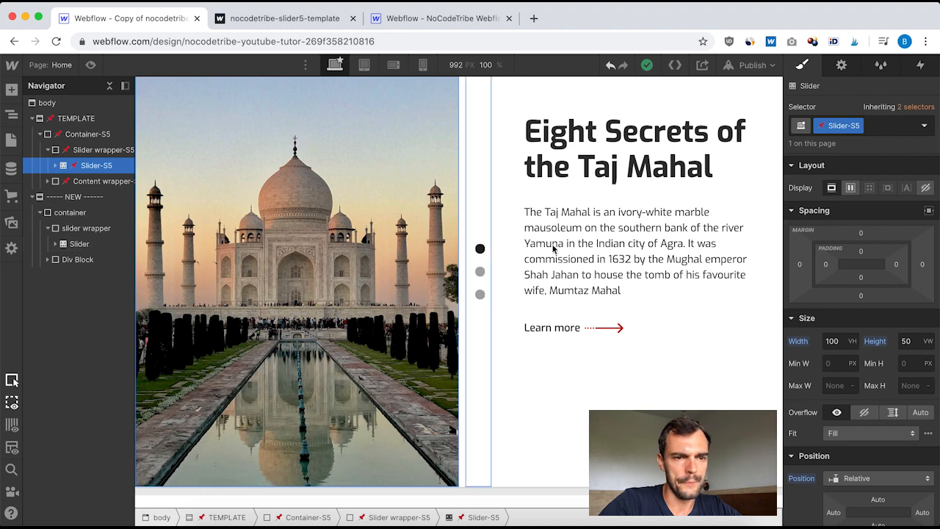
scroll(865, 258, "up", 2)
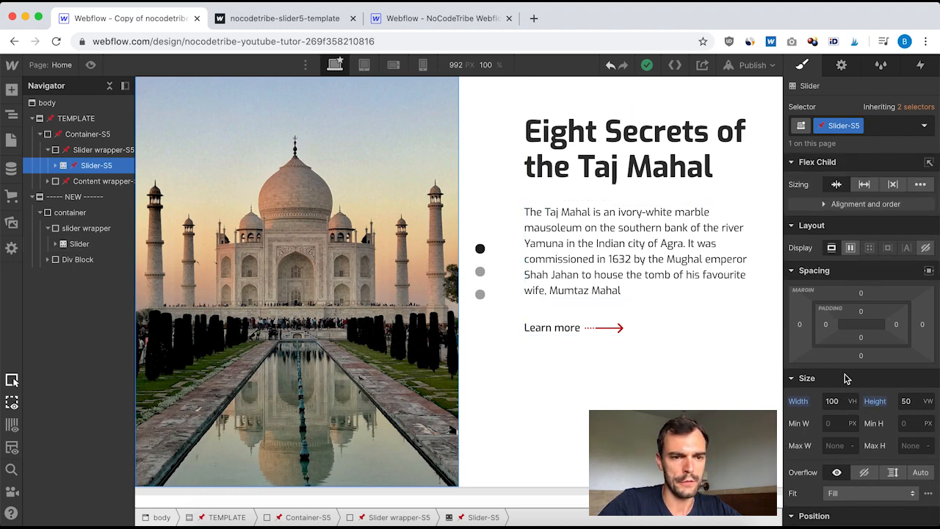
left_click(81, 245)
left_click(825, 125)
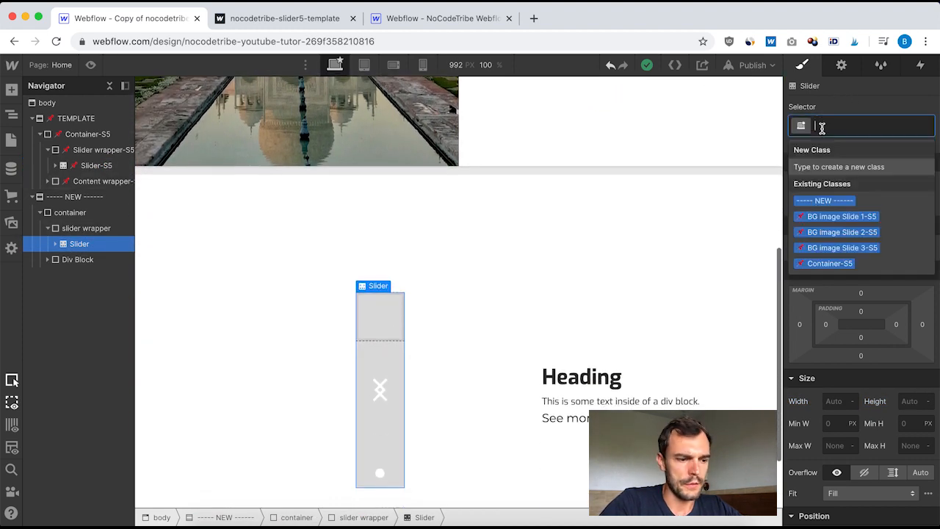
type("slider")
key("Return")
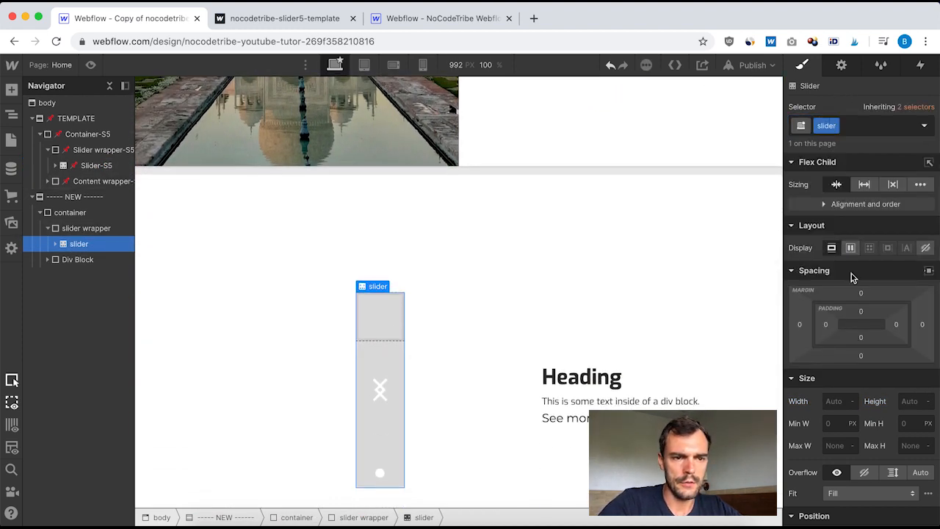
Set the new slider's width to 100 VH and its height to 50 VW.
left_click(835, 401)
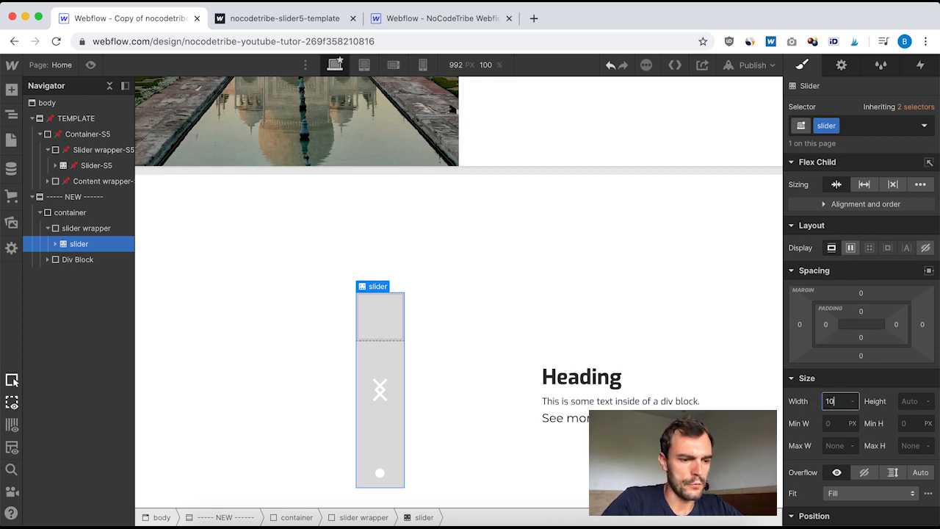
key("Return")
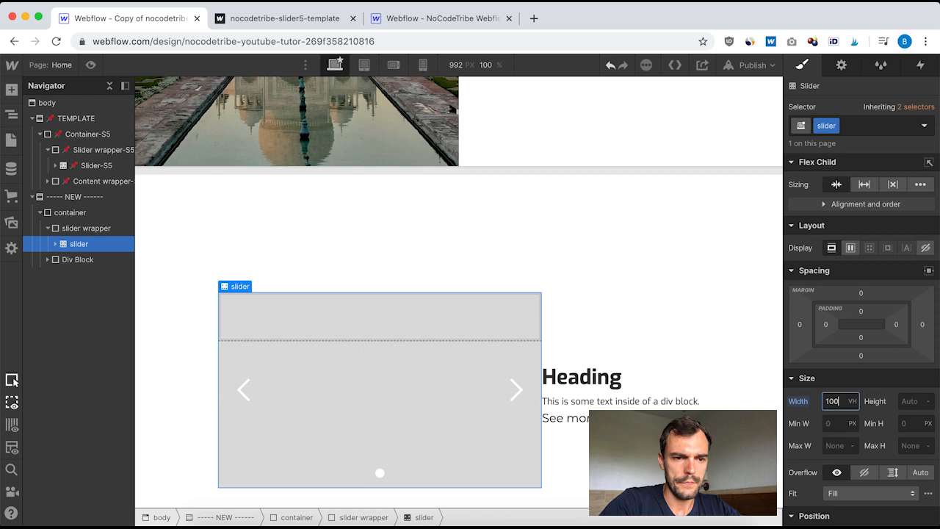
left_click(914, 401)
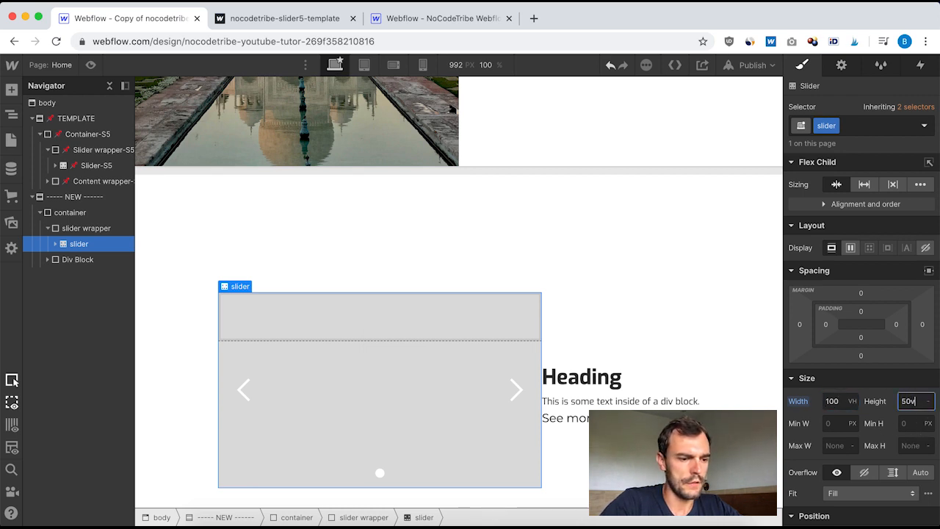
type("50vw")
key("Return")
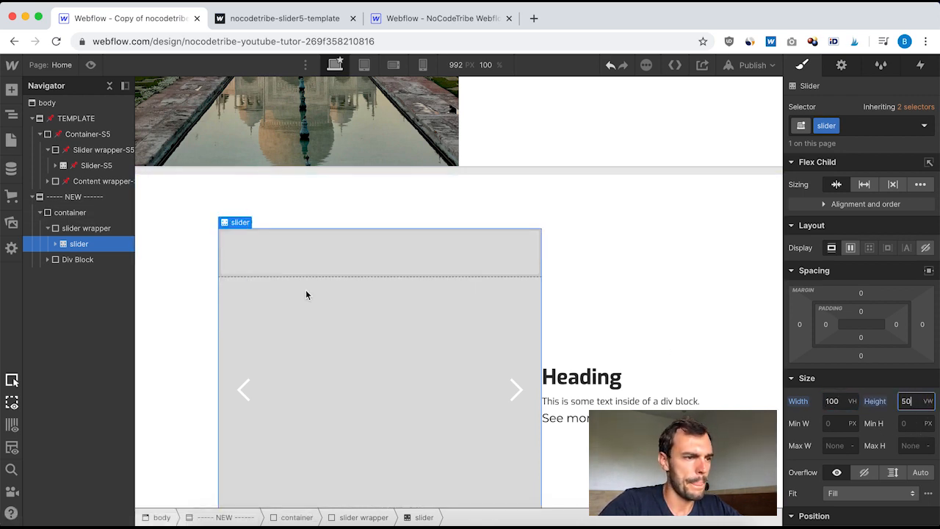
Compare the position settings of the template's Slider-S5 with the new slider, and inspect the template's rotate transform.
left_click(86, 166)
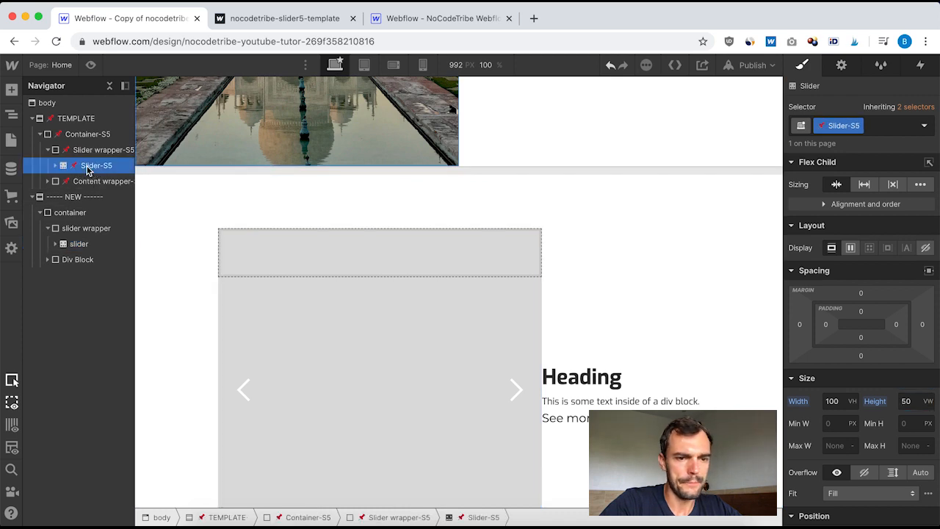
scroll(881, 323, "down", 5)
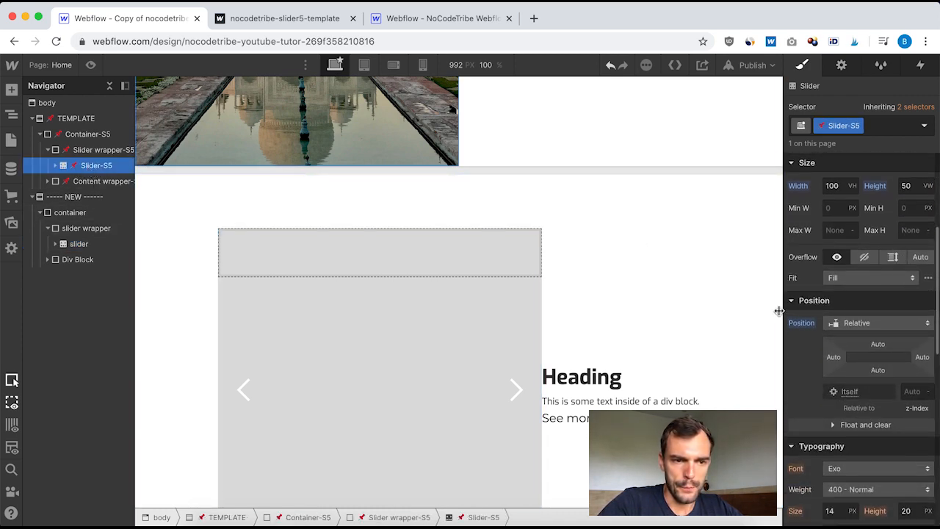
left_click(81, 244)
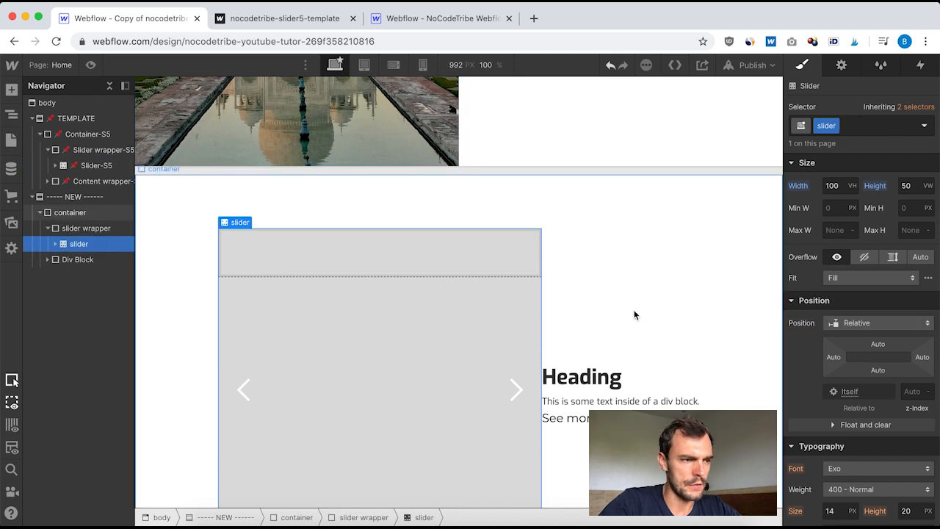
left_click(92, 166)
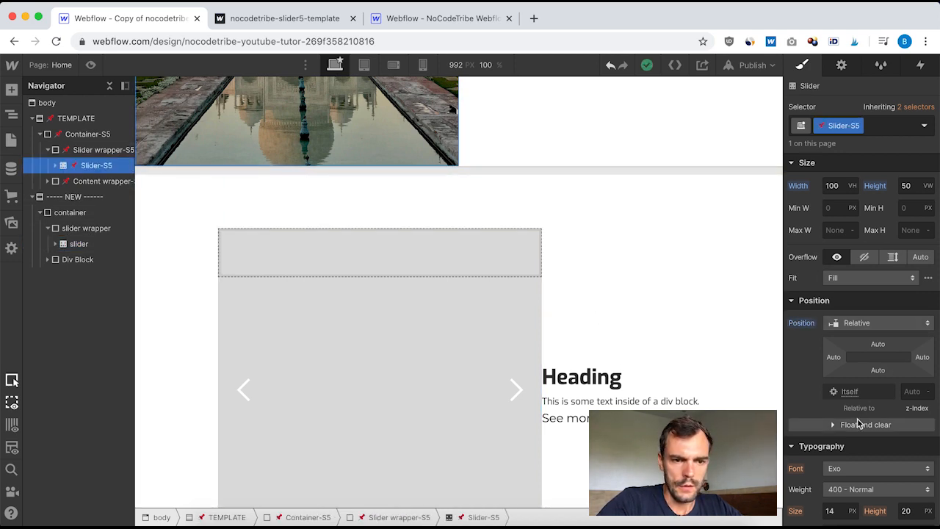
scroll(857, 417, "down", 10)
scroll(858, 424, "down", 2)
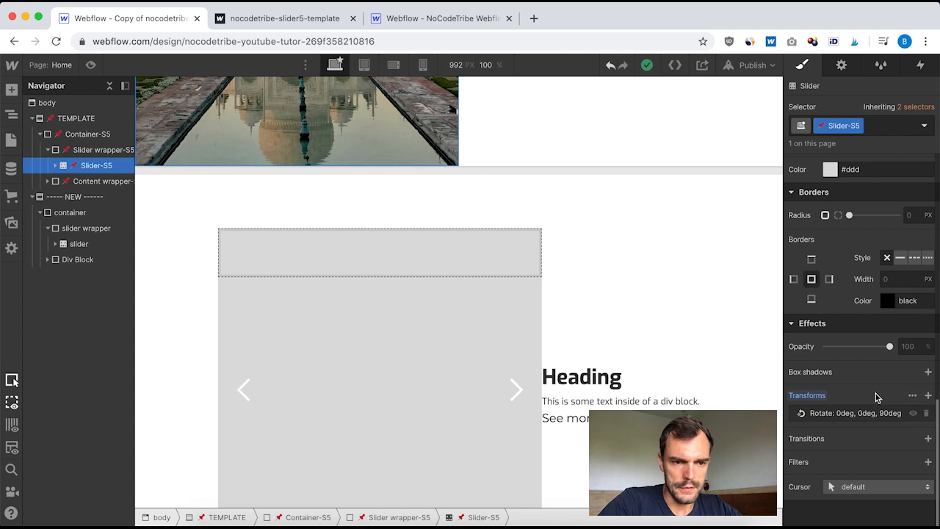
left_click(849, 419)
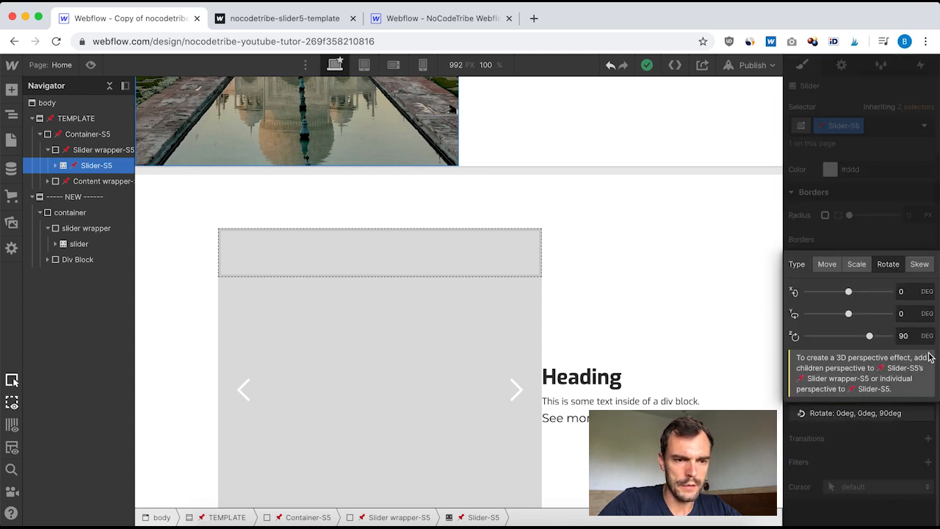
scroll(377, 372, "down", 2)
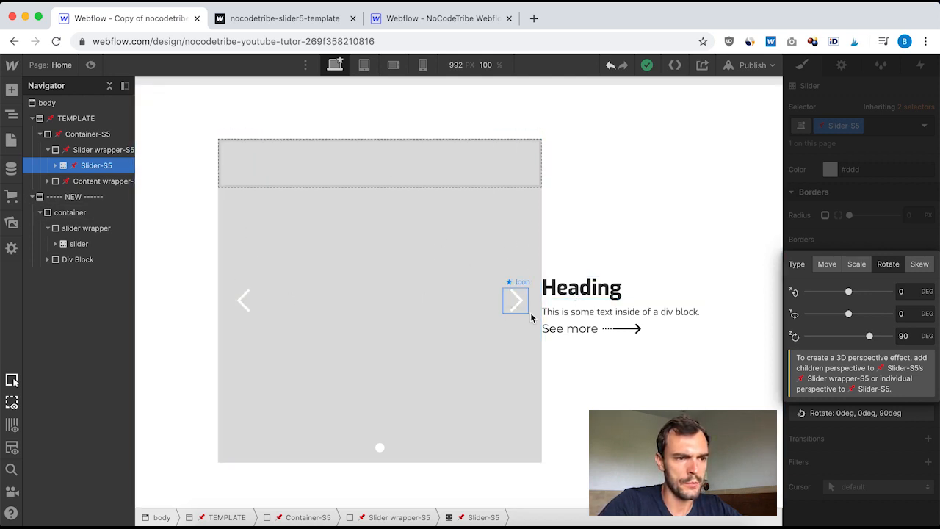
left_click(899, 233)
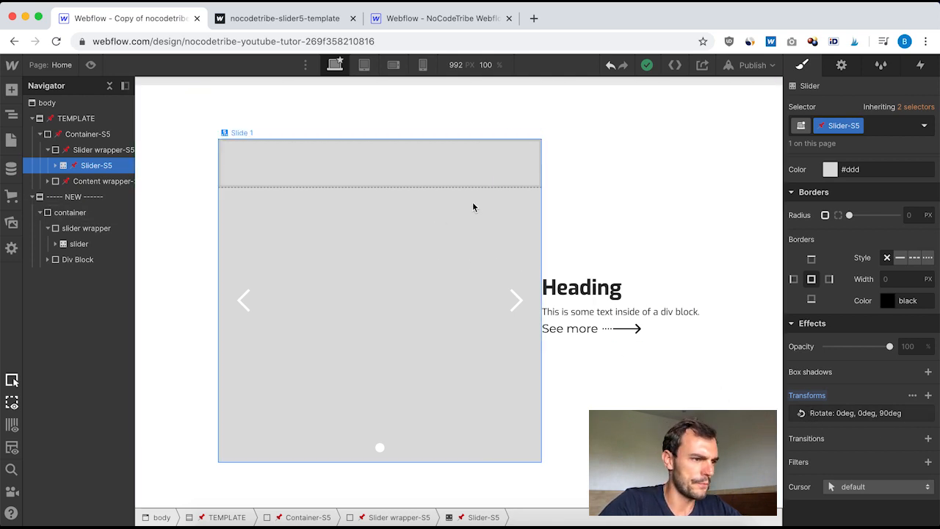
Add a Rotate transform of 90 degrees around the Z axis to the new slider.
left_click(76, 244)
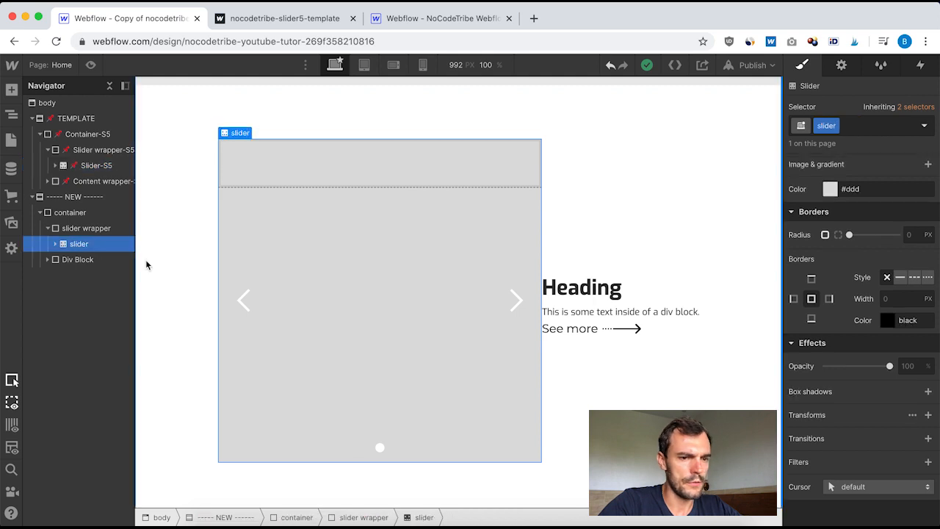
left_click(929, 416)
left_click(890, 320)
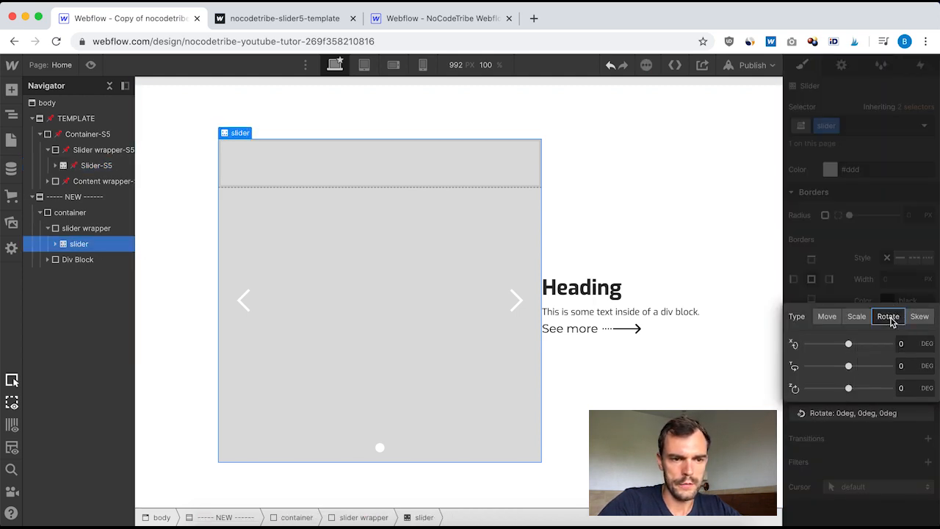
left_click(914, 392)
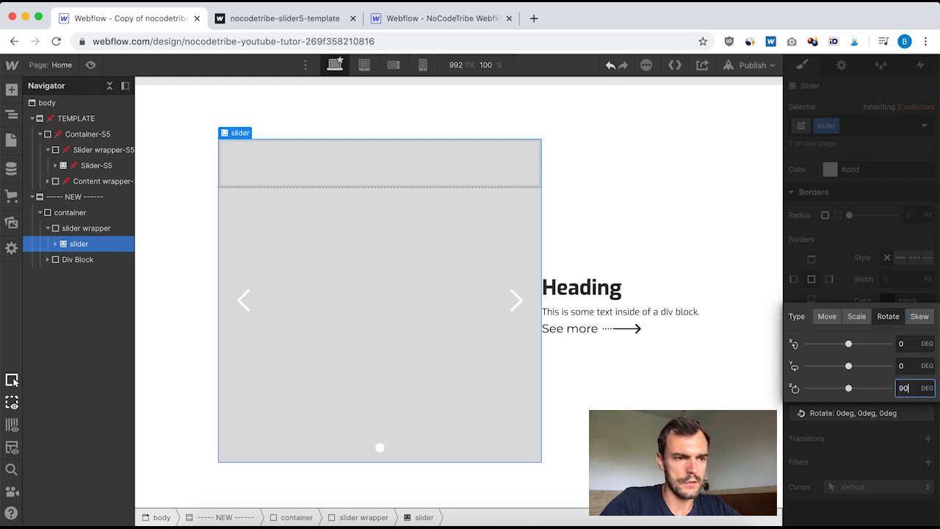
key("Return")
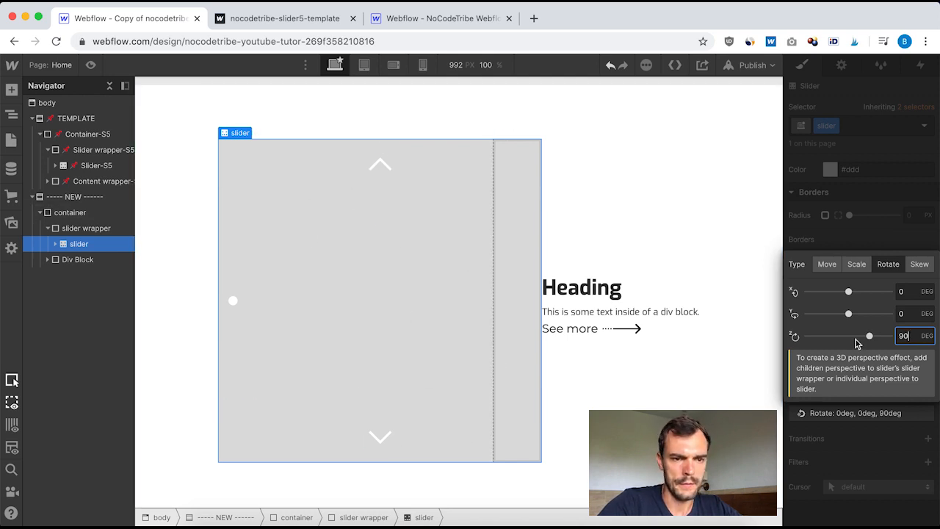
left_click(879, 238)
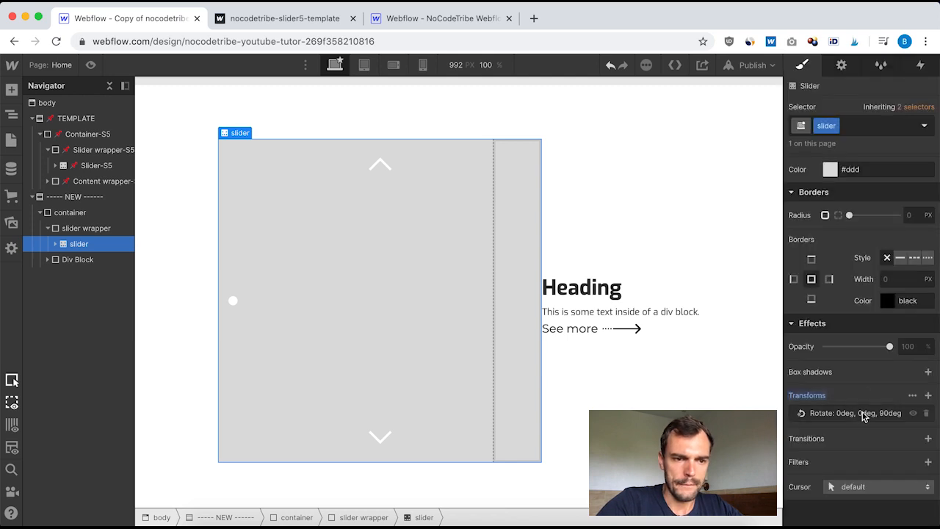
Expand the template's Slider-S5 with its mask collapsed, and expand the new slider to compare their child elements.
left_click(92, 165)
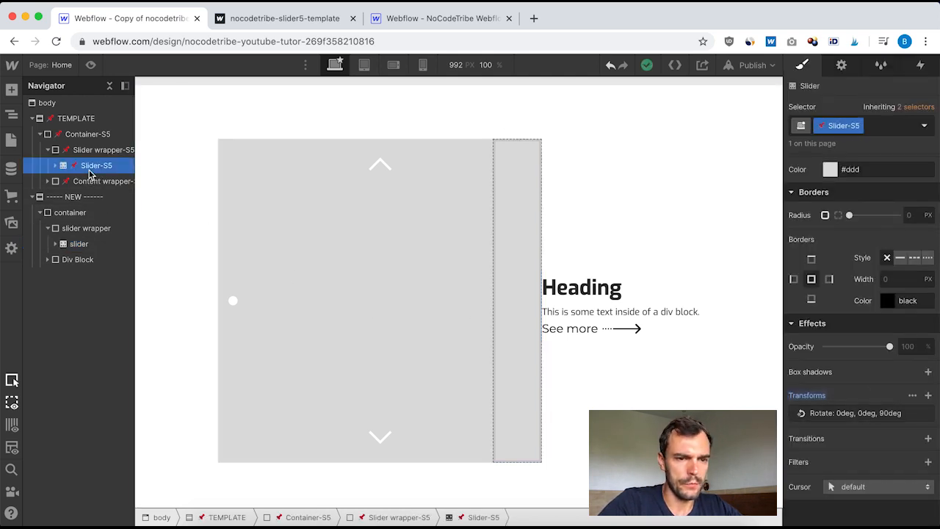
scroll(815, 323, "up", 2)
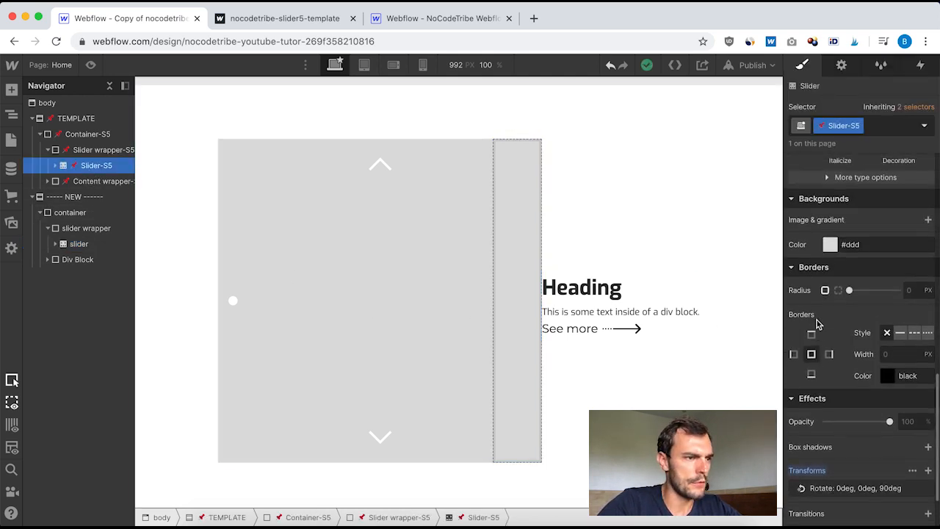
left_click(55, 166)
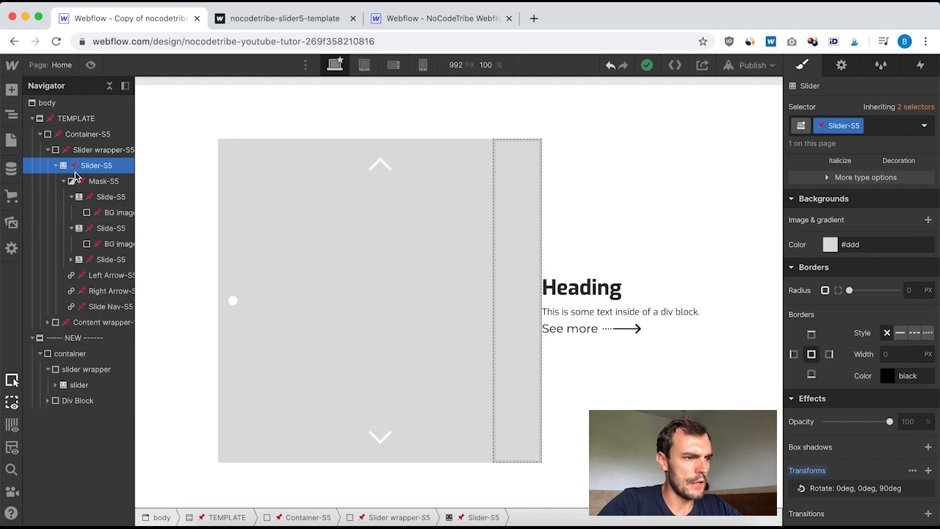
left_click(65, 181)
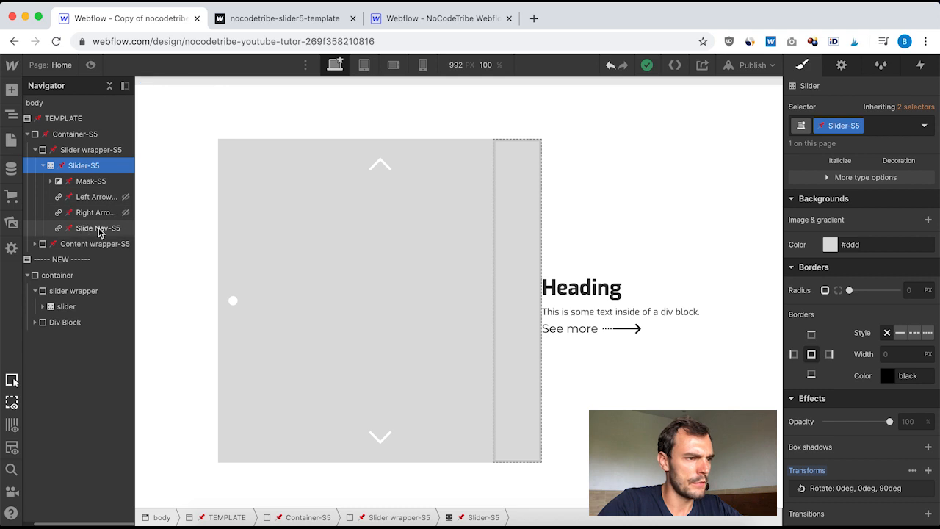
left_click(42, 306)
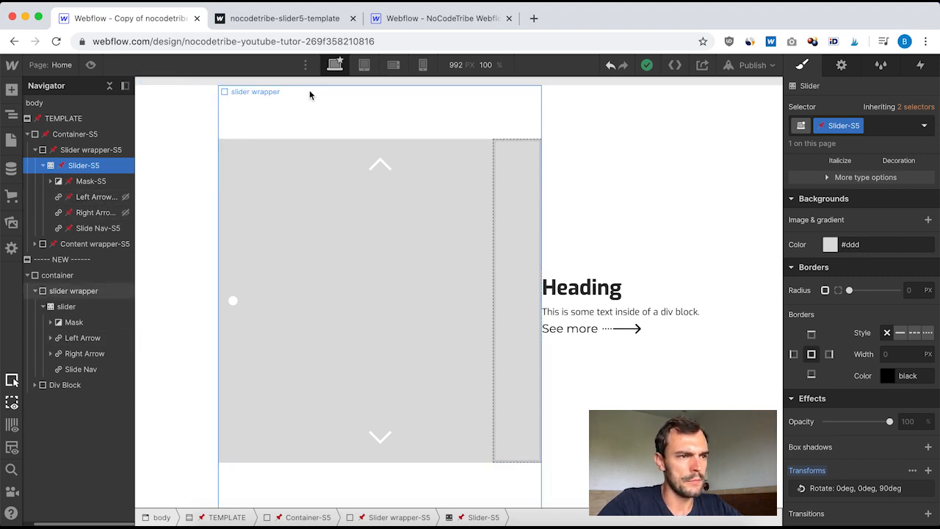
View the Taj Mahal slide on the published template site, and return to the Webflow Designer.
left_click(285, 20)
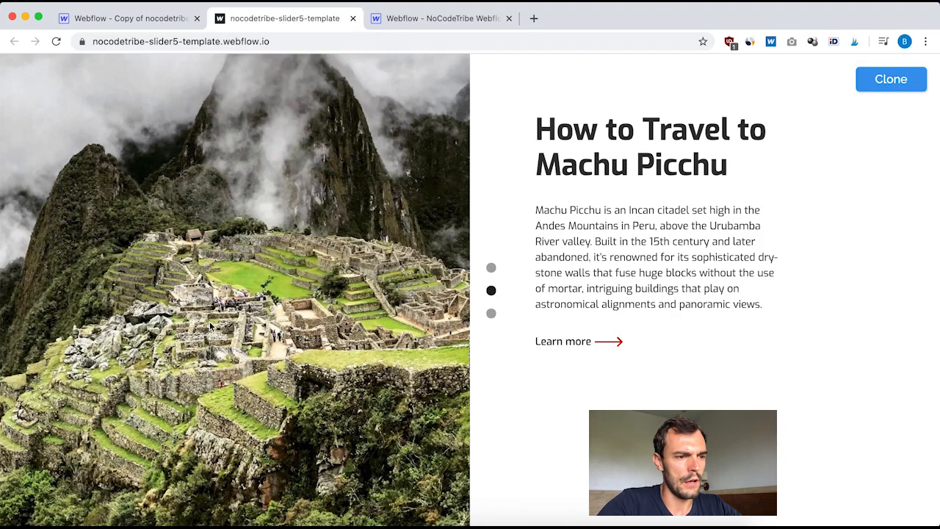
left_click(492, 268)
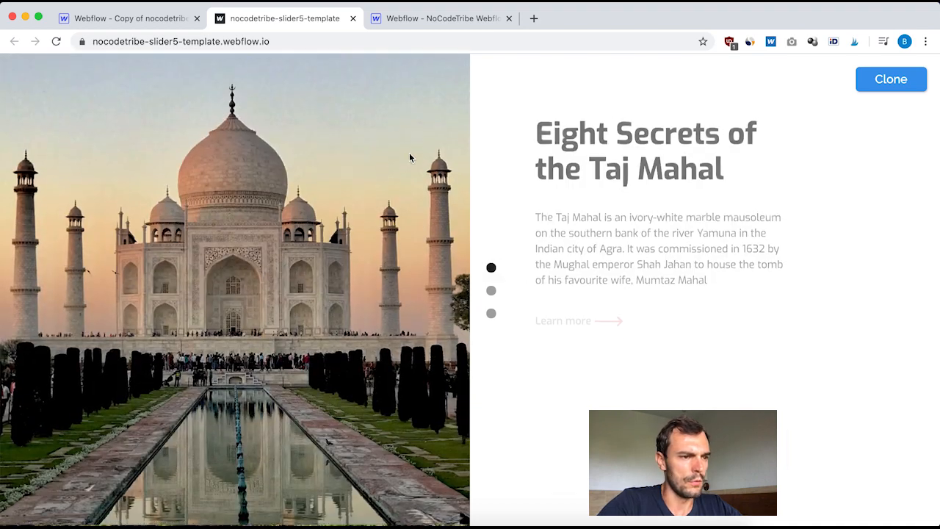
left_click(121, 18)
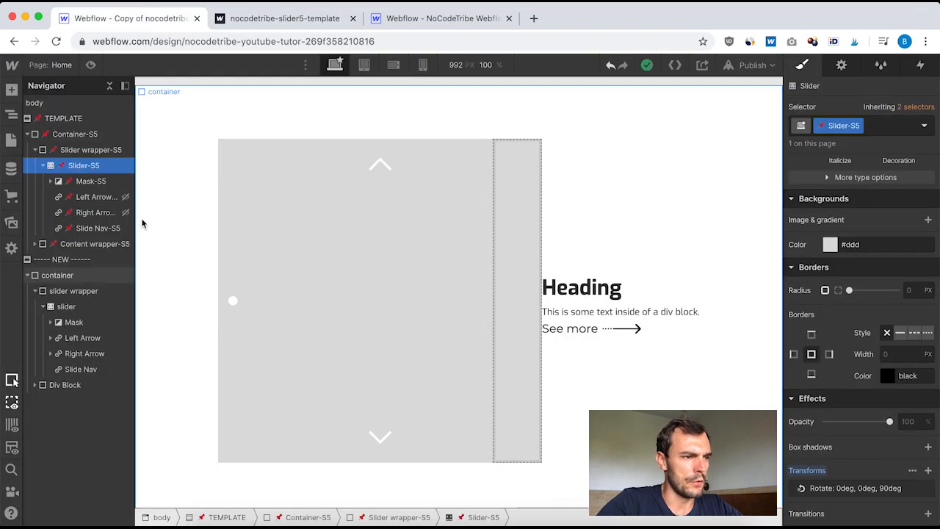
Hide the new slider's Left Arrow and Right Arrow by setting their display to none.
left_click(100, 196)
left_click(79, 338)
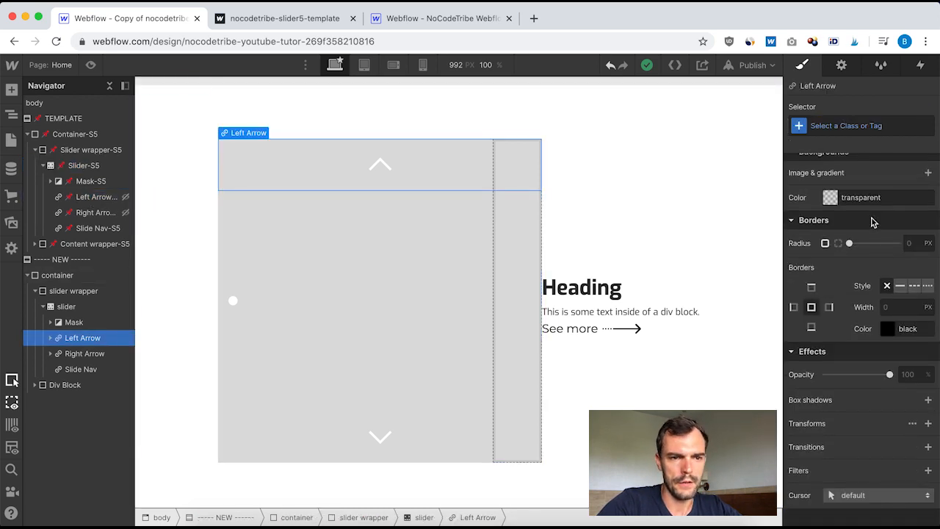
scroll(871, 220, "up", 5)
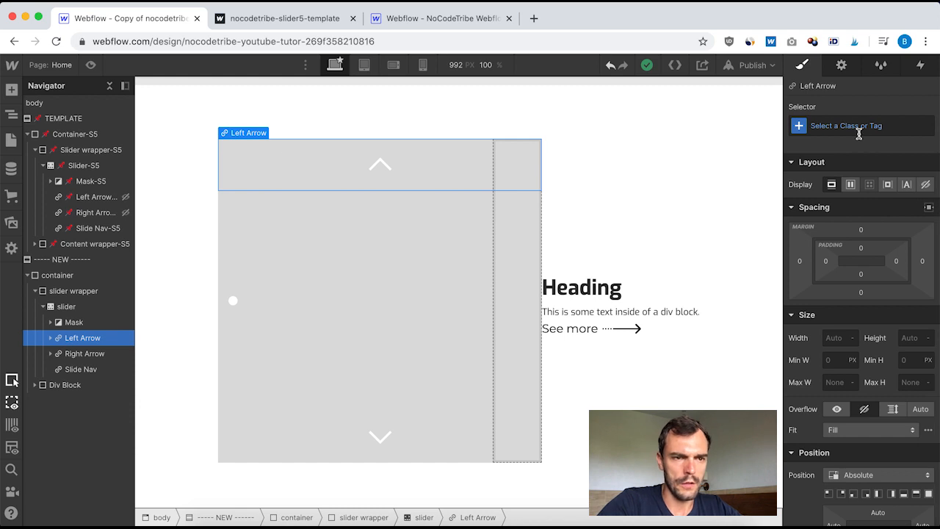
left_click(926, 184)
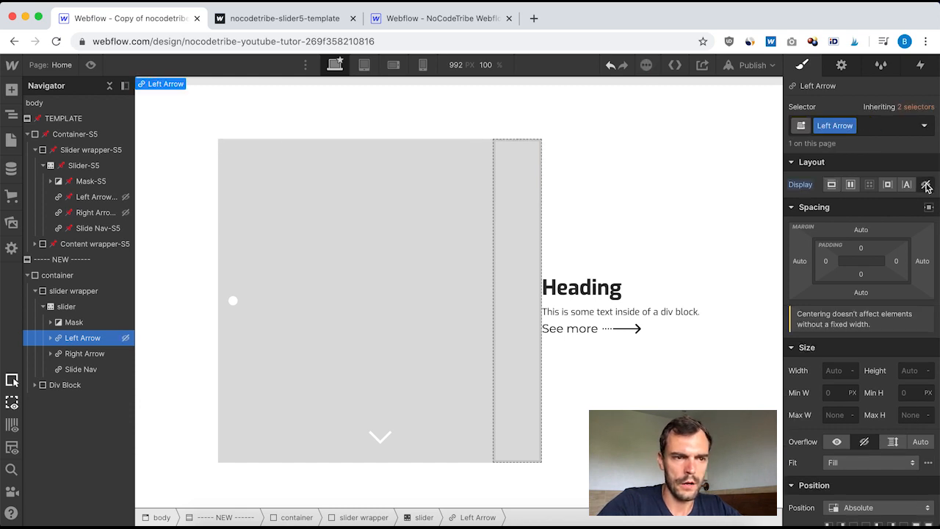
left_click(85, 353)
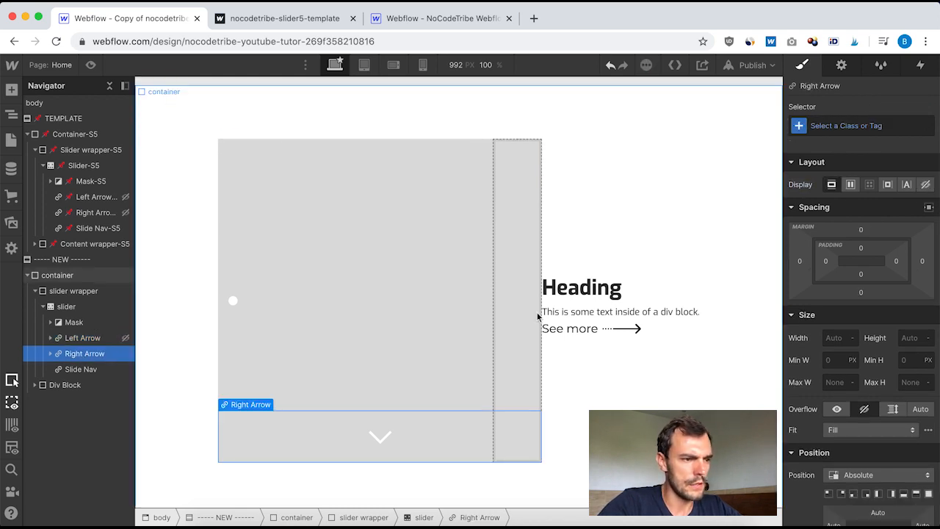
left_click(925, 184)
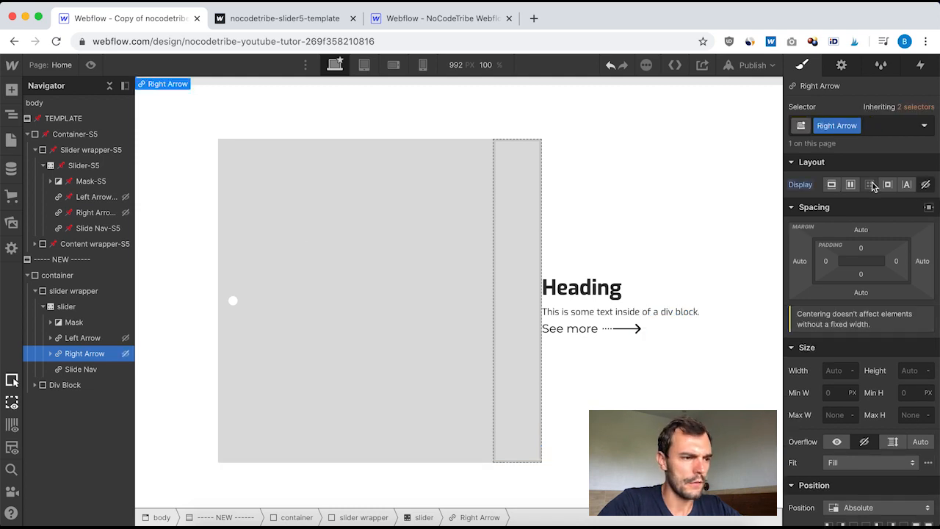
Check the template's Slide Nav-S5 position settings and give the new slider's Slide Nav a class named "slide nav".
left_click(77, 369)
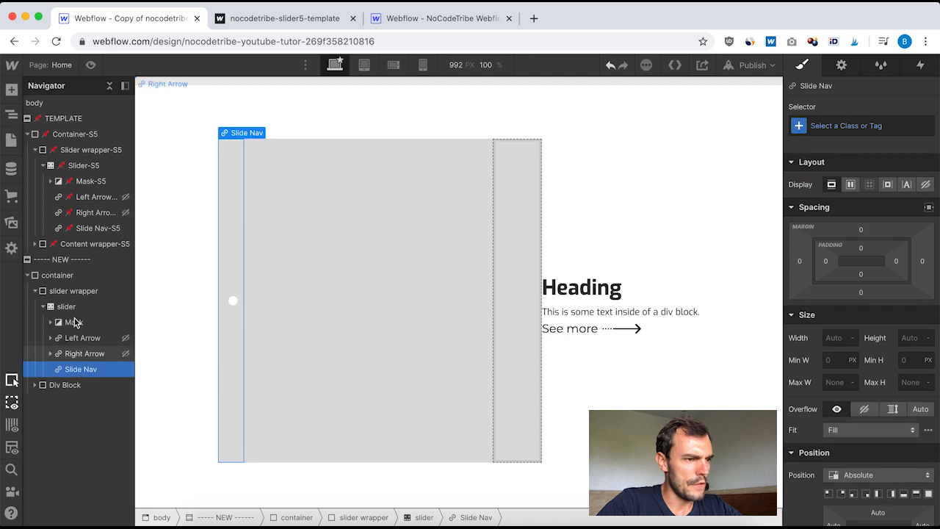
left_click(96, 230)
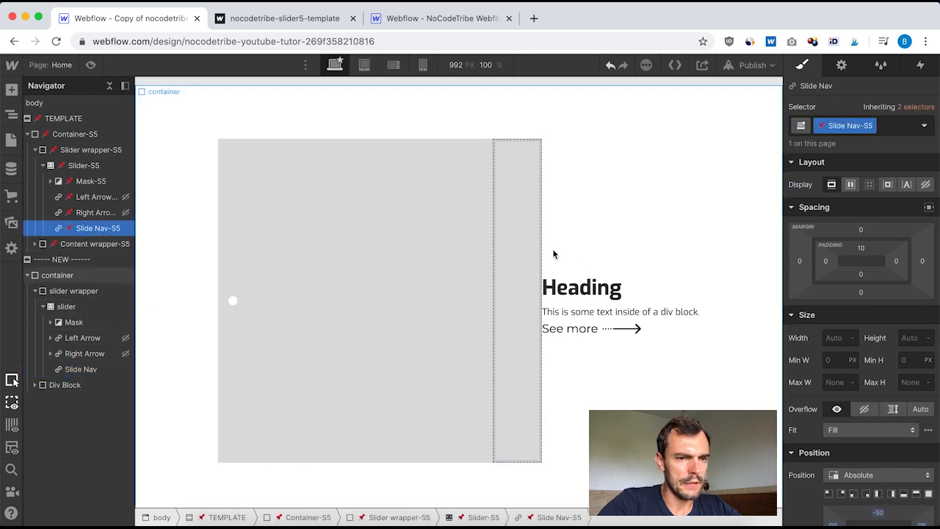
scroll(866, 360, "down", 3)
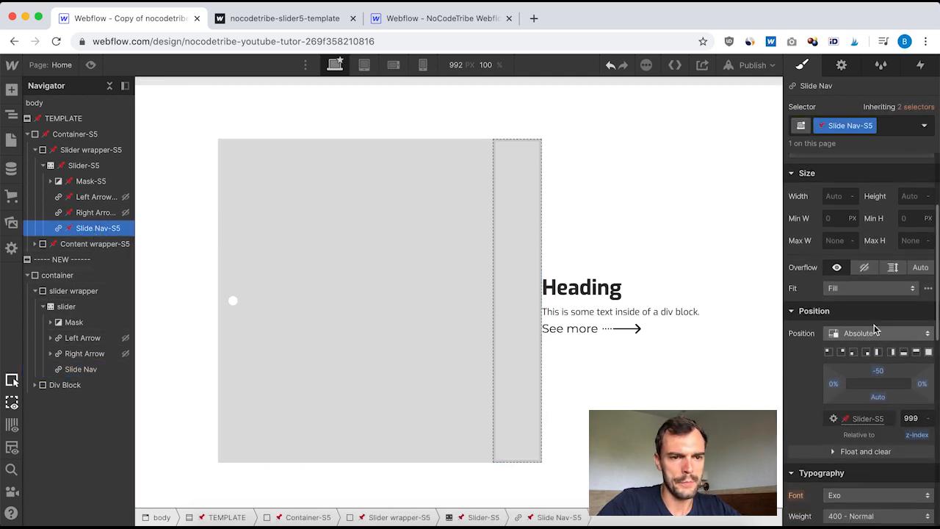
scroll(873, 338, "down", 1)
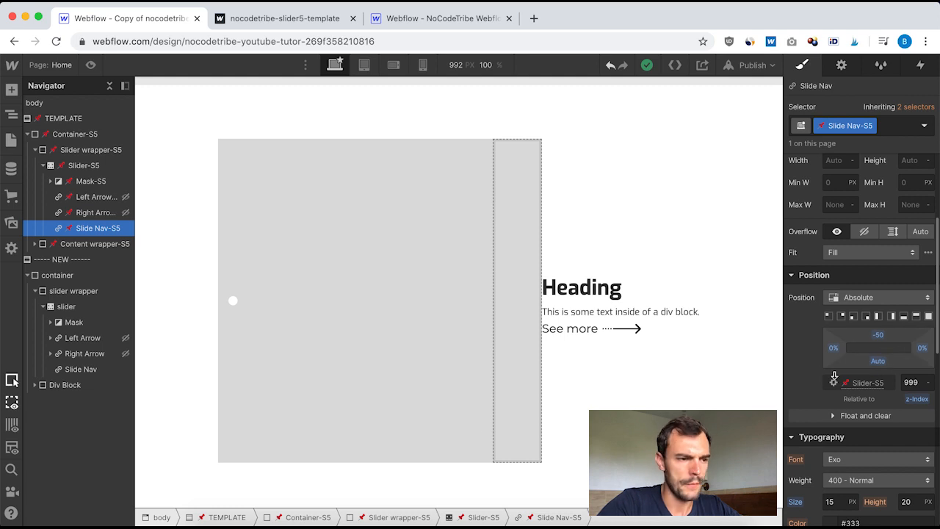
left_click(80, 369)
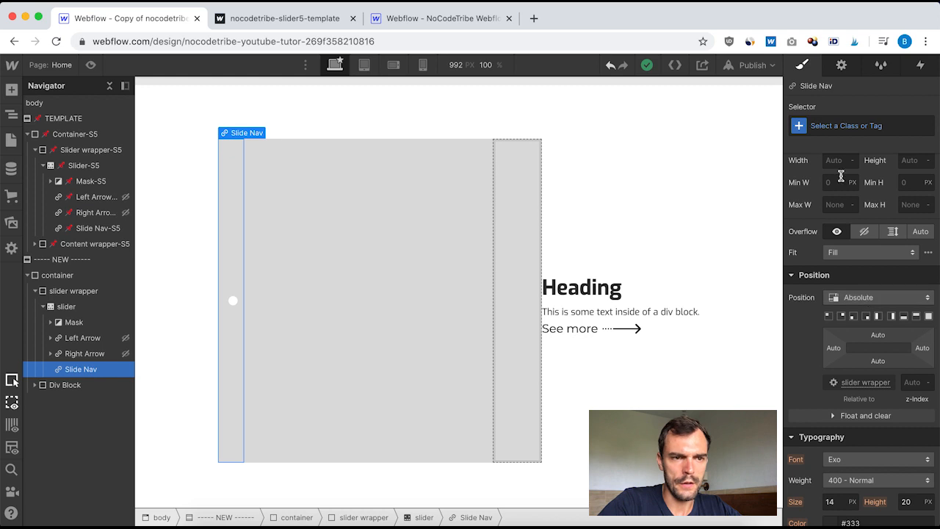
left_click(831, 126)
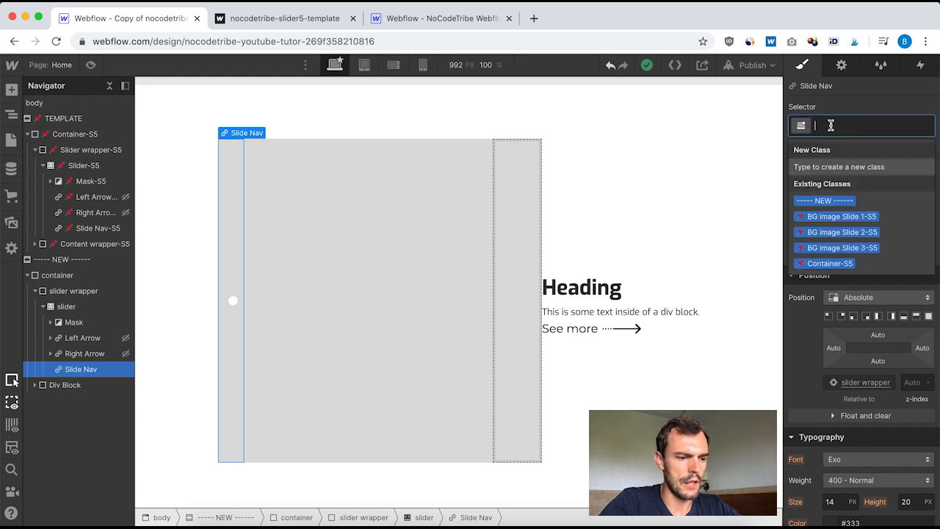
type("slide na")
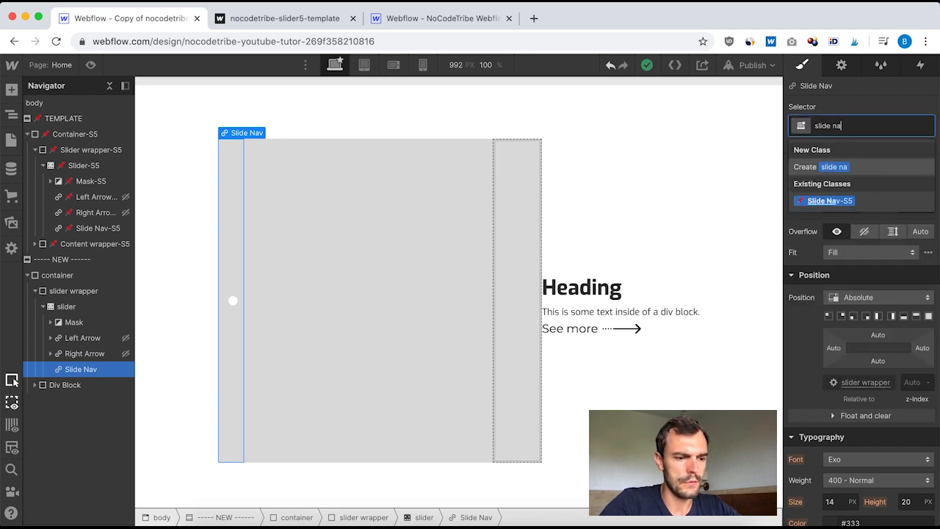
type("v")
key("Return")
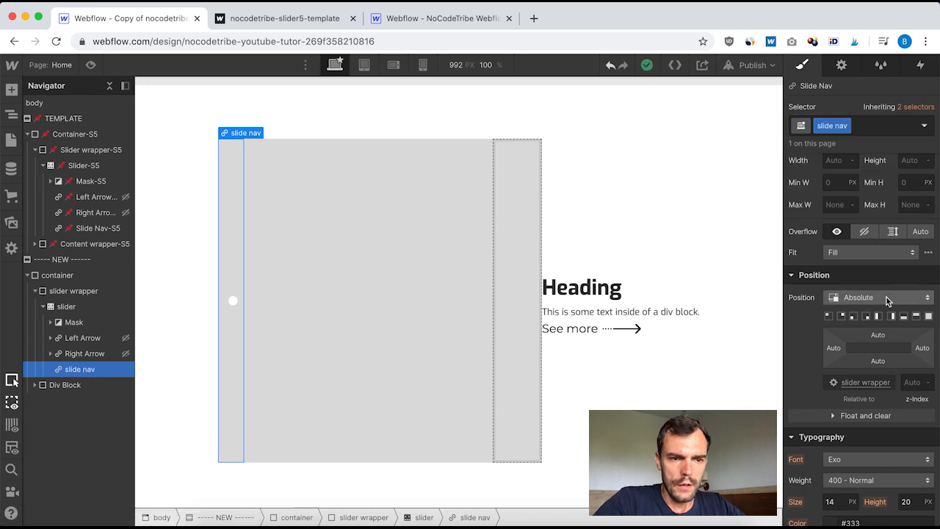
Set the new slide nav's absolute position offsets to -50 at the top and 0% at the left and right.
left_click(879, 334)
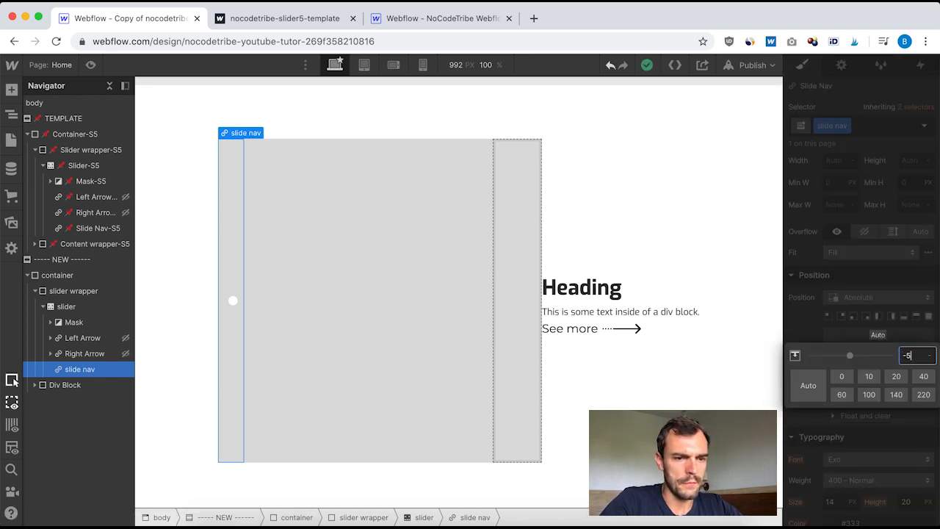
key("Return")
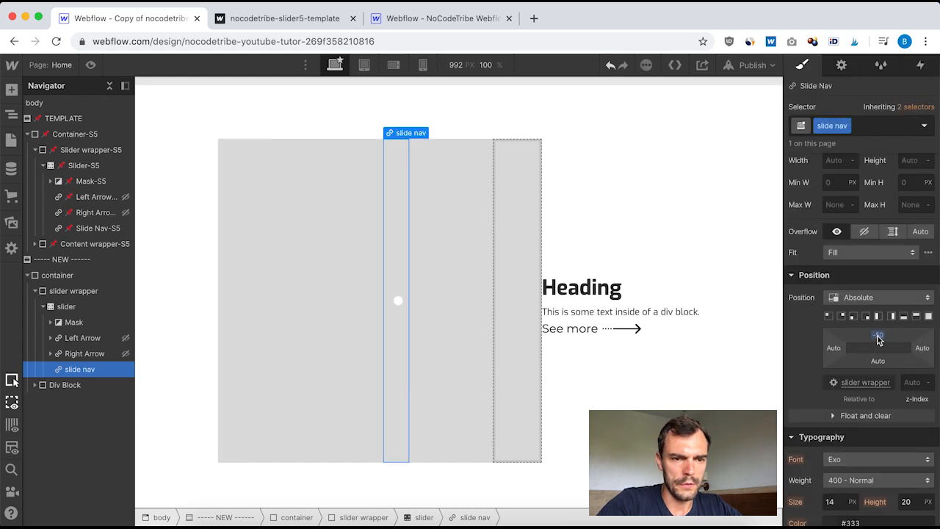
left_click(834, 347)
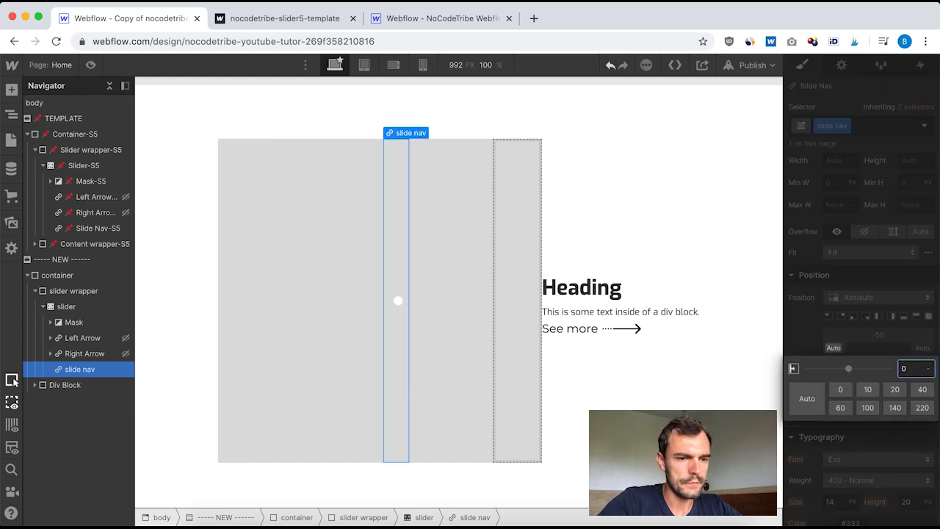
type("0%")
key("Return")
left_click(922, 348)
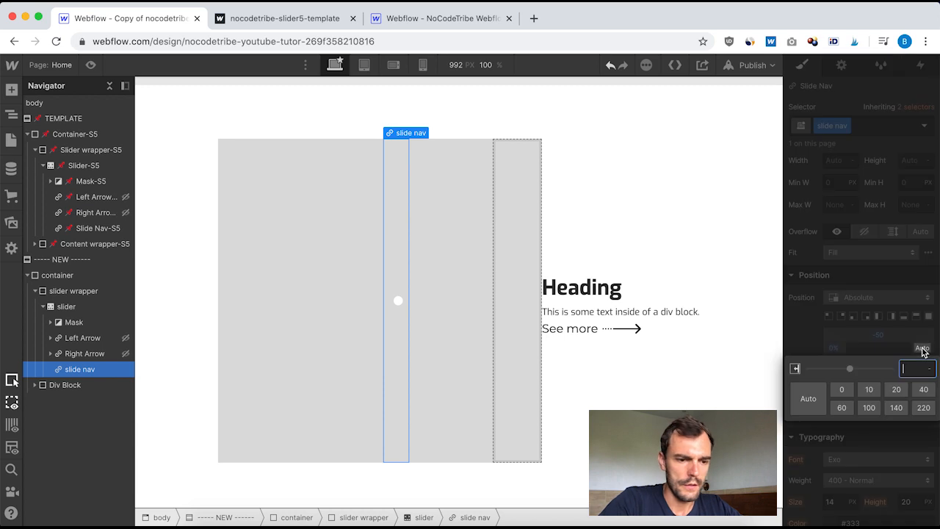
type("0%")
key("Return")
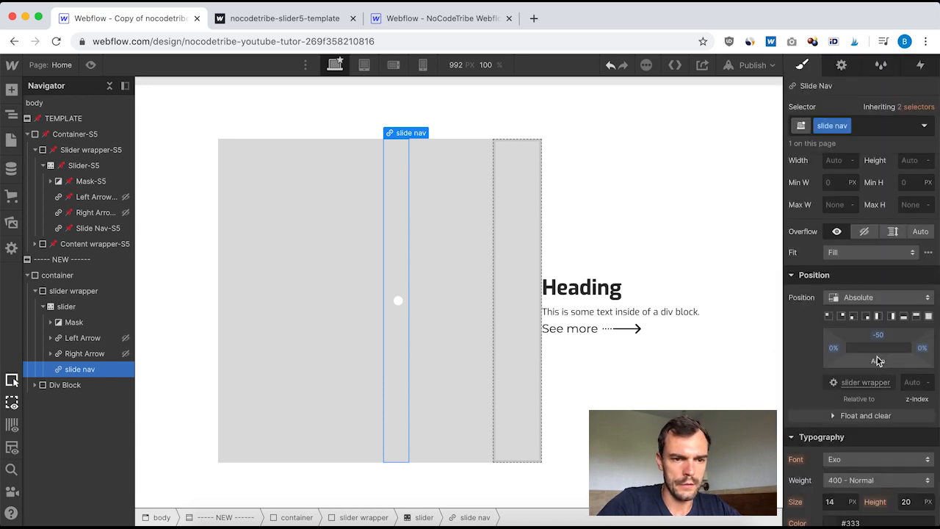
Set the new slide nav's z-index to 999, matching the template's Slide Nav-S5.
left_click(89, 229)
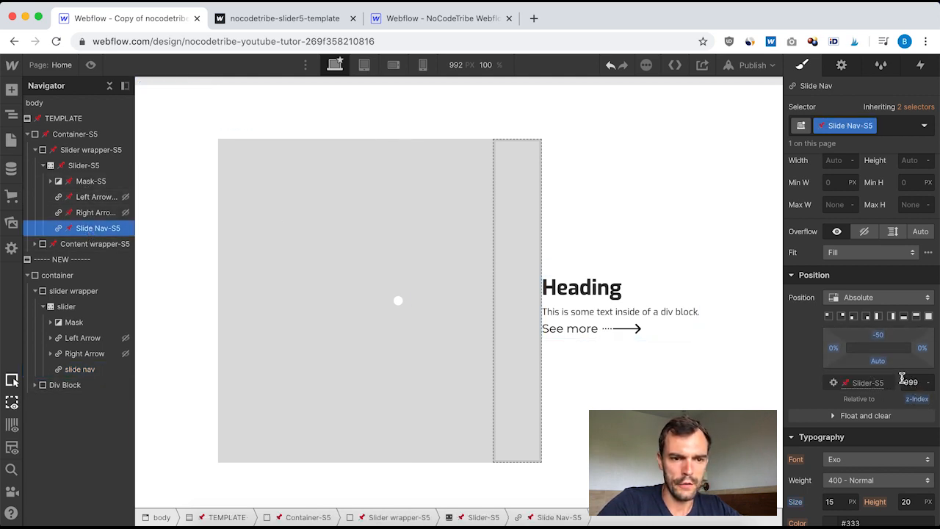
left_click(88, 373)
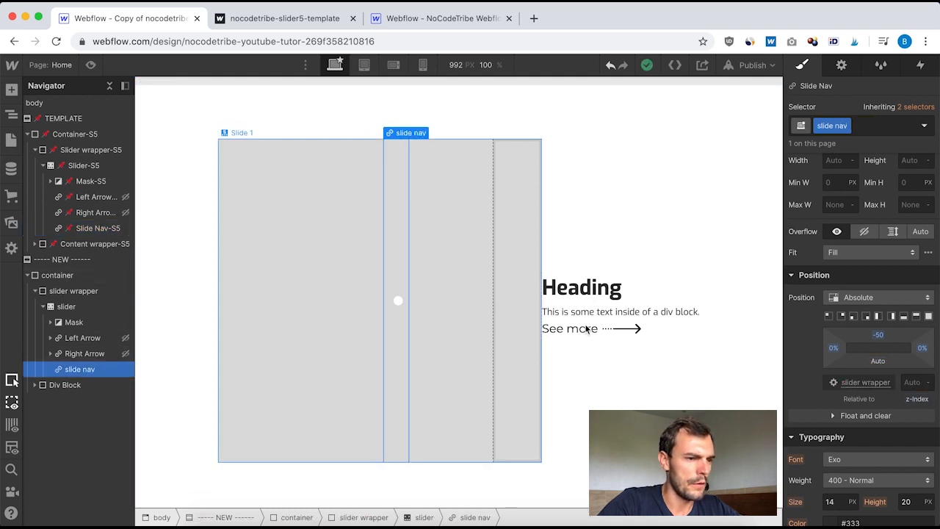
left_click(915, 382)
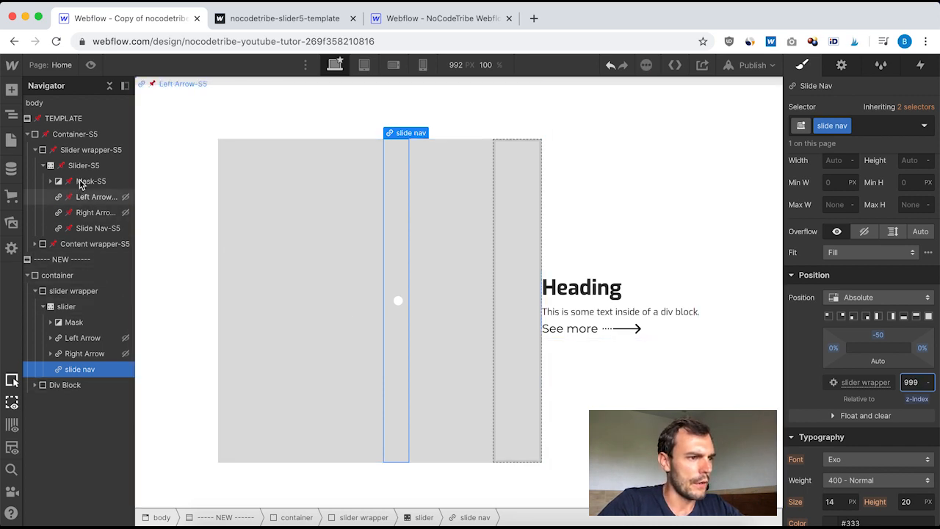
Check the template Slide Nav-S5's typography and set the new slide nav's font size to 15 px.
left_click(89, 228)
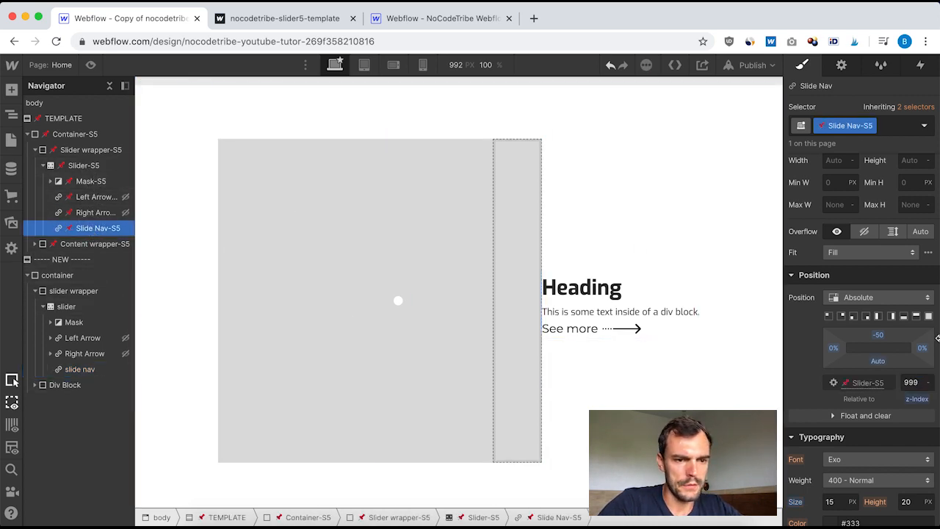
scroll(884, 417, "down", 5)
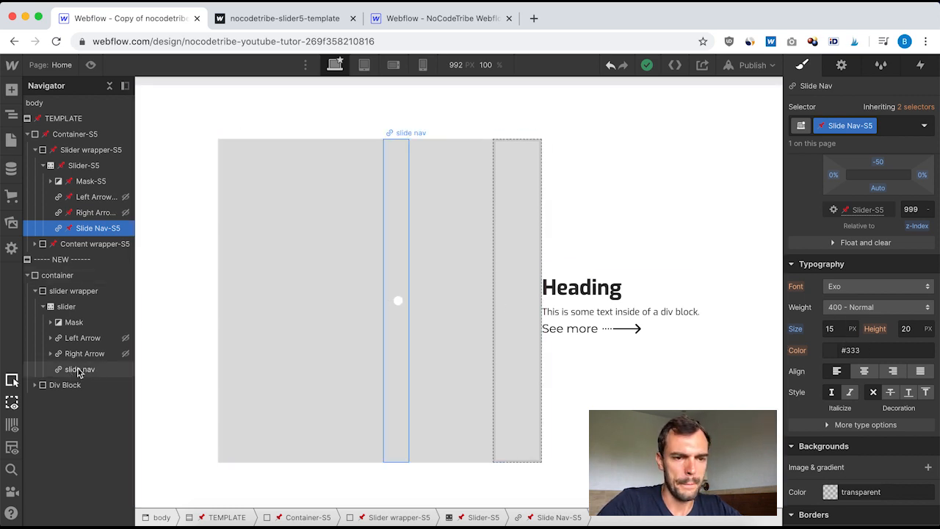
scroll(883, 360, "down", 5)
scroll(883, 360, "up", 5)
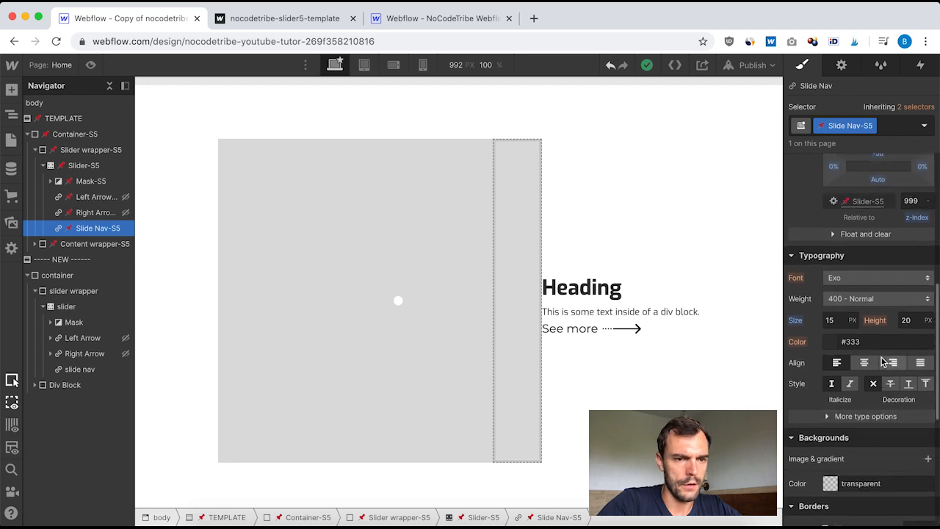
left_click(79, 368)
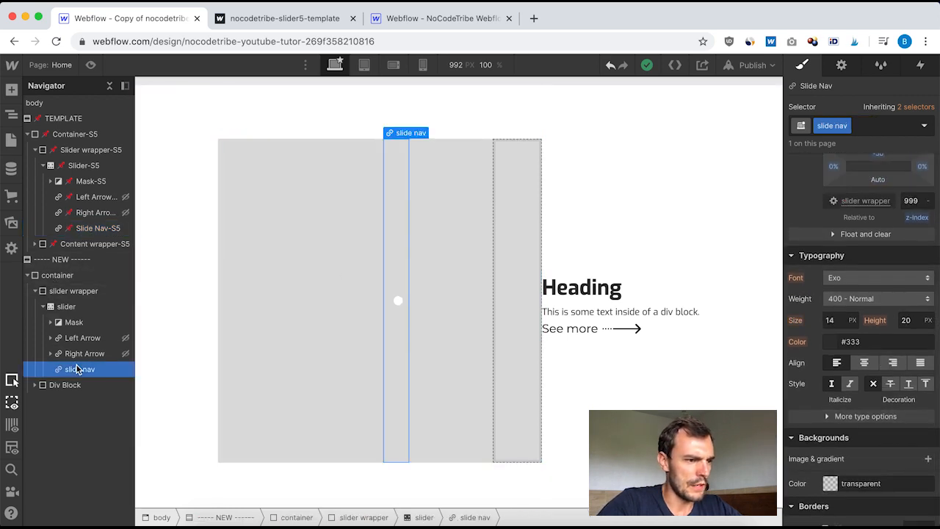
left_click(841, 323)
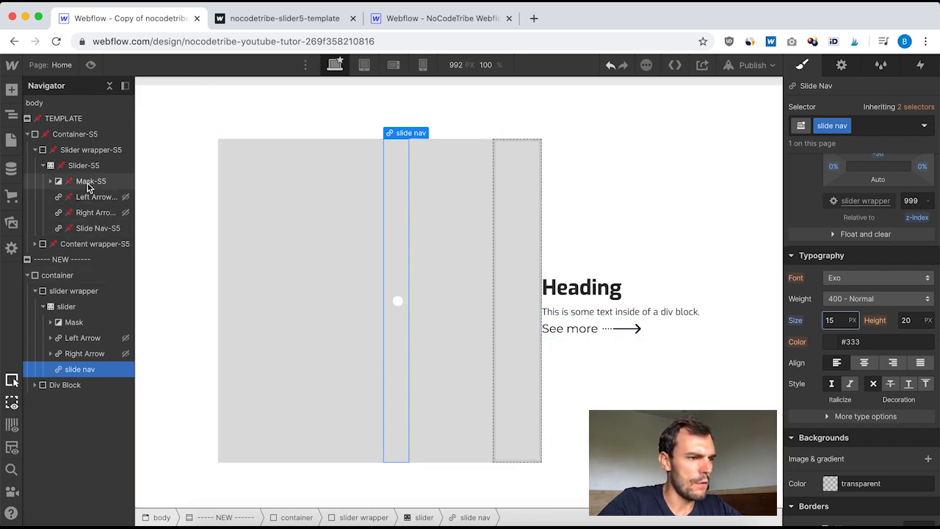
Expand the template's Mask-S5 and examine its style settings against those of the new slider's Mask.
left_click(52, 183)
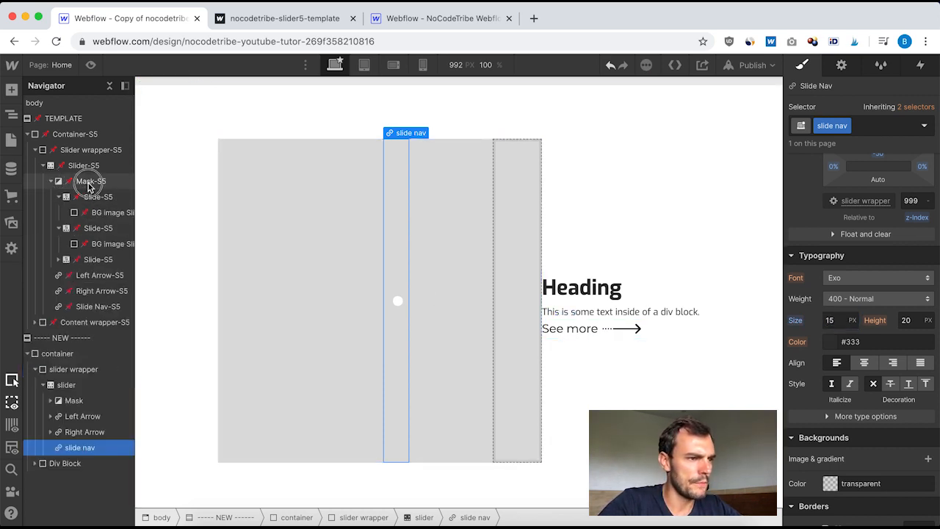
left_click(87, 181)
left_click(74, 401)
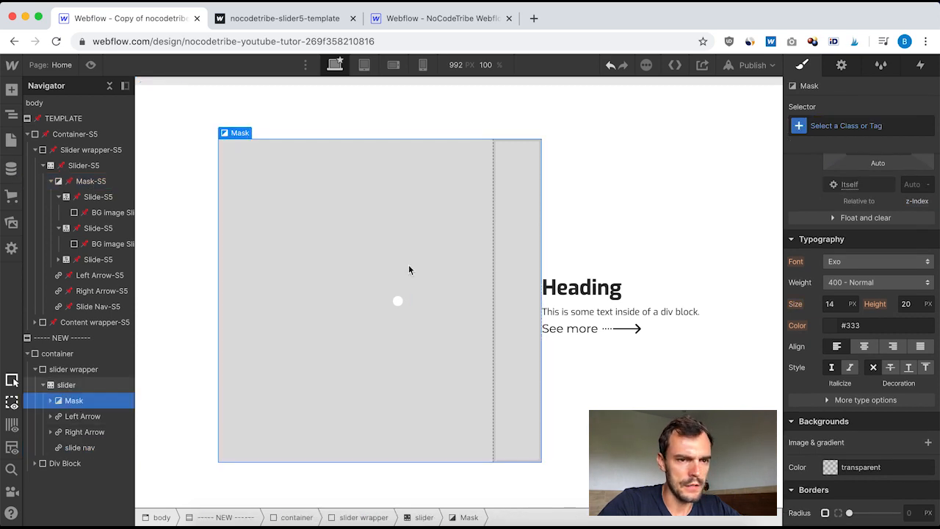
scroll(918, 216, "up", 5)
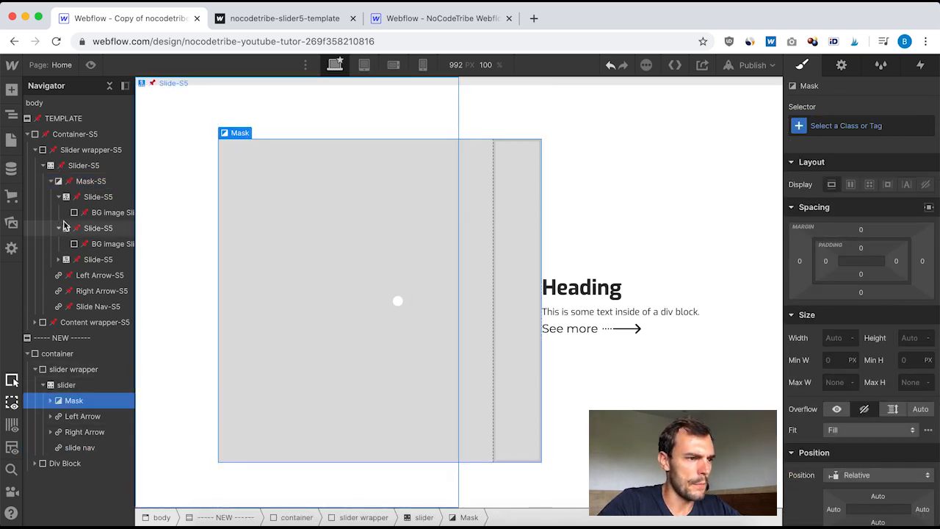
left_click(87, 181)
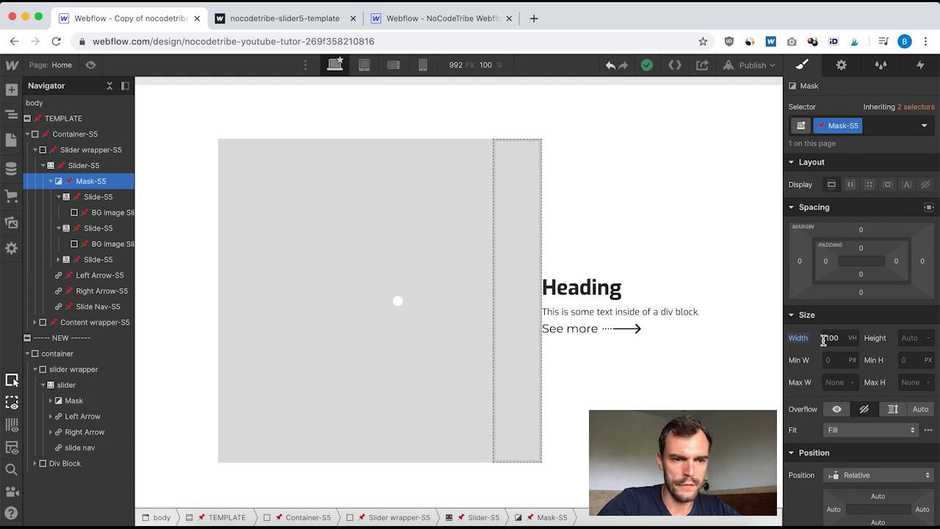
scroll(830, 341, "down", 6)
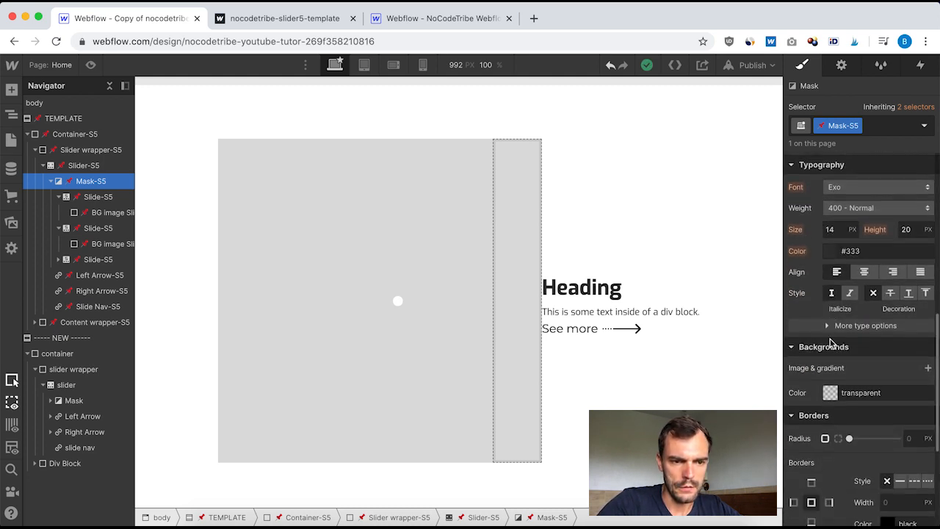
scroll(830, 341, "down", 3)
scroll(829, 342, "up", 10)
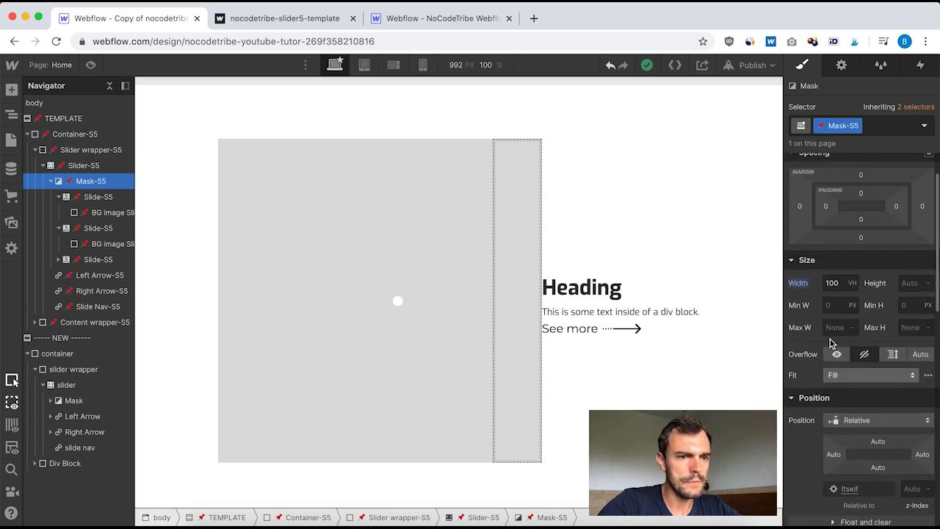
scroll(830, 341, "up", 1)
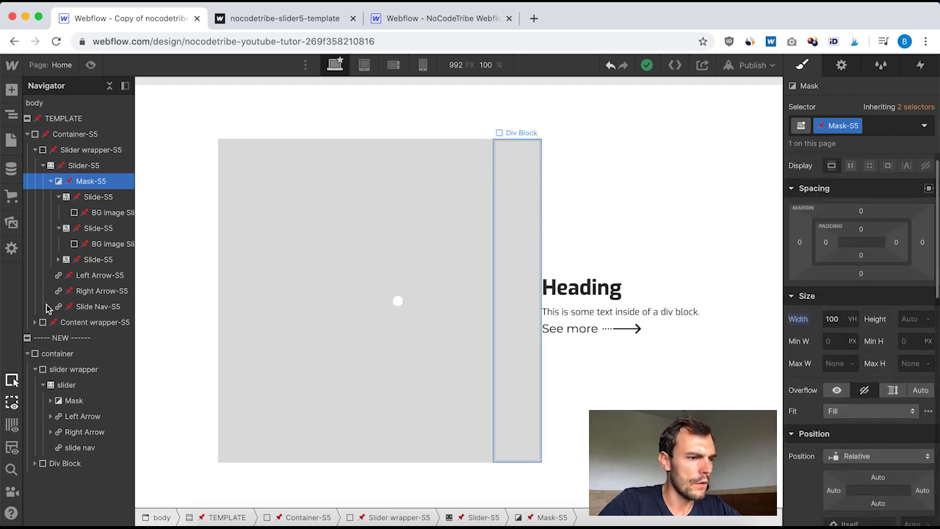
Give the new slider's Mask a class named "mask" and set its width to 100 VH.
left_click(73, 400)
left_click(837, 127)
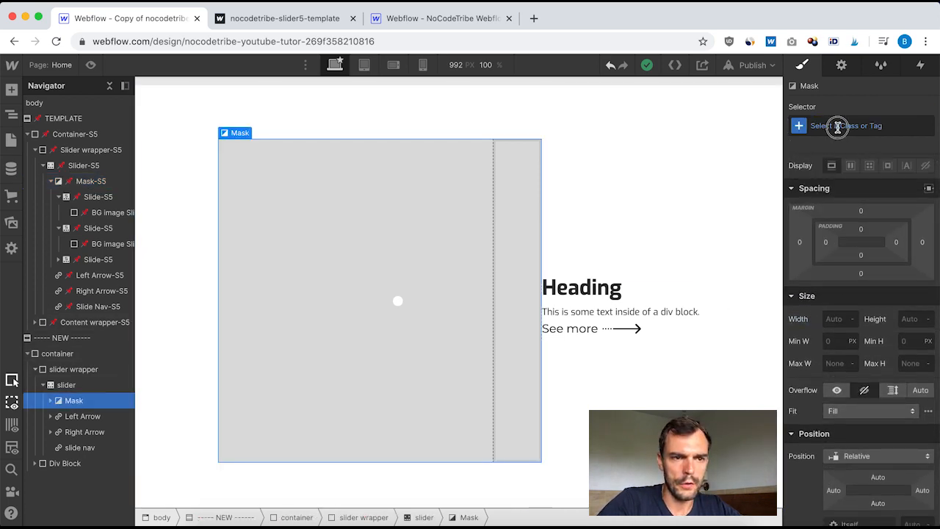
type("mask")
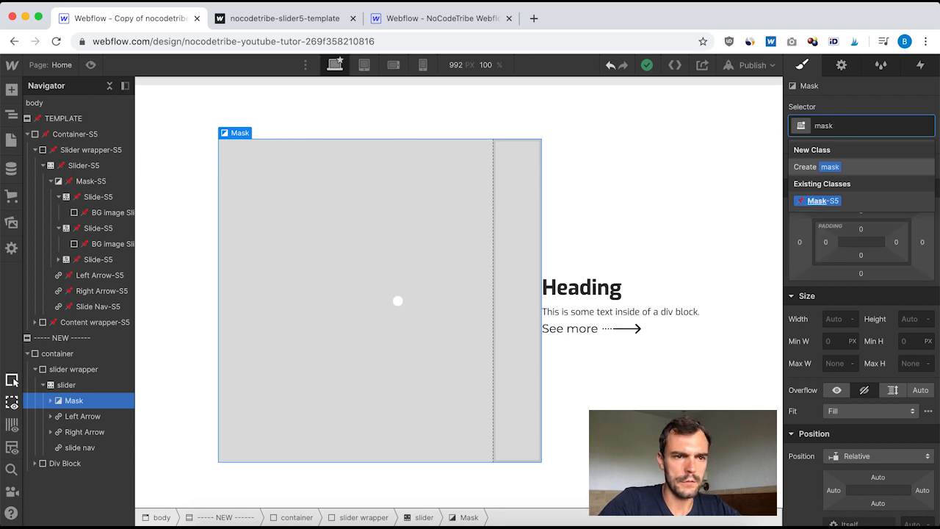
key("Return")
left_click(838, 319)
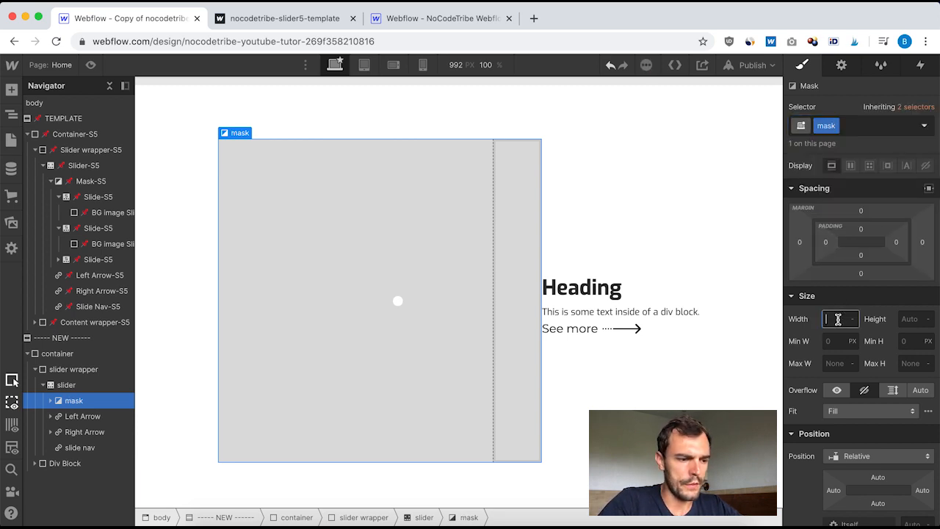
key("Return")
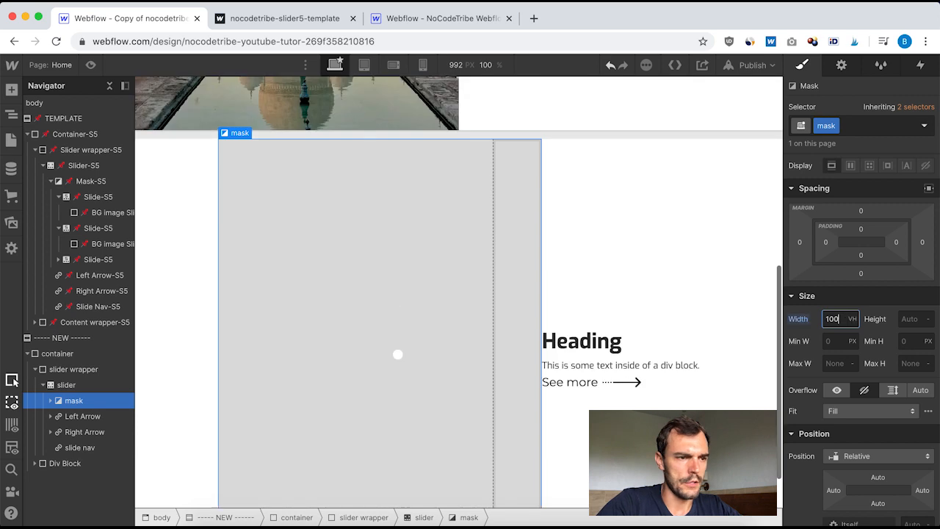
scroll(505, 230, "down", 2)
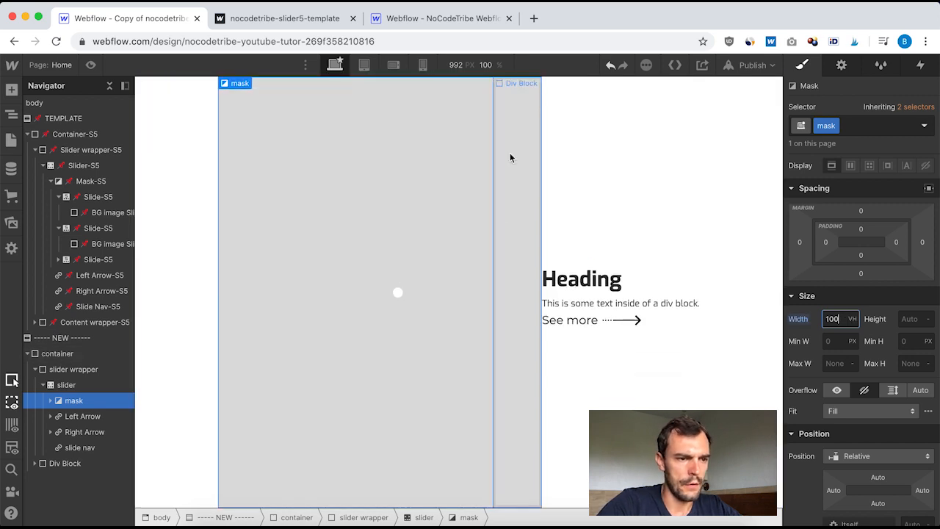
scroll(509, 154, "up", 5)
scroll(587, 314, "down", 5)
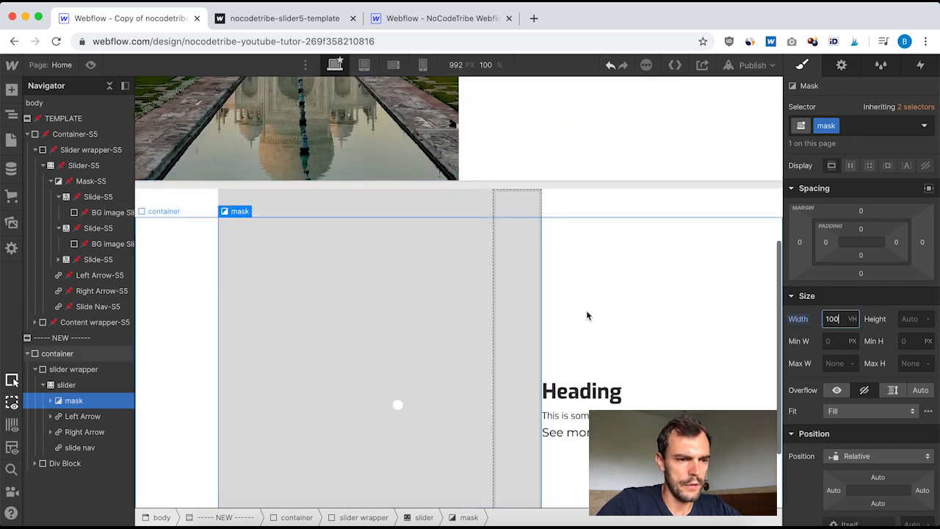
scroll(539, 225, "up", 4)
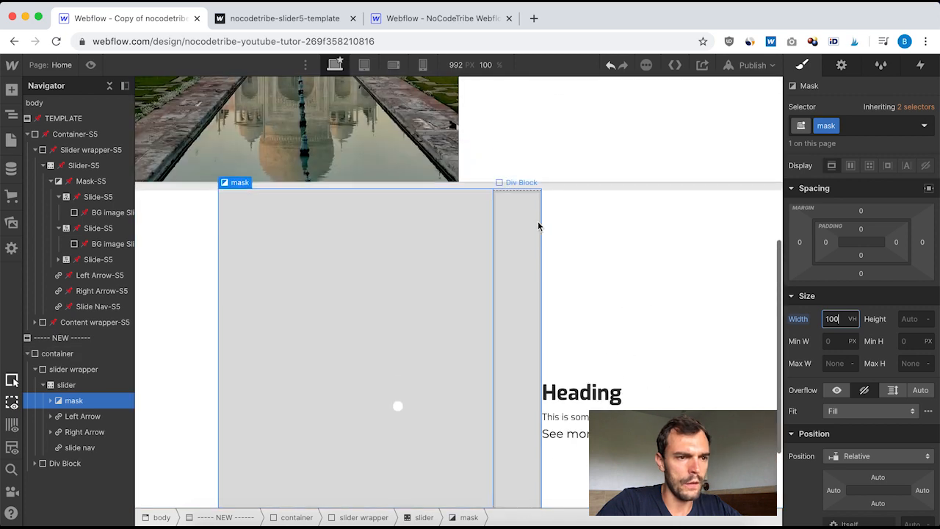
Collapse the template's slides in the Navigator and examine the style settings of its first Slide-S5.
scroll(560, 334, "down", 4)
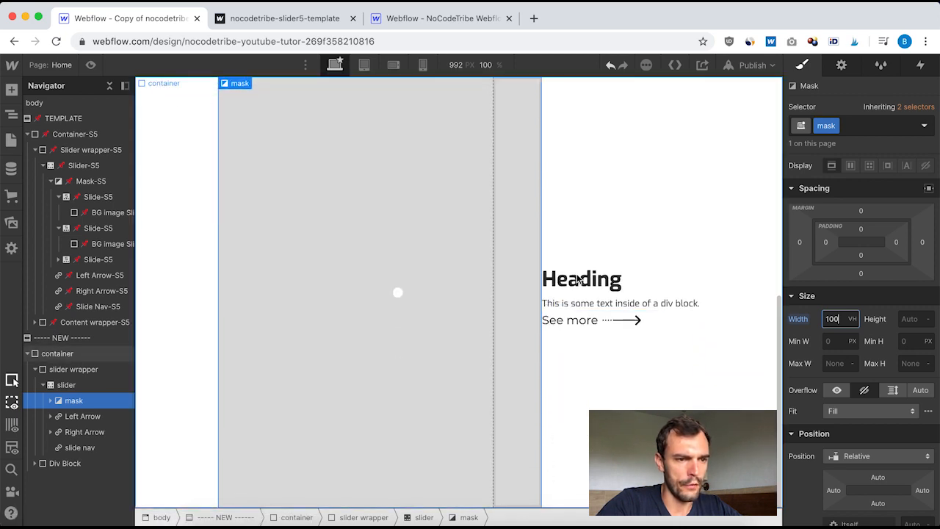
scroll(570, 273, "up", 4)
scroll(561, 236, "down", 4)
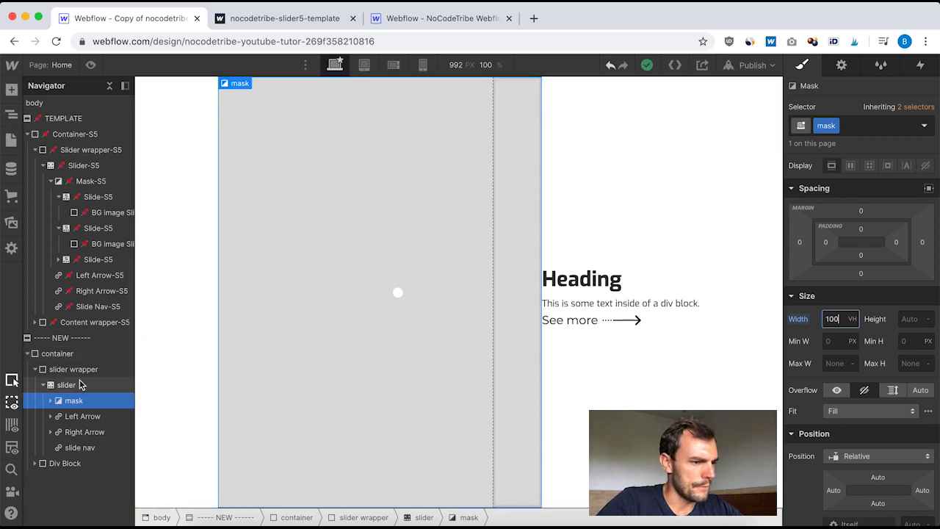
left_click(58, 196)
left_click(59, 213)
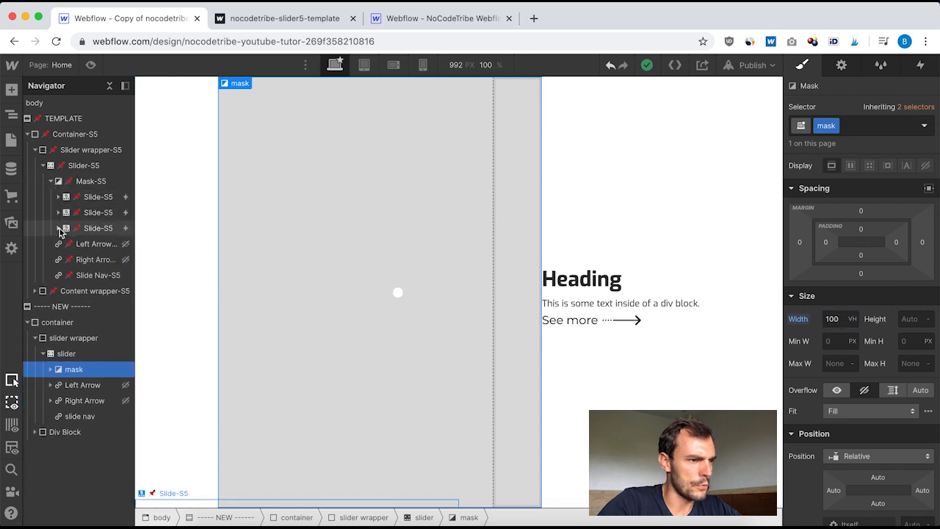
left_click(96, 198)
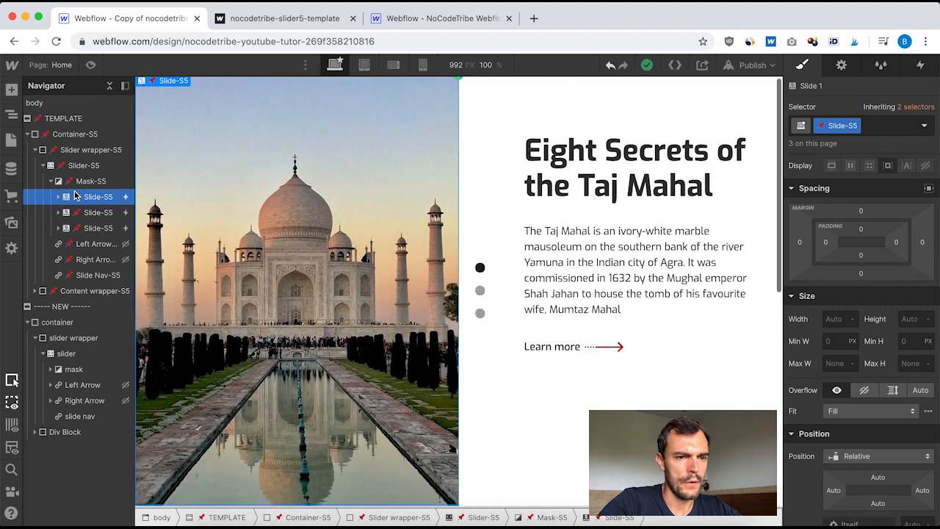
scroll(852, 361, "down", 10)
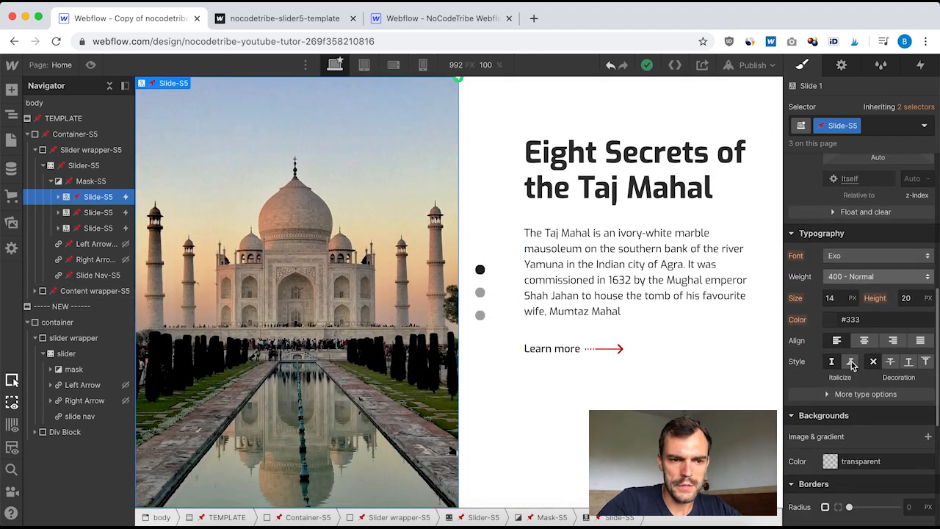
scroll(852, 365, "up", 10)
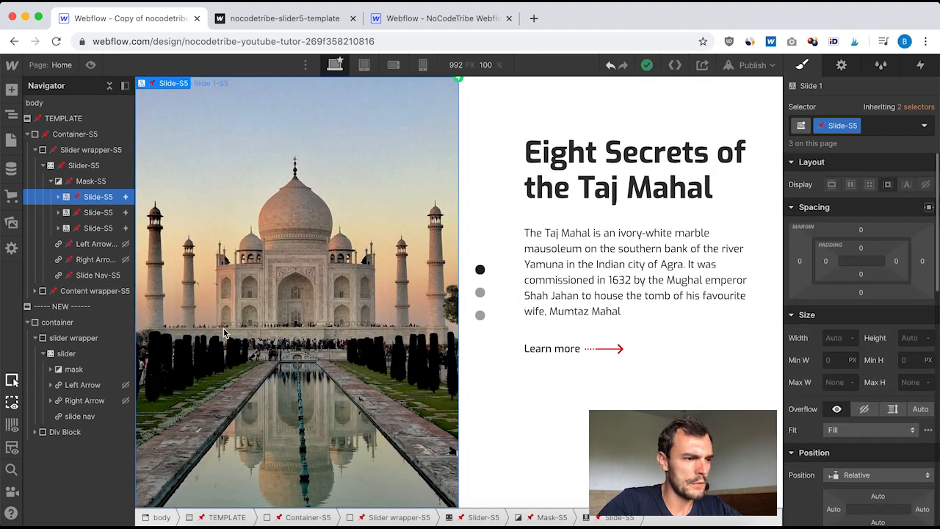
Expand the new mask down to Slide 1's Div Block and examine the template BG image Slide 1-S5's size, position and background settings.
left_click(51, 369)
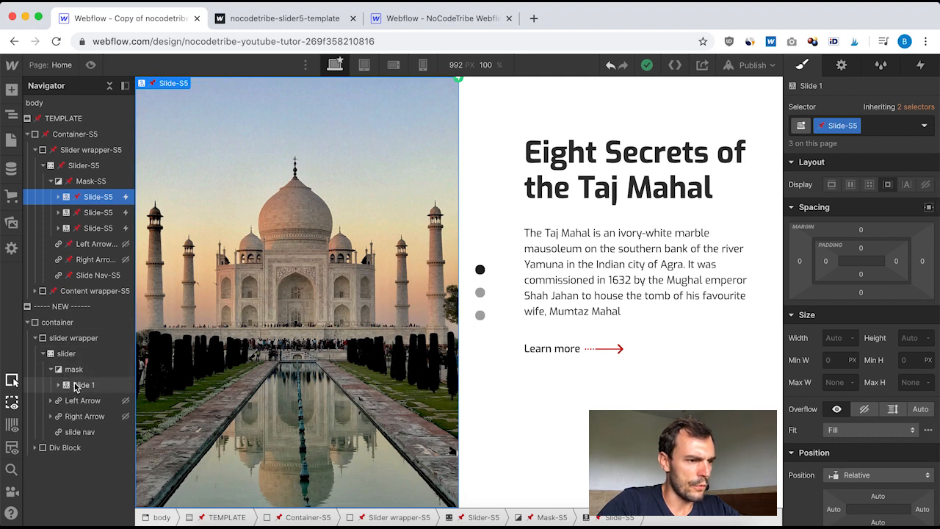
left_click(84, 386)
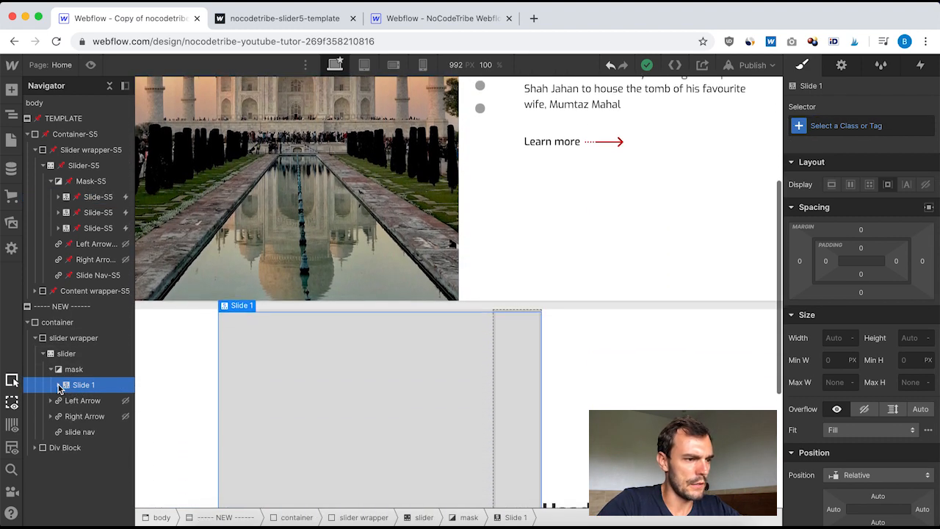
left_click(91, 402)
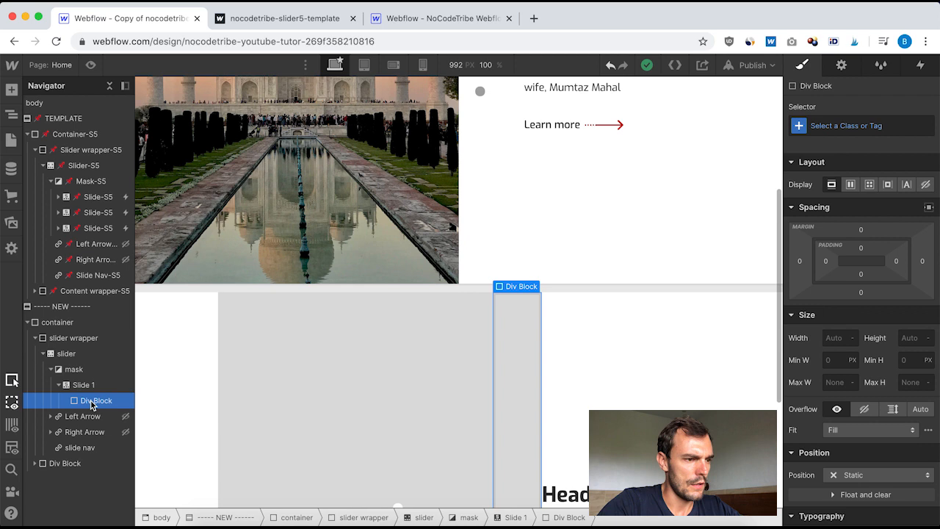
left_click(59, 197)
left_click(101, 214)
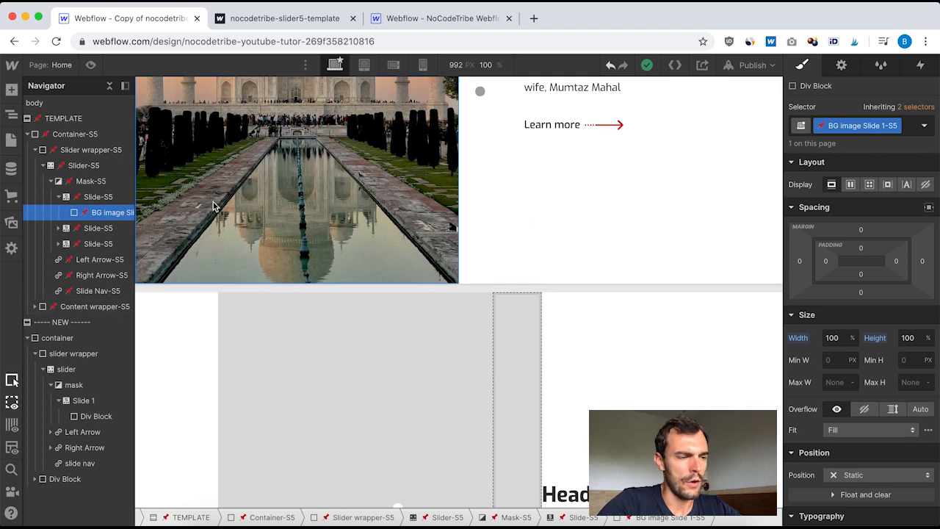
scroll(321, 175, "up", 4)
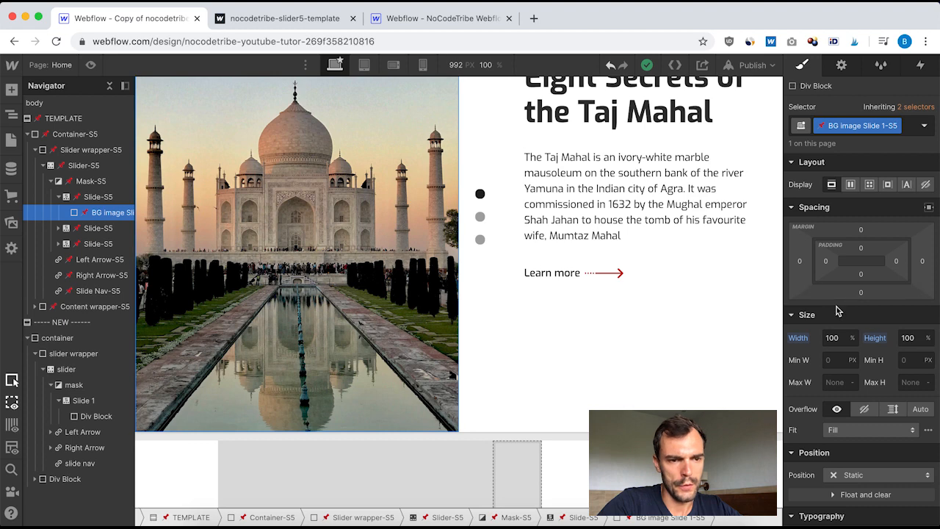
scroll(387, 368, "down", 4)
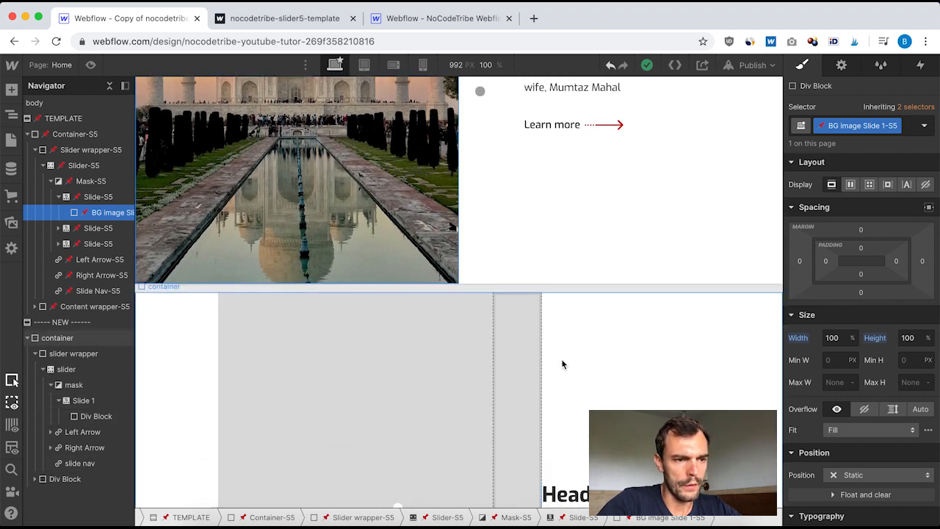
scroll(890, 356, "down", 8)
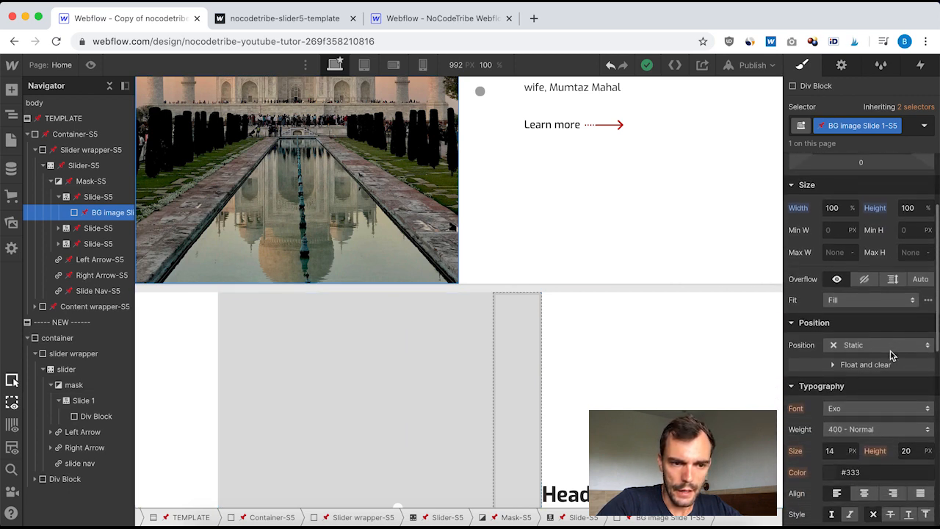
scroll(881, 367, "down", 1)
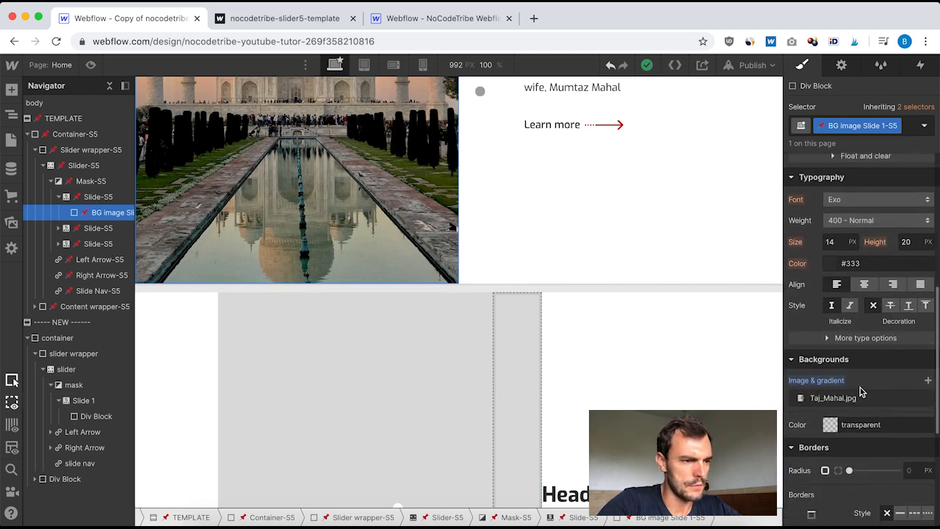
Give the Div Block inside the new Slide 1 a class named "BG image slide 1".
left_click(96, 416)
left_click(832, 124)
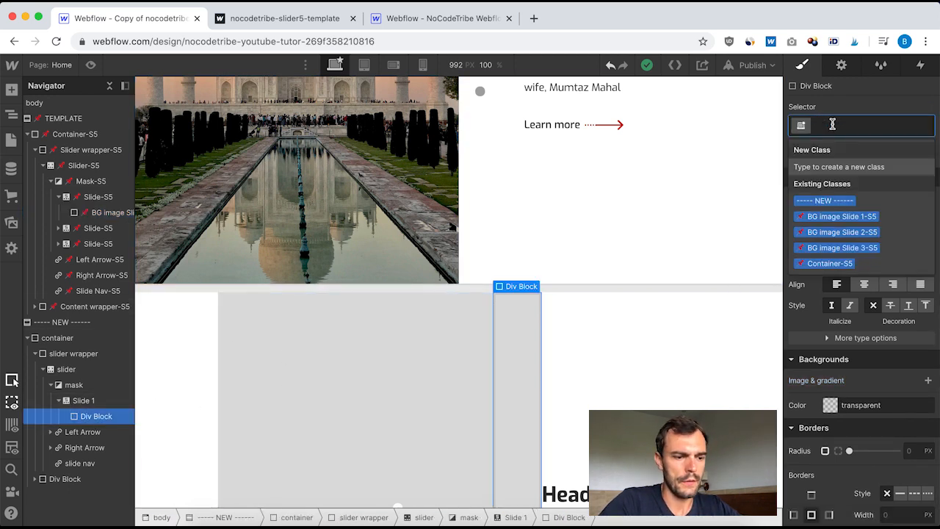
type("BG")
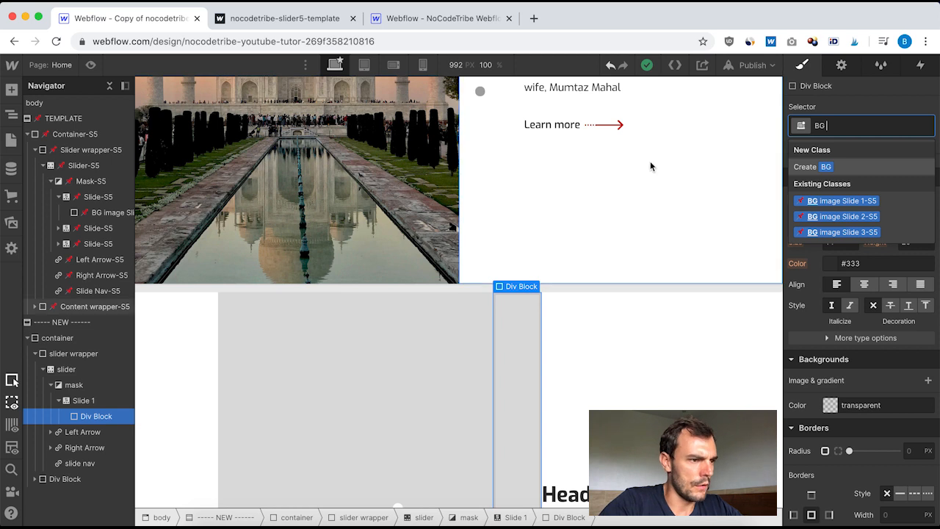
type(" image sl")
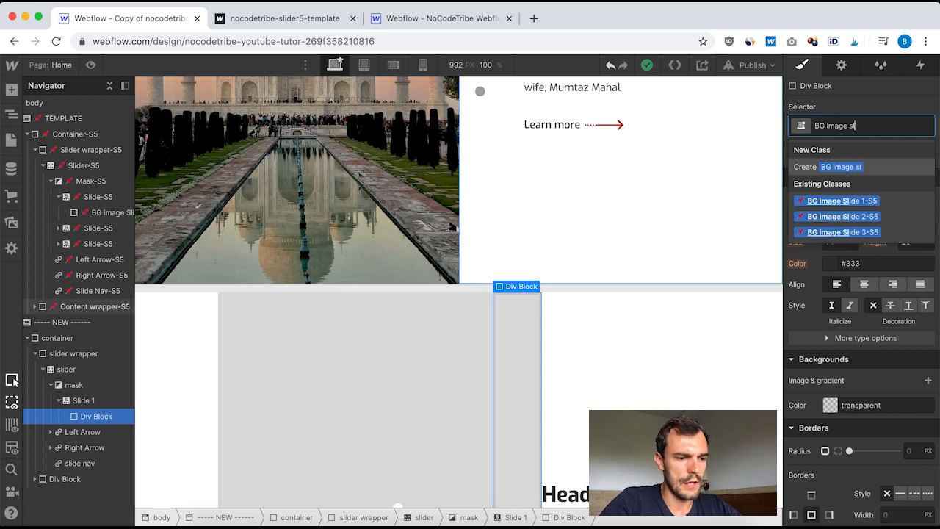
type("ide 1")
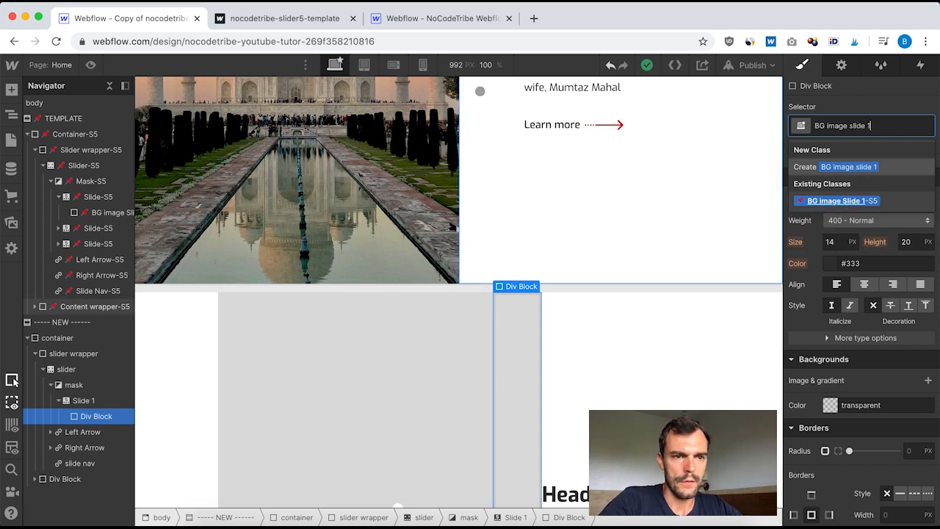
key("Return")
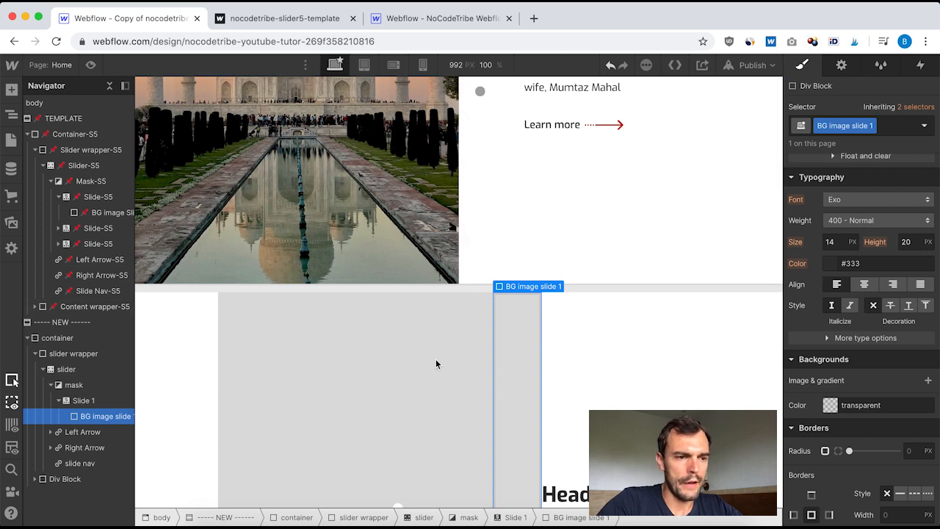
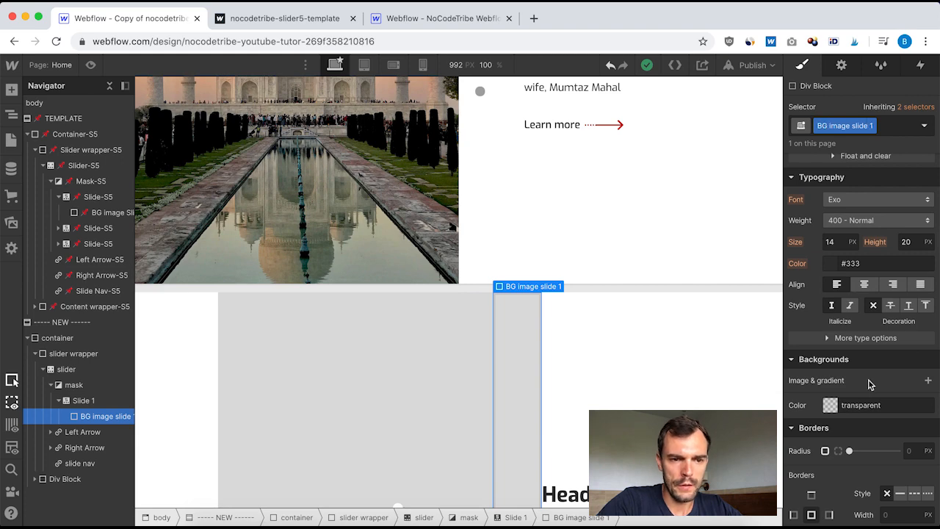
Add Taj_Mahal.jpg as the background image of BG image slide 1, sized to Cover, centred and without tiling.
left_click(926, 381)
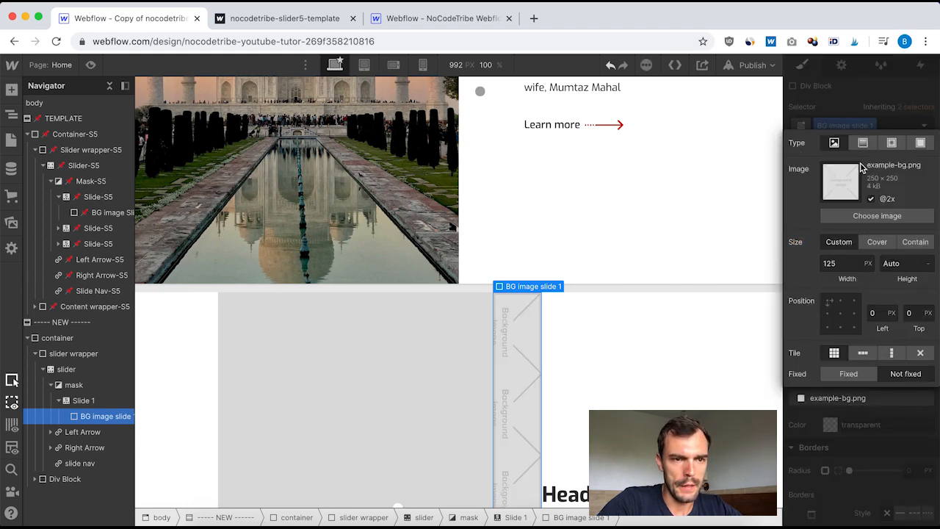
left_click(880, 216)
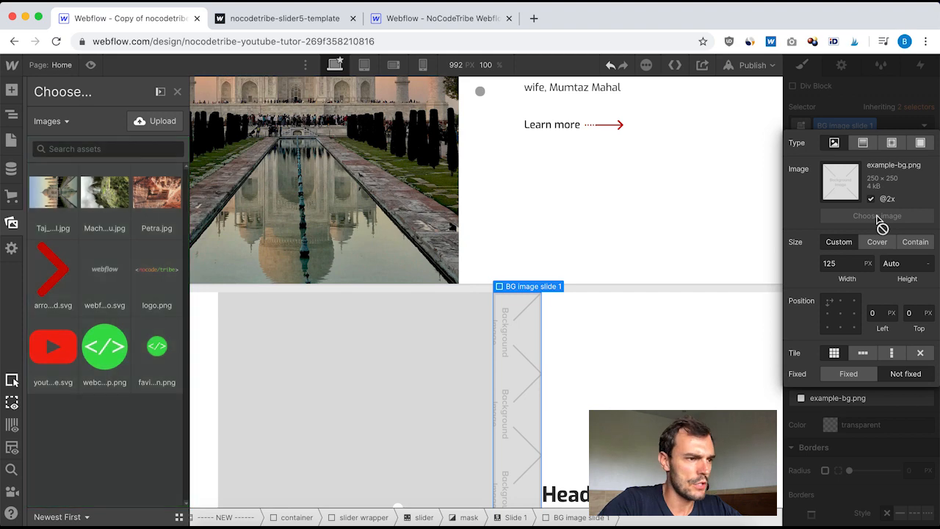
left_click(42, 193)
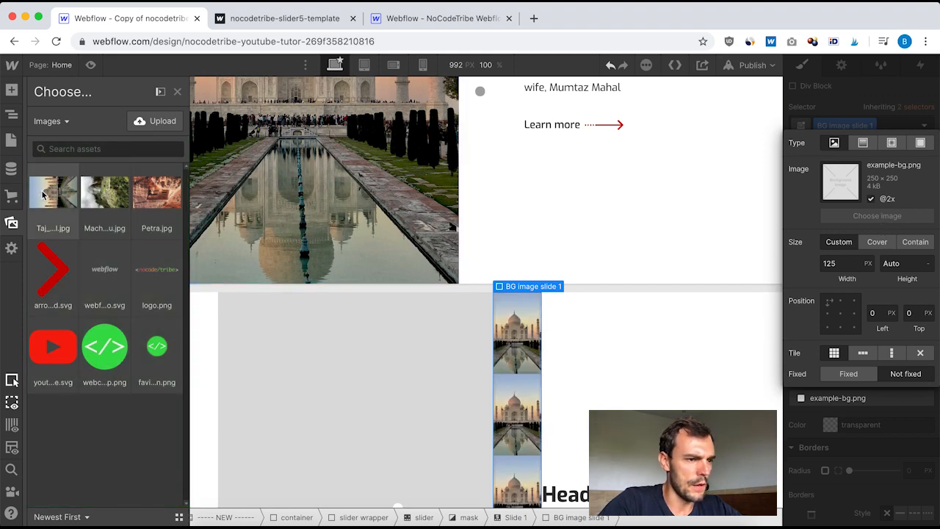
left_click(880, 241)
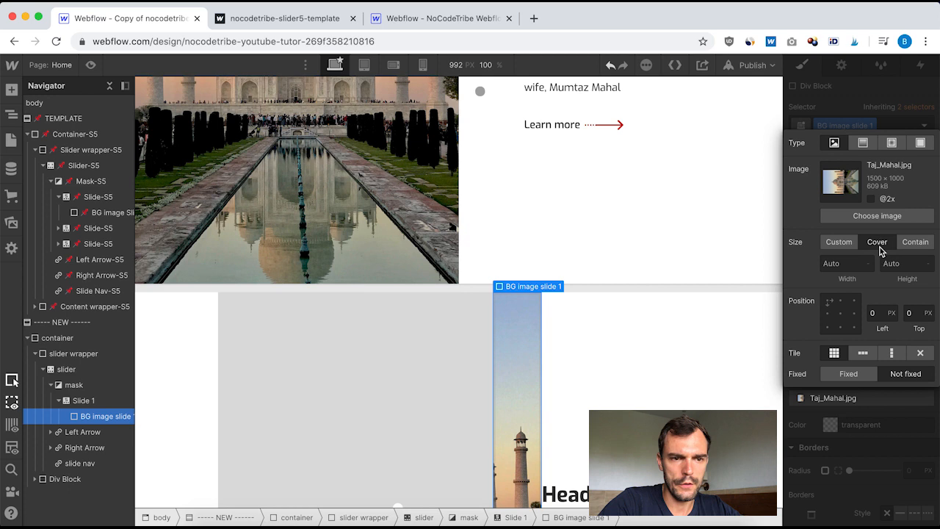
left_click(841, 314)
left_click(918, 353)
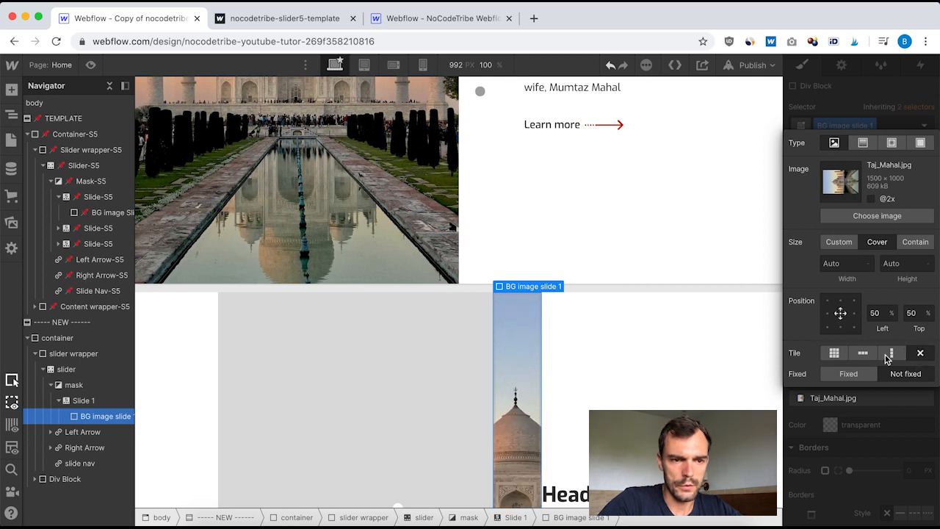
left_click(881, 433)
Set BG image slide 1's width and height to 100% each and check how it fills the new slider.
scroll(875, 440, "up", 5)
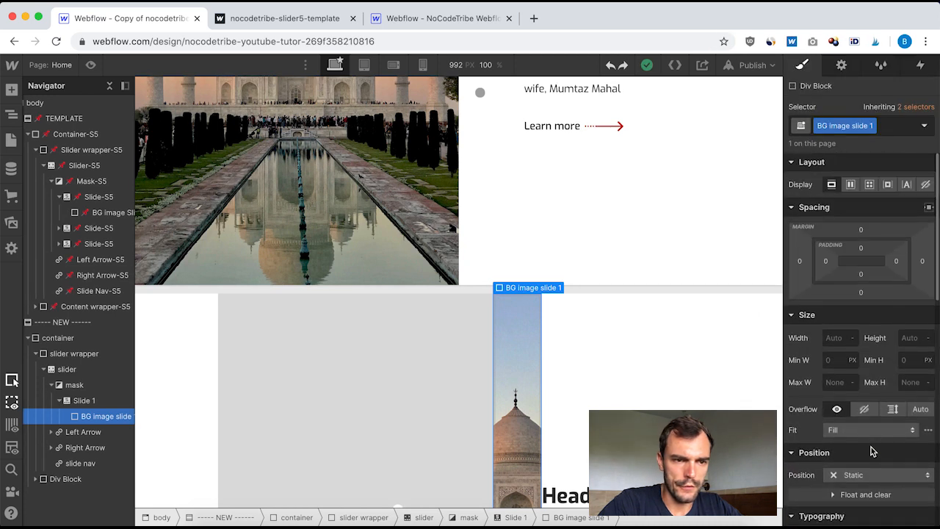
left_click(836, 340)
type("10")
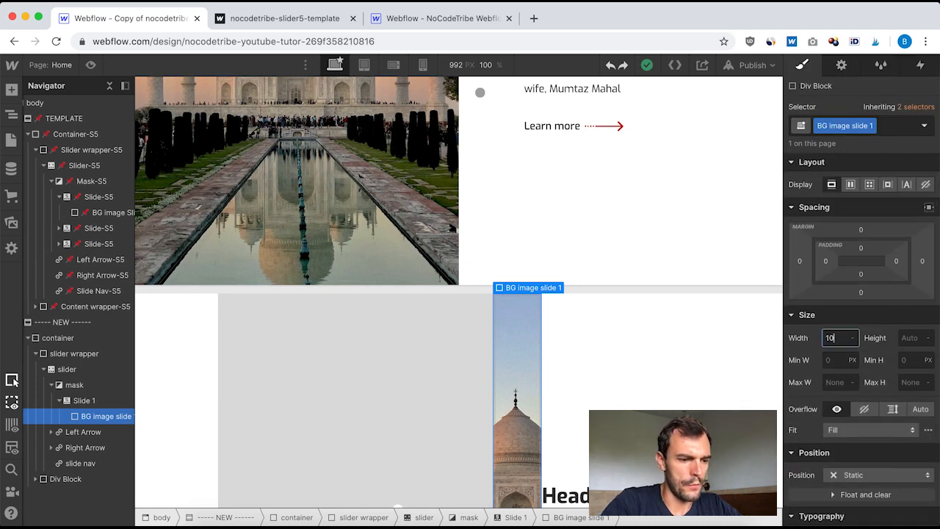
type("0%")
key("Return")
left_click(918, 337)
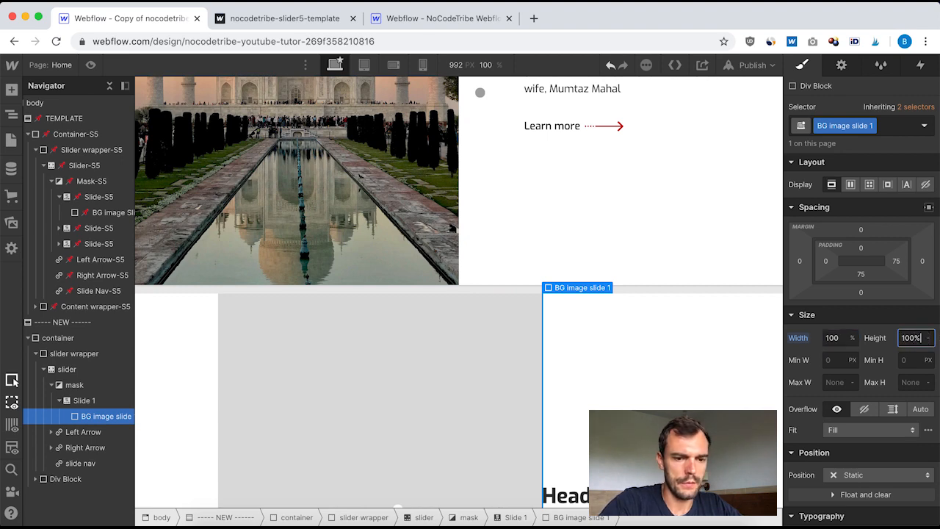
type("100%")
key("Return")
scroll(517, 419, "down", 3)
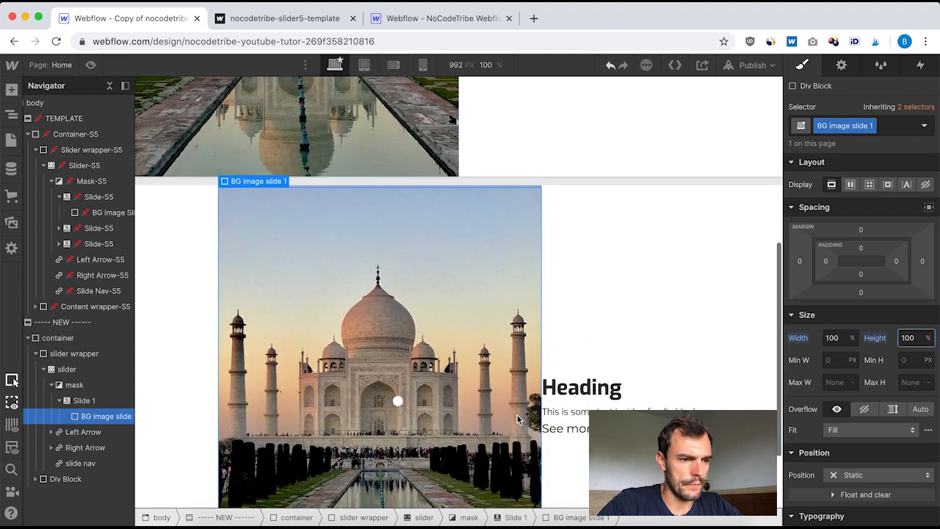
scroll(516, 415, "down", 3)
scroll(517, 415, "up", 3)
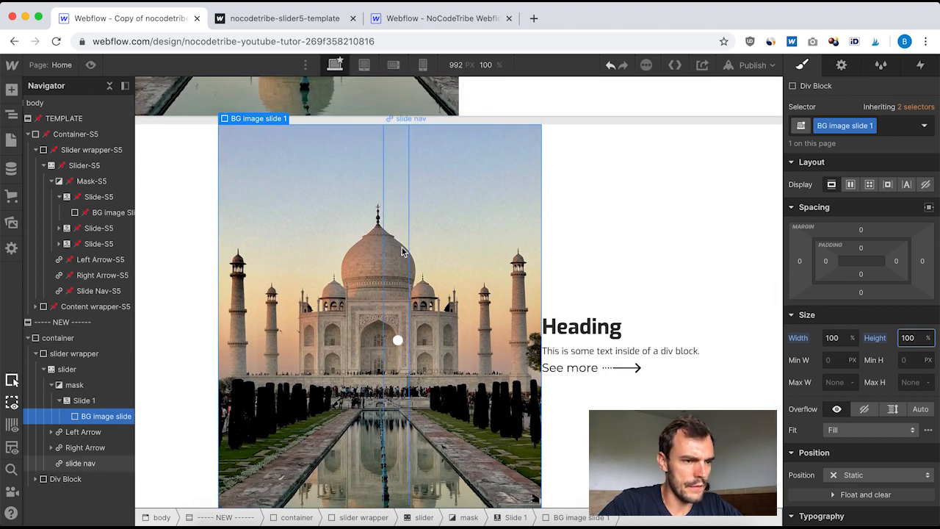
Compare the new slide nav's position settings with those of the template's Slide Nav-S5.
scroll(401, 252, "up", 5)
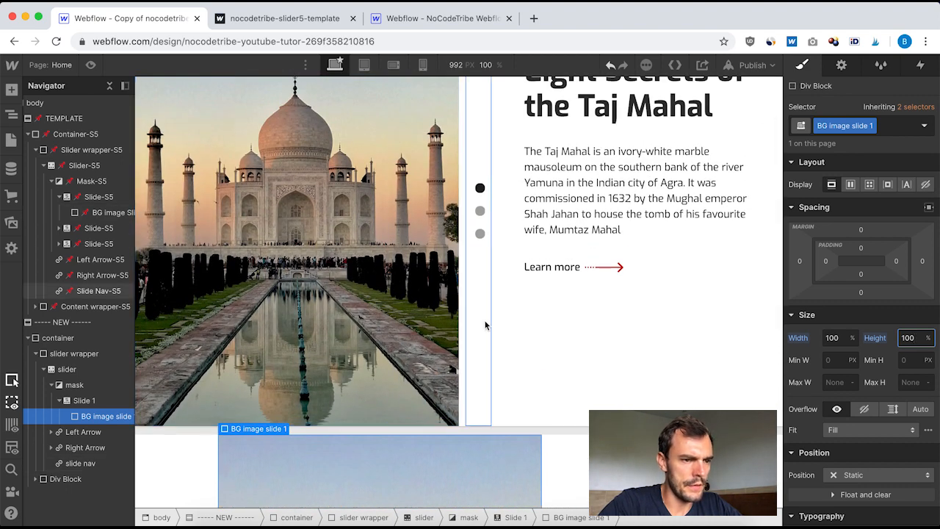
scroll(484, 325, "down", 5)
left_click(80, 462)
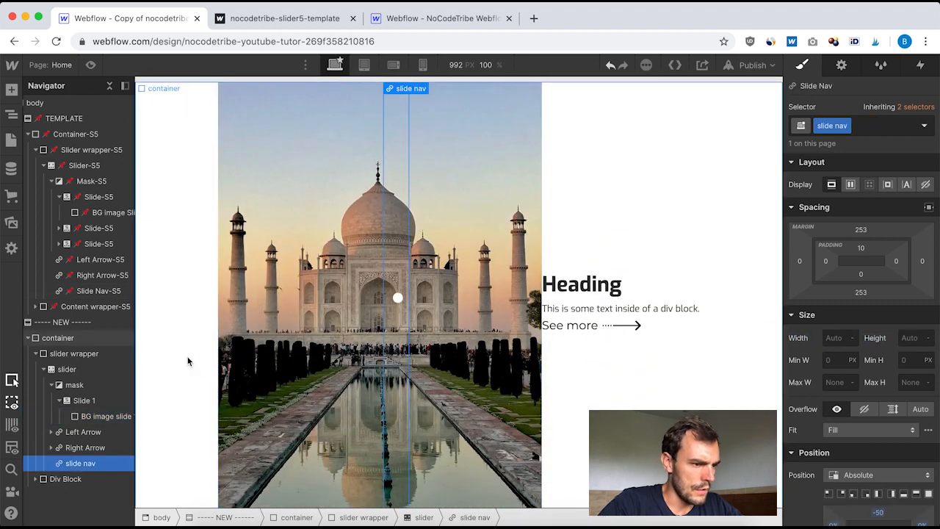
scroll(835, 362, "down", 3)
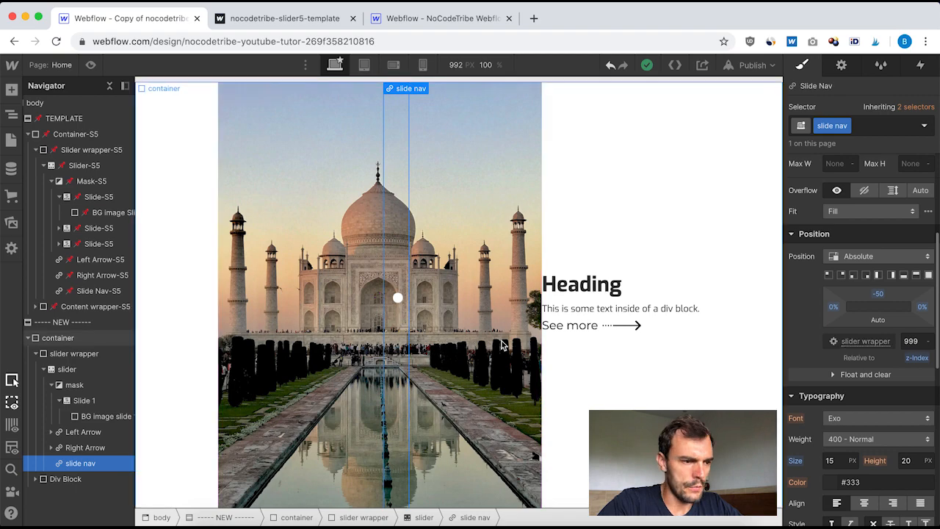
left_click(90, 294)
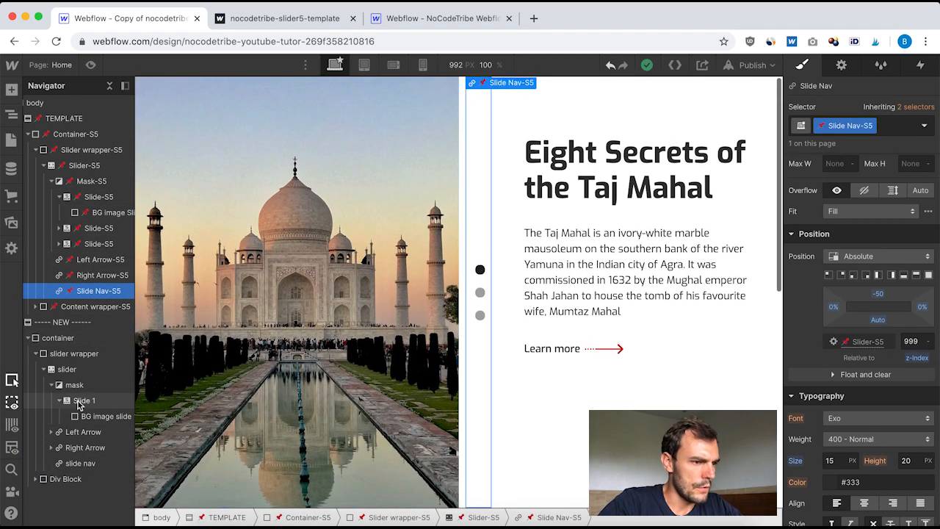
Set the position of the new slider to Relative.
left_click(69, 369)
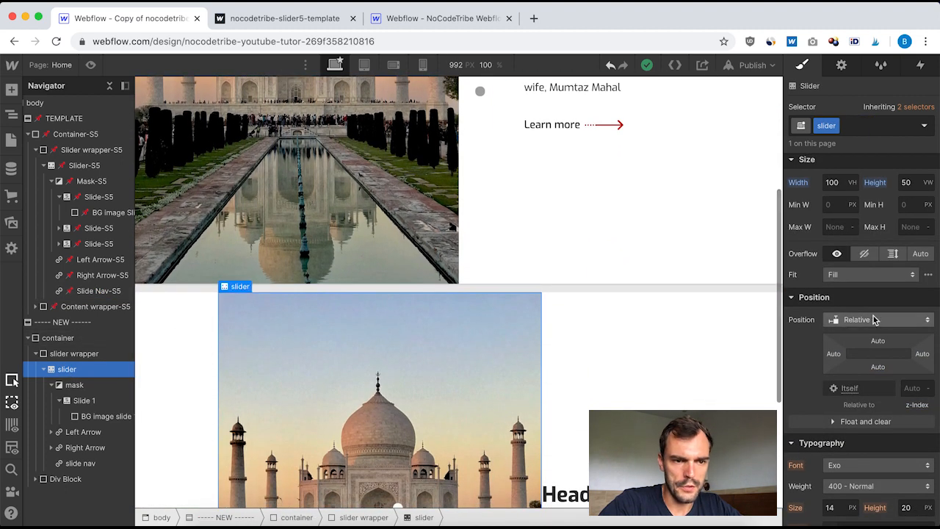
left_click(863, 320)
left_click(863, 323)
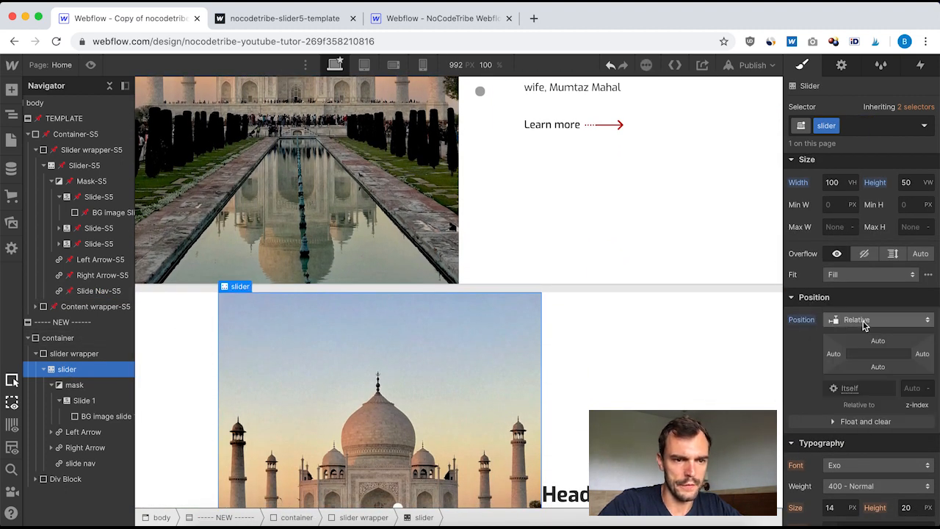
scroll(452, 400, "down", 3)
scroll(453, 400, "down", 2)
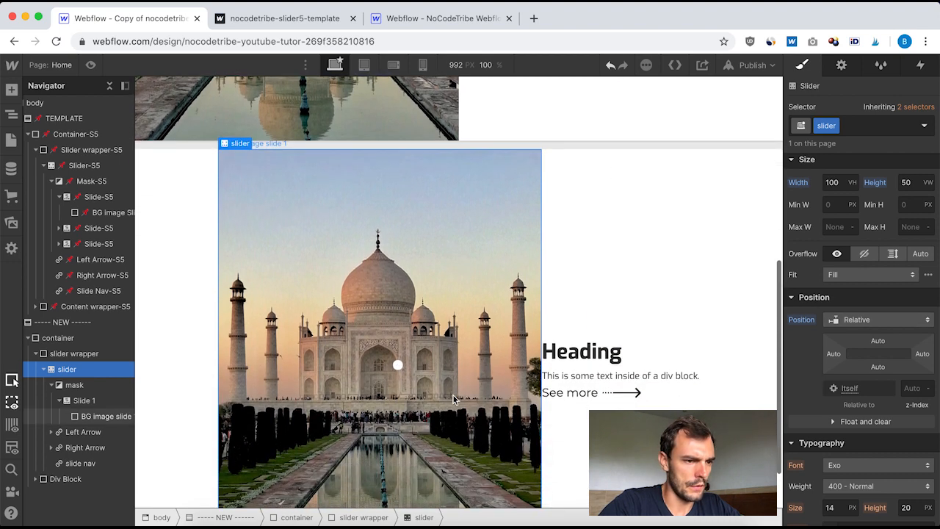
Recheck the new slide nav's offsets and reference element against Slide Nav-S5 and compare both sliders on the page.
left_click(389, 272)
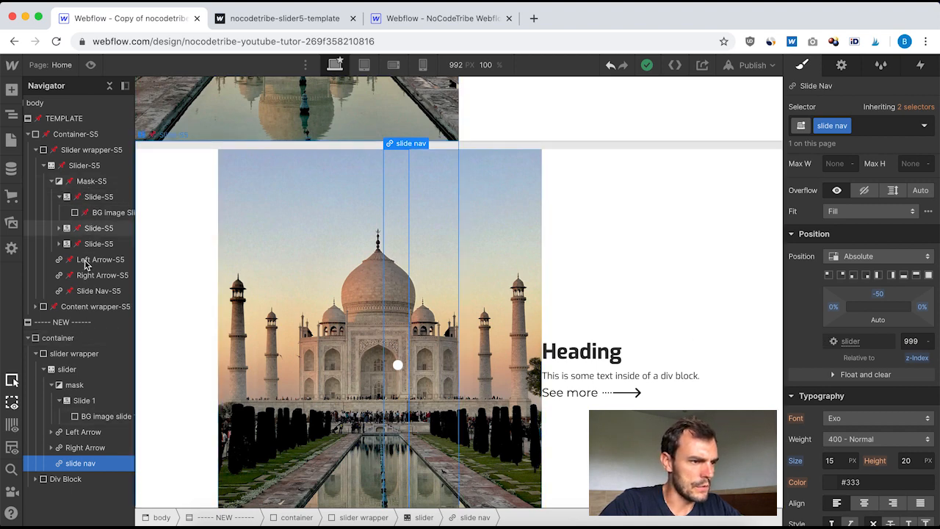
left_click(87, 291)
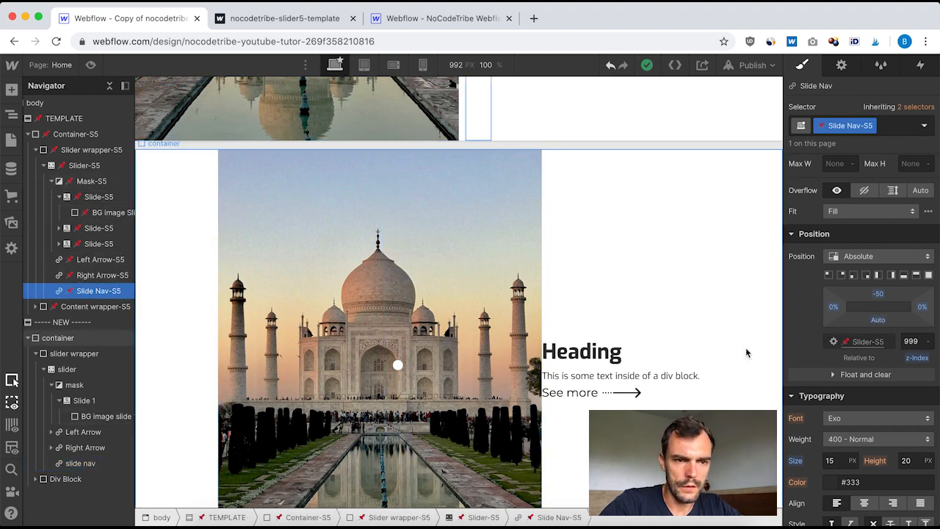
scroll(864, 366, "down", 3)
scroll(463, 242, "up", 5)
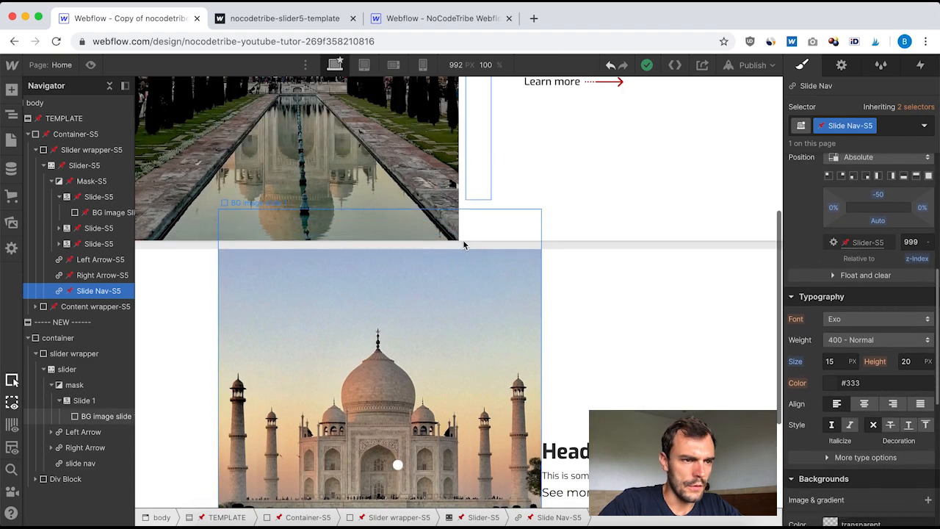
scroll(462, 240, "down", 6)
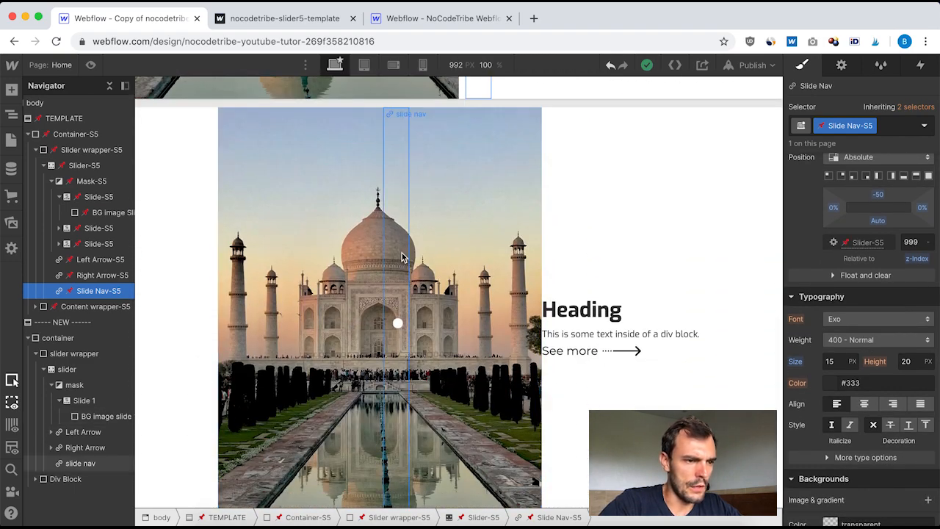
left_click(606, 197)
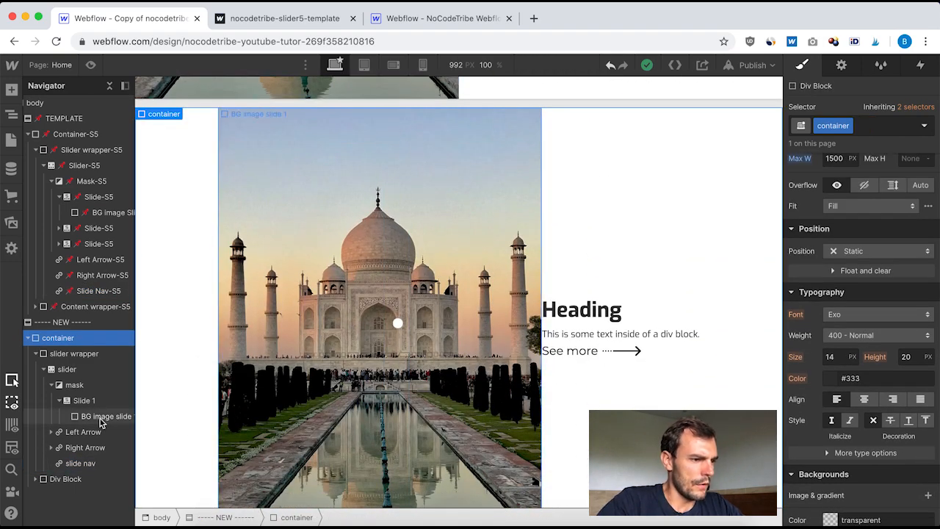
Collapse the new and template slider wrappers and examine the padding and size settings of the template's Content wrapper-S5.
left_click(44, 371)
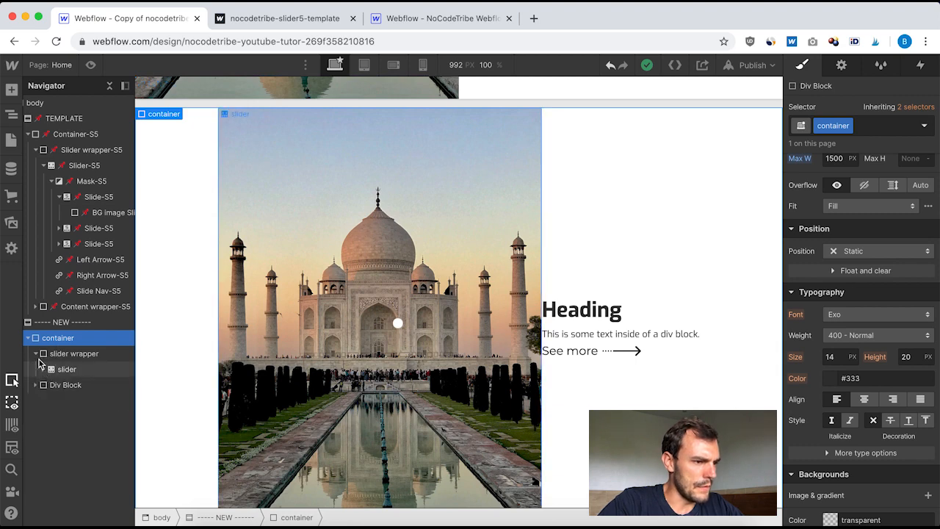
left_click(35, 354)
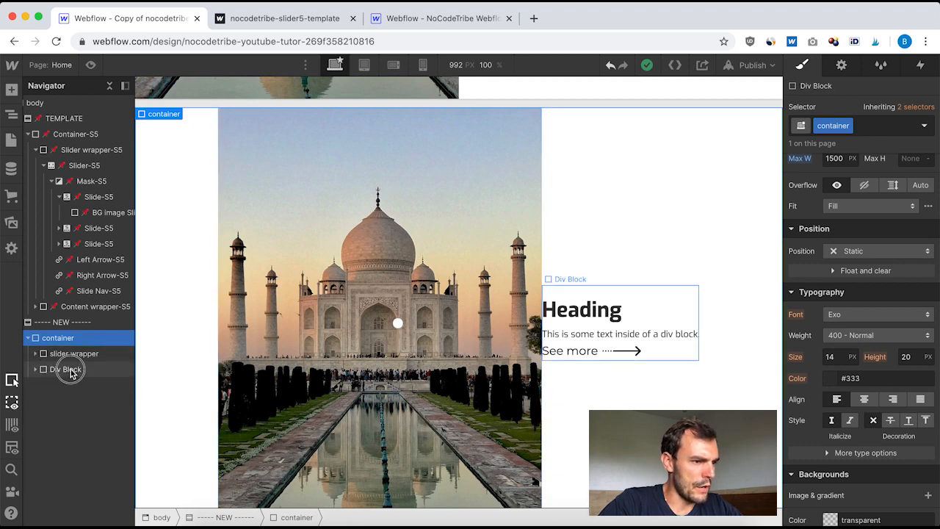
left_click(65, 369)
left_click(44, 166)
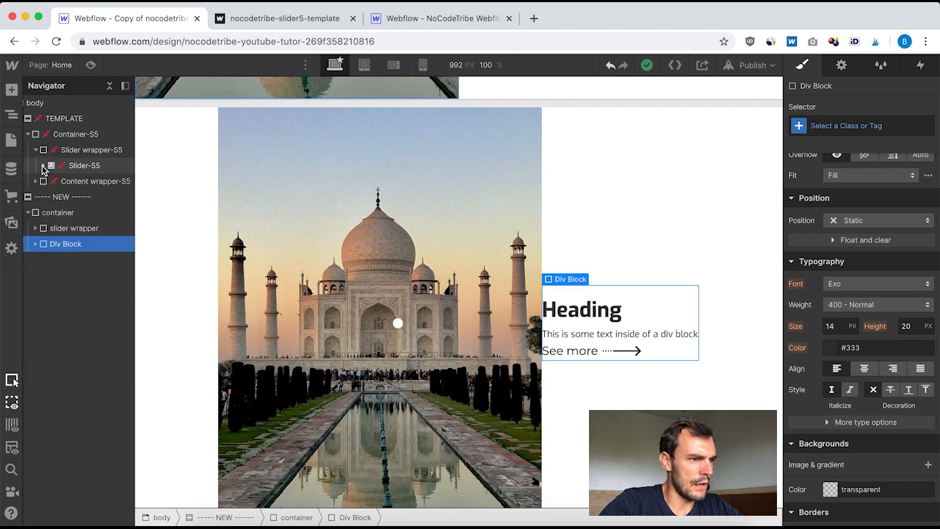
left_click(36, 149)
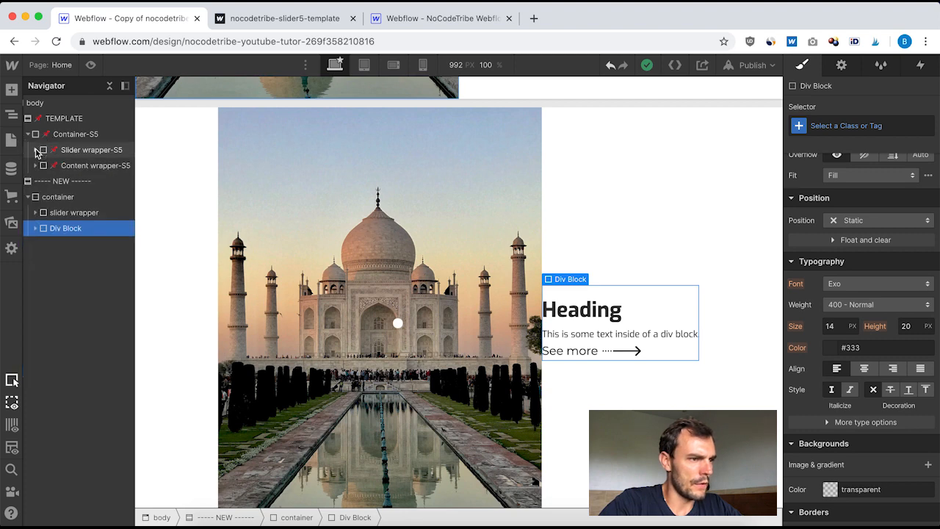
left_click(76, 165)
scroll(872, 267, "up", 5)
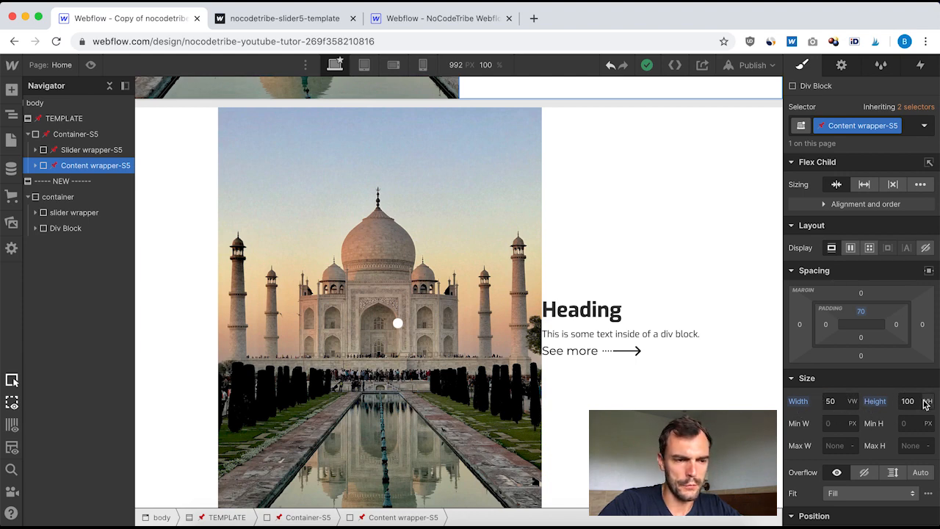
Give the Div Block beside the new slider wrapper a class named "content wrapper".
left_click(66, 228)
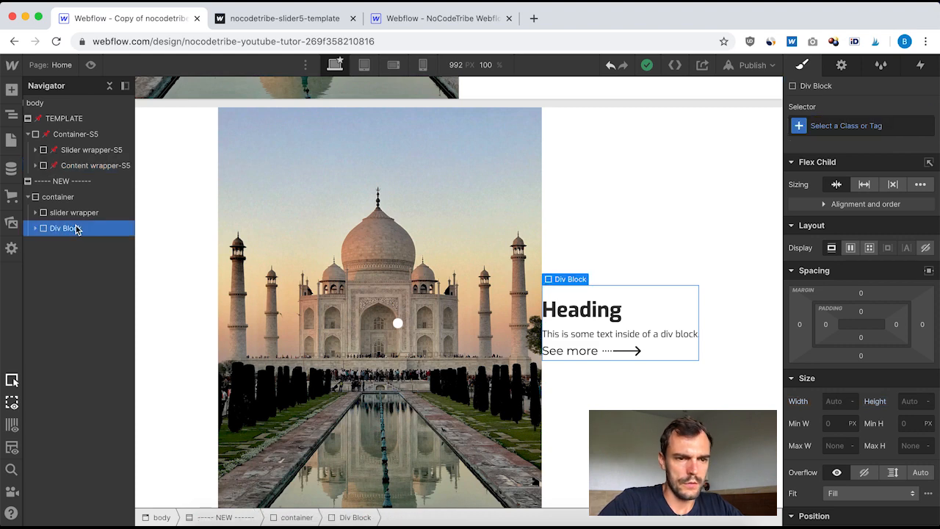
left_click(841, 129)
type("content ")
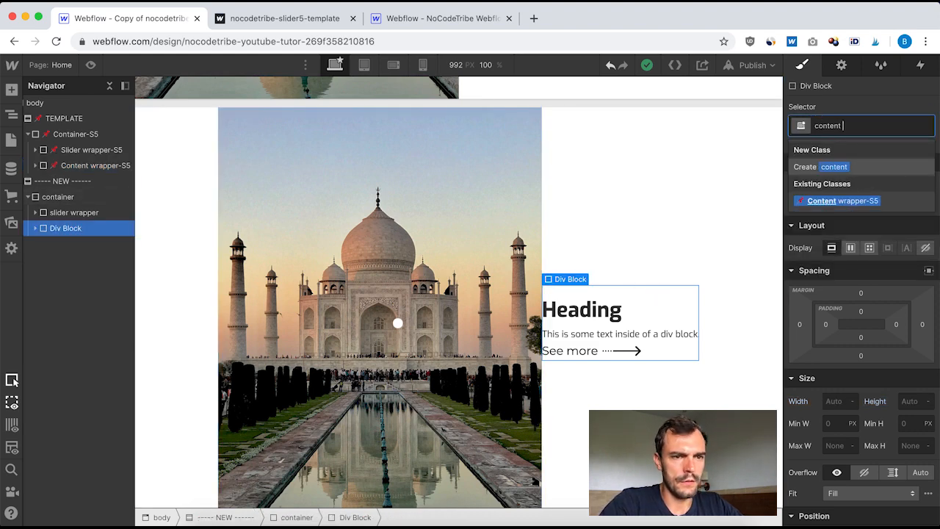
type("wrapper")
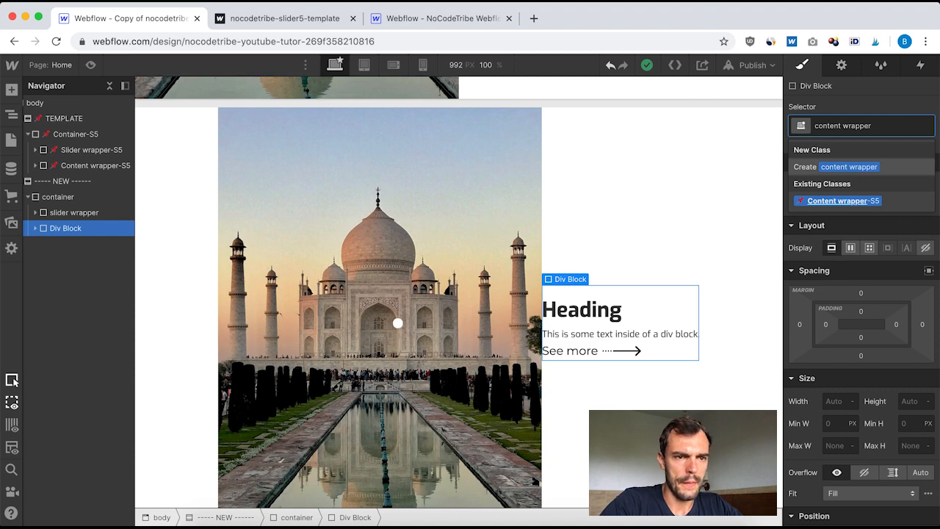
key("Return")
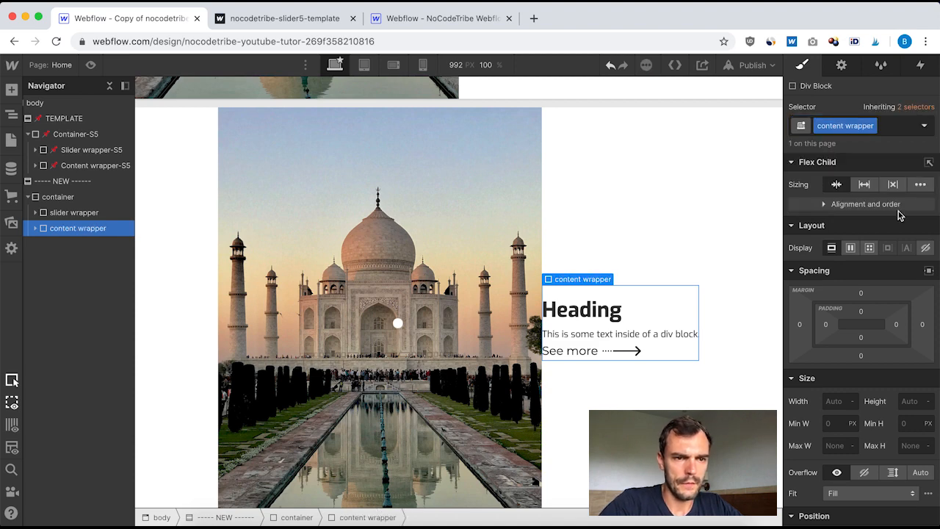
Set the content wrapper's top padding to 70, its width to 50 VW and its height to 100 VH.
left_click(861, 312)
type("70")
key("Return")
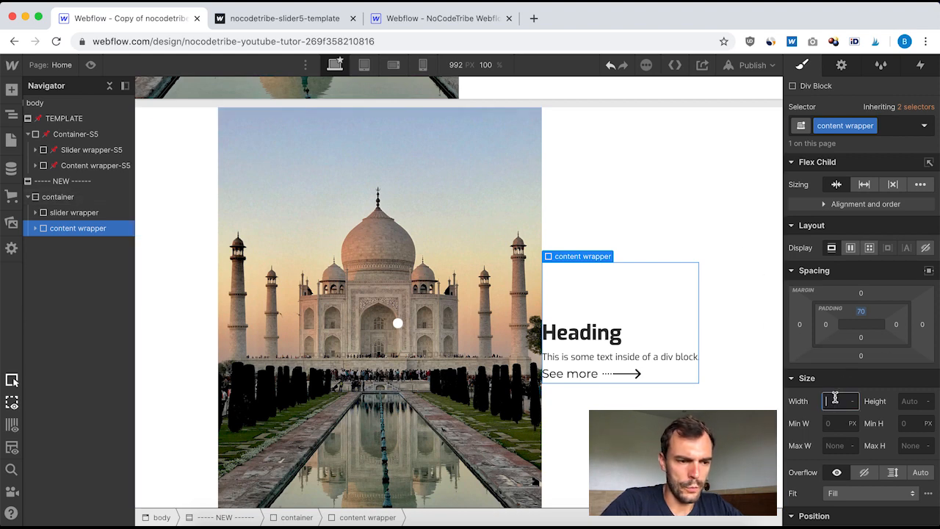
type("50vw")
key("Return")
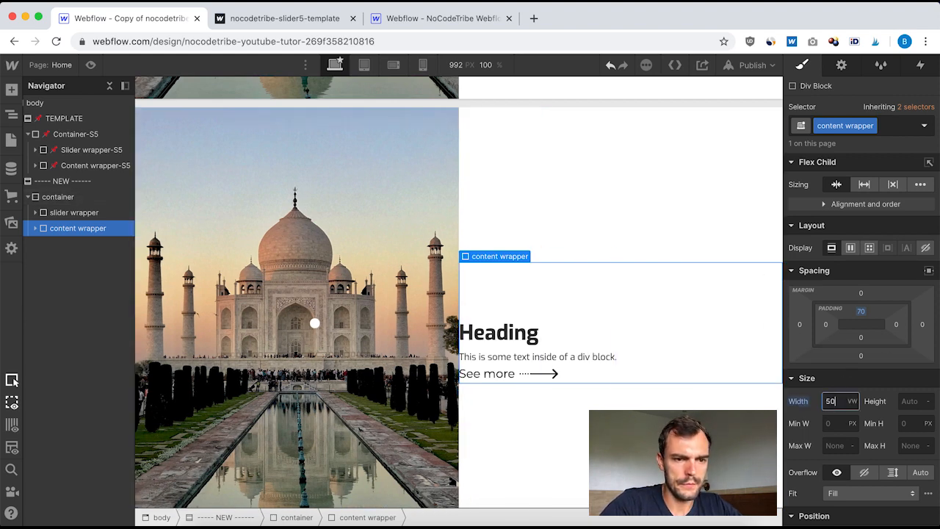
left_click(901, 401)
type("100v")
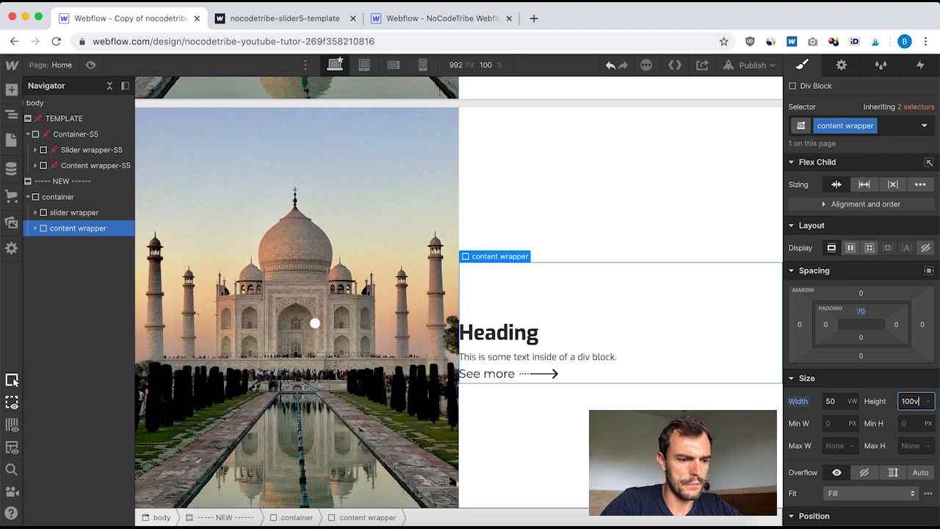
type("h")
key("Return")
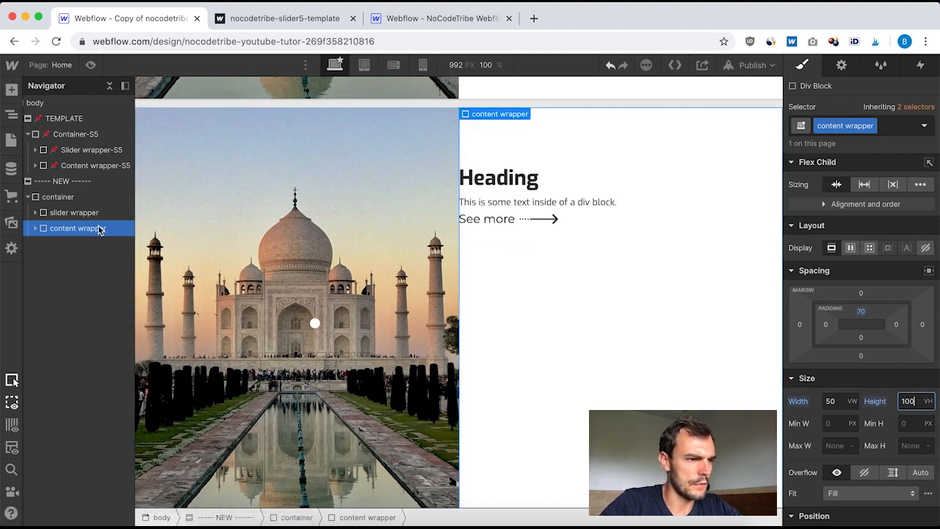
Set the new content wrapper's position to Relative, matching the template's Content wrapper-S5.
left_click(91, 167)
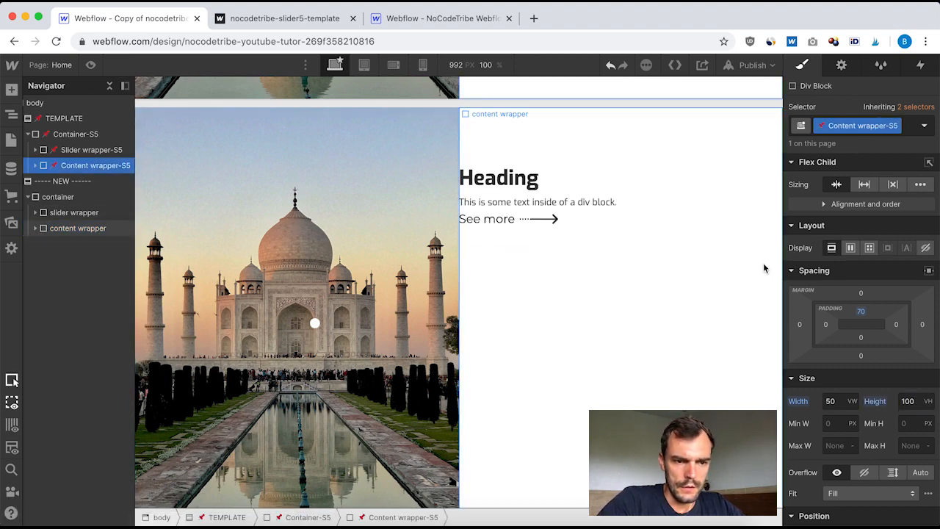
scroll(859, 331, "down", 5)
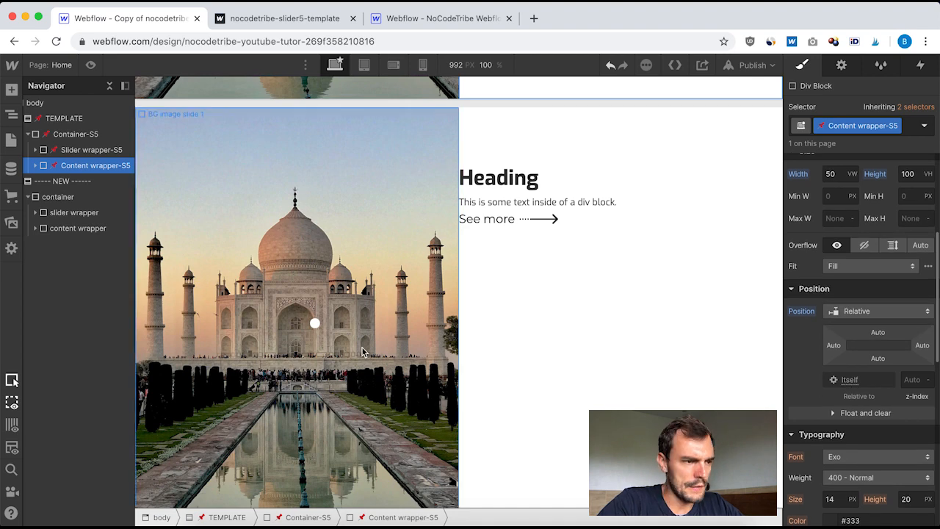
left_click(877, 311)
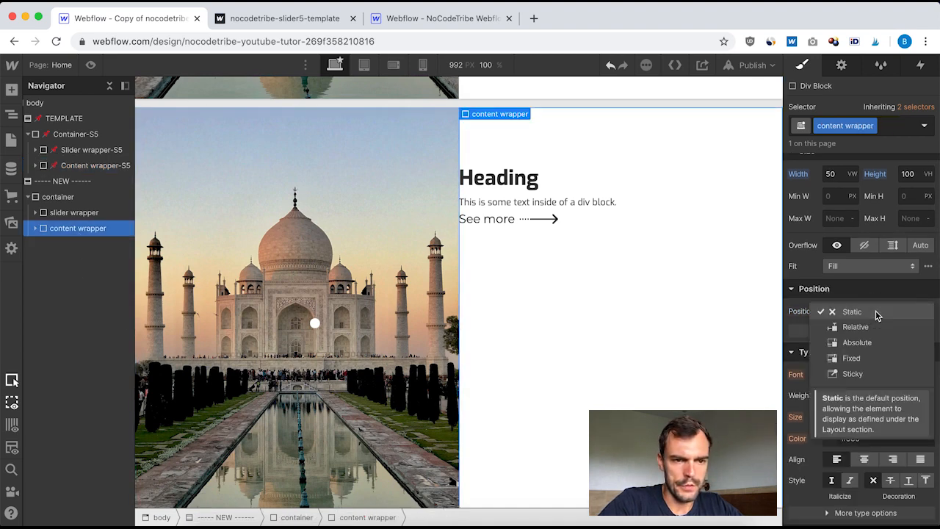
left_click(865, 325)
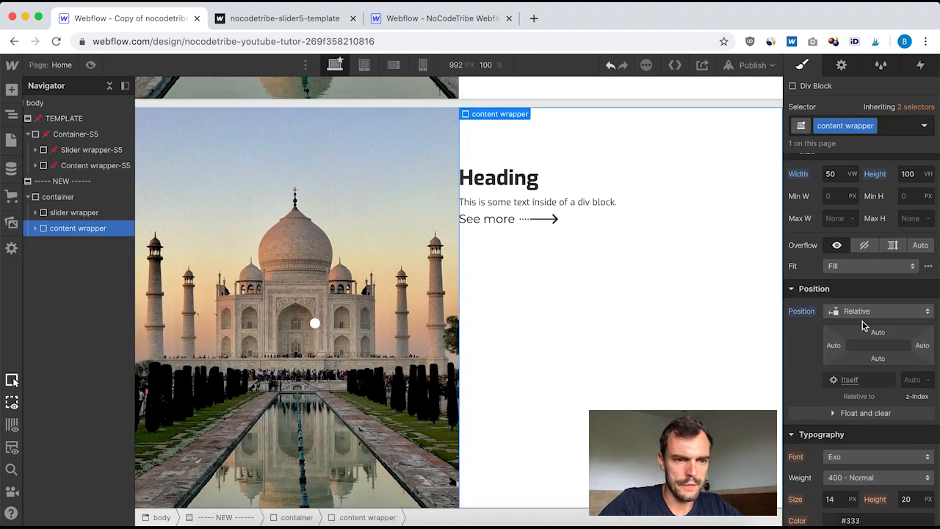
Examine Content wrapper-S5's remaining styles and the margin, padding and maximum width of Text wrapper Slide 1-S5.
left_click(84, 165)
scroll(856, 450, "down", 5)
scroll(858, 450, "down", 3)
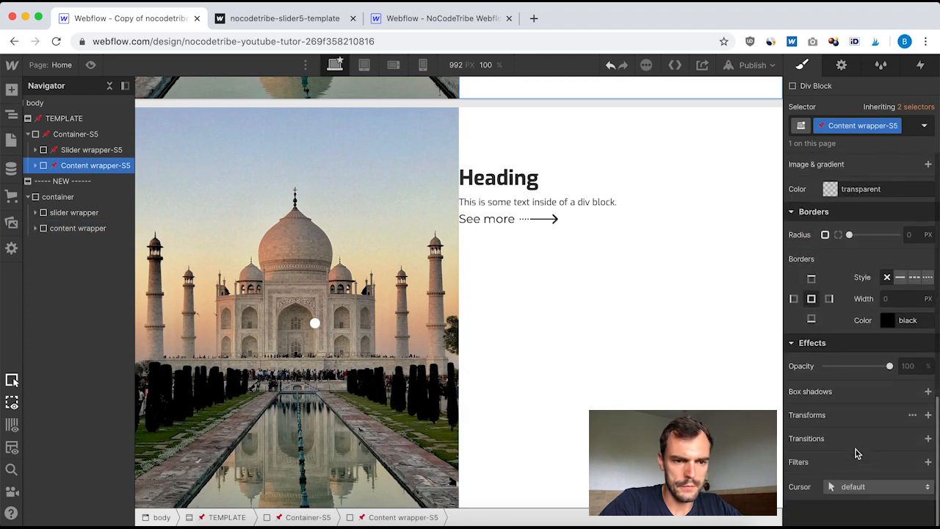
scroll(857, 450, "up", 10)
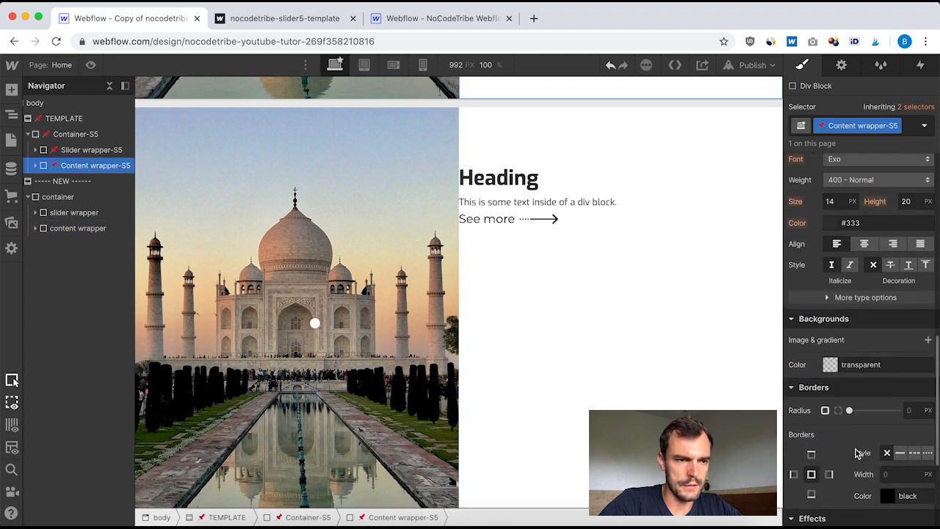
left_click(36, 166)
left_click(97, 182)
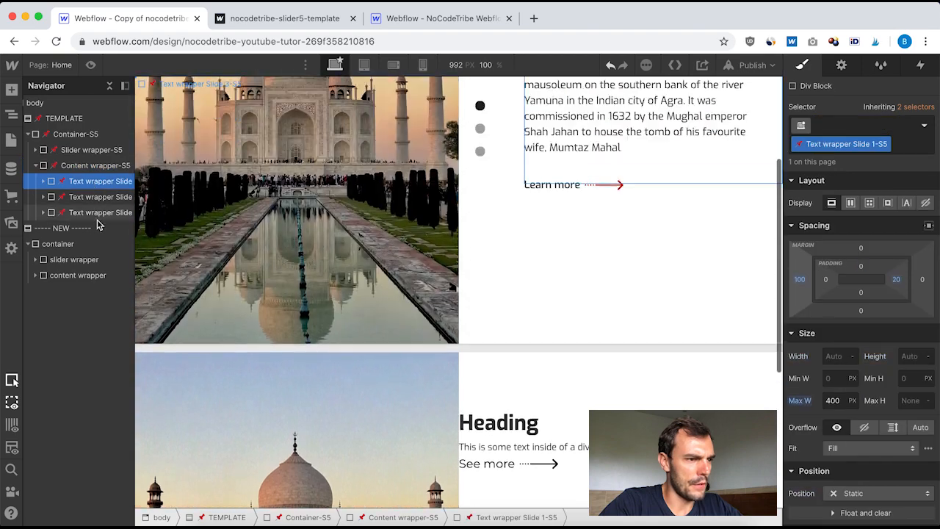
left_click(36, 277)
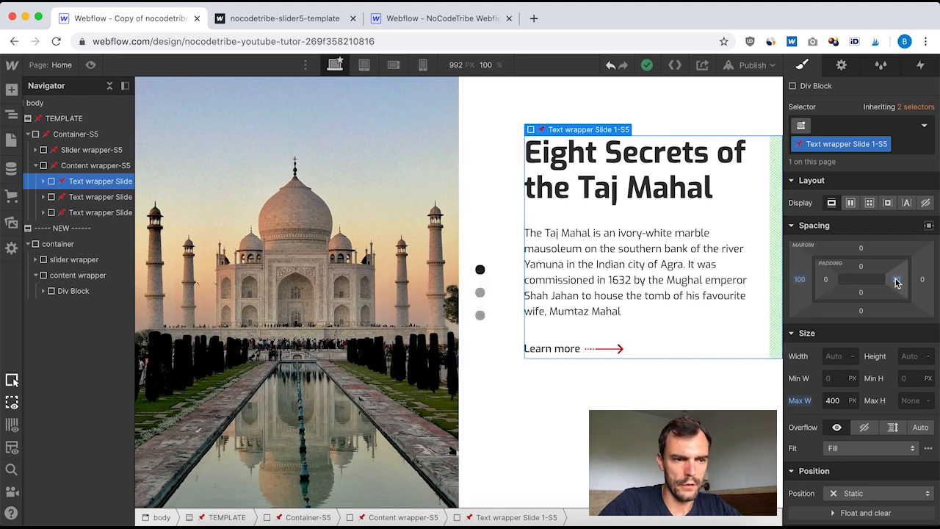
Give the Div Block inside the new content wrapper a class named "text wrapper slide 1".
left_click(70, 291)
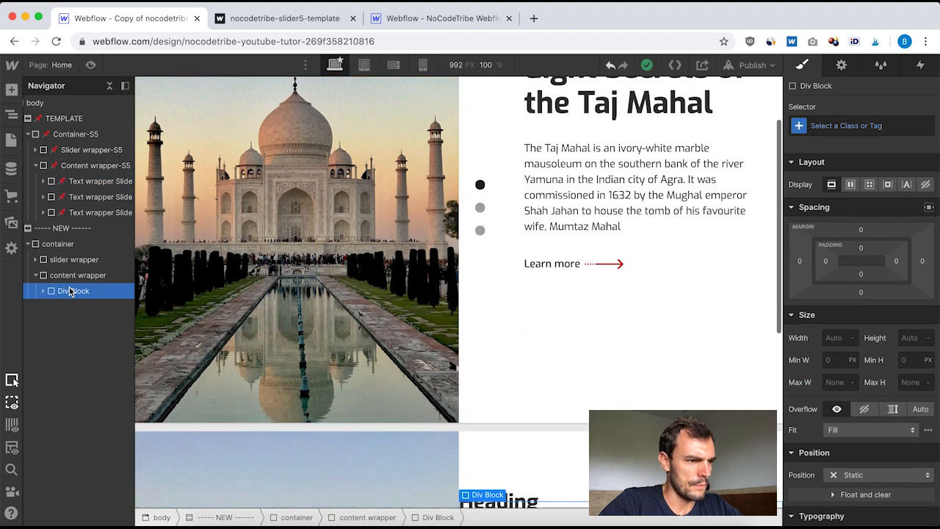
left_click(833, 126)
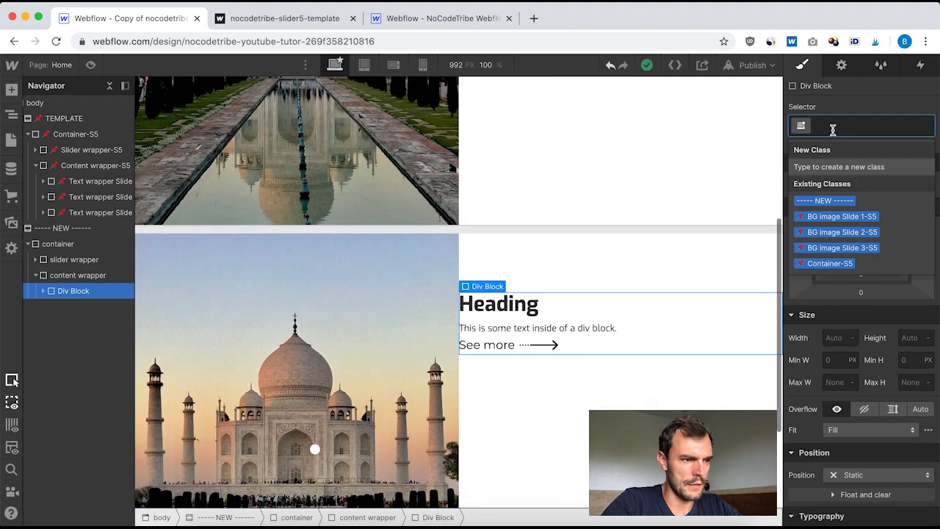
type("texte")
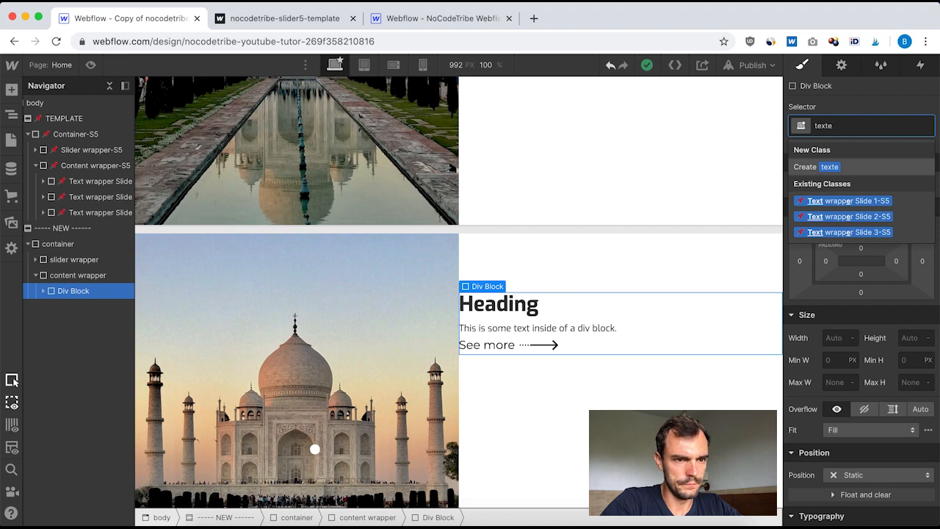
key("BackSpace")
type("wrapper")
key("Return")
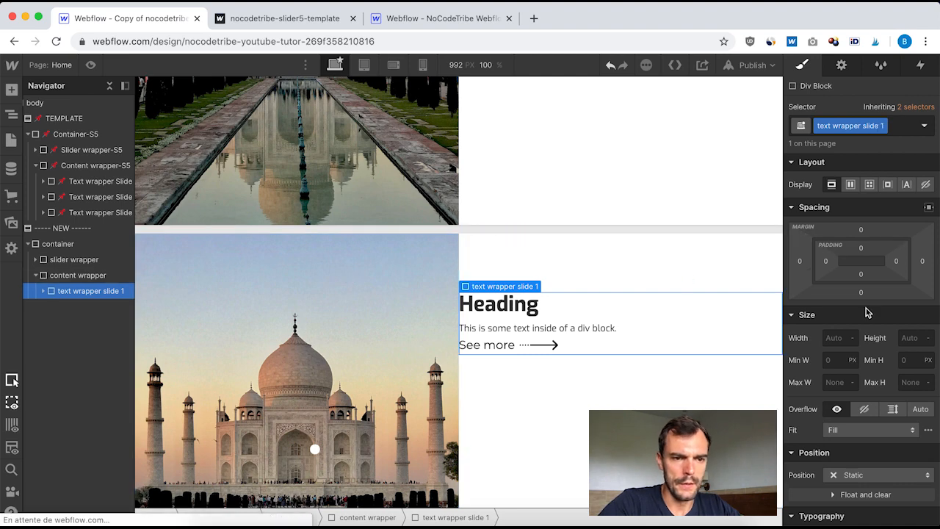
Set text wrapper slide 1's left margin to 100 and its right padding to 20.
left_click(799, 260)
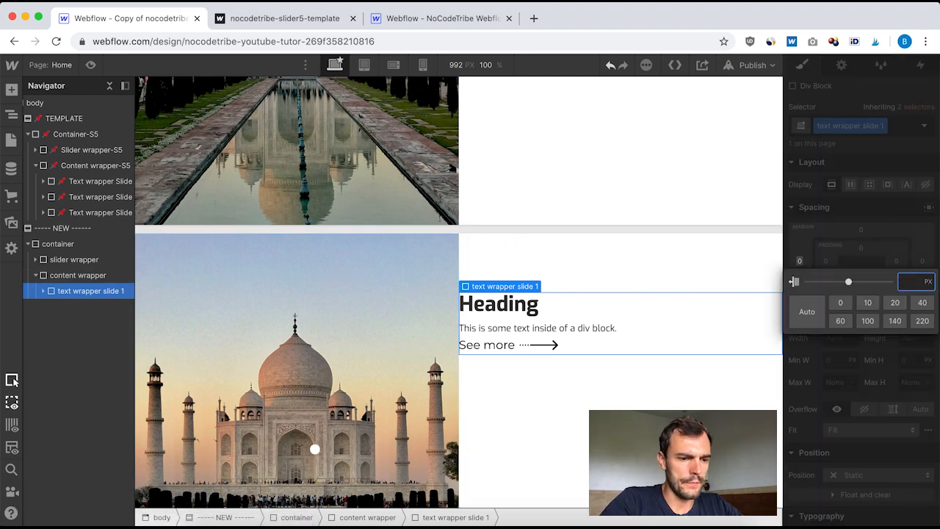
type("100")
key("Return")
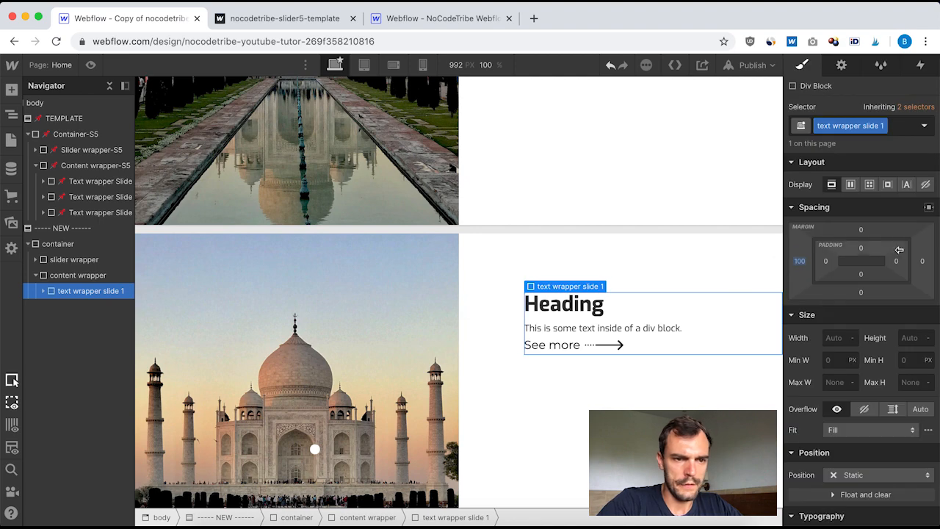
left_click(897, 262)
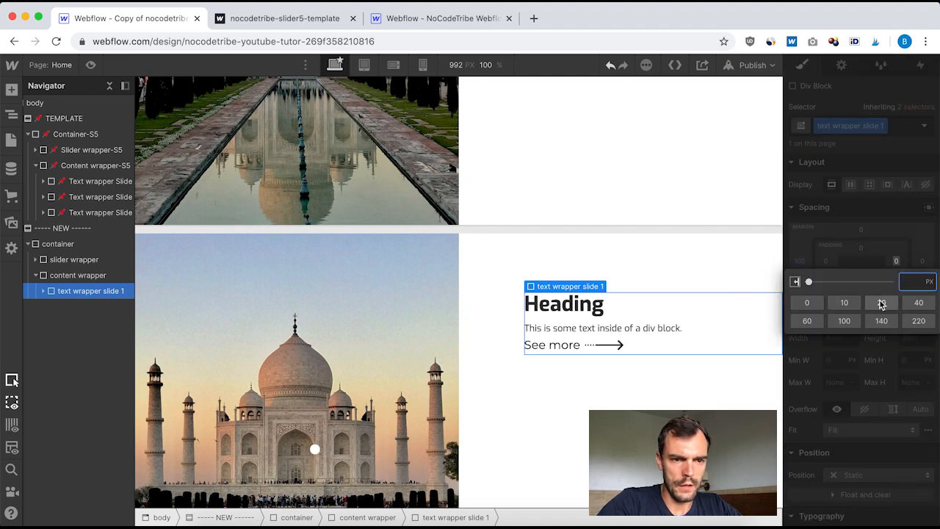
left_click(881, 304)
left_click(877, 261)
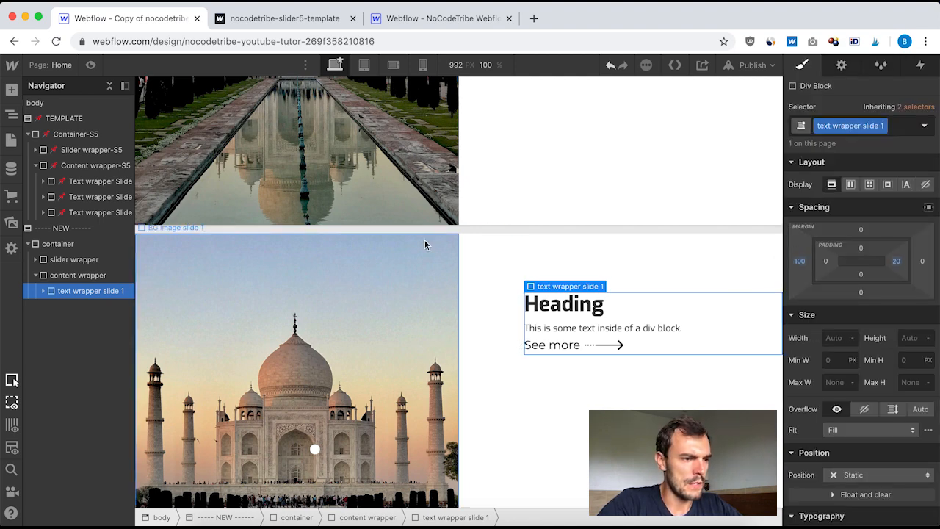
Set text wrapper slide 1's maximum width to 400 PX, matching the template's Text wrapper Slide 1-S5.
left_click(84, 181)
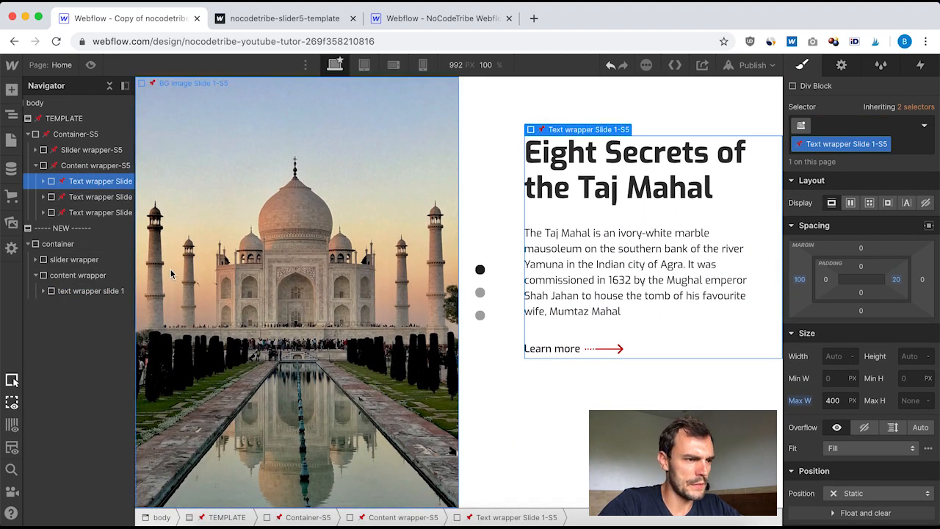
left_click(91, 291)
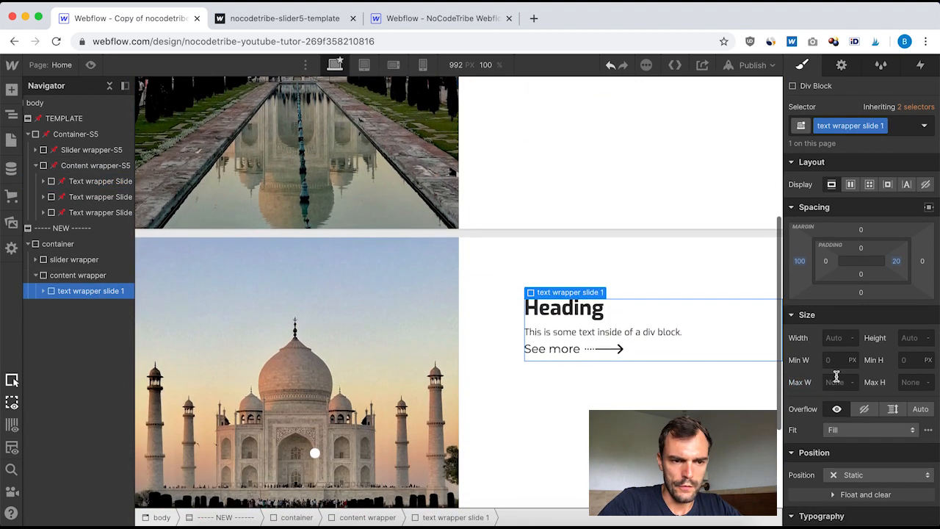
left_click(831, 379)
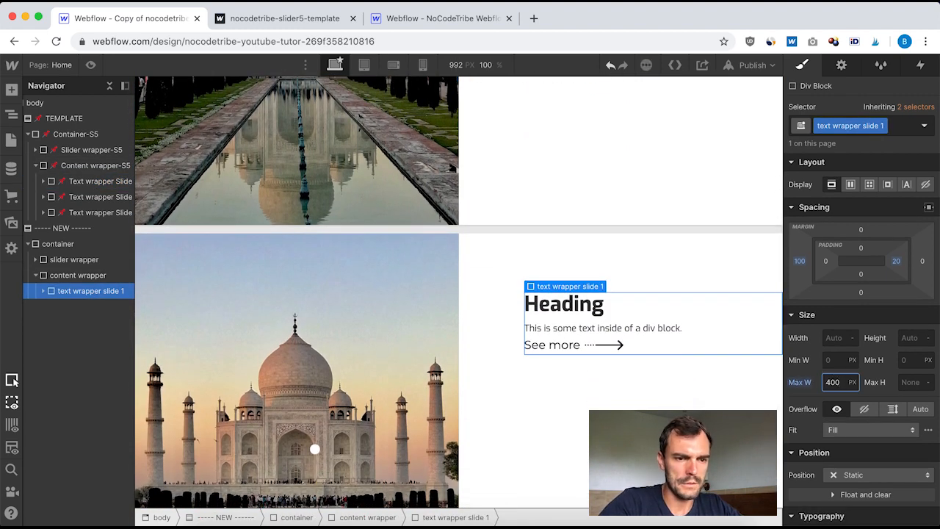
View the published template page and examine the styles of Text wrapper Slide 1-S5 and its Title-S5 heading.
left_click(271, 25)
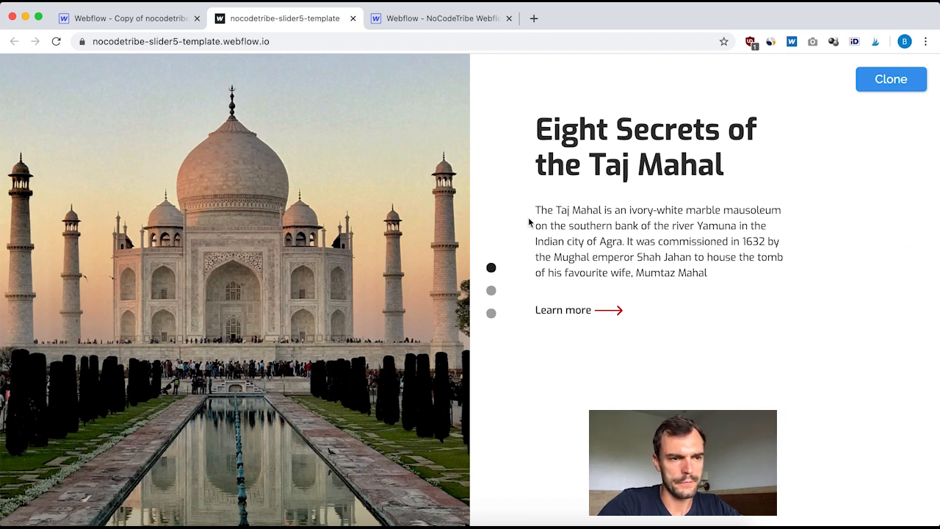
left_click(140, 20)
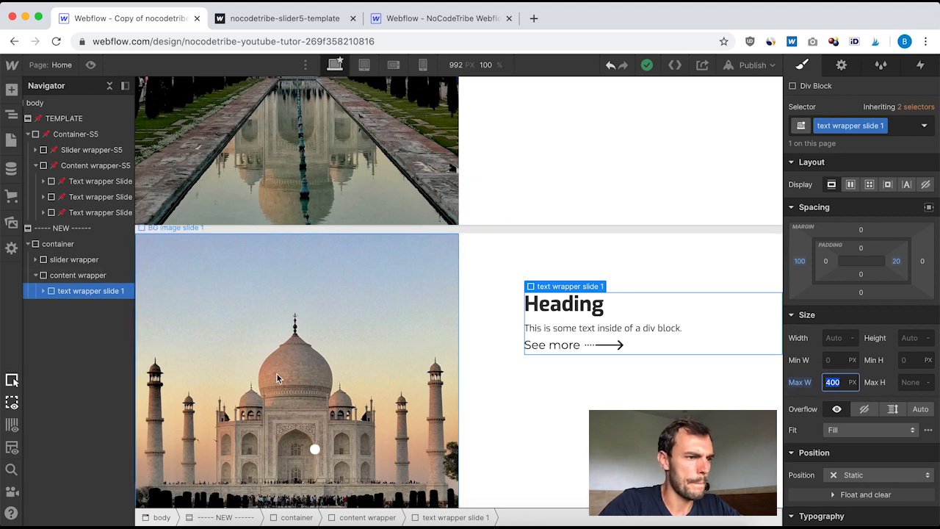
left_click(88, 185)
left_click(88, 185)
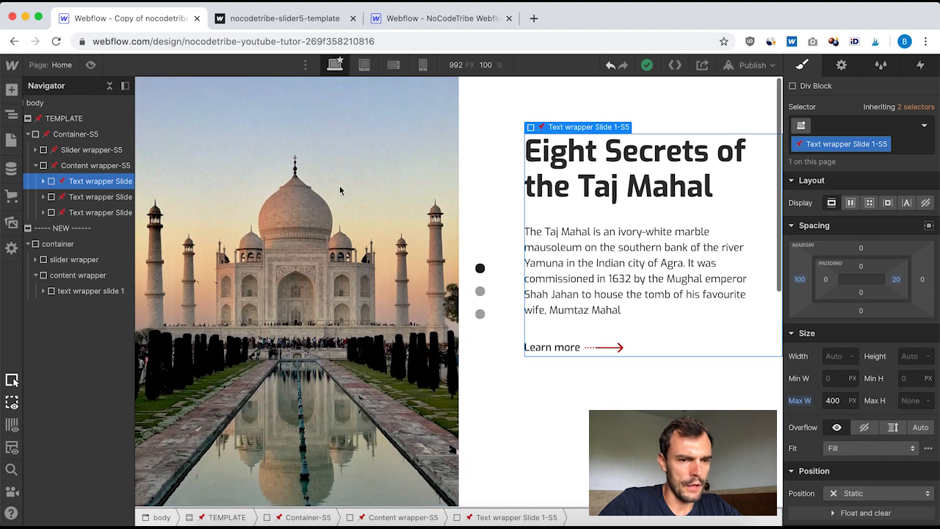
scroll(811, 378, "down", 10)
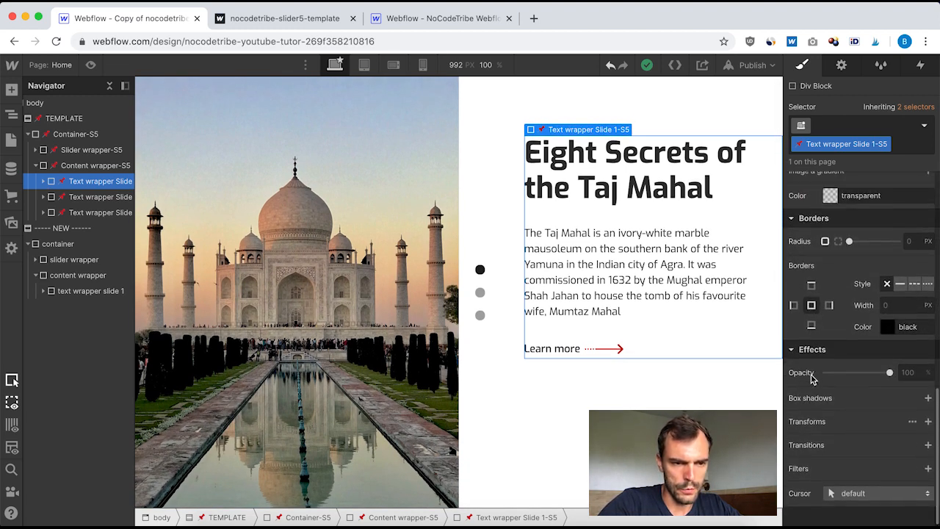
scroll(811, 378, "up", 10)
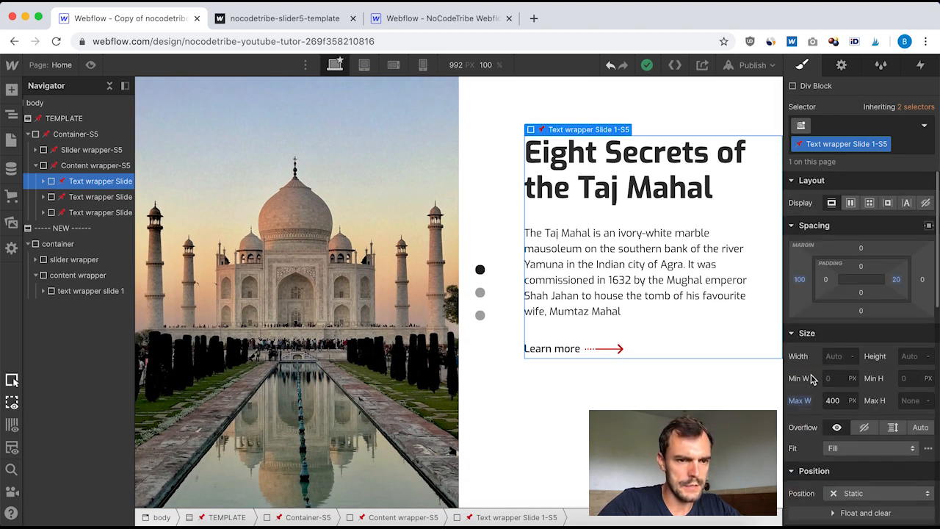
left_click(44, 182)
left_click(89, 197)
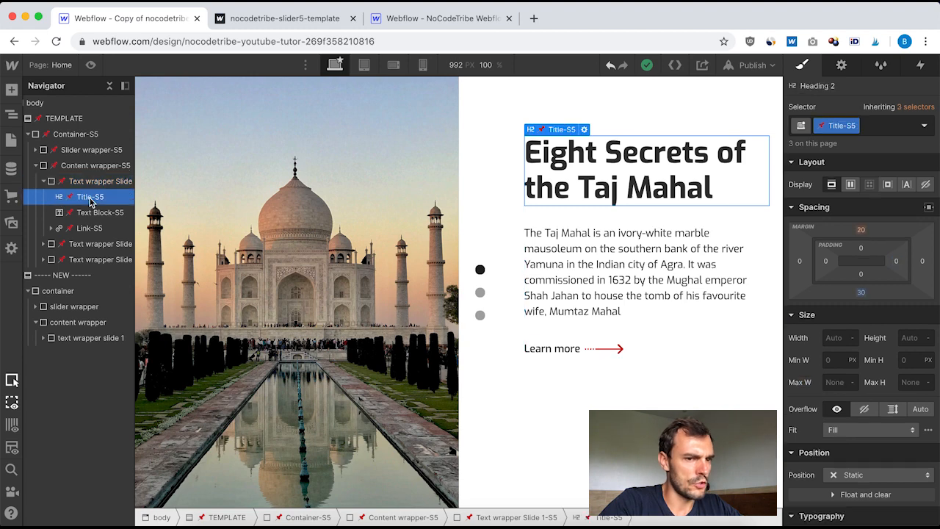
left_click(43, 339)
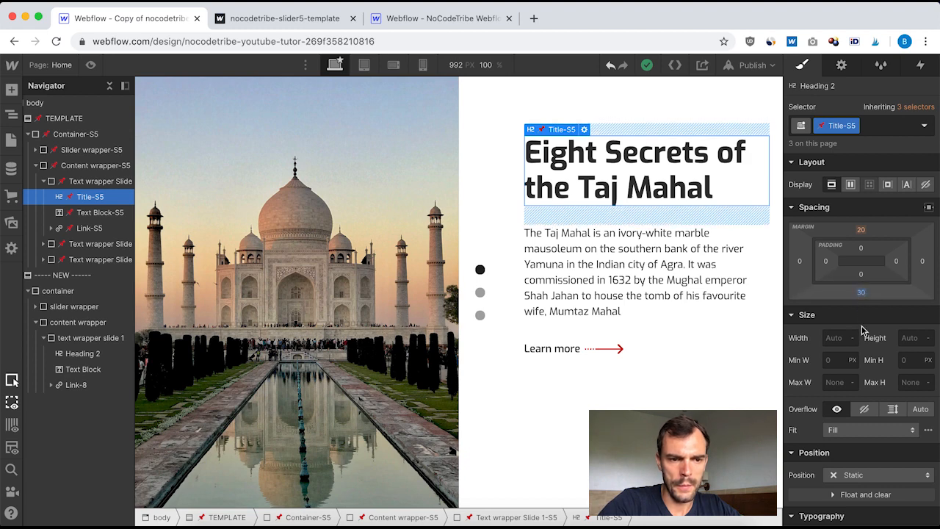
scroll(861, 367, "down", 5)
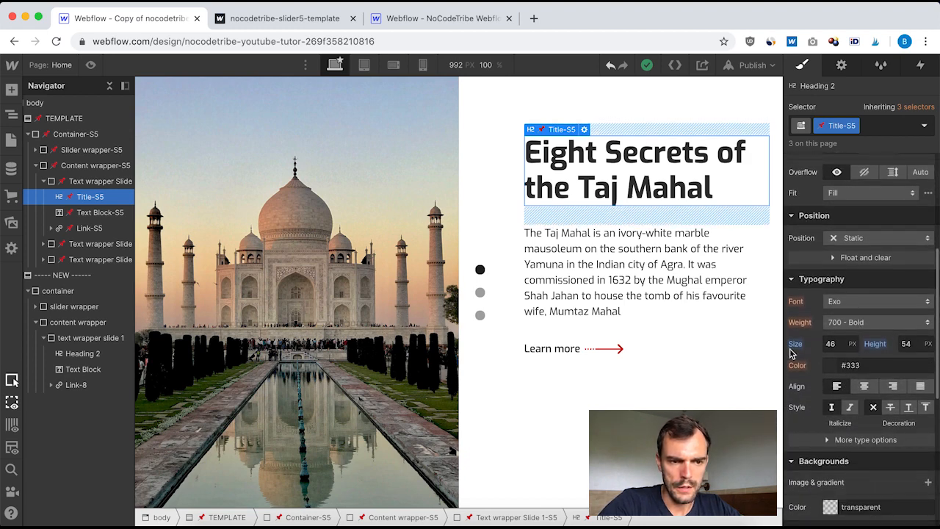
Give the Heading 2 inside text wrapper slide 1 a class named "title".
left_click(83, 354)
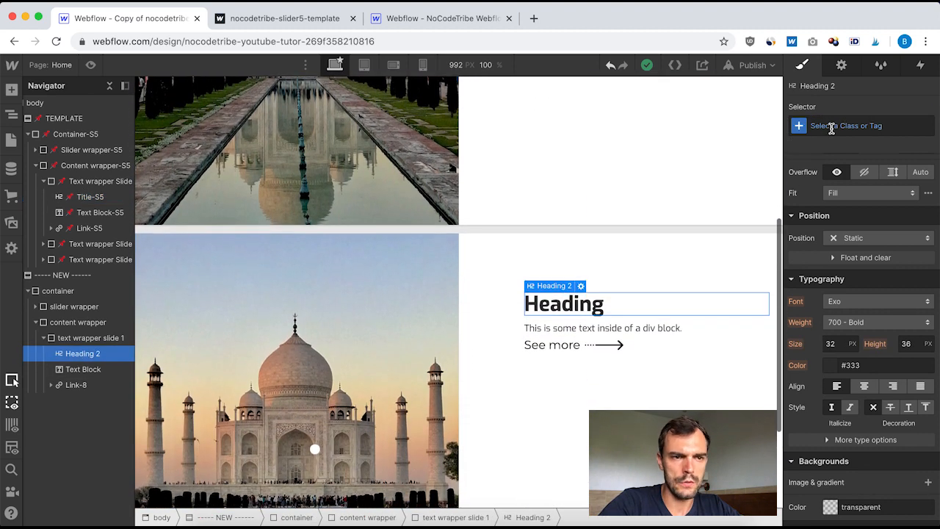
left_click(832, 126)
type("title")
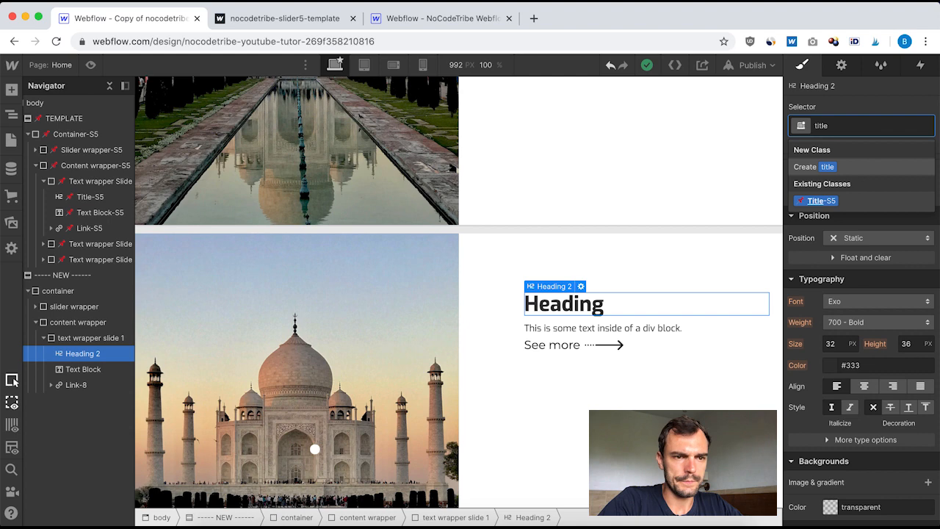
key("Return")
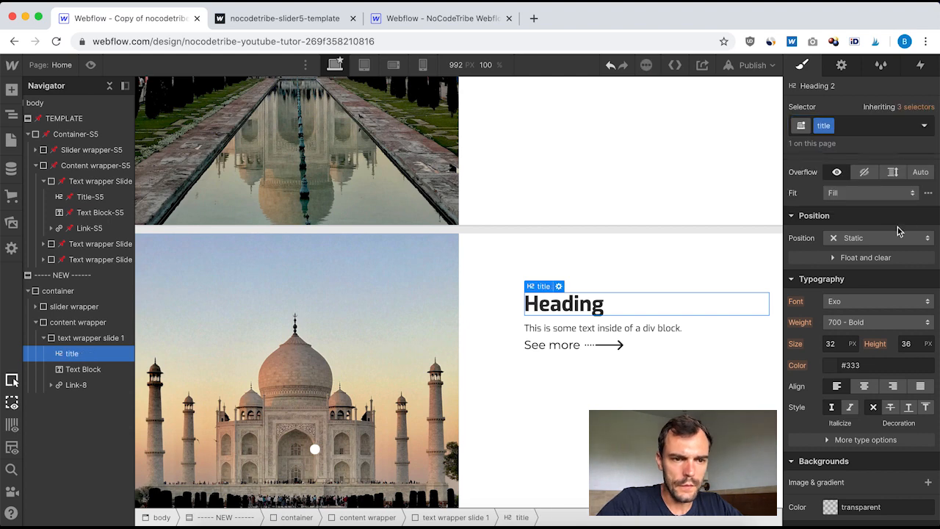
Set the new title's bottom margin to 30.
scroll(862, 295, "up", 3)
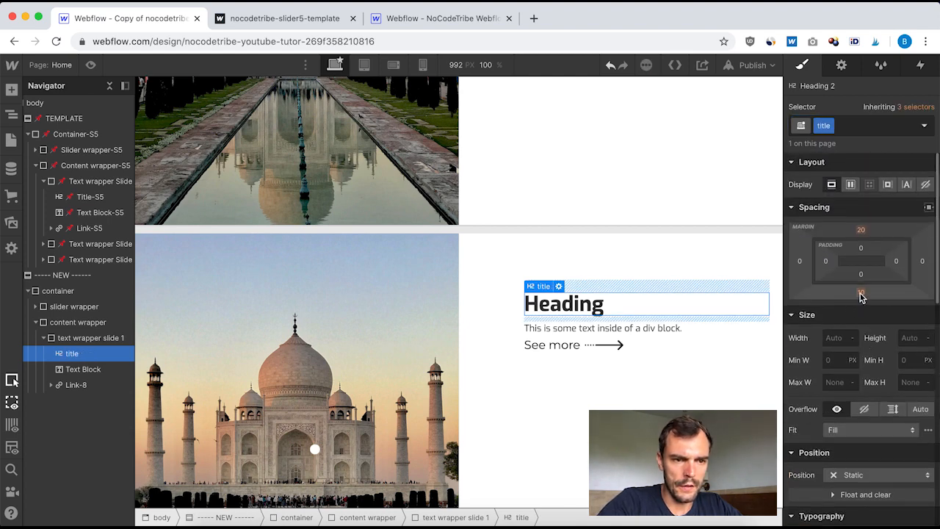
left_click(861, 293)
type("30")
key("Return")
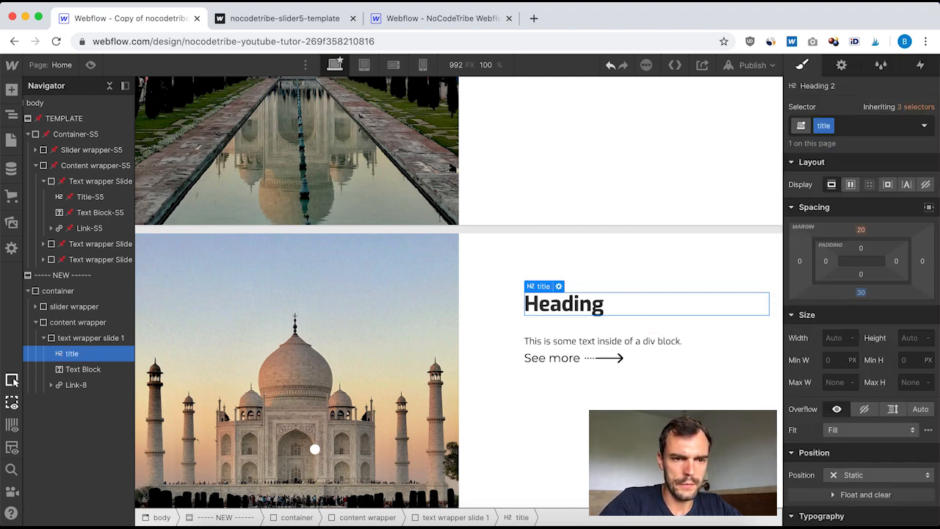
Set the new title's font size to 46 PX and its line height to 54 PX, matching the template's Title-S5.
scroll(858, 353, "down", 3)
scroll(837, 356, "down", 2)
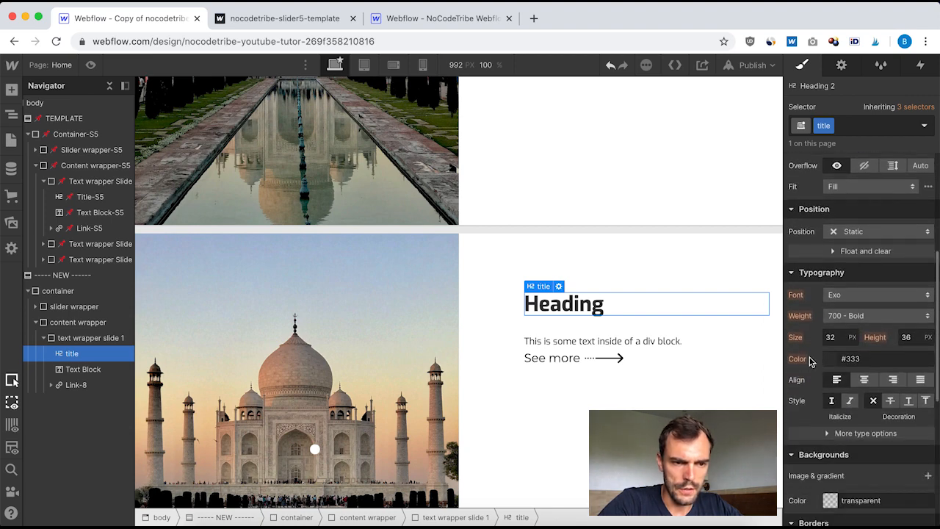
left_click(95, 197)
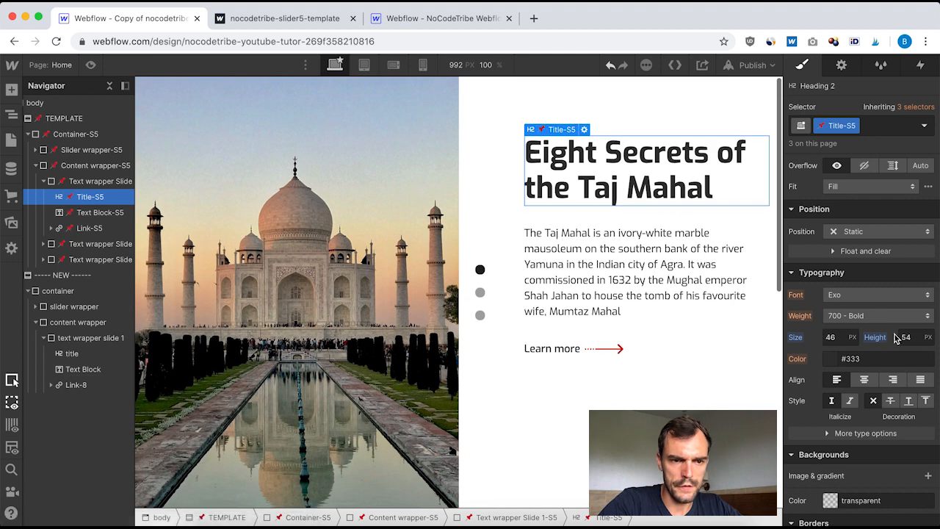
left_click(93, 354)
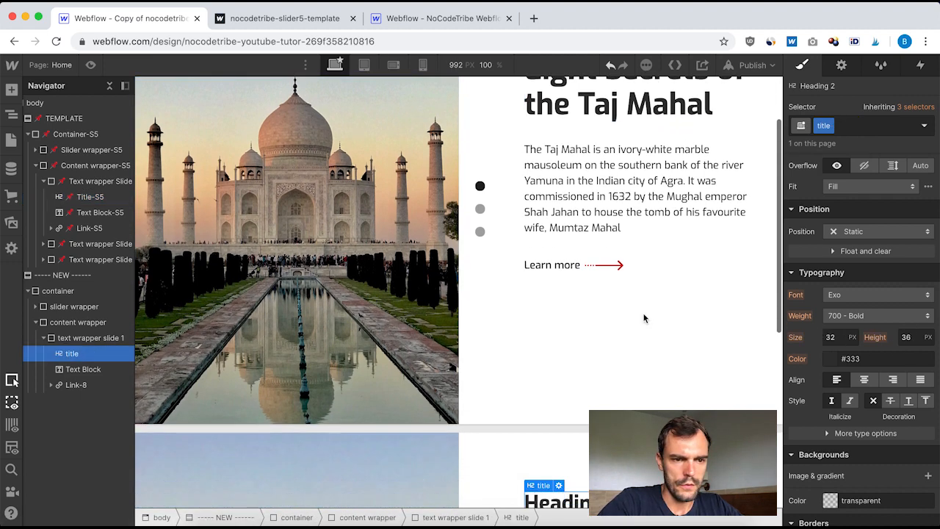
left_click(830, 337)
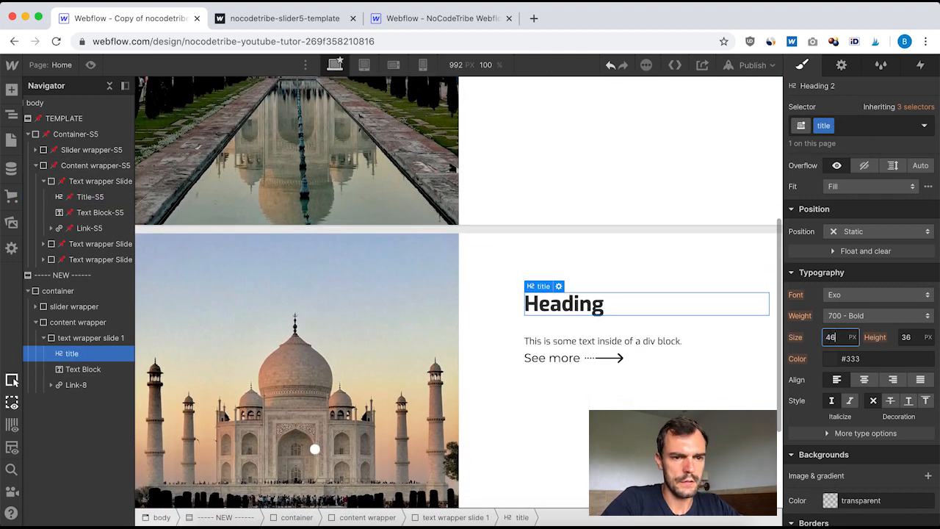
key("Return")
left_click(916, 337)
type("5")
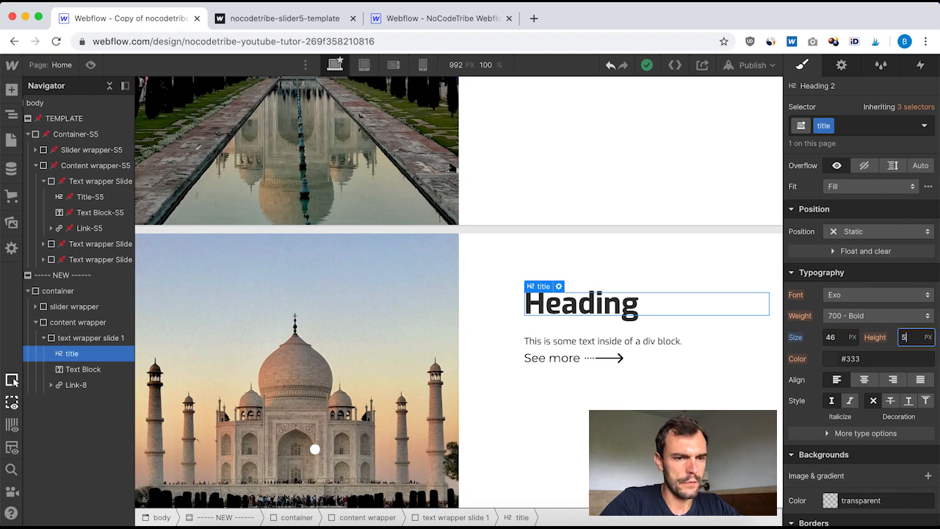
type("4")
key("Return")
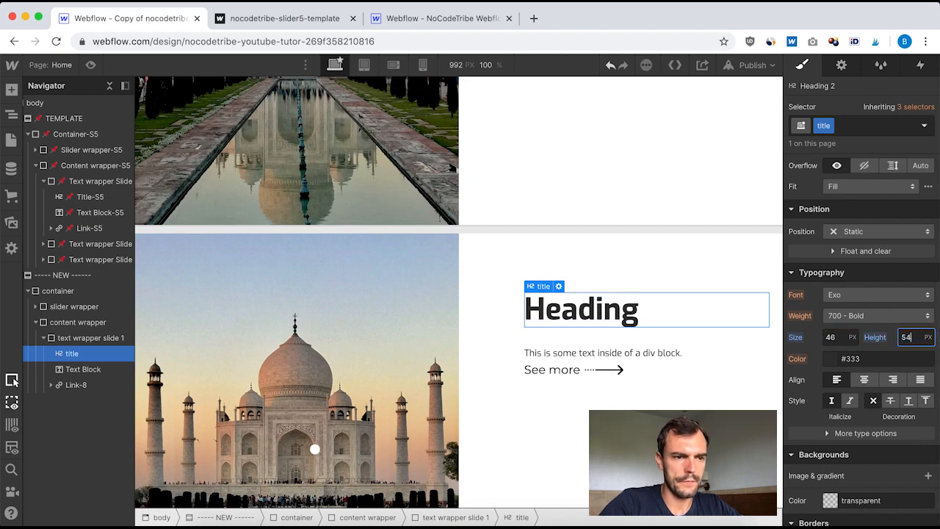
Check Title-S5's background, border and effect styles for anything left to match.
left_click(71, 205)
scroll(833, 387, "down", 5)
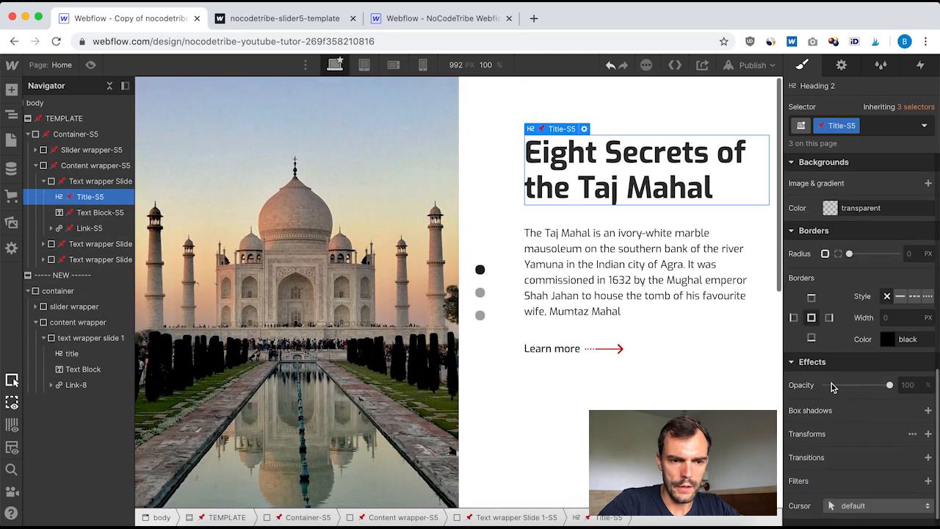
scroll(831, 386, "up", 5)
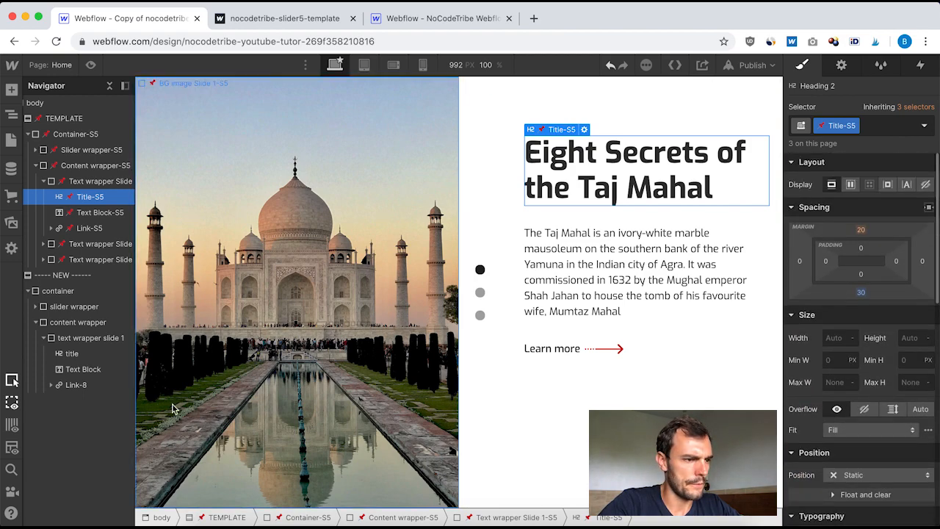
Replace the new title's placeholder text with the template title's text, "Eight Secrets of the Taj Mahal".
left_click(71, 353)
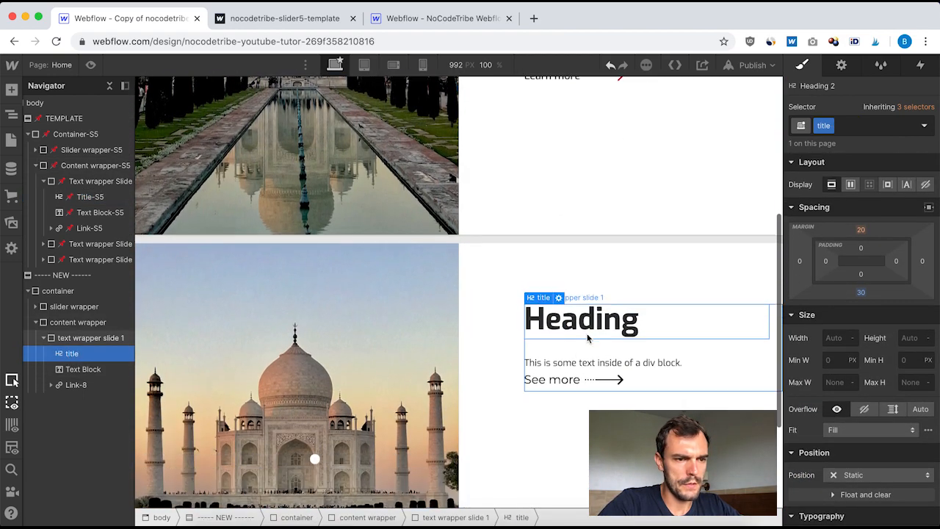
scroll(587, 338, "up", 5)
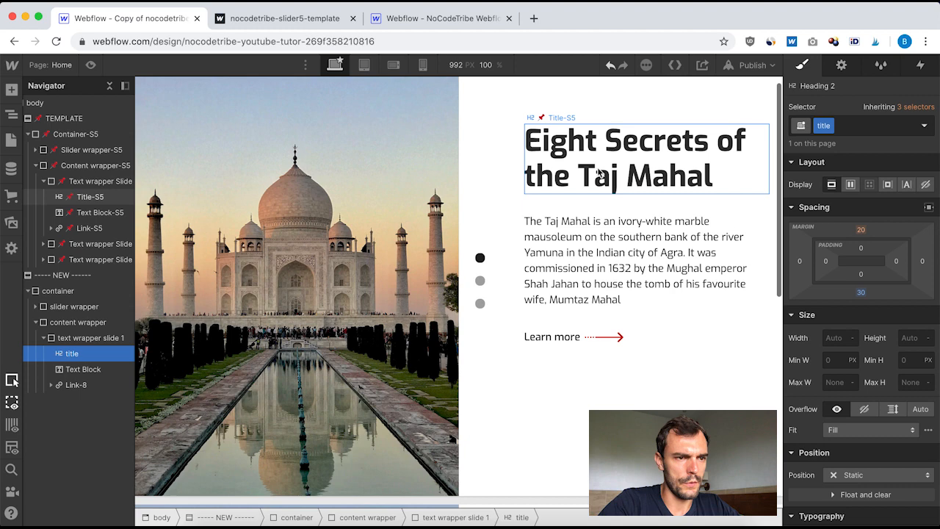
left_click(597, 169)
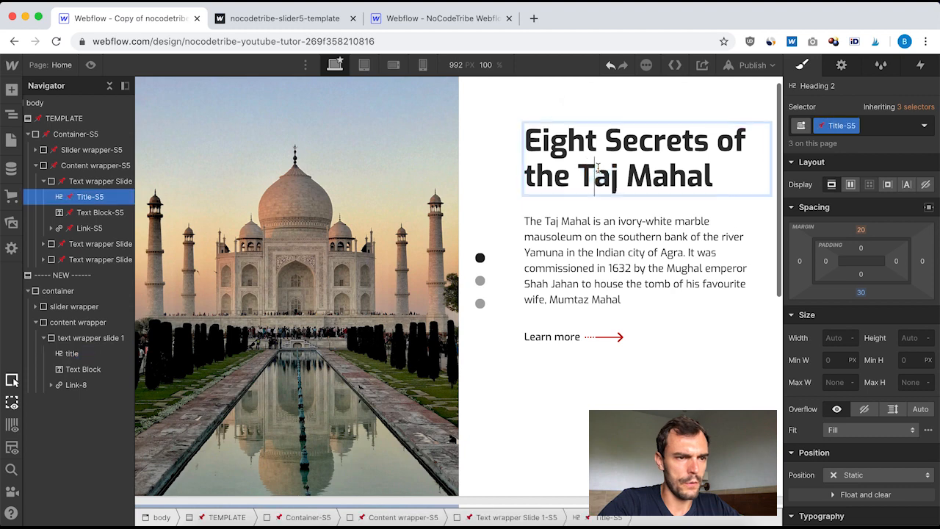
key("super+a")
key("super+c")
scroll(595, 299, "down", 5)
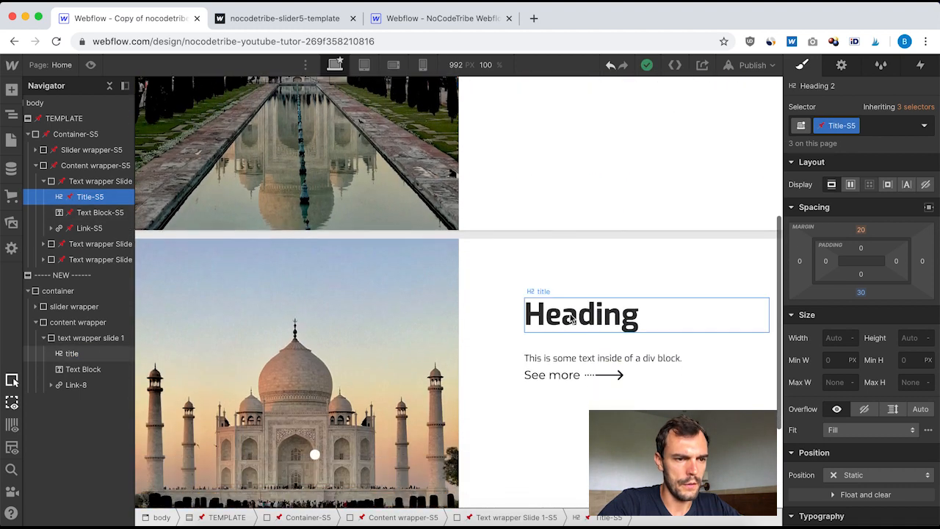
double_click(572, 304)
key("super+a")
left_click(572, 305)
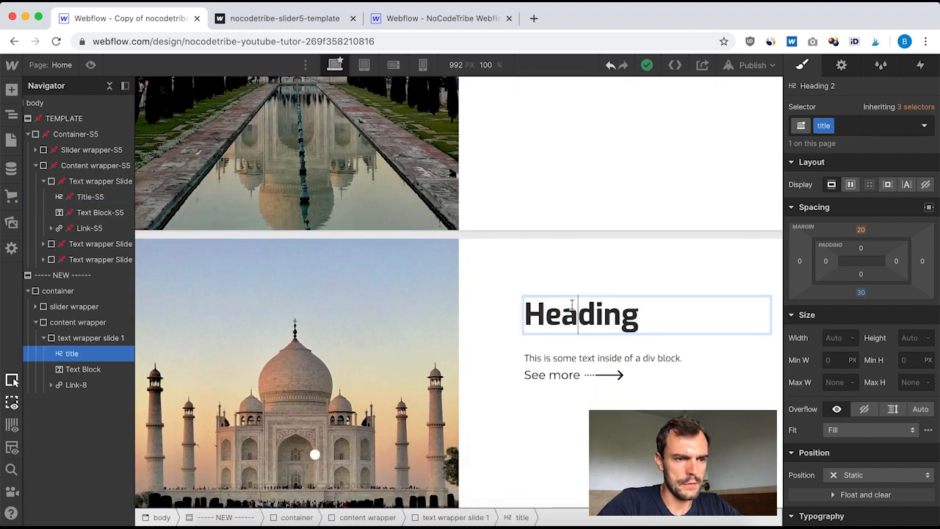
key("super+a")
key("super+v")
left_click(621, 269)
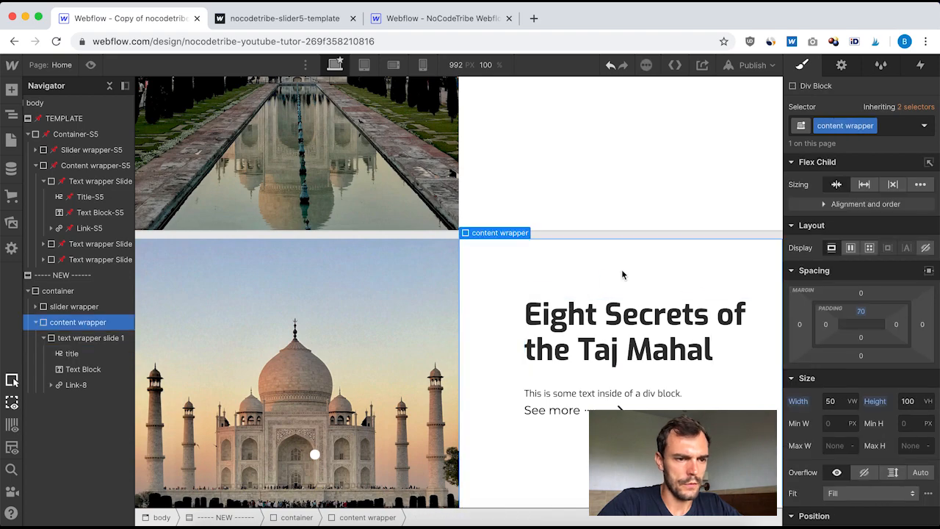
scroll(621, 269, "up", 3)
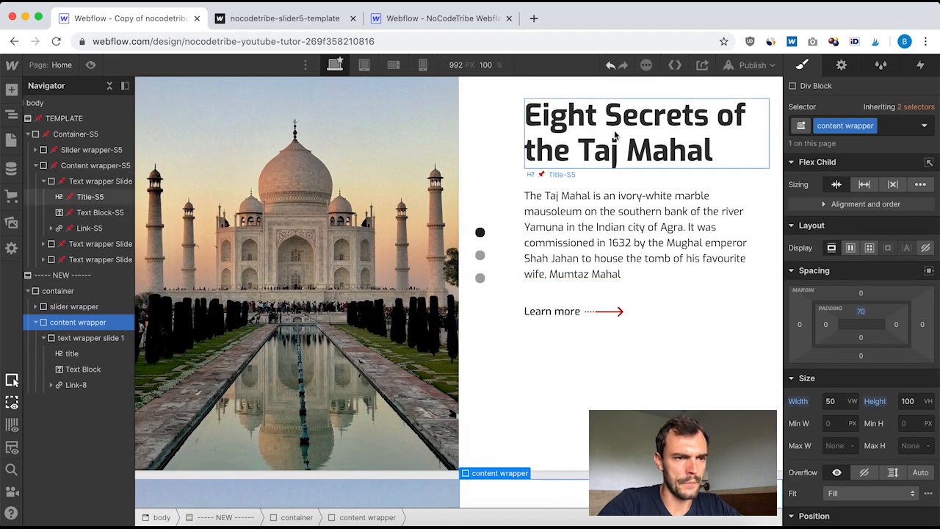
scroll(631, 251, "down", 2)
scroll(632, 250, "down", 4)
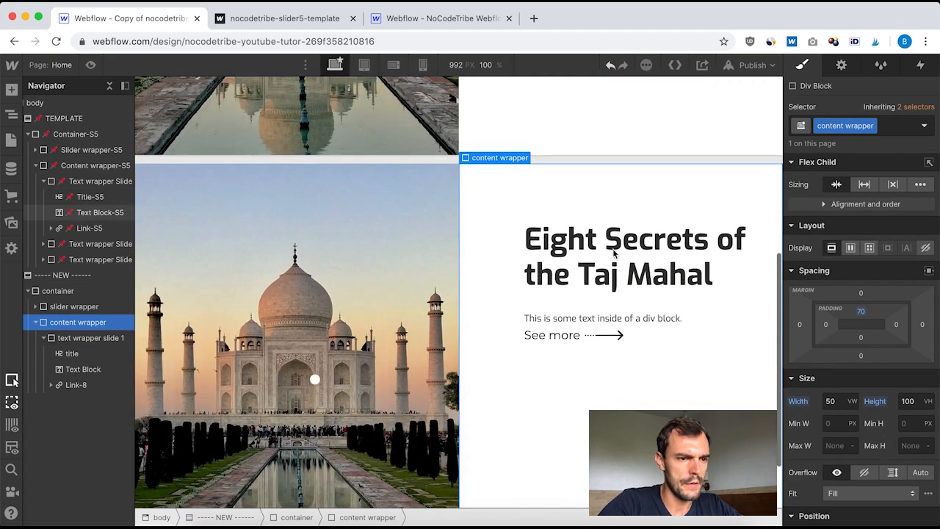
Check the styling of Text Block-S5 and give the Text Block inside text wrapper slide 1 a class named "text block".
left_click(84, 369)
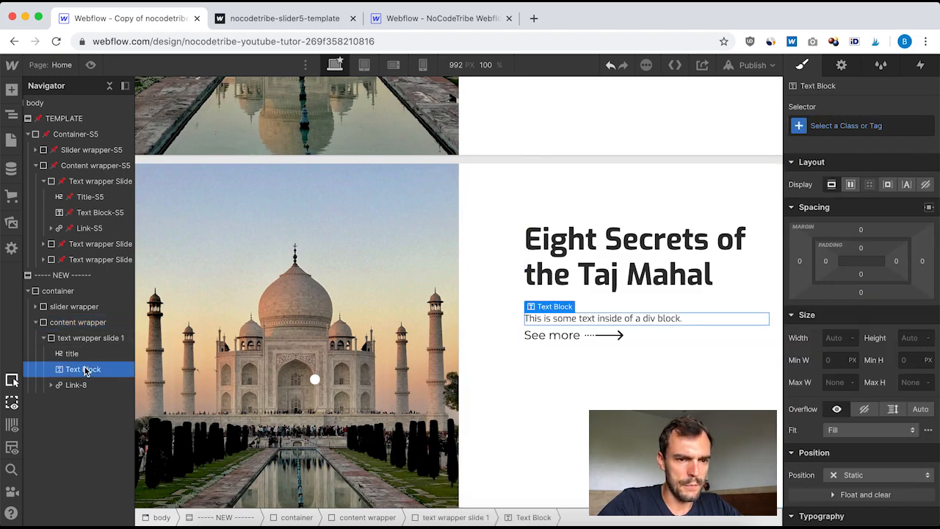
left_click(98, 212)
scroll(879, 226, "down", 5)
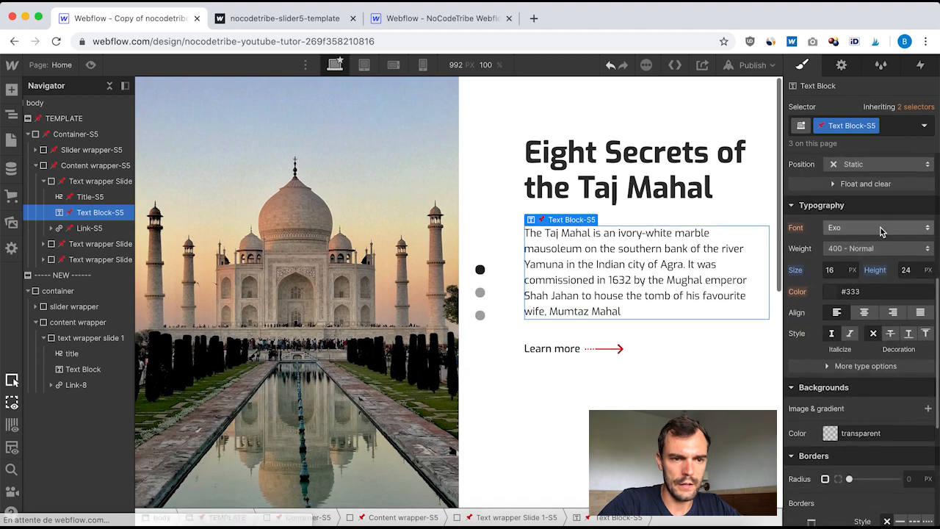
scroll(879, 226, "up", 1)
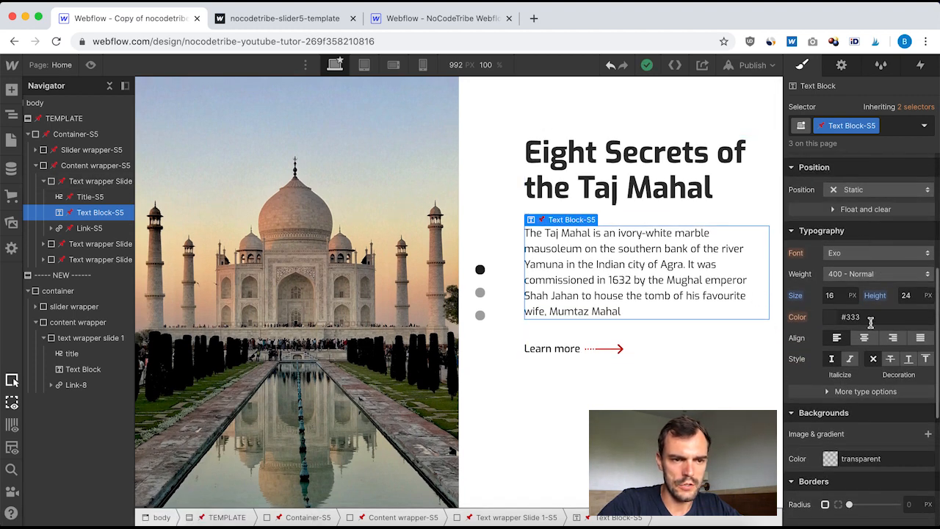
scroll(870, 323, "down", 8)
scroll(872, 326, "up", 10)
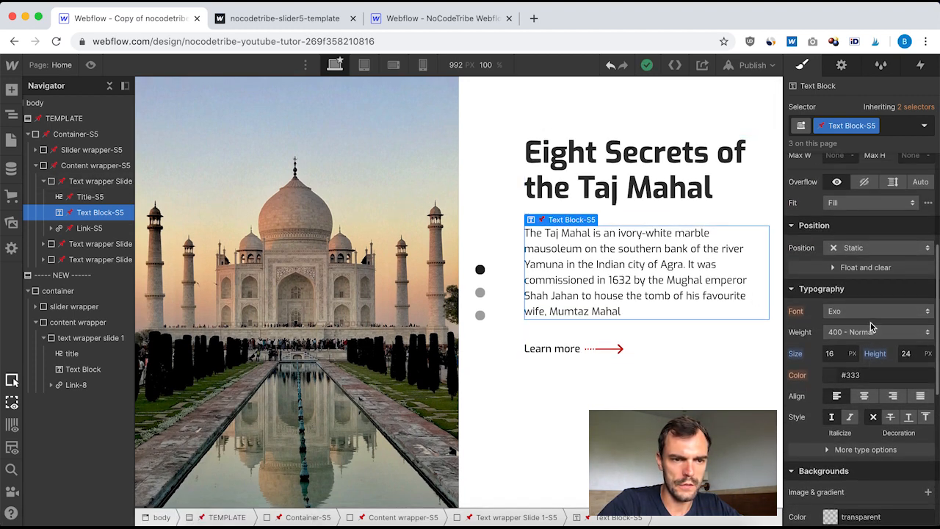
left_click(77, 370)
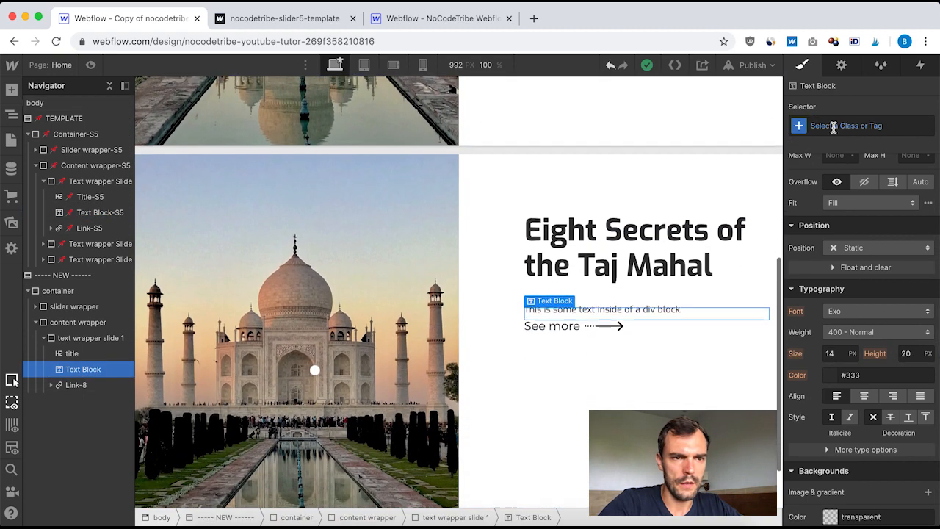
left_click(833, 126)
type("text")
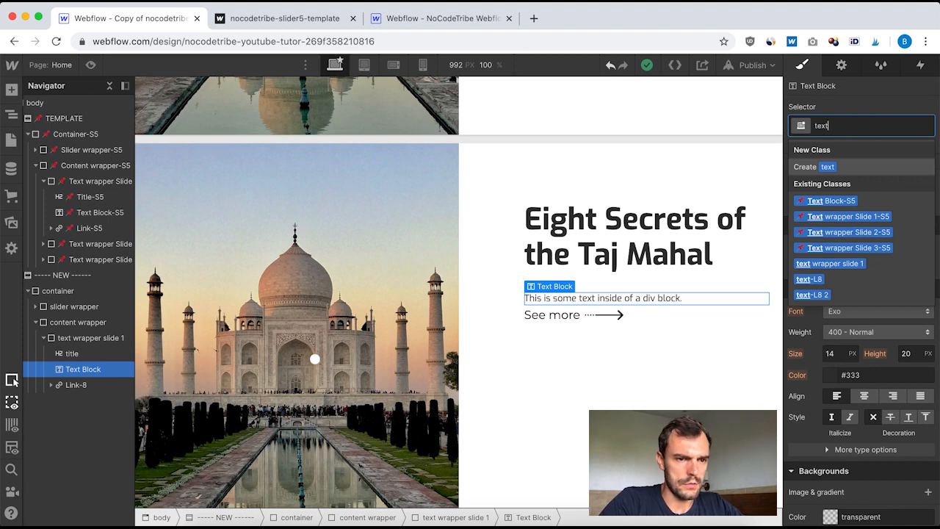
type(" block")
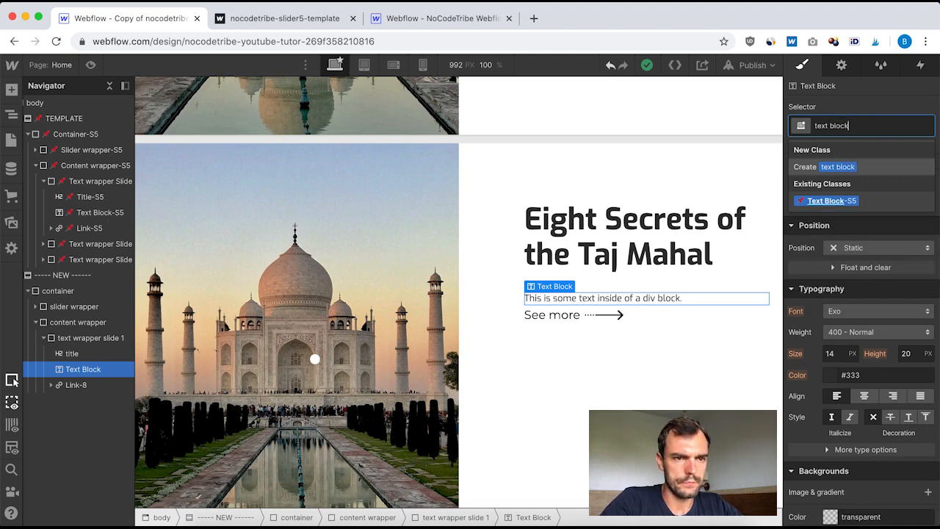
key("Return")
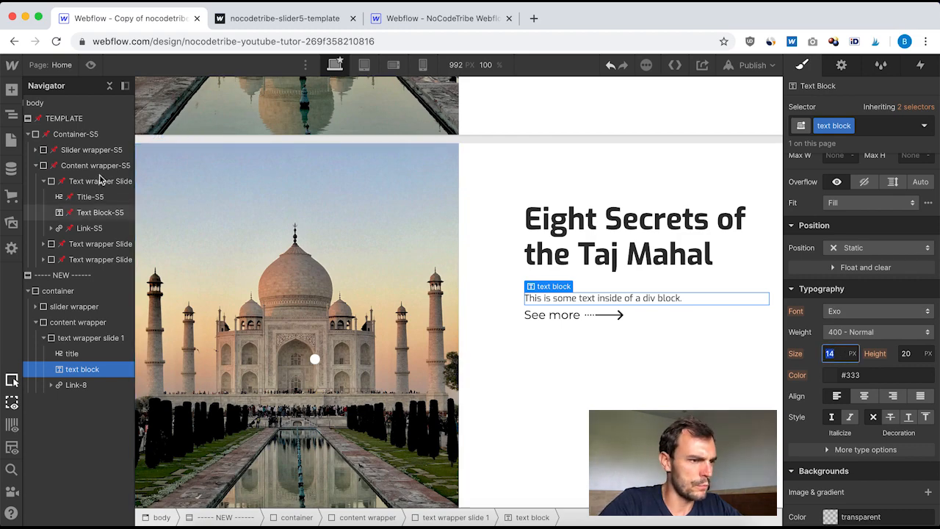
Set the new text block's font size to 16 PX and its line height to 24 PX, matching Text Block-S5.
left_click(99, 212)
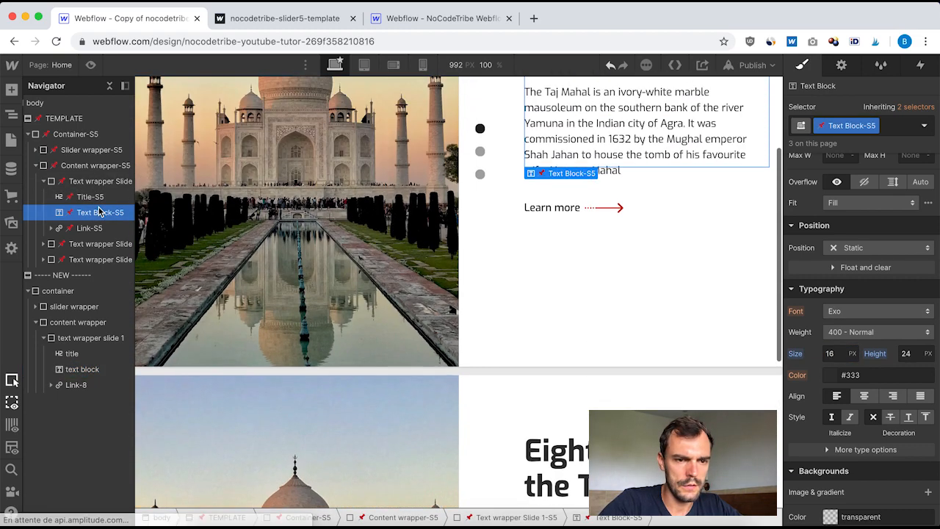
left_click(75, 370)
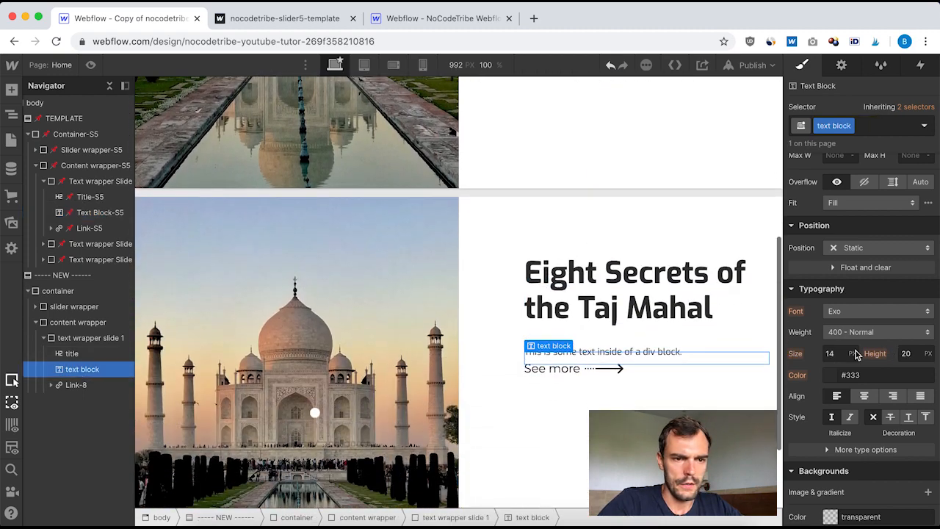
left_click(836, 353)
type("16")
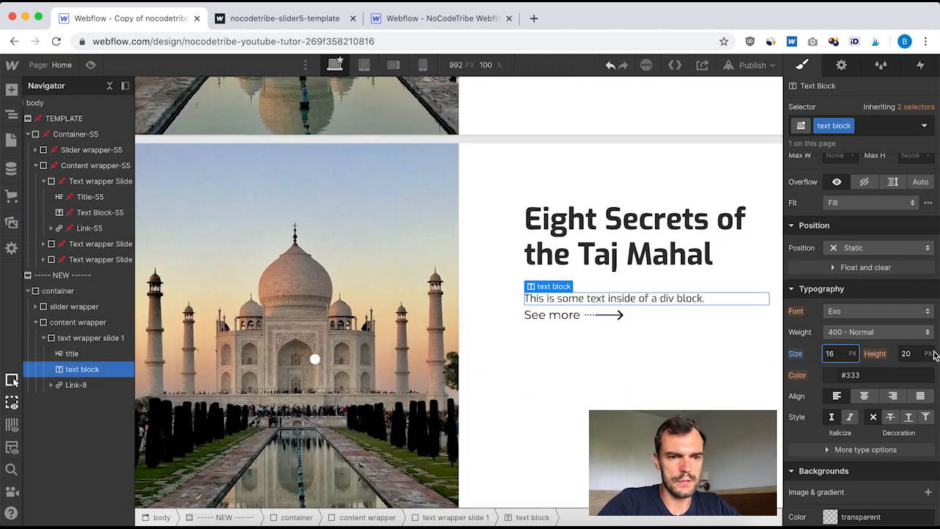
left_click(910, 353)
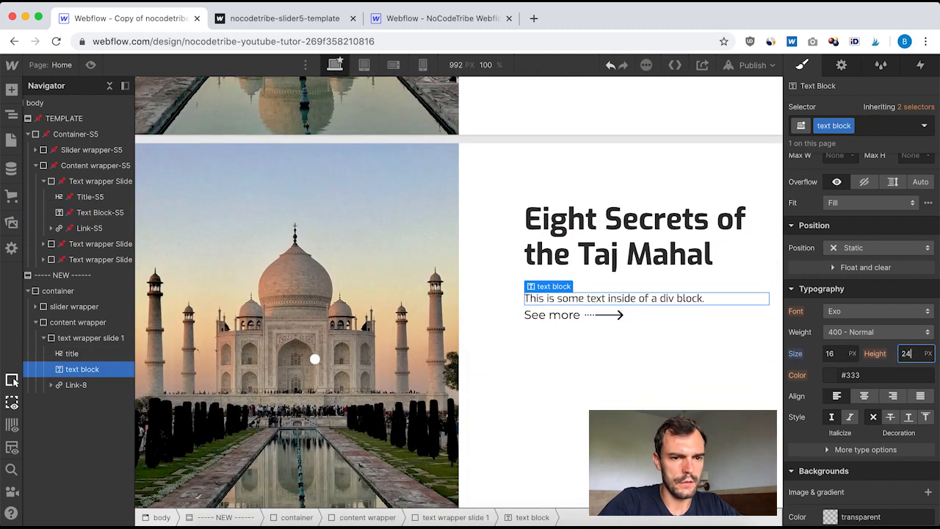
key("Return")
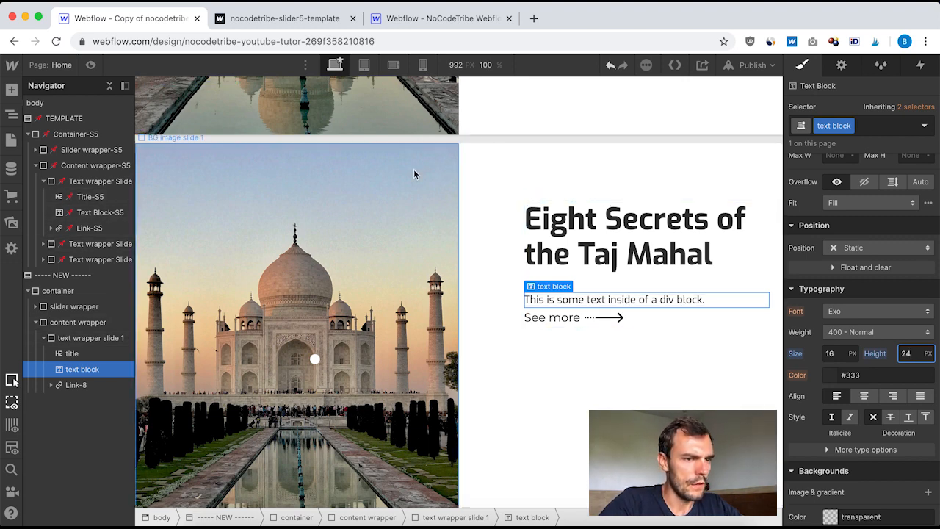
Replace the new text block's placeholder sentence with the Taj Mahal paragraph copied from the template's Text Block-S5.
scroll(631, 242, "up", 5)
left_click(577, 200)
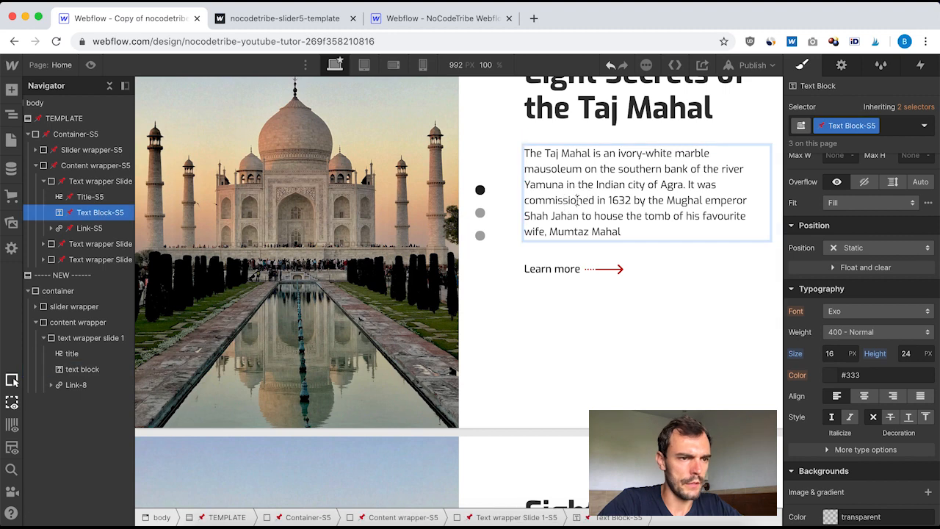
double_click(577, 199)
key("super+c")
scroll(577, 200, "down", 5)
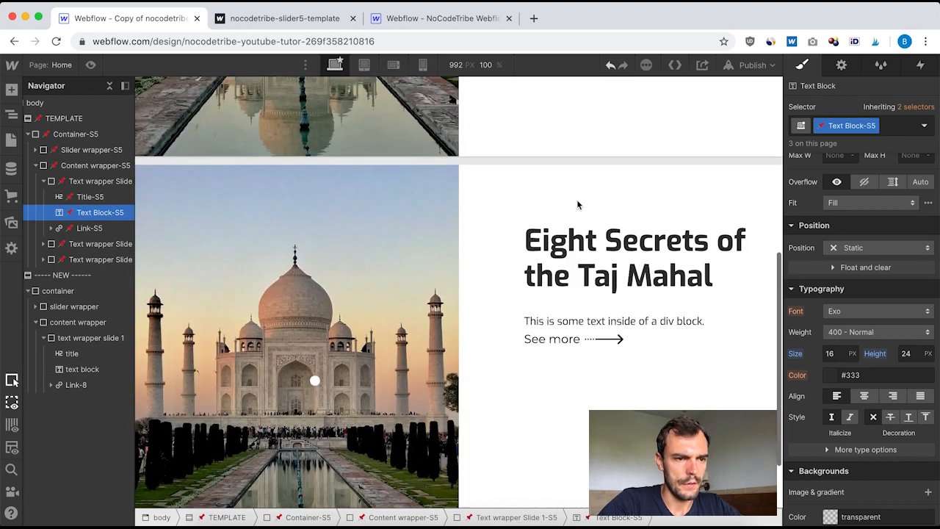
double_click(590, 274)
key("super+v")
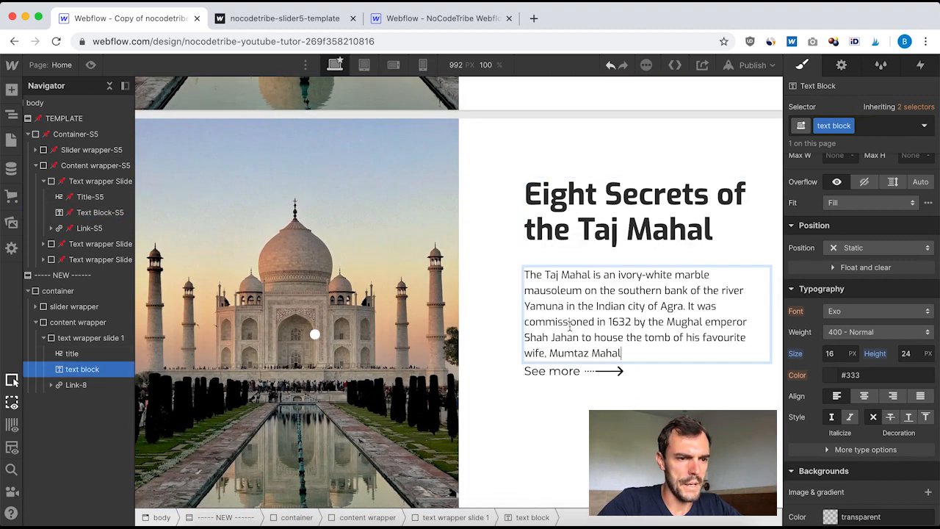
left_click(636, 212)
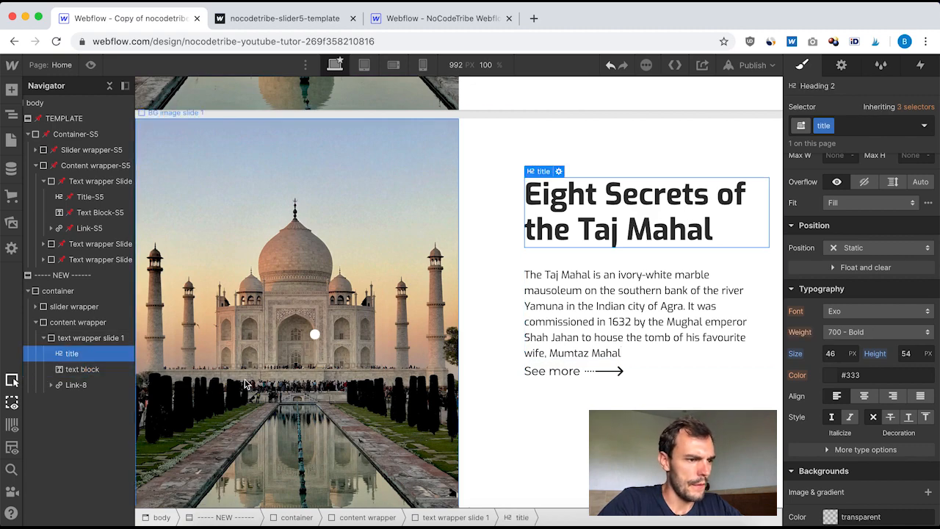
Set the top margin of Link-8 to 30, matching the template's Link-S5.
left_click(68, 385)
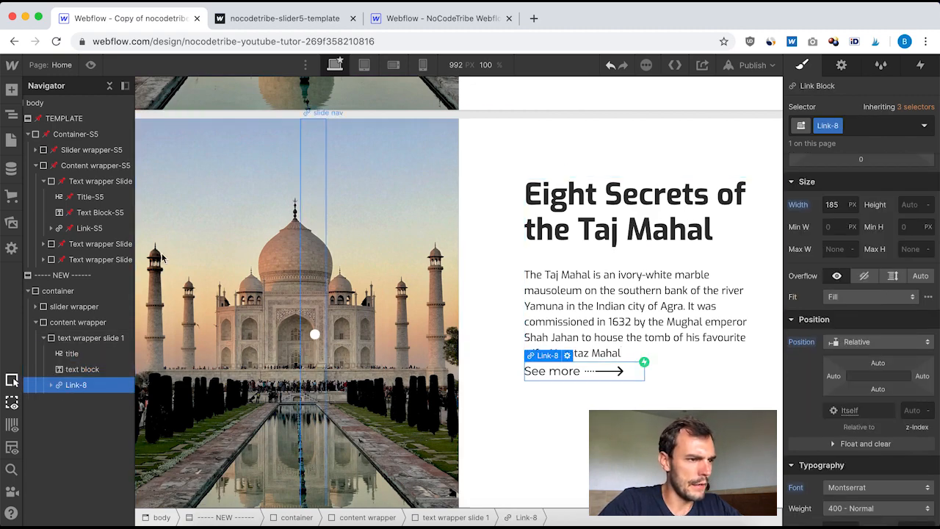
left_click(99, 227)
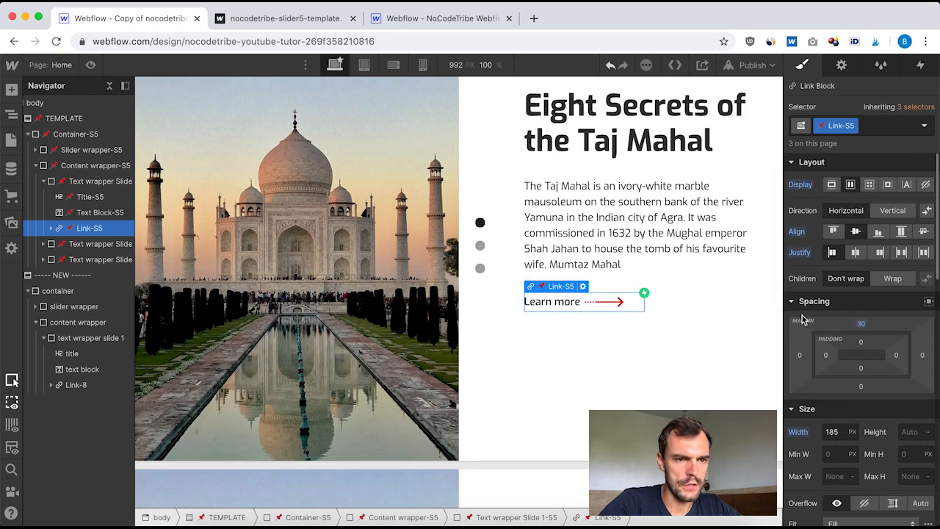
left_click(76, 385)
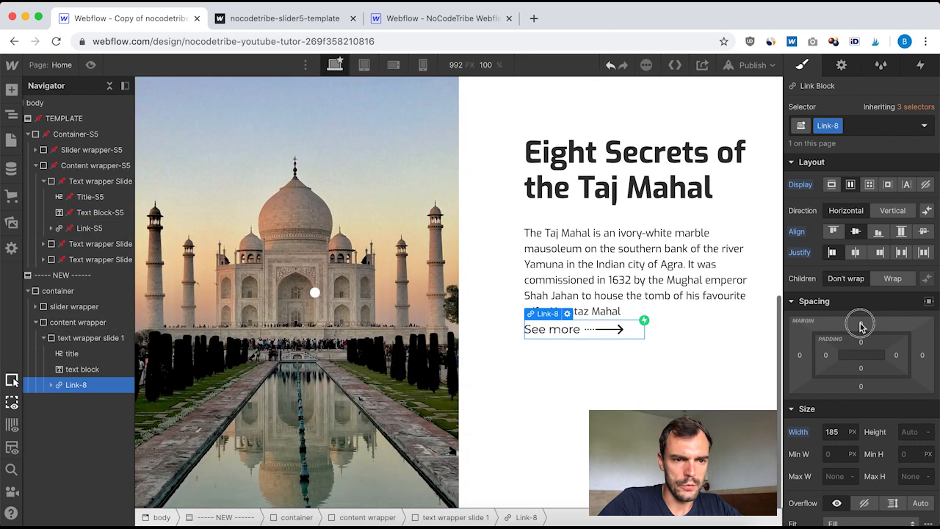
left_click(860, 323)
type("30")
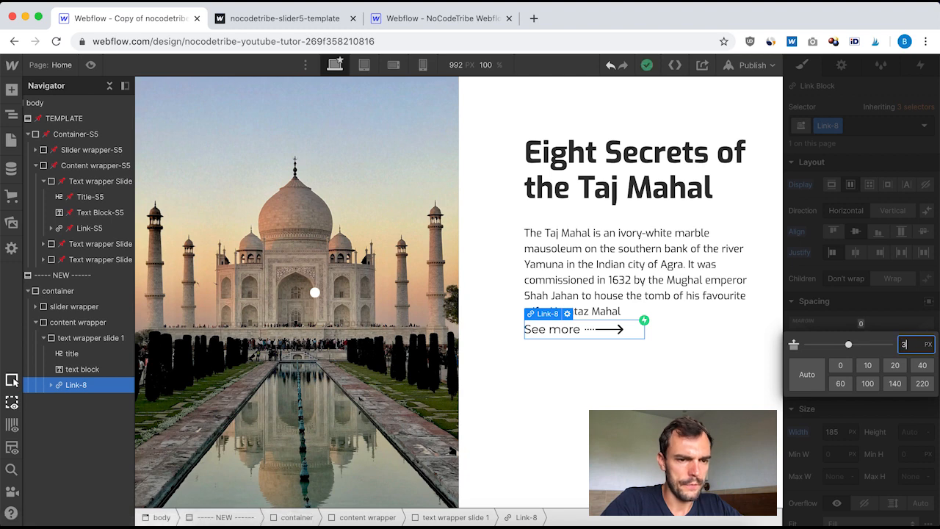
key("Return")
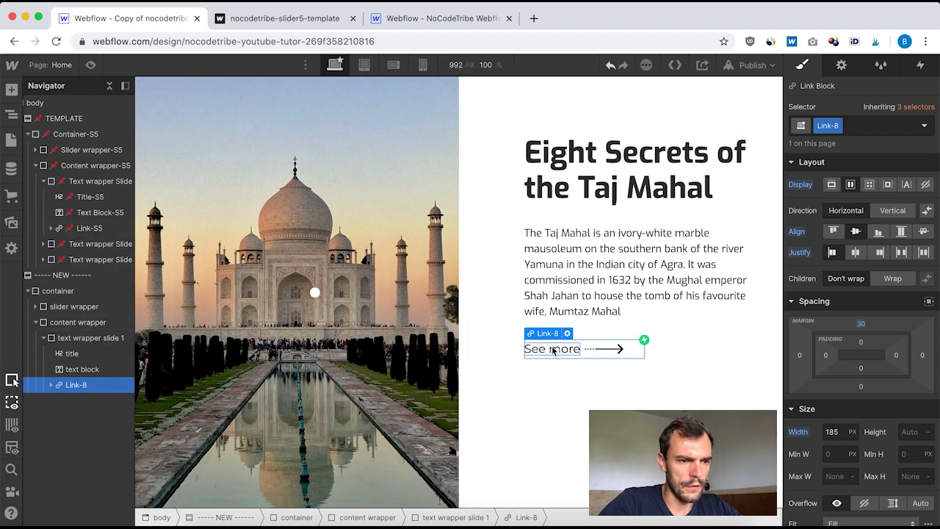
Change the text of Link-8 from "See more" to "Learn more", as in the template's link.
scroll(551, 294, "up", 5)
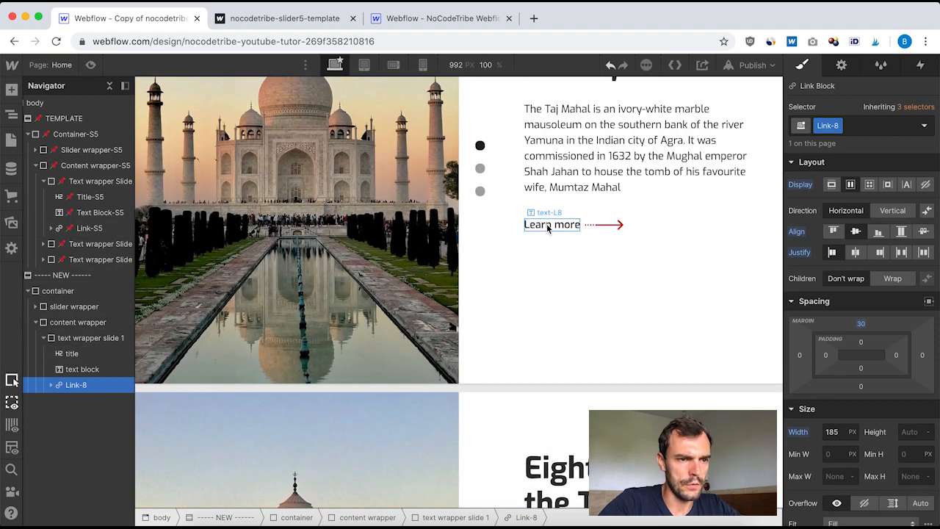
left_click(547, 227)
double_click(547, 223)
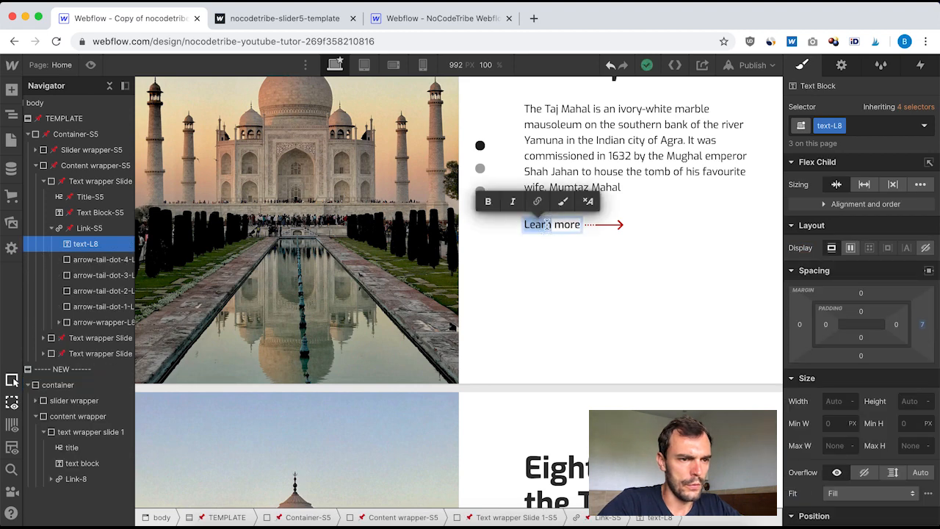
key("Escape")
scroll(599, 403, "down", 4)
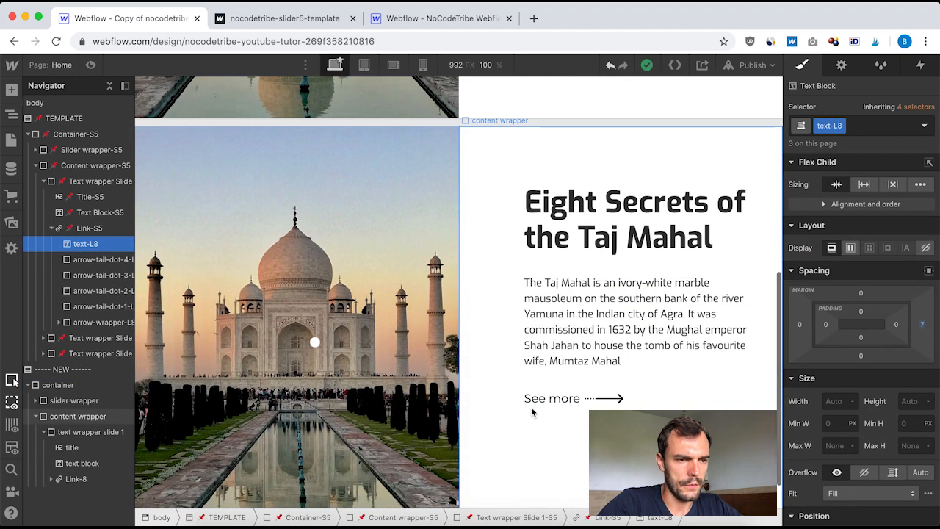
left_click(547, 398)
double_click(547, 398)
key("BackSpace")
key("BackSpace")
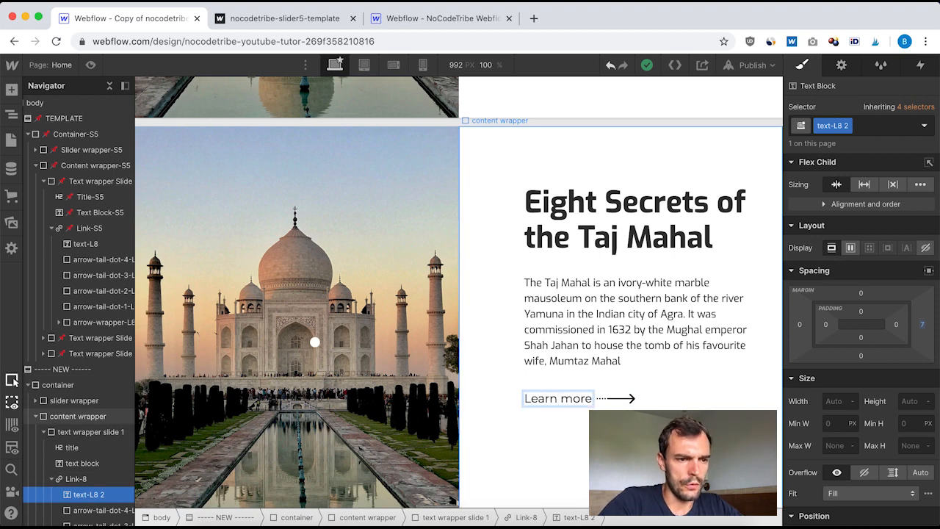
left_click(609, 344)
Compare the typography of Link-8's "Learn more" text with the template's link text.
left_click(572, 401)
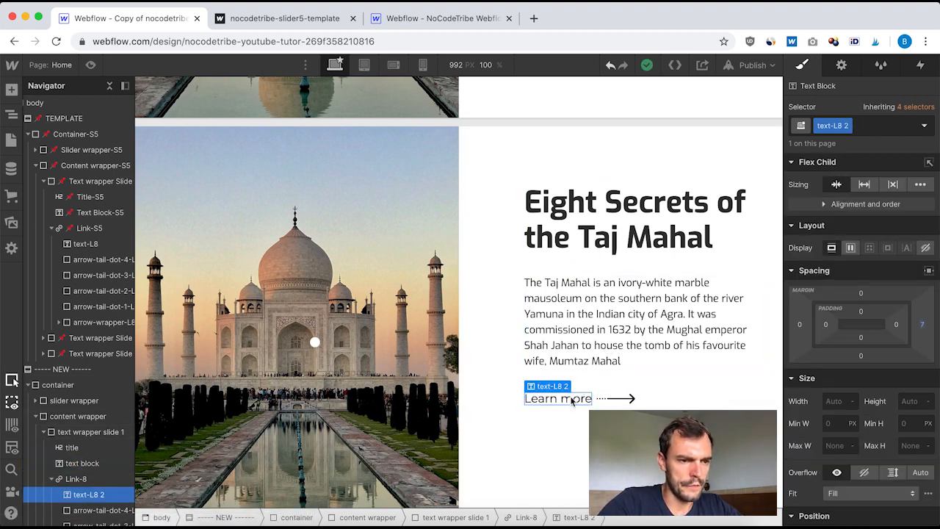
scroll(807, 390, "down", 3)
scroll(596, 251, "up", 2)
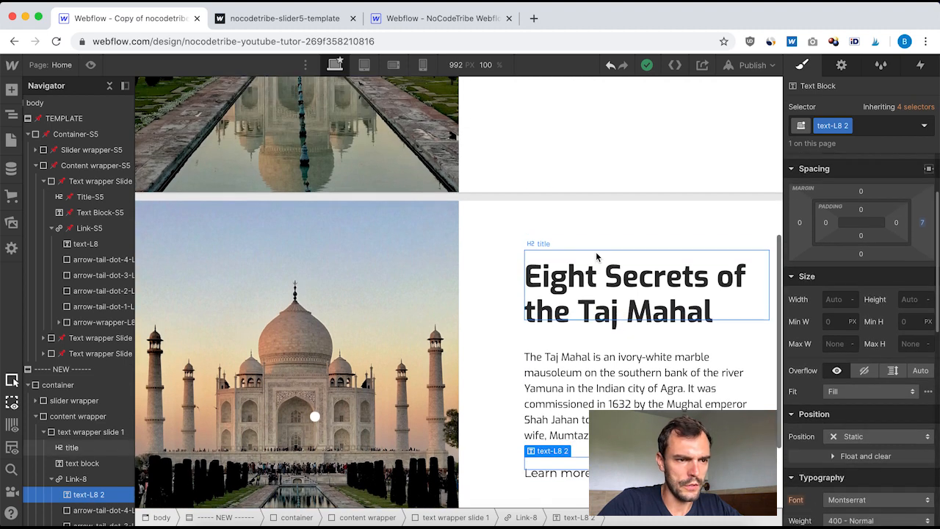
Match the new slide's "Learn more" text to the template's link text by setting weight 500 - Medium and size 16 px.
scroll(596, 251, "up", 4)
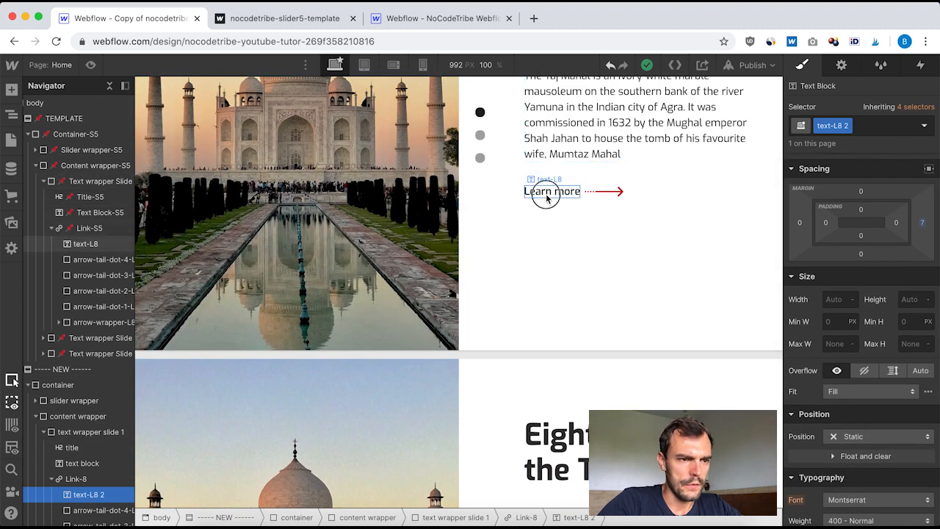
left_click(546, 197)
scroll(893, 372, "down", 4)
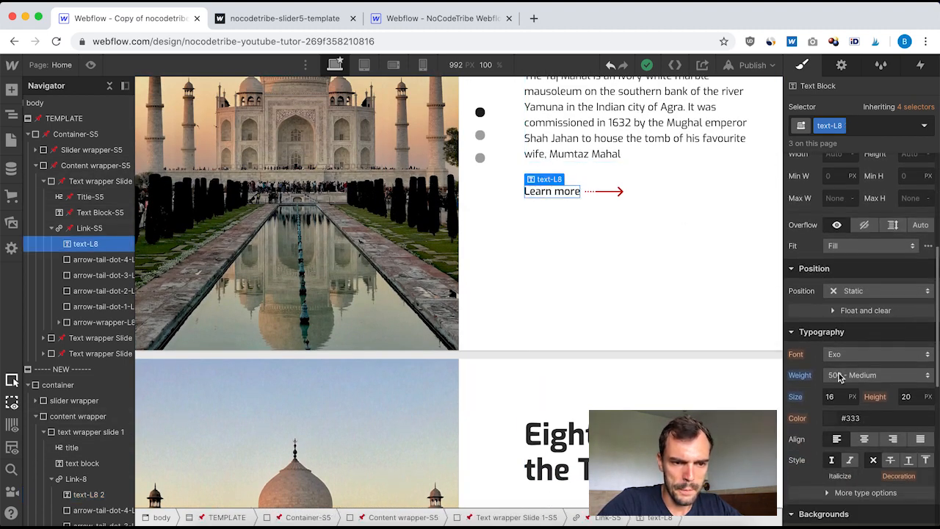
scroll(861, 325, "down", 2)
scroll(554, 350, "down", 5)
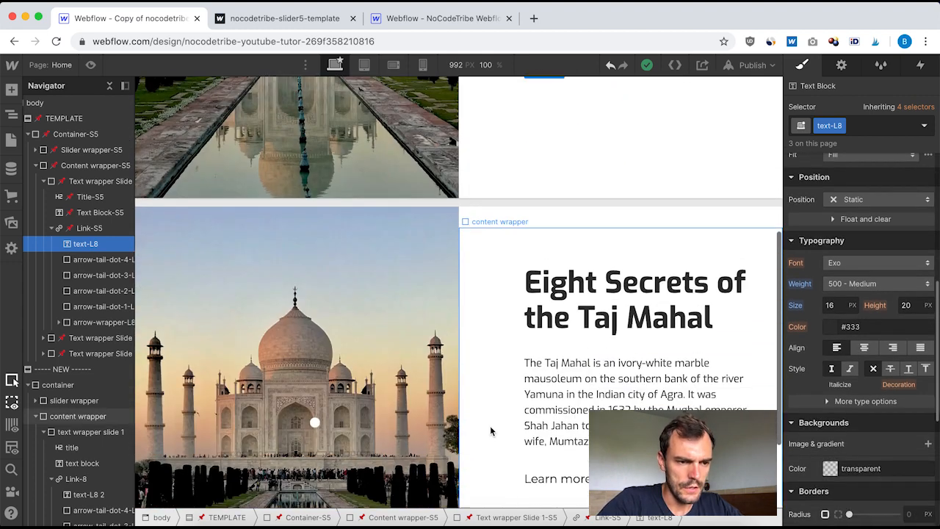
left_click(554, 350)
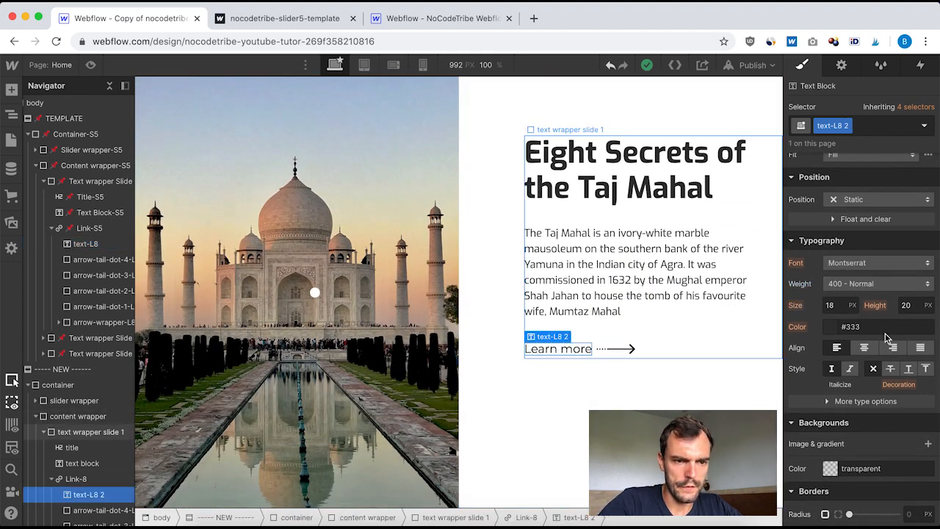
left_click(850, 285)
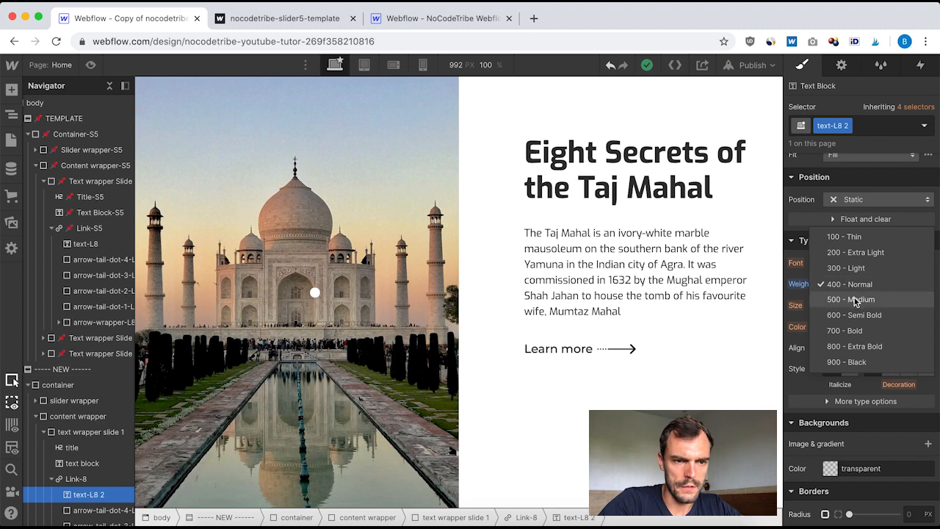
left_click(855, 298)
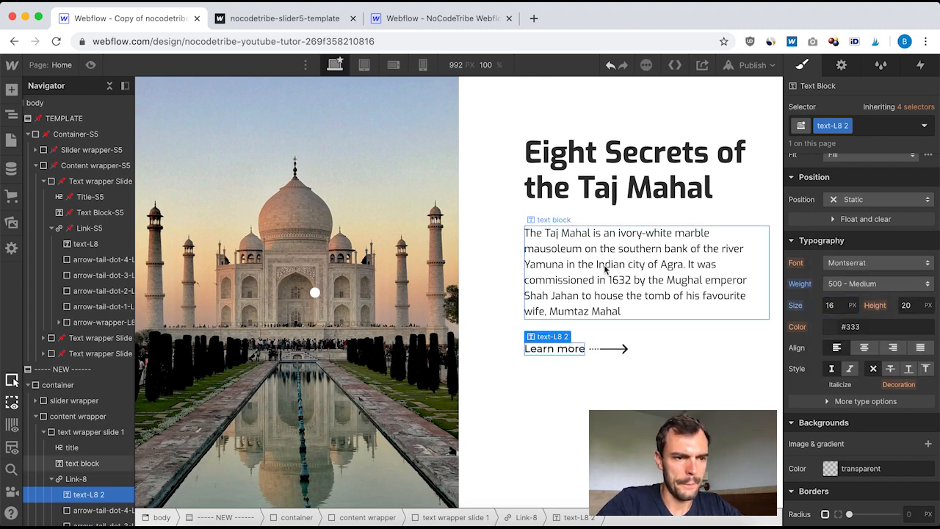
Compare the new slide's "Learn more" text with the paragraph above it and change the link text's font to Exo.
left_click(636, 264)
scroll(636, 265, "up", 3)
scroll(635, 265, "down", 2)
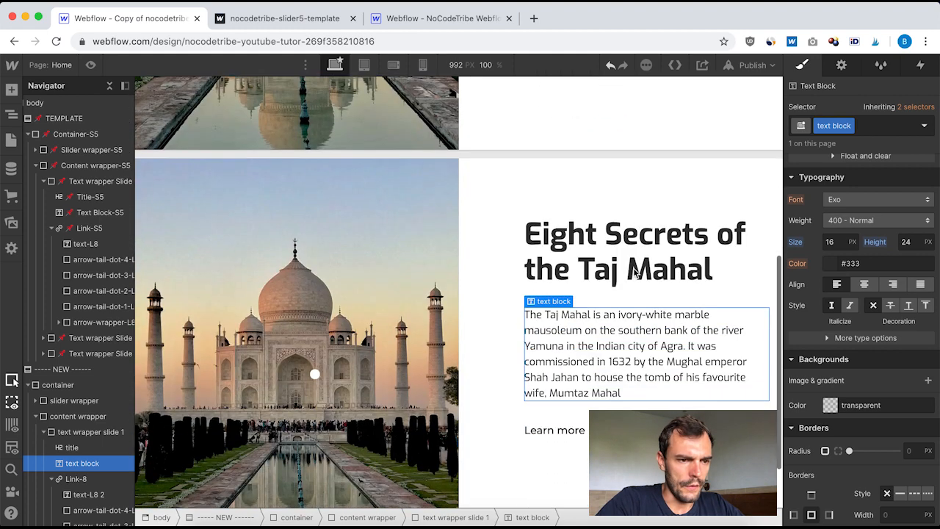
left_click(576, 430)
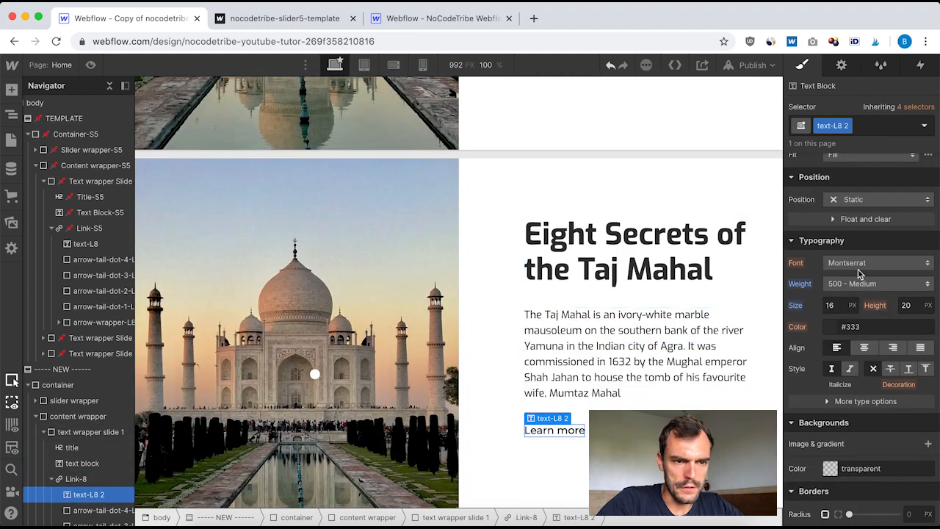
left_click(630, 372)
scroll(626, 316, "up", 1)
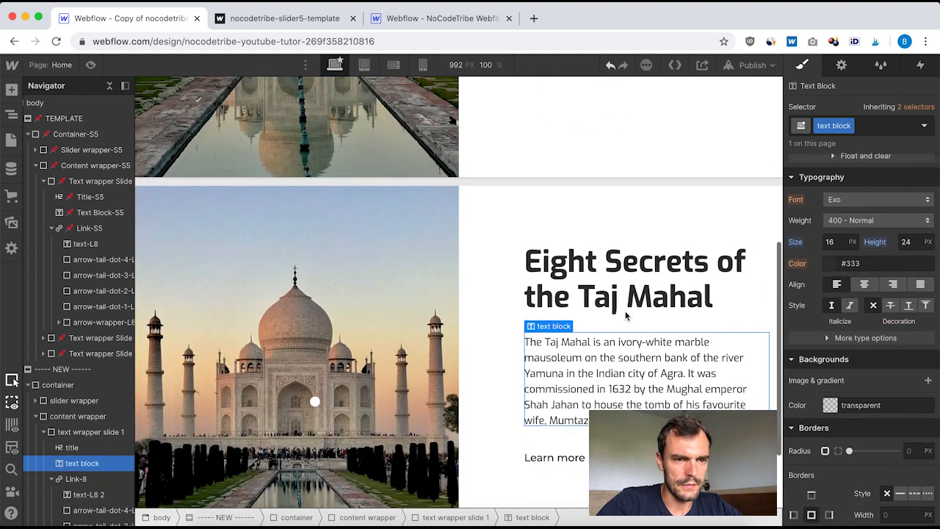
scroll(651, 347, "down", 3)
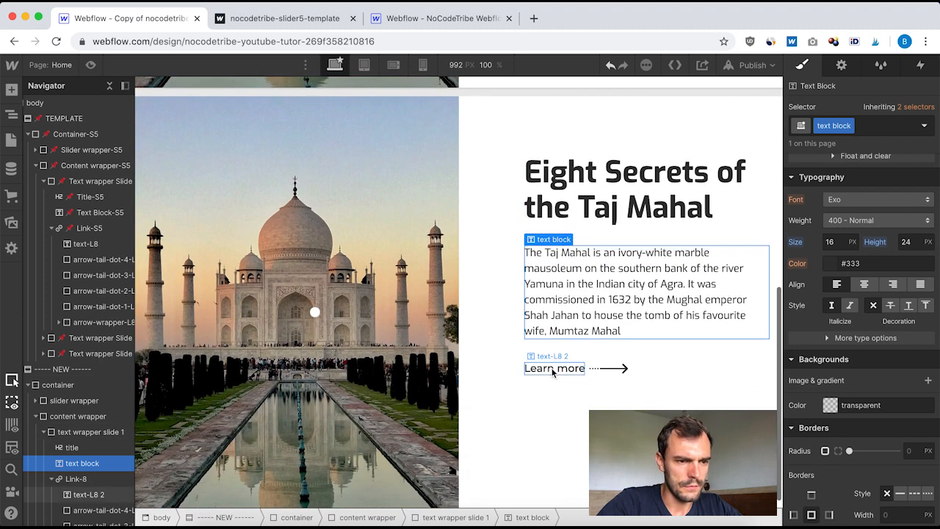
left_click(555, 368)
left_click(851, 264)
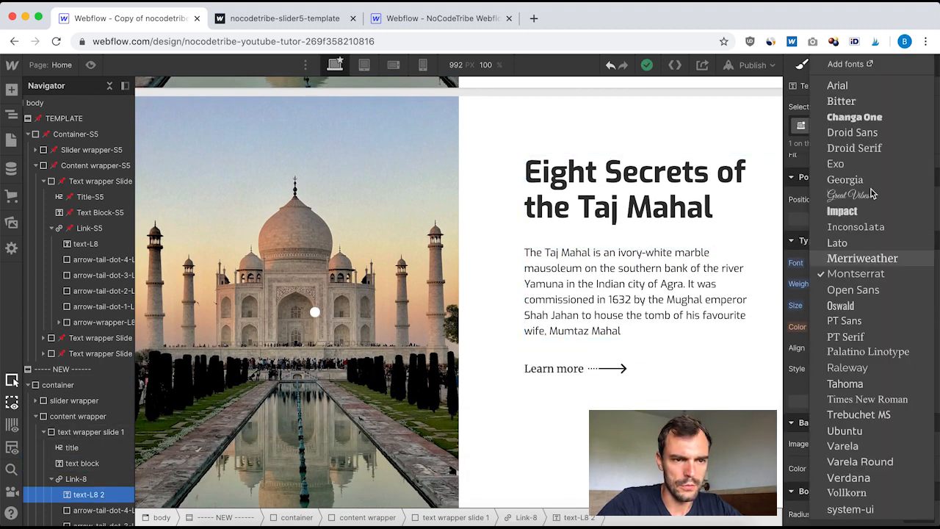
left_click(846, 166)
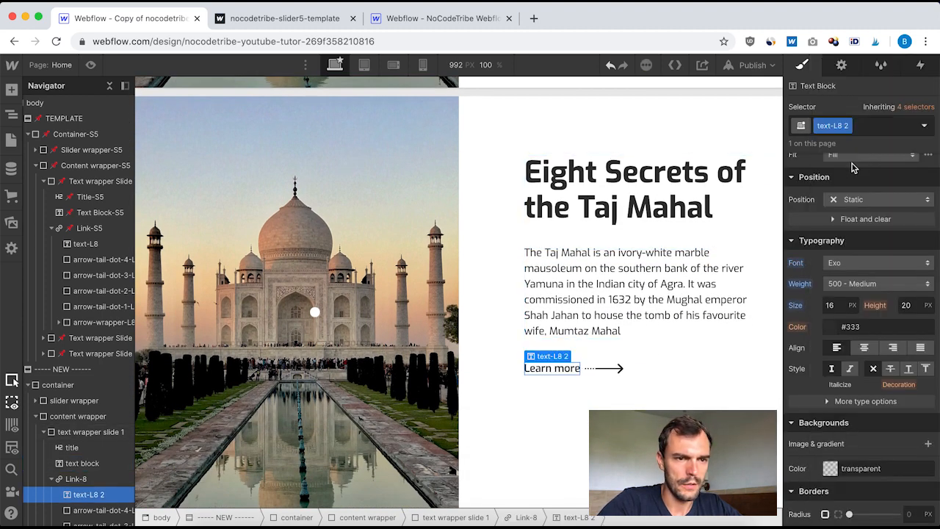
left_click(599, 276)
left_click(558, 371)
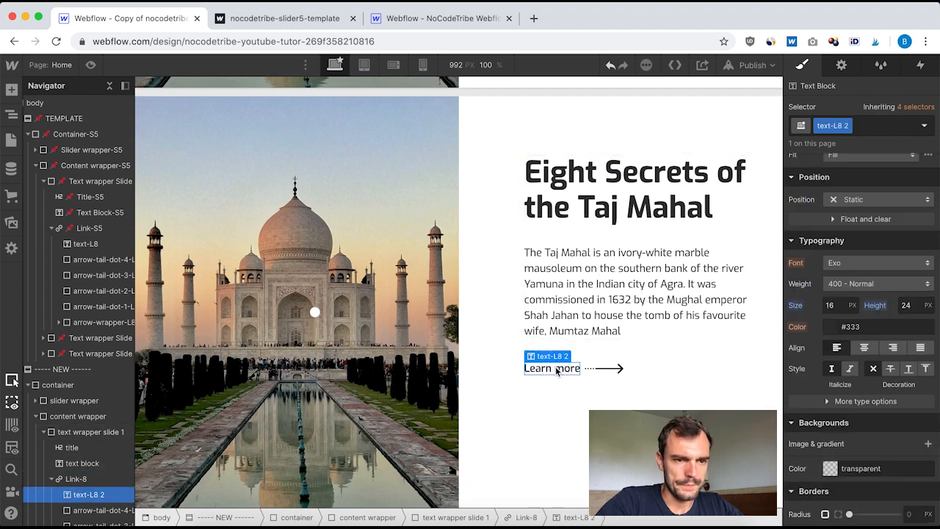
left_click(607, 320)
scroll(610, 352, "up", 1)
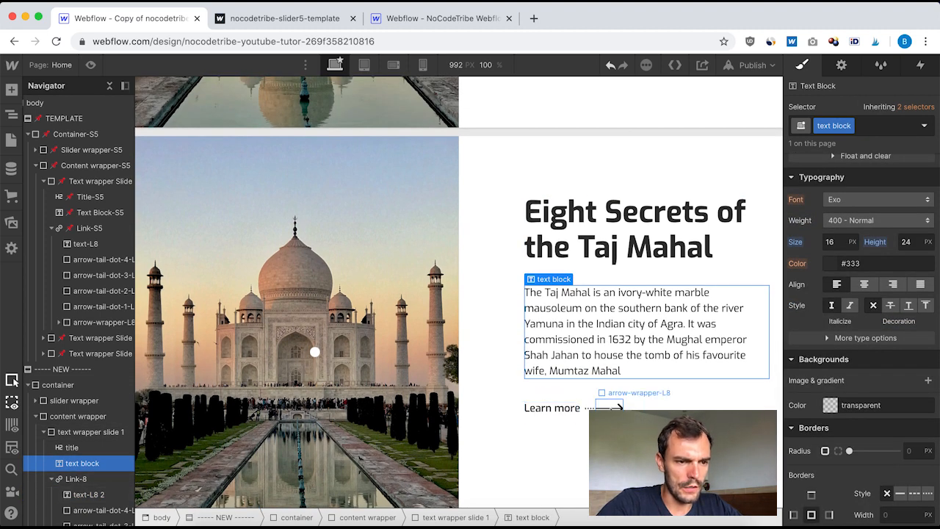
Replace the arrow head image in the new slide's link with the red arrow_head.svg asset.
left_click(620, 405)
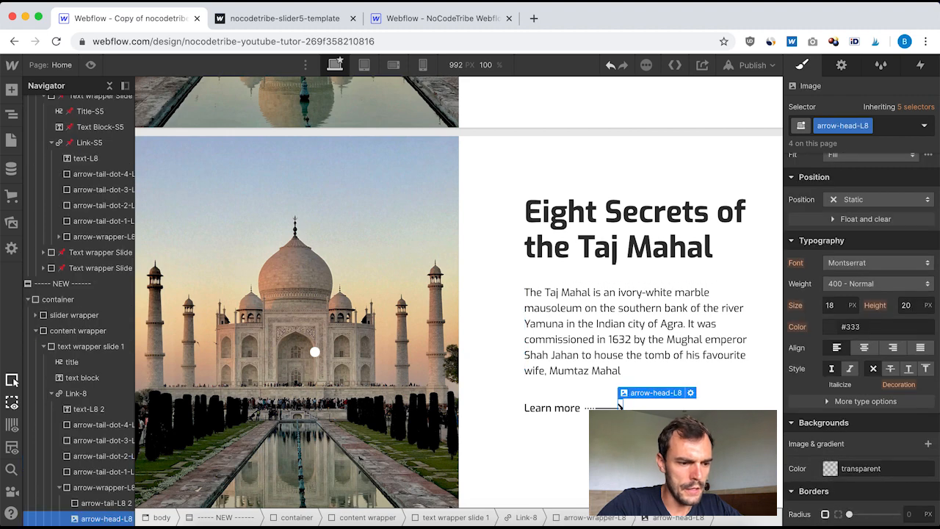
left_click(841, 65)
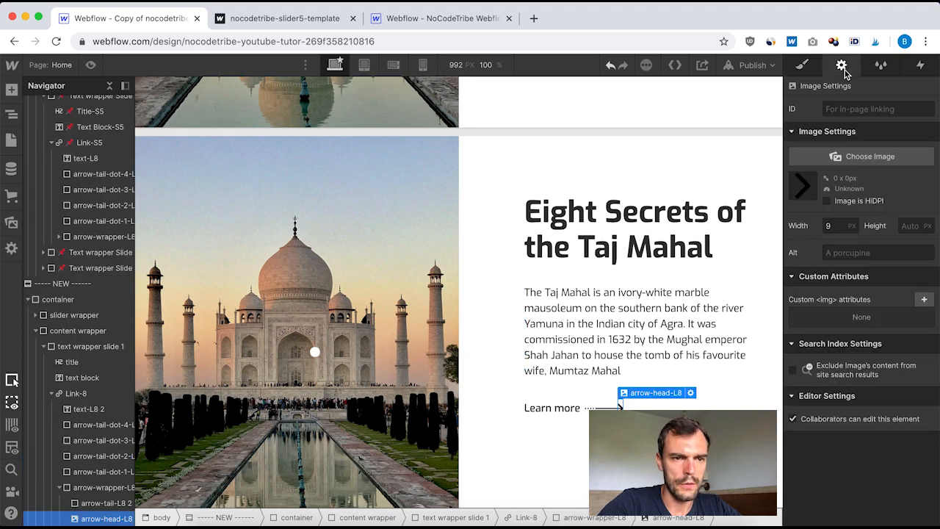
left_click(874, 159)
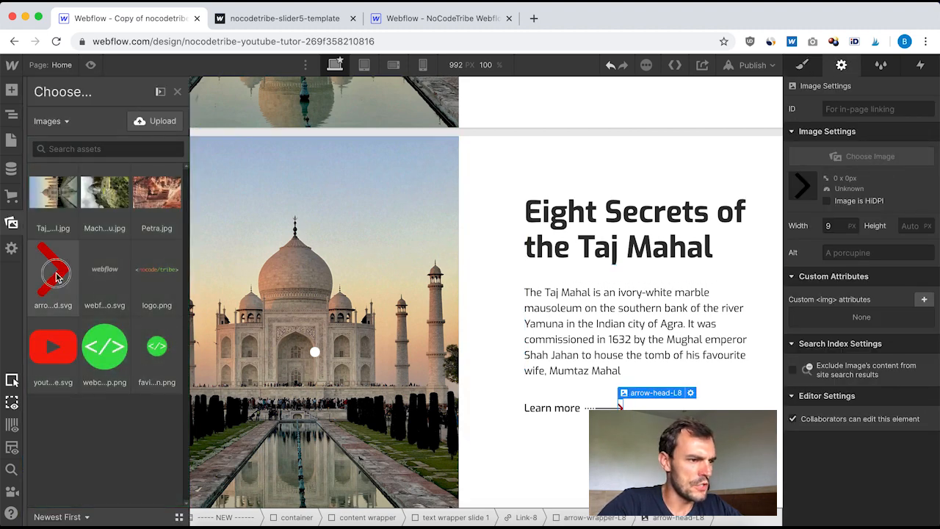
left_click(57, 276)
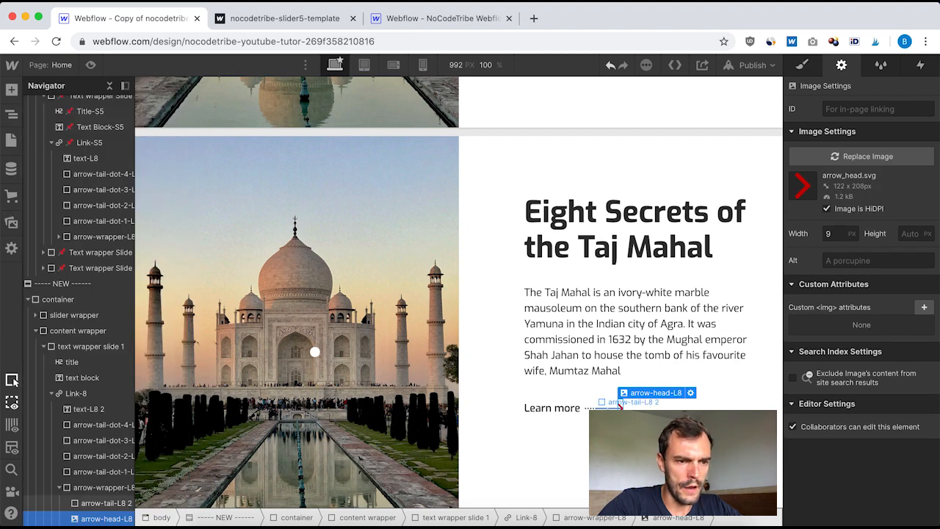
Try to recolour the new link's arrow tail background by sampling the red arrow head, using #d94c47.
left_click(616, 405)
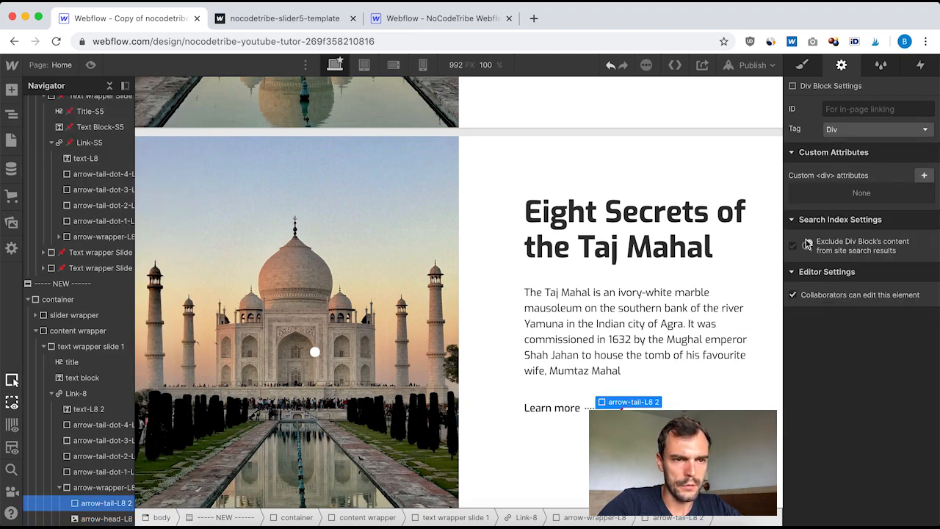
left_click(802, 66)
scroll(861, 406, "down", 15)
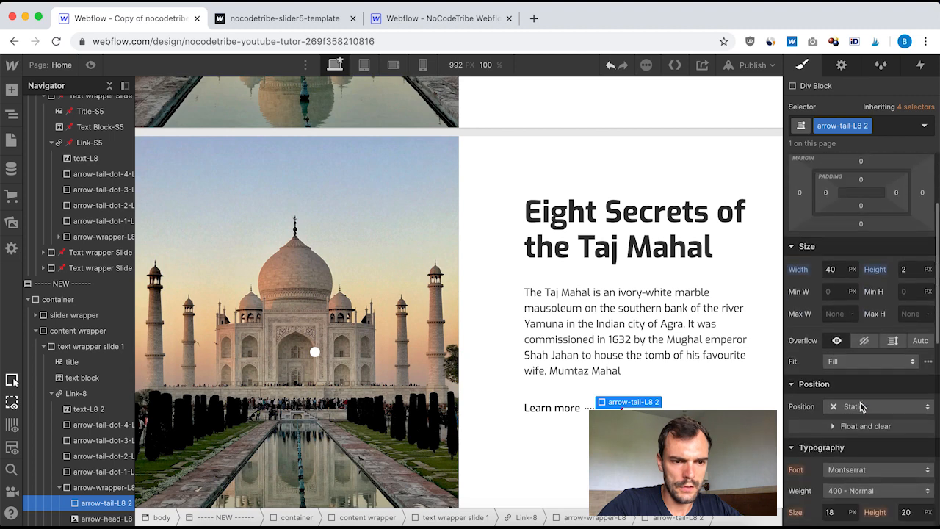
scroll(860, 402, "up", 3)
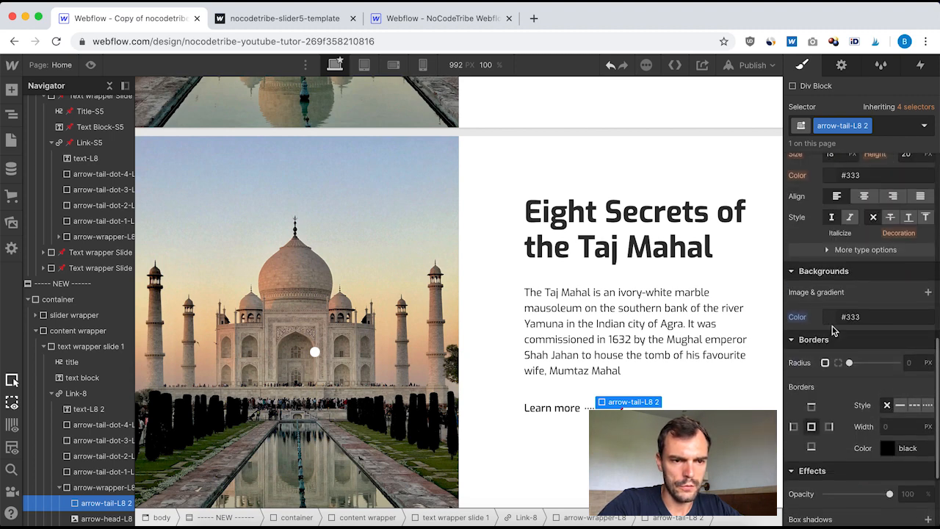
left_click(832, 318)
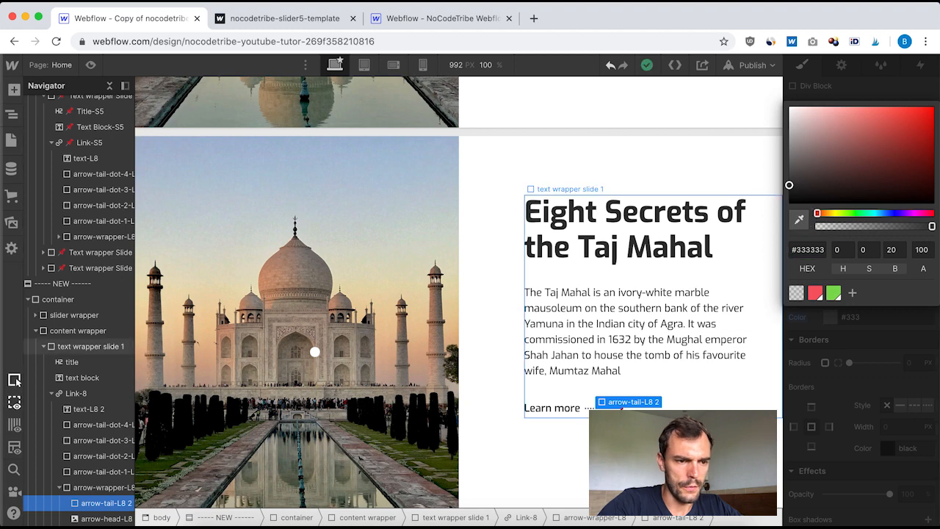
key("ctrl+alt+super+p")
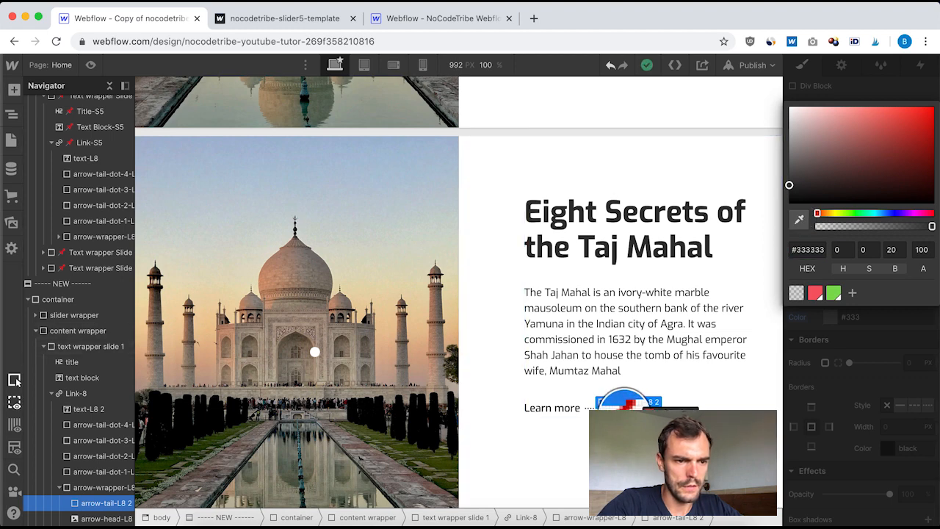
left_click(623, 403)
left_click(863, 318)
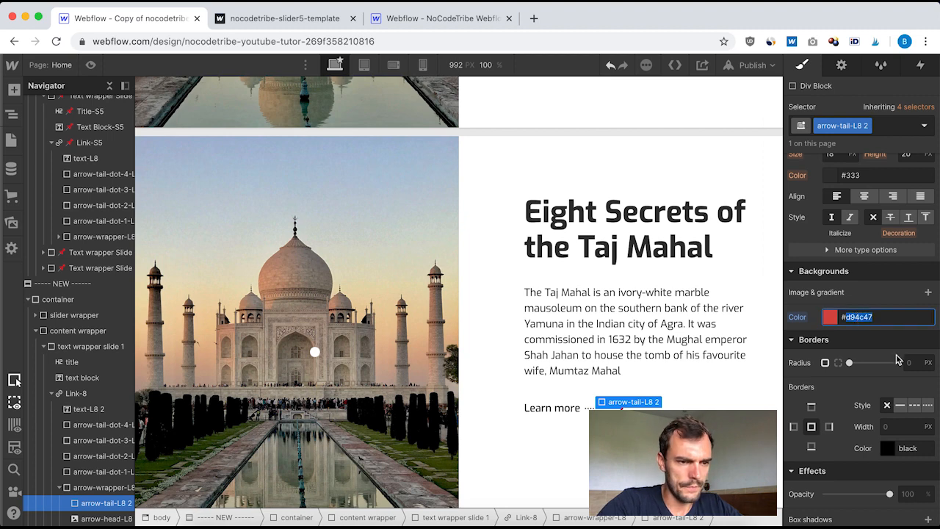
left_click(659, 318)
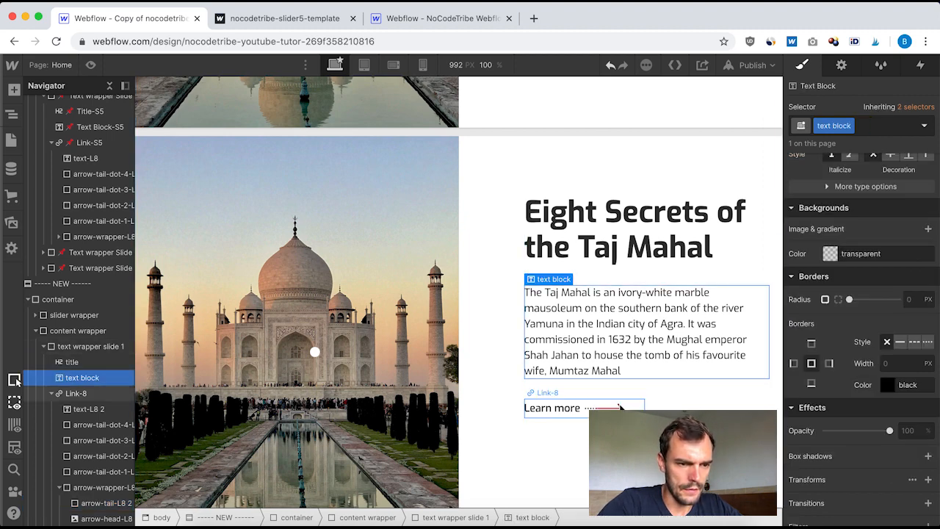
left_click(621, 404)
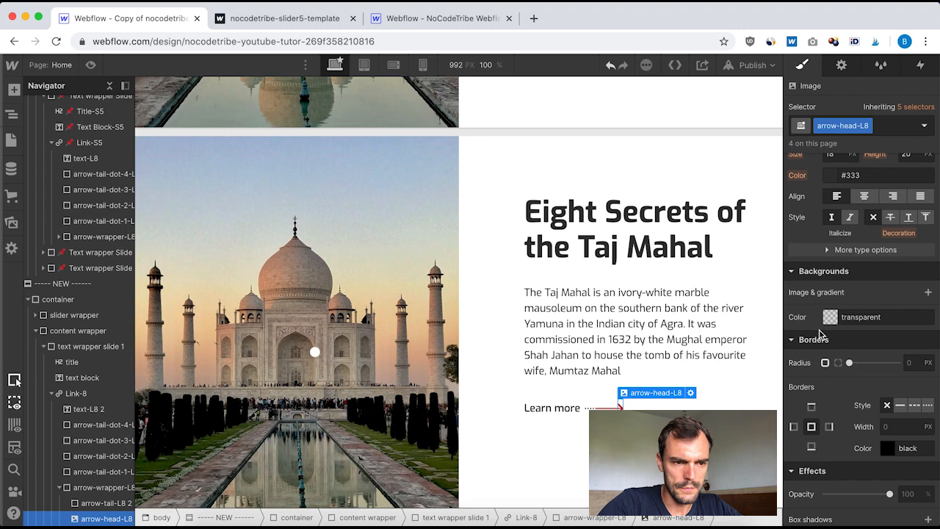
Resample the red arrow head to set the arrow tail's background colour to #cb0101, and select the hex code for copying.
left_click(611, 408)
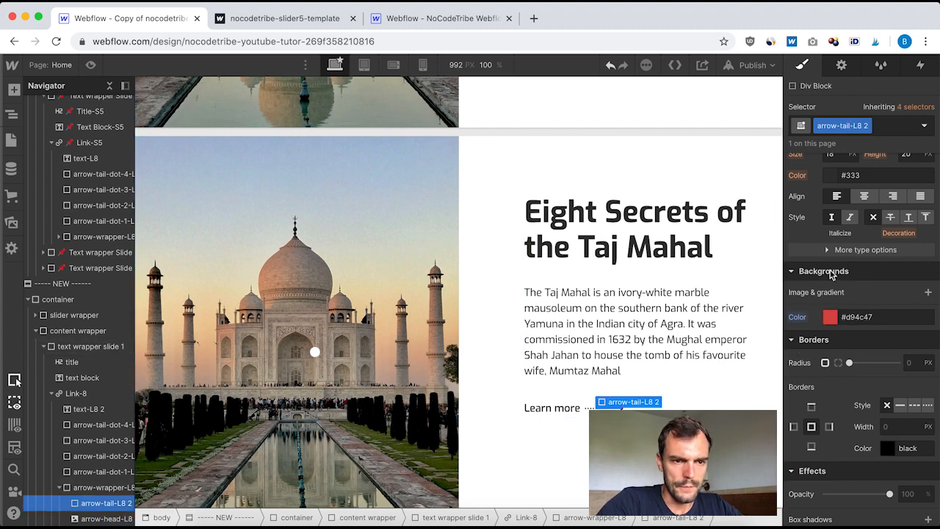
left_click(828, 318)
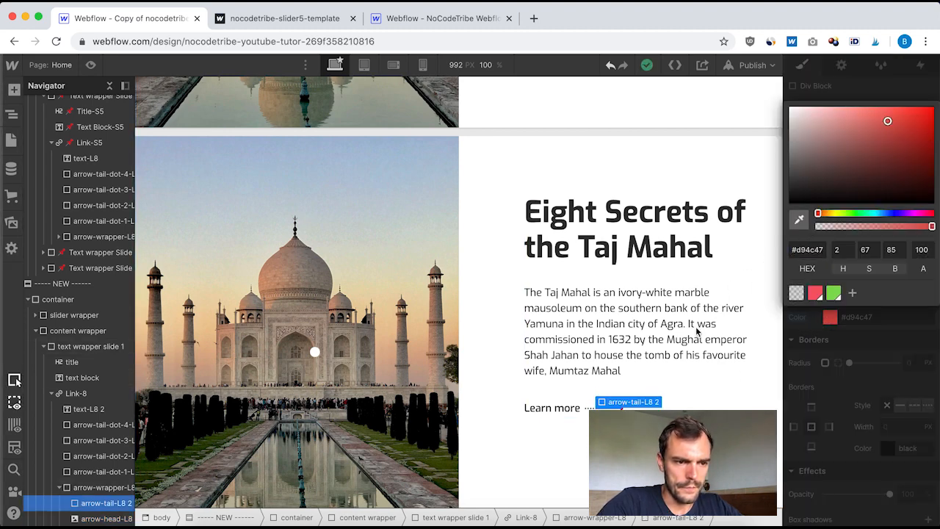
left_click(799, 220)
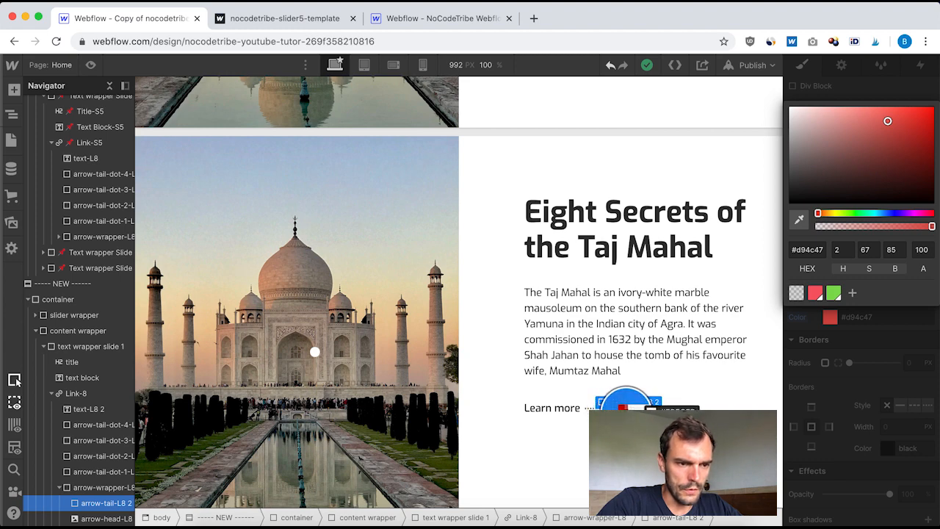
left_click(623, 402)
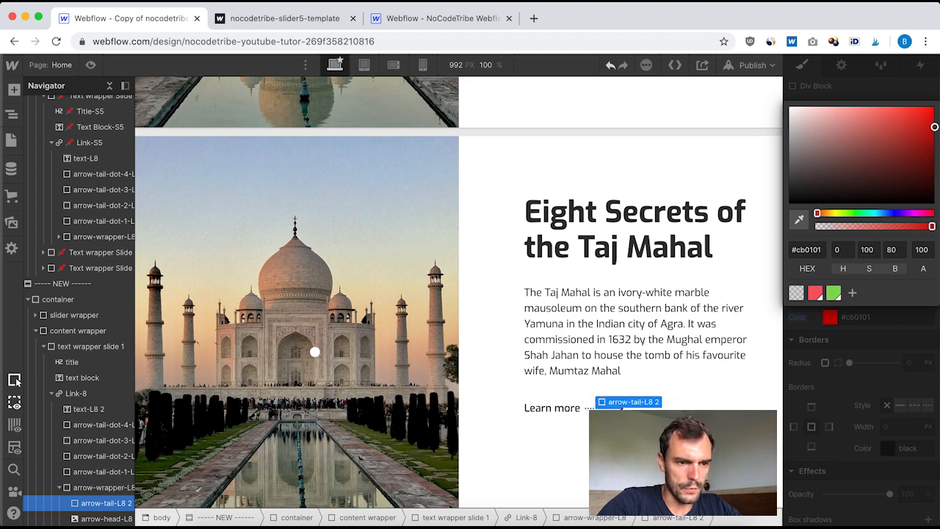
left_click(878, 335)
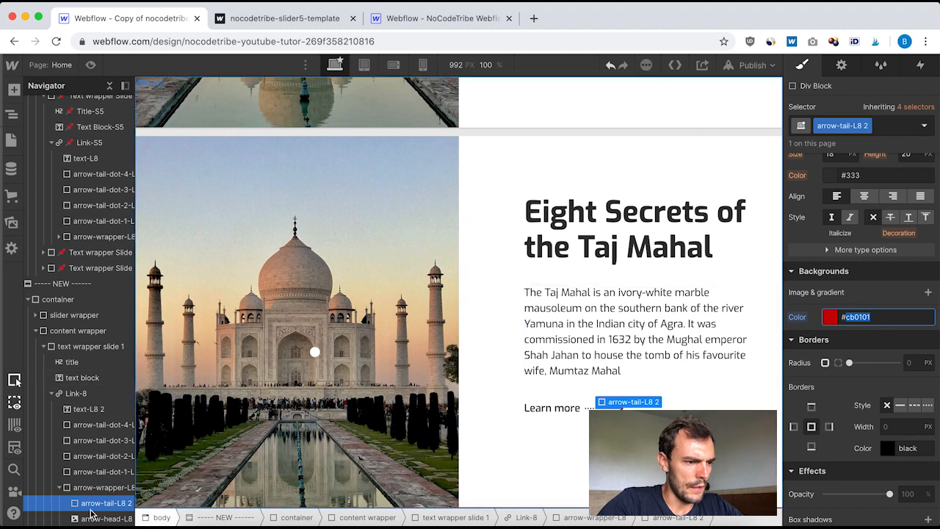
Set the background colour of all four arrow-tail dots in the new slide's link to #cb0101.
scroll(81, 410, "right", 1)
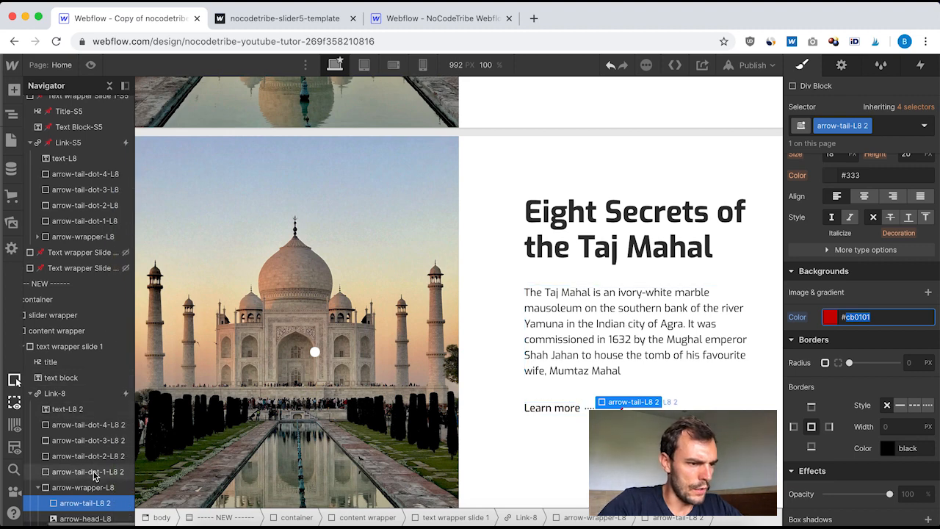
left_click(87, 424)
double_click(851, 316)
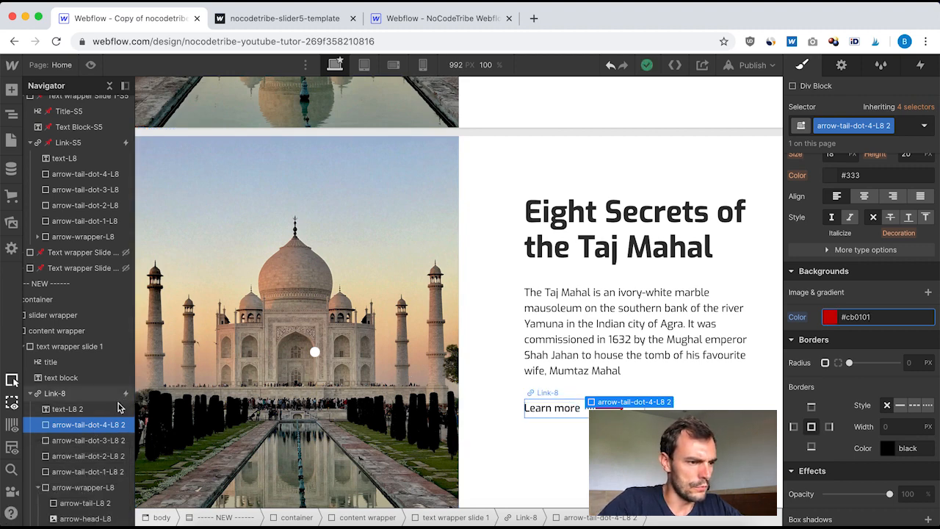
left_click(96, 443)
left_click(97, 442)
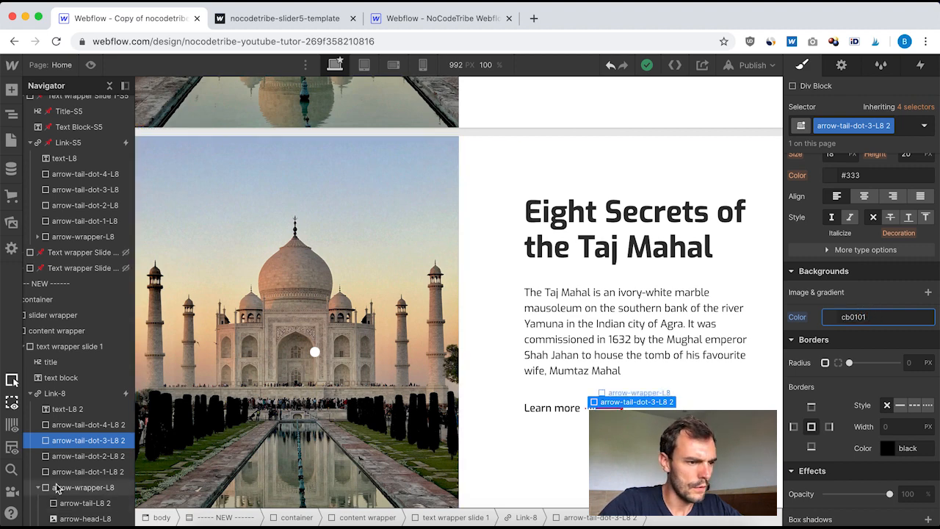
left_click(88, 455)
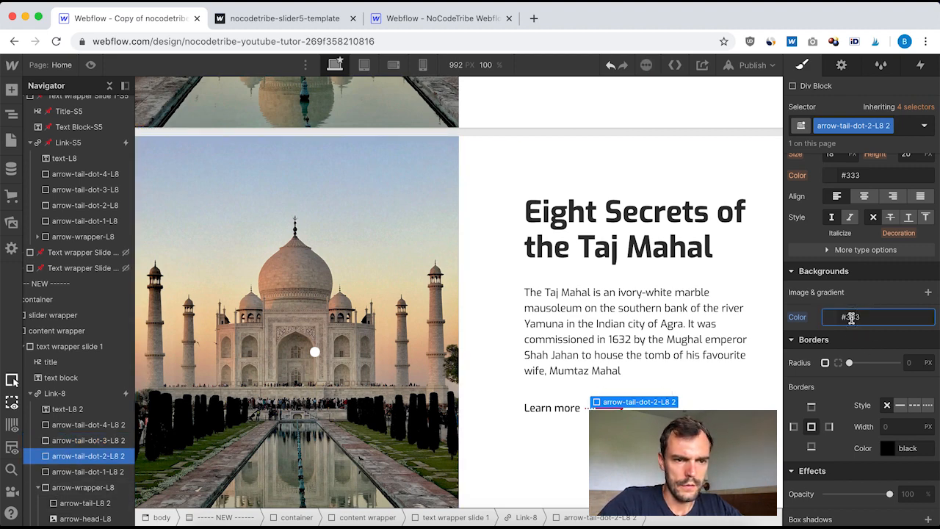
left_click(84, 471)
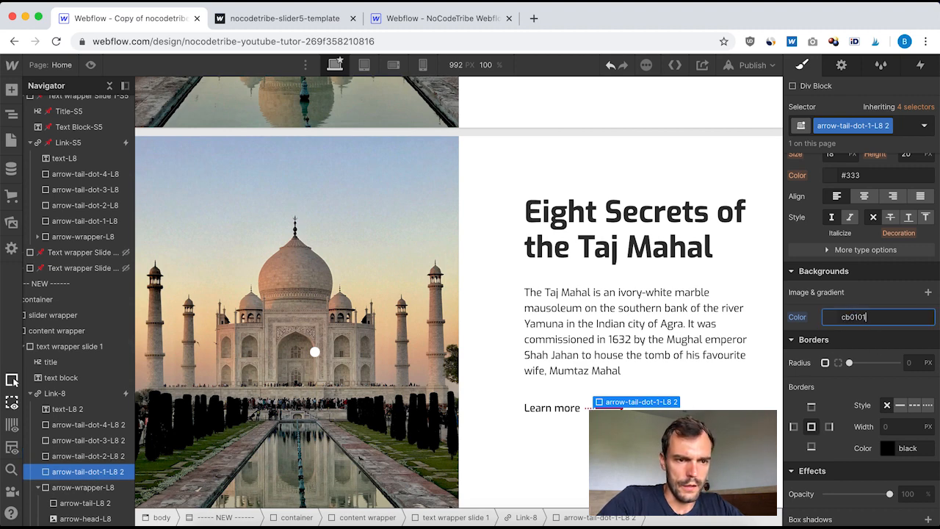
key("Return")
left_click(608, 325)
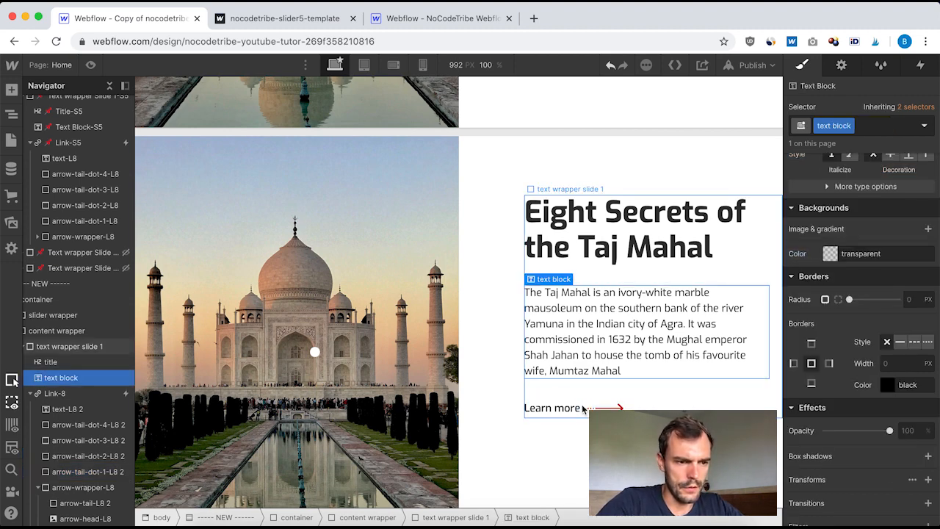
Compare the new slide's arrow link with the template slider above, then select the new slide nav and compare its placement.
scroll(638, 317, "up", 3)
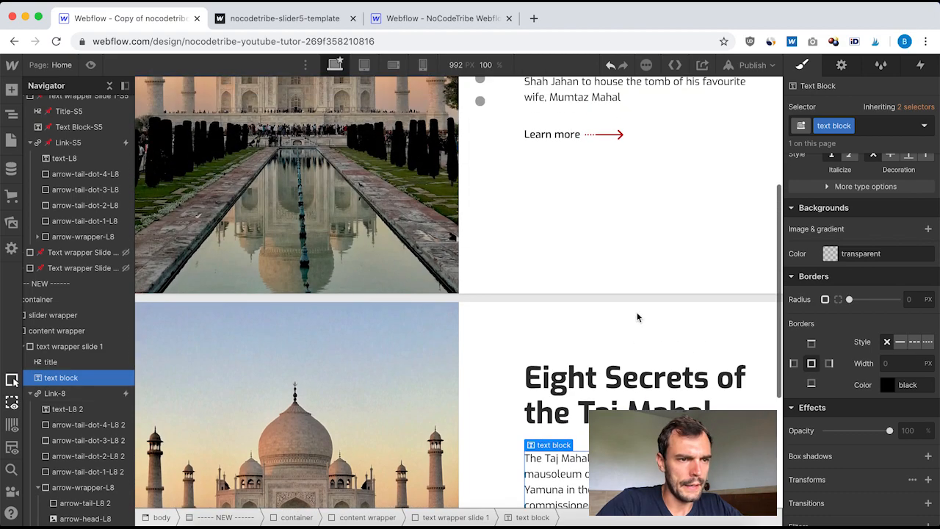
scroll(638, 317, "down", 3)
scroll(567, 302, "up", 7)
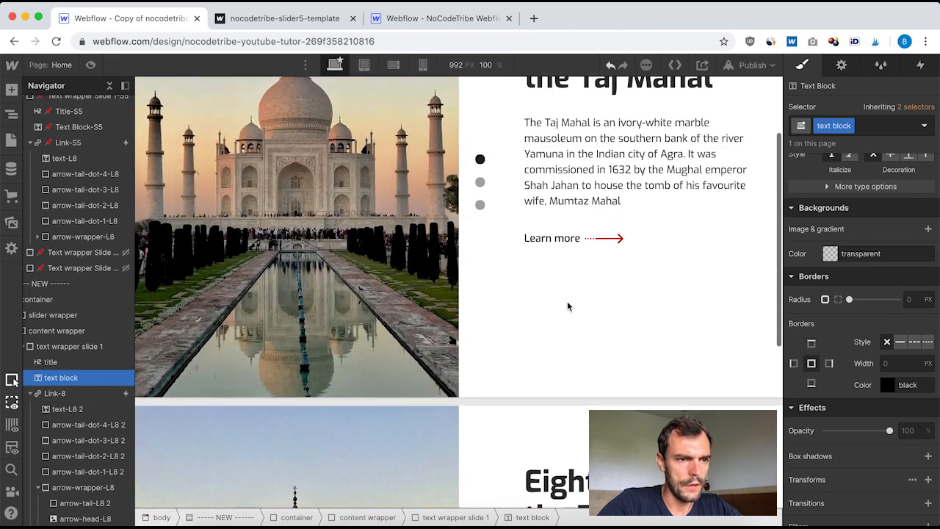
scroll(567, 306, "down", 4)
scroll(567, 306, "down", 3)
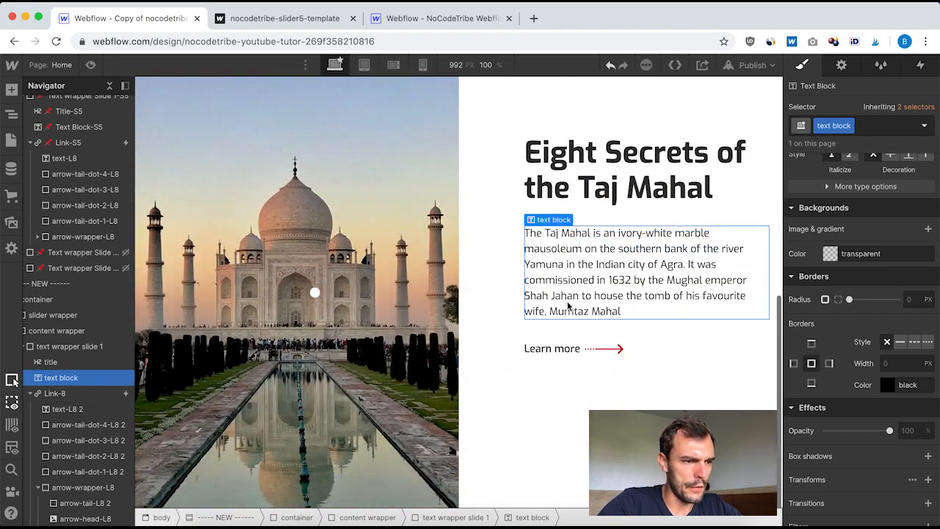
left_click(313, 263)
scroll(328, 324, "up", 2)
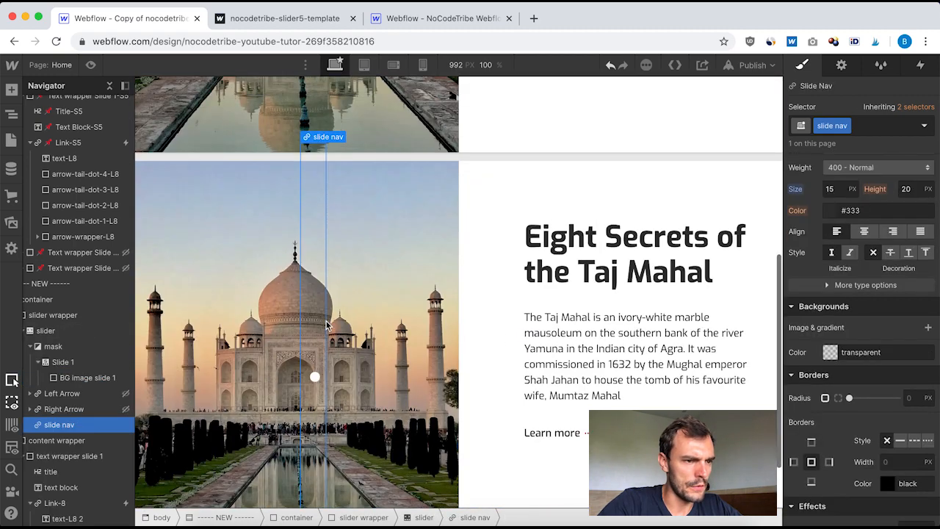
scroll(328, 324, "down", 3)
scroll(327, 325, "up", 1)
scroll(323, 317, "down", 3)
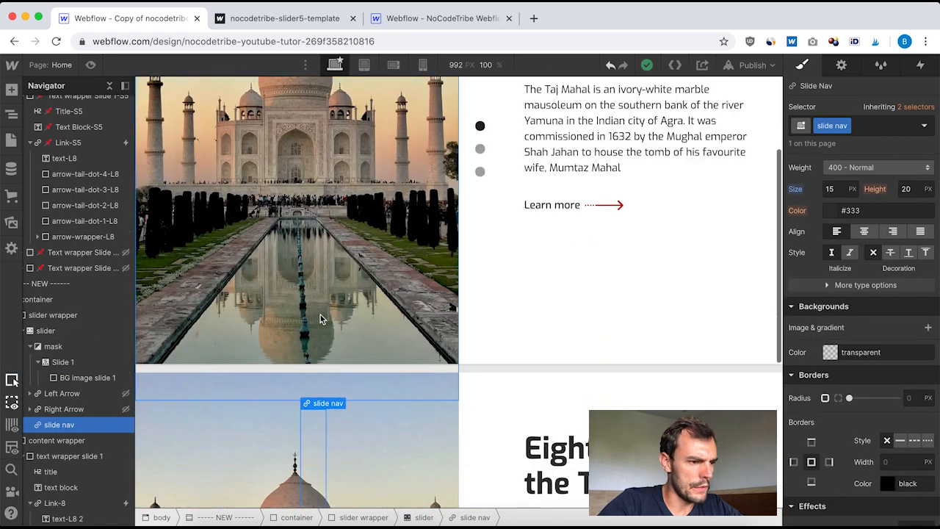
scroll(323, 318, "up", 4)
scroll(844, 294, "up", 5)
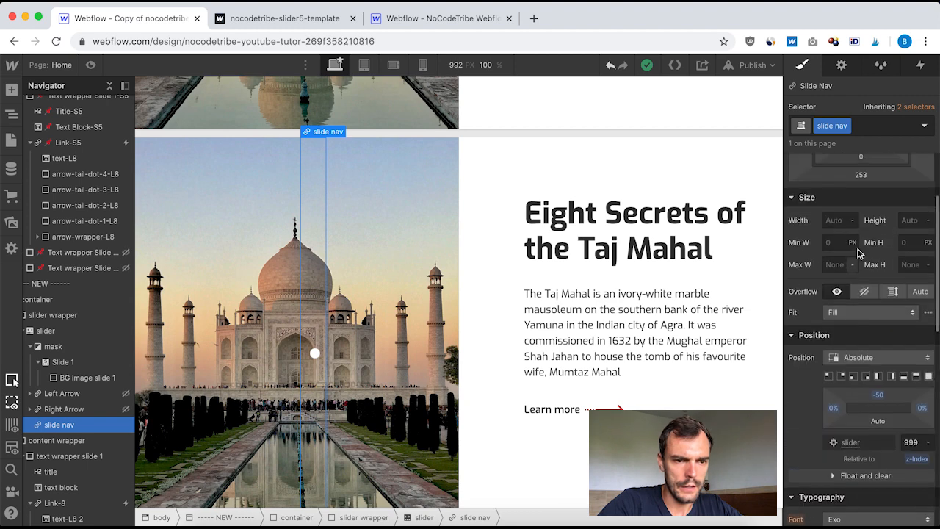
Anchor the slide nav to the slider's top edge with the position preset and set its top offset to -50 px.
scroll(855, 405, "down", 2)
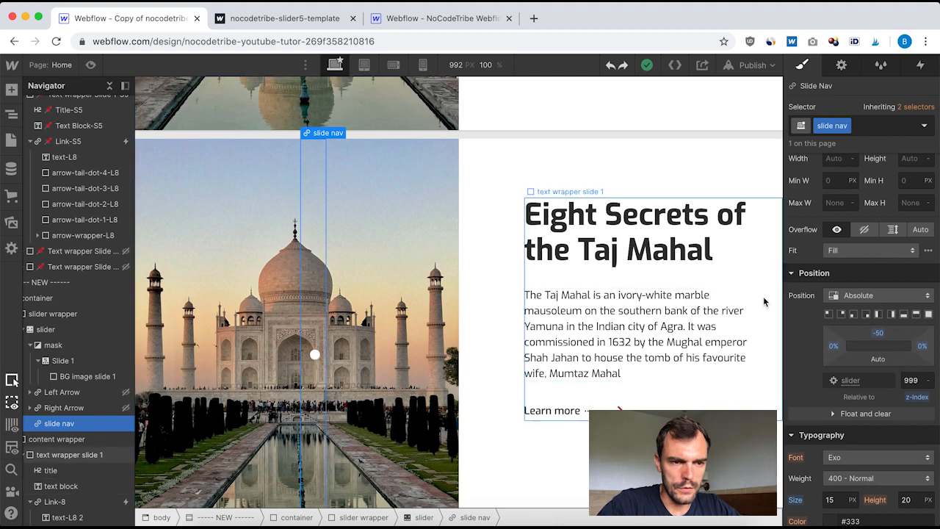
left_click(916, 314)
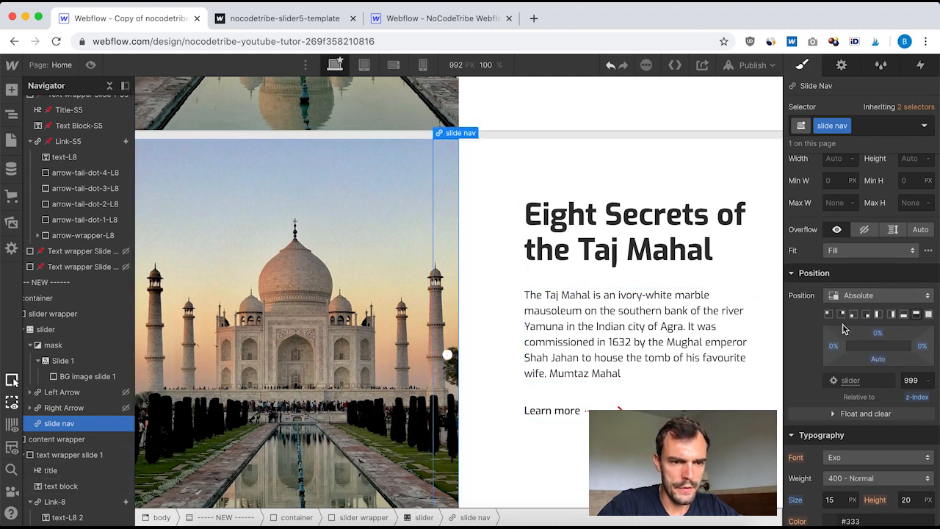
left_click(877, 336)
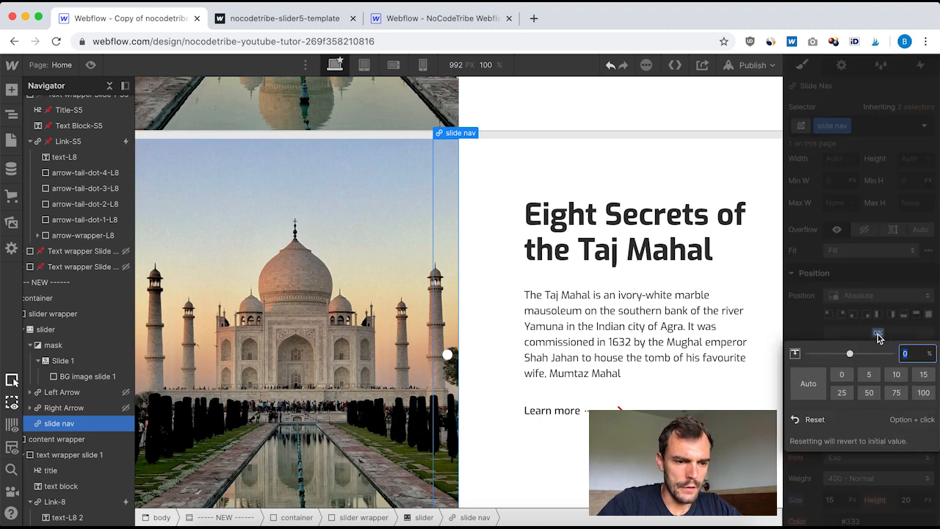
type("-50")
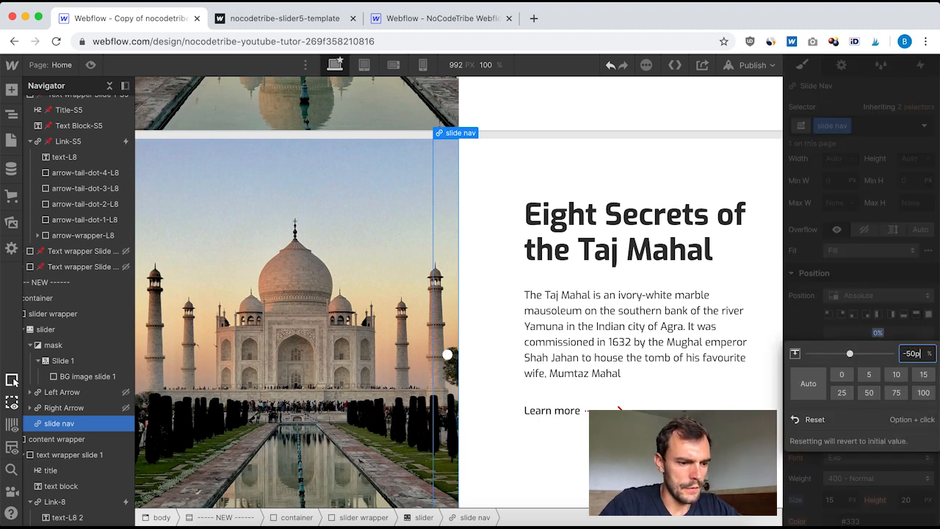
key("Return")
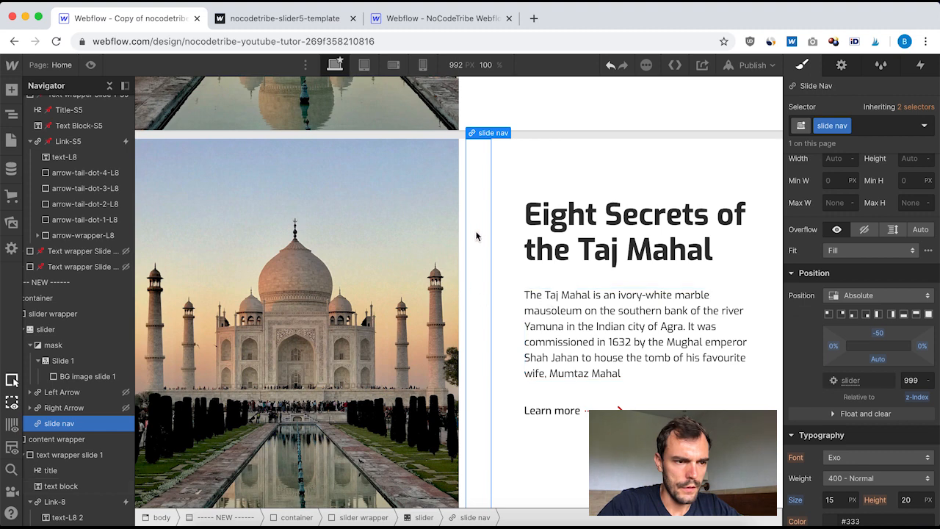
Enable inverted colors for the new slide nav and compare its dots with those of the template slider.
scroll(524, 324, "up", 1)
scroll(524, 325, "down", 2)
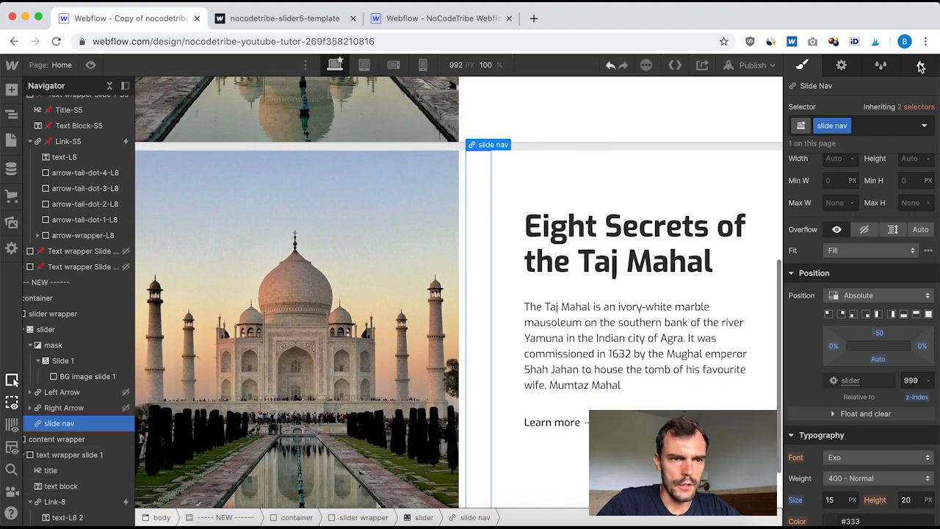
left_click(840, 65)
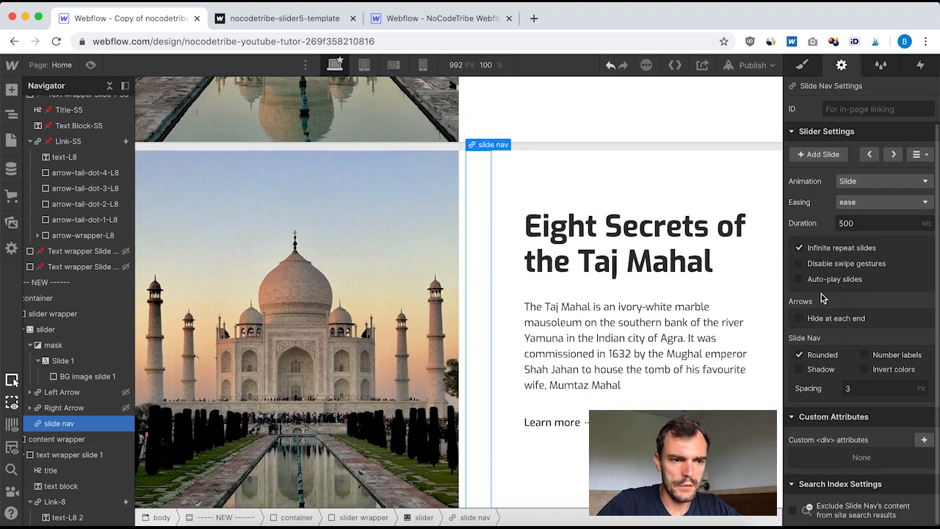
left_click(866, 369)
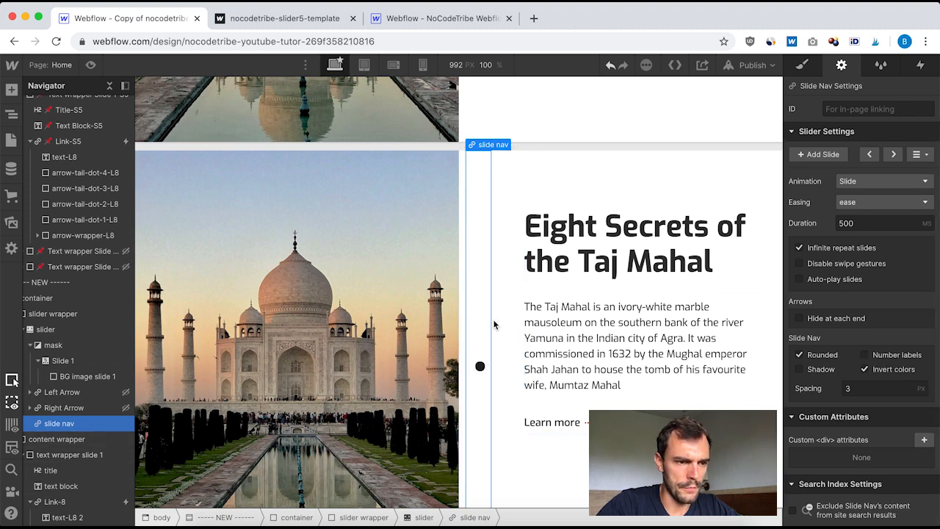
scroll(562, 311, "up", 3)
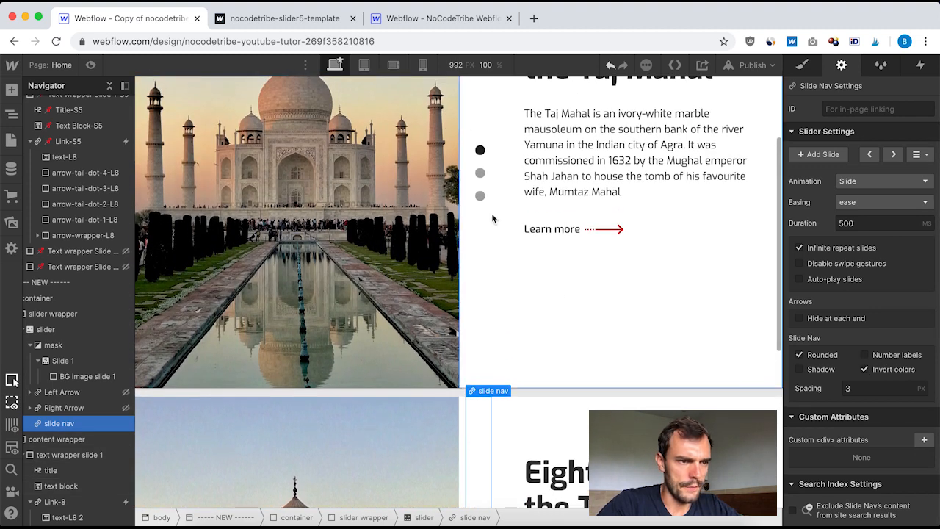
scroll(491, 294, "down", 5)
scroll(487, 327, "down", 3)
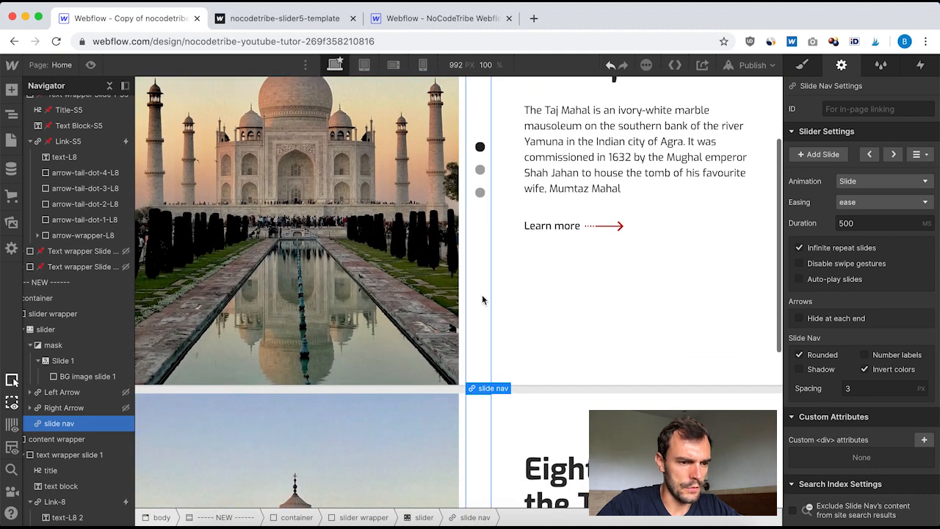
scroll(485, 312, "up", 5)
scroll(482, 299, "down", 1)
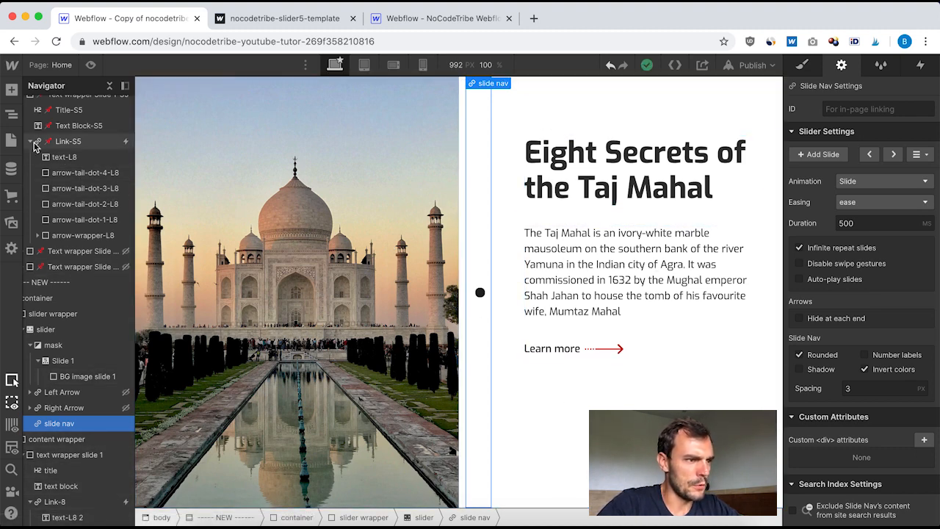
Collapse the template link, content wrapper and Slide 1 in the element tree, and add a second slide to the new slider.
left_click(30, 142)
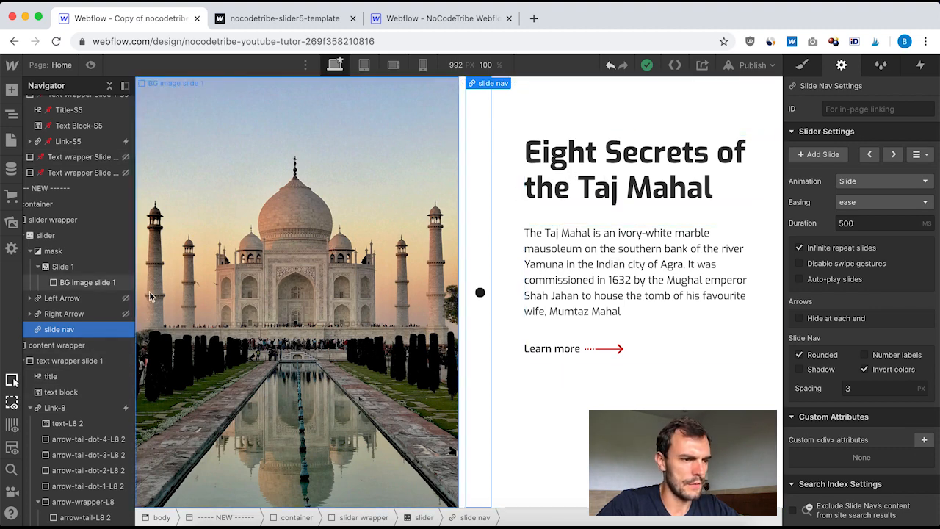
scroll(74, 297, "left", 3)
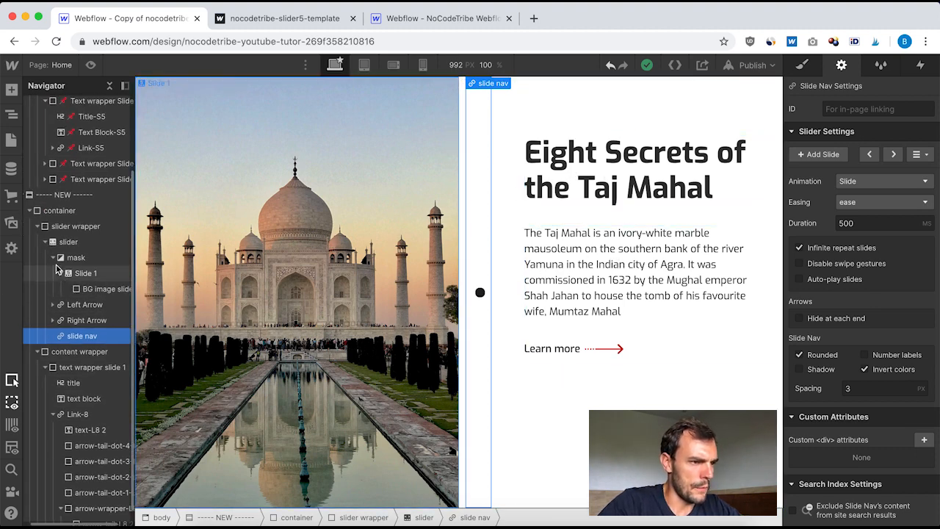
left_click(46, 370)
left_click(37, 352)
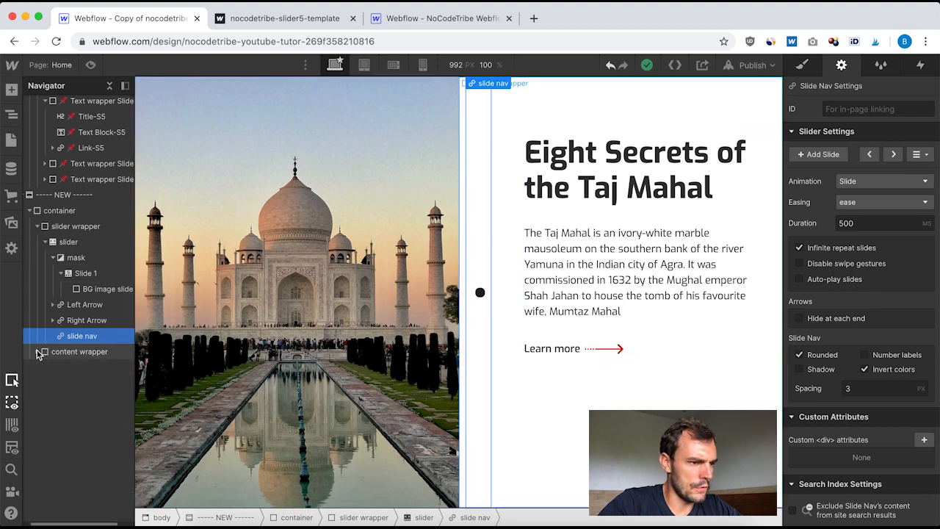
left_click(87, 273)
left_click(62, 273)
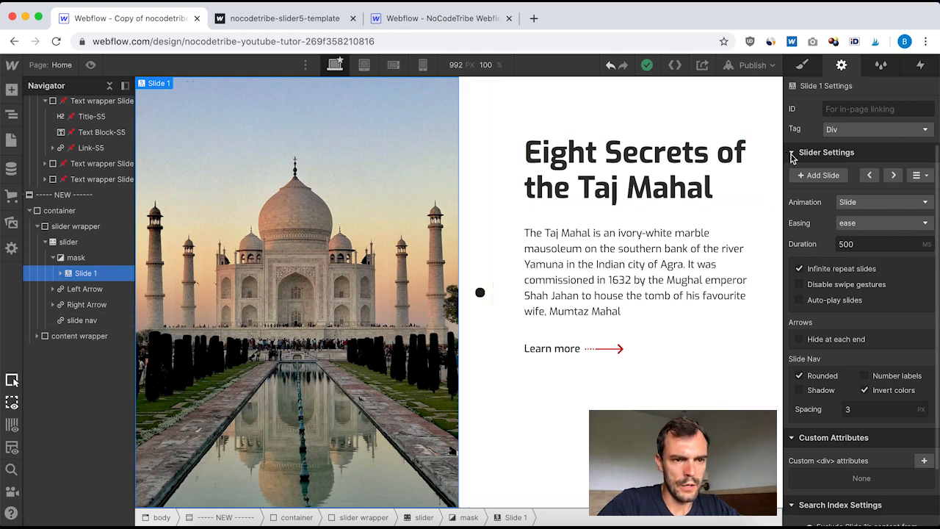
left_click(822, 176)
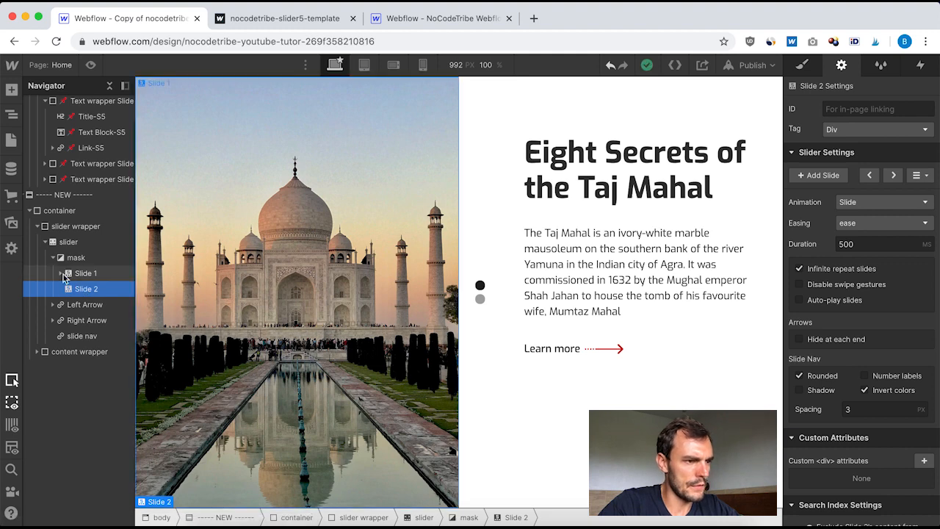
Copy the BG image slide 1 block from Slide 1 into Slide 2 and select the copy.
left_click(62, 273)
left_click(88, 289)
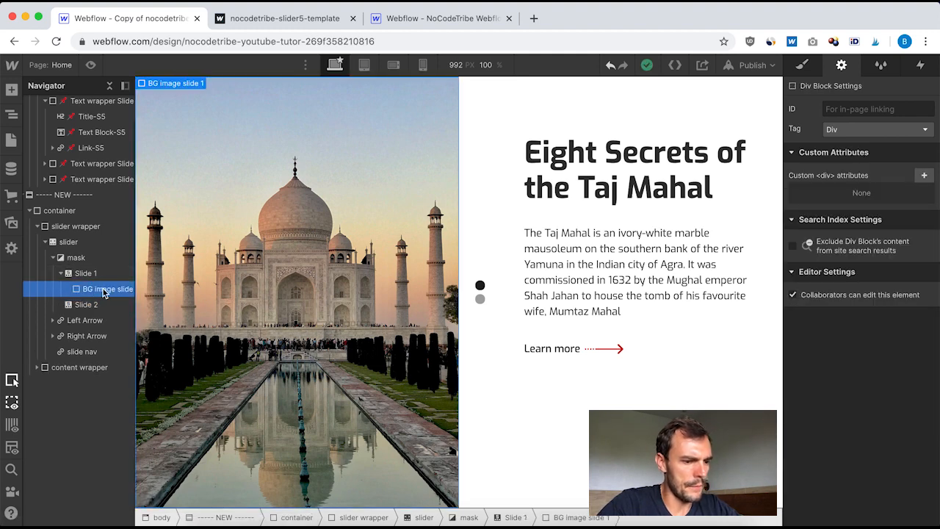
left_click(93, 307)
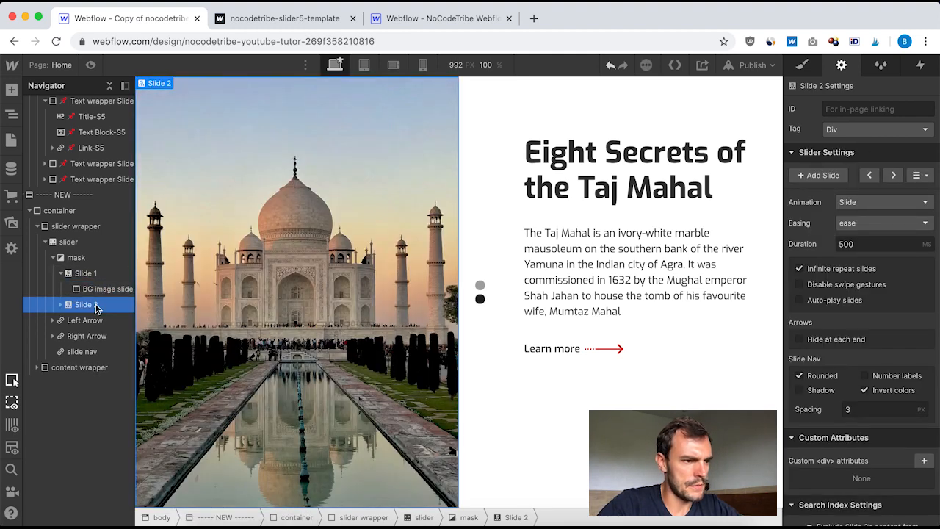
left_click(61, 304)
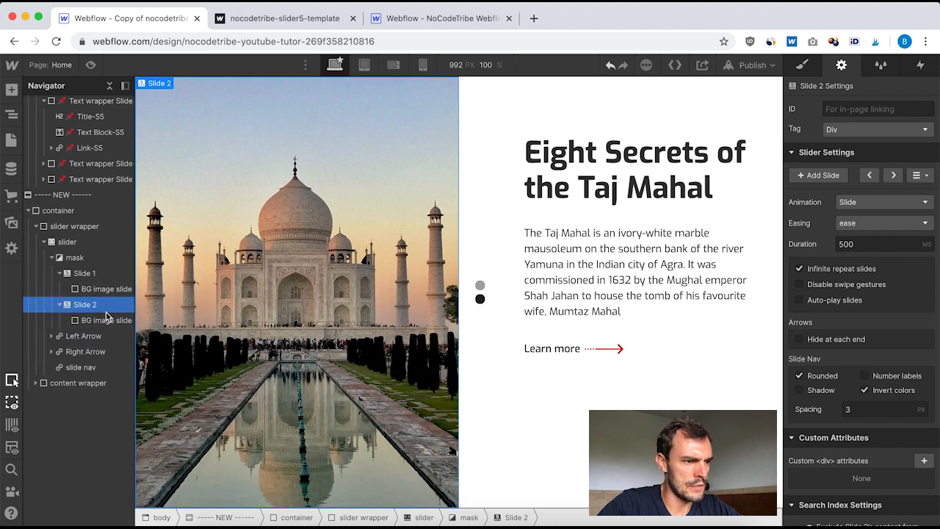
left_click(75, 322)
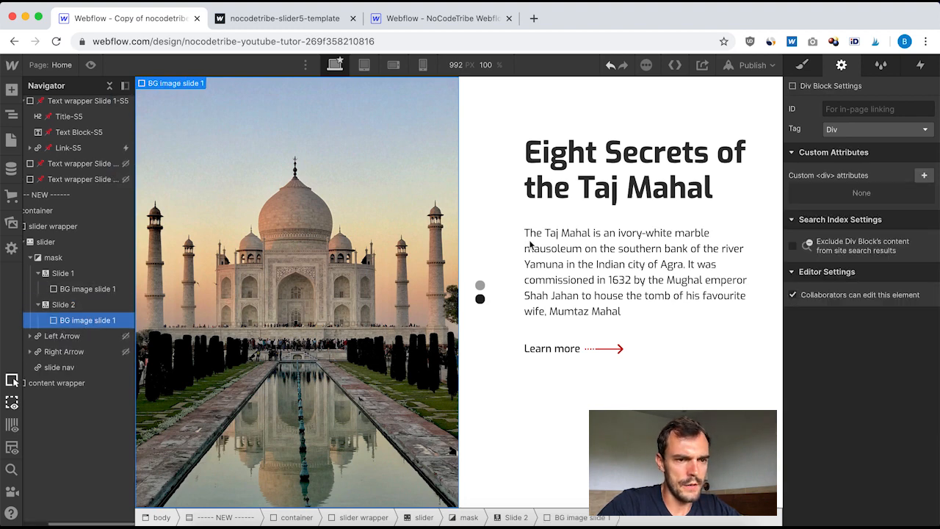
Duplicate the BG image slide 1 class on Slide 2's background block and name the new class BG image slide 2.
left_click(801, 66)
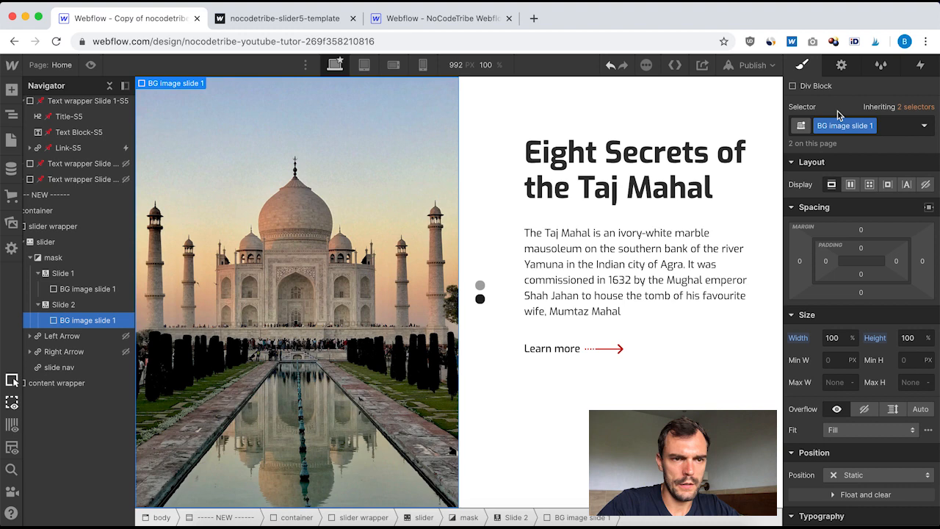
left_click(872, 125)
left_click(852, 160)
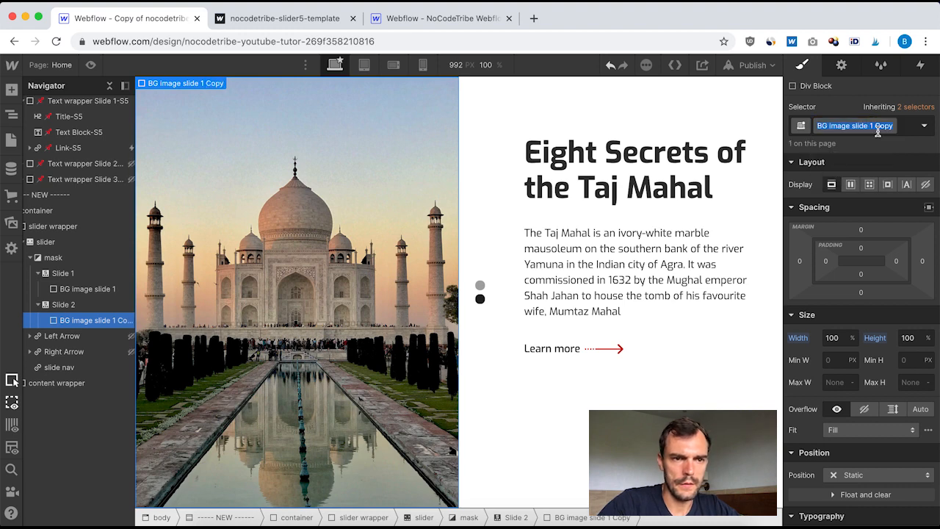
key("BackSpace")
key("BackSpace")
key("BackSpace")
key("BackSpace")
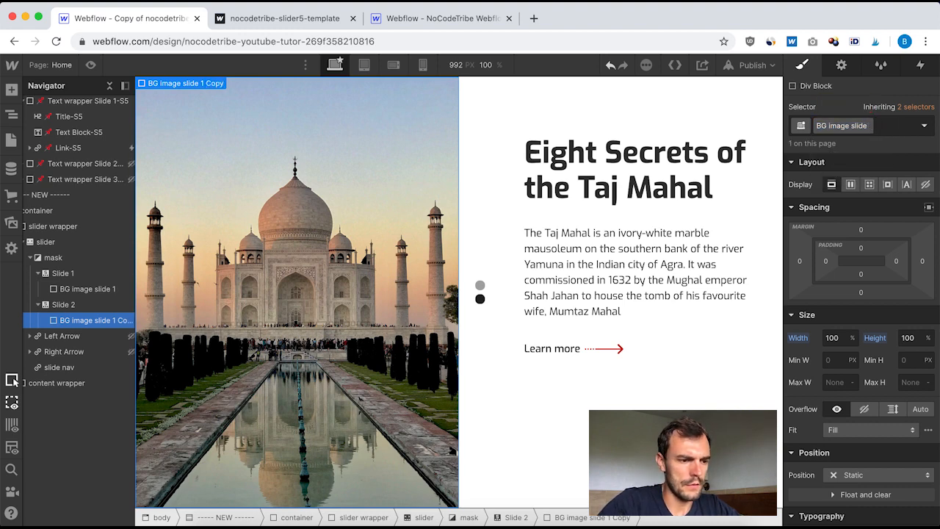
type("2")
key("Return")
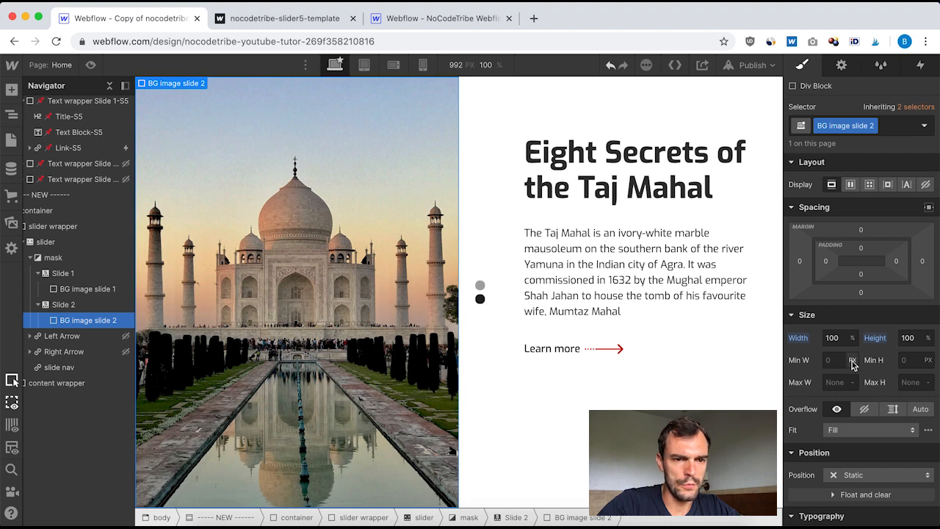
Replace the background image of BG image slide 2 with Machu_Picchu.jpg.
scroll(852, 365, "down", 10)
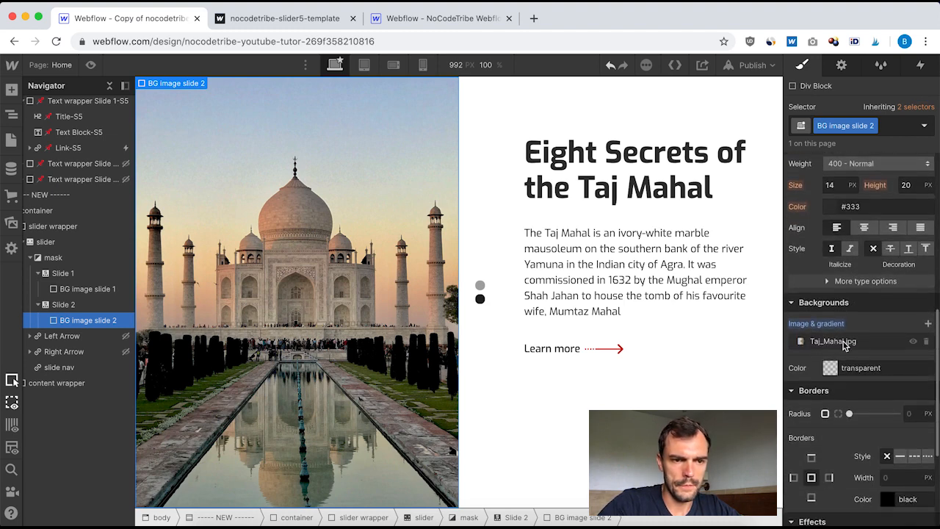
left_click(844, 343)
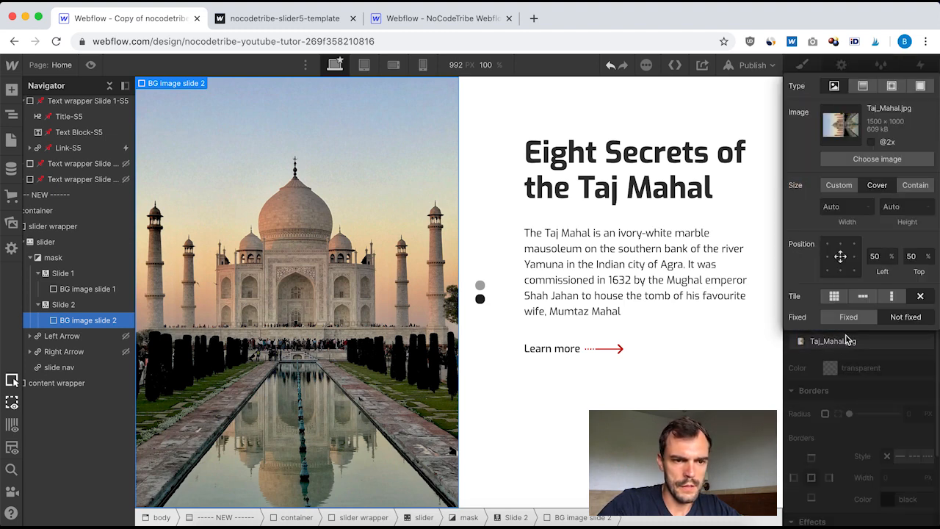
left_click(874, 159)
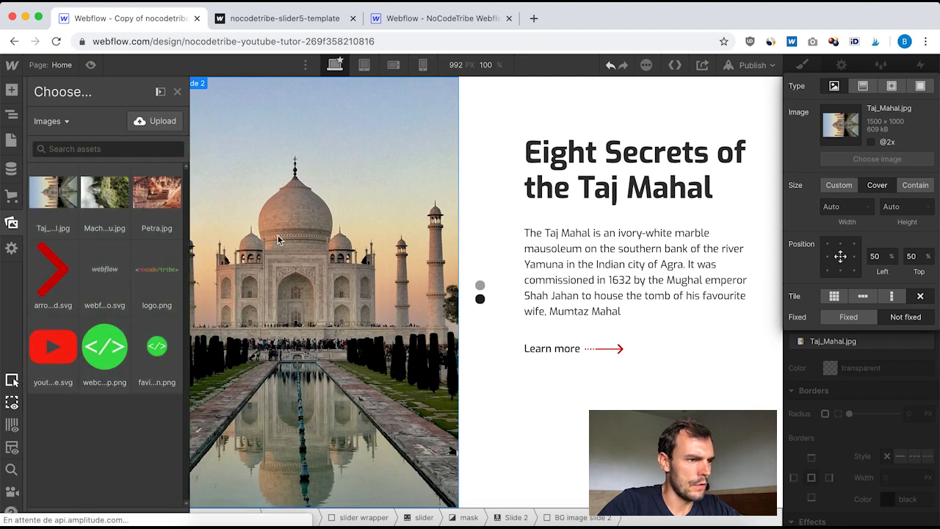
left_click(103, 192)
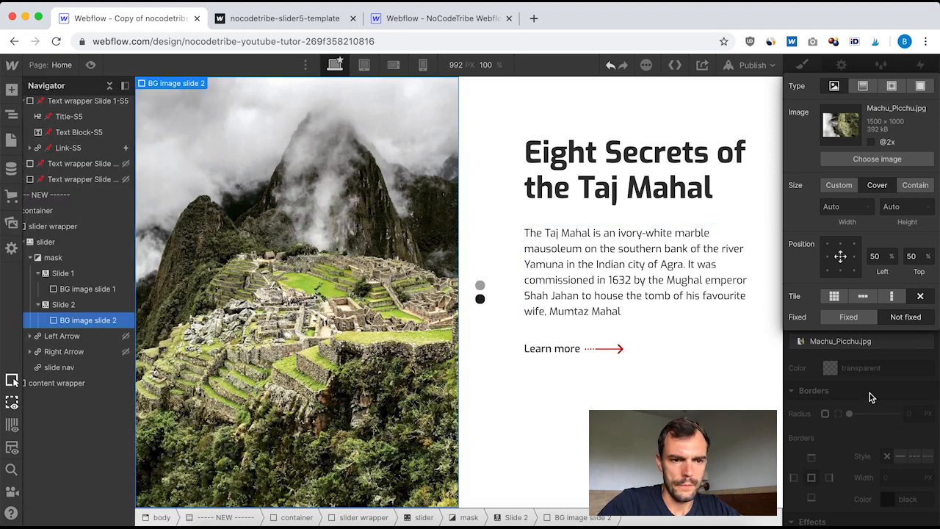
left_click(892, 374)
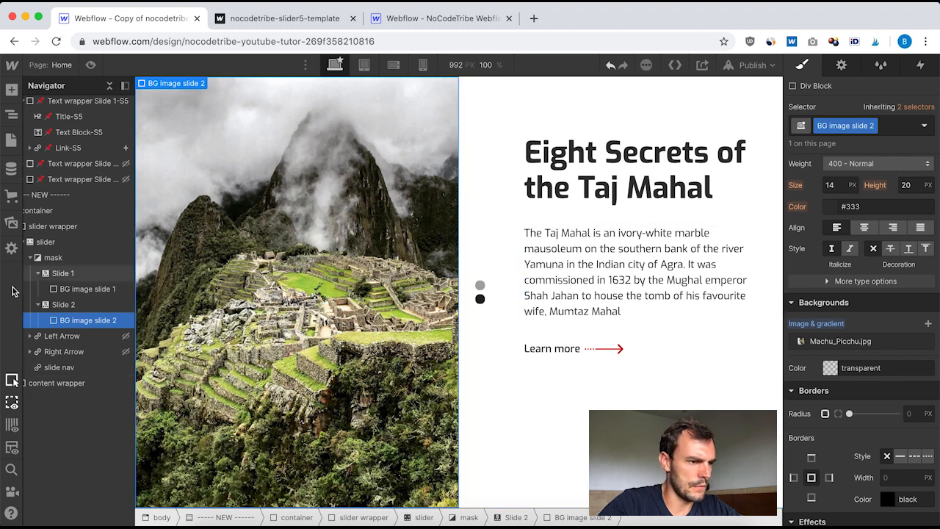
Add a third slide to the new slider, containing a copy of the BG image slide 1 block, and select that copy.
left_click(65, 305)
left_click(841, 66)
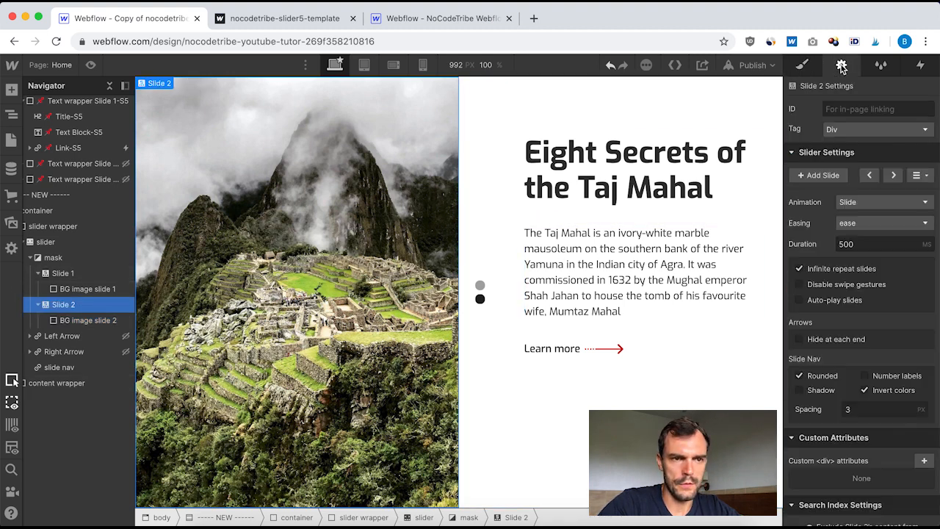
left_click(816, 174)
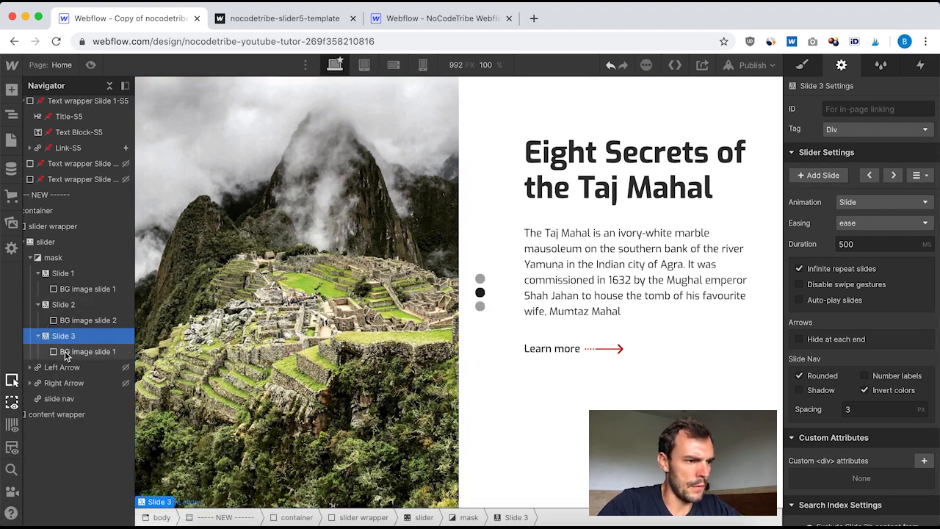
left_click(102, 353)
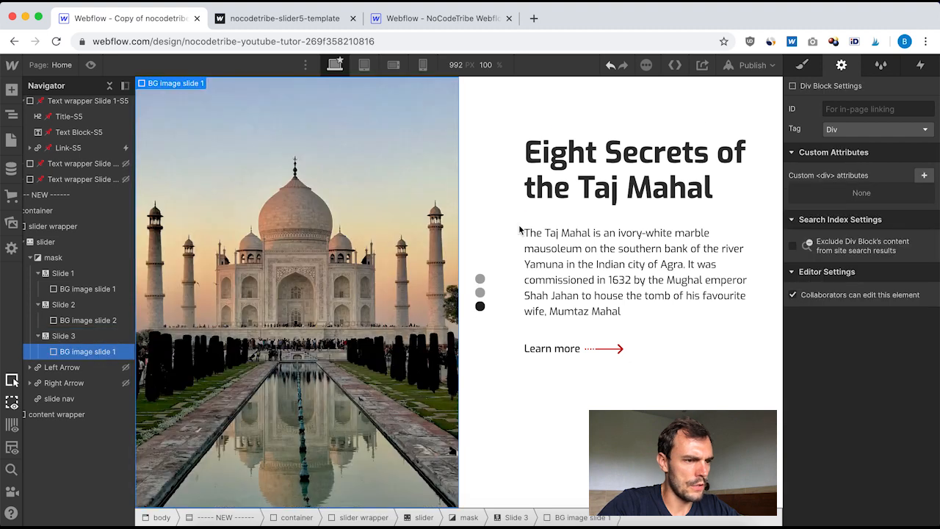
Duplicate the class of Slide 3's background block and name the new class BG image slide 3.
left_click(803, 65)
left_click(872, 126)
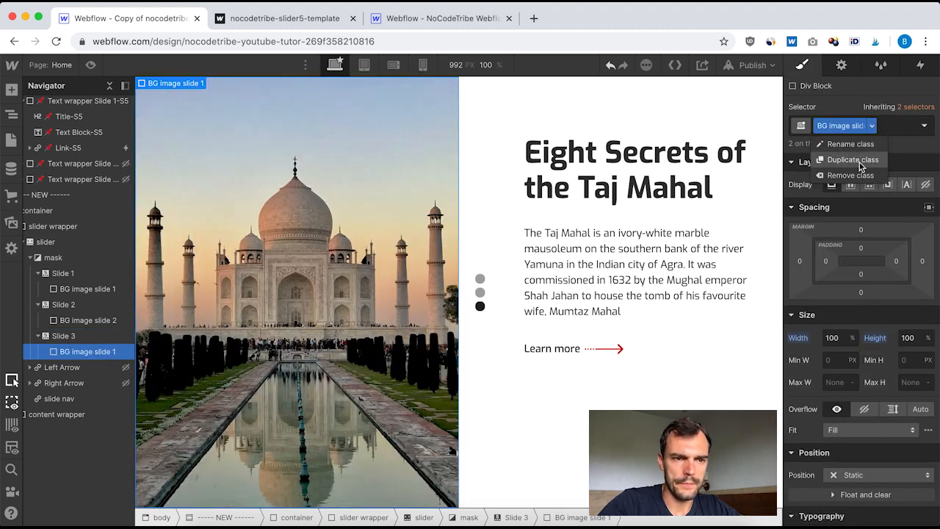
left_click(861, 161)
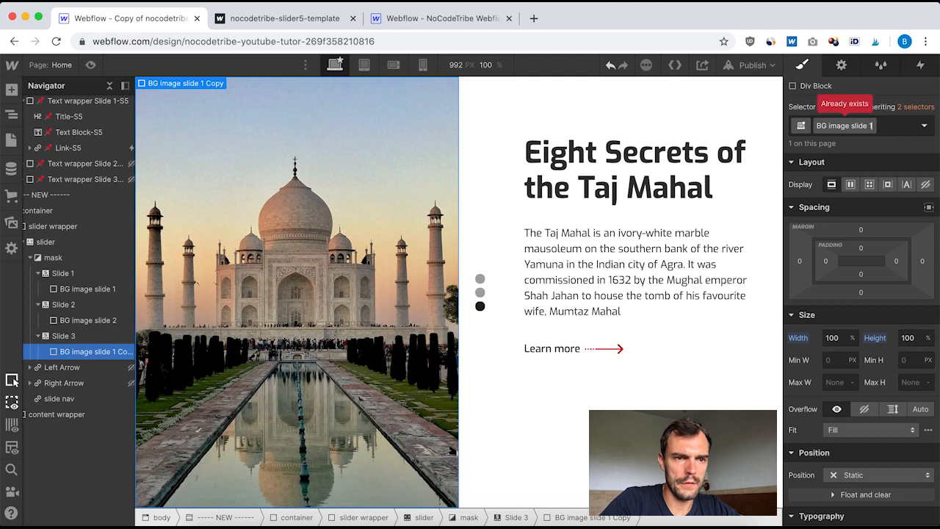
type("BG image slide 3")
key("Return")
Replace the background image of BG image slide 3 with Petra.jpg.
scroll(836, 407, "down", 5)
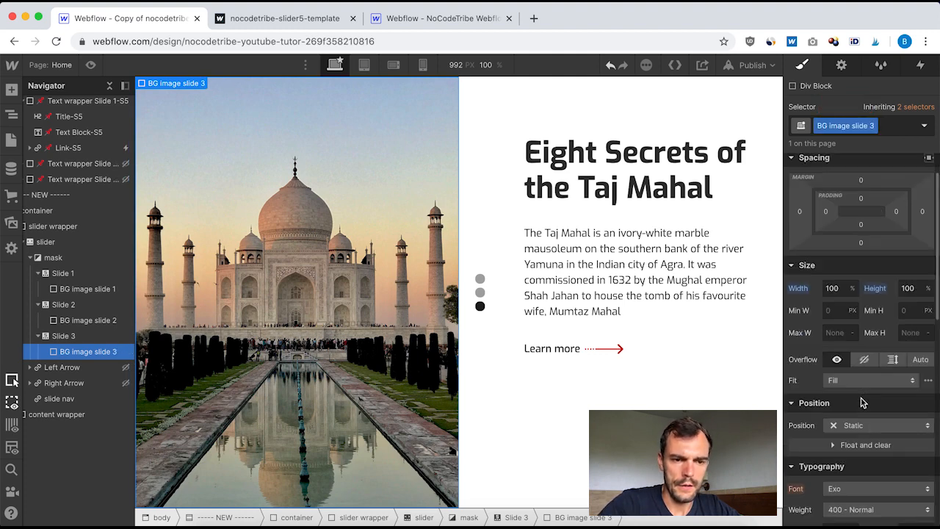
left_click(838, 421)
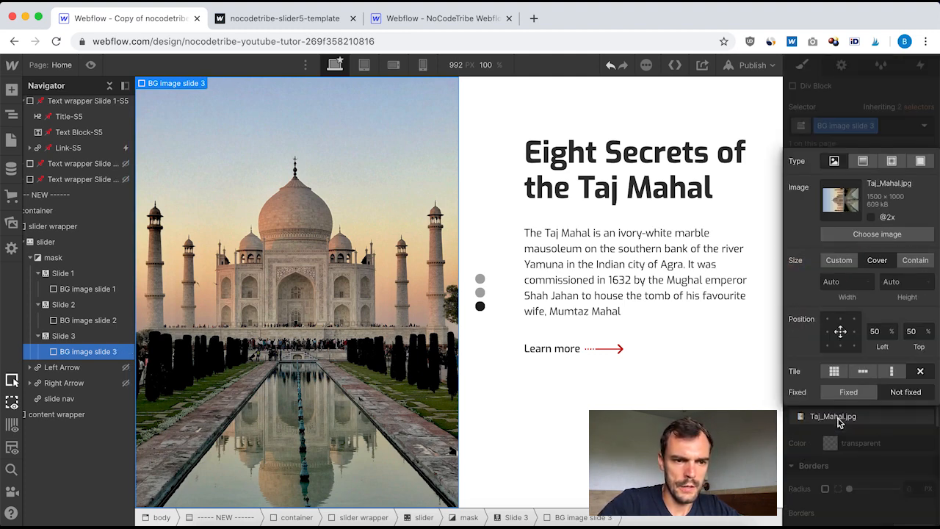
left_click(877, 234)
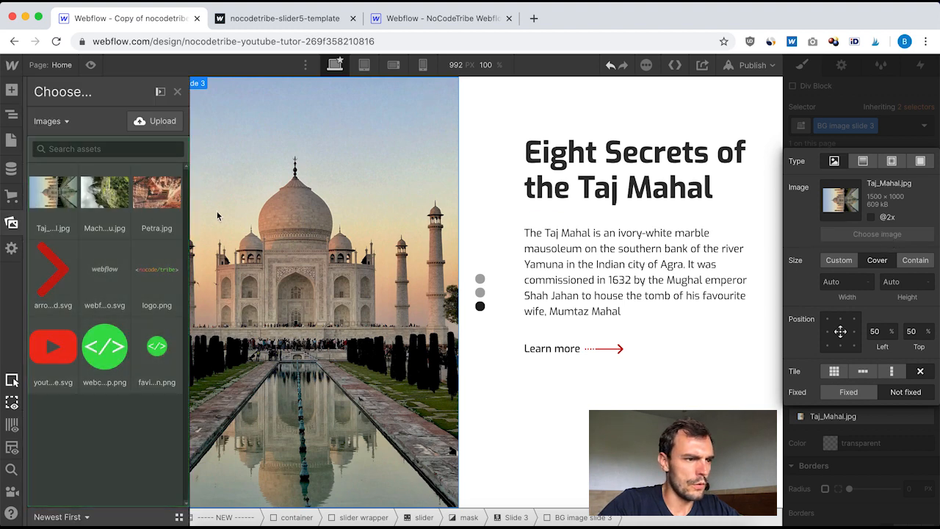
left_click(158, 195)
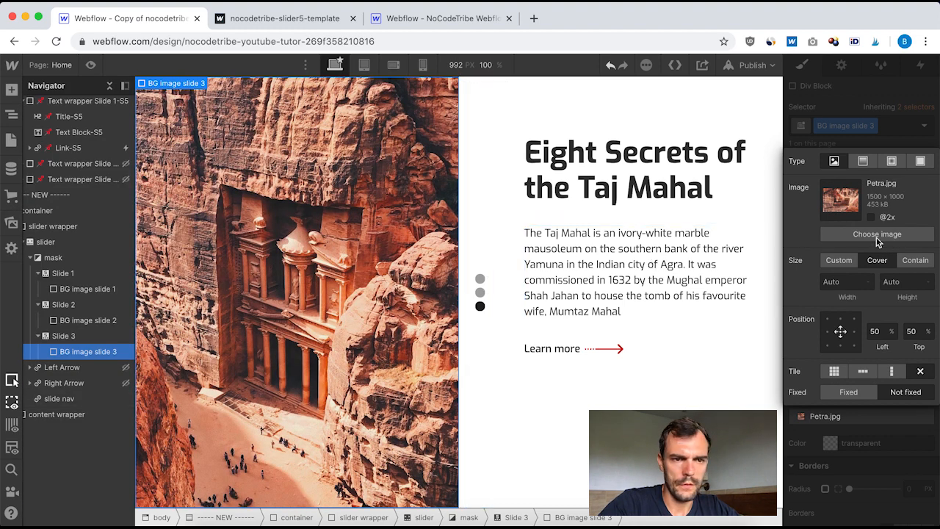
left_click(894, 130)
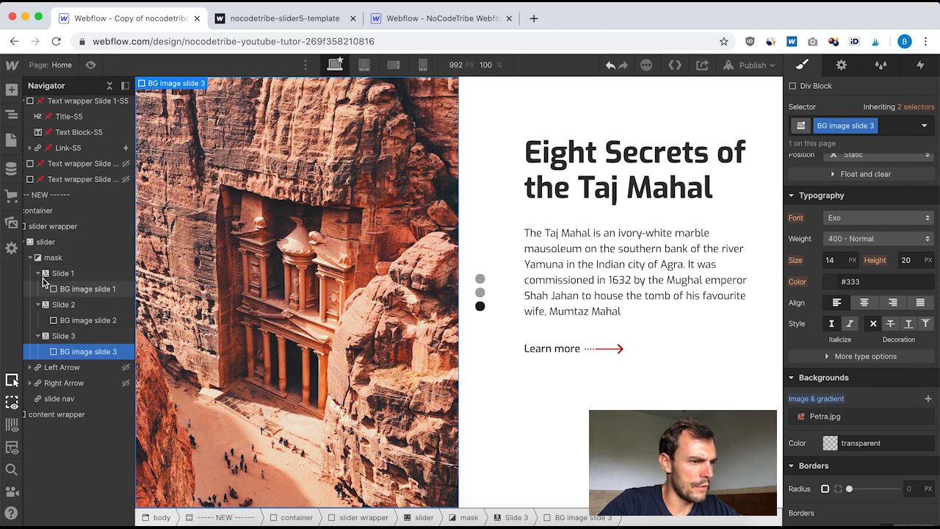
Collapse the three slides in the element tree, expand the new content wrapper and duplicate its text wrapper slide 1.
left_click(39, 273)
left_click(39, 288)
left_click(38, 304)
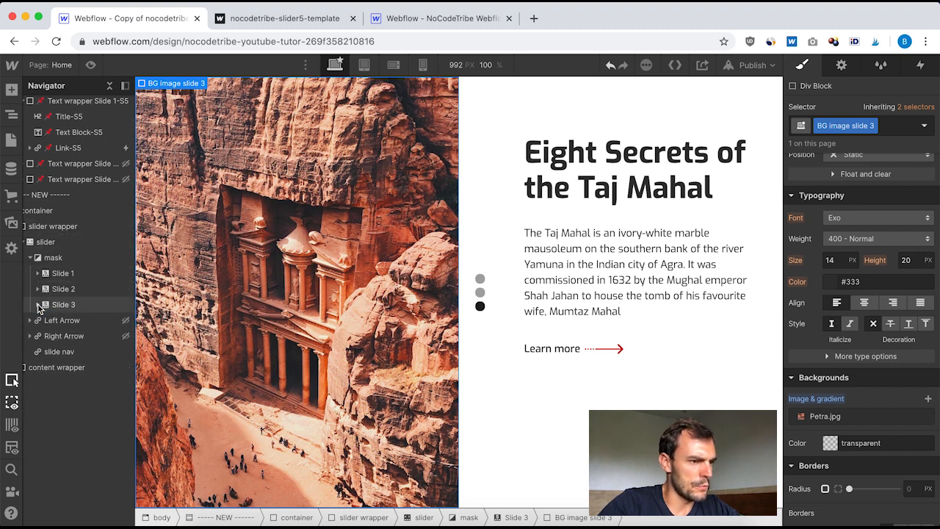
scroll(50, 294, "left", 2)
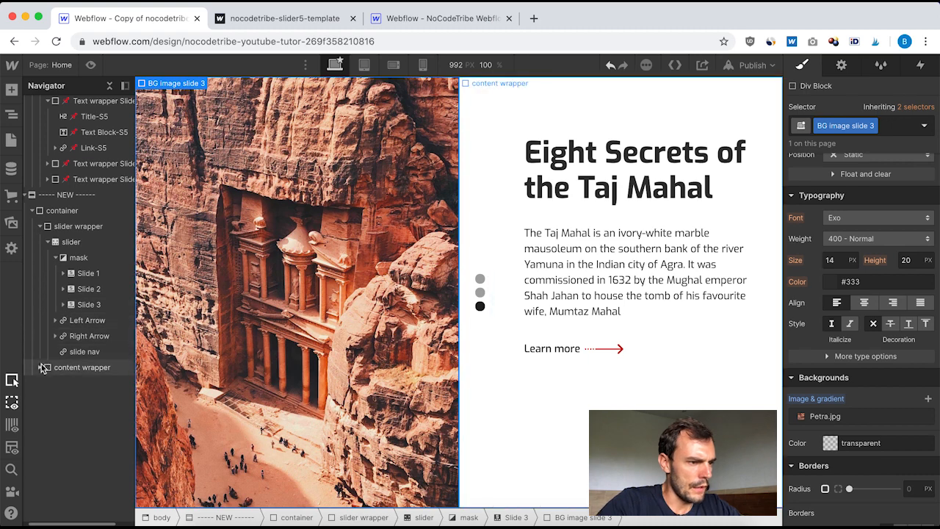
left_click(81, 368)
left_click(40, 367)
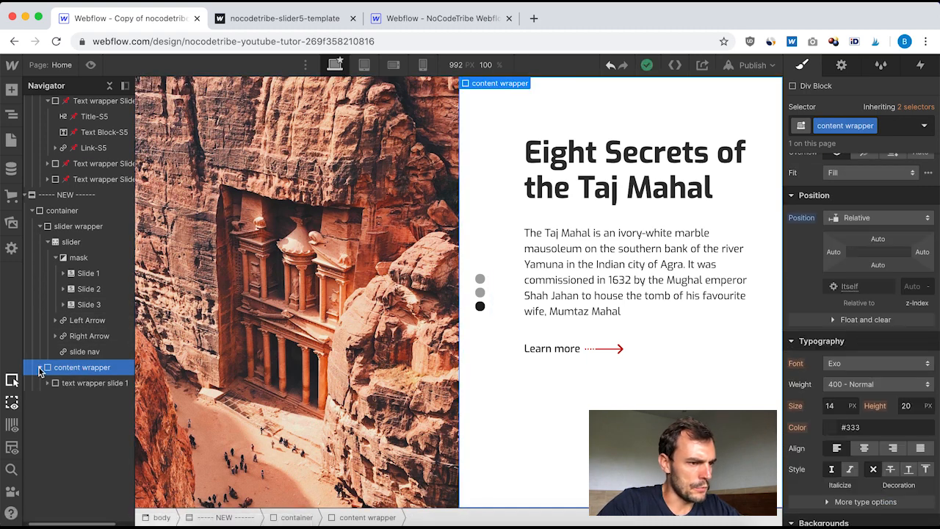
left_click(86, 385)
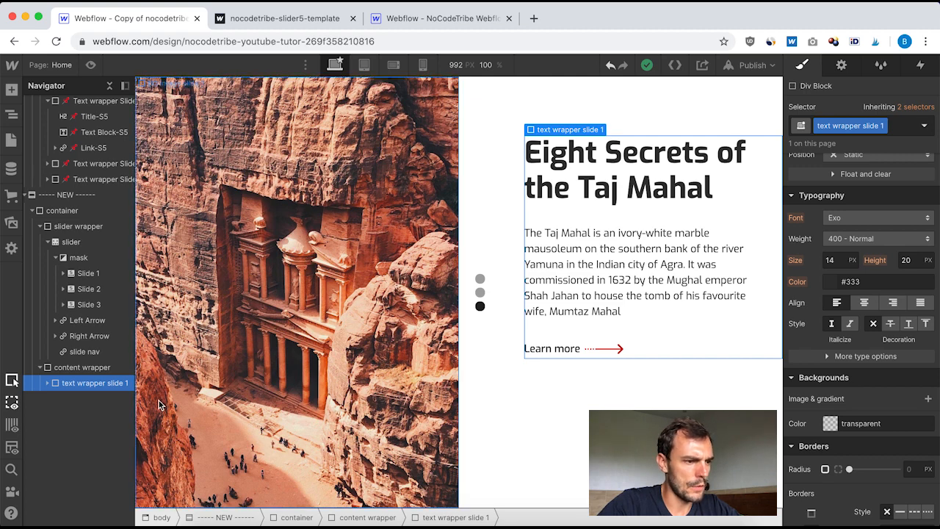
key("super+d")
left_click(80, 400)
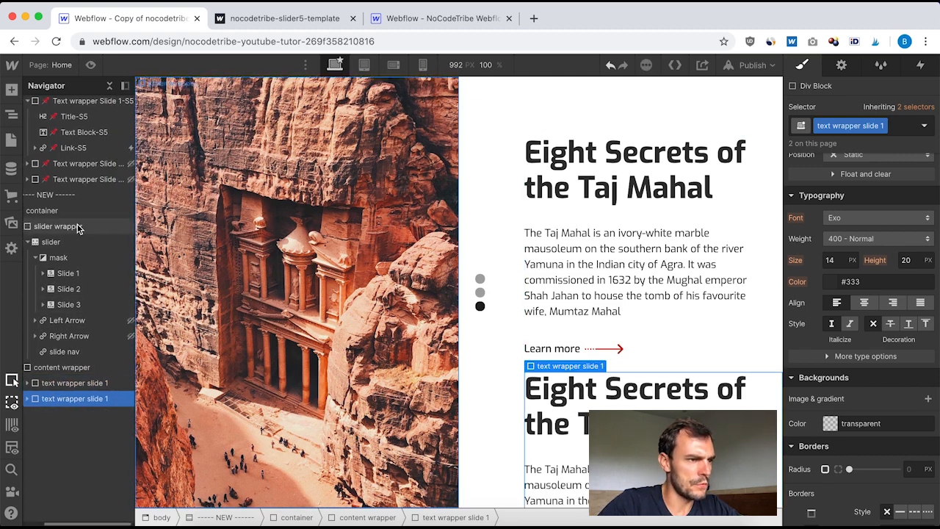
Examine the size and position settings of the template's three slide text wrappers, comparing the first with the second and third.
scroll(78, 213, "left", 1)
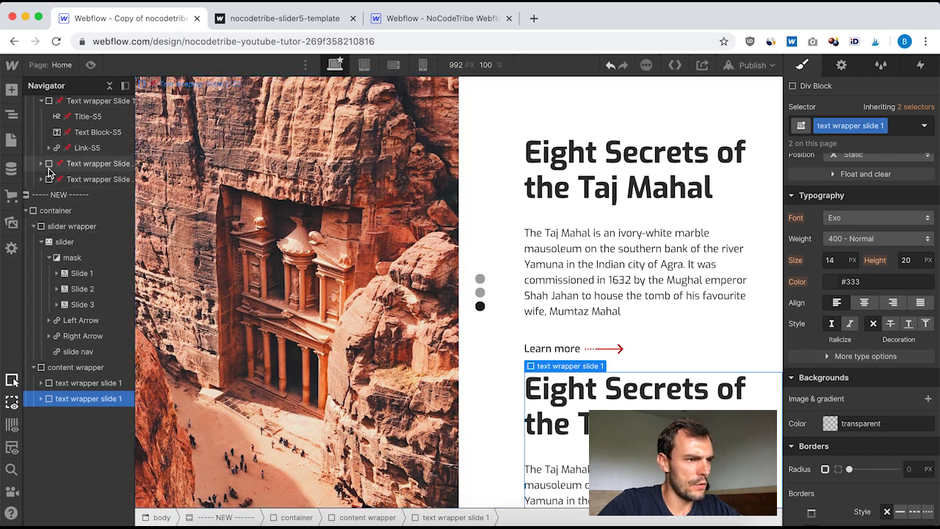
left_click(42, 164)
left_click(93, 166)
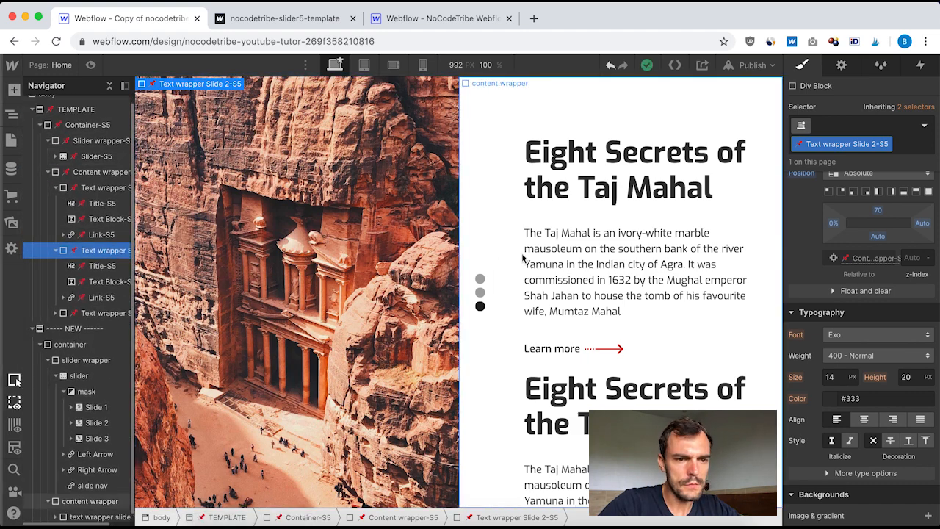
scroll(864, 204, "up", 3)
scroll(864, 205, "up", 3)
scroll(863, 353, "down", 3)
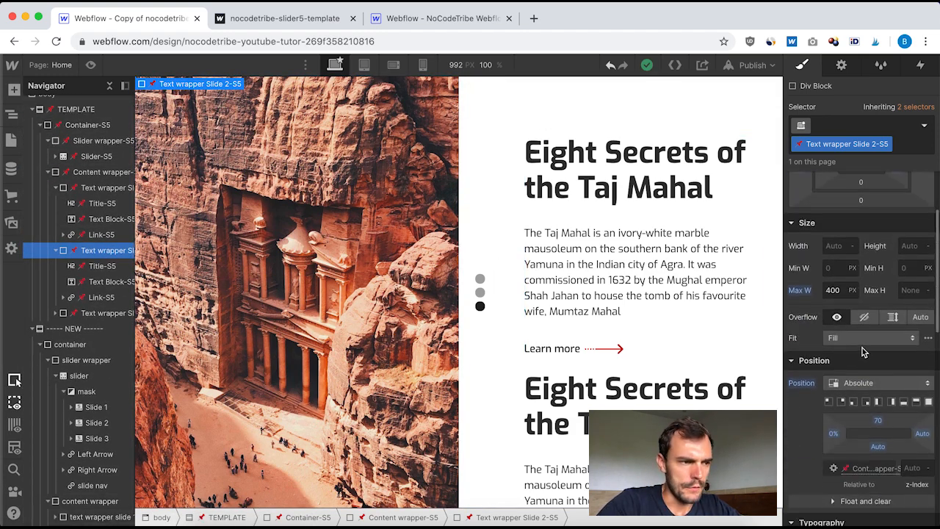
left_click(57, 251)
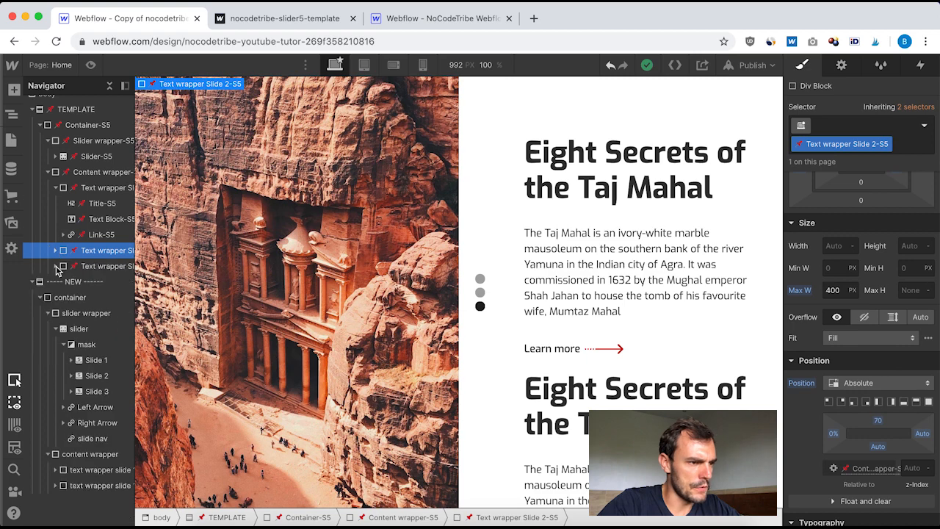
left_click(62, 192)
left_click(58, 189)
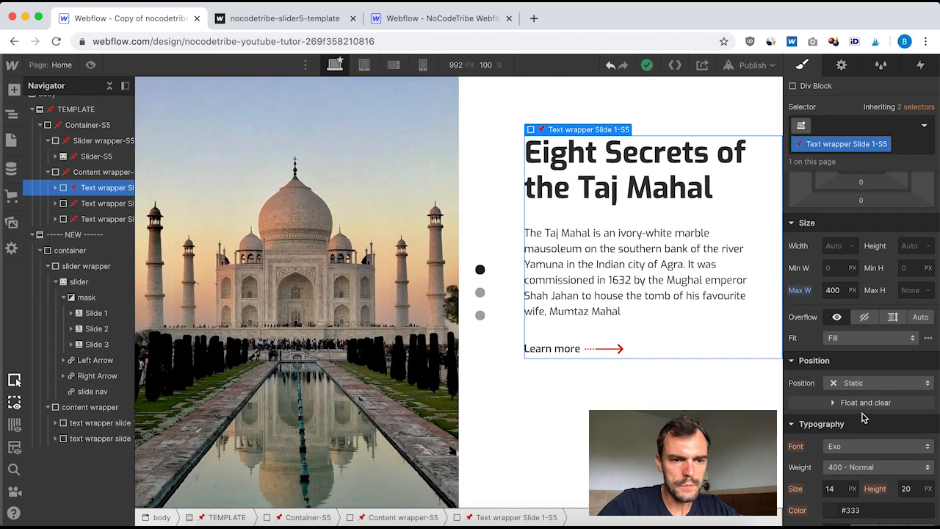
scroll(863, 417, "down", 3)
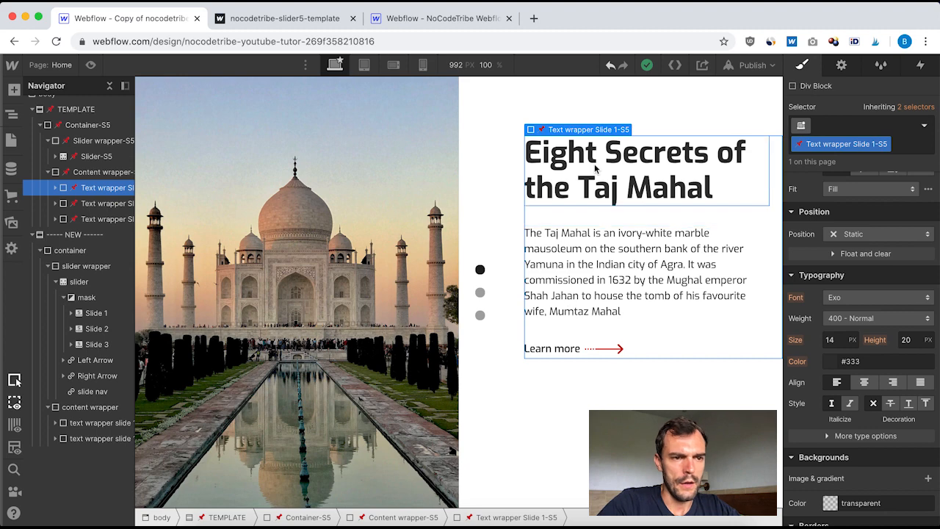
left_click(95, 203)
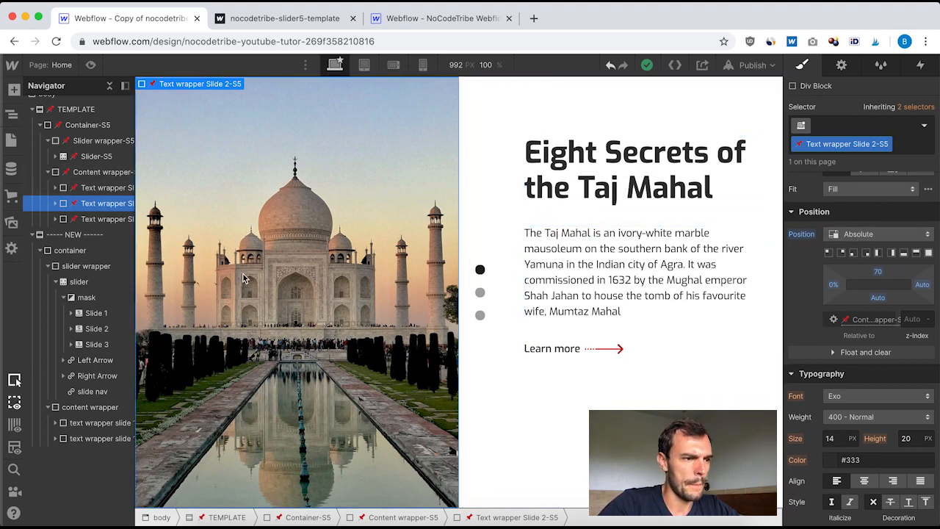
left_click(94, 218)
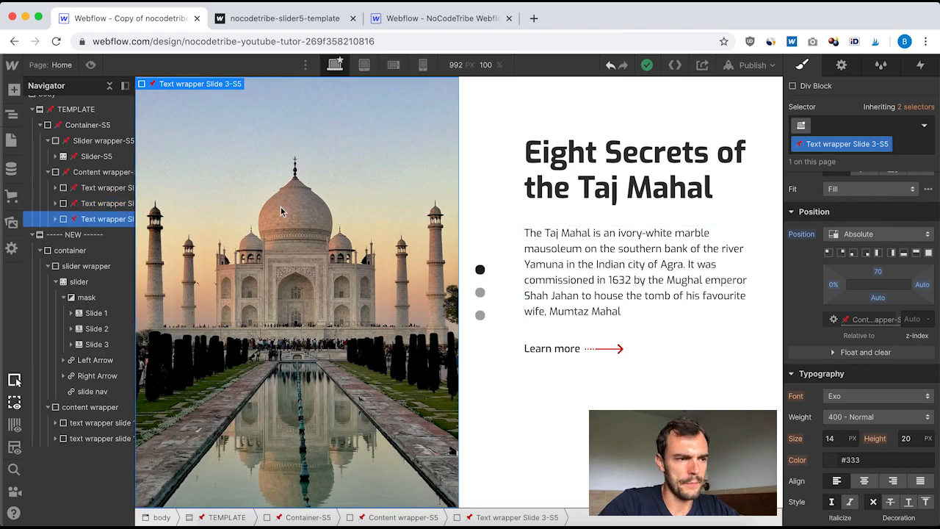
Duplicate the class of the second text wrapper in the new content wrapper and name the new class text wrapper slide 2.
left_click(88, 438)
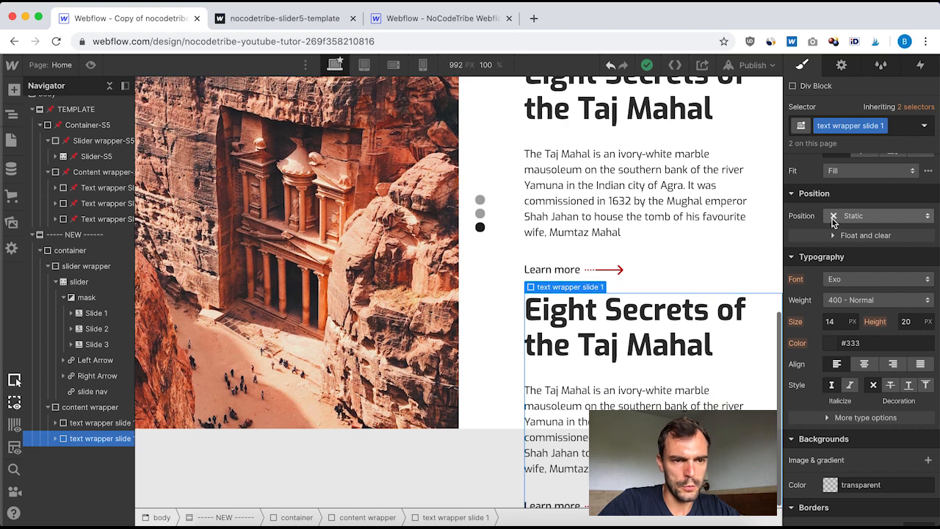
scroll(856, 333, "up", 3)
scroll(855, 332, "up", 3)
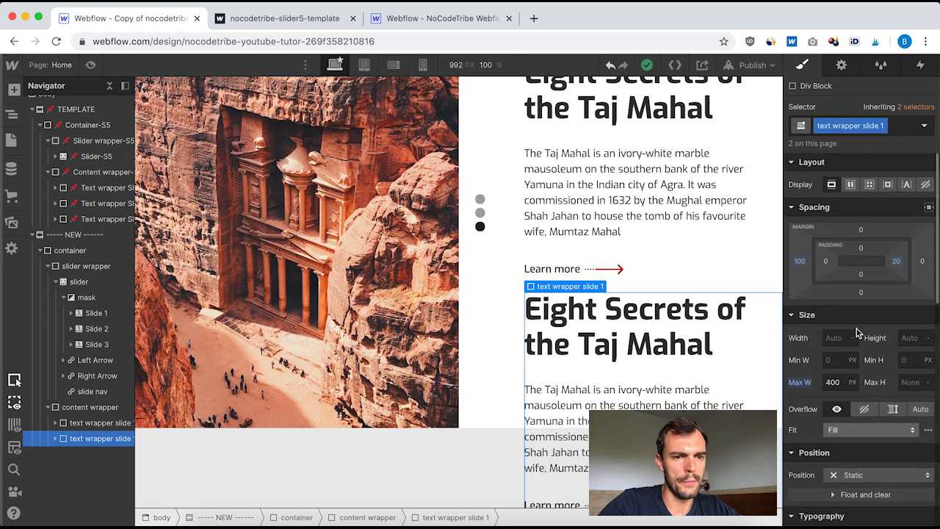
left_click(884, 127)
left_click(864, 159)
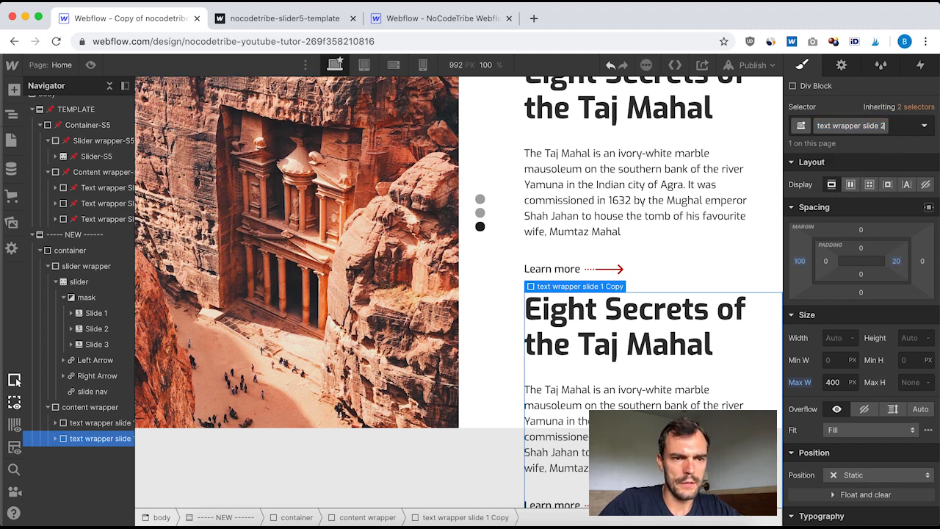
type("2")
key("Return")
Set the position of text wrapper slide 2 to Absolute.
scroll(865, 314, "down", 4)
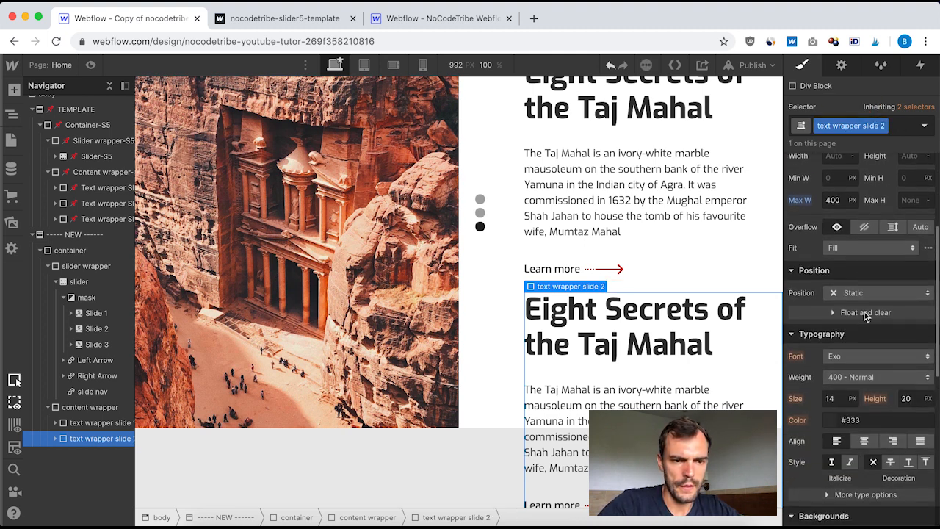
left_click(893, 285)
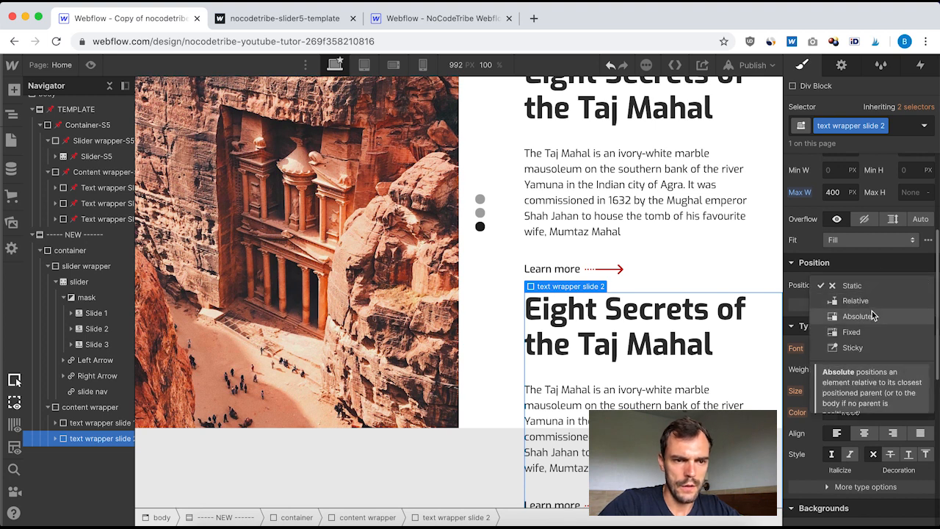
left_click(872, 314)
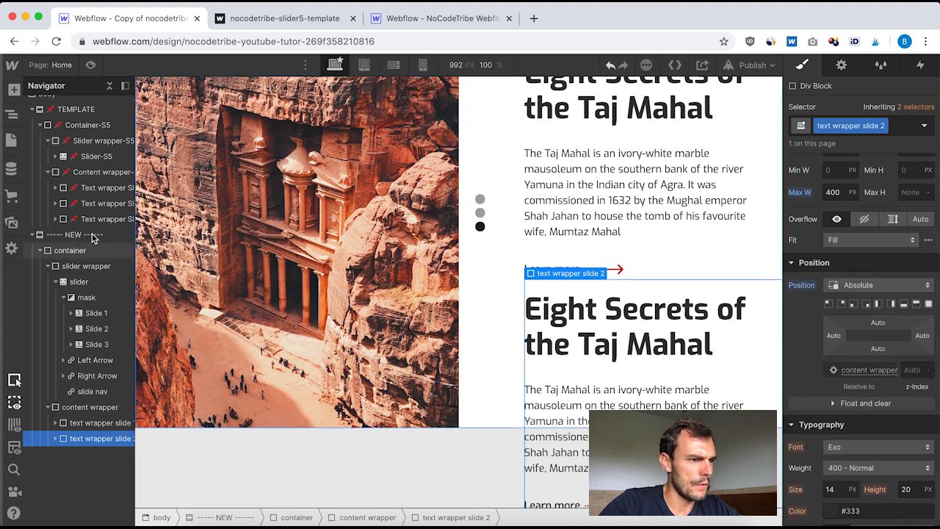
In the template, set Text wrapper Slide 2-S5 to display as block and set Text wrapper Slide 1-S5 to display none.
scroll(88, 225, "right", 2)
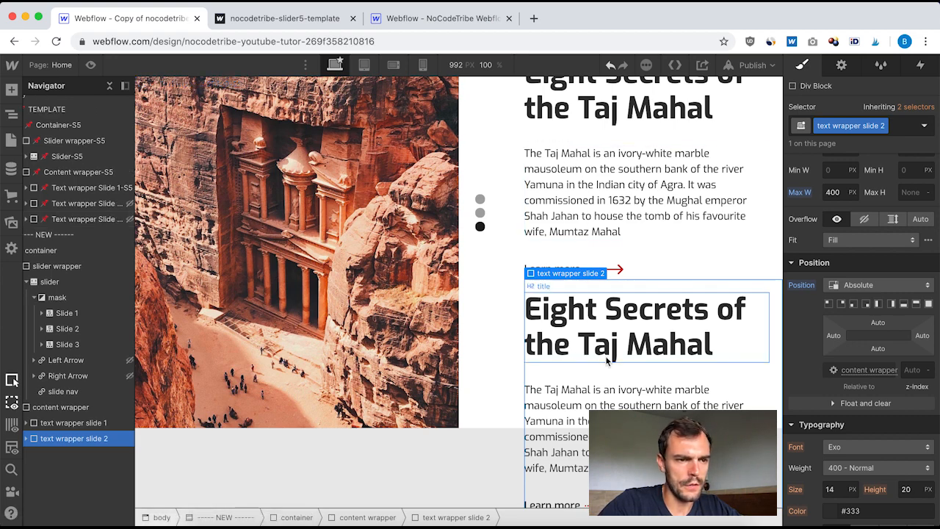
scroll(602, 266, "up", 1)
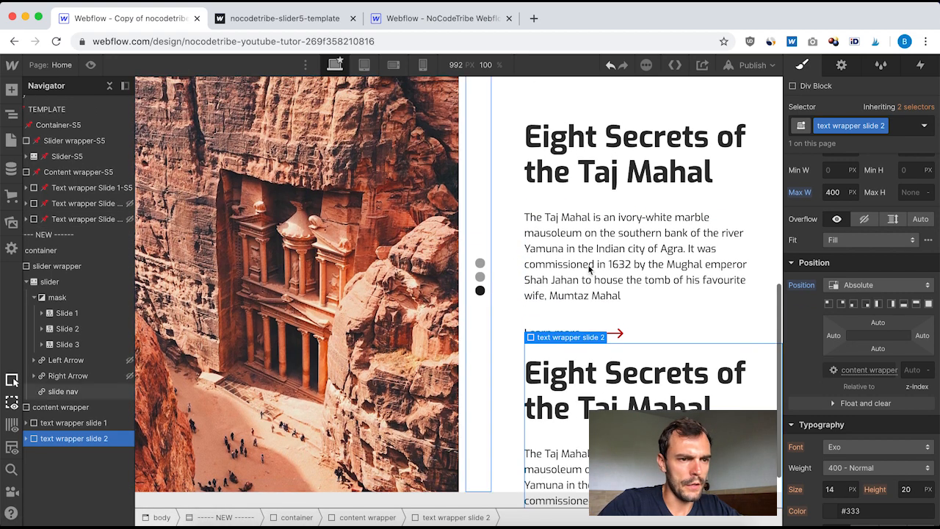
left_click(602, 266)
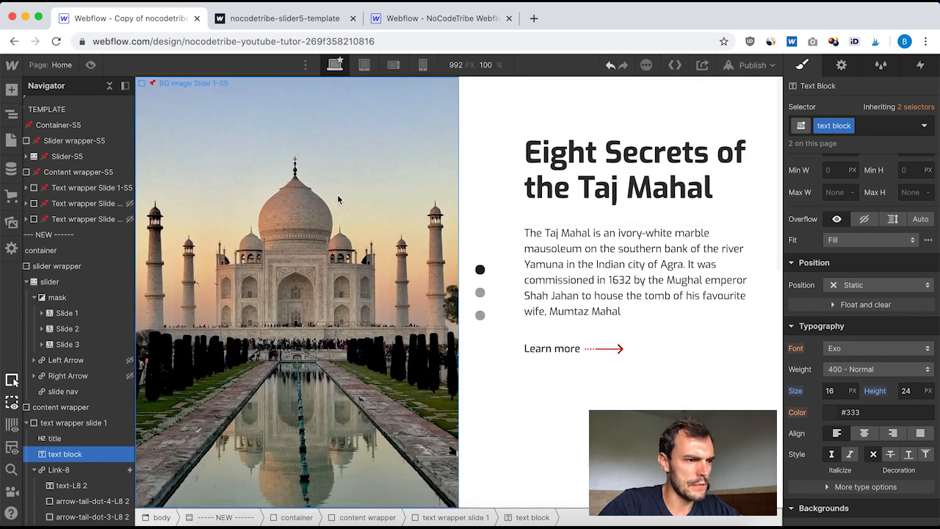
left_click(71, 204)
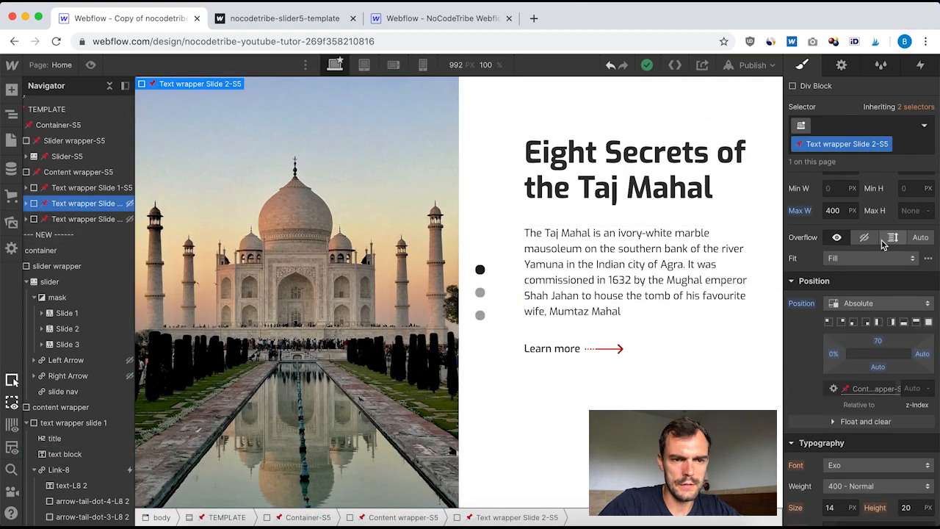
scroll(892, 238, "up", 3)
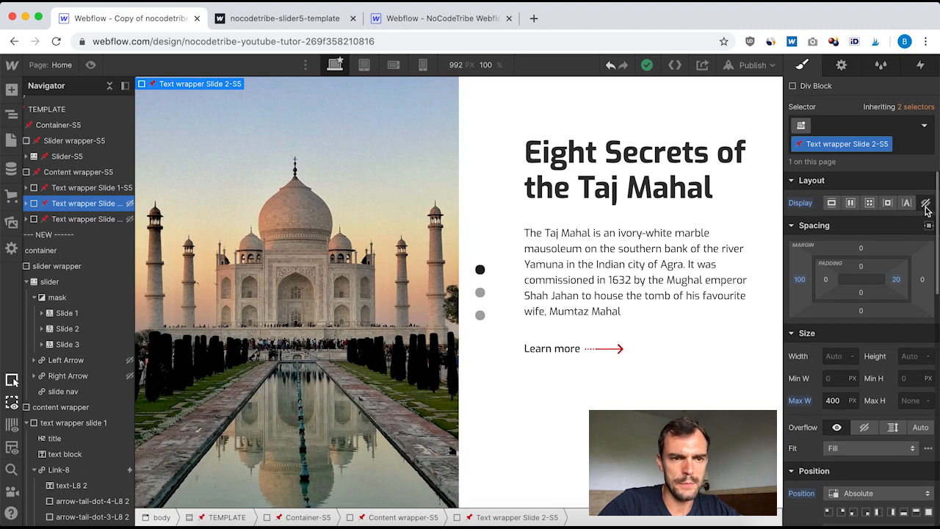
left_click(831, 204)
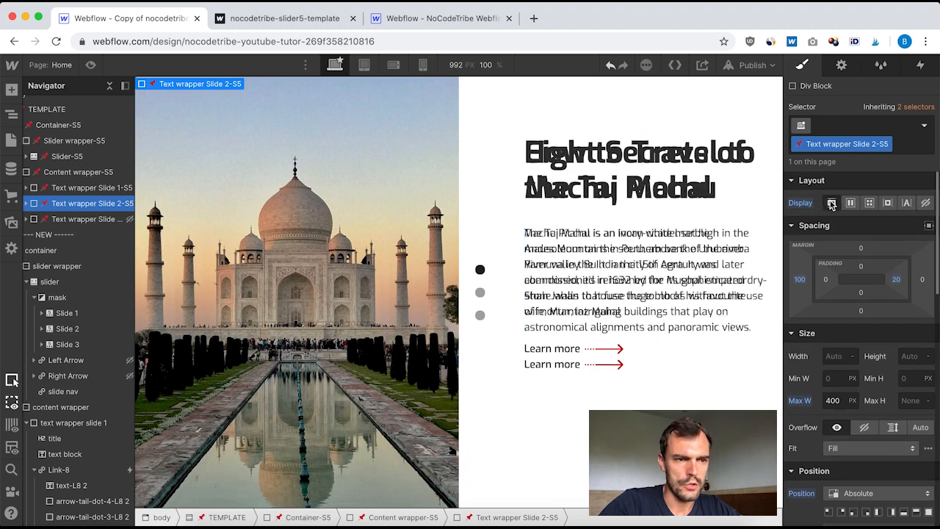
left_click(76, 189)
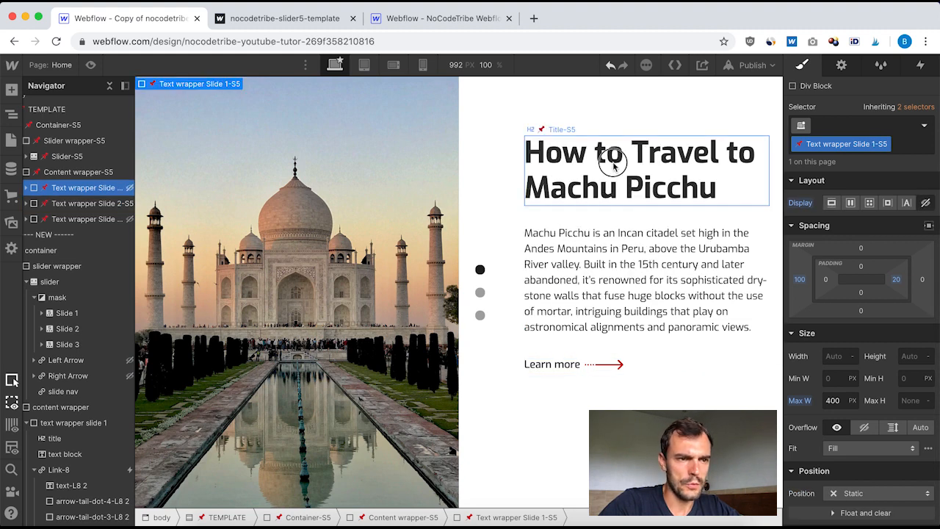
Copy the template heading "How to Travel to Machu Picchu" and paste it over the title in text wrapper slide 2.
left_click(607, 157)
double_click(612, 160)
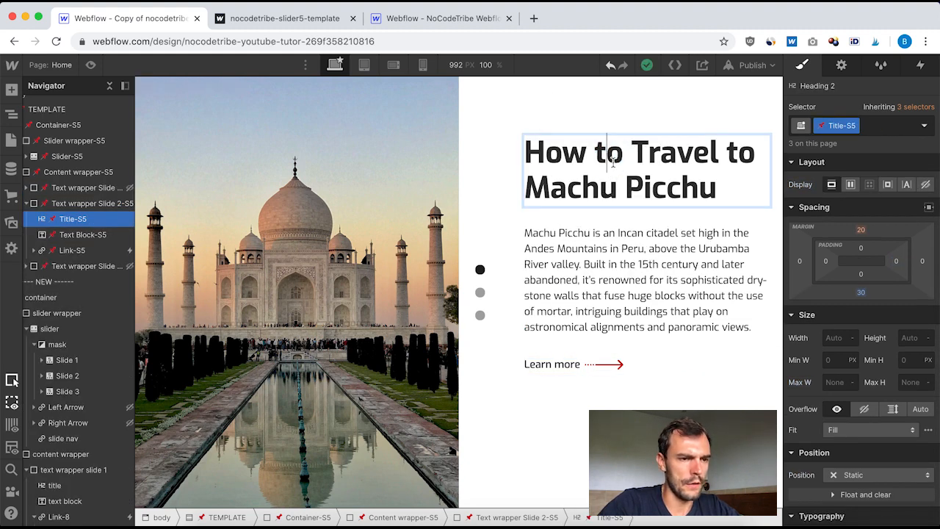
triple_click(613, 161)
key("ctrl+c")
scroll(600, 203, "down", 10)
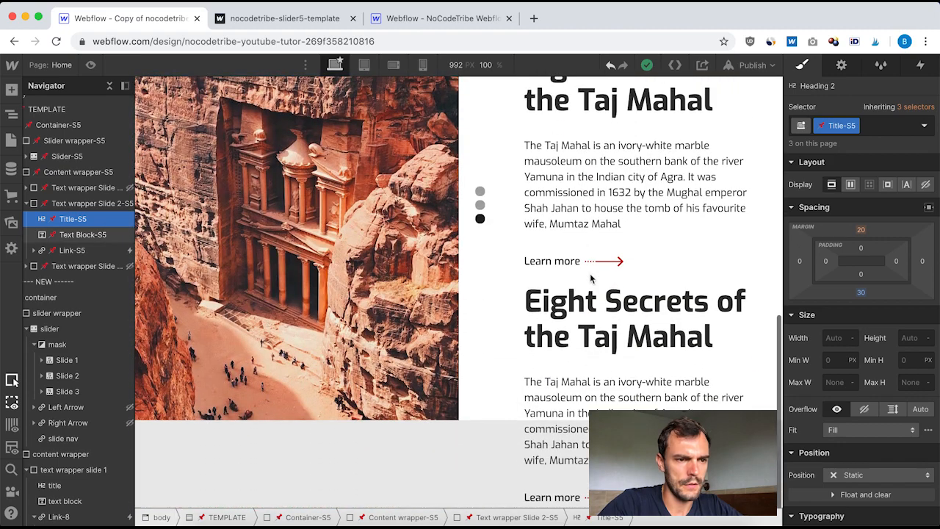
triple_click(602, 330)
key("ctrl+v")
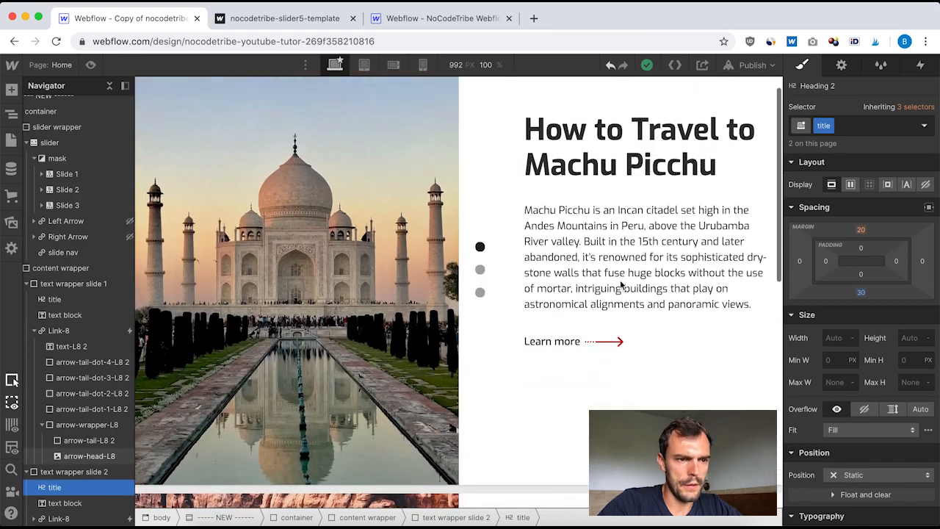
Replace the paragraph in text wrapper slide 2 with the template's Machu Picchu description.
triple_click(630, 269)
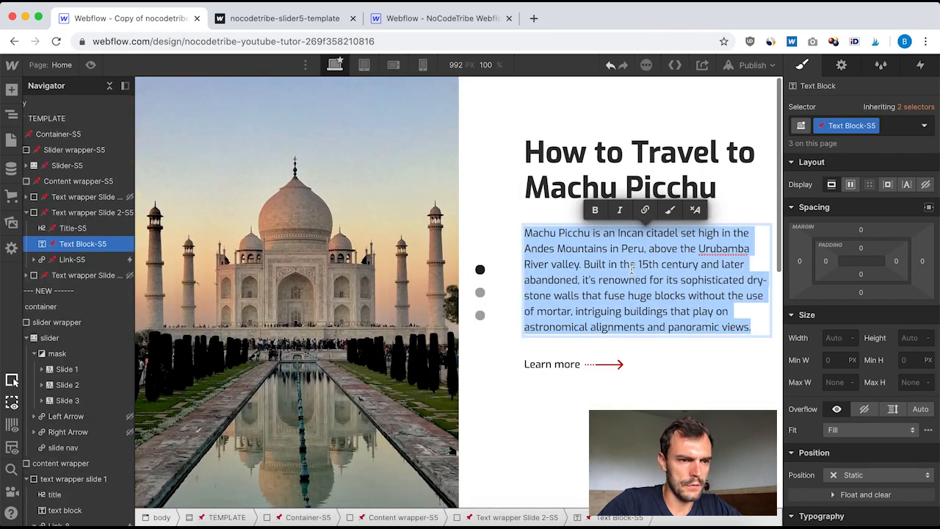
scroll(632, 270, "down", 10)
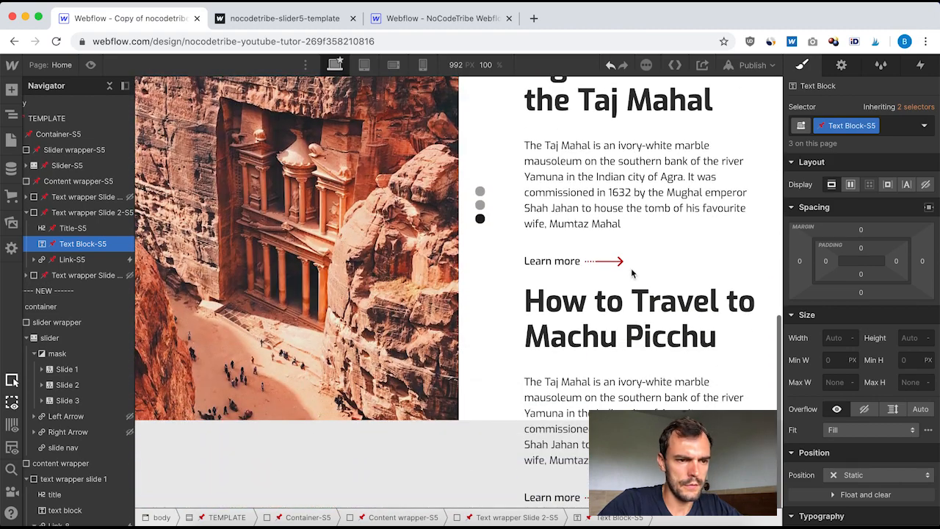
triple_click(601, 406)
key("ctrl+v")
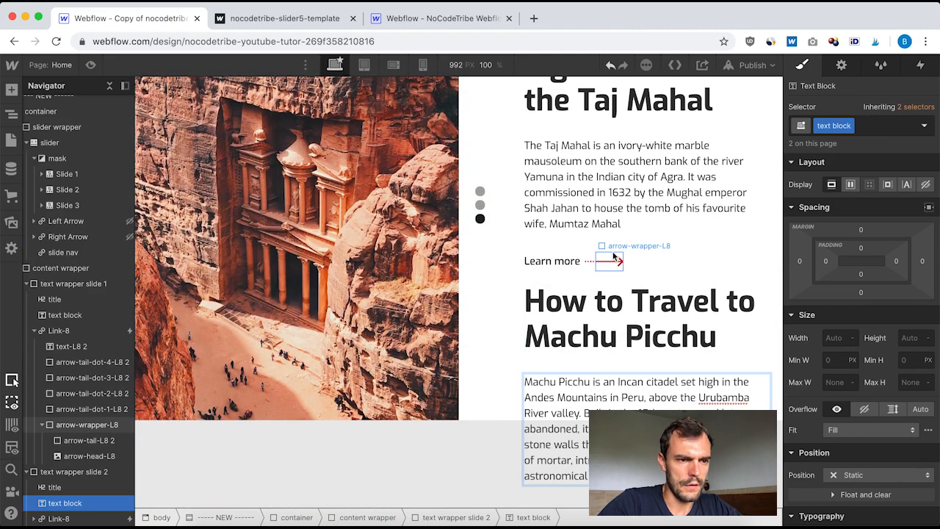
Compare the new slider's two text wrappers on the page and examine the layout, size and position settings of the template's Text wrapper Slide 2-S5.
scroll(614, 255, "up", 5)
scroll(614, 255, "down", 4)
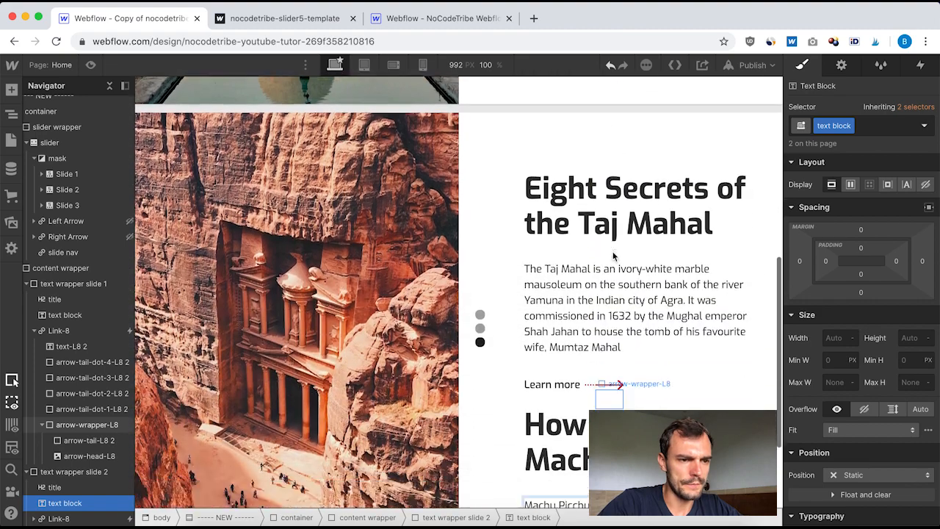
scroll(613, 254, "up", 6)
scroll(572, 372, "down", 7)
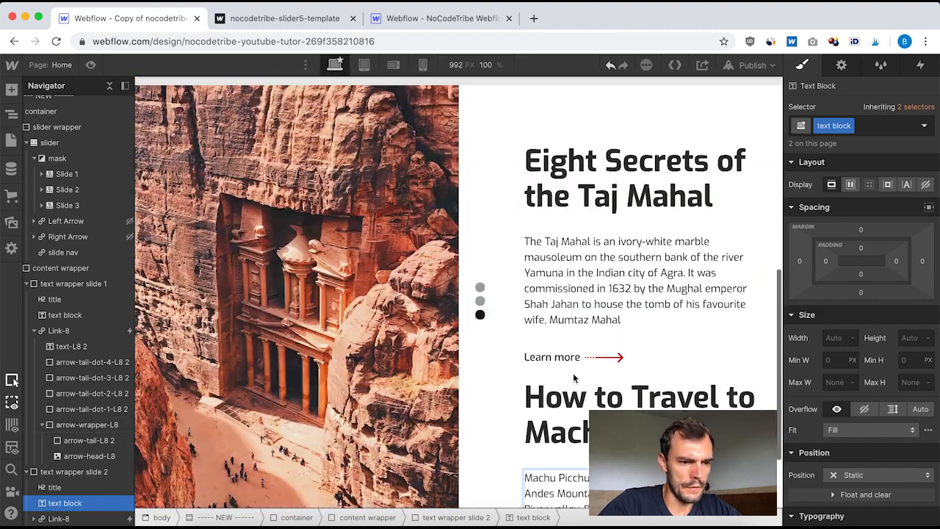
scroll(573, 373, "down", 3)
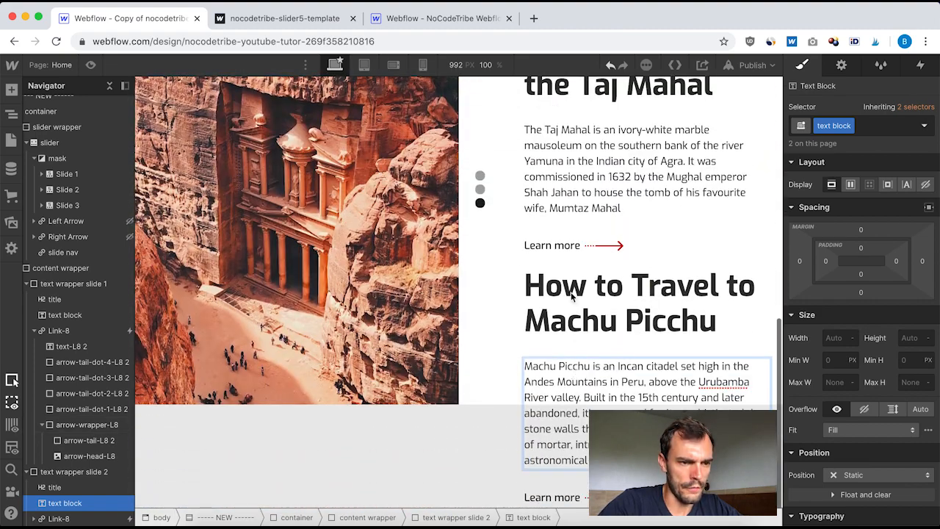
left_click(546, 345)
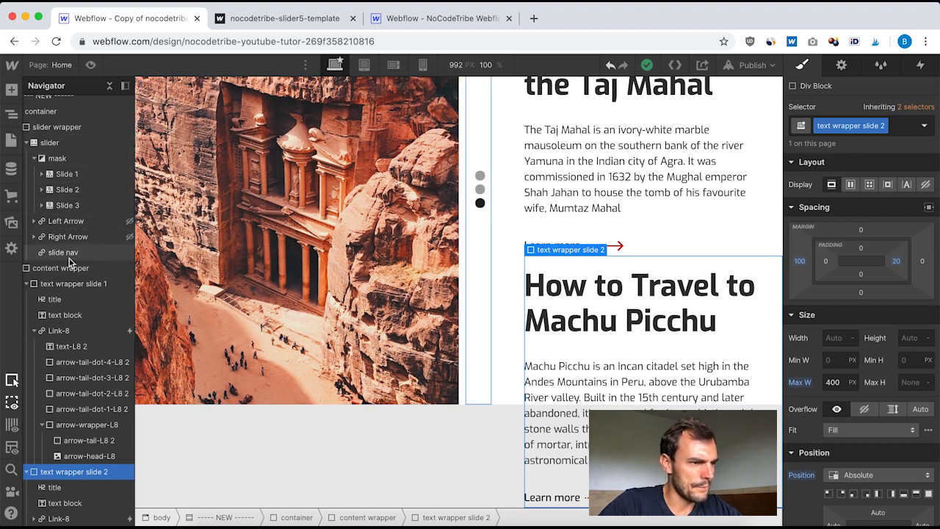
scroll(70, 193, "up", 4)
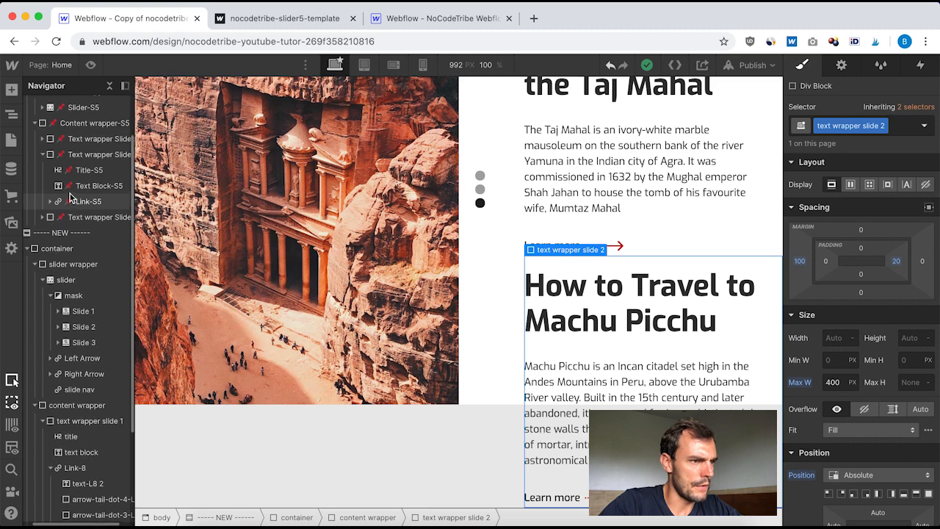
scroll(73, 187, "up", 2)
left_click(98, 211)
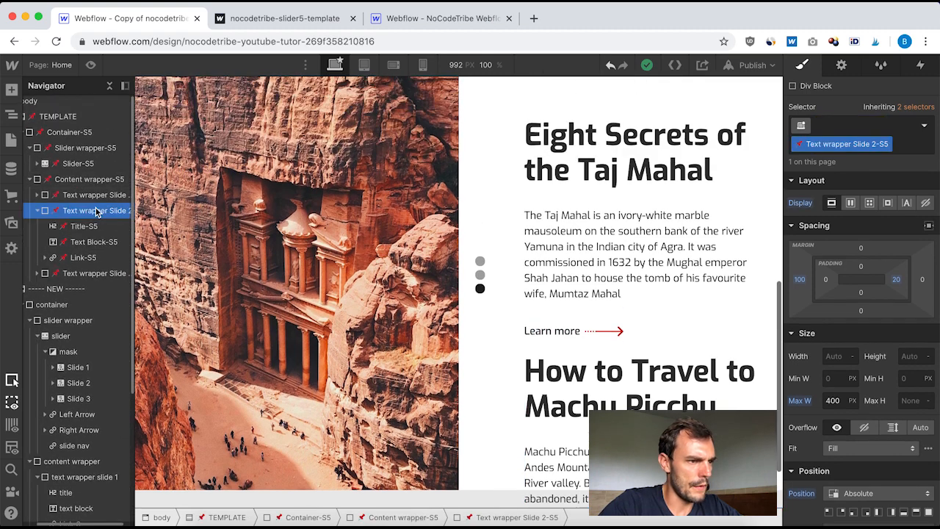
scroll(853, 354, "down", 4)
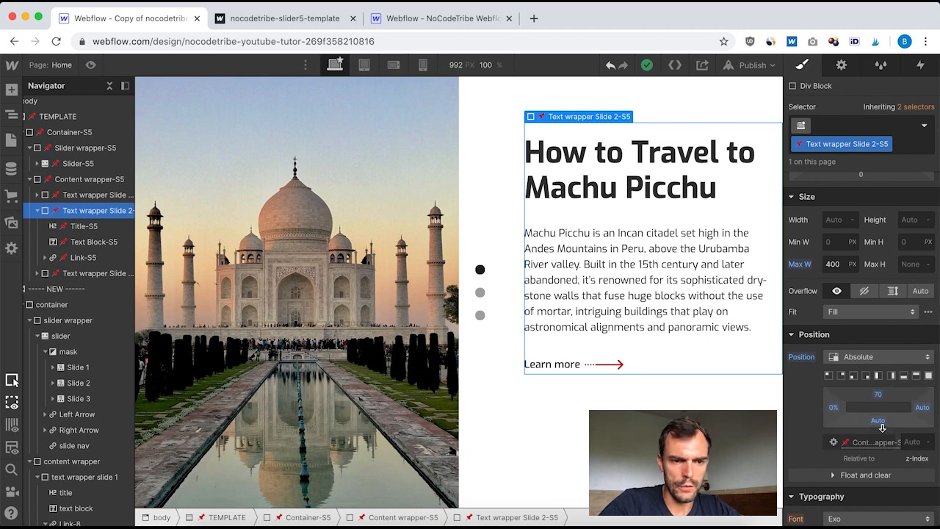
scroll(908, 424, "down", 10)
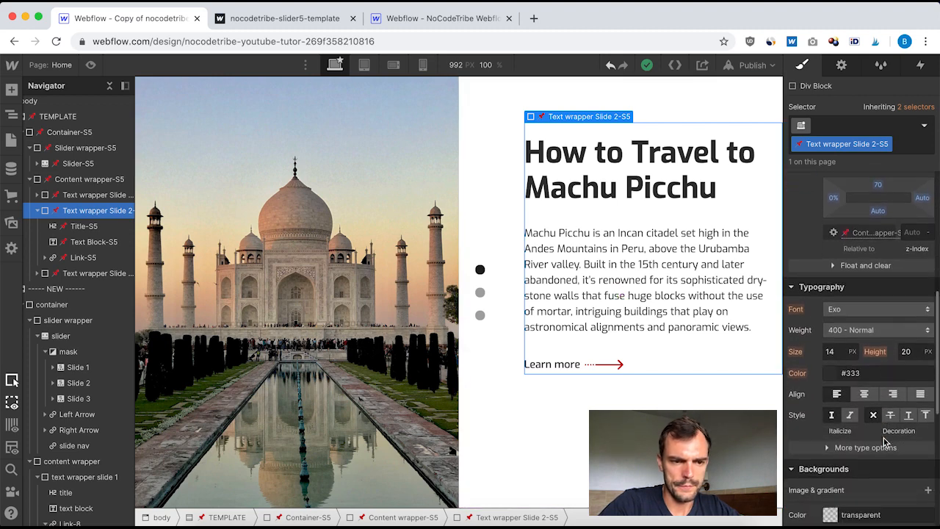
scroll(883, 437, "up", 10)
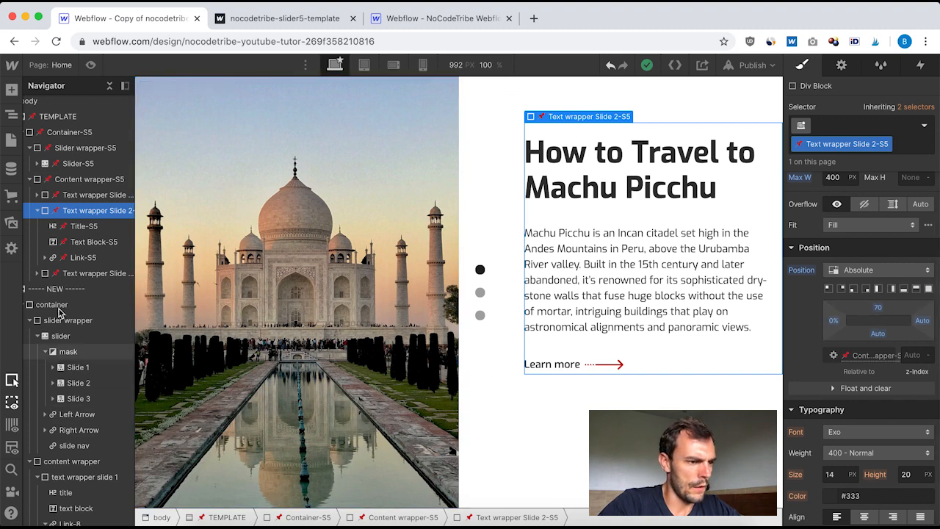
Collapse text wrapper slide 1 and text wrapper slide 2 in the new content wrapper's element tree.
scroll(59, 312, "down", 5)
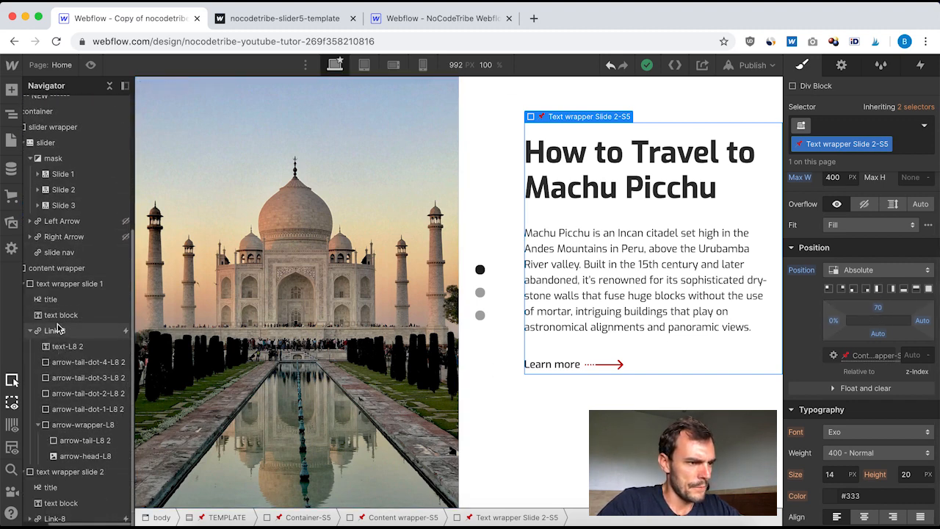
scroll(59, 328, "left", 2)
left_click(39, 283)
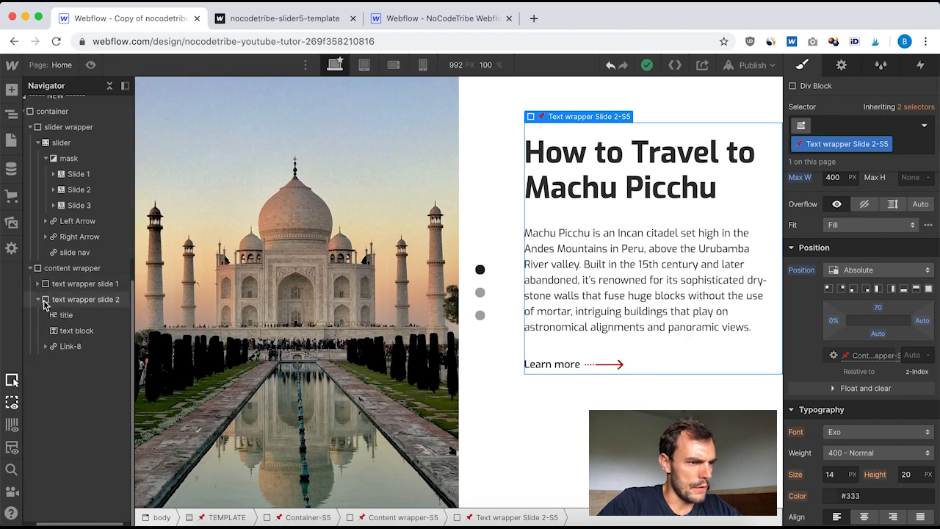
left_click(40, 300)
Set the absolute position offsets of text wrapper slide 2 to 70 px from the top and 0% from the left.
left_click(80, 297)
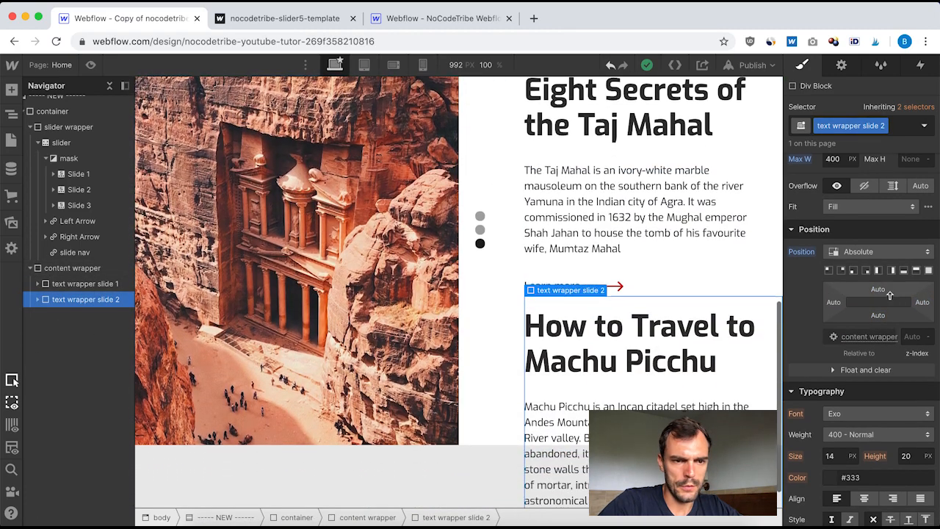
left_click(889, 295)
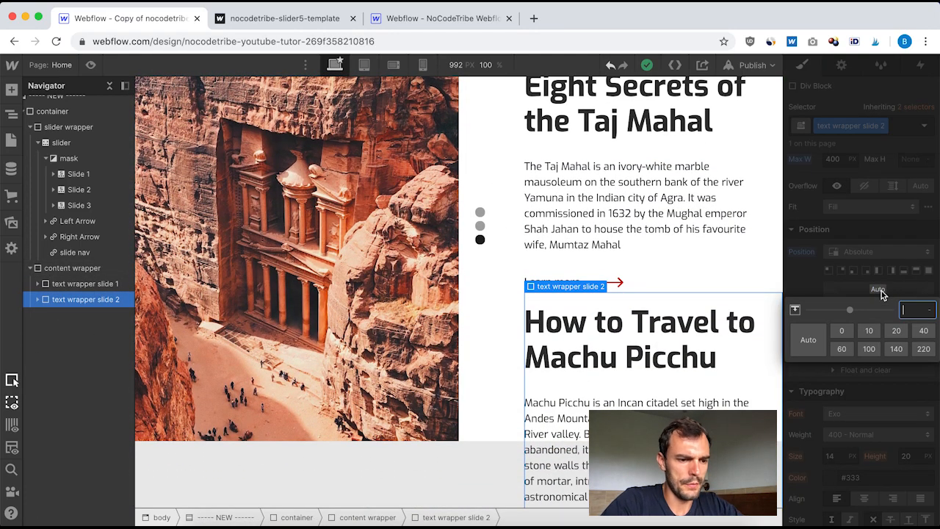
type("70")
key("Return")
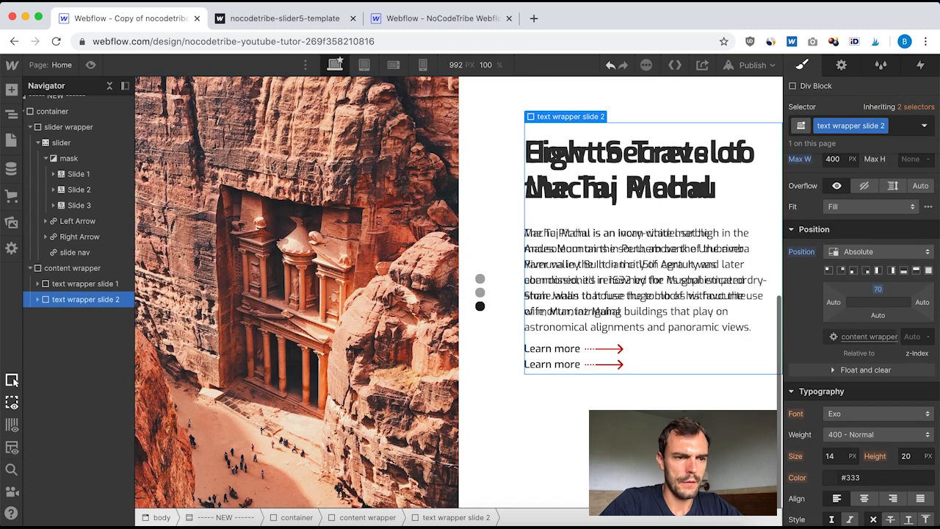
left_click(833, 303)
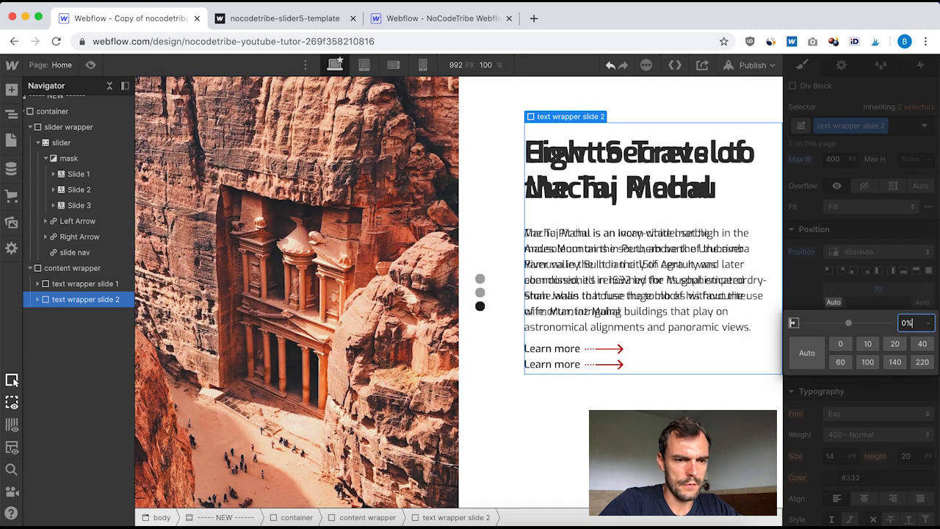
type("0%")
key("Return")
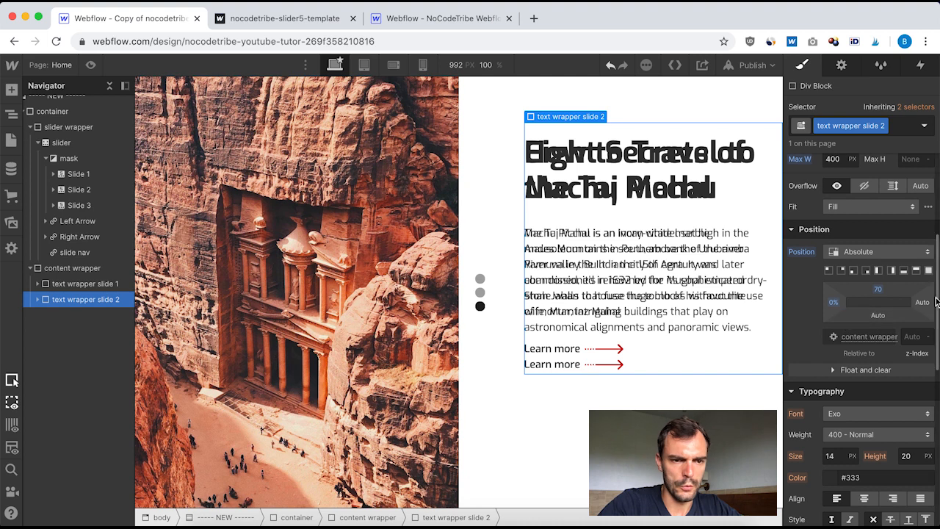
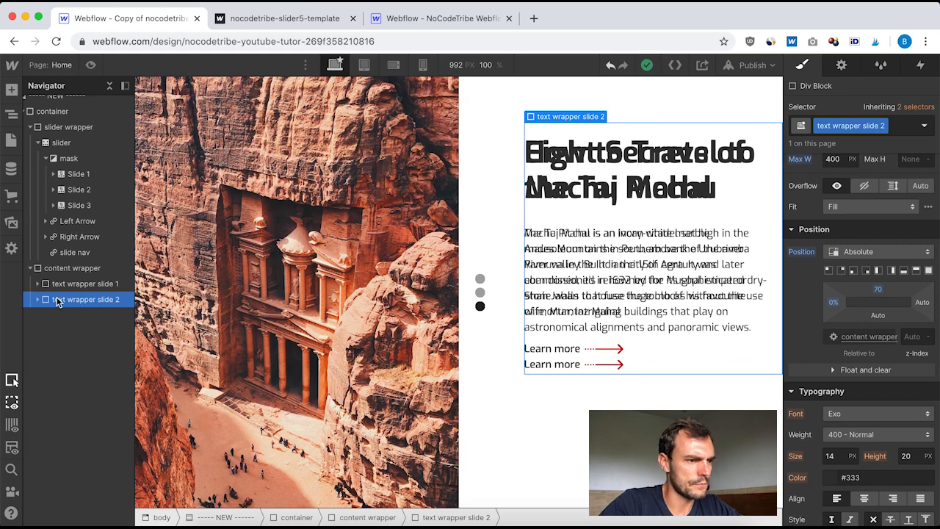
Hide text wrapper slide 1 in the new content wrapper by setting its display to none.
left_click(75, 284)
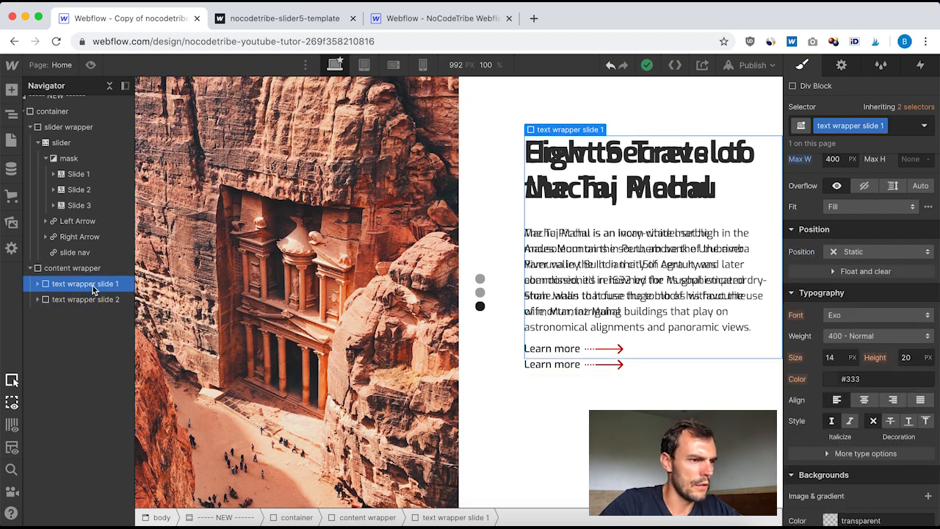
scroll(908, 246, "up", 3)
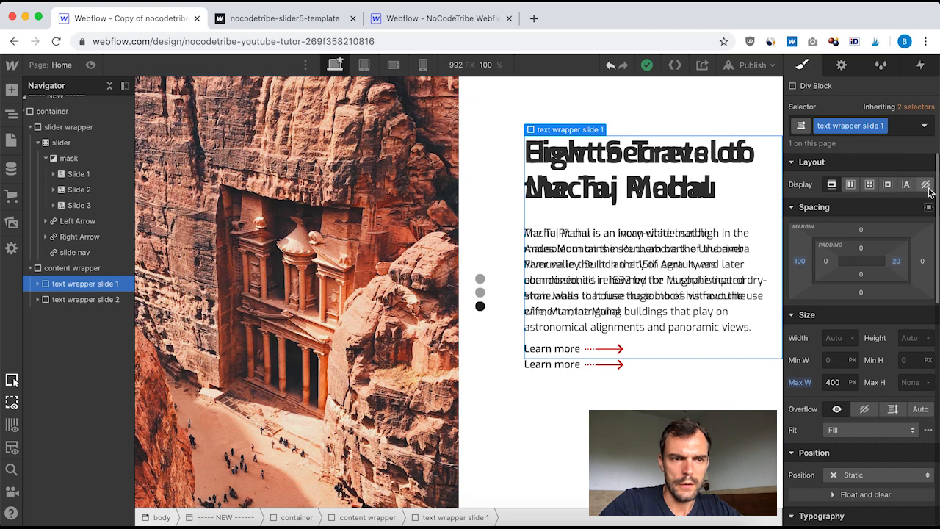
left_click(927, 188)
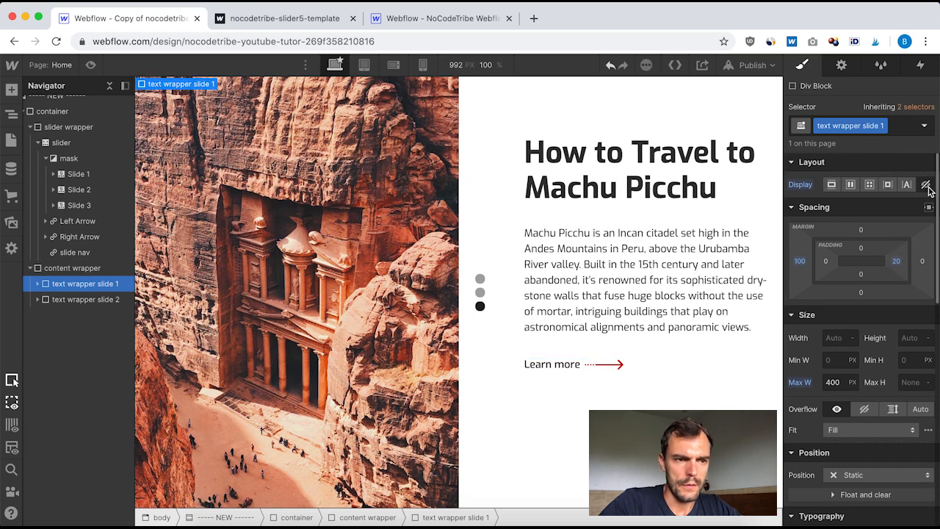
Duplicate text wrapper slide 2 and give the copy its own class named text wrapper slide 3.
left_click(66, 297)
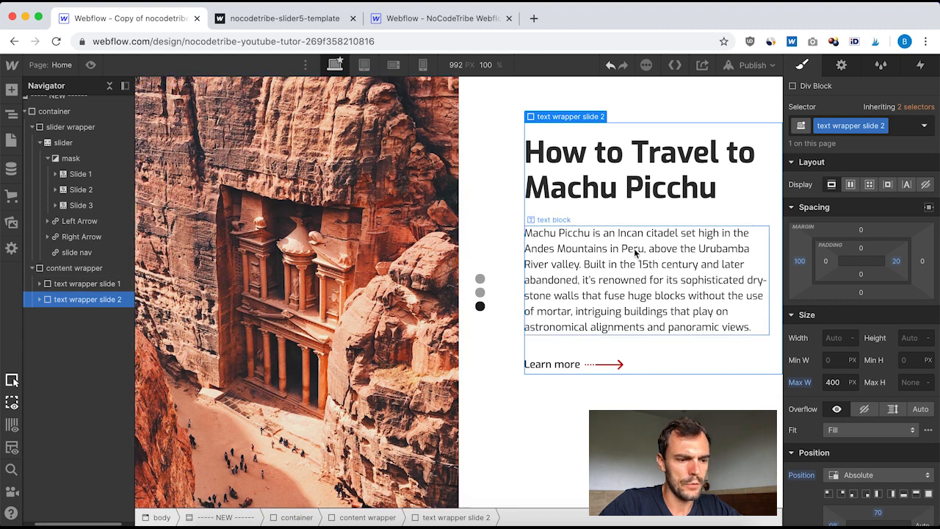
key("super+d")
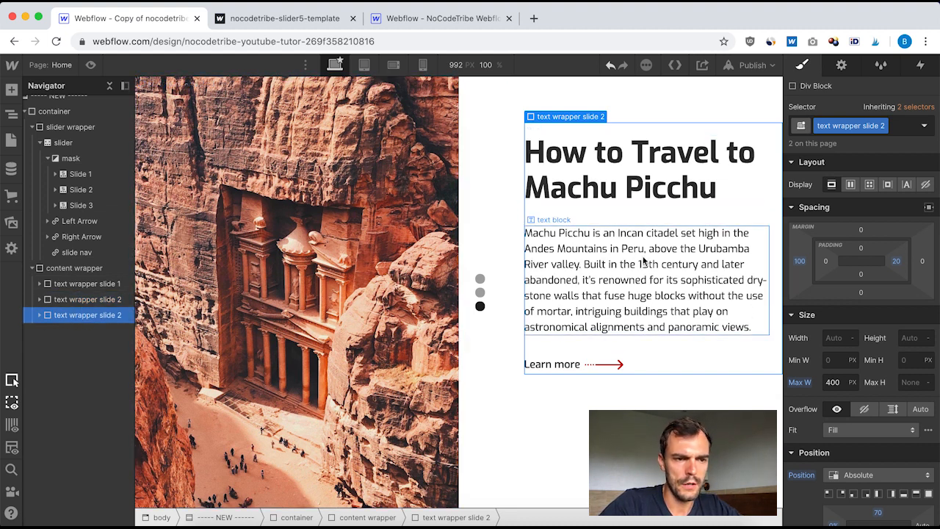
left_click(883, 127)
left_click(869, 160)
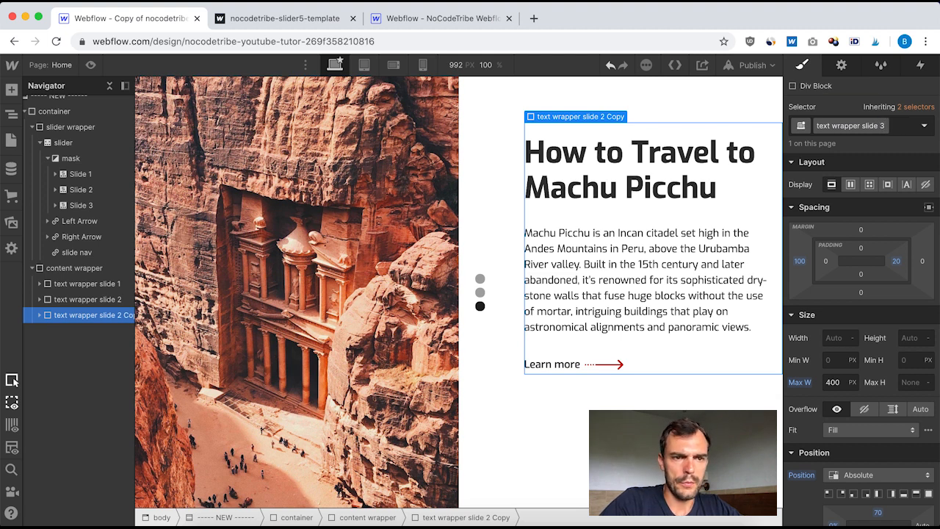
scroll(885, 387, "down", 4)
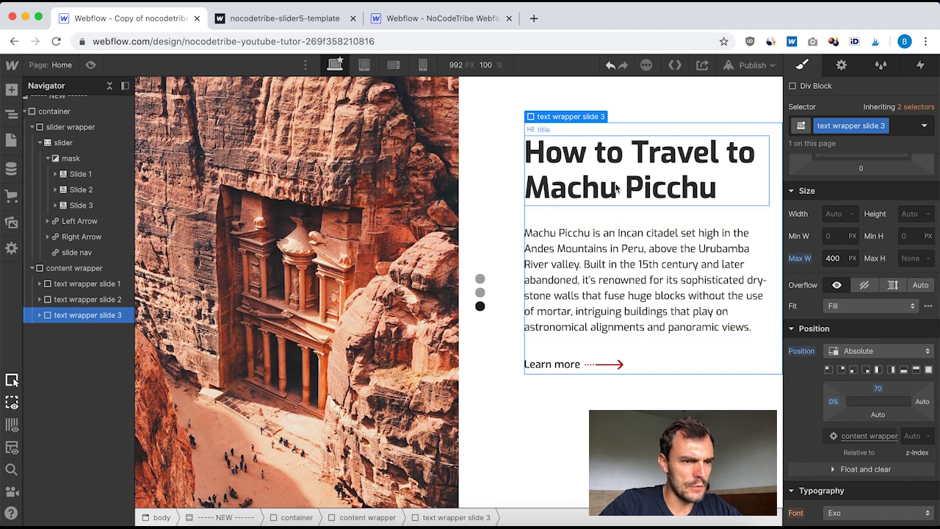
In the template, set Text wrapper Slide 2-S5 to display none and Text wrapper Slide 3-S5 to display block.
scroll(410, 197, "up", 6)
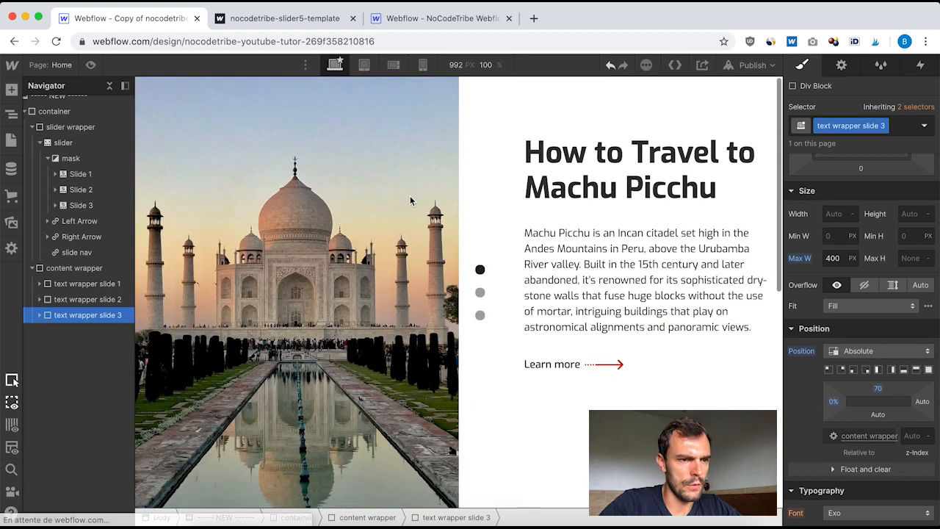
left_click(488, 204)
left_click(50, 290)
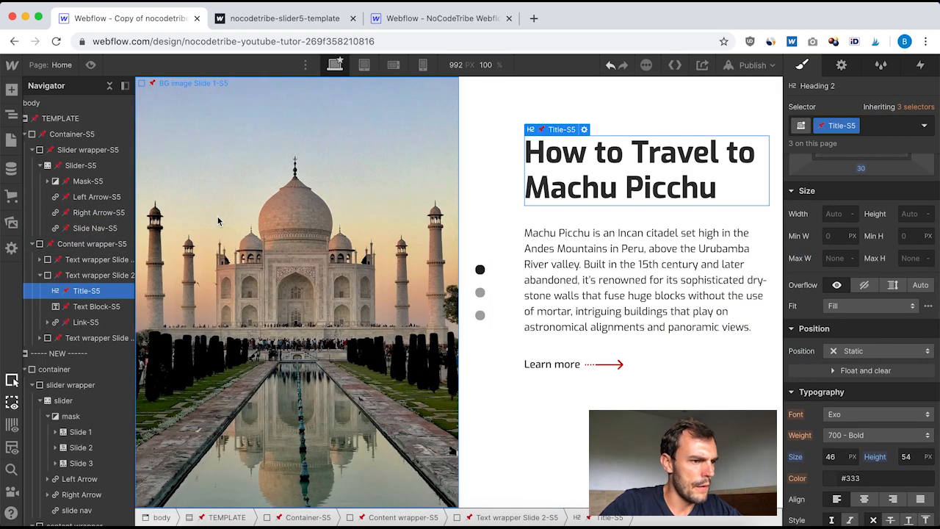
left_click(39, 276)
left_click(90, 274)
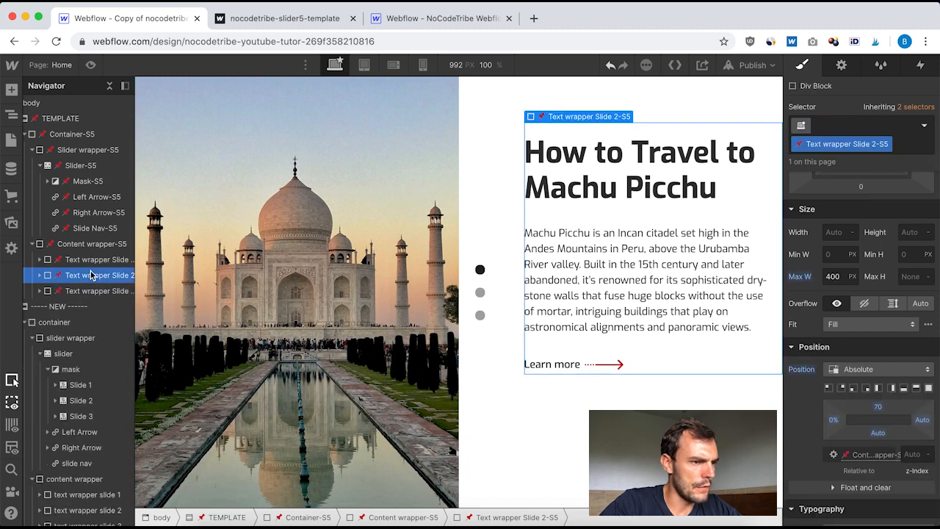
scroll(807, 228, "up", 3)
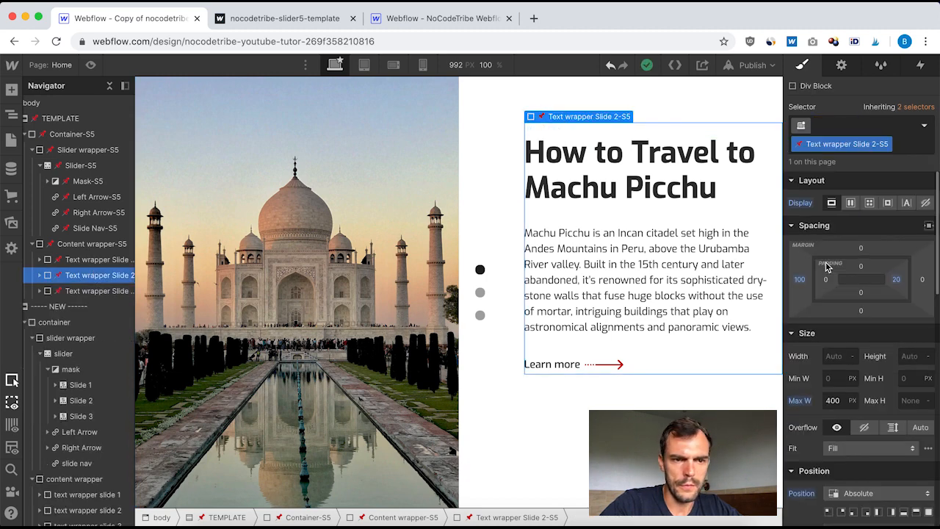
left_click(926, 203)
left_click(96, 291)
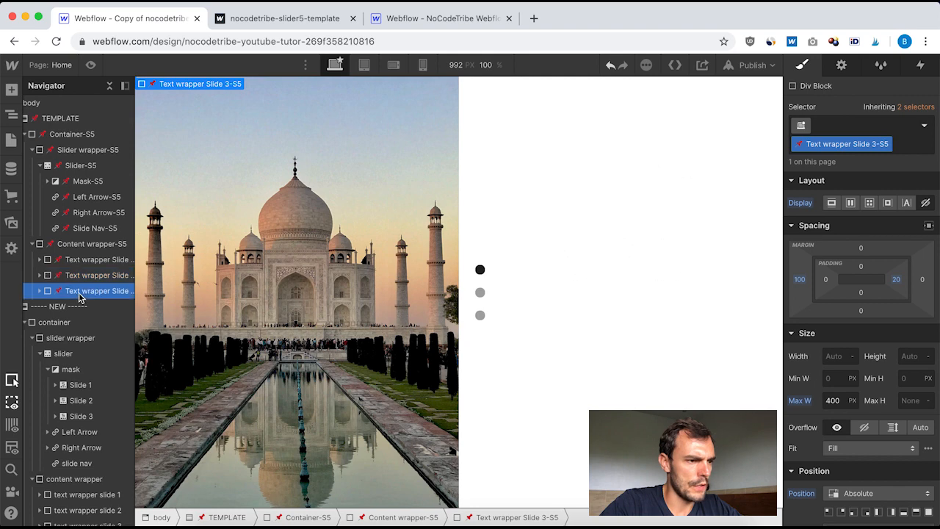
left_click(832, 203)
Replace the title in text wrapper slide 3 with the template's "15 Things to Do in Petra".
double_click(572, 152)
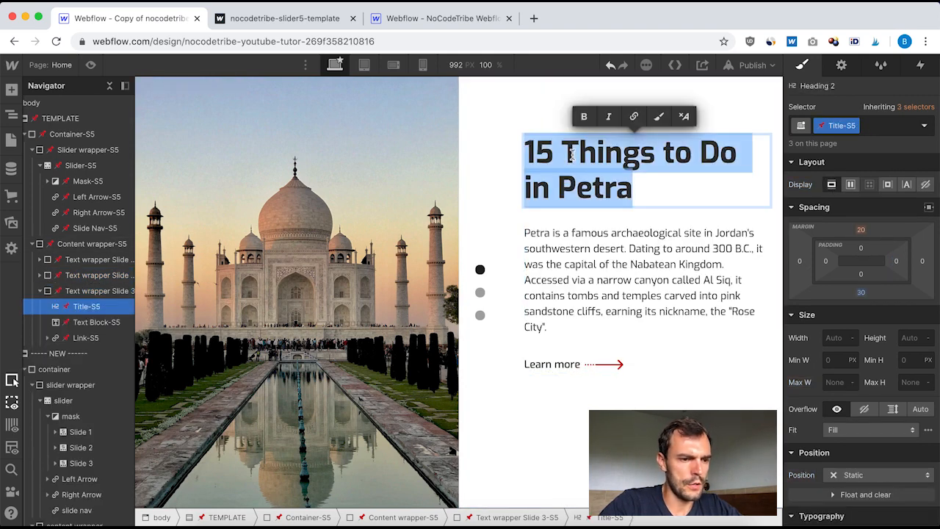
scroll(603, 277, "down", 5)
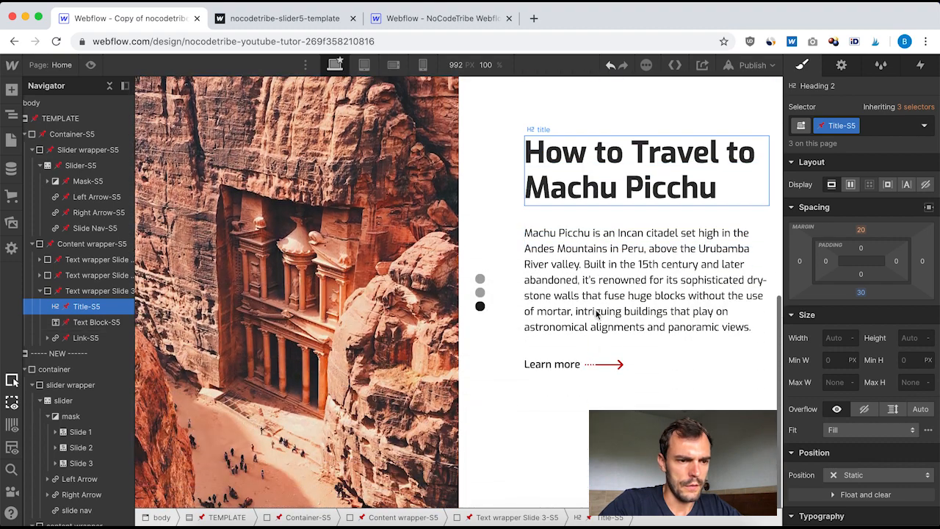
scroll(597, 314, "up", 2)
left_click(600, 238)
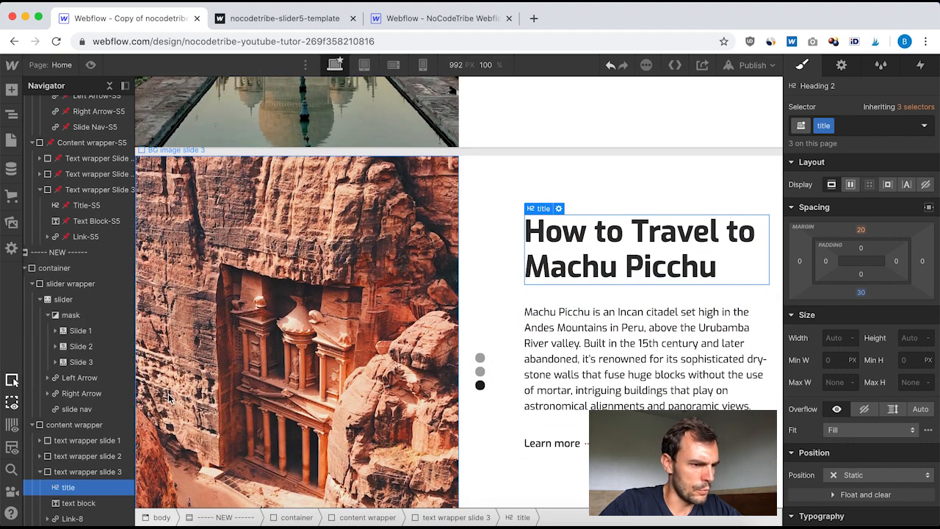
double_click(621, 231)
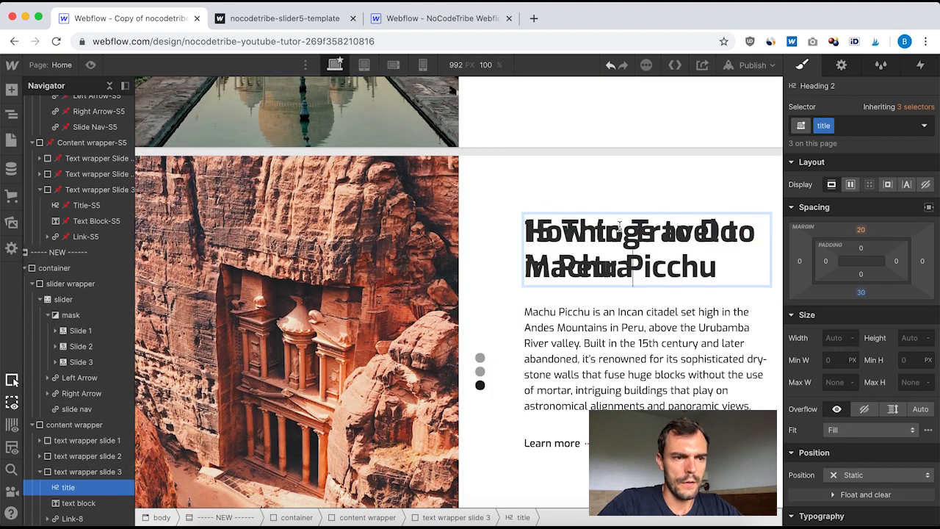
Hide text wrapper slide 2 in the new content wrapper by setting its display to none.
scroll(600, 301, "up", 3)
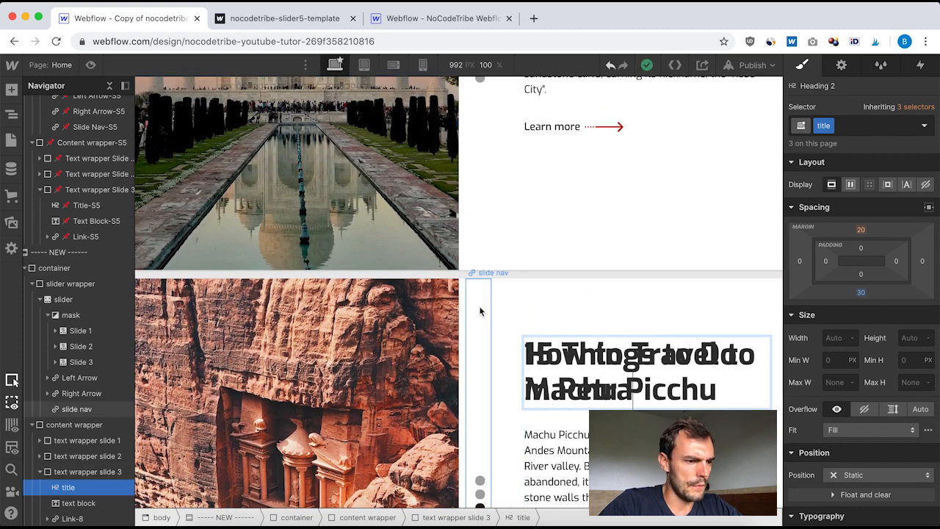
left_click(86, 458)
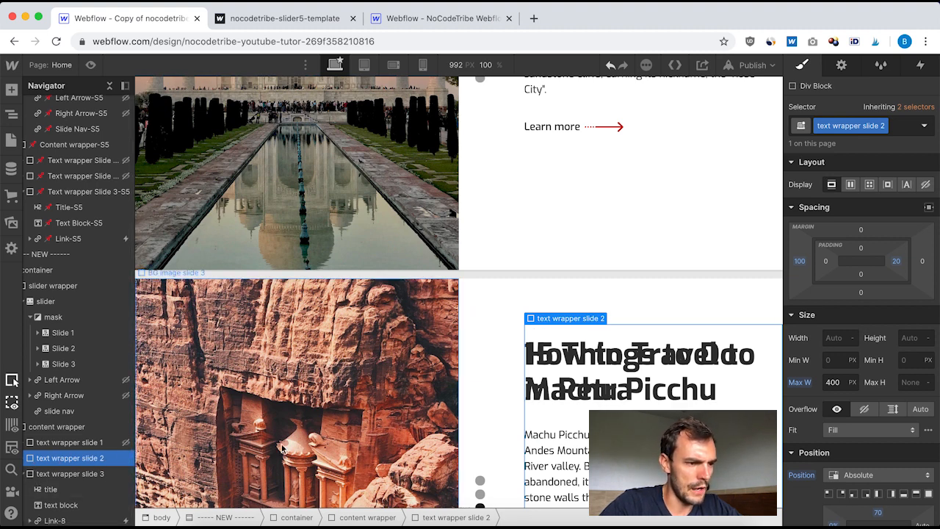
left_click(925, 185)
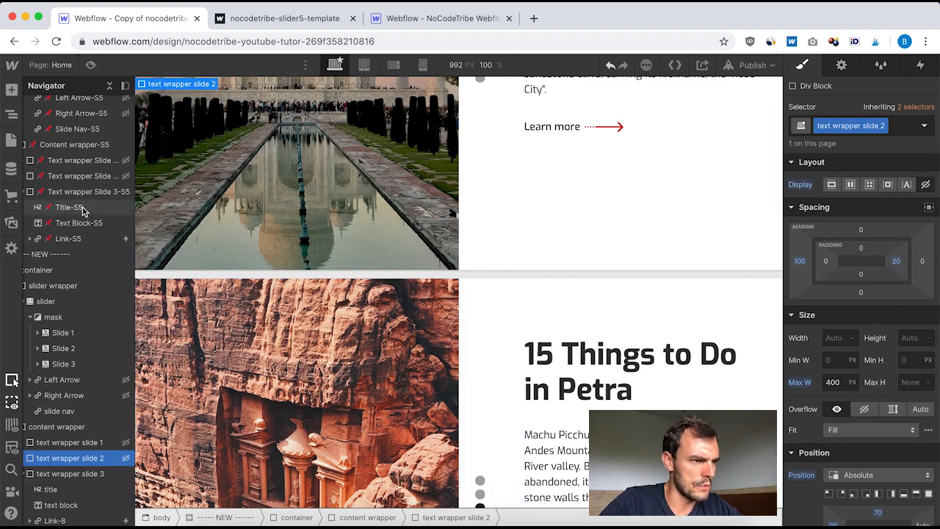
Replace the paragraph in text wrapper slide 3 with the template's Petra description and compare the result with the template.
scroll(632, 372, "up", 3)
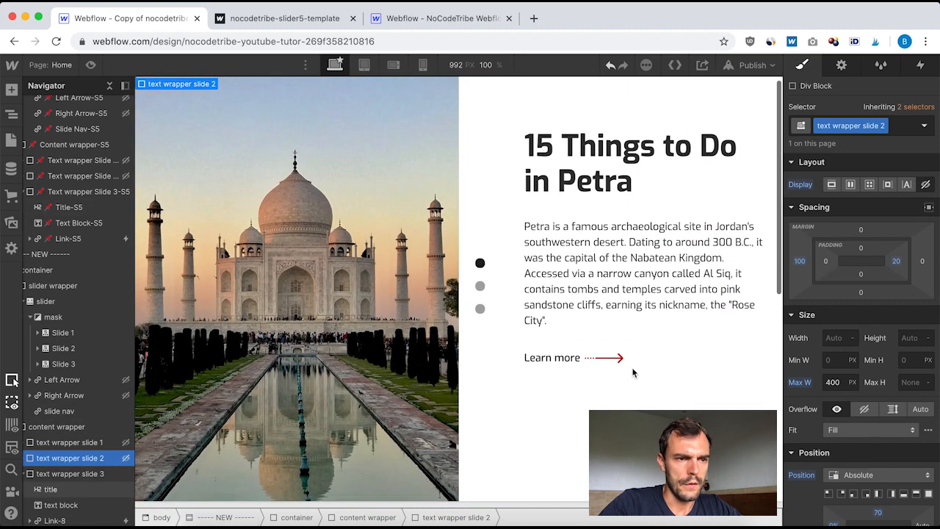
left_click(585, 247)
double_click(585, 246)
key("super+c")
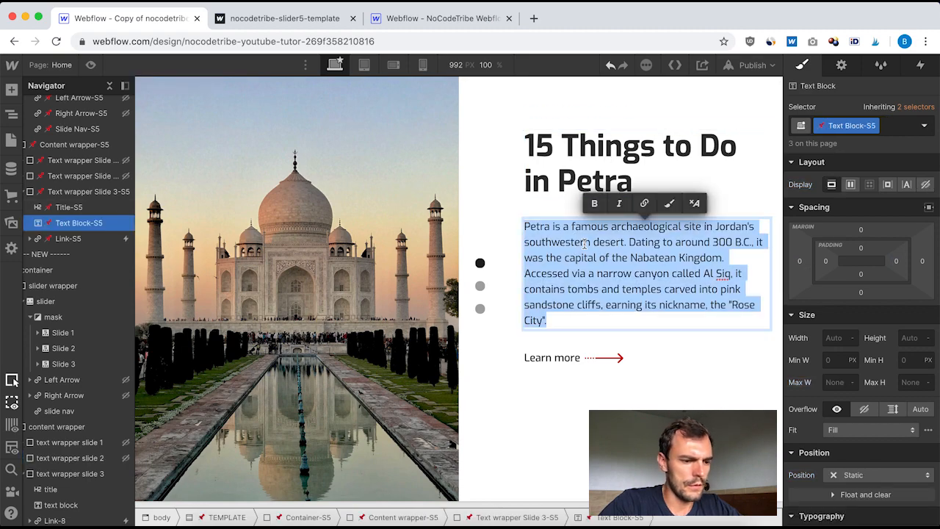
scroll(584, 243, "down", 5)
double_click(584, 371)
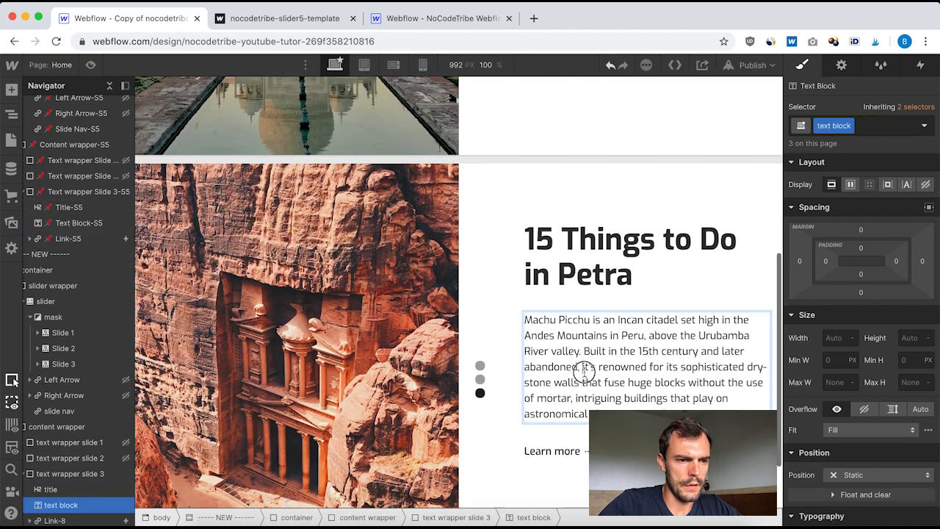
key("super+v")
scroll(639, 275, "up", 4)
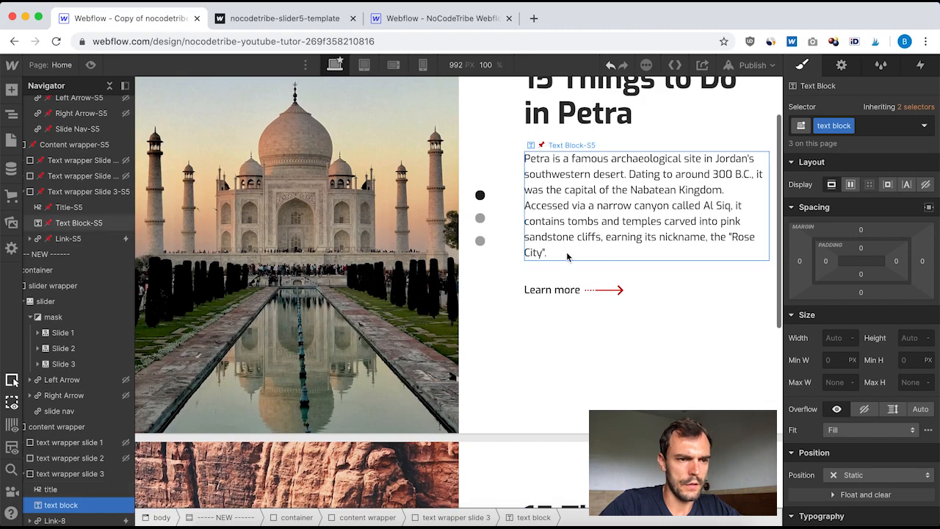
scroll(631, 330, "down", 5)
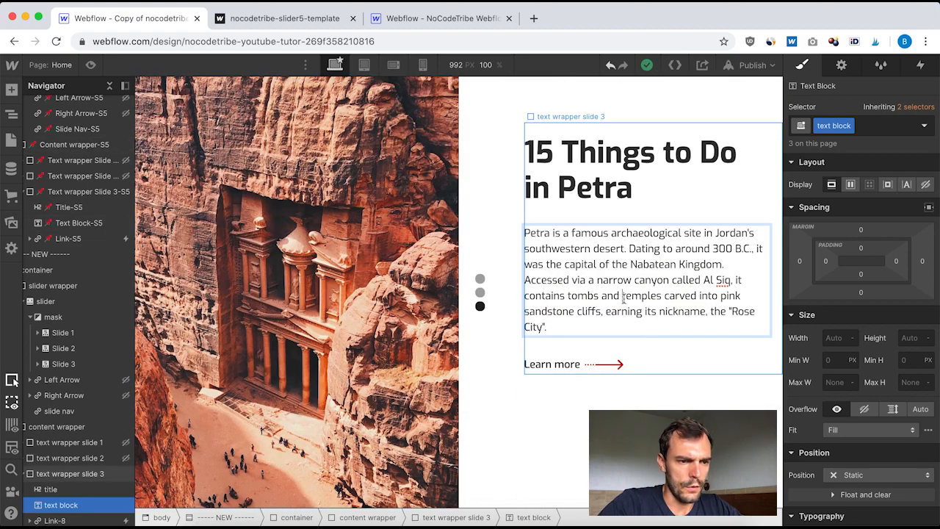
scroll(624, 298, "up", 4)
scroll(624, 297, "down", 3)
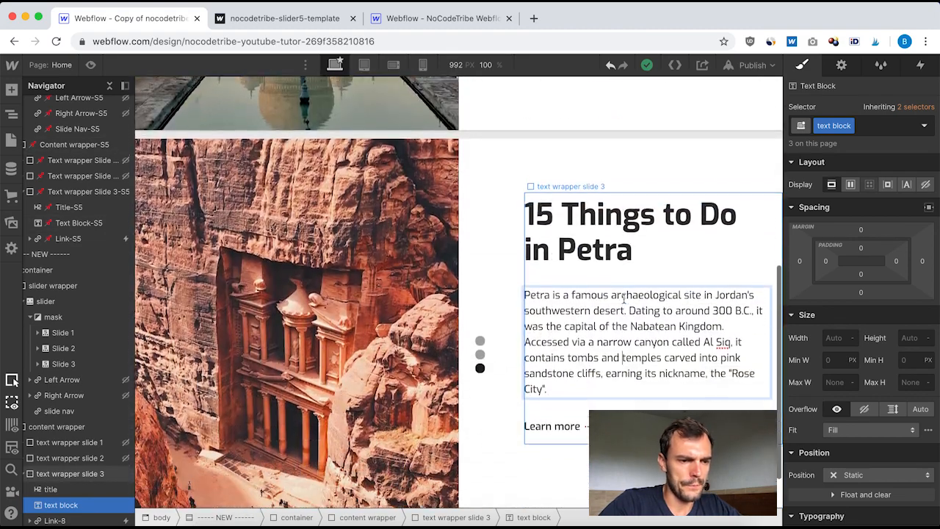
key("Escape")
Hide text wrapper slide 3 in the new content wrapper by setting its display to none.
left_click(526, 213)
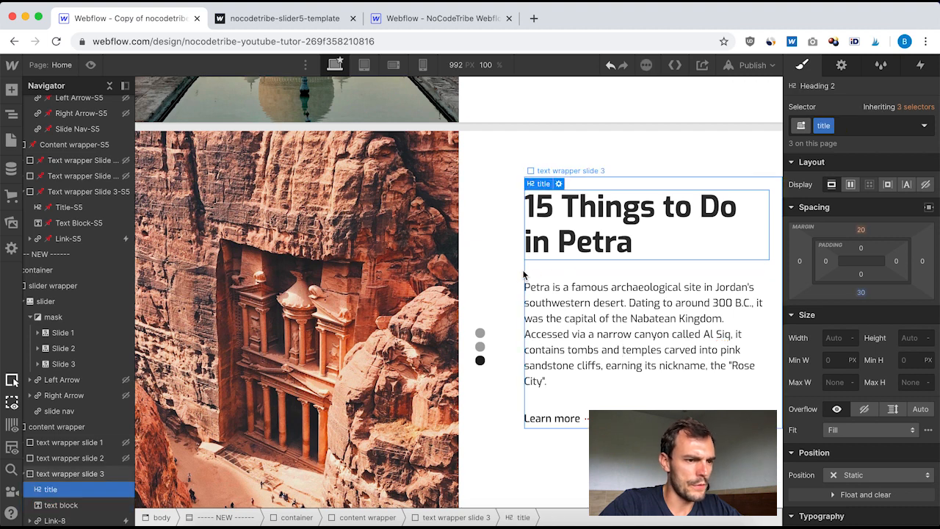
scroll(75, 434, "up", 2)
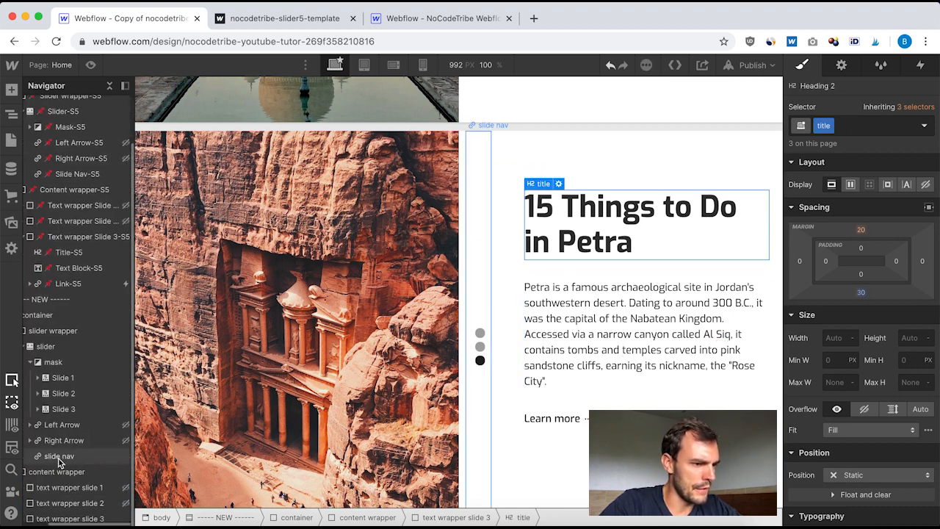
left_click(72, 517)
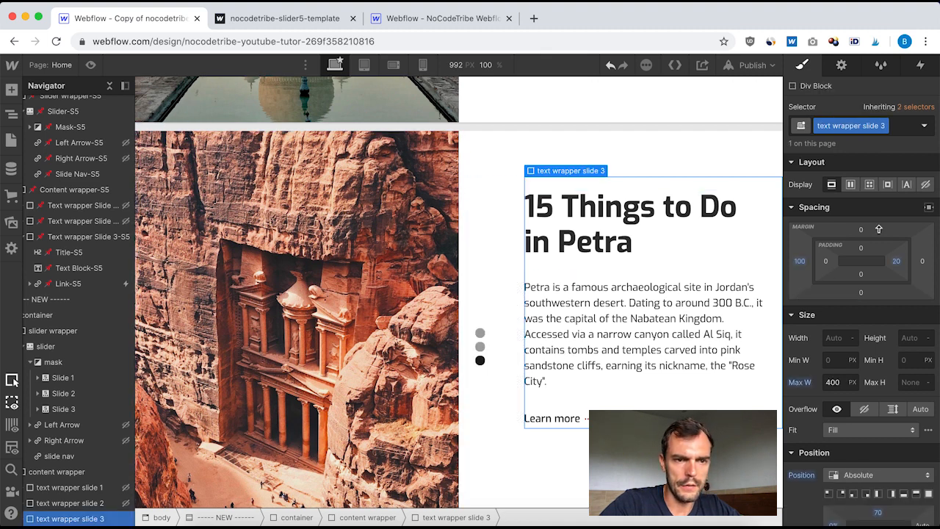
left_click(926, 184)
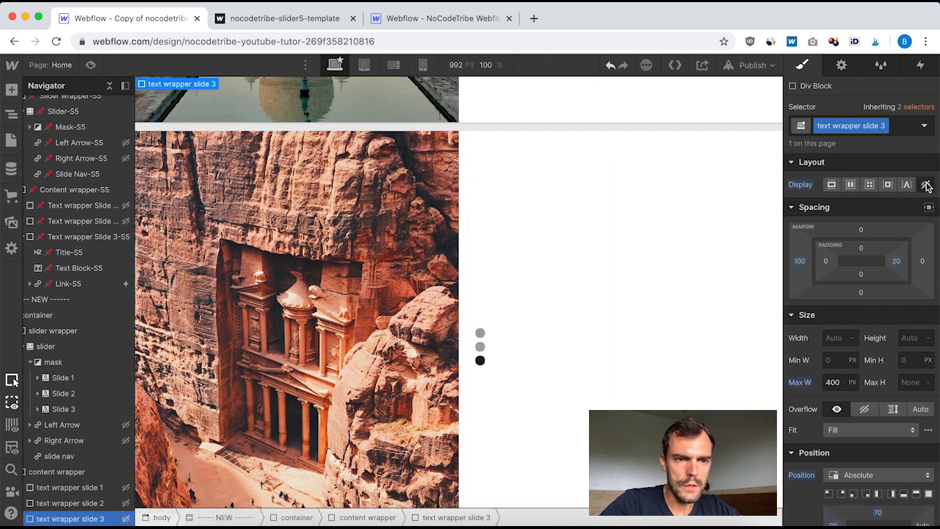
Reset the display setting of text wrapper slide 1 in the new content wrapper to its initial value.
left_click(84, 502)
left_click(95, 488)
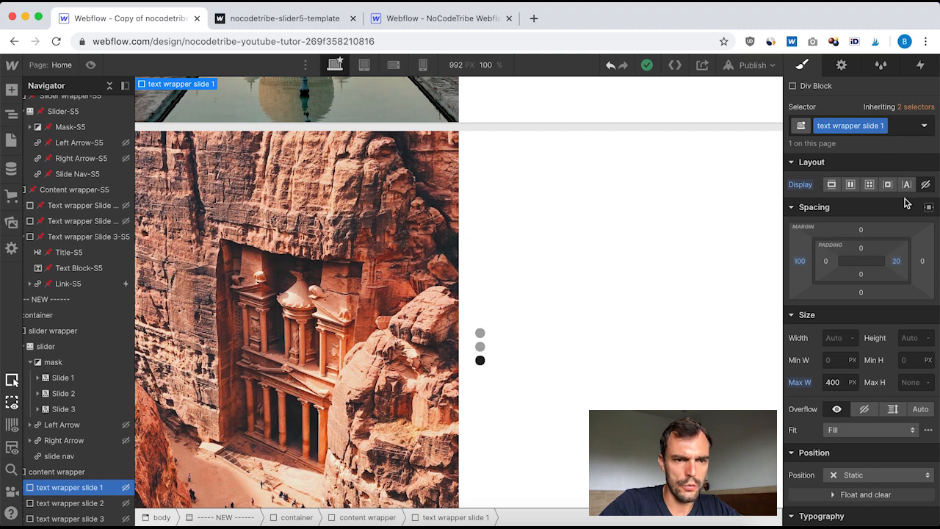
left_click(803, 186)
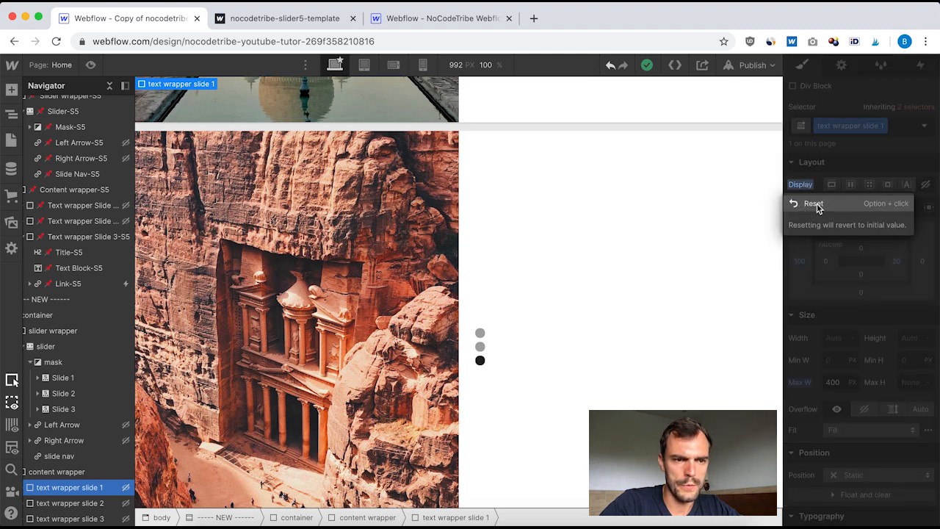
left_click(815, 205)
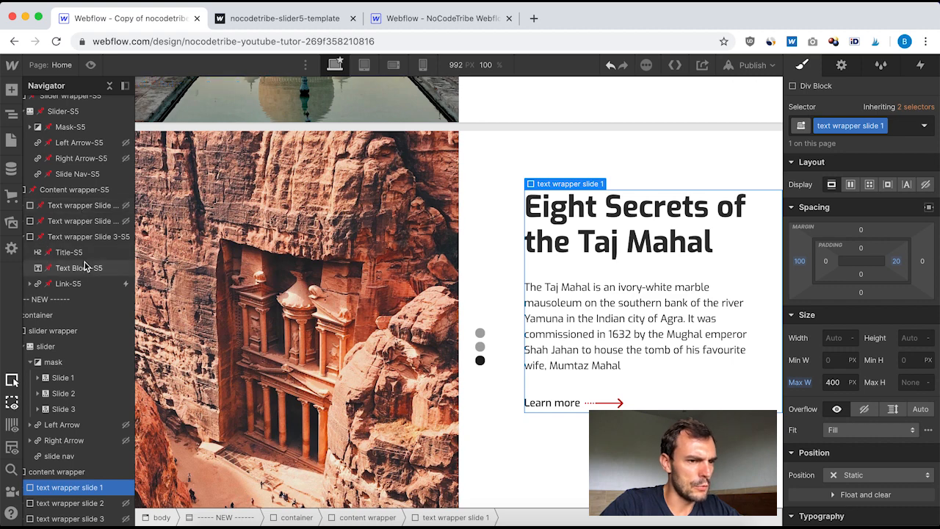
scroll(486, 235, "up", 1)
scroll(485, 233, "up", 5)
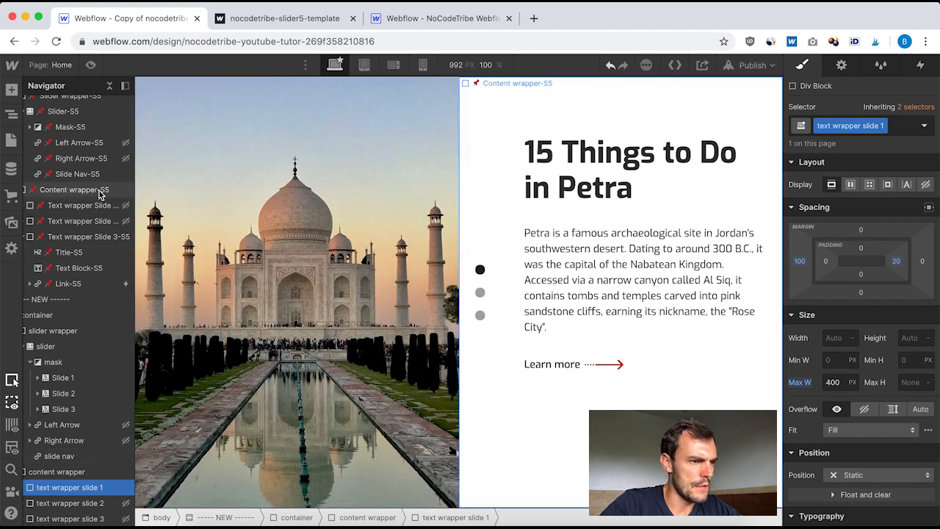
scroll(80, 174, "up", 3)
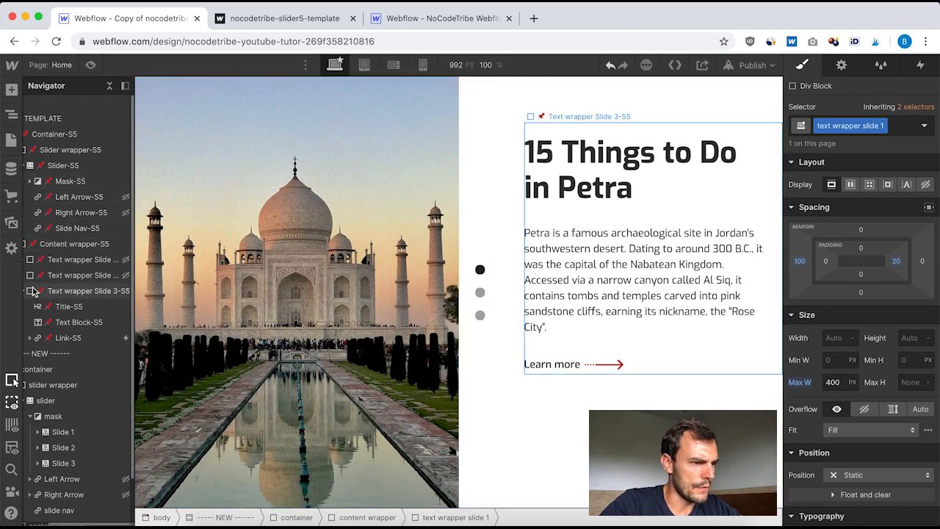
Set the template's Text wrapper Slide 3-S5 display to none and reset the display setting of Text wrapper Slide 1-S5.
left_click(77, 292)
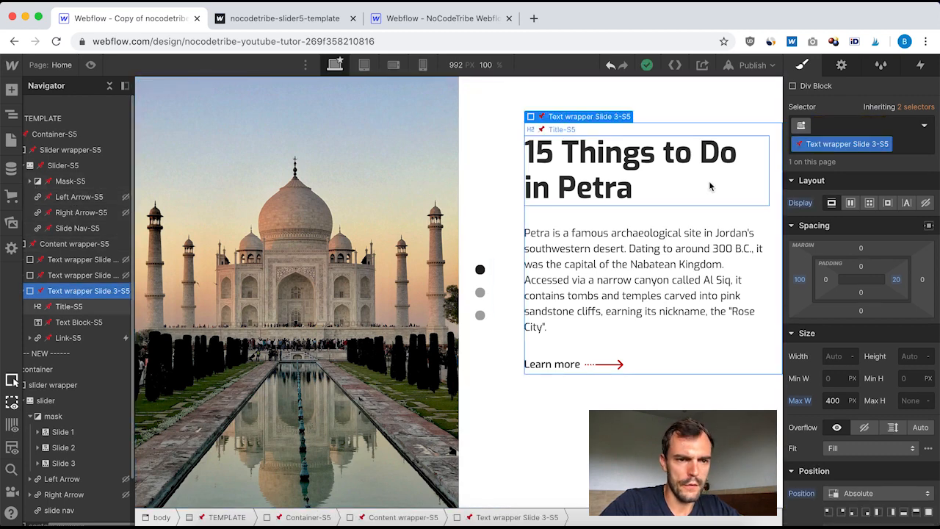
left_click(922, 204)
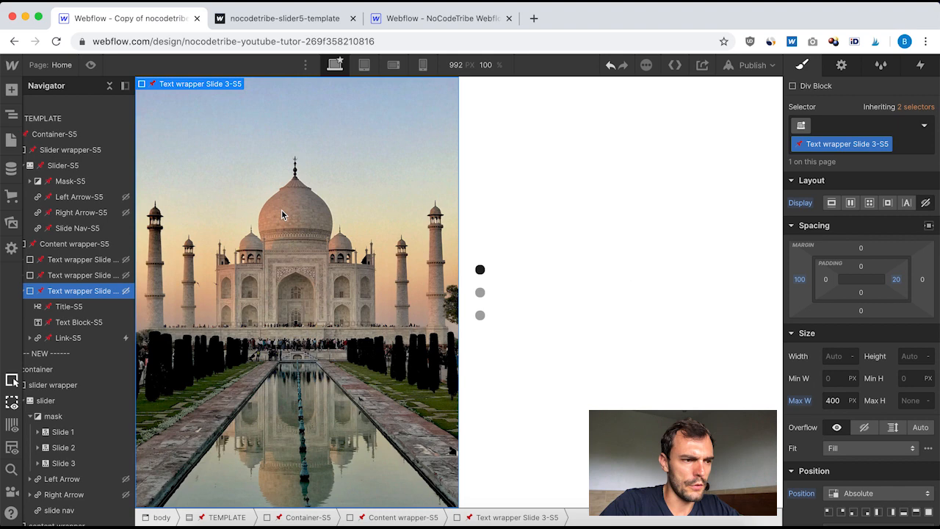
left_click(79, 261)
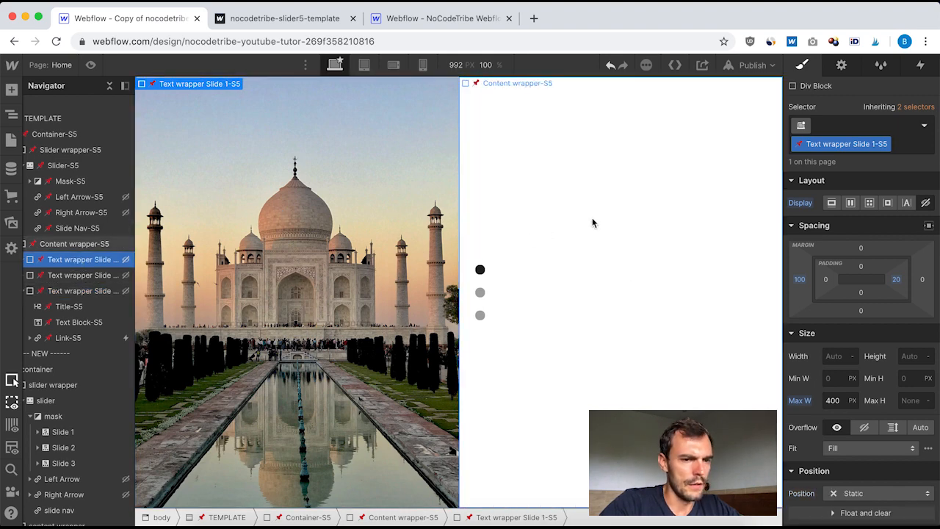
left_click(797, 204)
left_click(811, 221)
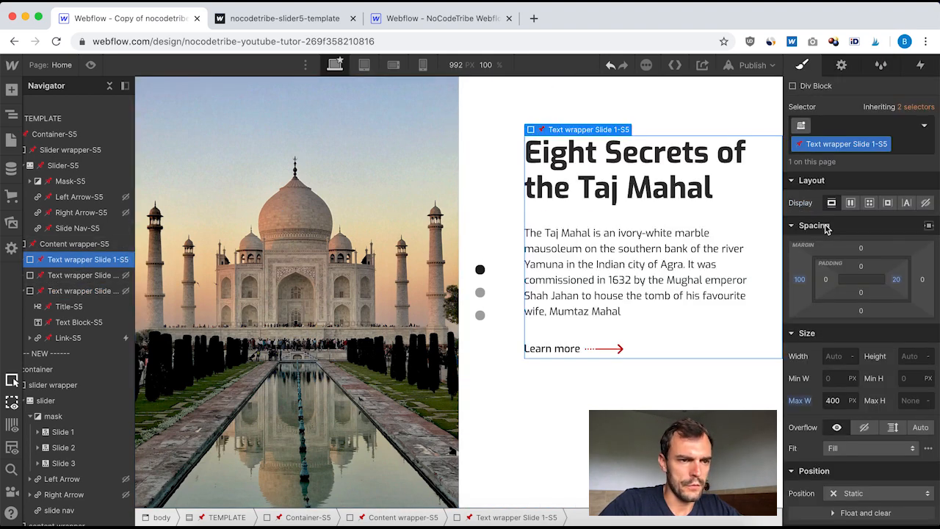
Cycle through the three slides of the new slider with its slide nav dots to check the image transitions.
left_click(536, 418)
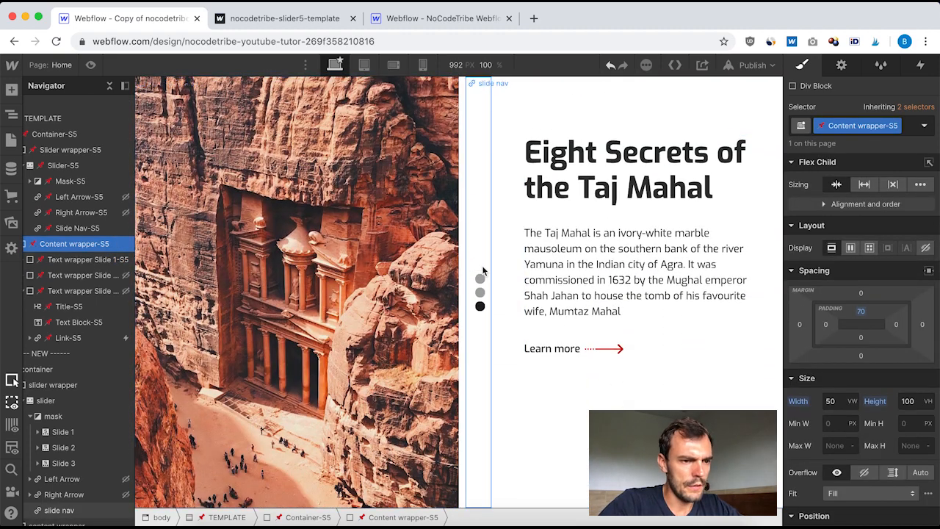
left_click(481, 279)
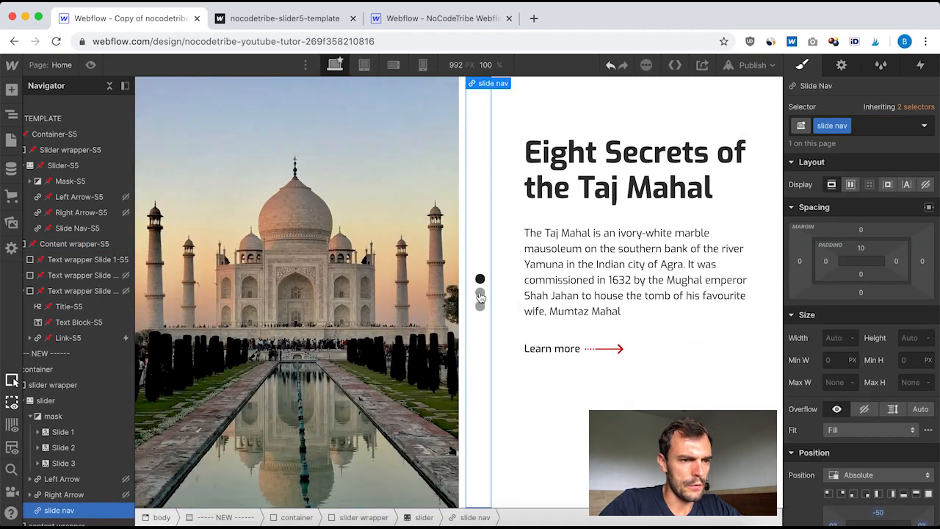
left_click(481, 294)
left_click(481, 304)
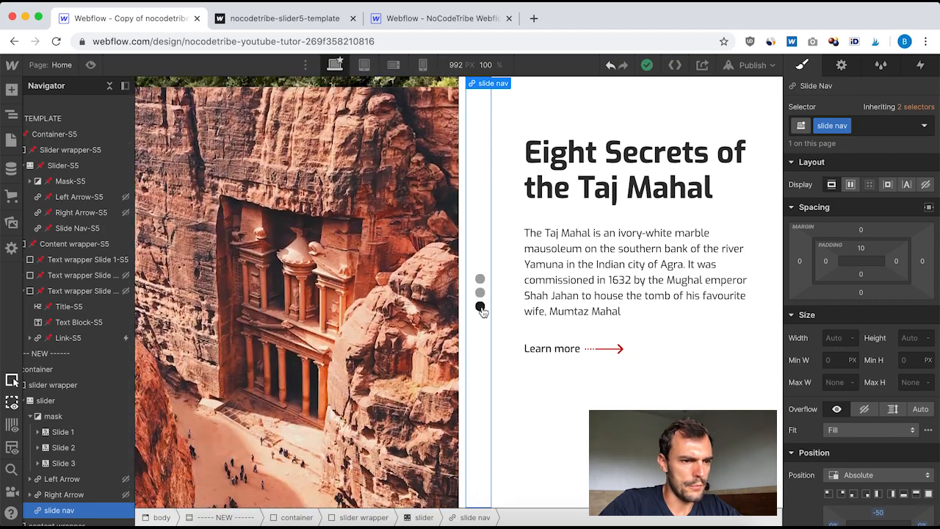
left_click(481, 283)
left_click(481, 294)
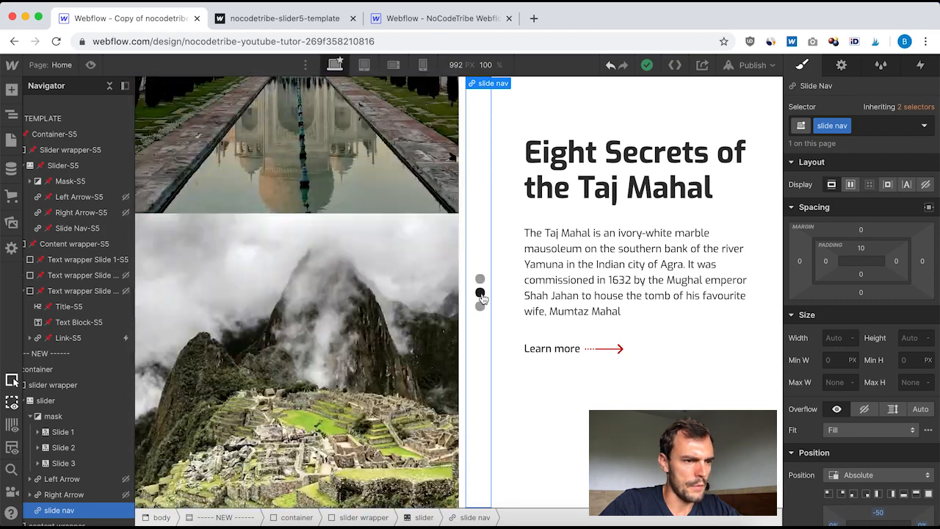
left_click(480, 306)
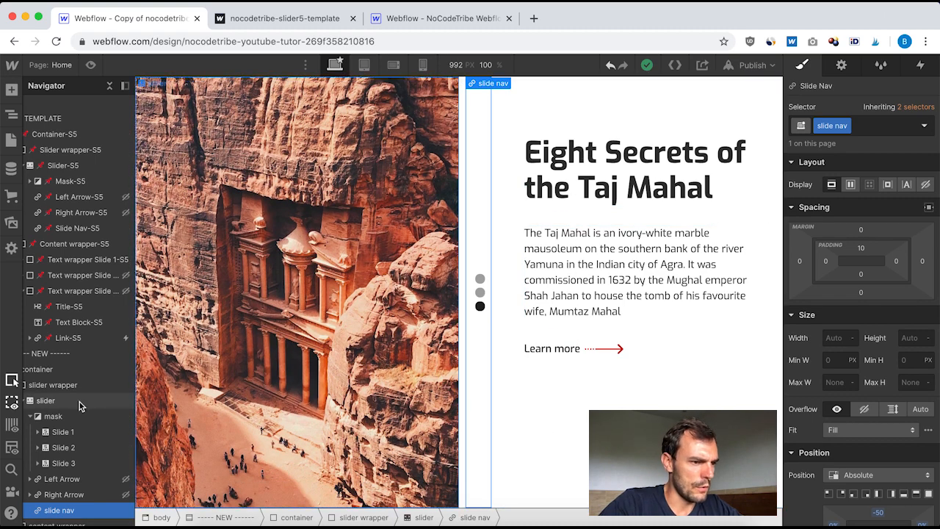
Collapse the template's Content wrapper-S5, expand Mask-S5 and select its first Slide-S5.
scroll(79, 404, "down", 1)
scroll(80, 405, "down", 1)
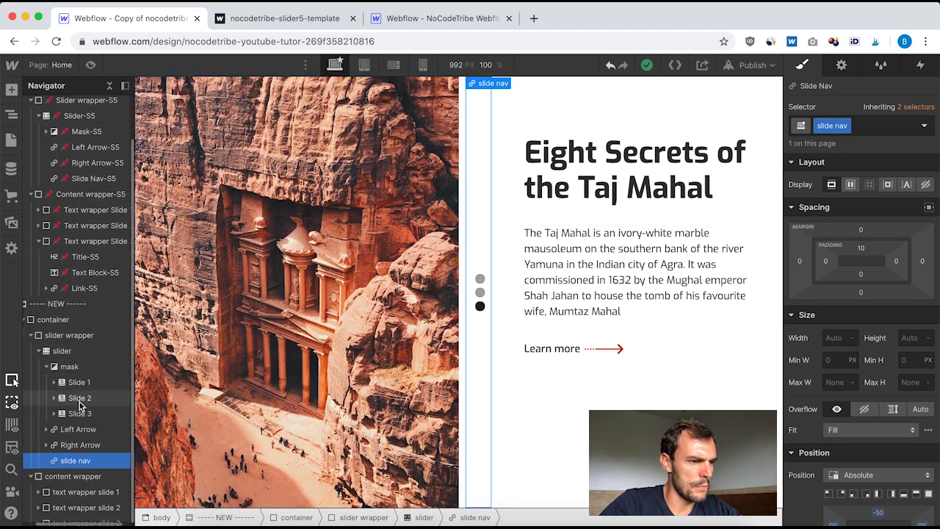
scroll(79, 402, "up", 2)
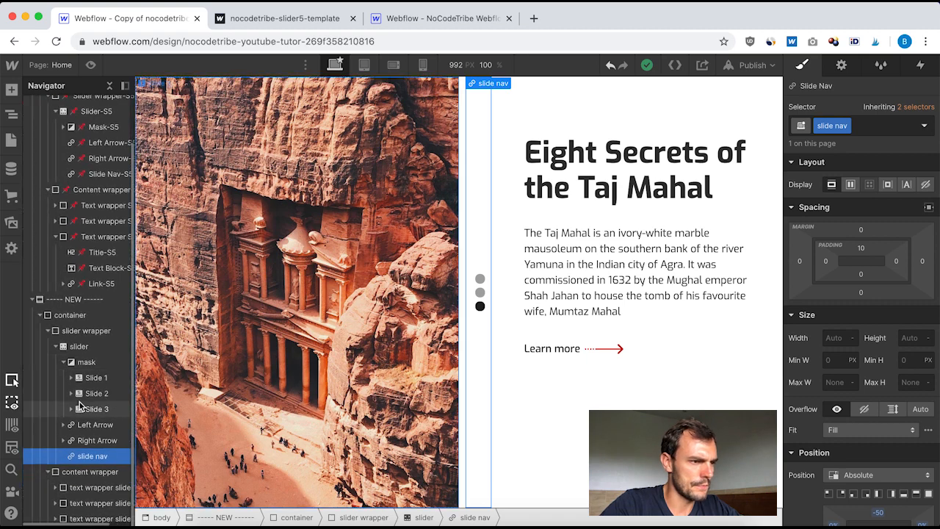
scroll(88, 265, "right", 1)
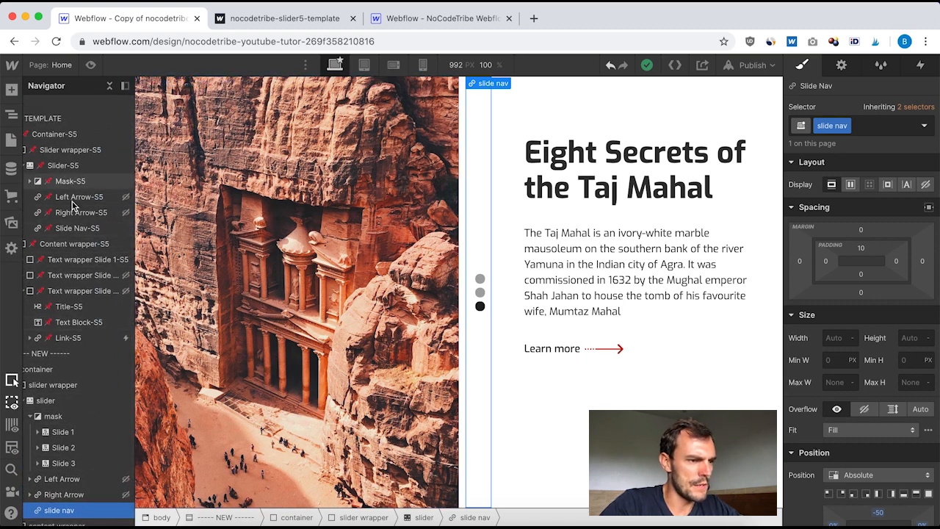
scroll(51, 242, "left", 2)
left_click(49, 233)
scroll(49, 228, "right", 2)
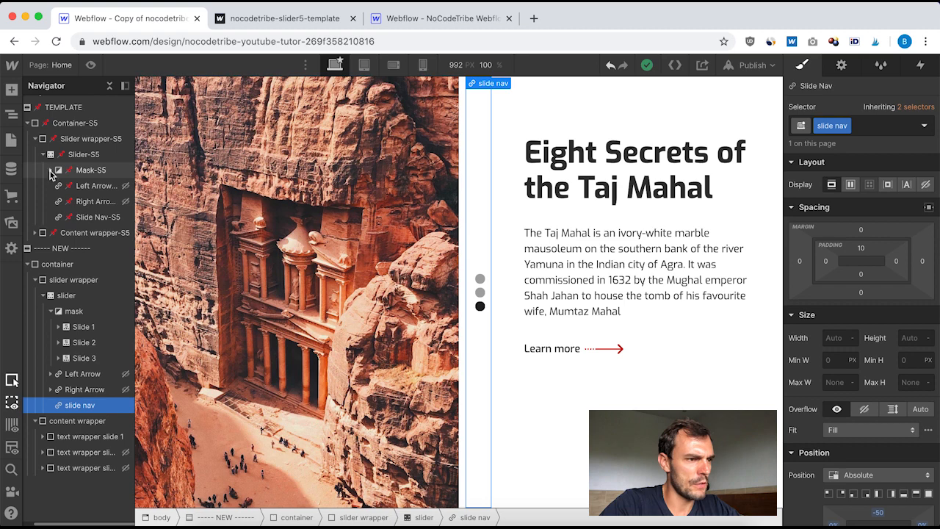
left_click(51, 171)
scroll(81, 191, "up", 1)
left_click(113, 196)
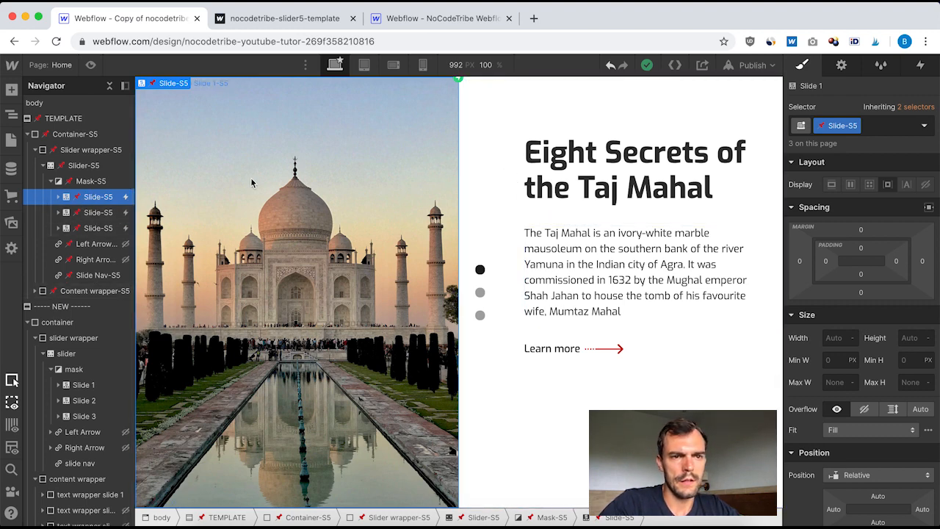
Open the slide 1 ON animation from the first template slide's Slider change interaction and look through its actions.
left_click(921, 66)
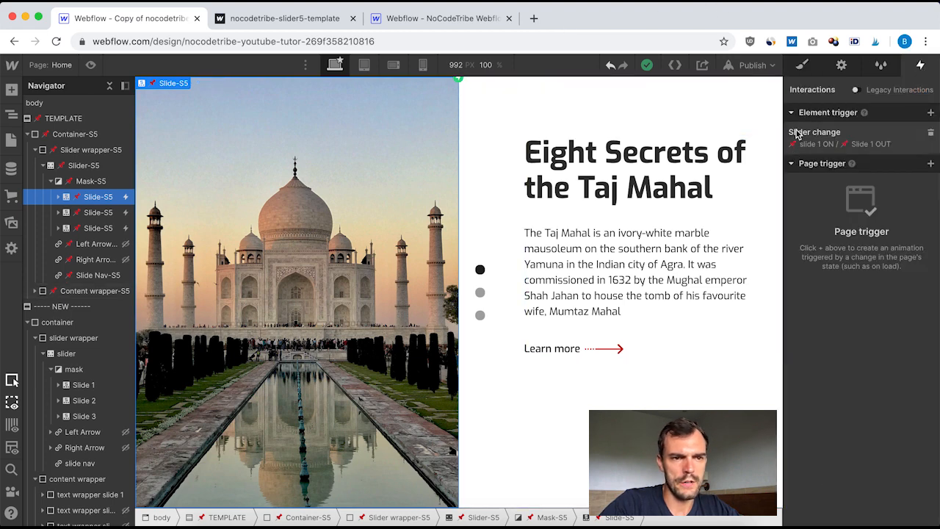
left_click(824, 146)
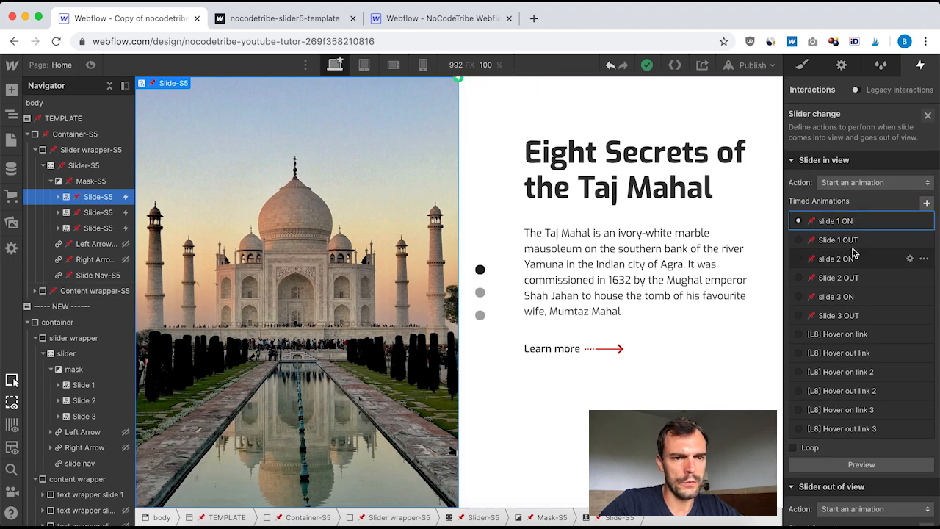
left_click(830, 221)
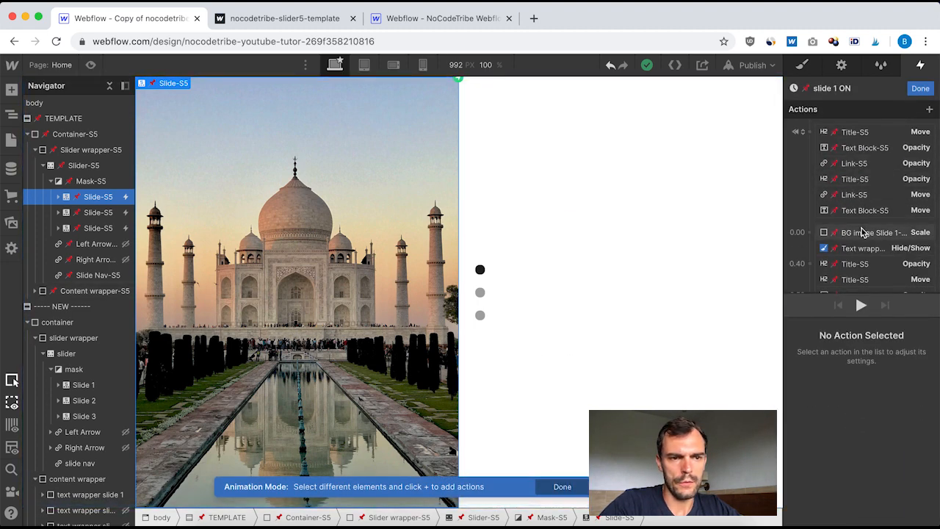
scroll(862, 232, "down", 2)
scroll(870, 220, "up", 3)
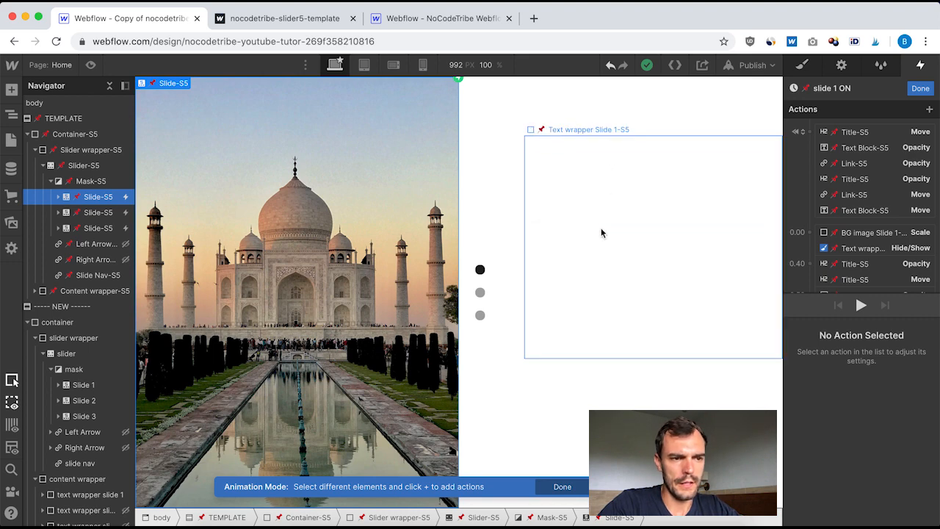
Examine the initial-state Move and Opacity actions of the title, link and text block in the slide 1 ON animation.
left_click(847, 135)
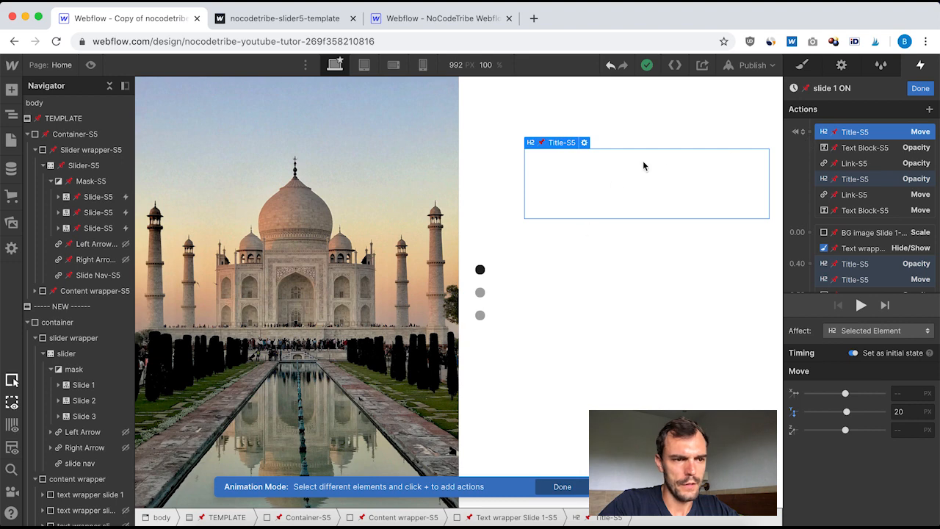
left_click(866, 181)
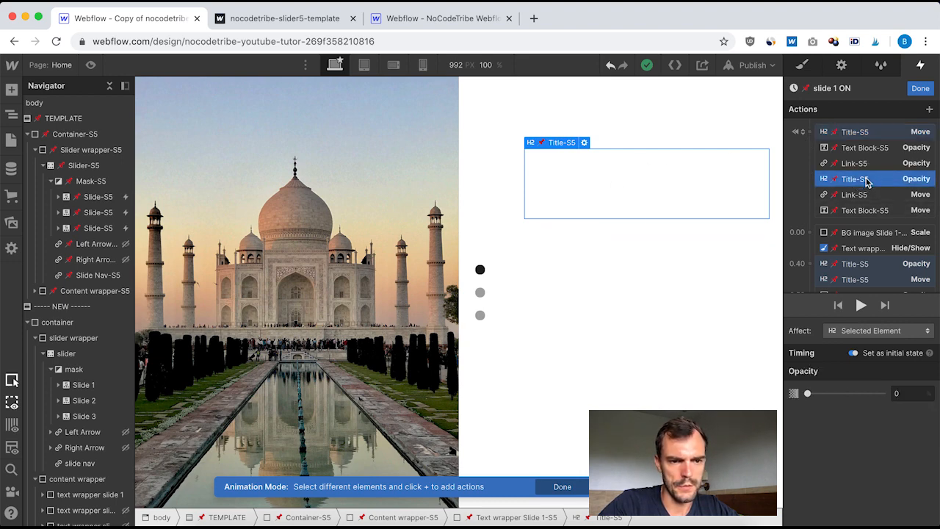
left_click(858, 137)
scroll(851, 195, "down", 3)
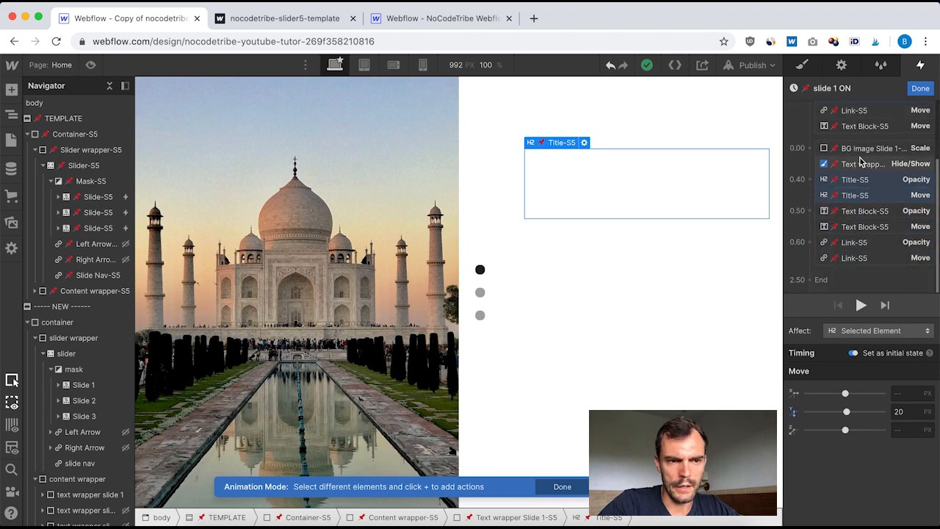
scroll(859, 168, "up", 3)
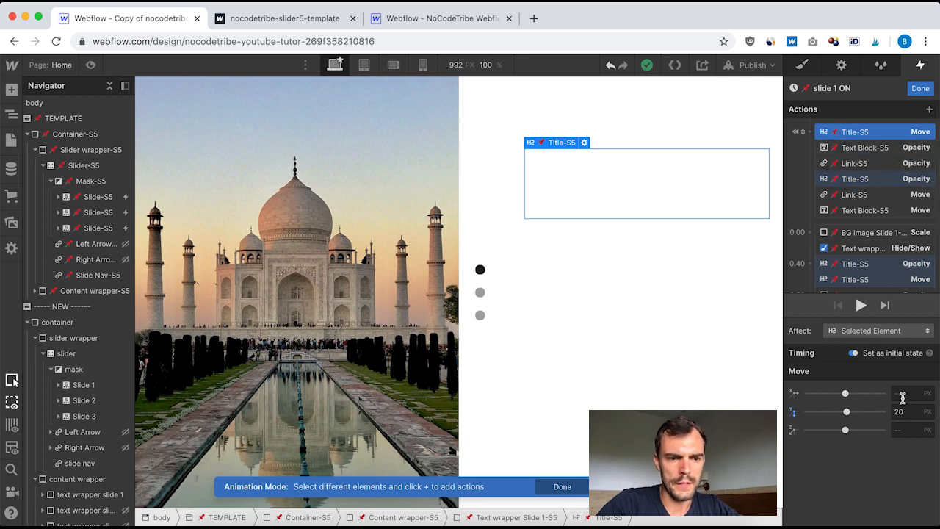
left_click(862, 181)
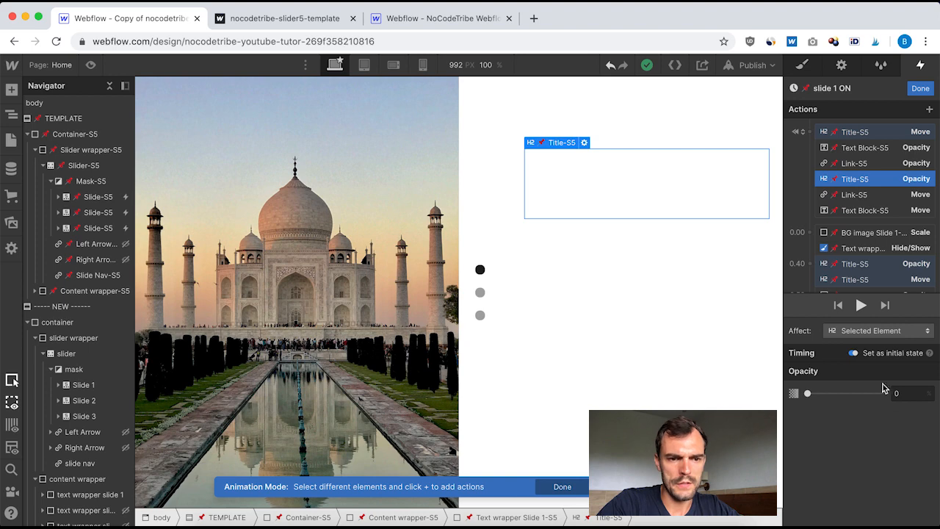
left_click(853, 164)
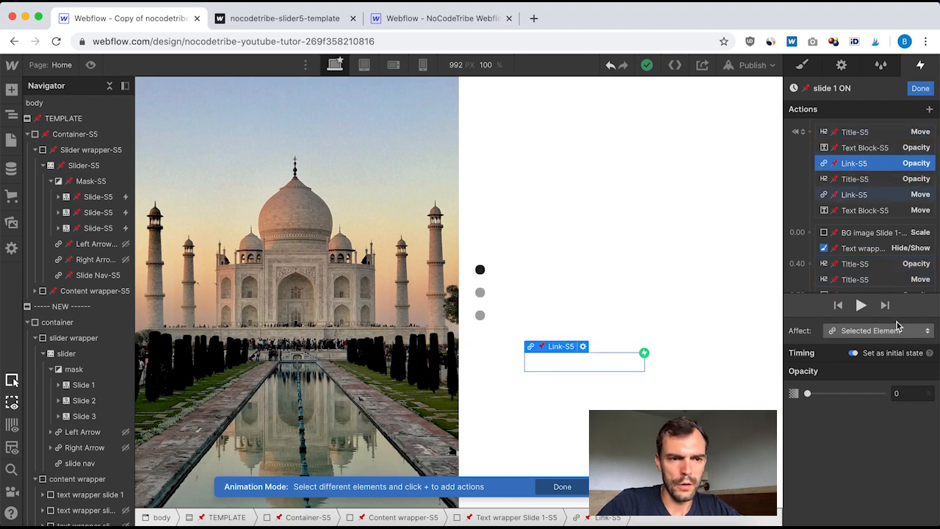
left_click(863, 196)
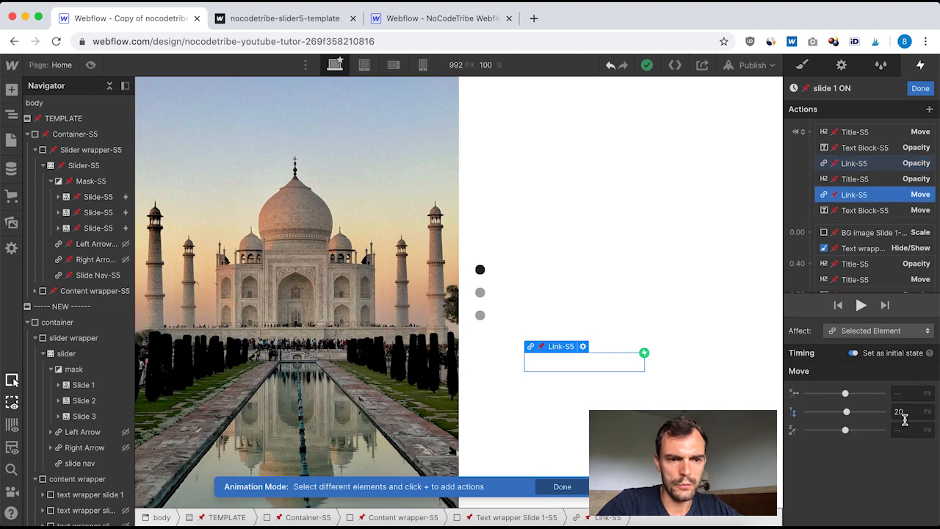
left_click(847, 166)
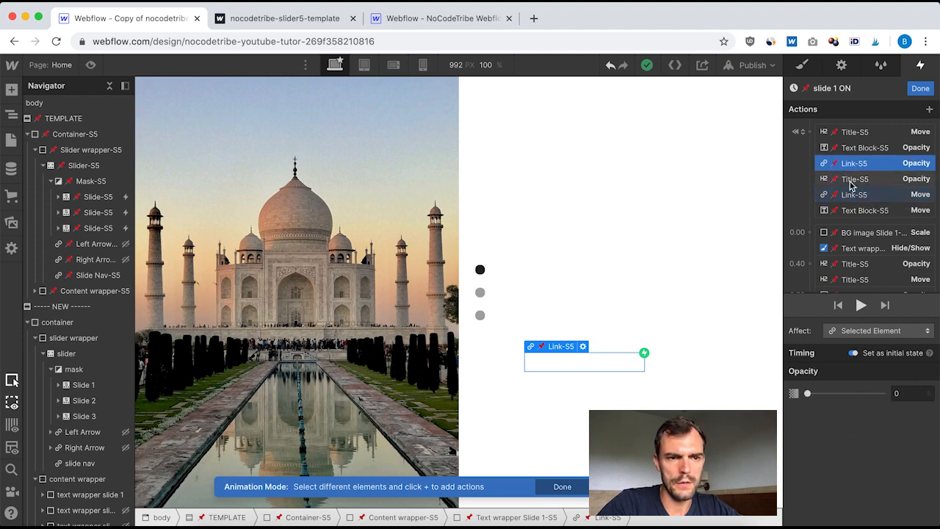
left_click(864, 149)
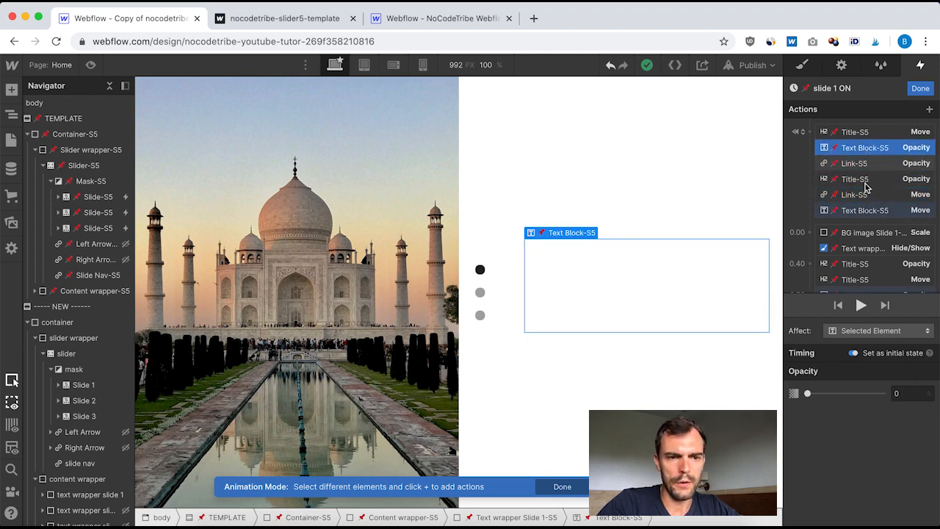
left_click(870, 211)
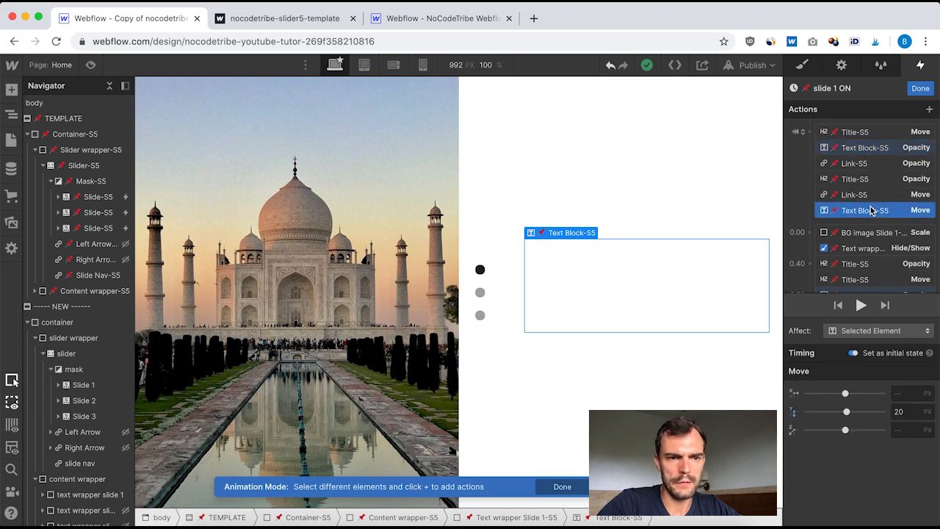
Switch to the published slider template and move between its slides to examine how the text and images animate.
left_click(276, 19)
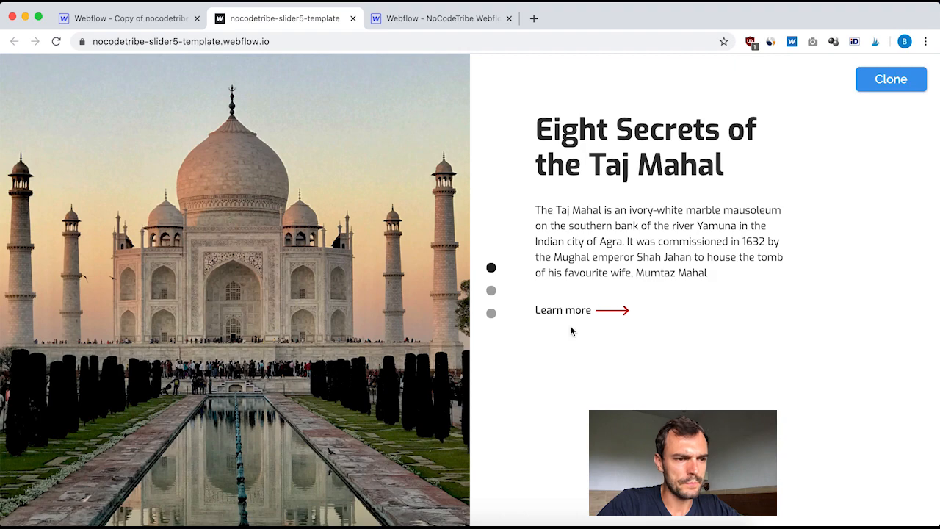
left_click(491, 291)
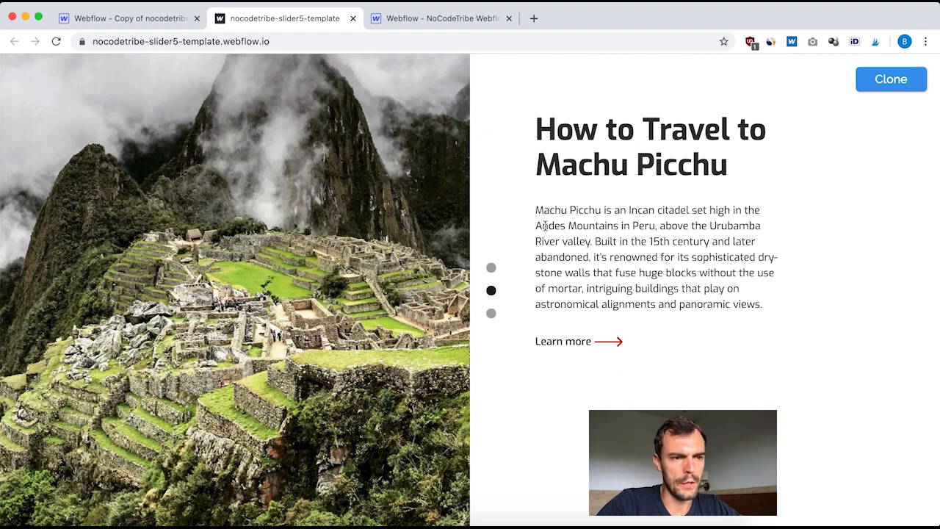
left_click(491, 314)
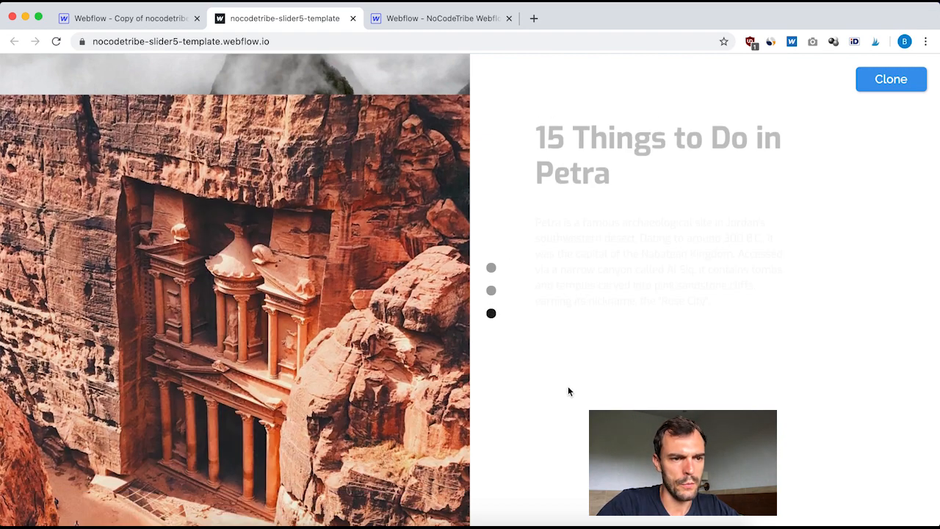
left_click(491, 291)
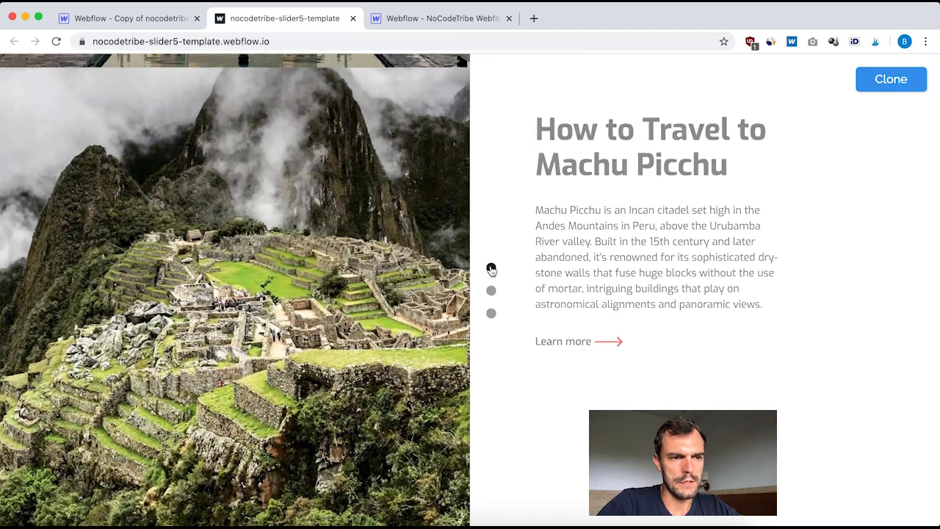
left_click(491, 267)
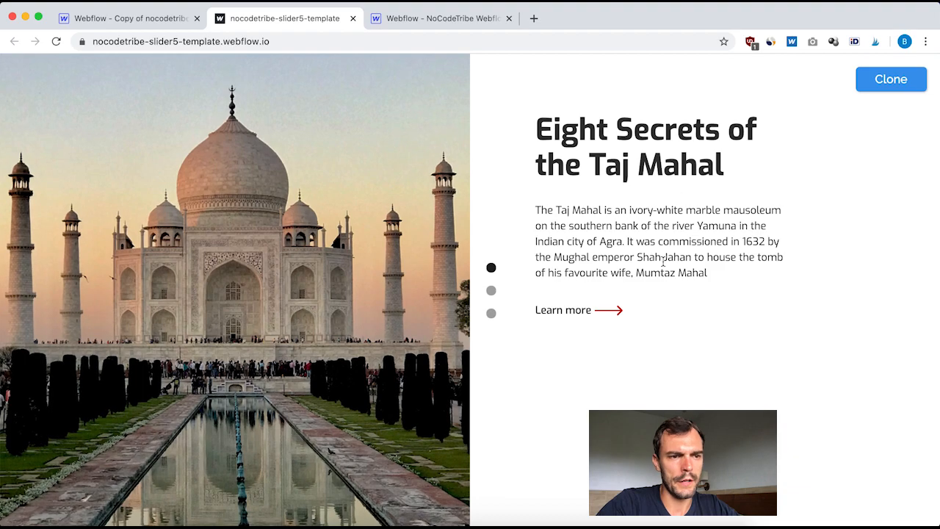
left_click(492, 290)
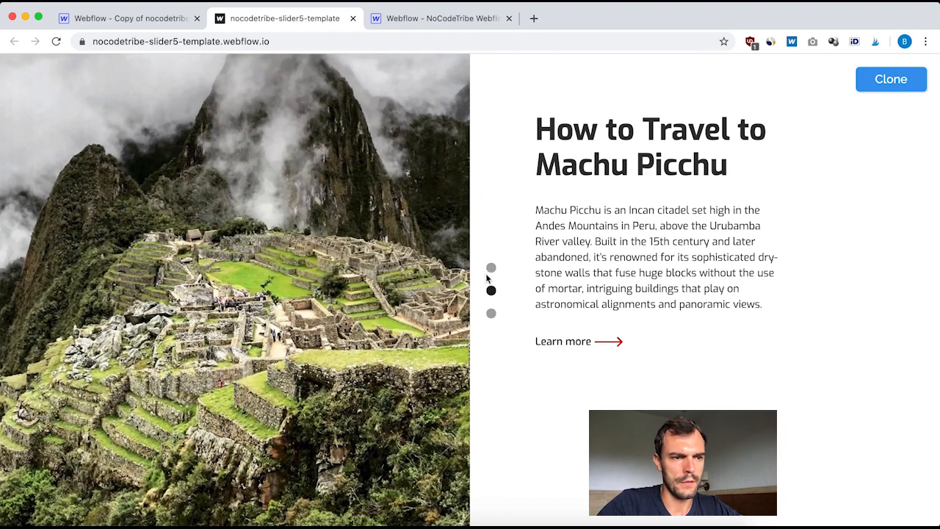
left_click(491, 267)
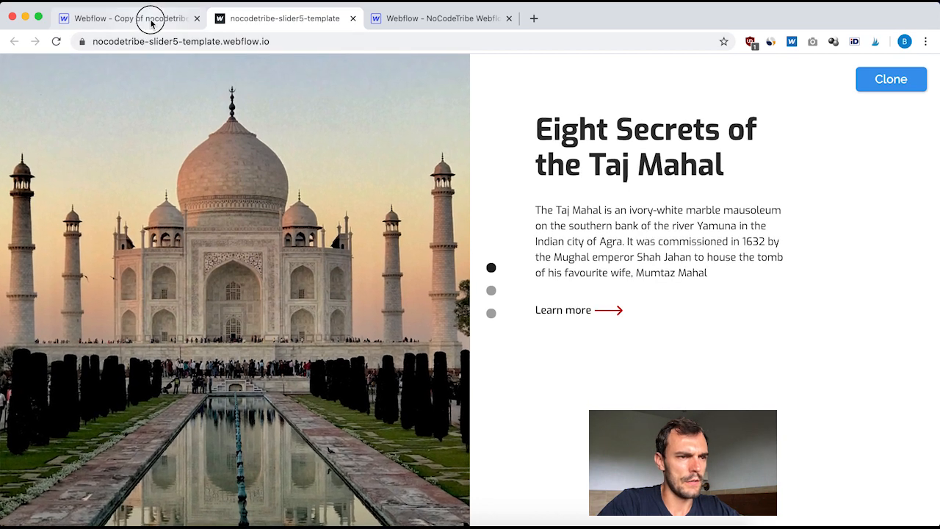
Switch back to the Webflow Designer, review the template's slide 1 ON action sequence again and close the animation.
left_click(150, 20)
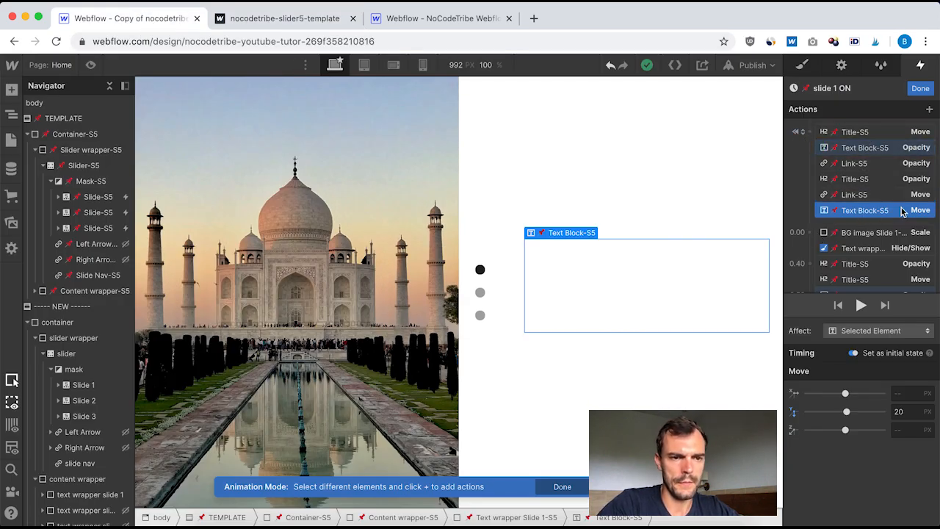
scroll(901, 211, "down", 2)
scroll(872, 194, "down", 1)
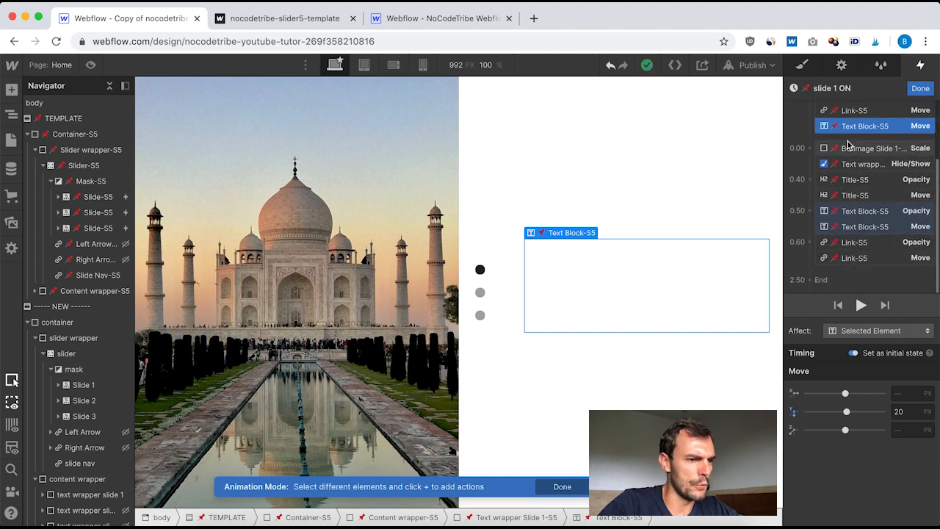
scroll(905, 154, "up", 3)
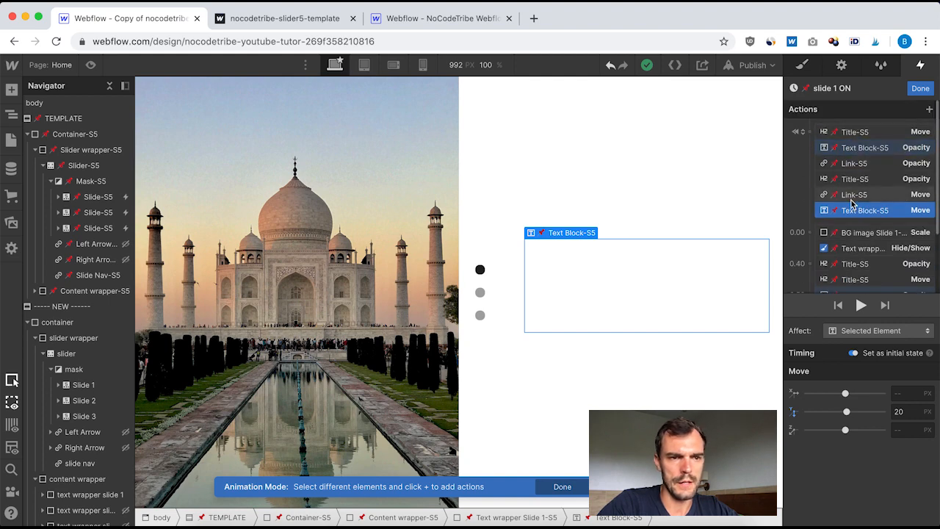
left_click(920, 89)
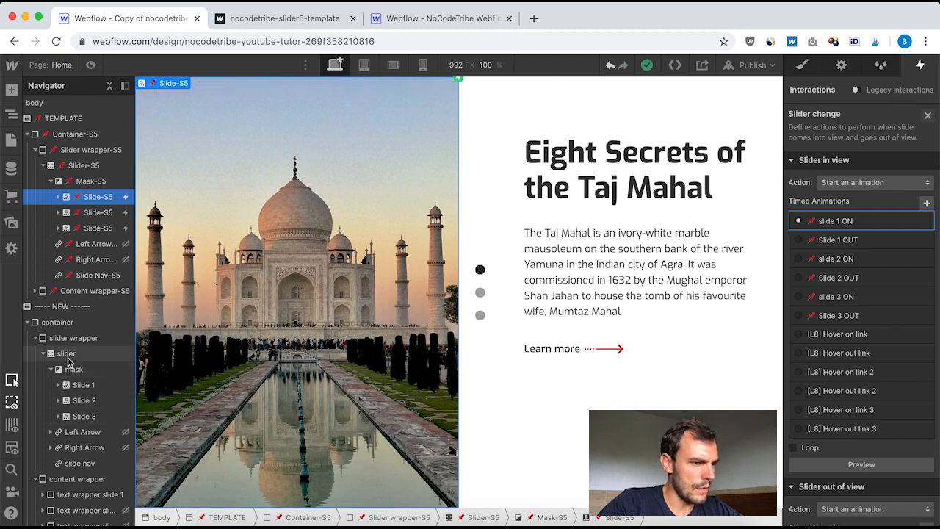
Add a Slider change trigger to Slide 1 of the new slider and set its Slider in view action to Start an animation.
scroll(344, 365, "down", 6)
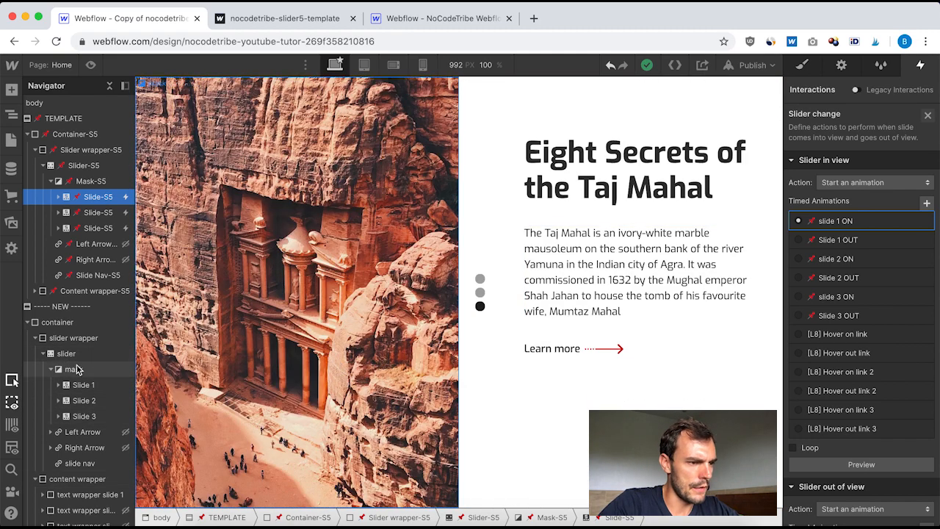
left_click(83, 387)
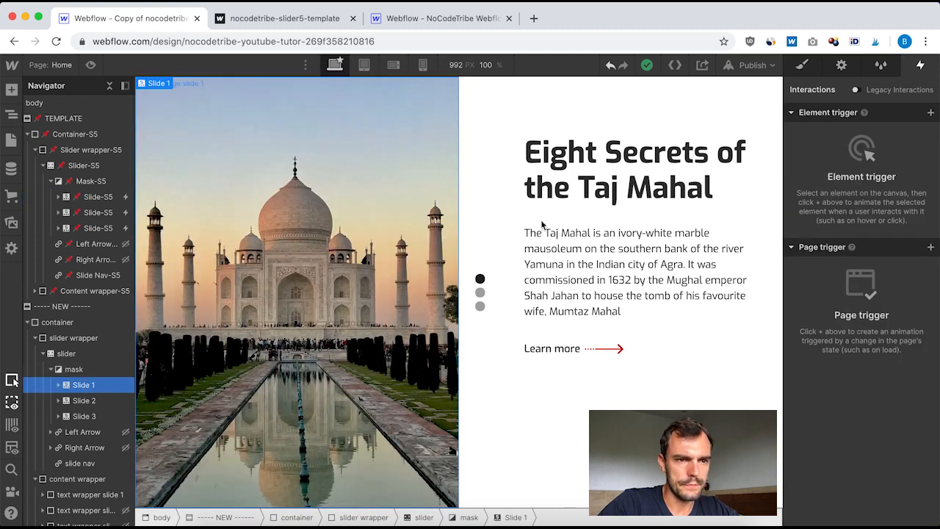
left_click(928, 114)
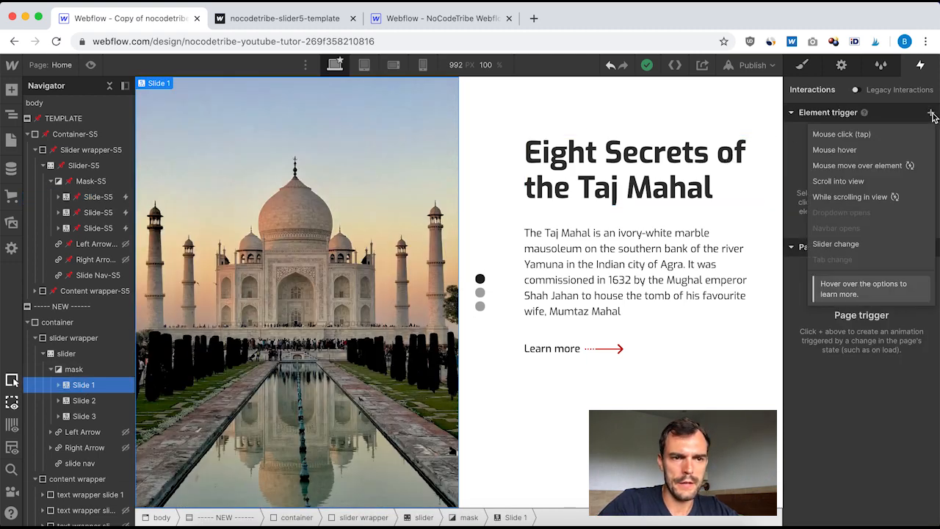
left_click(848, 247)
left_click(879, 184)
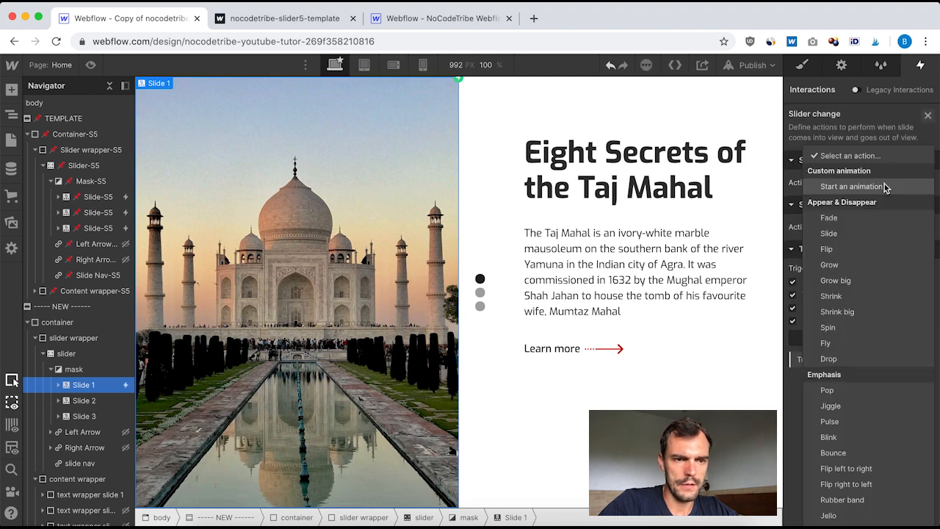
left_click(849, 189)
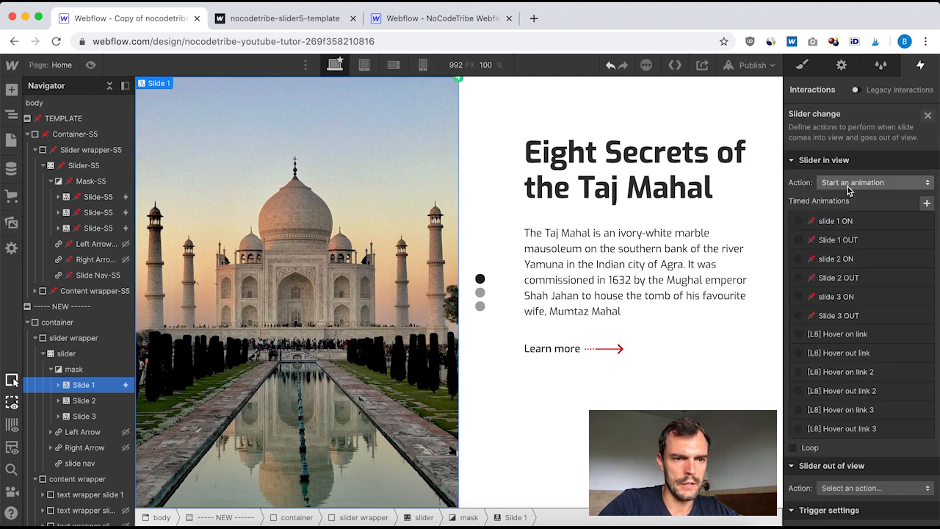
Create a new timed animation named "slider 1 ON" for Slide 1's Slider in view action.
left_click(928, 204)
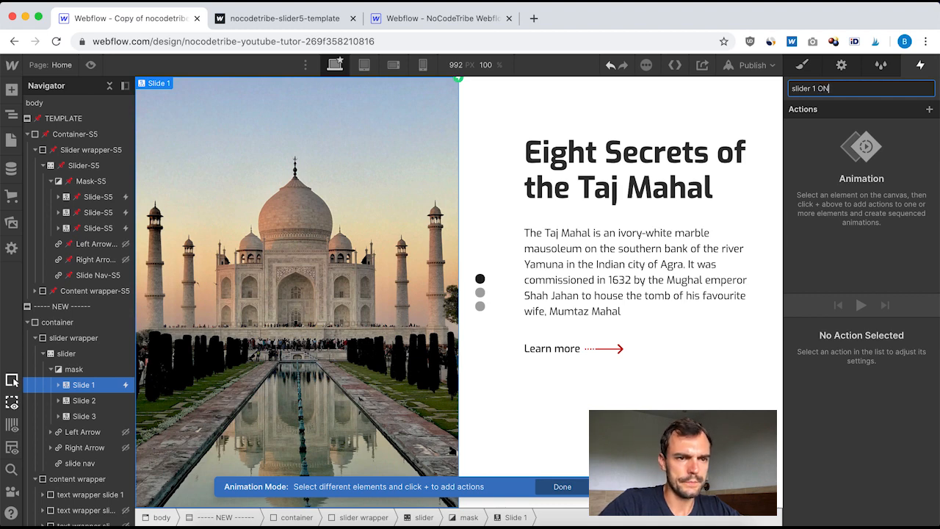
type("slider 1 ON")
key("Return")
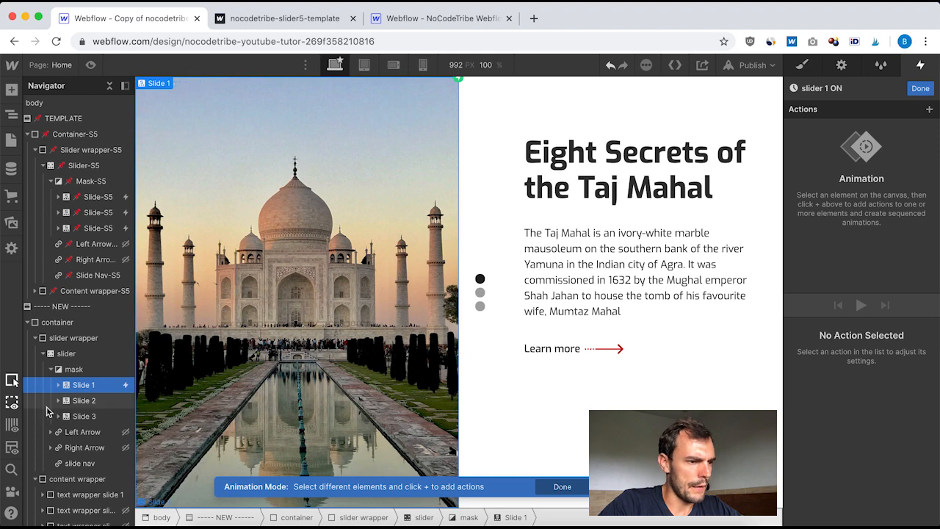
Expand text wrapper slide 1 in the new content wrapper and collapse its Link-8 element.
scroll(60, 419, "down", 1)
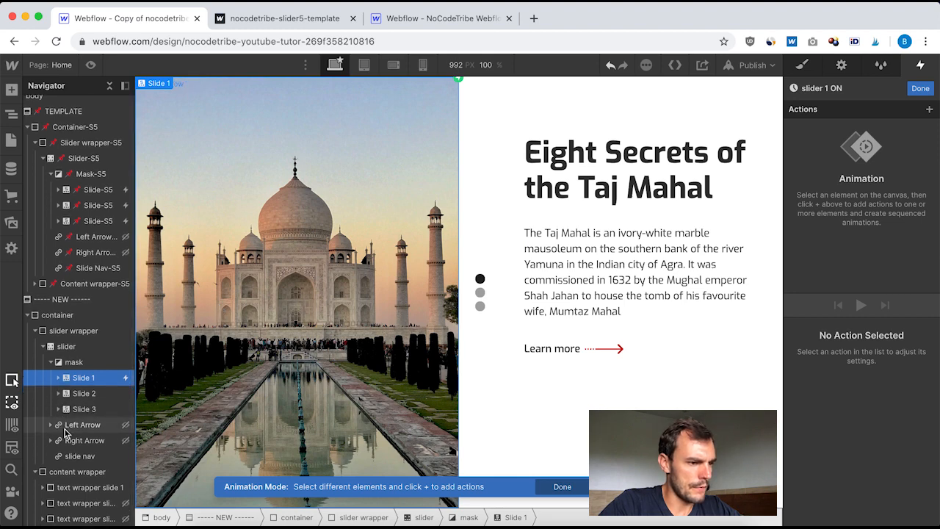
left_click(43, 488)
scroll(73, 456, "down", 3)
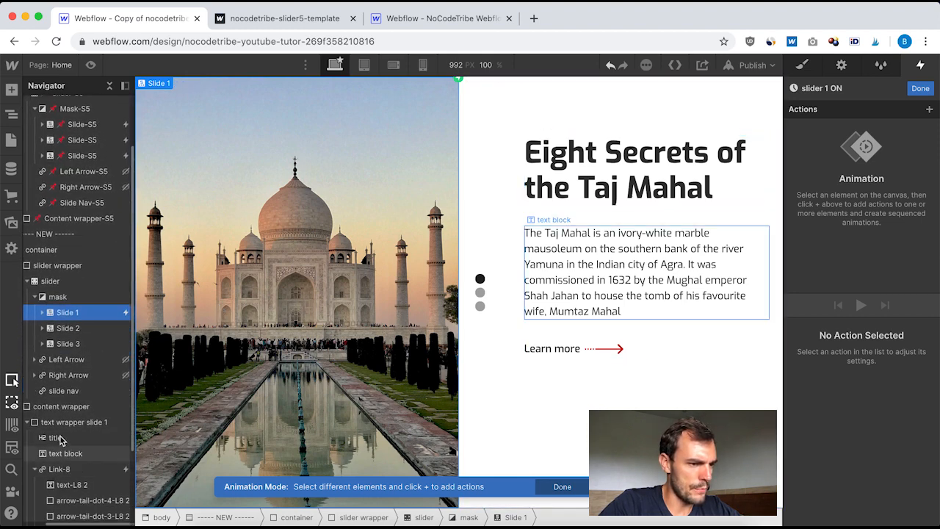
scroll(67, 440, "down", 5)
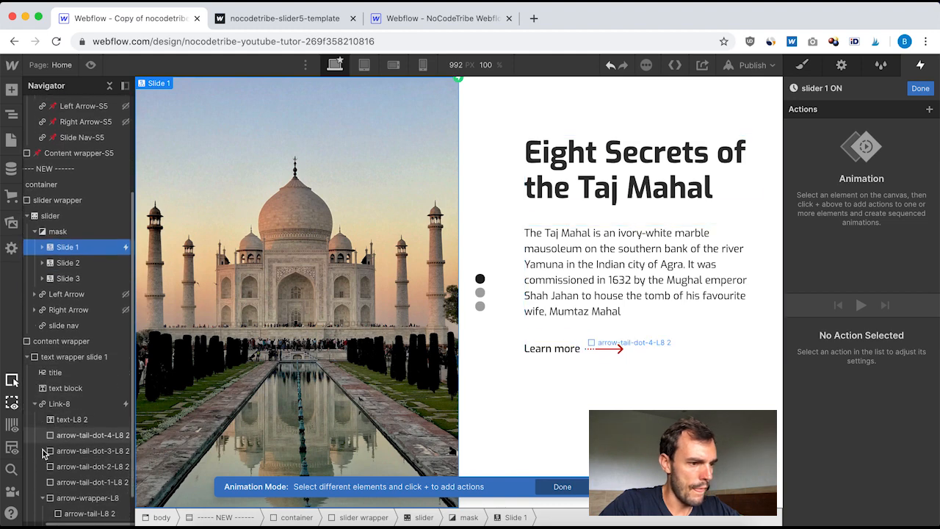
left_click(43, 454)
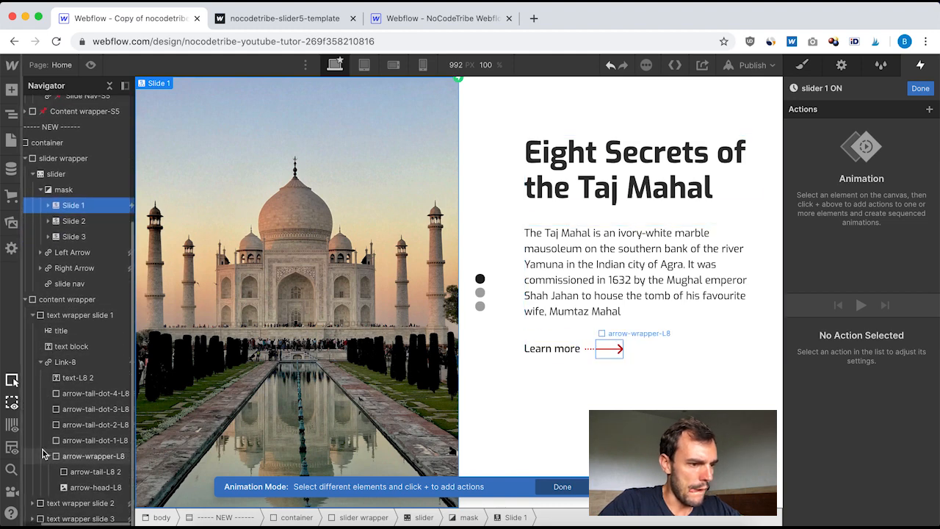
left_click(42, 363)
scroll(47, 382, "up", 6)
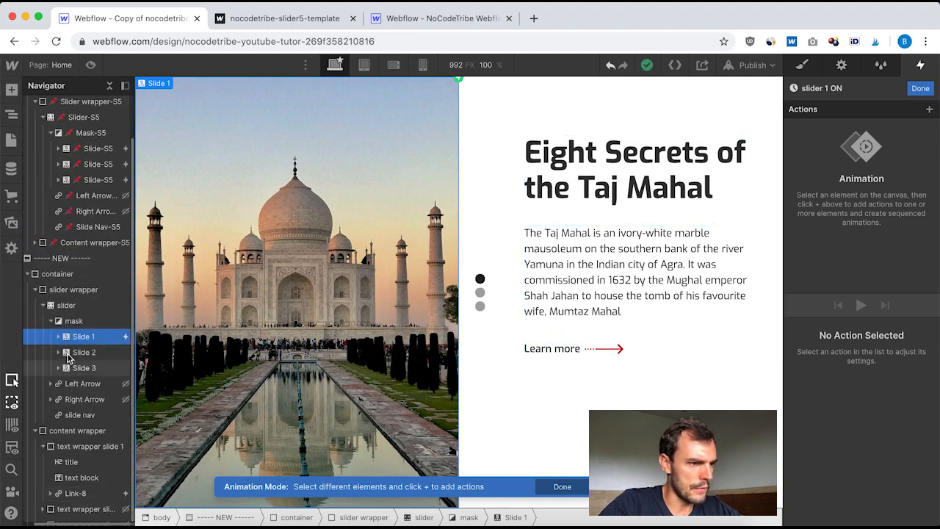
Add a Move action for the title in text wrapper slide 1 with Y at 20 px, set as initial state.
left_click(79, 455)
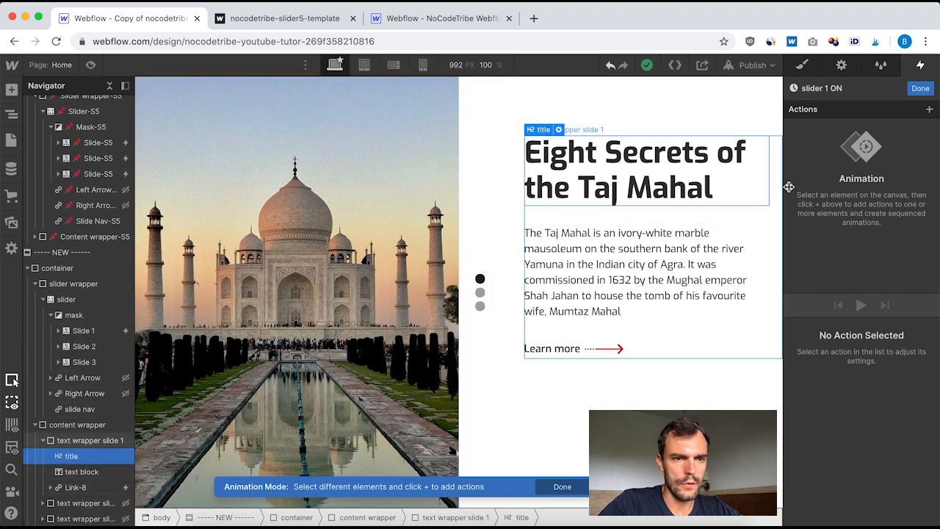
left_click(930, 108)
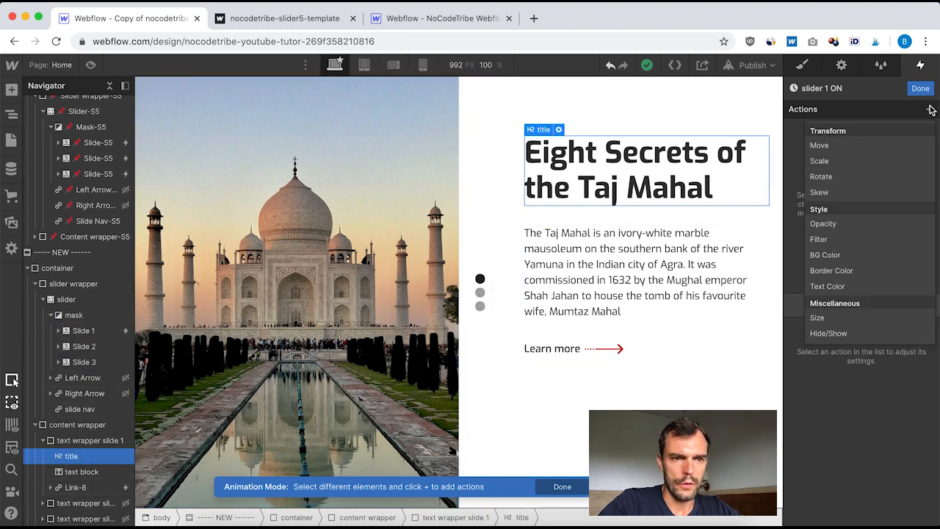
left_click(829, 145)
left_click(896, 517)
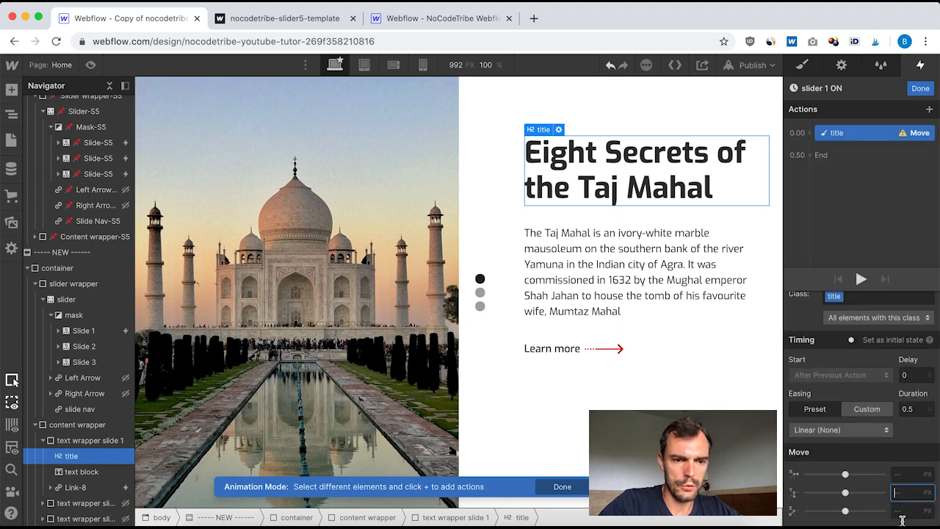
type("20")
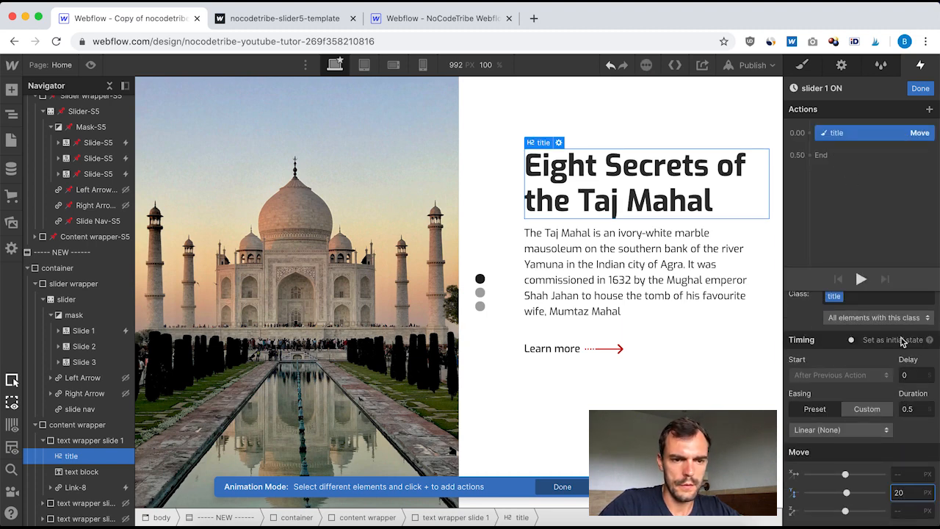
left_click(852, 340)
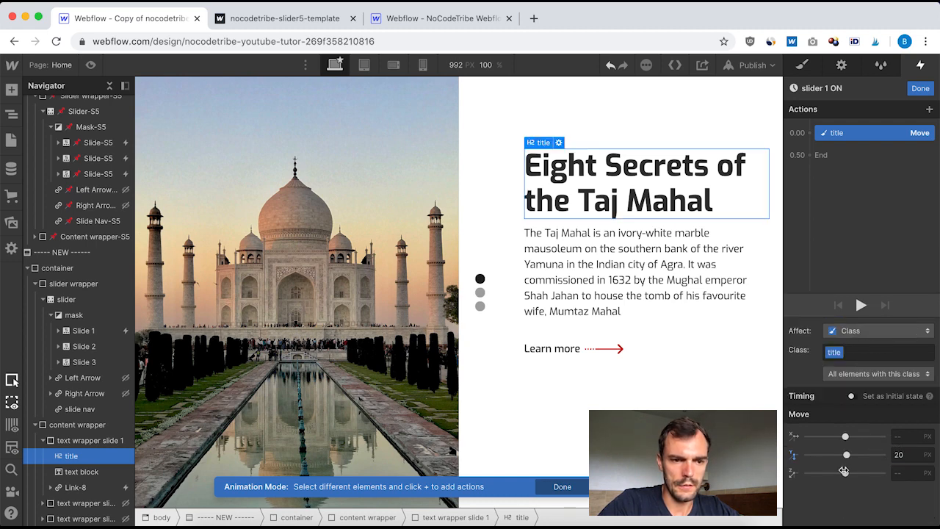
left_click(852, 396)
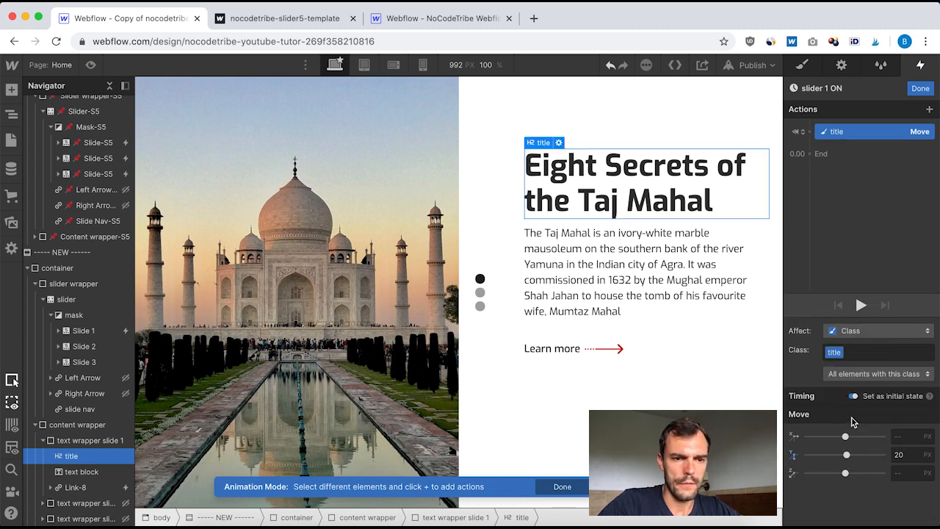
Add an initial-state Opacity action for the title and set it to 0.
left_click(810, 133)
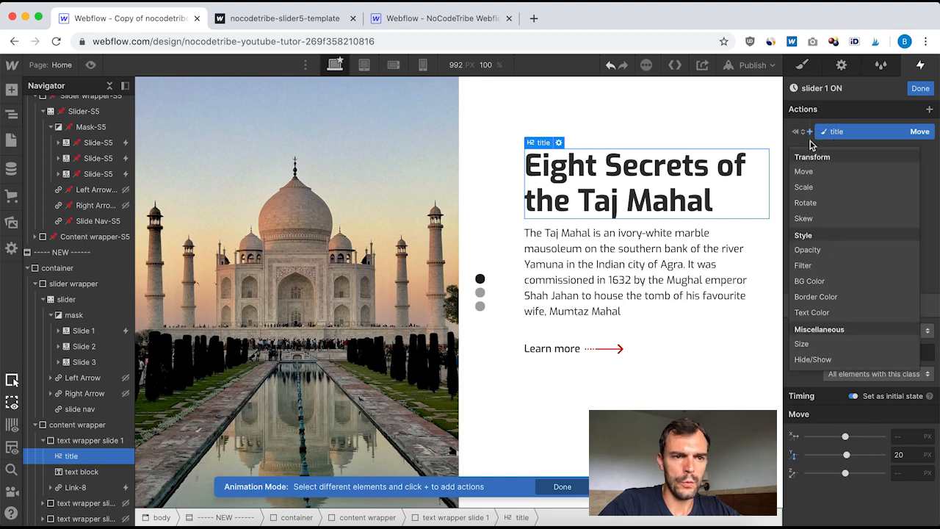
left_click(812, 250)
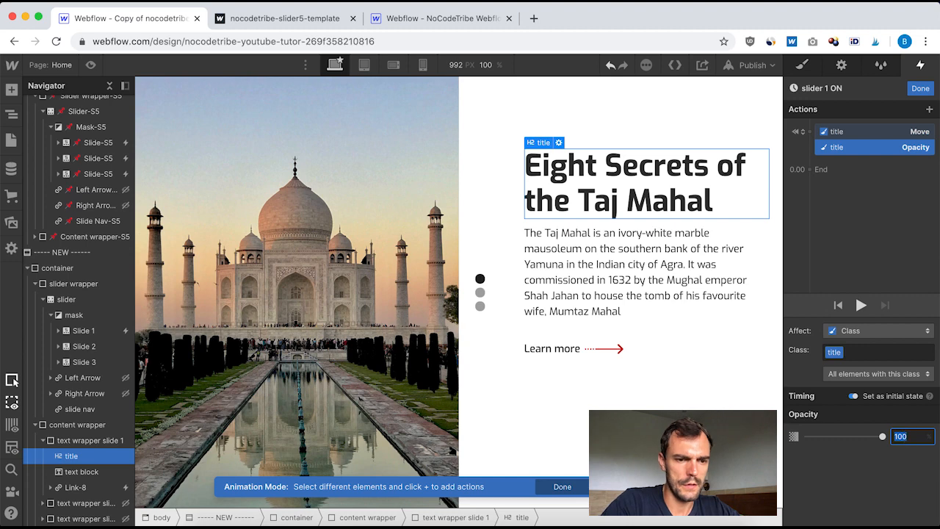
type("0")
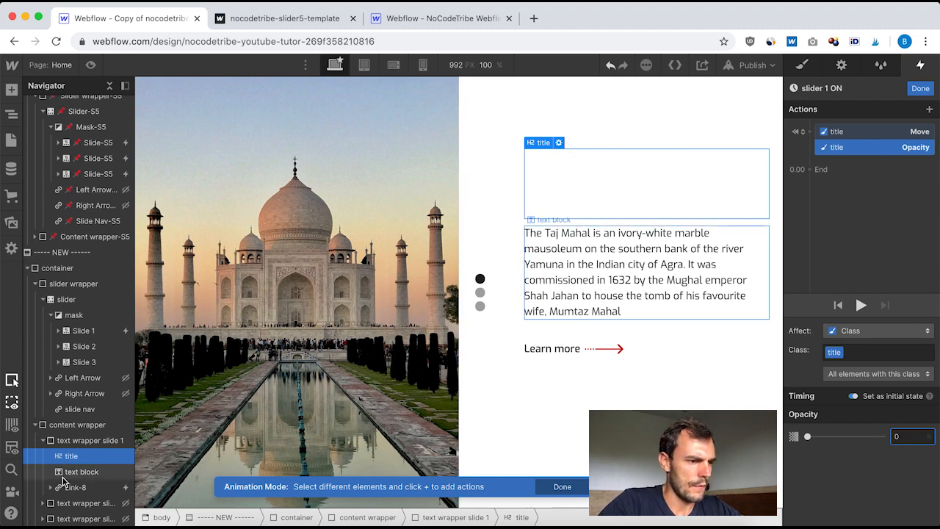
Add initial-state actions for the text block: Move with Y at 20 px and Opacity at 0.
left_click(86, 472)
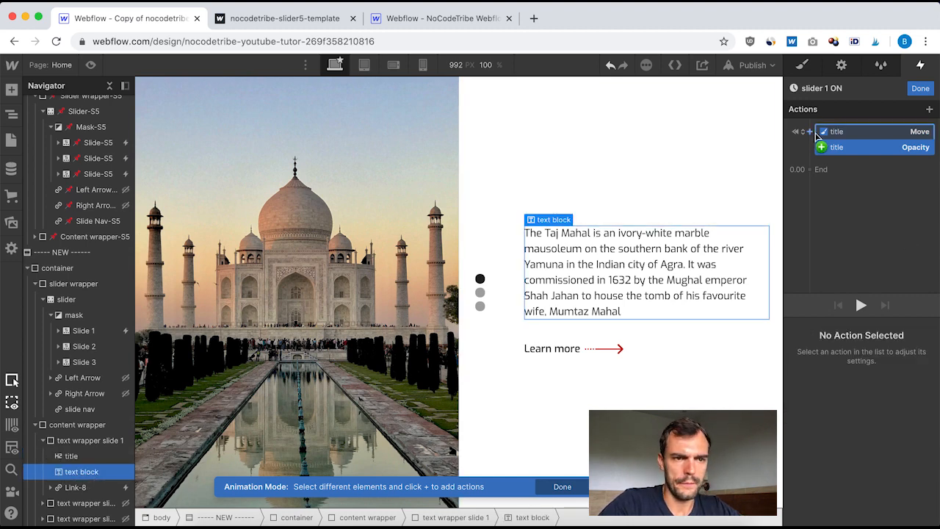
left_click(810, 132)
left_click(833, 172)
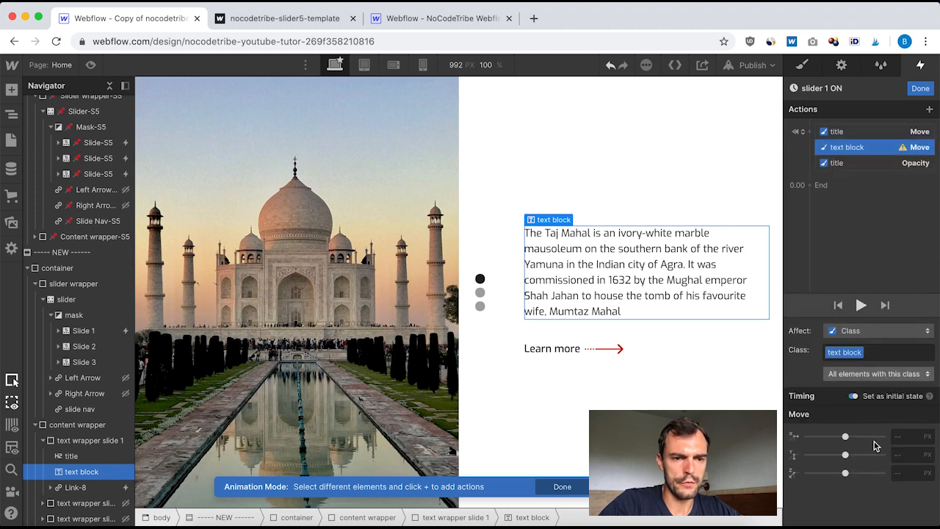
type("20")
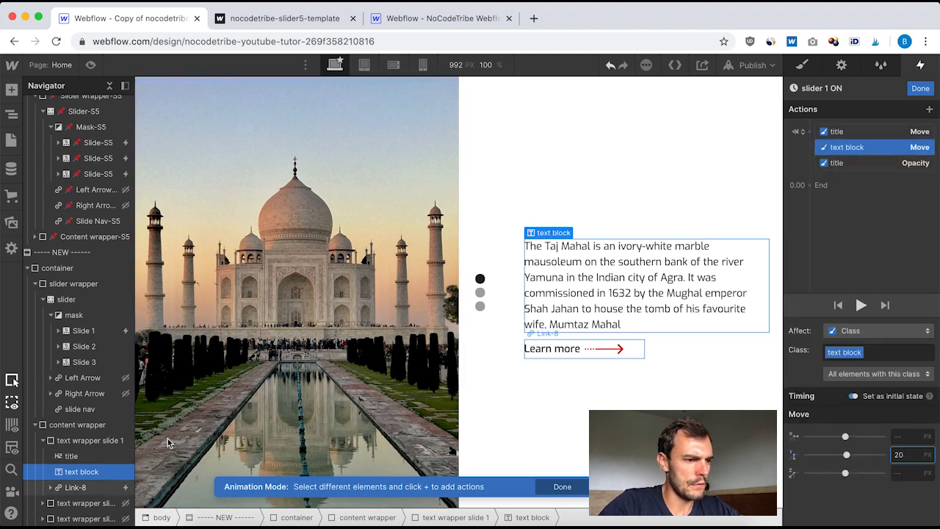
left_click(808, 131)
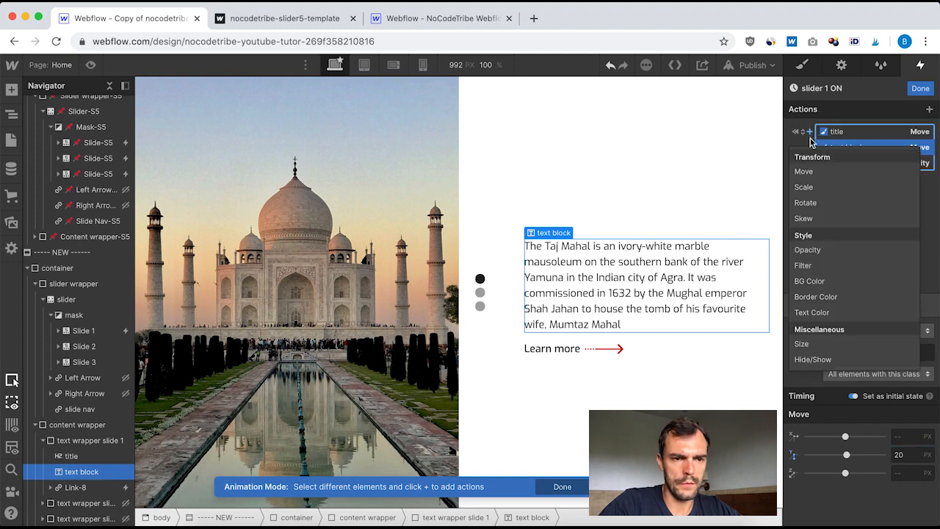
left_click(819, 251)
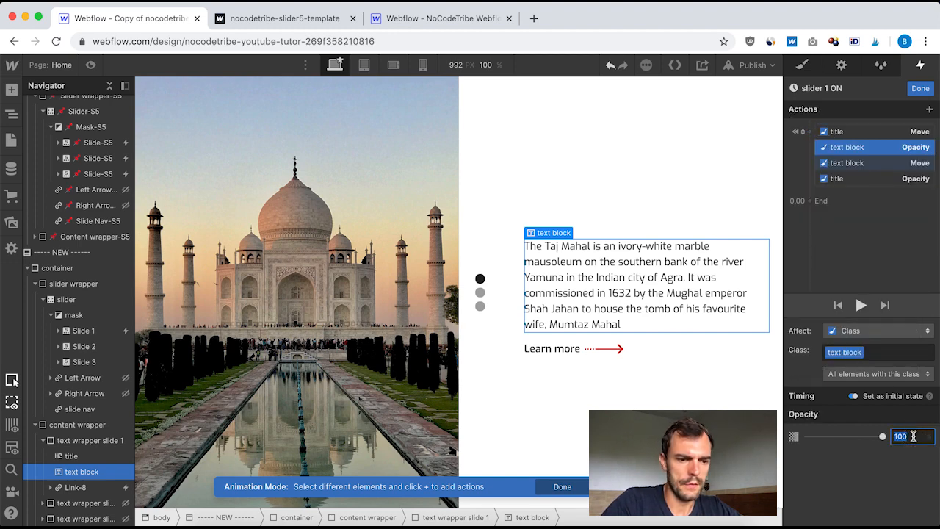
type("0")
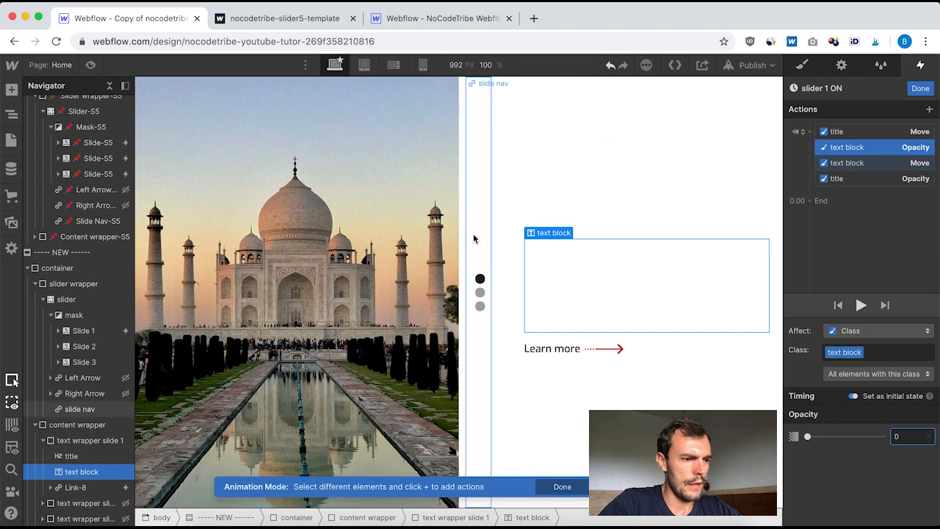
Add initial-state actions for Link-8 in text wrapper slide 1: Move with Y at 20 px and Opacity at 0.
left_click(558, 348)
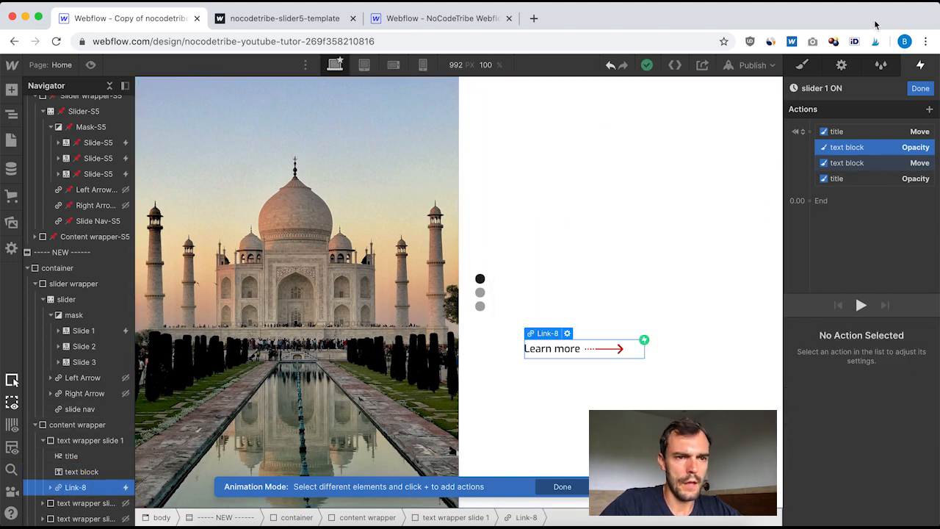
left_click(818, 130)
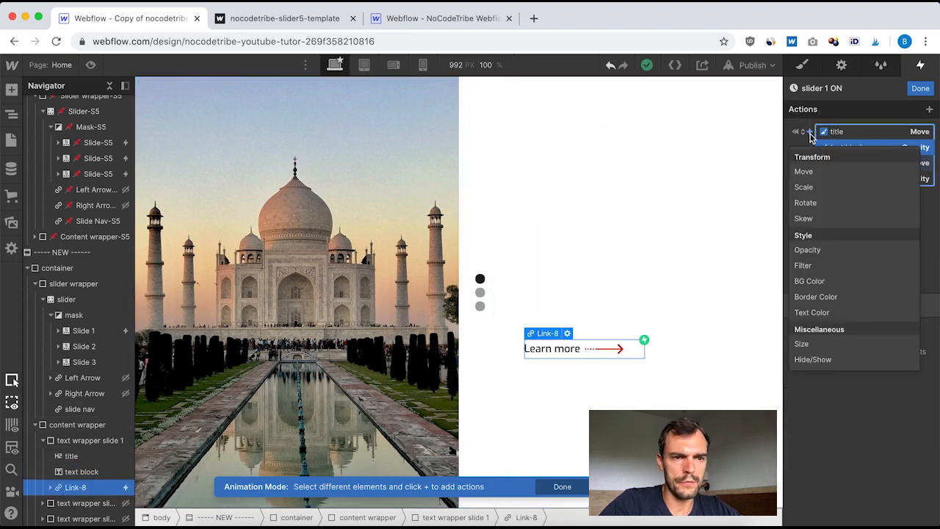
left_click(842, 171)
type("20")
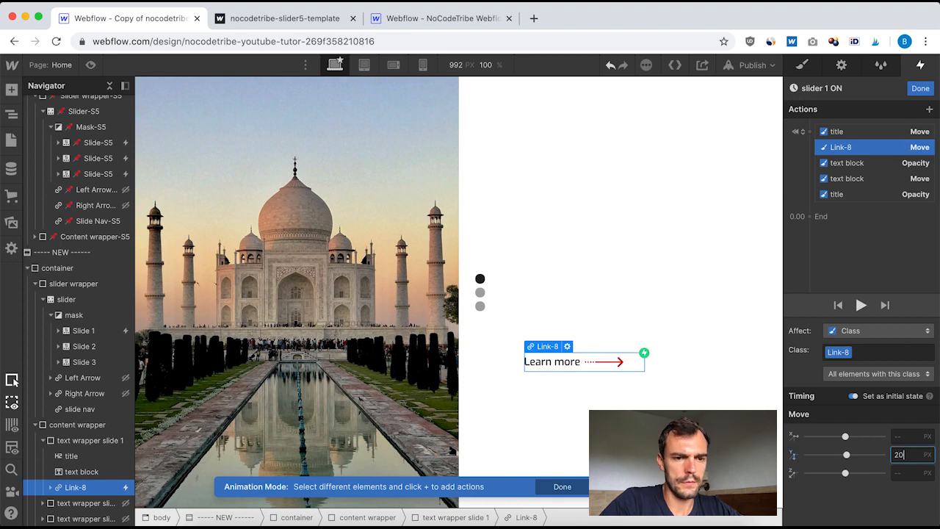
left_click(809, 132)
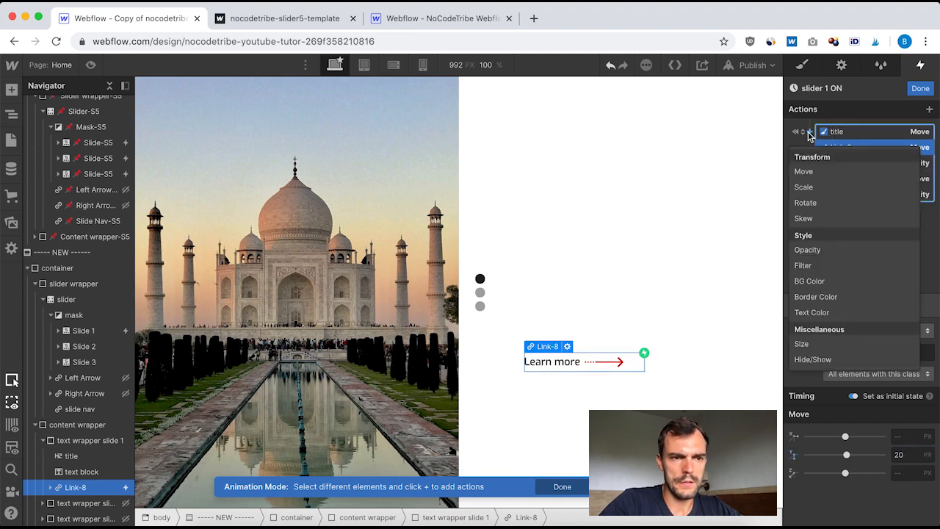
left_click(830, 254)
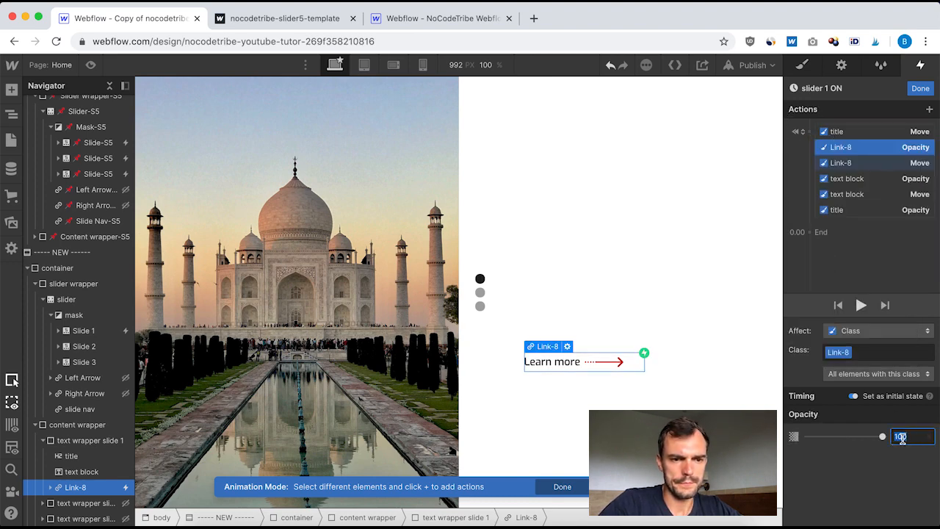
type("0")
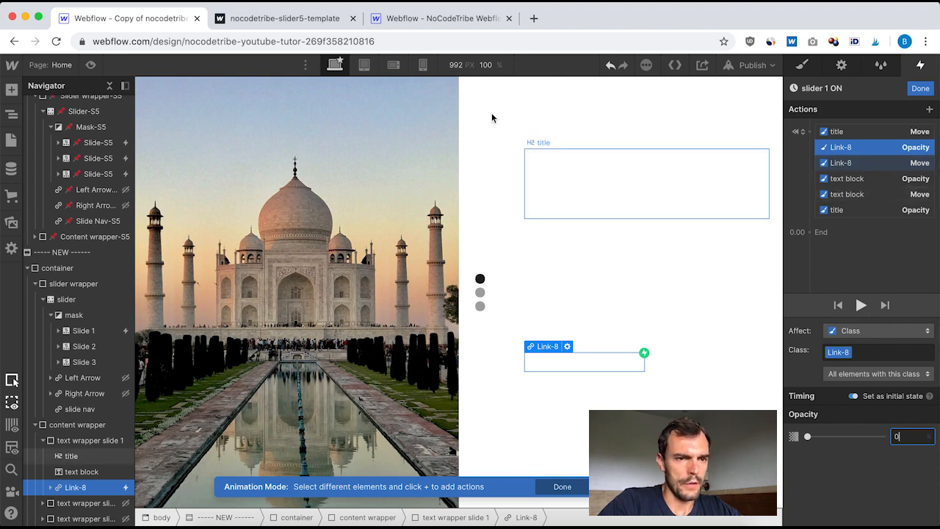
left_click(919, 89)
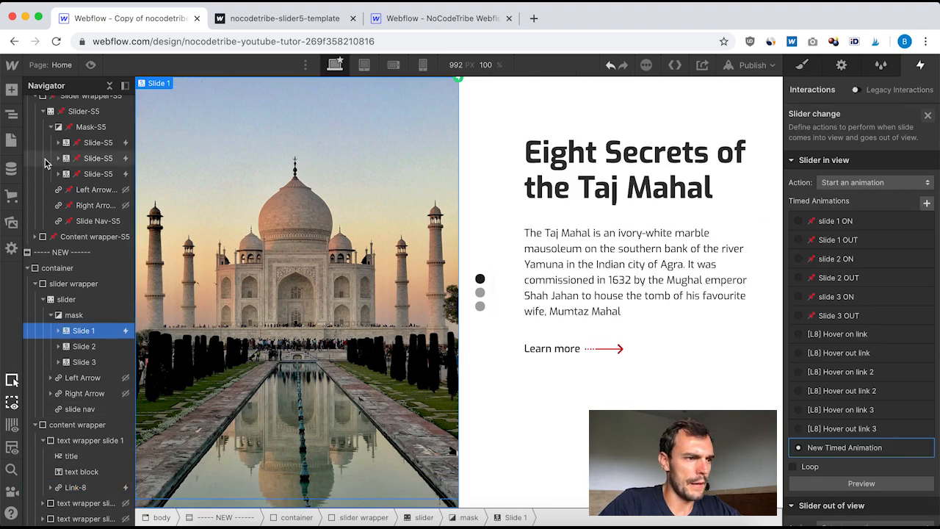
Examine the Affect options of the initial Title-S5 Move action in the slide 1 ON animation of the template's first slide.
scroll(88, 188, "up", 2)
scroll(88, 190, "right", 2)
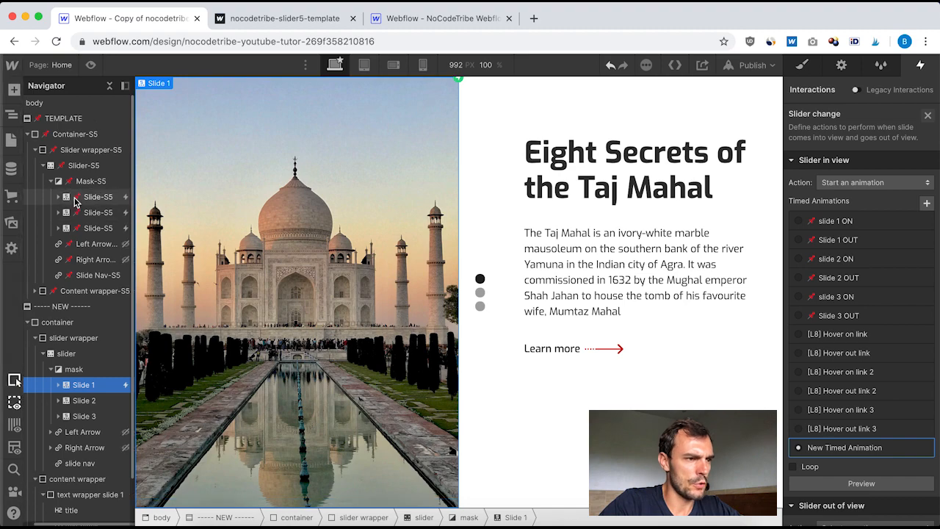
left_click(98, 199)
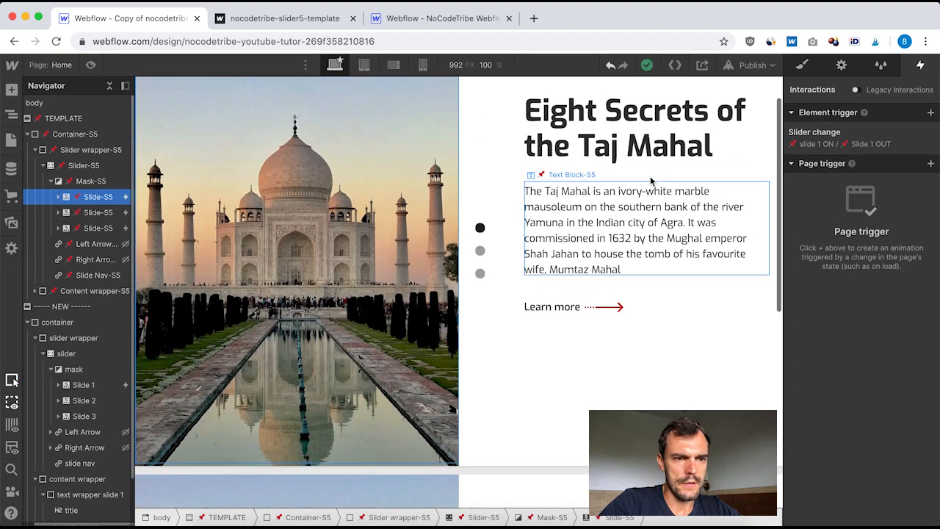
left_click(858, 136)
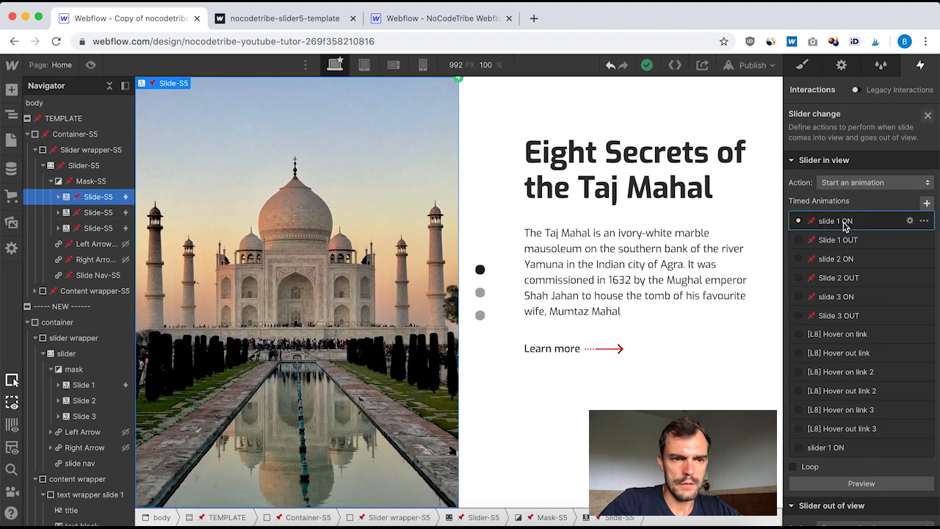
left_click(844, 223)
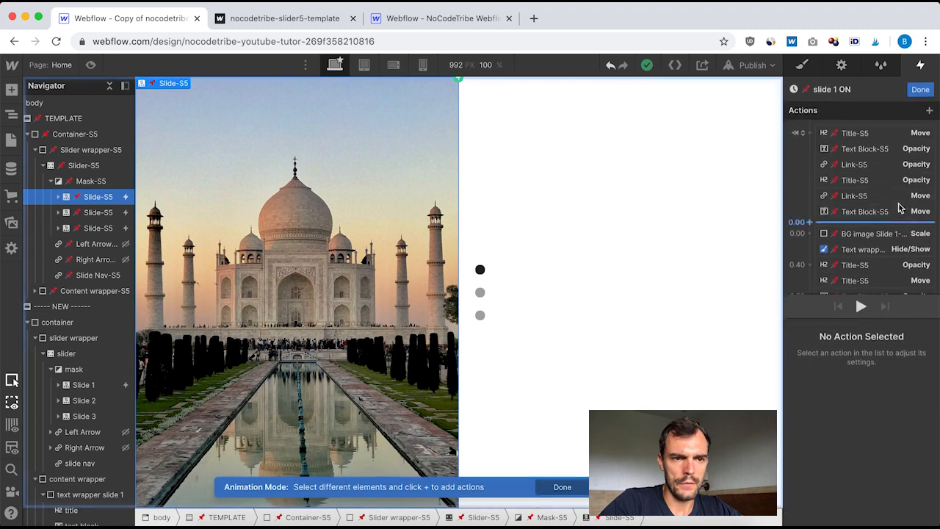
left_click(856, 132)
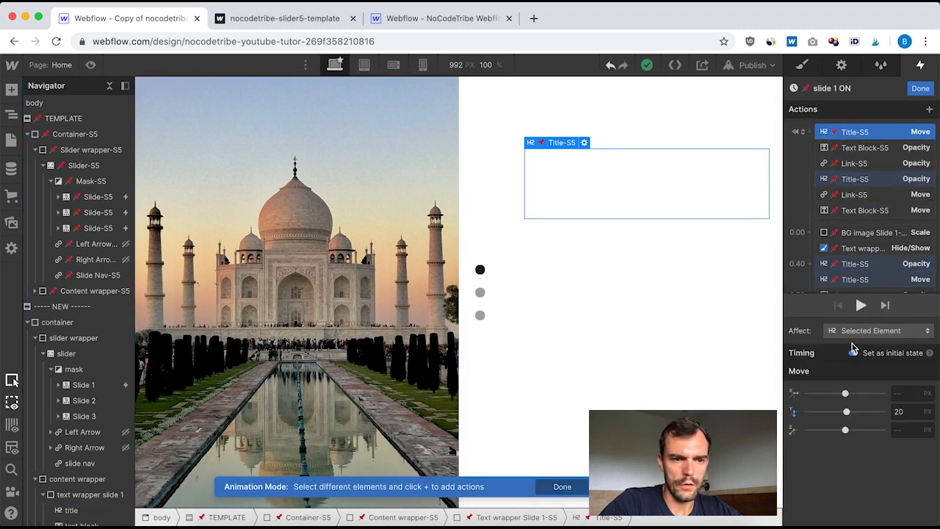
left_click(894, 335)
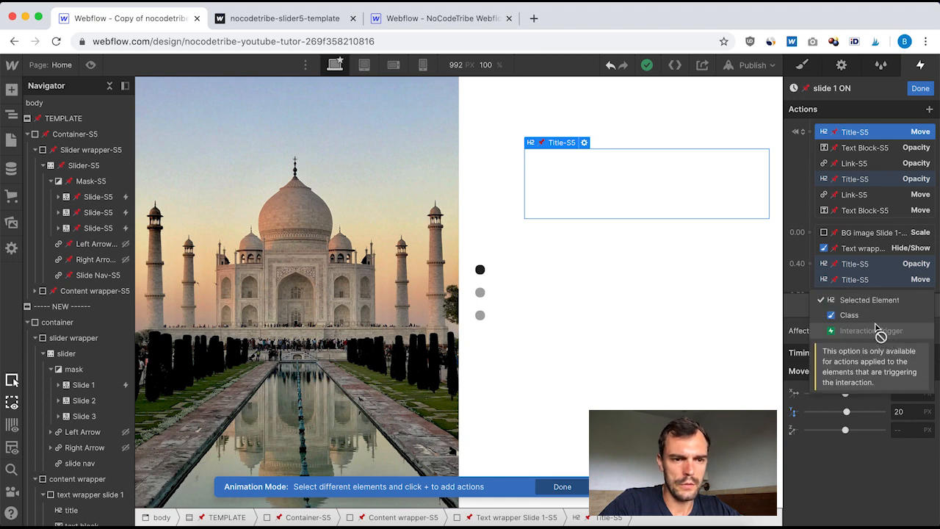
left_click(809, 320)
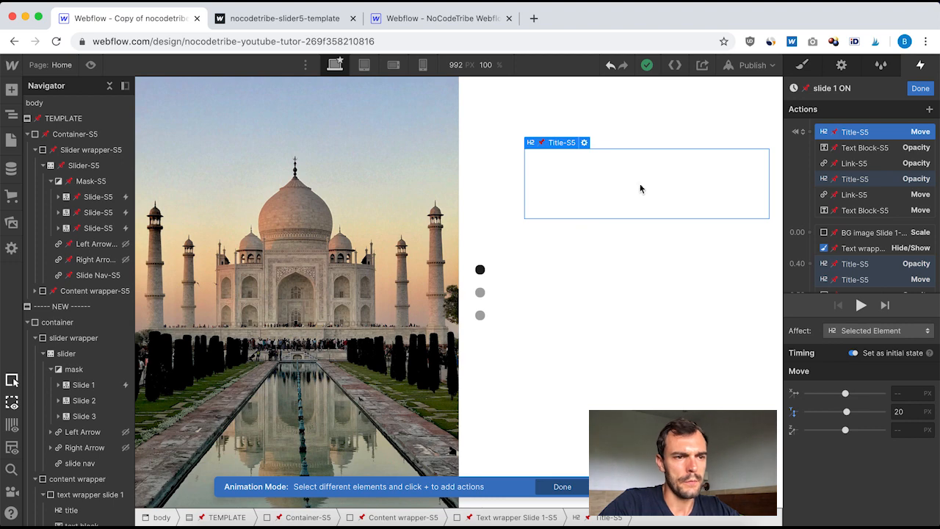
left_click(871, 330)
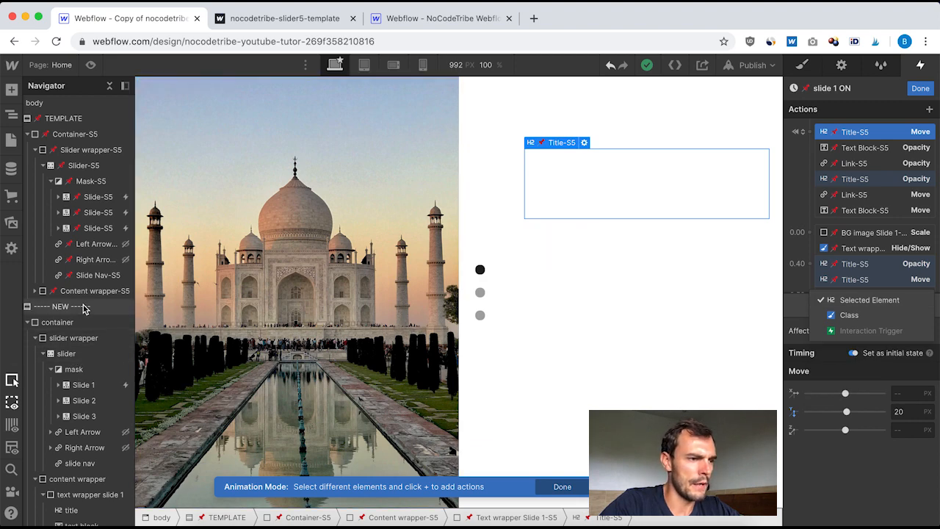
scroll(70, 440, "down", 2)
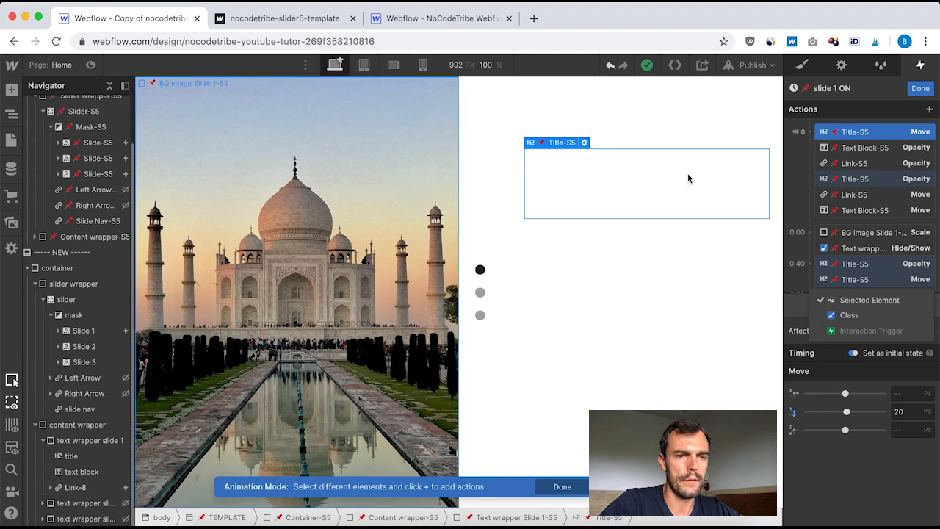
left_click(921, 93)
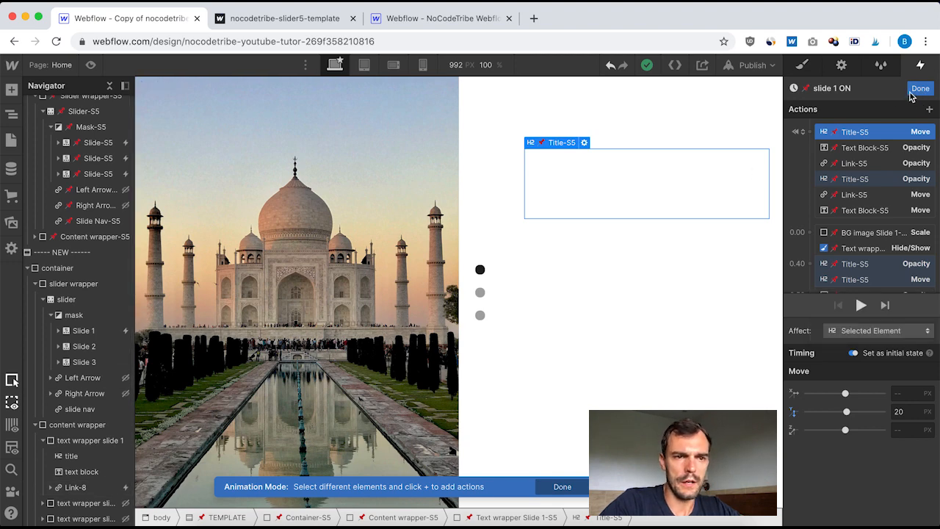
left_click(920, 89)
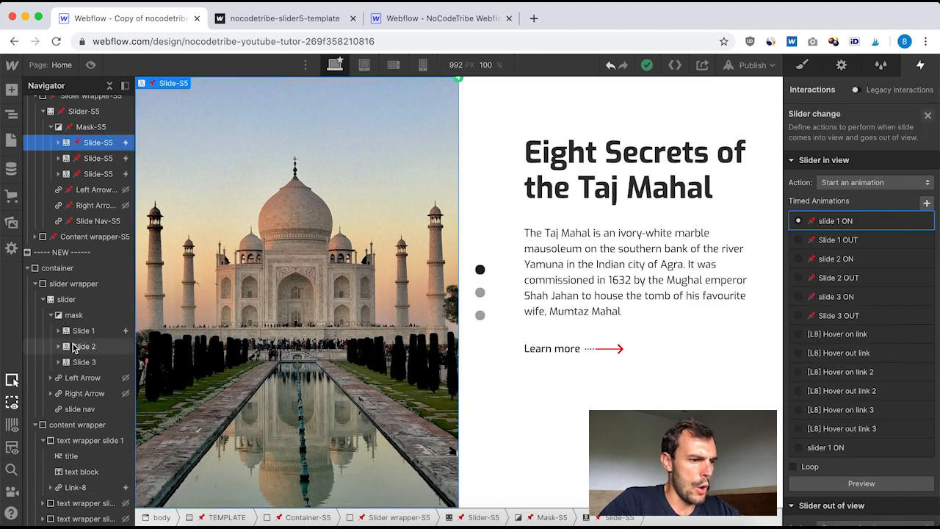
Reopen Slide 1's slider 1 ON animation and set the title's Move and Opacity actions to affect Selected Element.
left_click(112, 331)
left_click(811, 136)
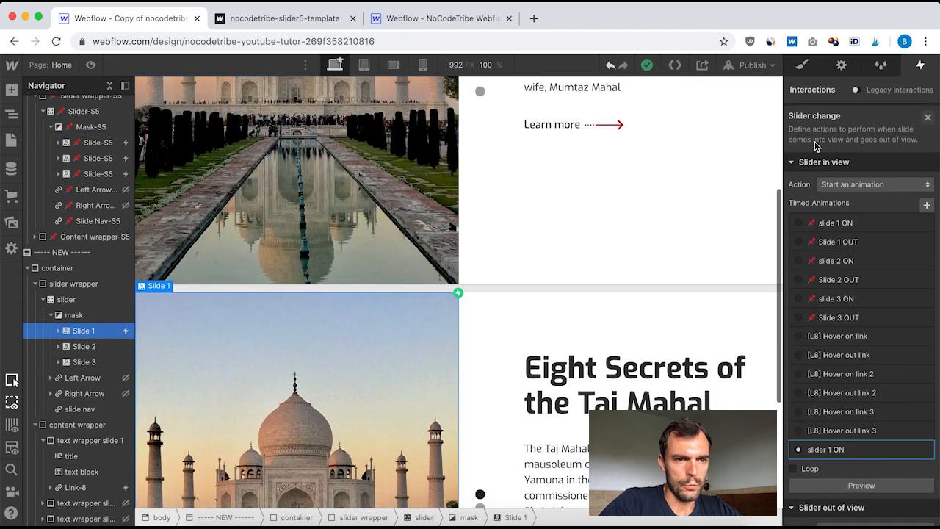
left_click(842, 450)
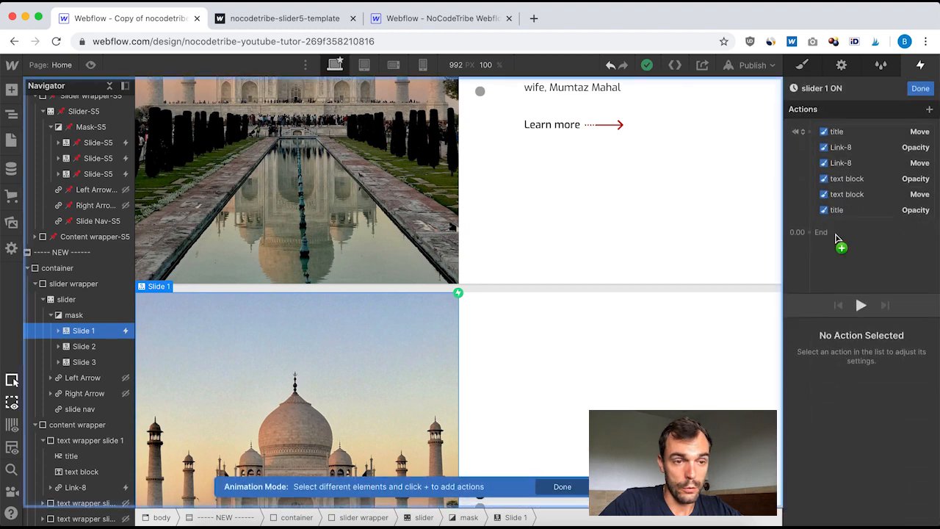
left_click(842, 133)
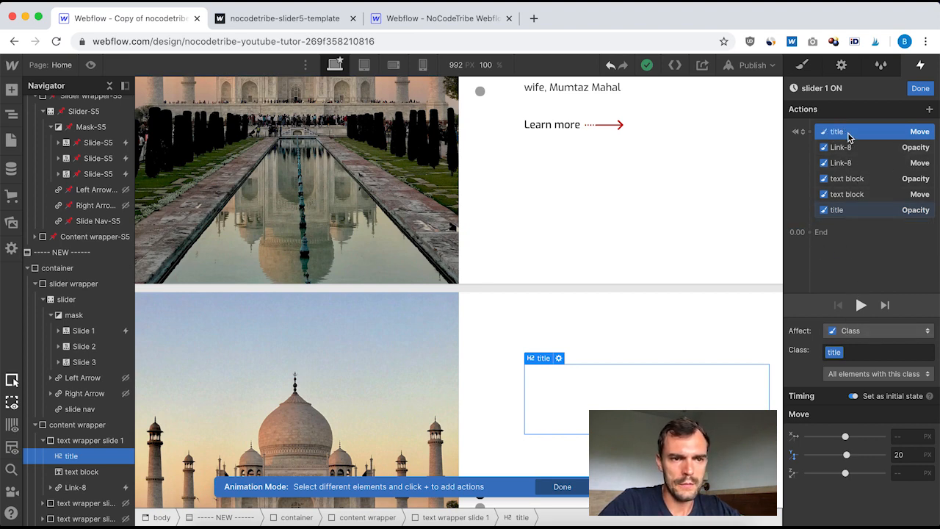
left_click(844, 215, "shift")
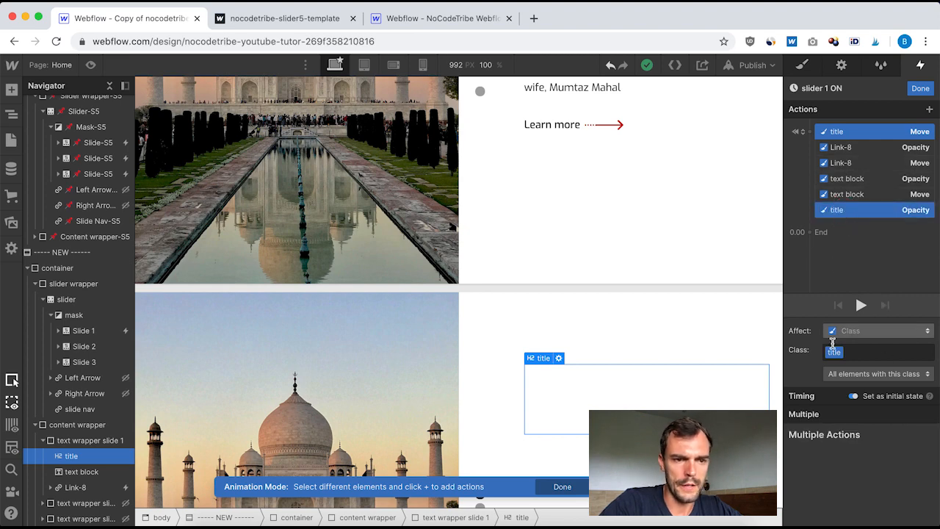
left_click(876, 332)
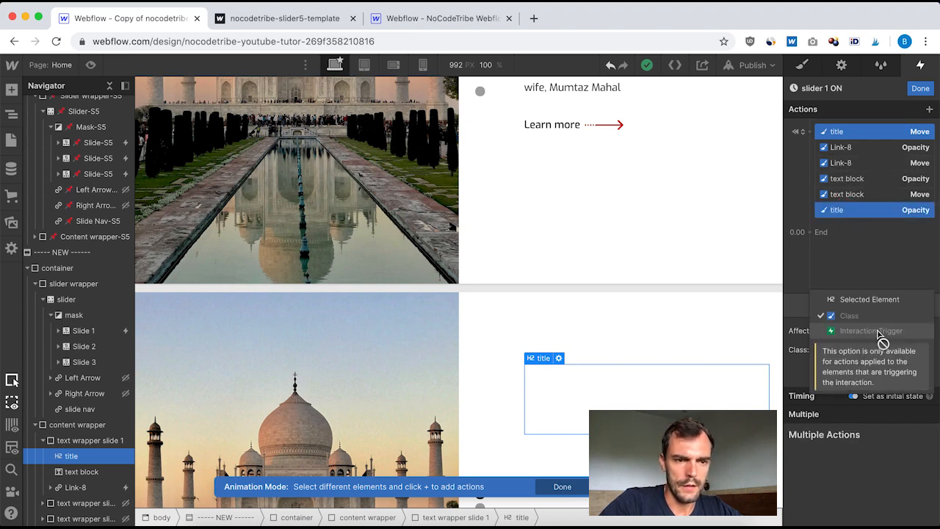
left_click(852, 301)
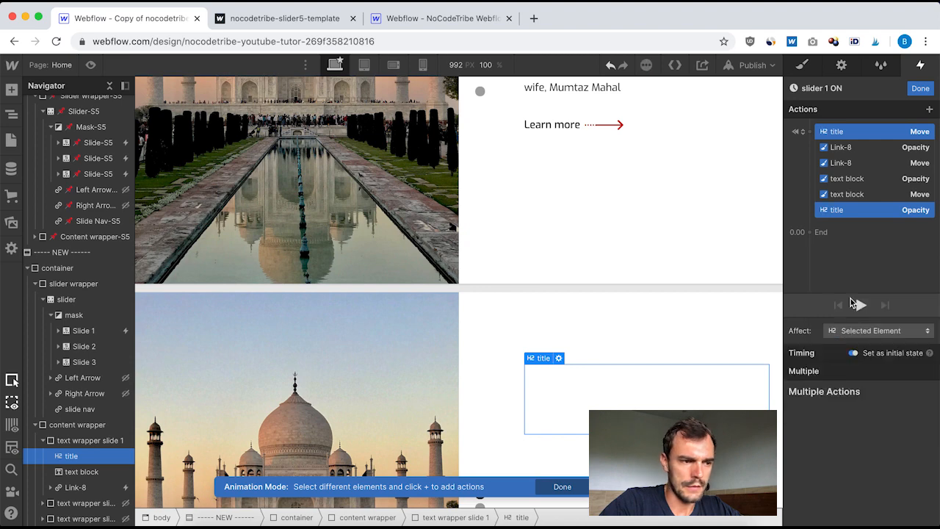
left_click(71, 456)
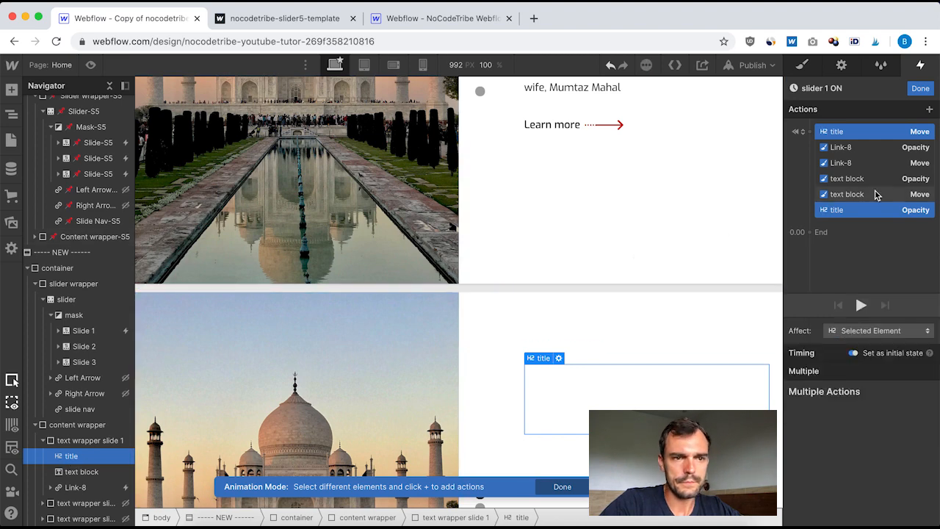
Set the Link-8 Opacity and Move actions to affect Selected Element instead of the class.
left_click(845, 147)
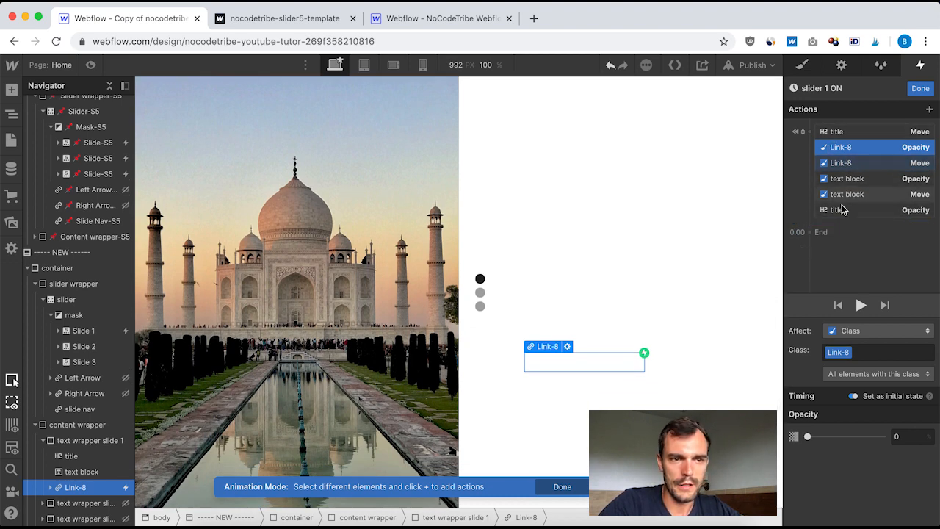
left_click(871, 335)
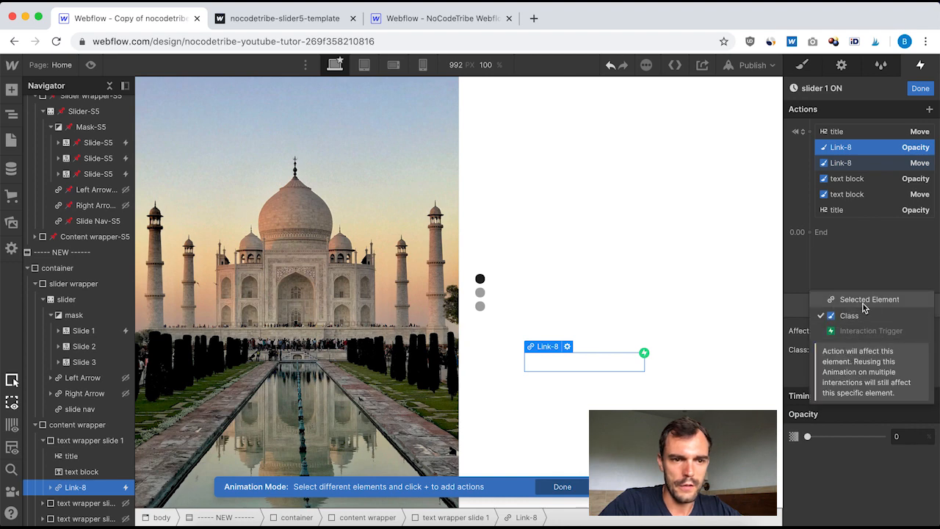
left_click(864, 302)
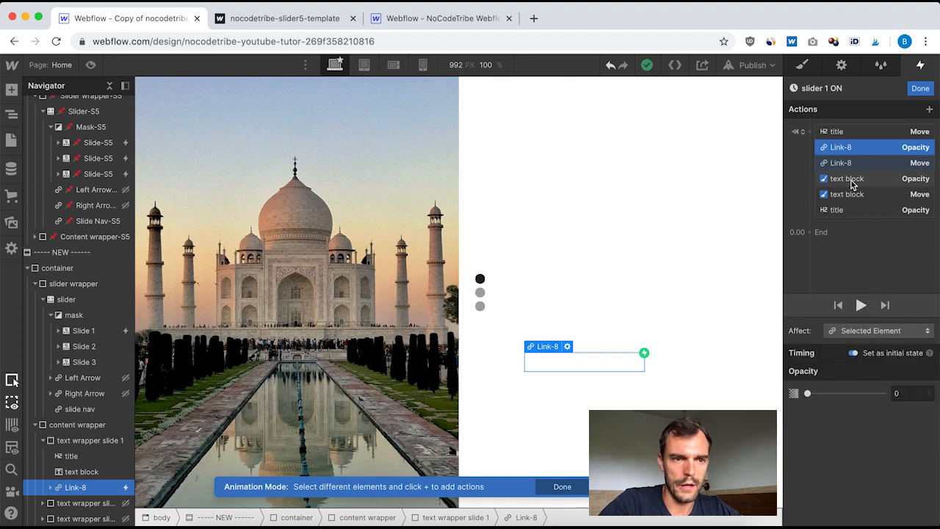
Set the text block's Opacity and Move actions to affect Selected Element and finish editing the slider 1 ON animation.
left_click(849, 180)
left_click(861, 330)
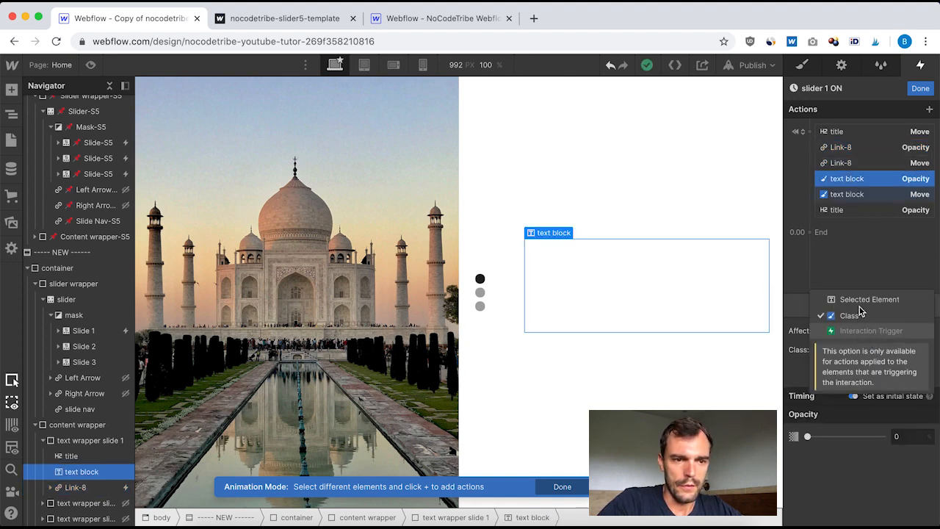
left_click(869, 301)
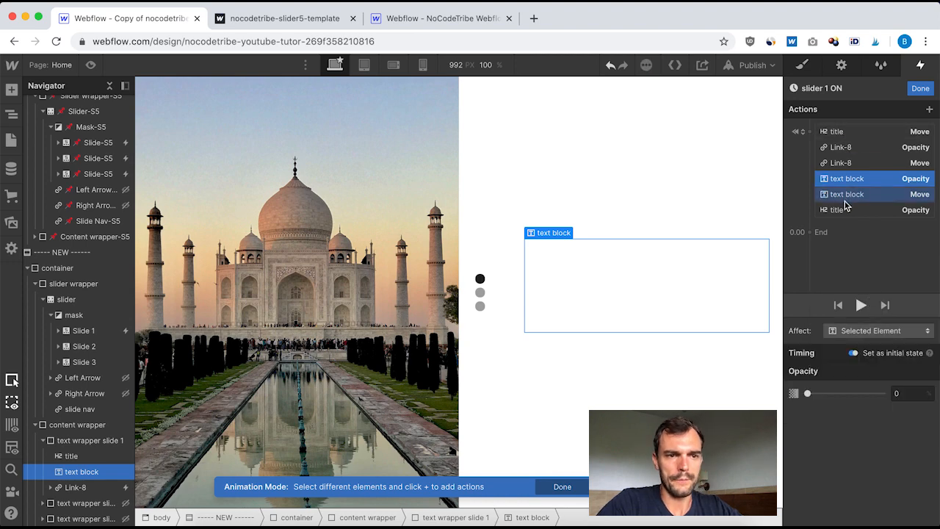
left_click(839, 133)
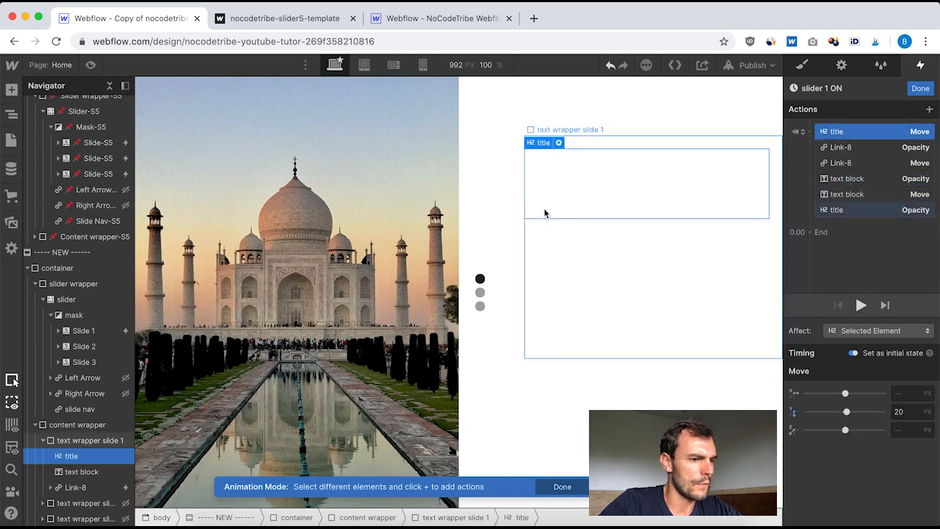
left_click(920, 88)
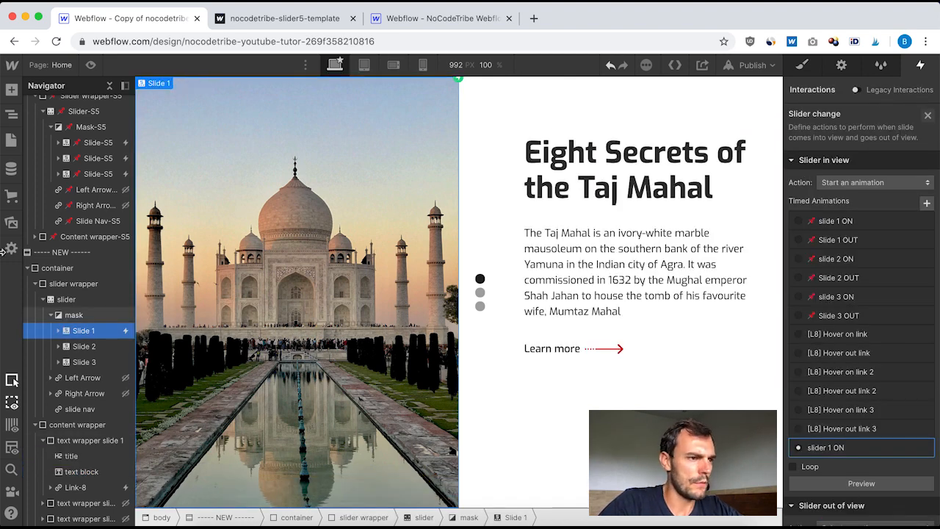
Examine the BG image Scale action's timing, easing and scale settings in the slide 1 ON animation of the template's first slide.
scroll(85, 207, "up", 2)
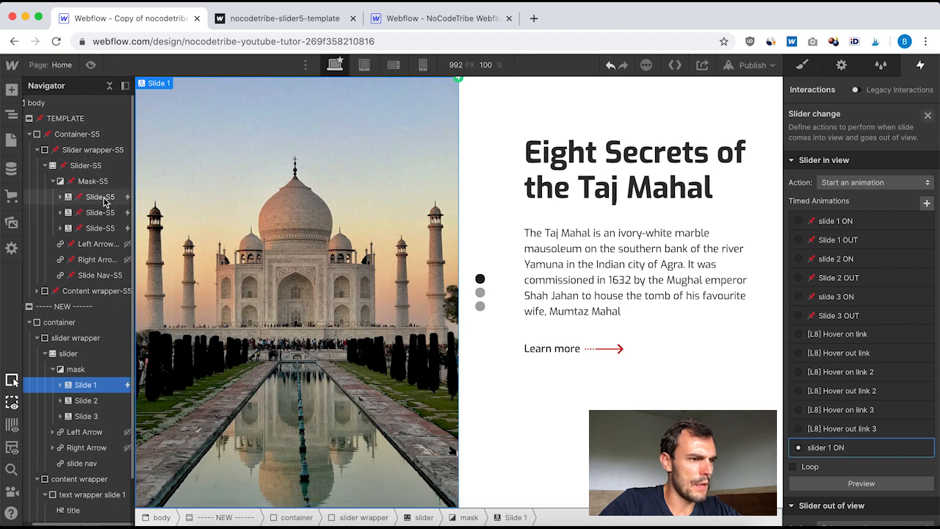
left_click(98, 197)
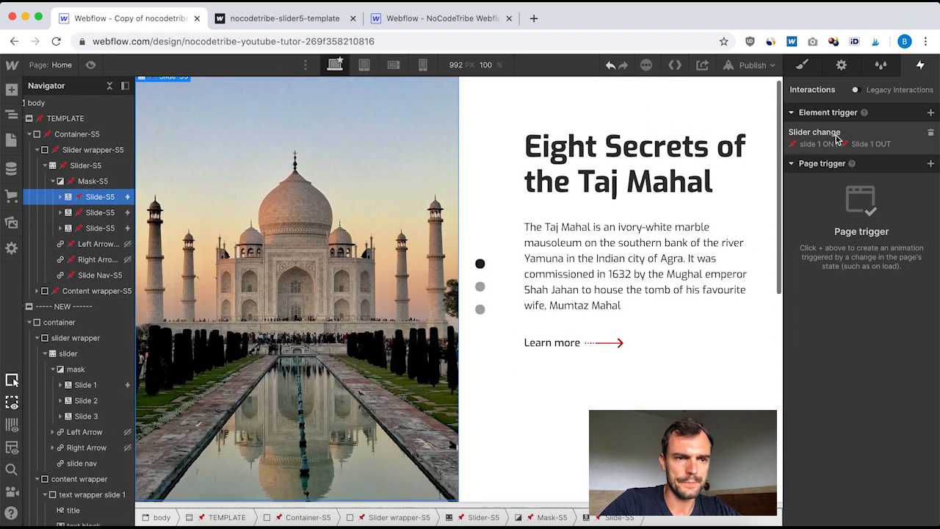
left_click(817, 135)
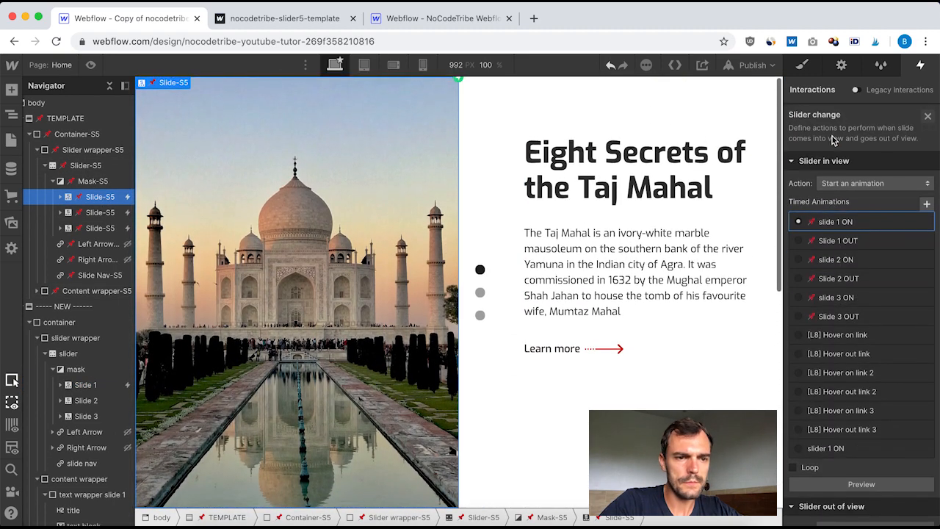
left_click(837, 194)
scroll(866, 193, "down", 3)
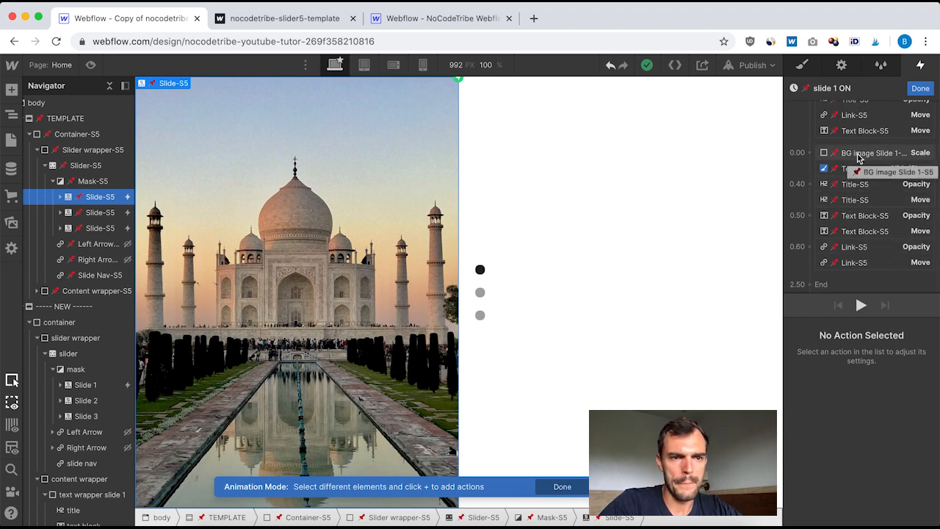
left_click(858, 156)
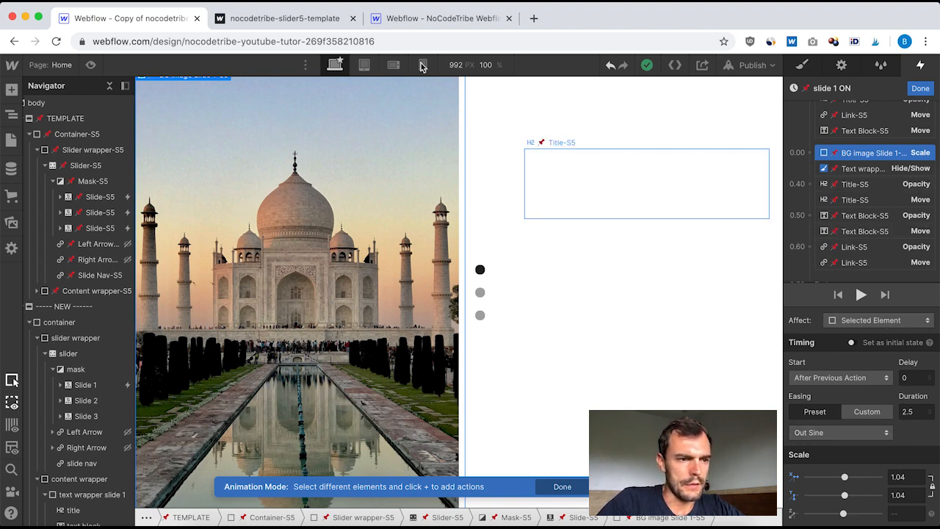
Switch to the published template page, view the image animation on all three slides, then return to the Designer and close the template animation.
left_click(273, 18)
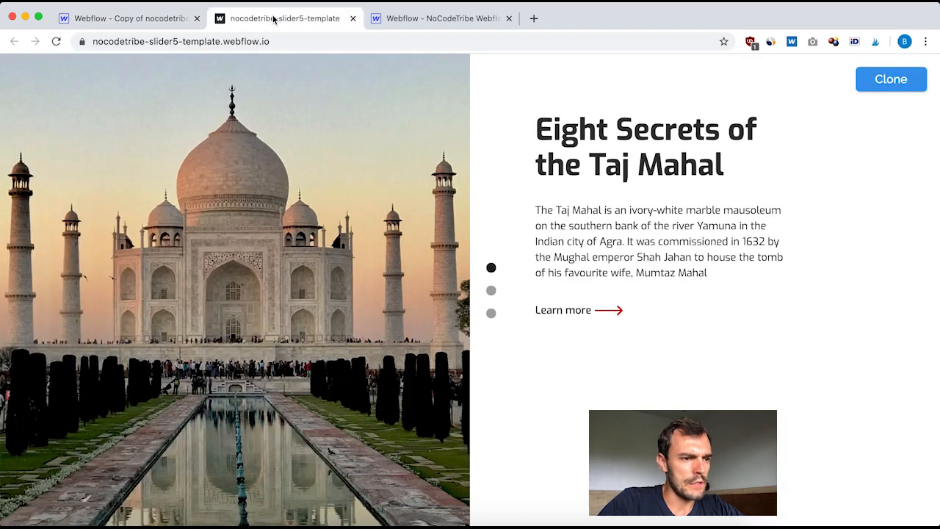
left_click(491, 291)
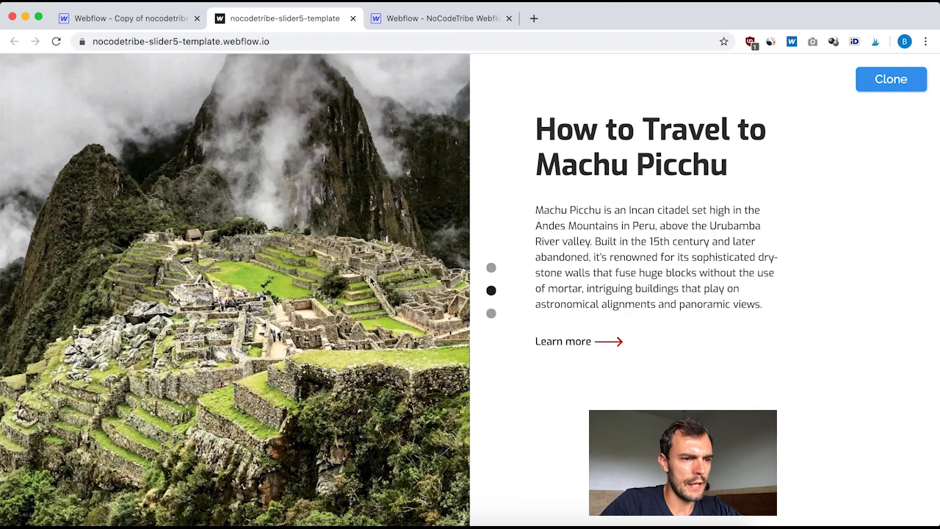
left_click(491, 313)
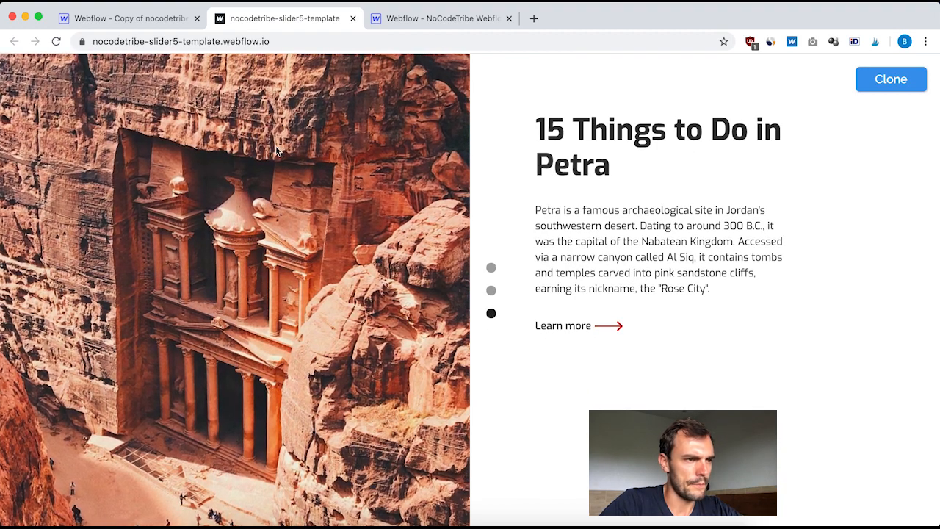
left_click(492, 268)
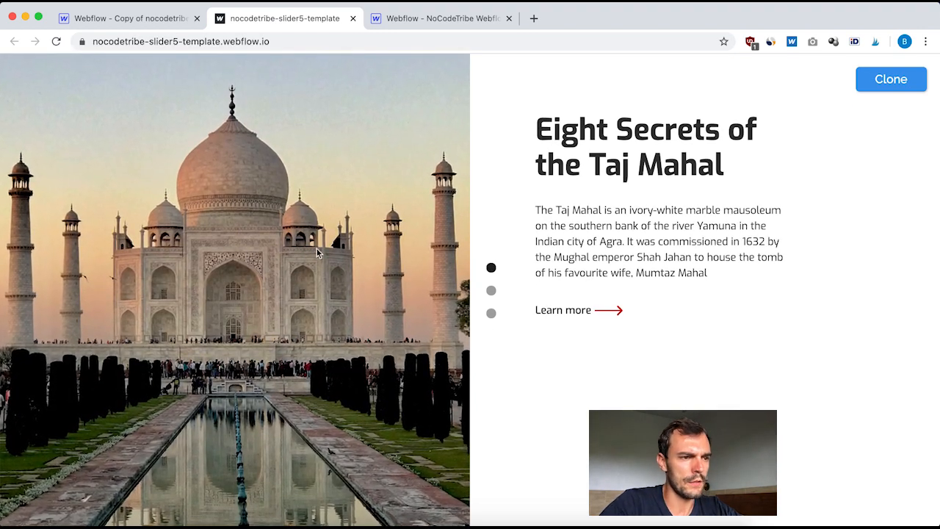
left_click(139, 20)
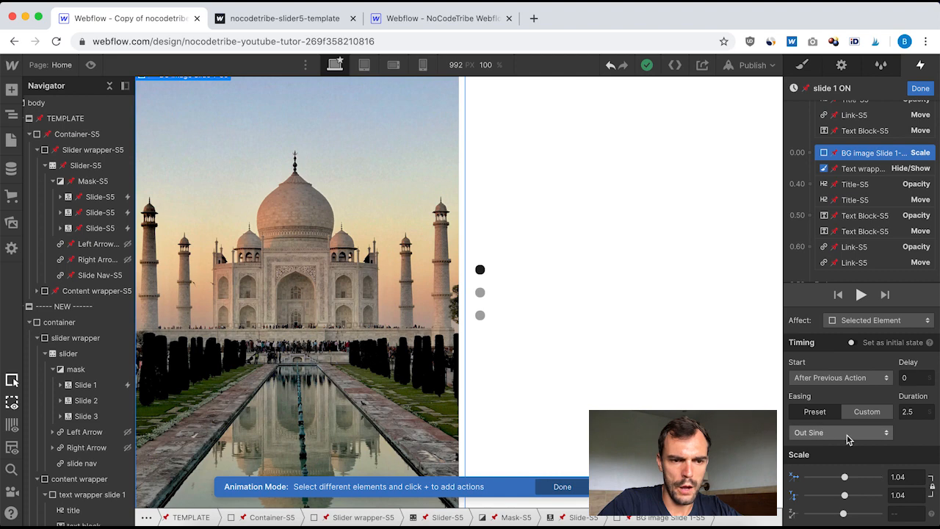
left_click(921, 88)
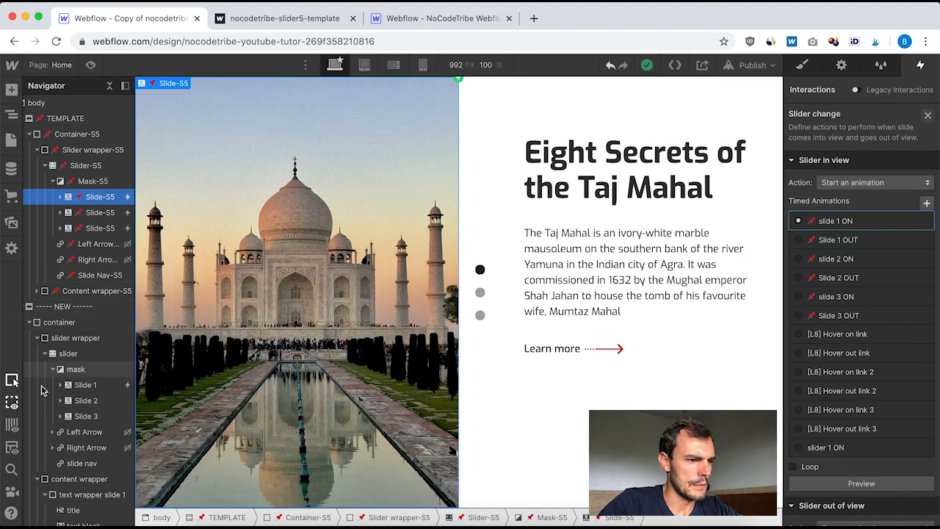
Reopen Slide 1's slider 1 ON animation and add a Scale action for BG image slide 1 after the initial-state actions.
left_click(68, 385)
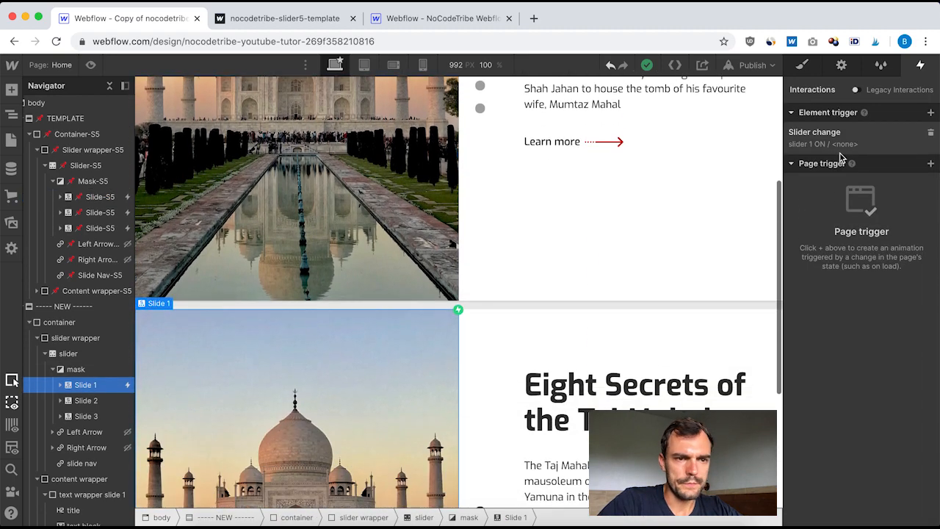
left_click(826, 142)
left_click(824, 449)
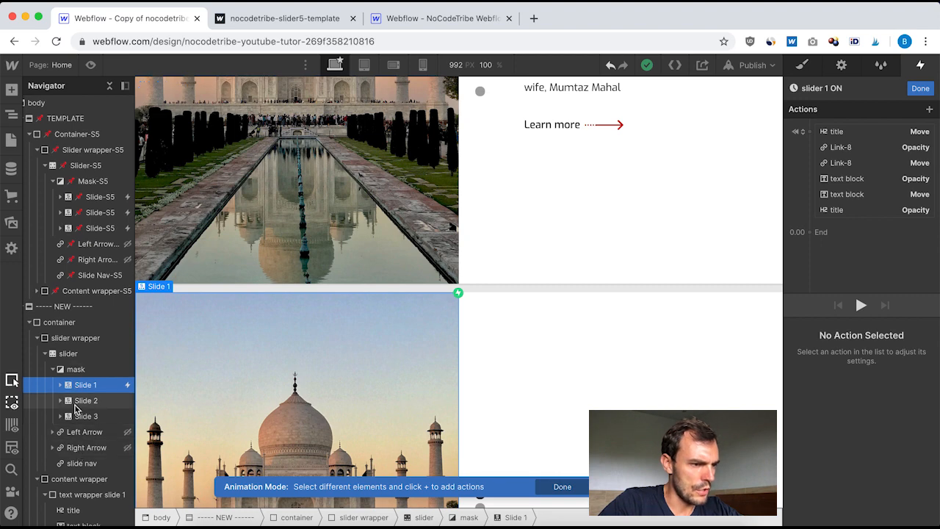
scroll(76, 409, "down", 2)
left_click(59, 331)
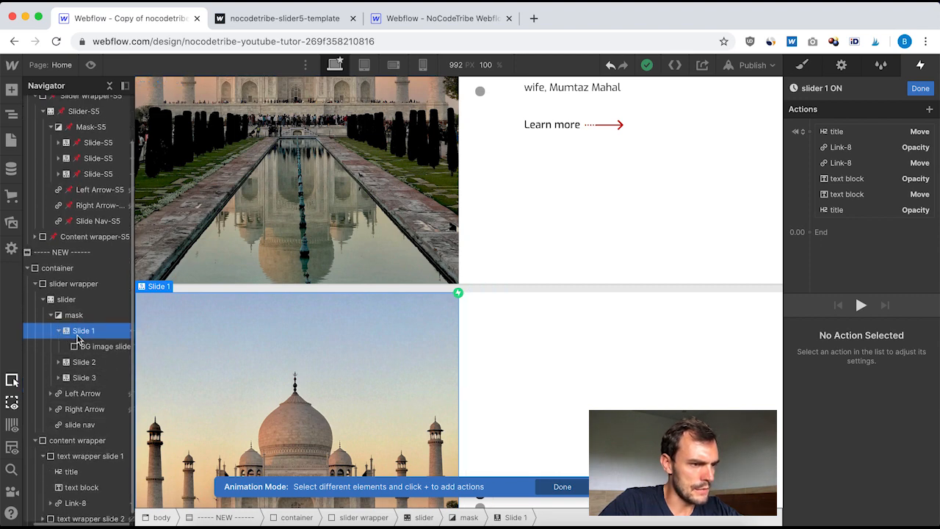
left_click(95, 350)
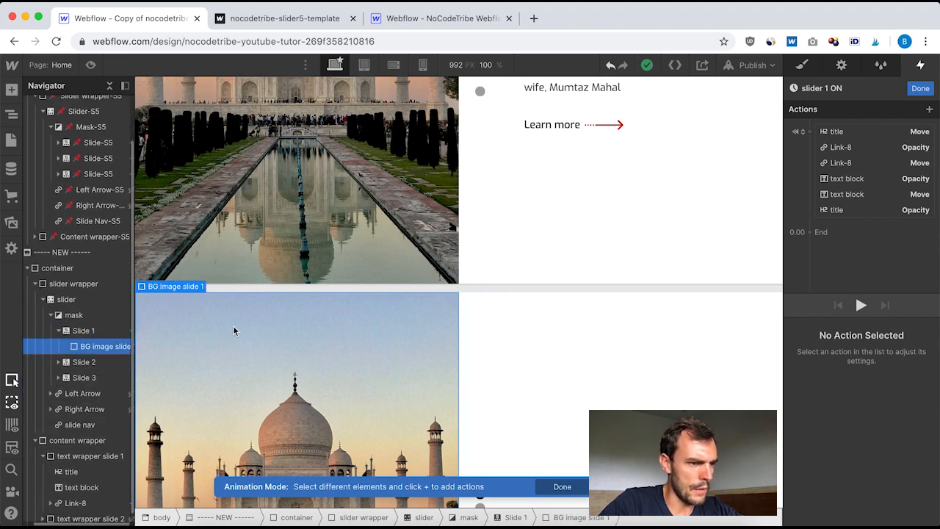
left_click(817, 227)
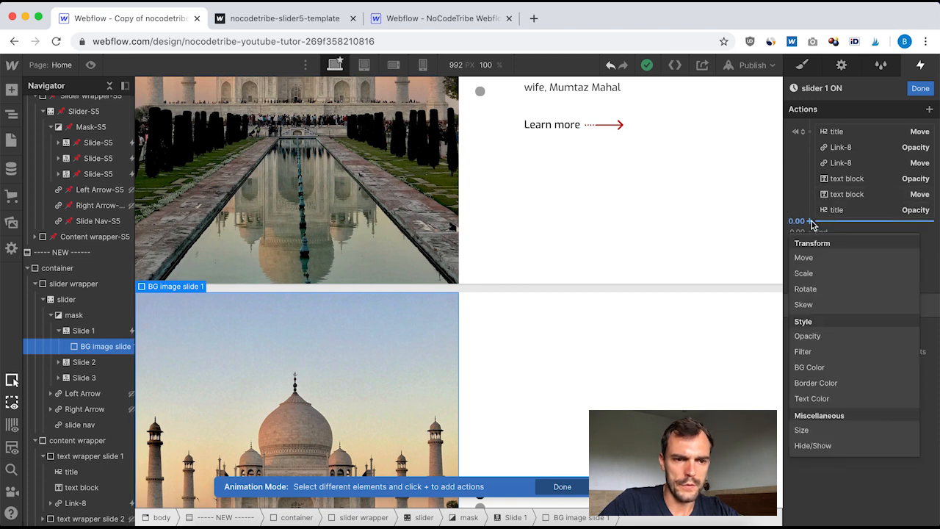
left_click(830, 273)
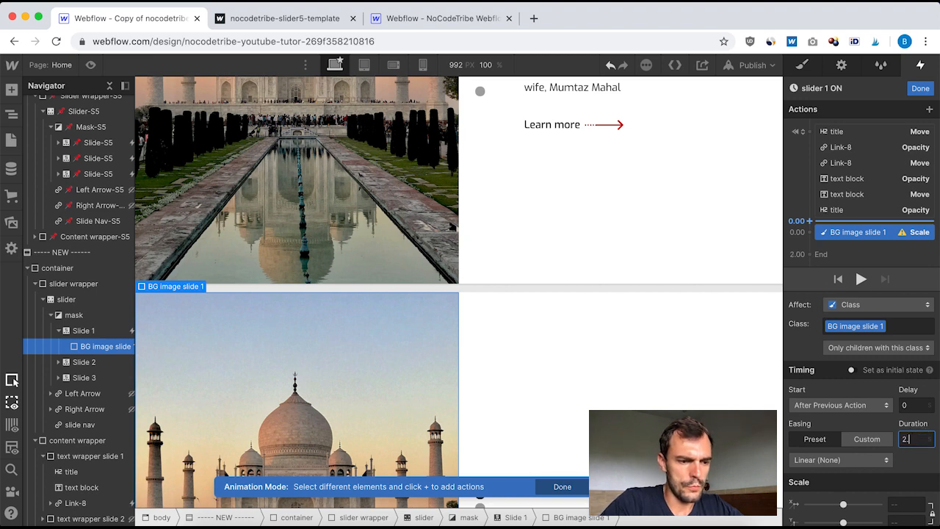
Set the BG image slide 1 Scale action to a 2.5-second duration, 1.04 scale on X and Y, and Out Sine easing.
left_click(902, 503)
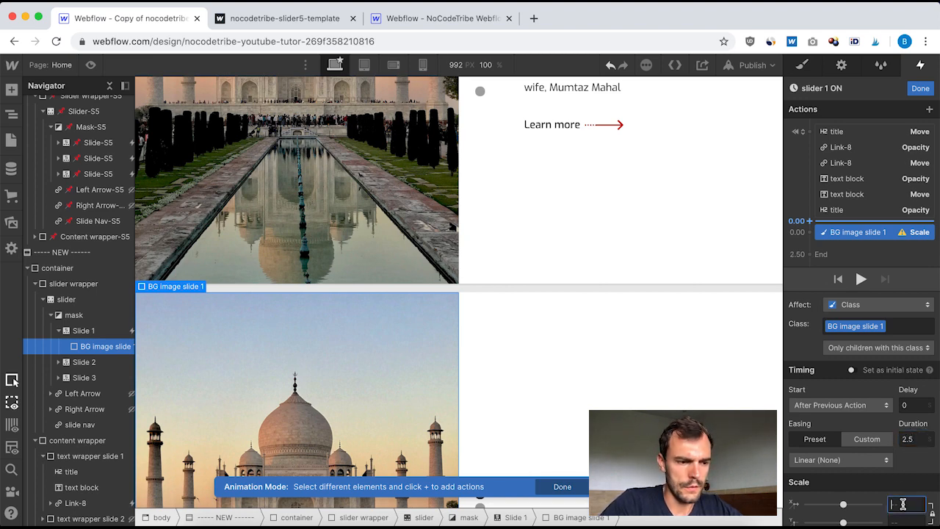
type(".04")
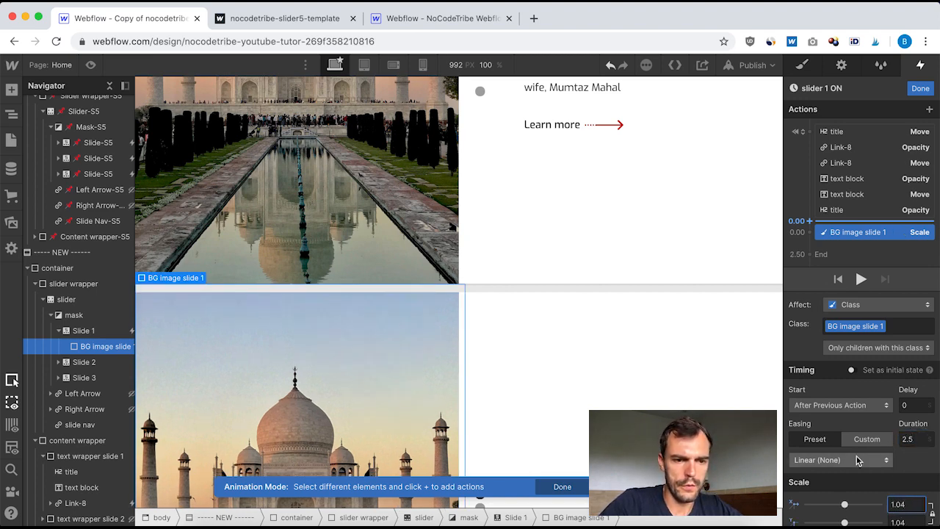
left_click(837, 459)
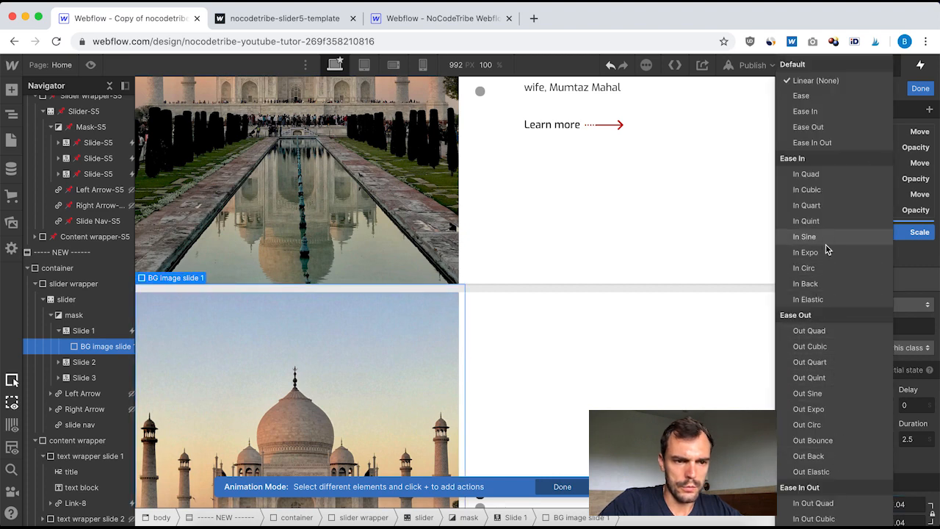
left_click(818, 393)
scroll(829, 411, "down", 1)
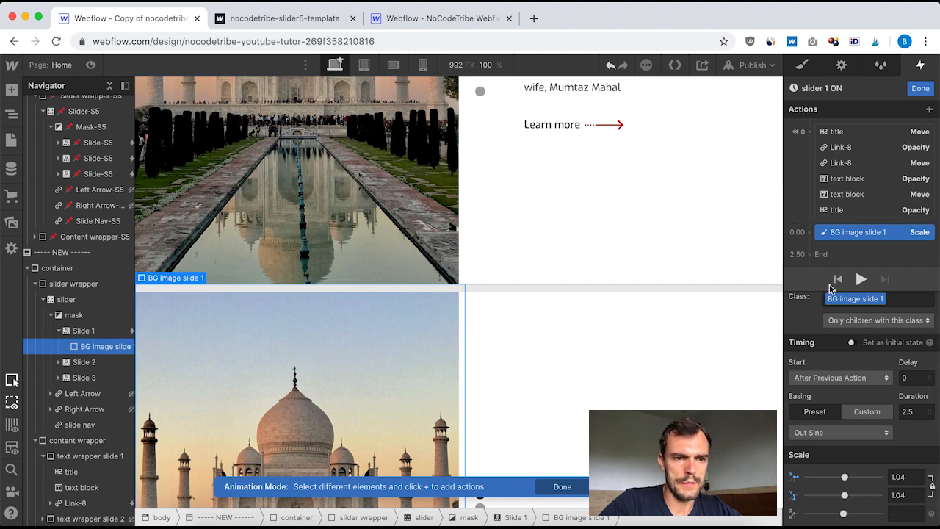
Set the BG image slide 1 Scale action to affect Selected Element and finish editing the slider 1 ON animation.
scroll(844, 389, "up", 1)
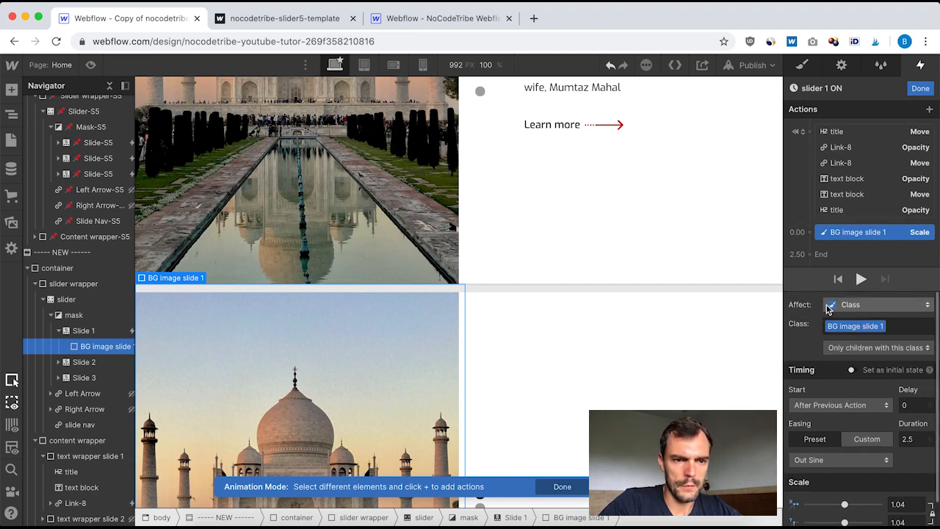
left_click(835, 306)
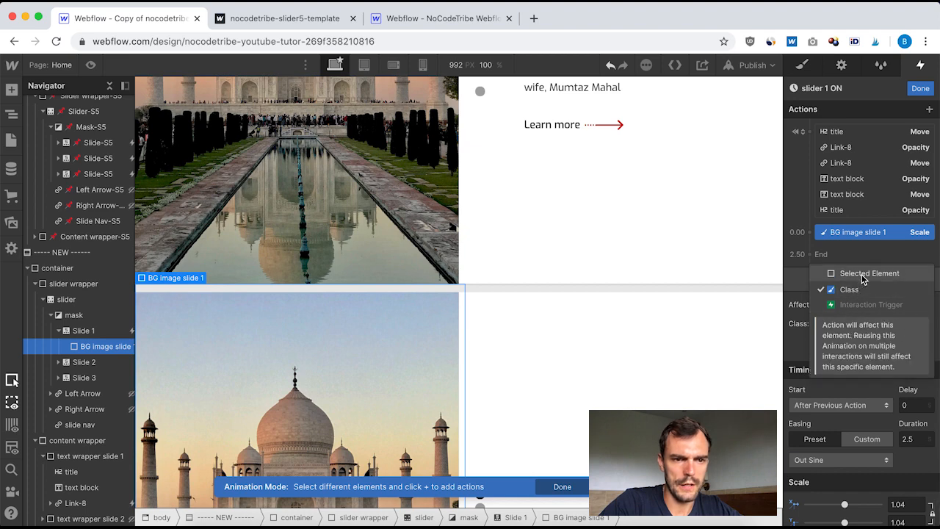
left_click(862, 275)
left_click(920, 89)
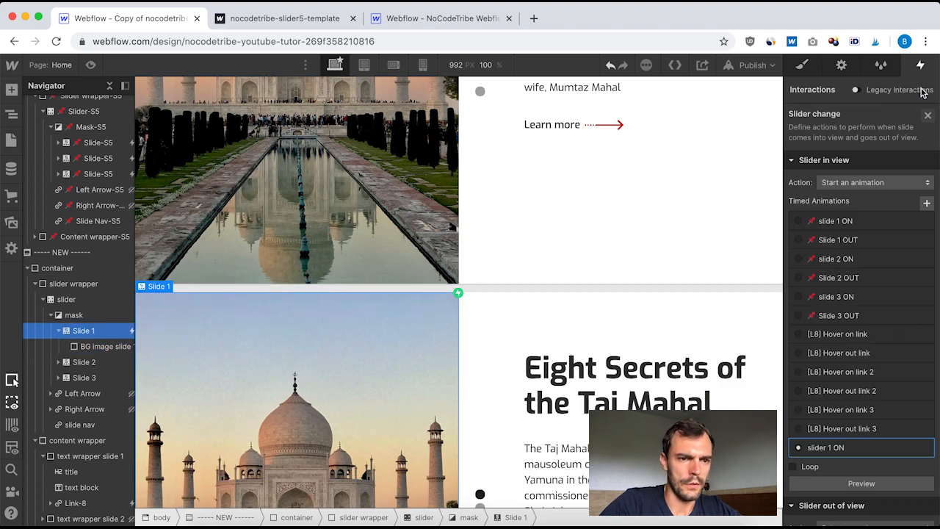
Examine the text wrapper's Hide/Show action in the slide 1 ON animation of the template's first slide, including its Affect, timing and display settings.
scroll(81, 199, "up", 3)
left_click(92, 197)
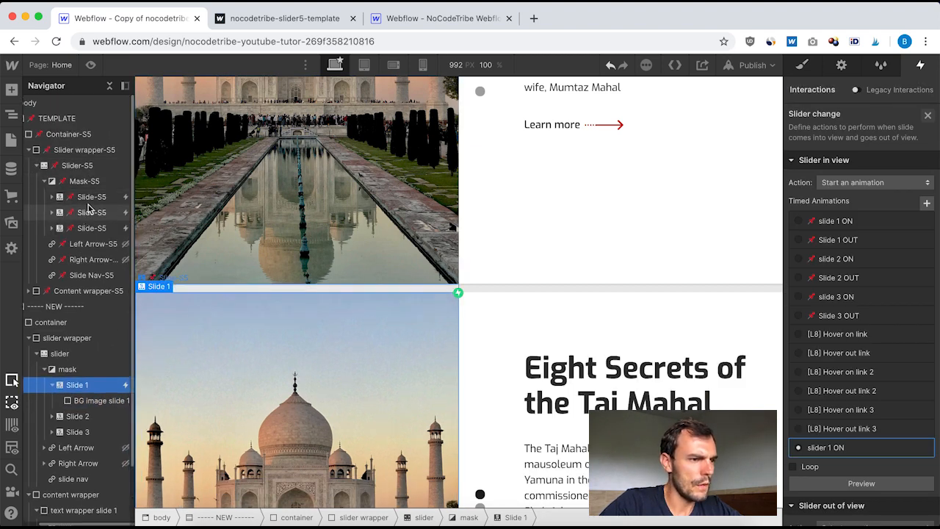
left_click(811, 139)
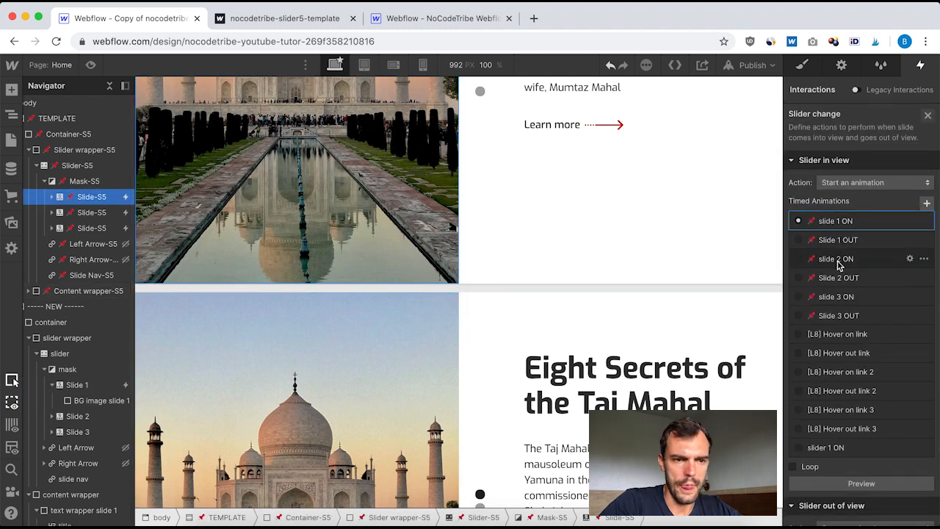
left_click(844, 222)
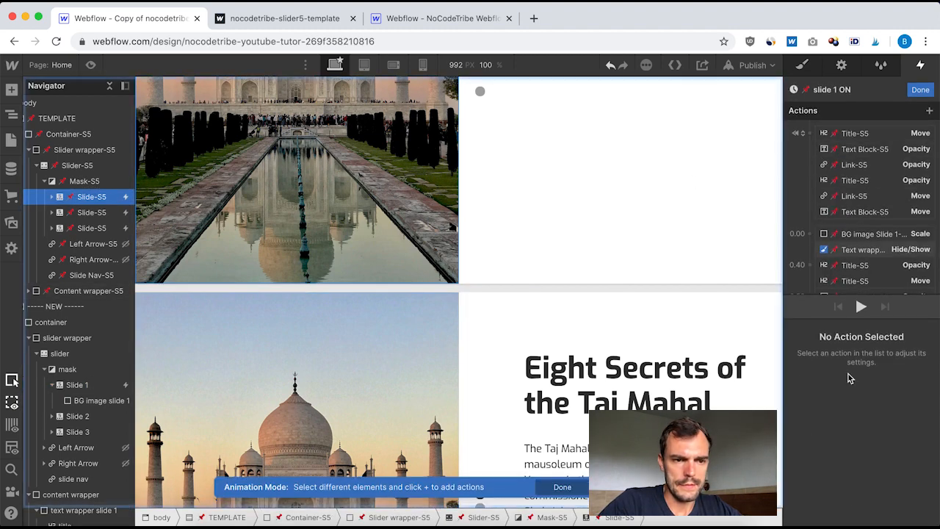
left_click(862, 250)
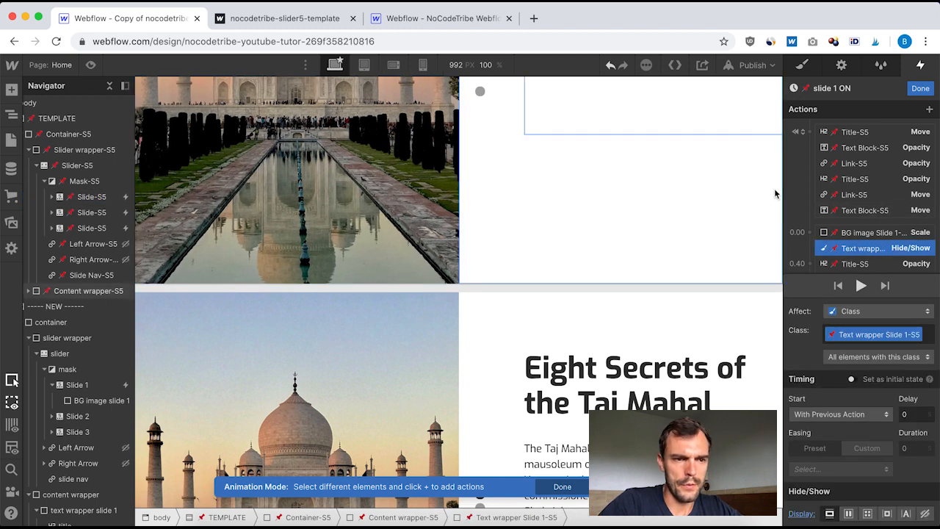
scroll(669, 205, "up", 5)
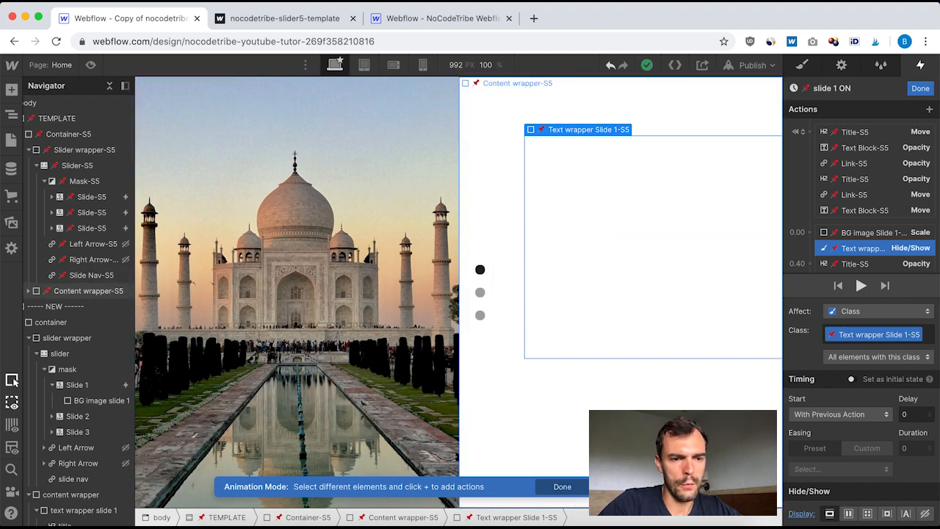
scroll(865, 246, "down", 2)
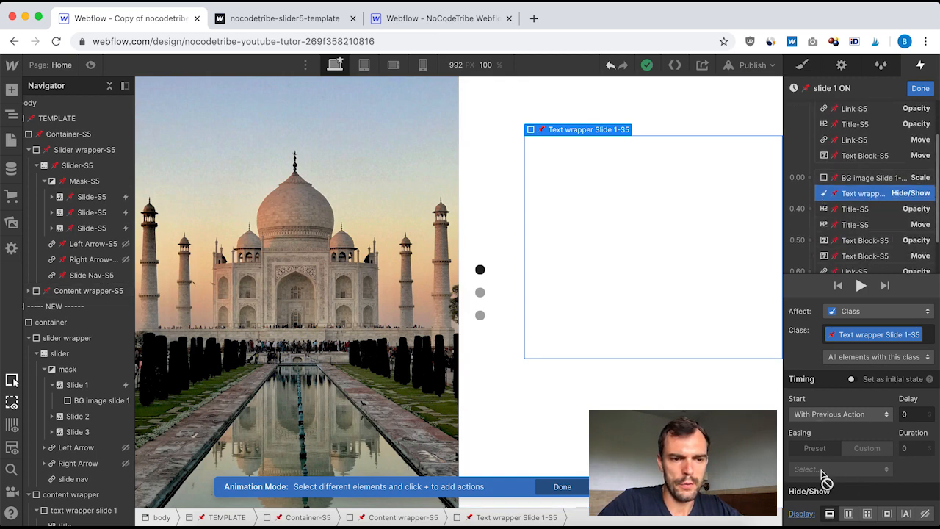
left_click(918, 88)
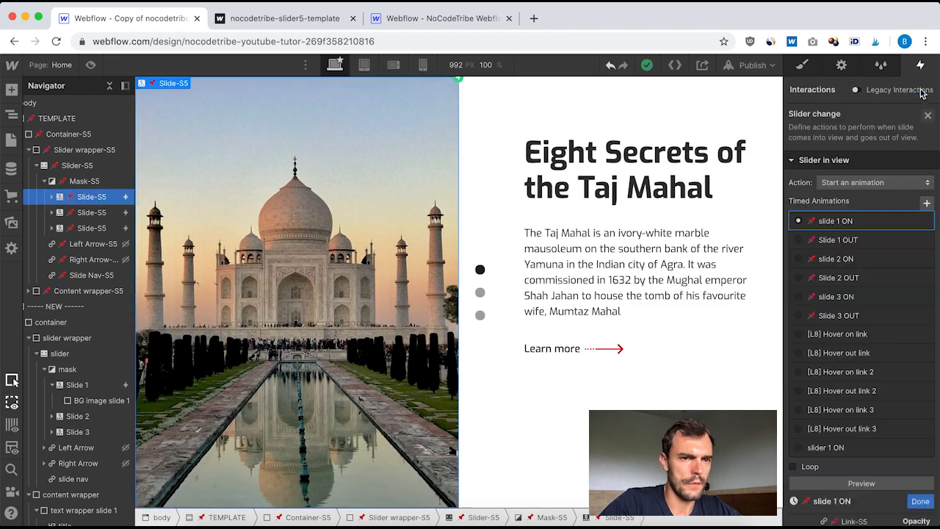
Add a Hide/Show action with block display for text wrapper slide 1 at 0.00 in Slide 1's slider 1 ON animation and finish editing.
left_click(77, 385)
left_click(815, 131)
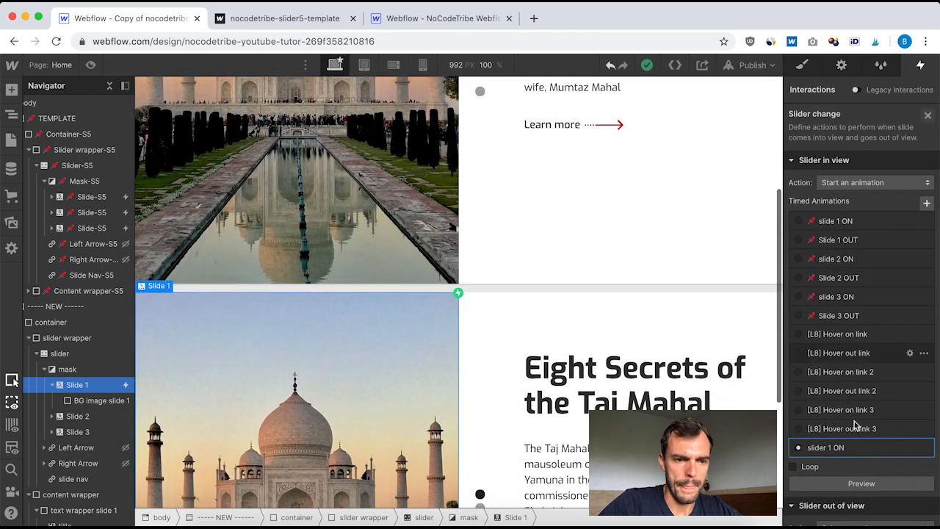
left_click(827, 450)
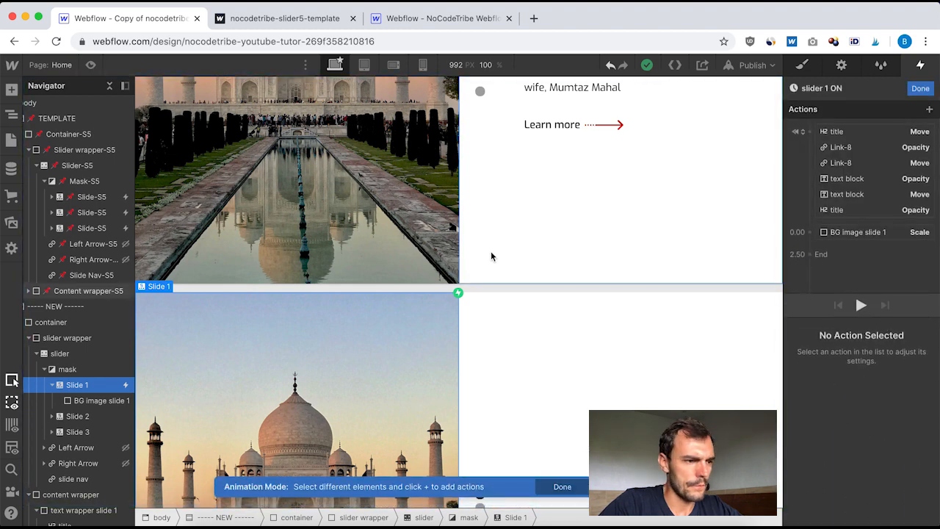
scroll(82, 448, "down", 2)
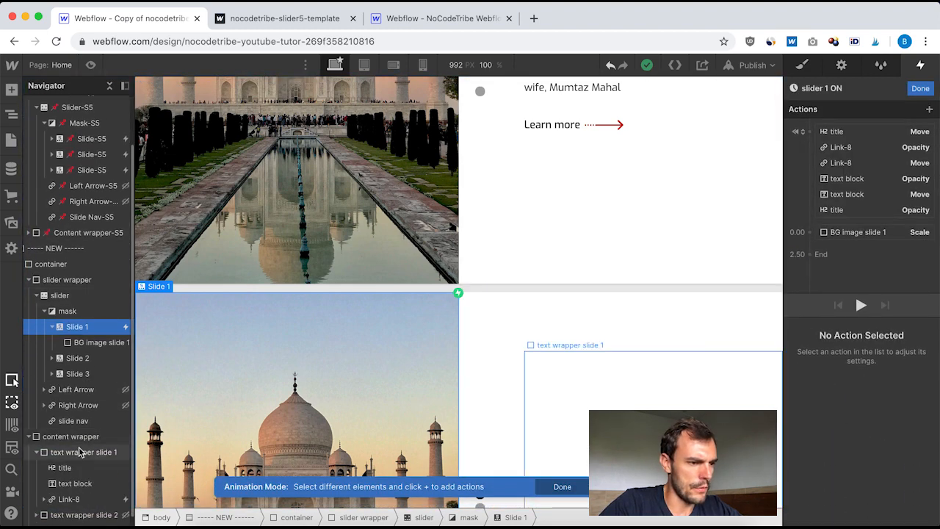
left_click_drag(76, 455, 811, 233)
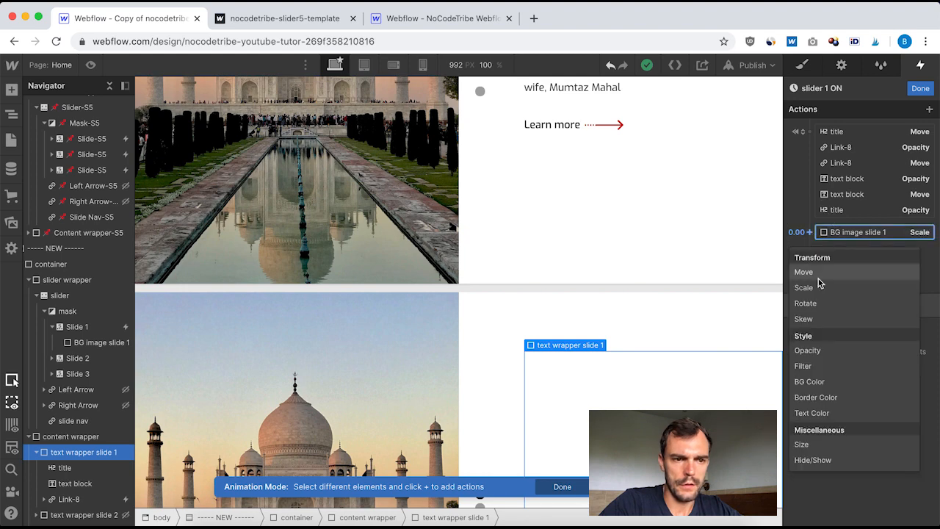
left_click(818, 460)
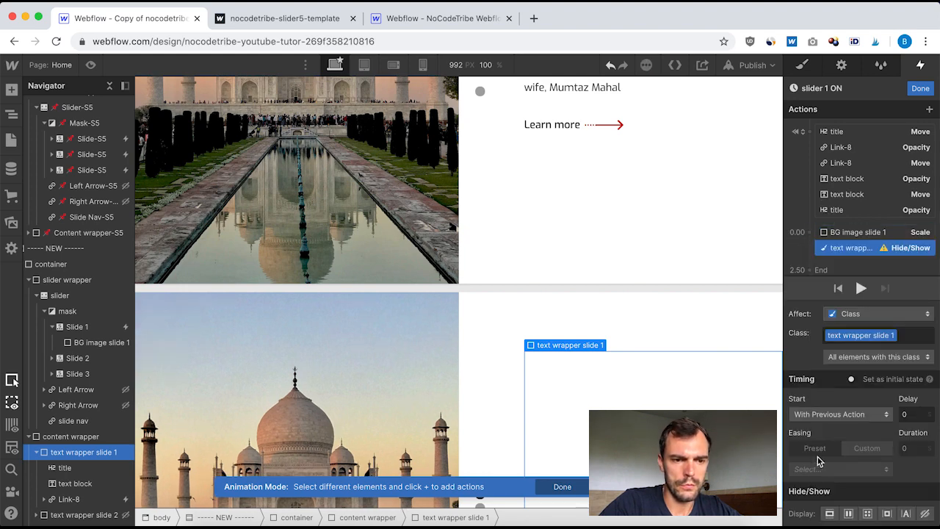
left_click(831, 515)
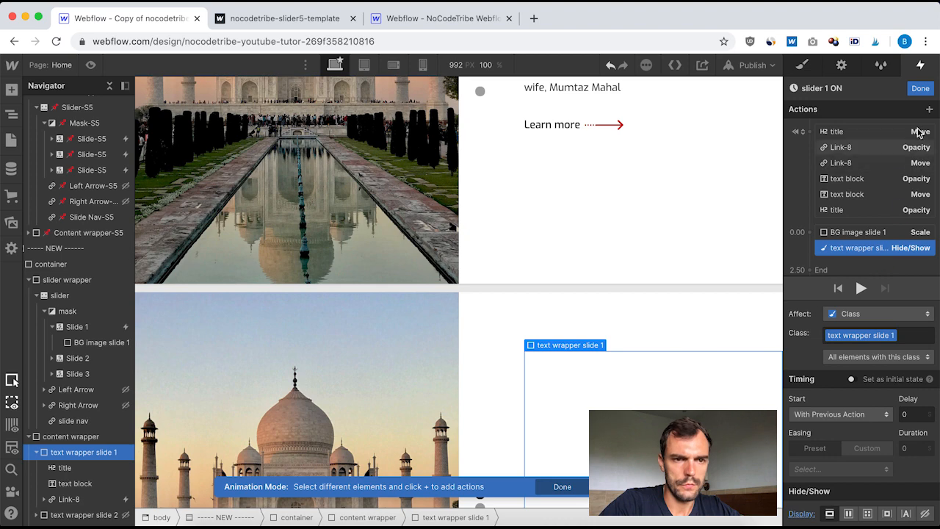
left_click(920, 88)
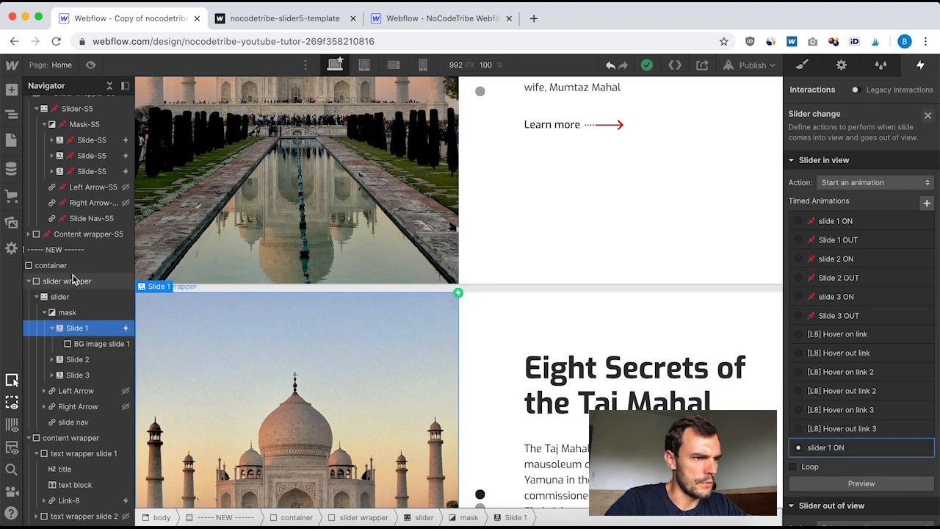
Examine the timing, easing and values of the title's Opacity and Move actions at 0.40 in the template's slide 1 ON animation.
scroll(74, 278, "up", 2)
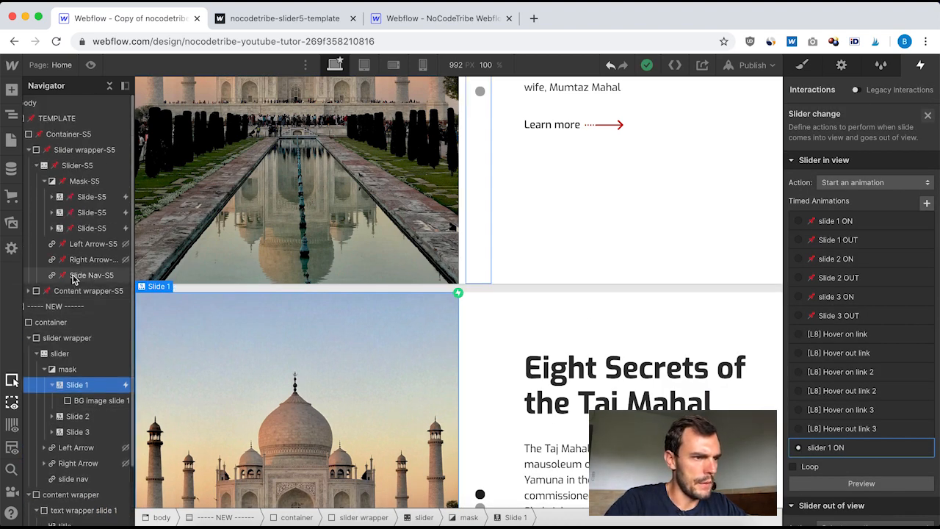
left_click(82, 196)
left_click(827, 140)
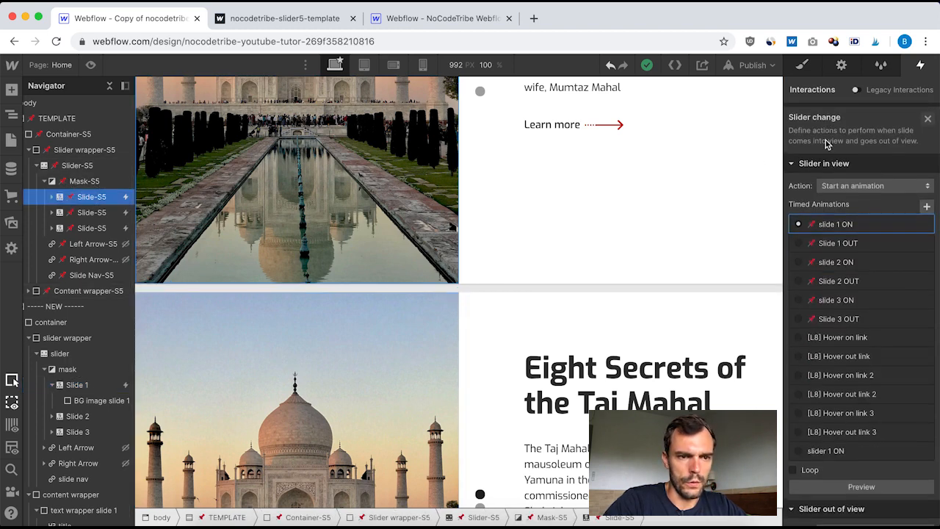
left_click(844, 224)
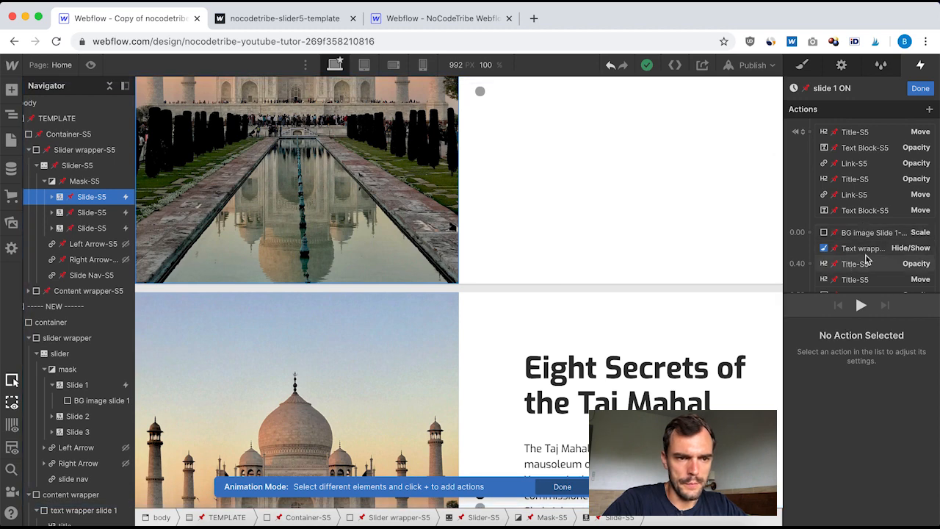
left_click(855, 263)
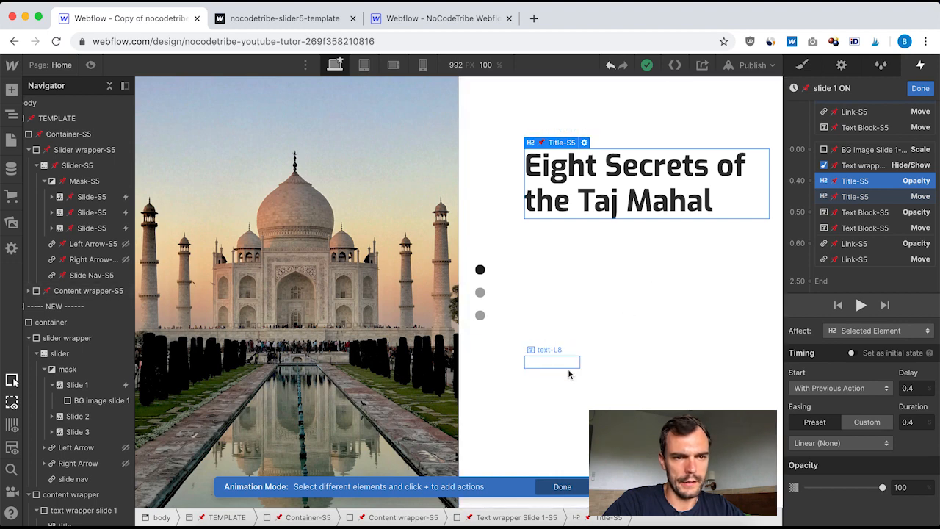
left_click(855, 197)
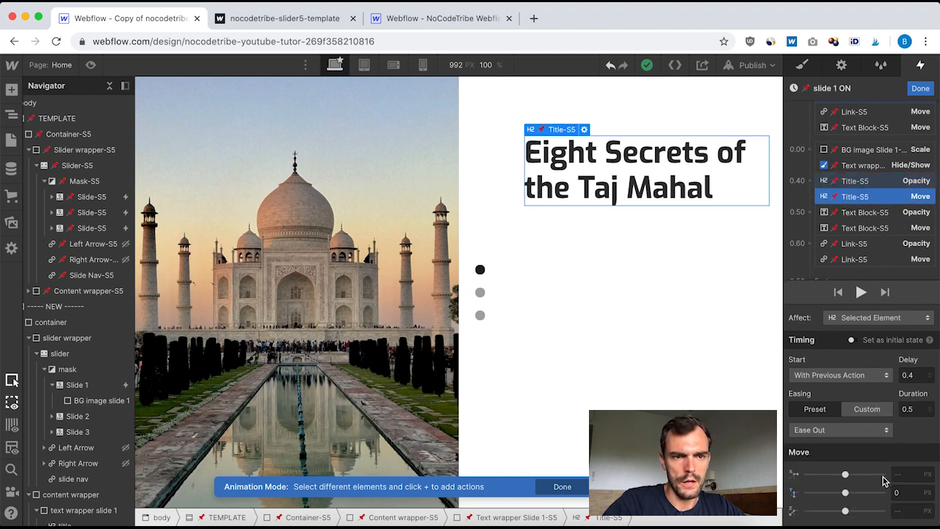
left_click(902, 181)
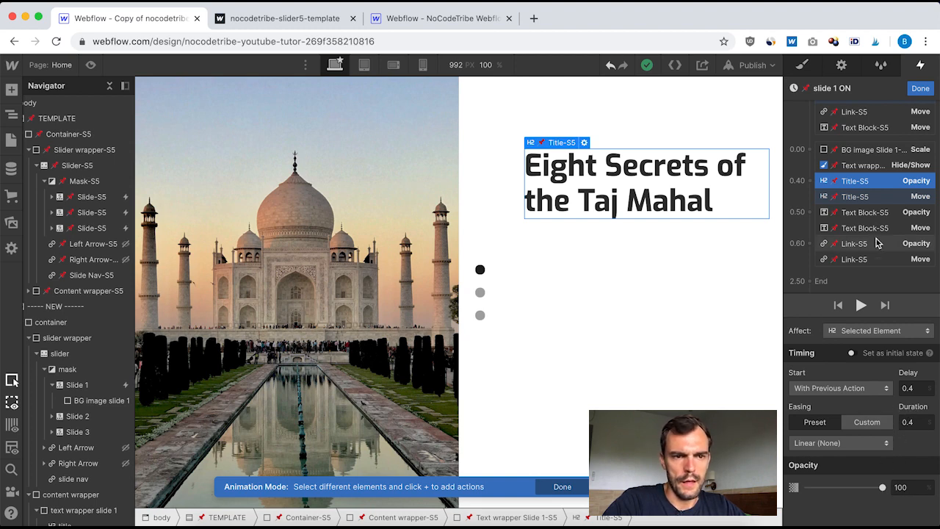
left_click(867, 196)
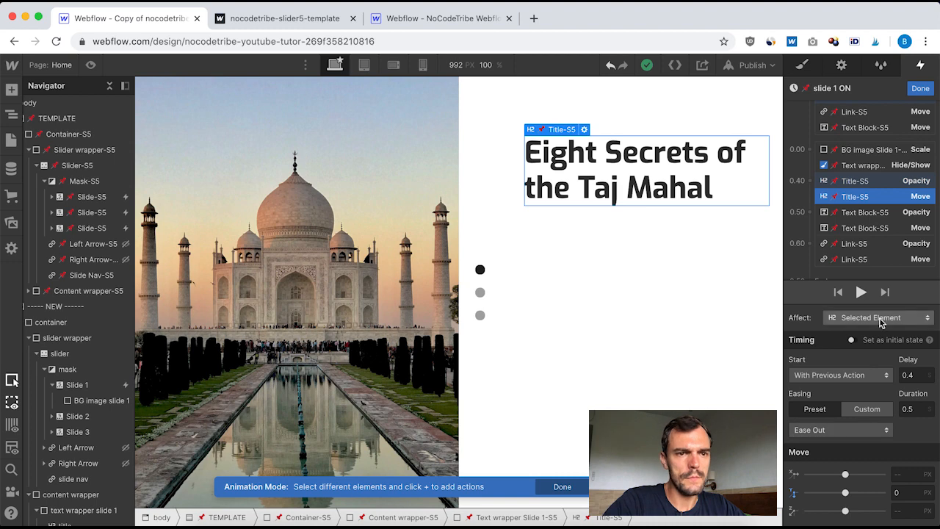
left_click(920, 89)
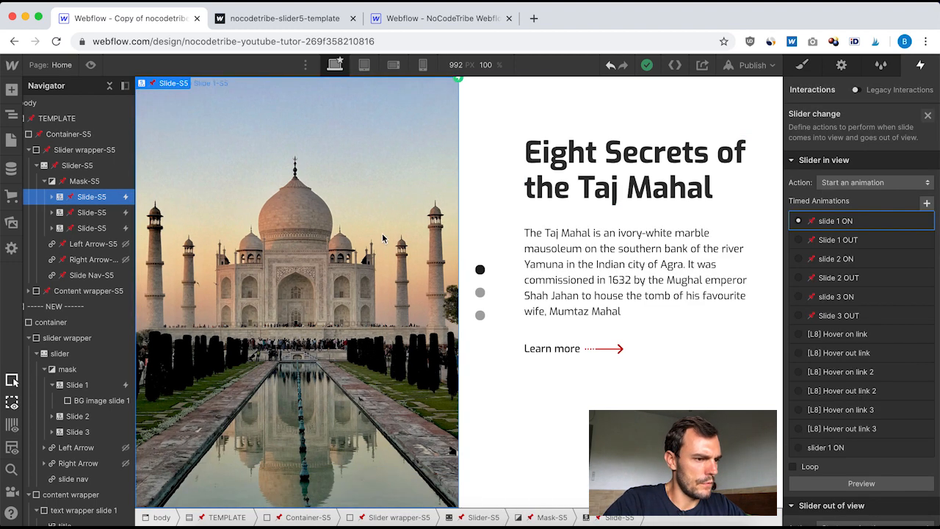
Reopen Slide 1's slider 1 ON animation and add a Move action for text wrapper slide 1's title after the initial-state actions.
left_click(77, 385)
left_click(828, 143)
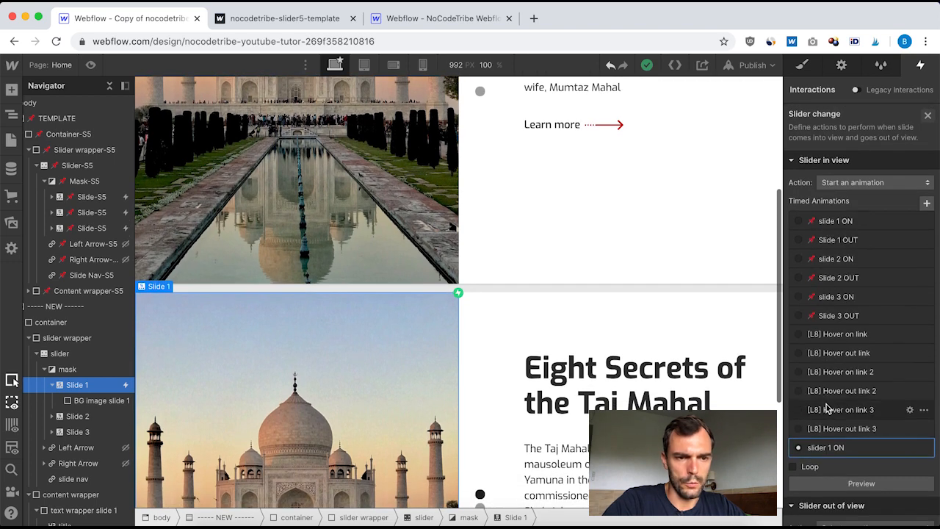
left_click(828, 449)
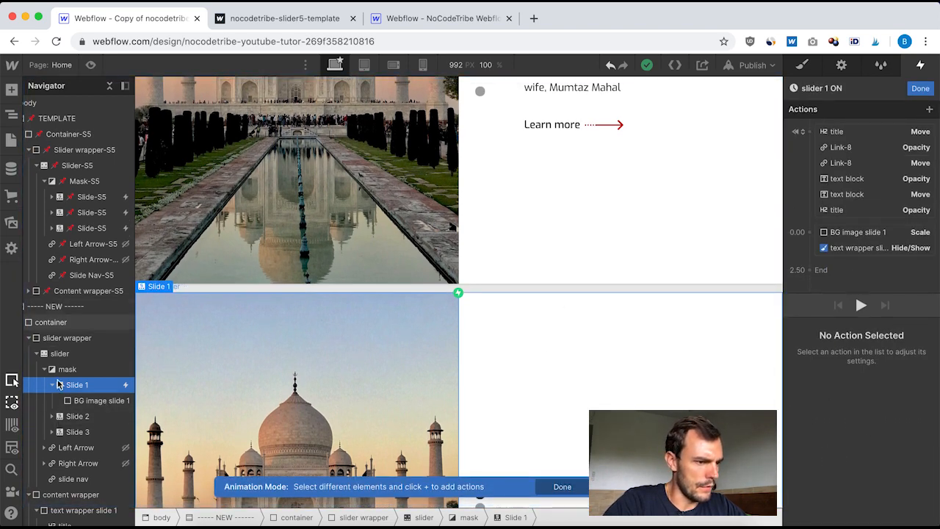
scroll(72, 445, "down", 2)
left_click(69, 455)
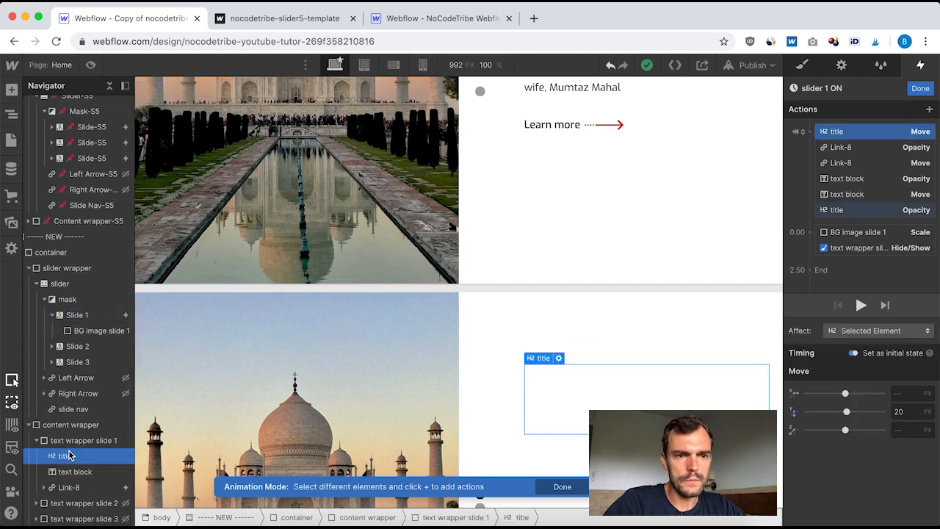
mouse_move(68, 455)
left_mouse_down()
mouse_move(724, 196)
mouse_move(810, 185)
mouse_move(811, 262)
mouse_move(811, 234)
left_mouse_up()
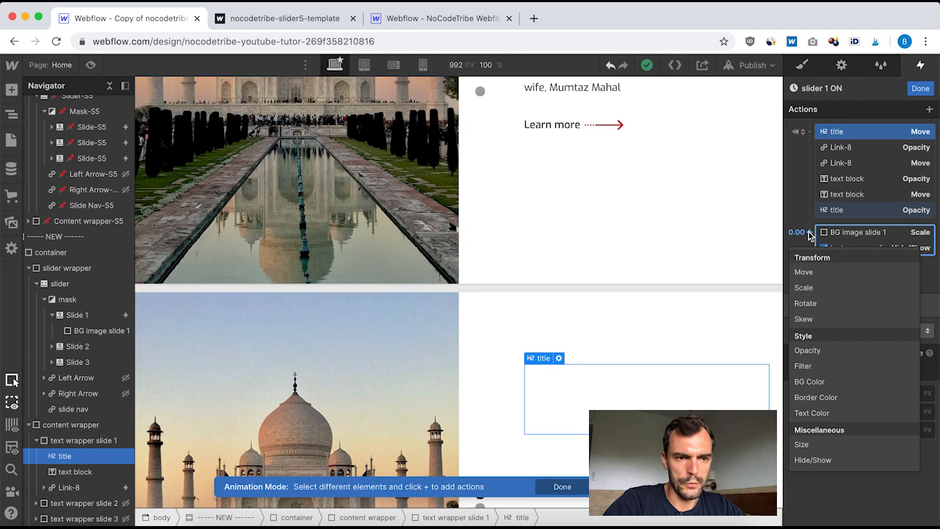
left_click(816, 276)
Set the title's new Move action to a 0.4-second delay, Ease Out easing and 0 px on Y.
left_click(915, 375)
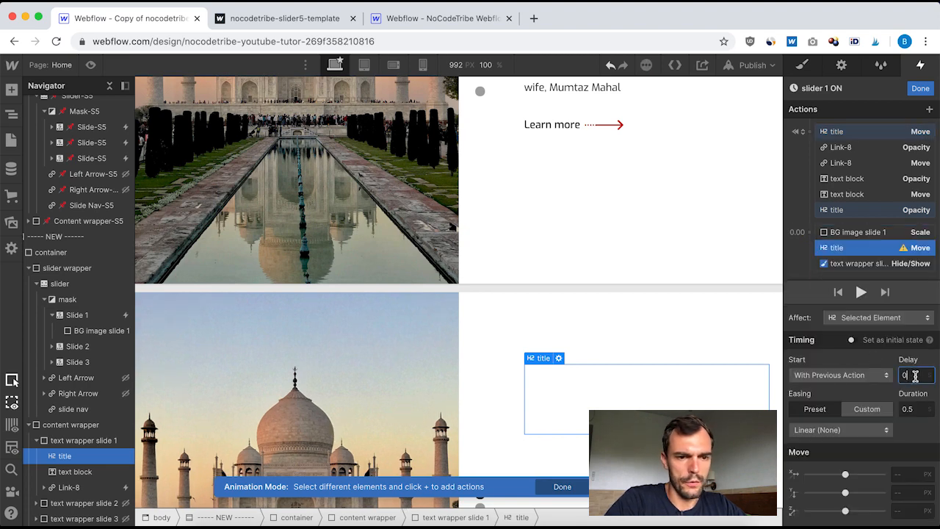
type("0.4")
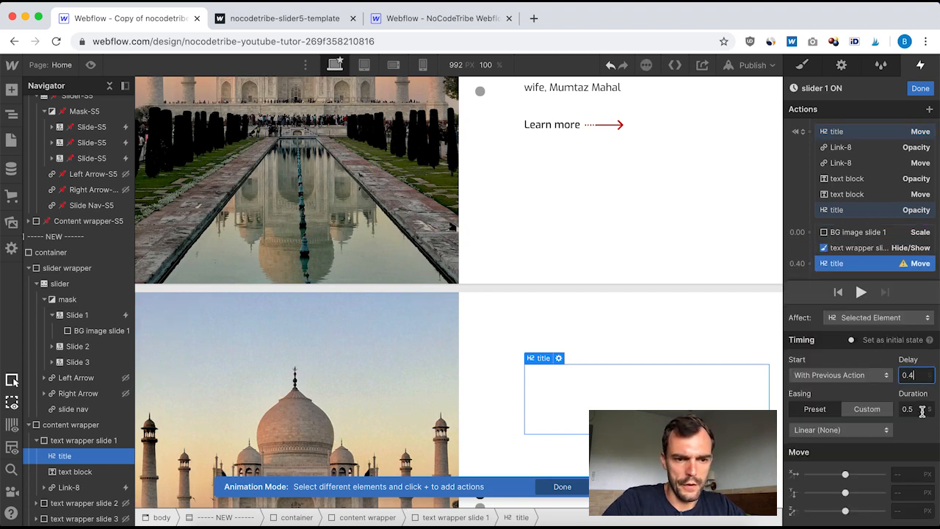
left_click(880, 429)
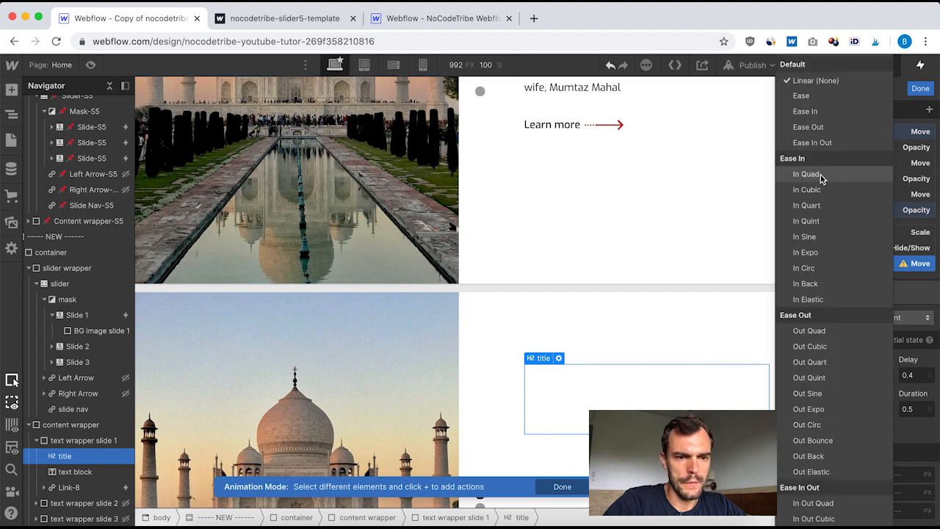
left_click(808, 127)
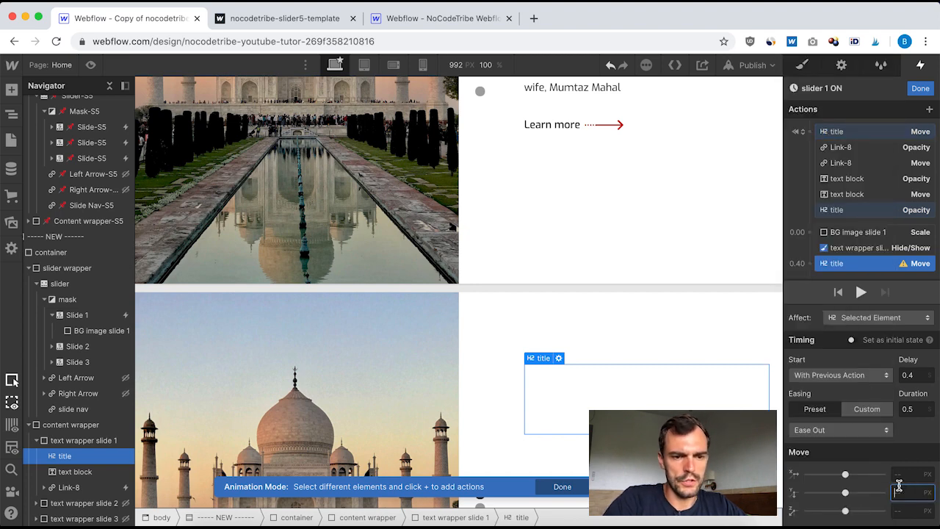
type("0")
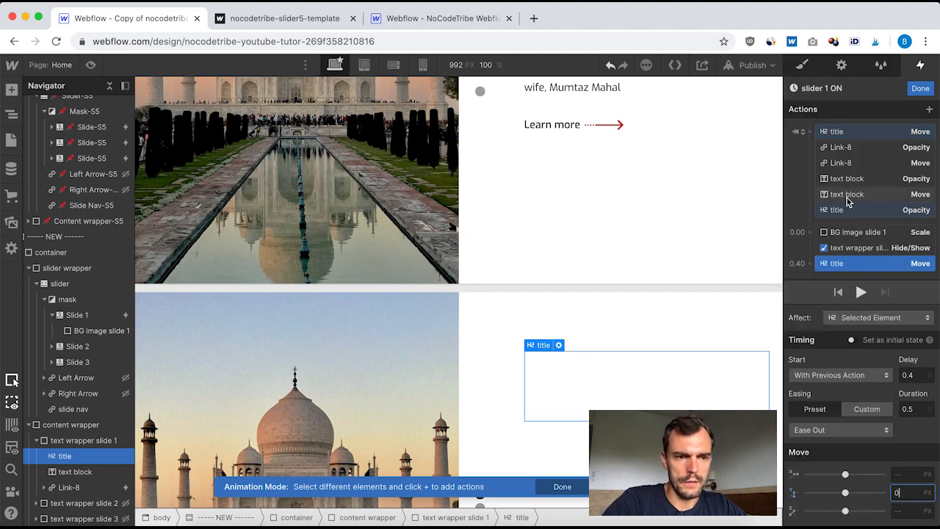
Add an Opacity action for the title at 0.40 with 100% opacity and a 0.4-second duration, and finish editing the slider 1 ON animation.
scroll(847, 203, "down", 1)
left_click(809, 246)
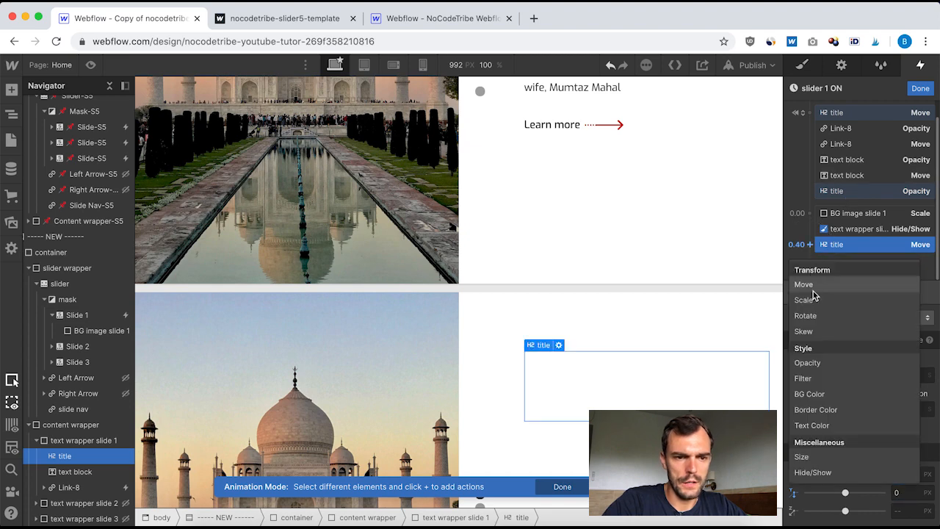
left_click(815, 361)
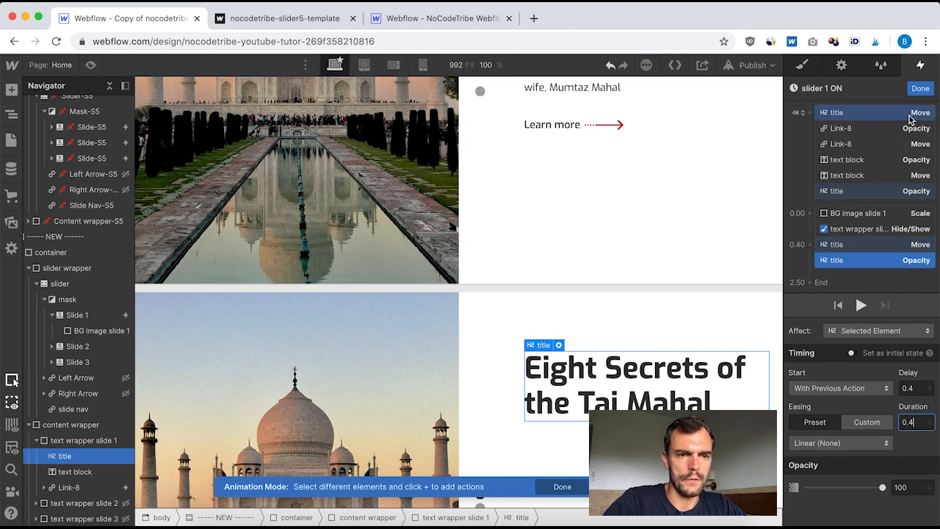
left_click(918, 88)
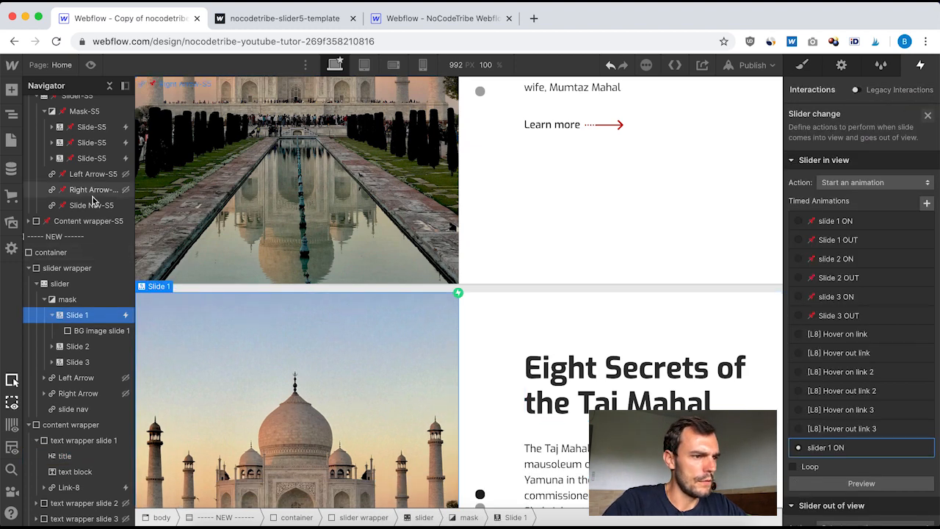
Open the template's slide 1 ON animation on its first slide and examine the timing, easing and values of the text block's Opacity and Move actions.
scroll(74, 188, "up", 2)
left_click(84, 194)
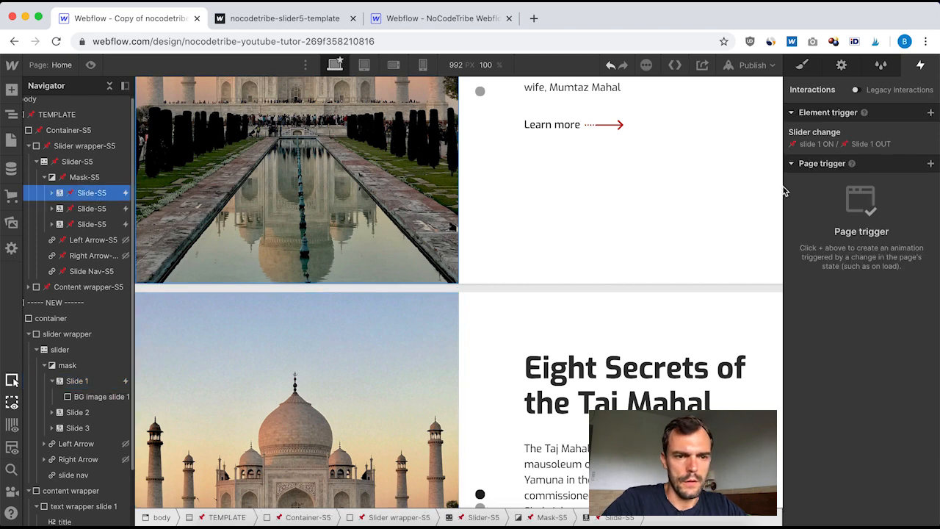
left_click(822, 148)
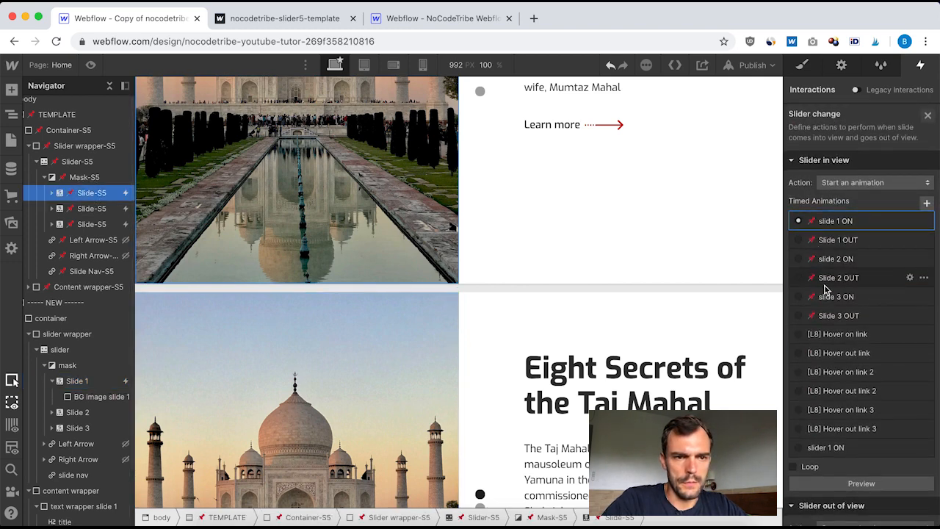
left_click(832, 221)
scroll(869, 234, "down", 2)
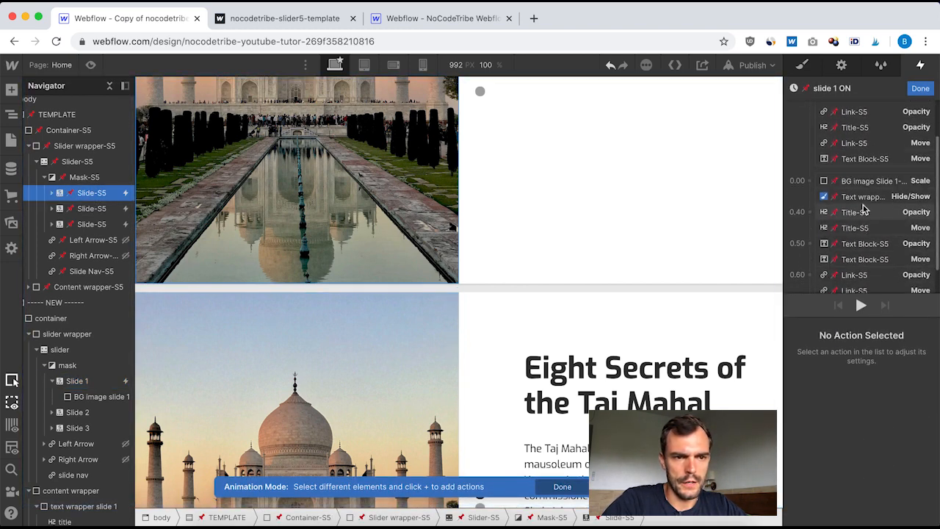
left_click(862, 243)
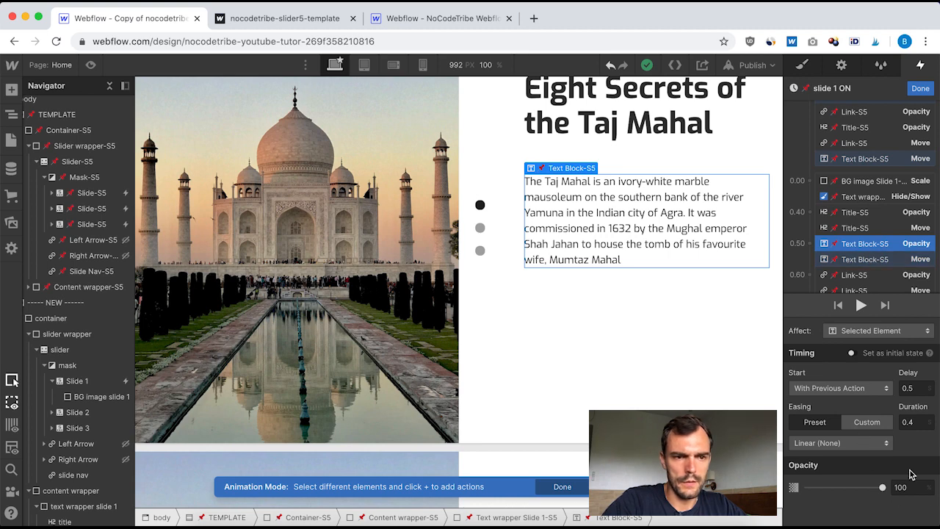
left_click(861, 260)
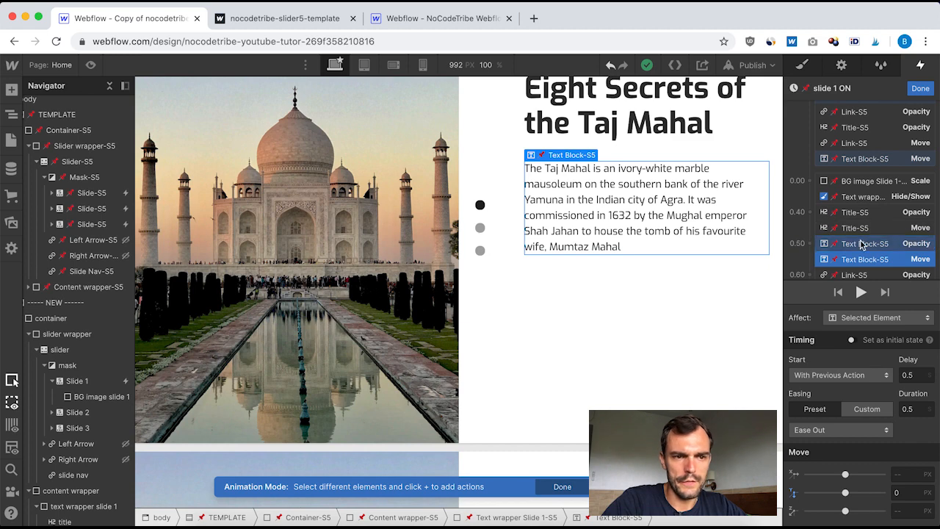
left_click(803, 244)
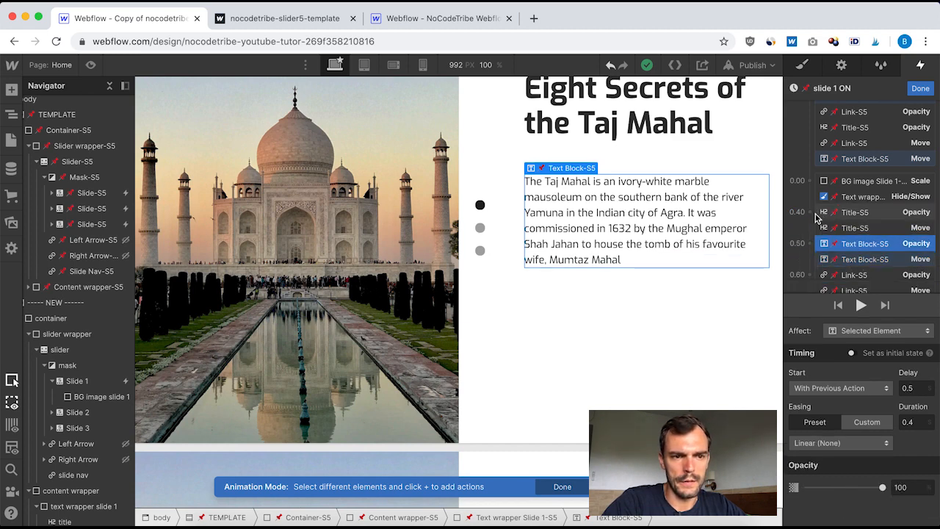
Examine the timing, easing and values of the link's Opacity and Move actions at 0.60, and close the template animation.
scroll(852, 245, "down", 2)
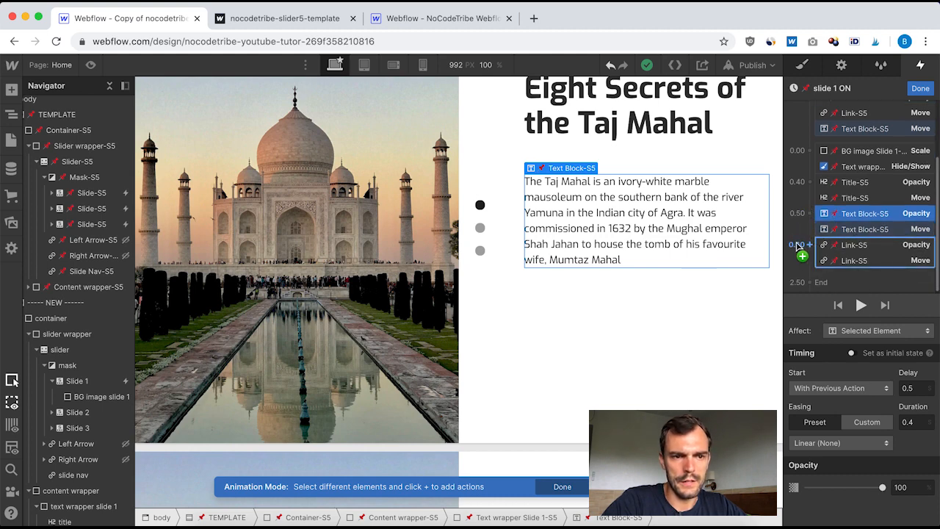
left_click(850, 245)
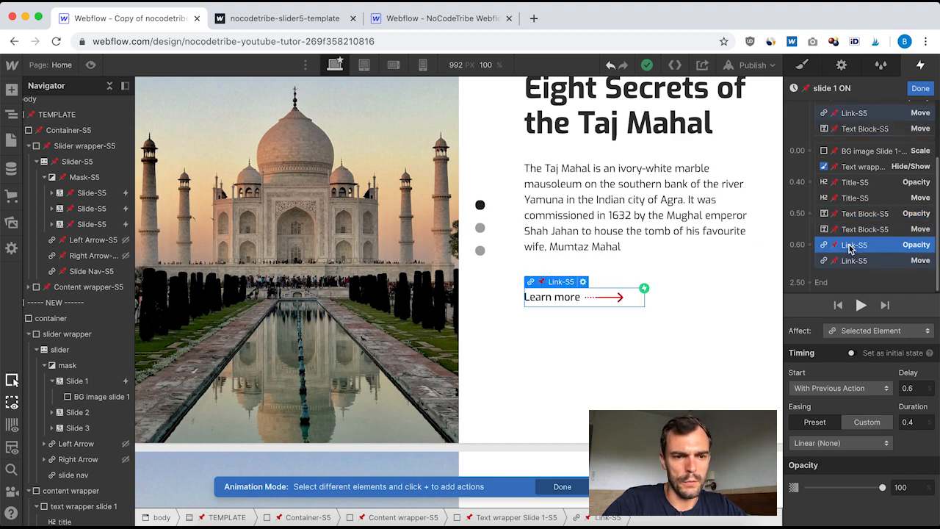
left_click(857, 260)
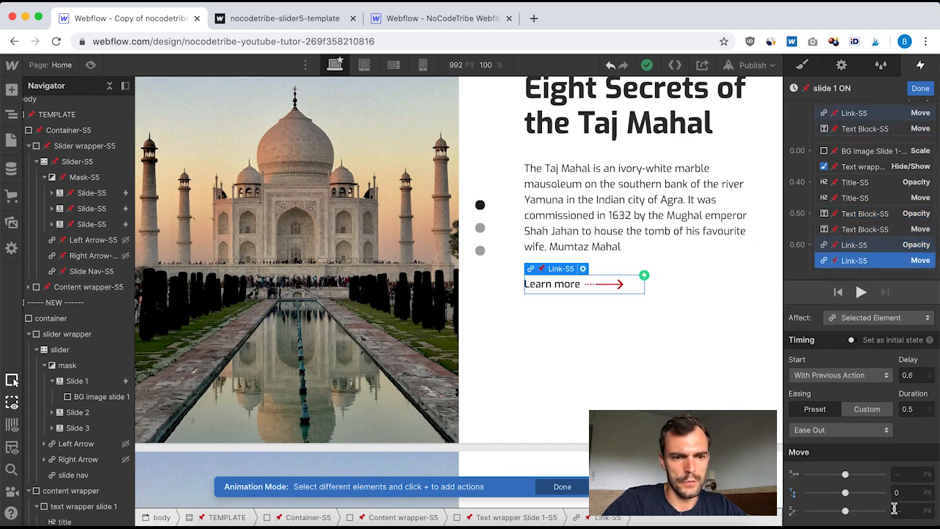
left_click(920, 88)
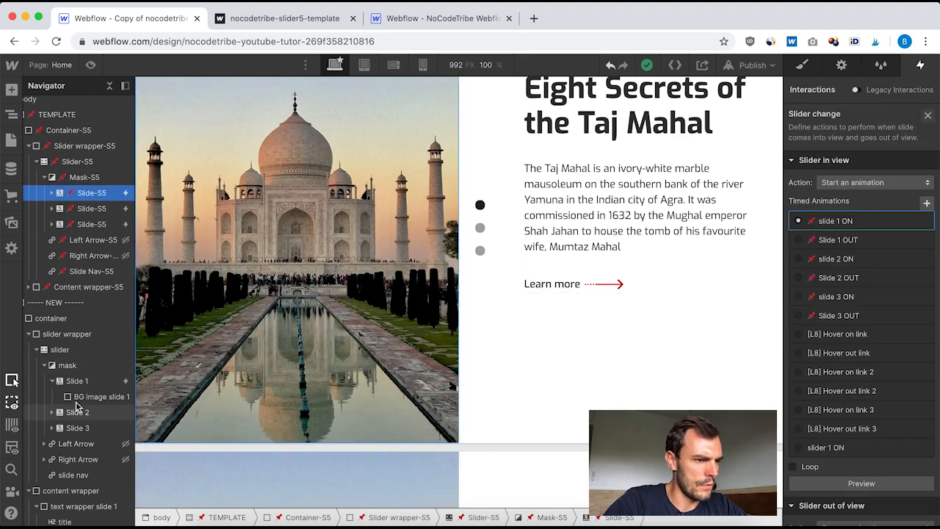
Reopen Slide 1's slider 1 ON animation and add a Move action for text wrapper slide 1's text block at 0.40.
left_click(88, 382)
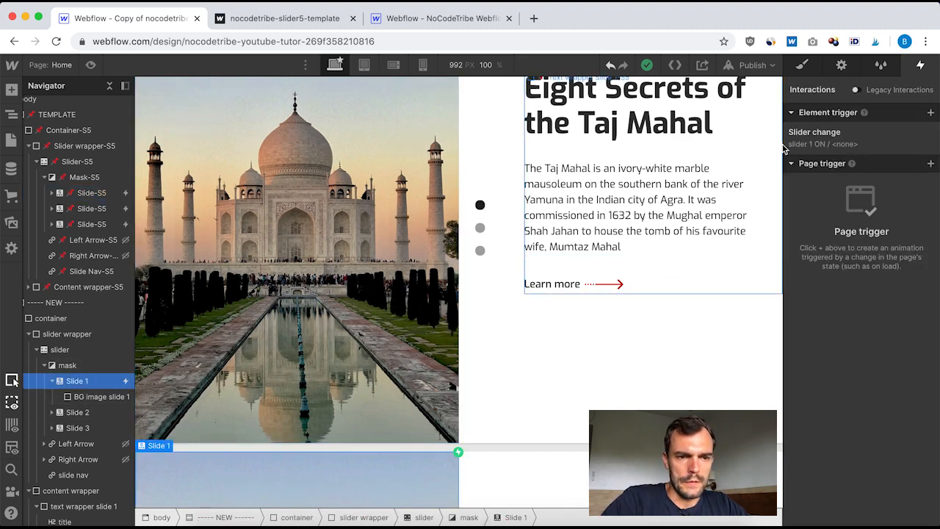
left_click(819, 134)
left_click(835, 445)
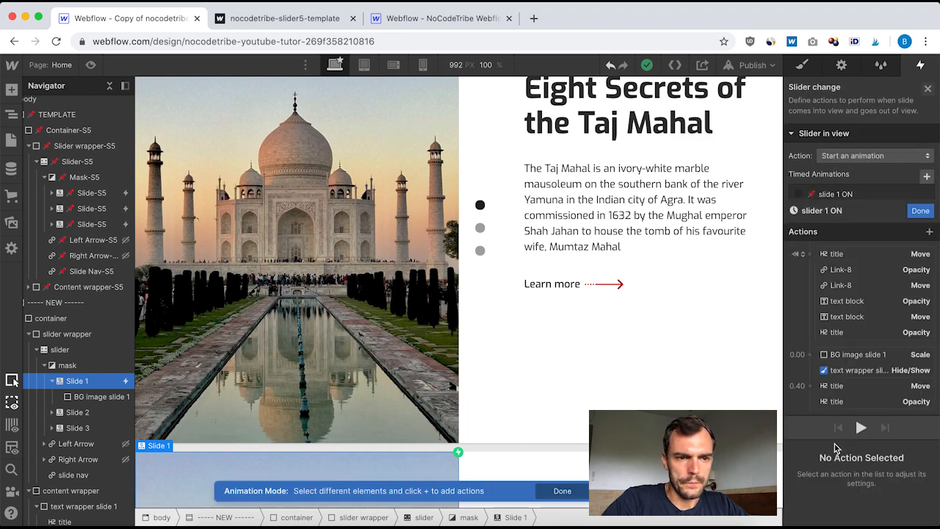
scroll(835, 182, "down", 1)
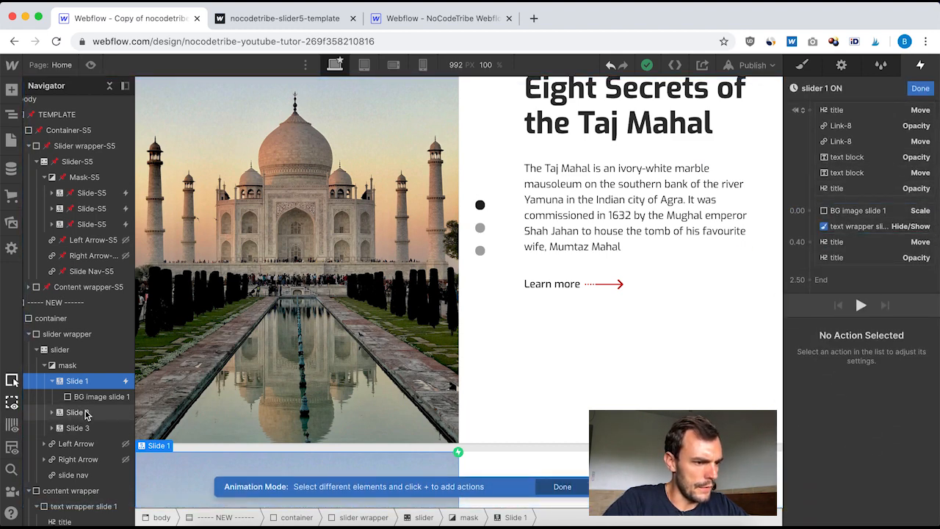
scroll(73, 459, "down", 2)
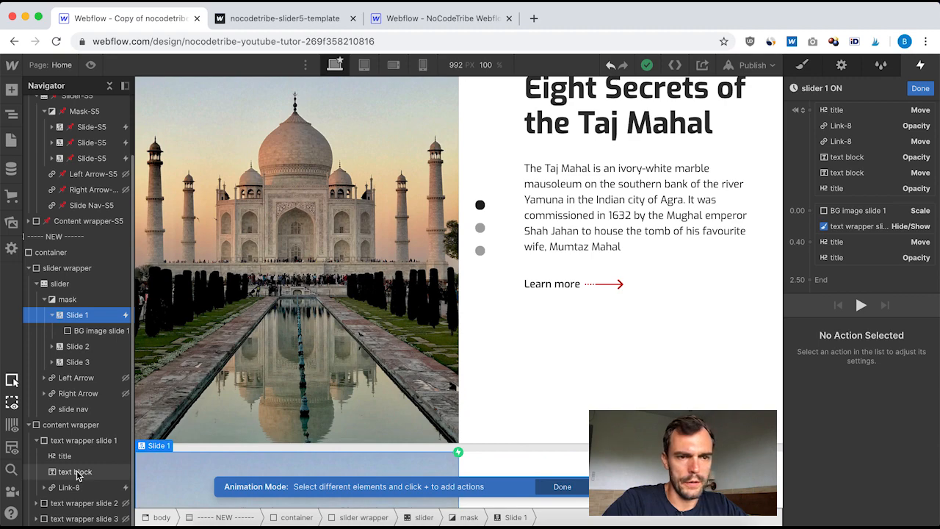
left_click(77, 472)
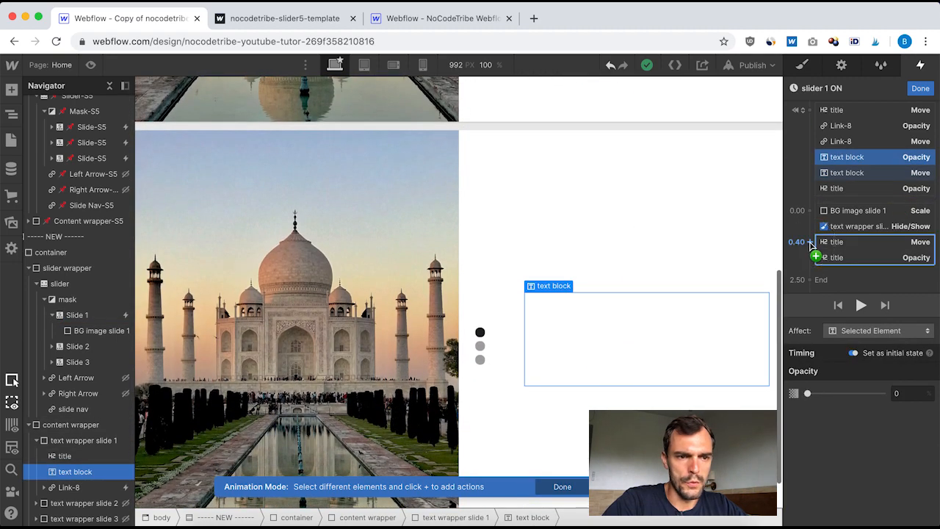
left_click(810, 243)
left_click(806, 283)
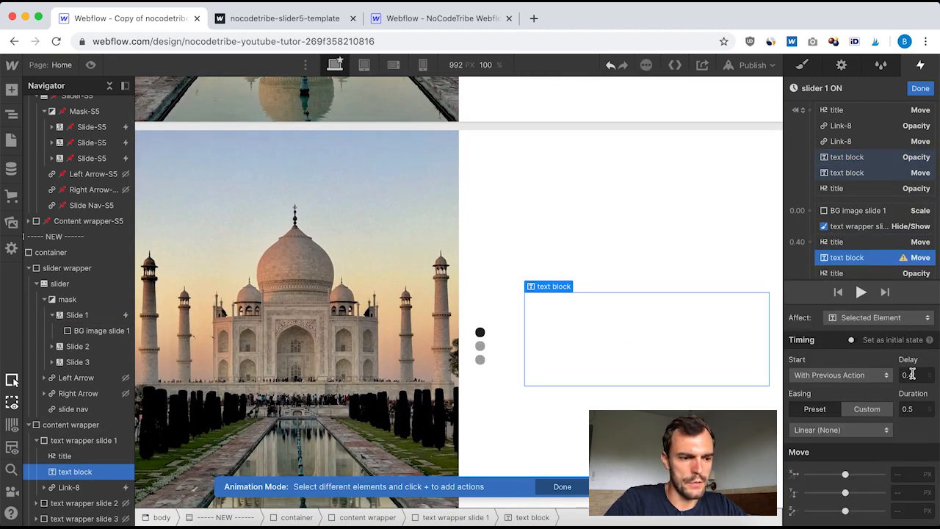
Set the text block's new Move action to a 0.5-second delay, Ease Out easing and 0 px on Y.
key("BackSpace")
type("5")
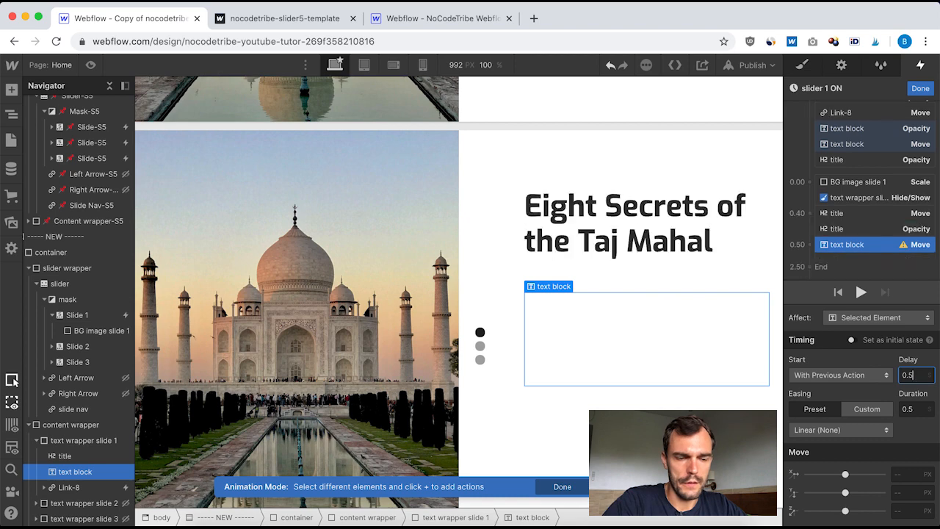
left_click(874, 432)
left_click(817, 126)
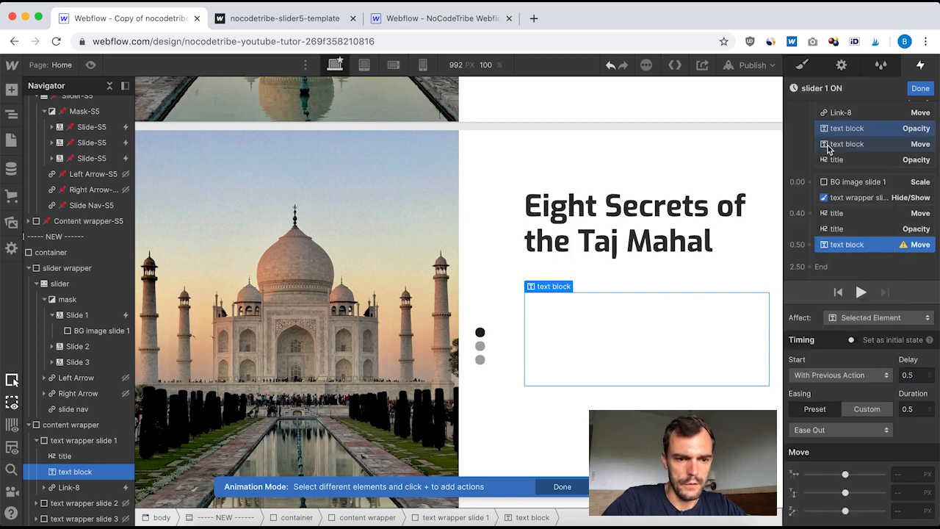
type("0")
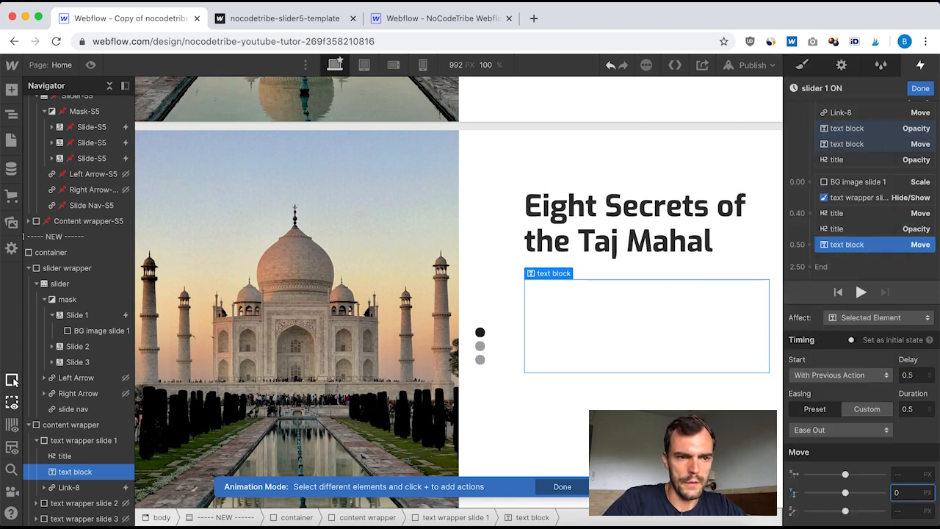
Add an Opacity action of 100 for slide 1's text block at 0.50 s in the slider 1 ON animation.
left_click(809, 245)
left_click(816, 362)
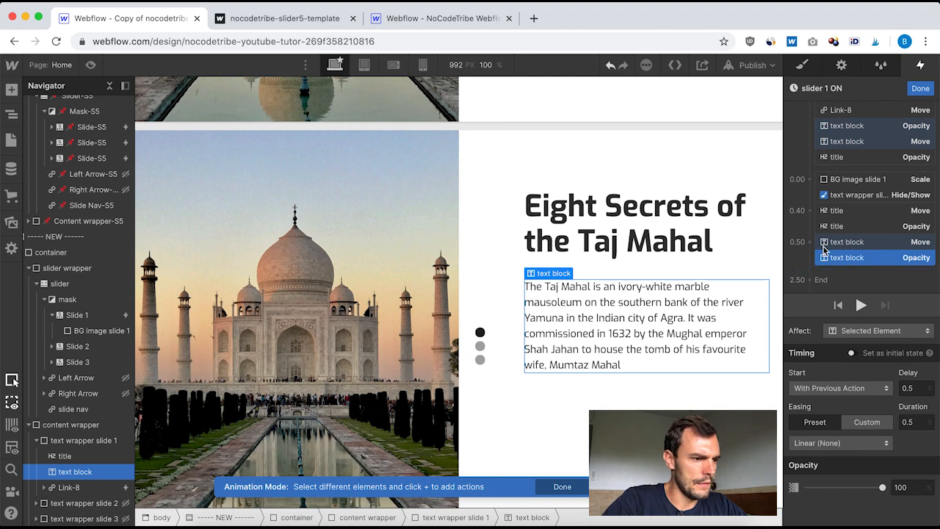
Add a Move action for Link-8 with a vertical offset of 0 px and a delay of 0.6 s.
left_click(67, 486)
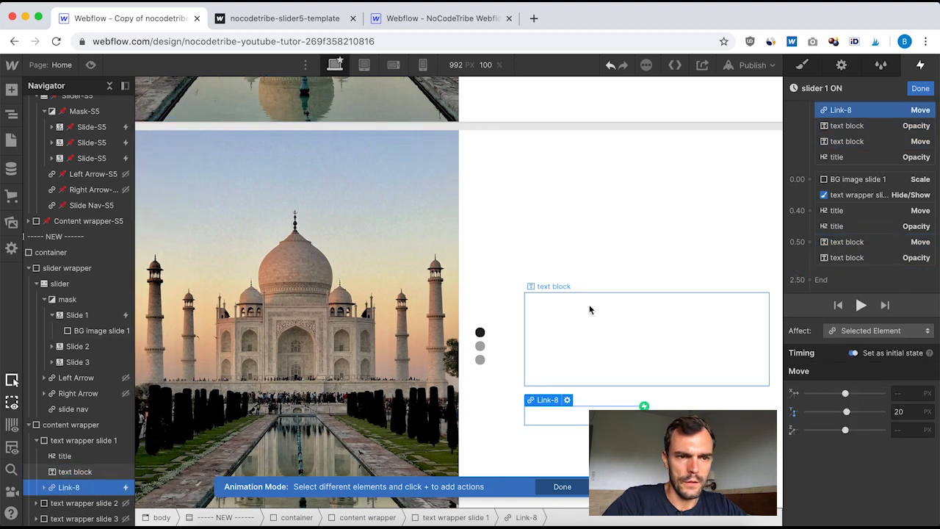
left_click(811, 243)
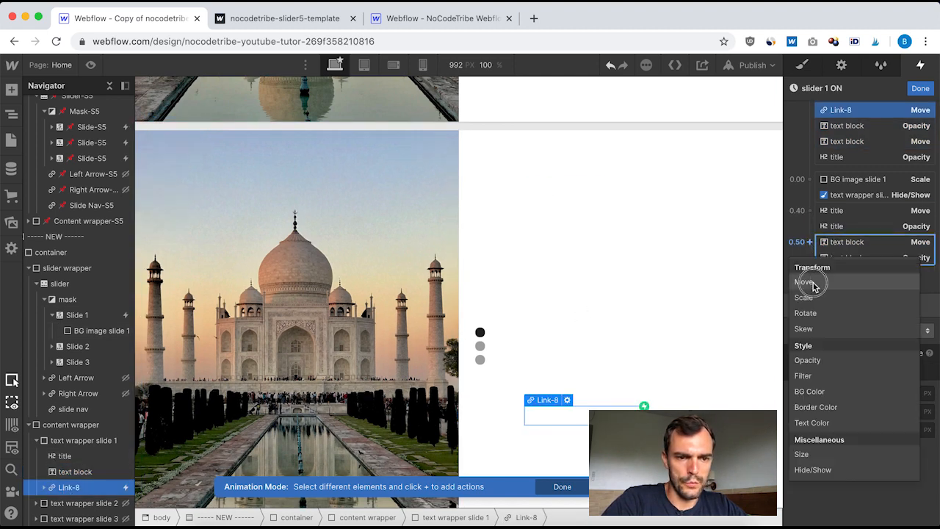
left_click(815, 281)
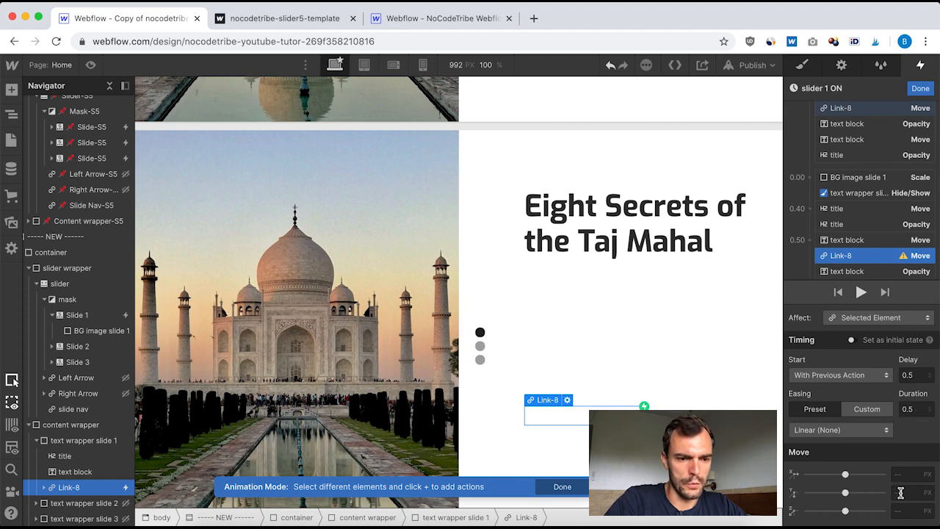
type("0")
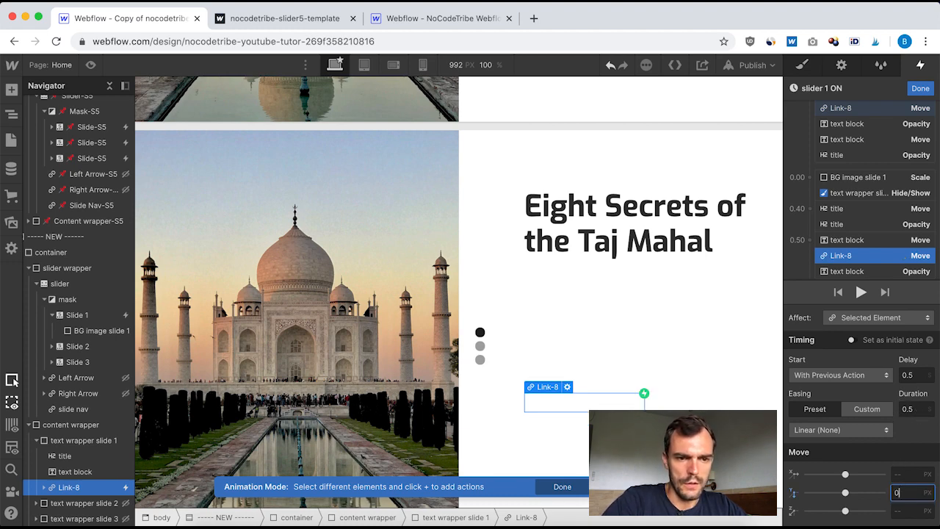
left_click(917, 374)
key("BackSpace")
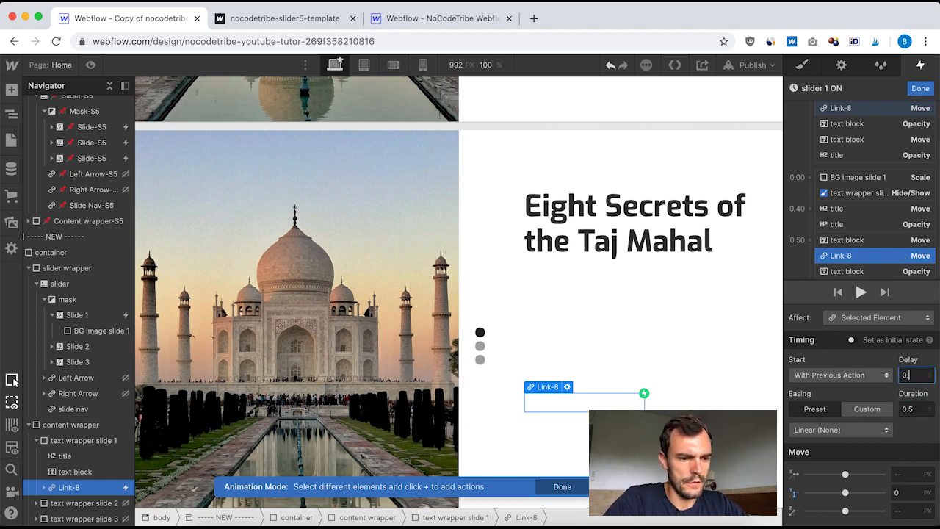
type("6")
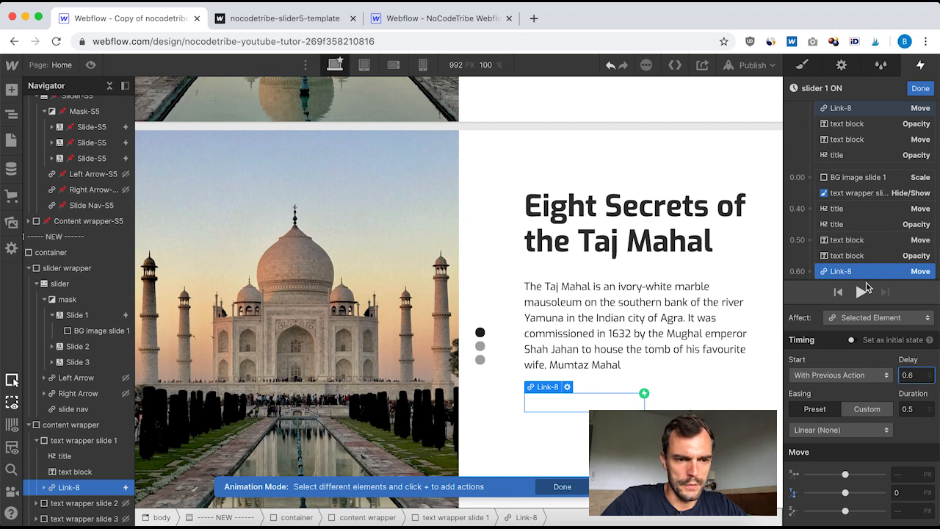
Add an Opacity action for Link-8 at 0.60 s, give it and the text block's Opacity action a 0.4 s duration, and finish the animation.
scroll(860, 226, "down", 1)
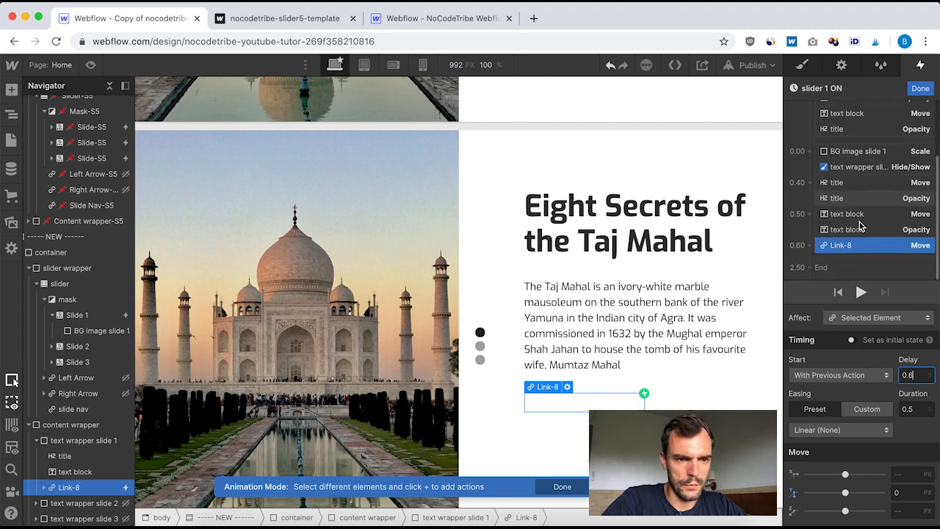
left_click(809, 244)
left_click(833, 365)
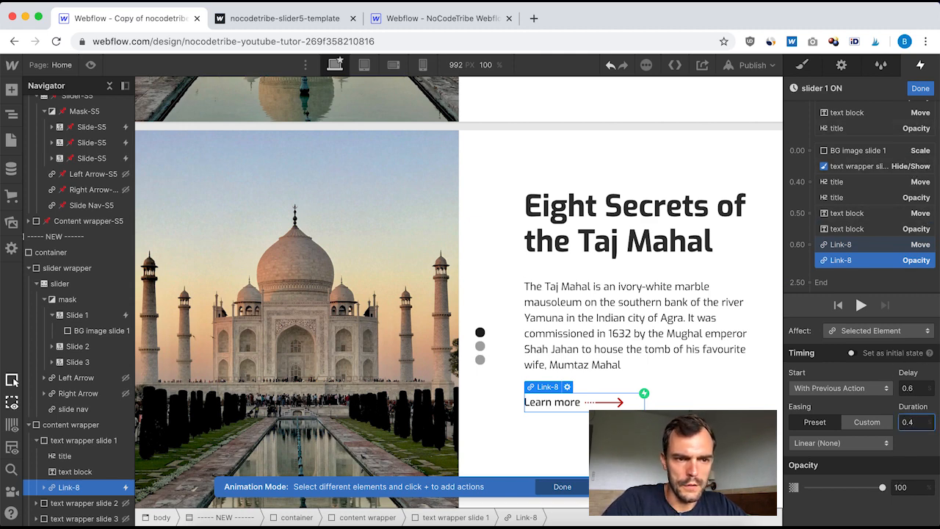
left_click(854, 229)
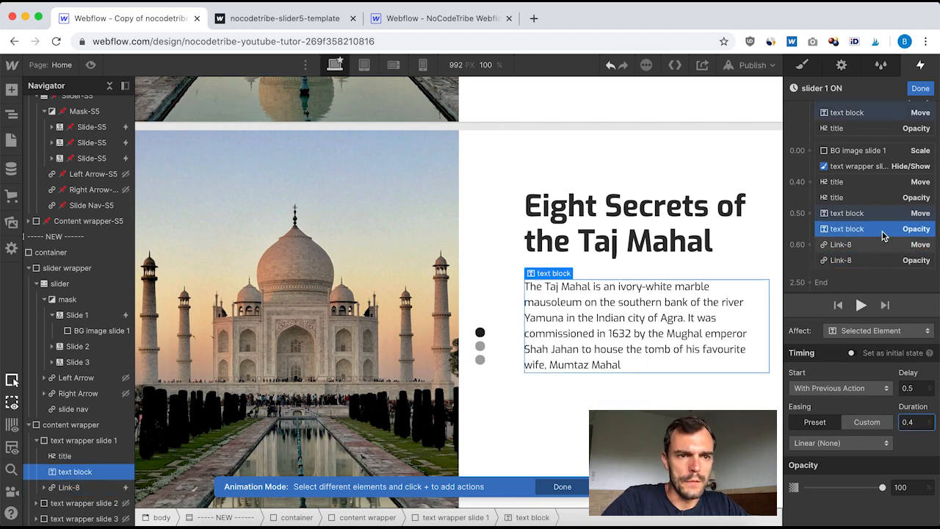
left_click(920, 88)
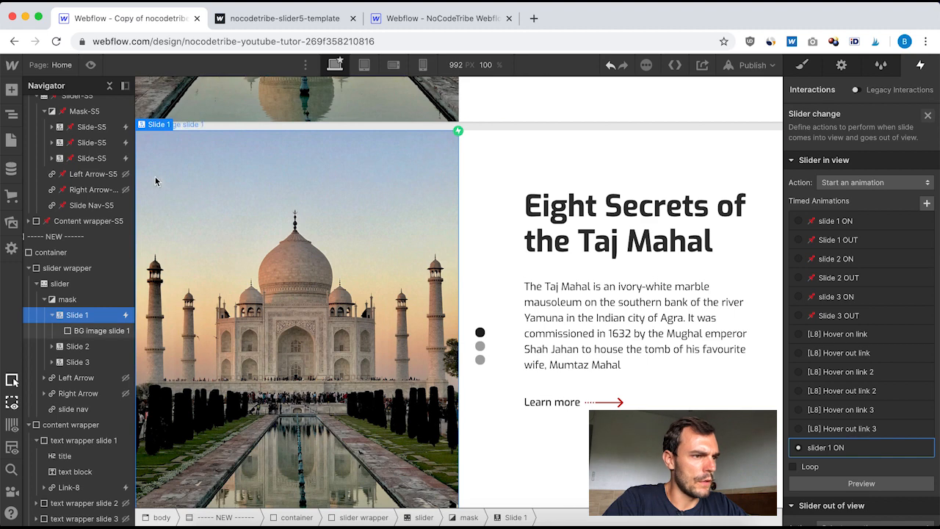
Review the action sequence of the template's slide 1 ON animation on the first Slide-S5.
left_click(123, 127)
left_click(835, 145)
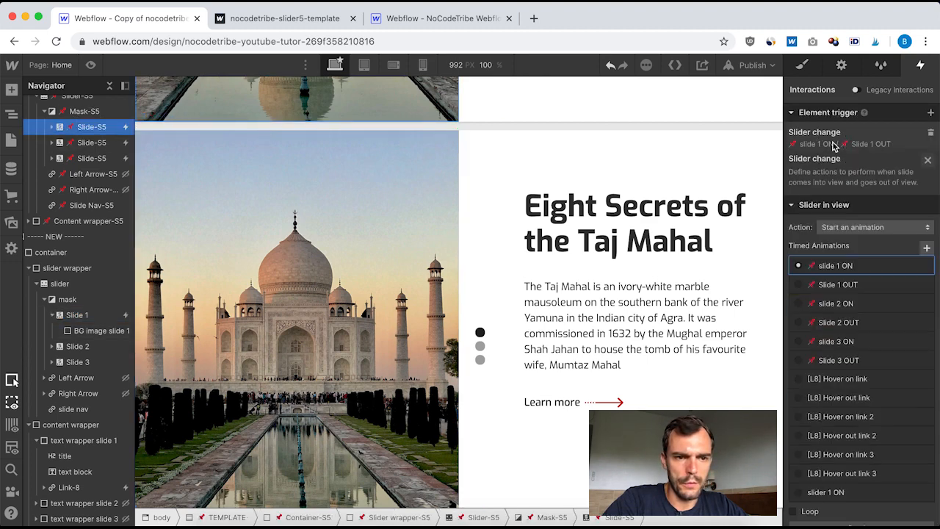
left_click(844, 222)
scroll(874, 239, "down", 3)
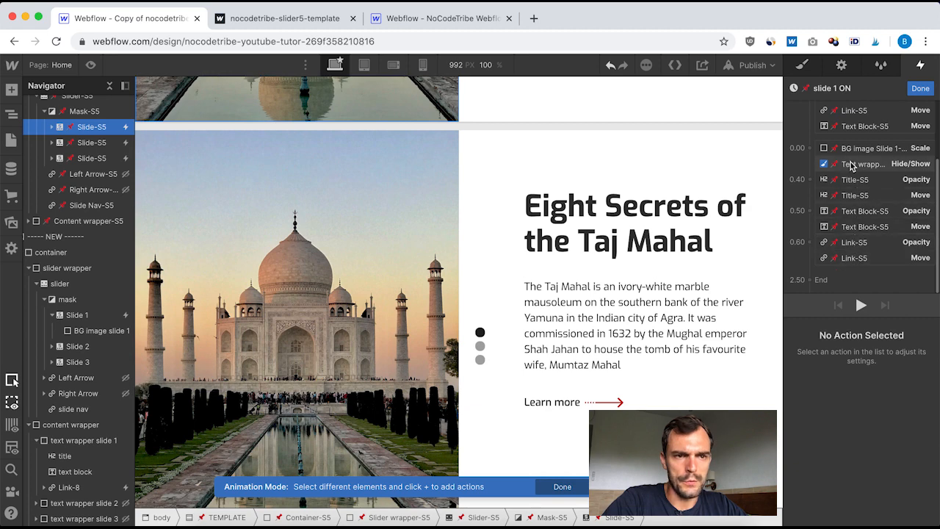
scroll(866, 147, "up", 2)
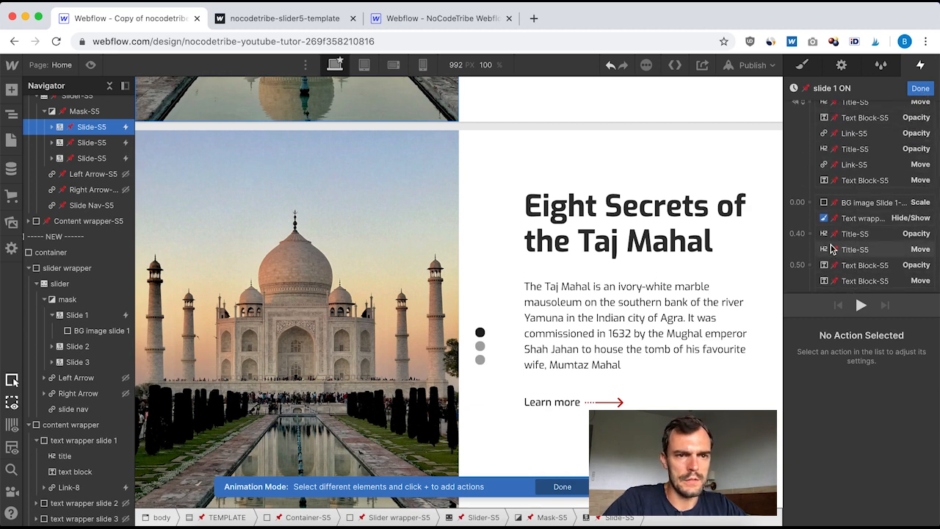
scroll(899, 132, "up", 2)
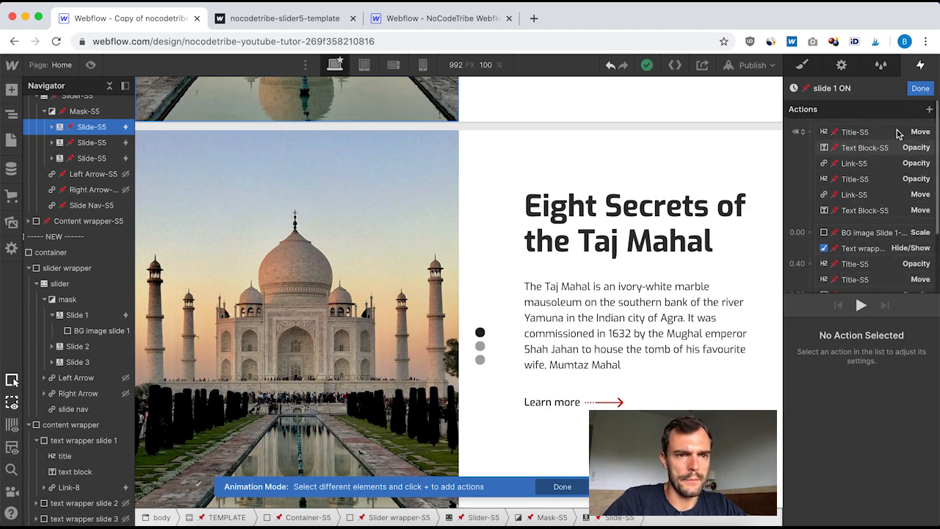
left_click(920, 88)
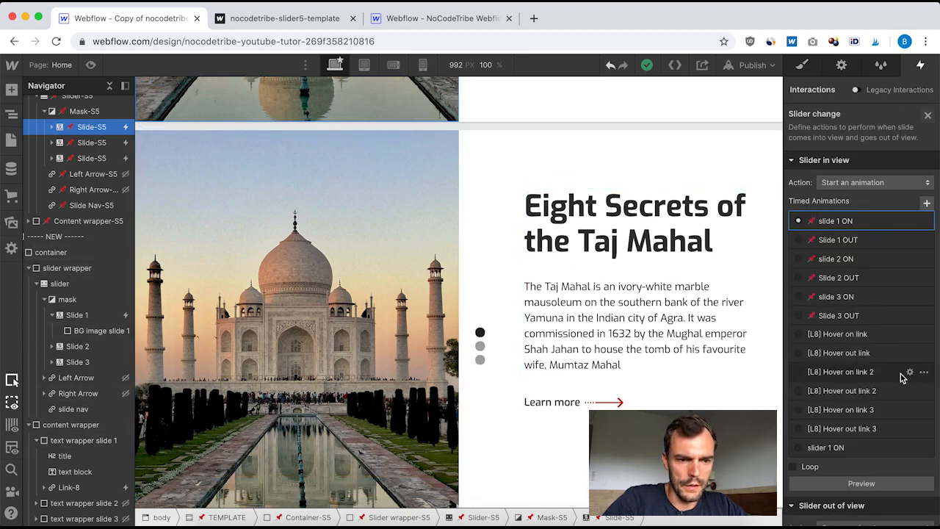
Examine the template's Slide 1 OUT animation, checking the timing of the link, text block and title Opacity actions.
scroll(904, 461, "down", 1)
scroll(903, 457, "down", 2)
scroll(868, 226, "down", 2)
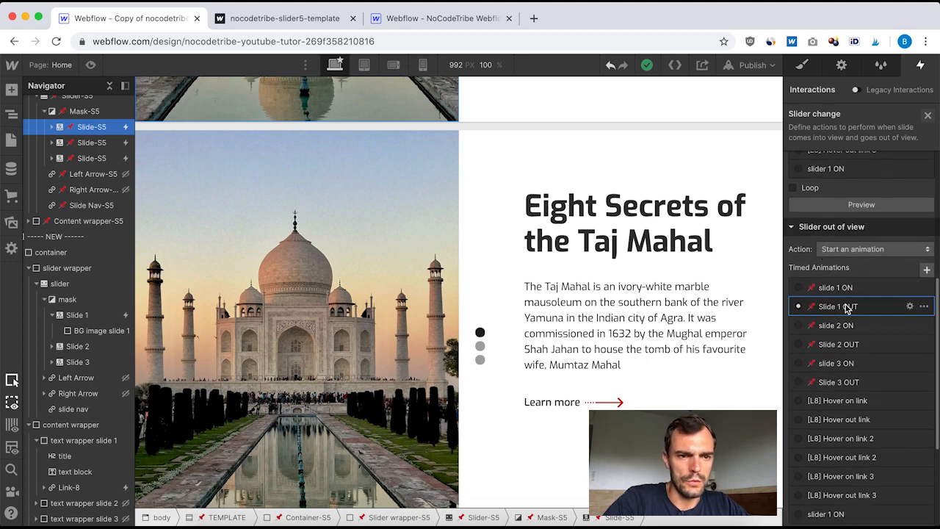
left_click(835, 307)
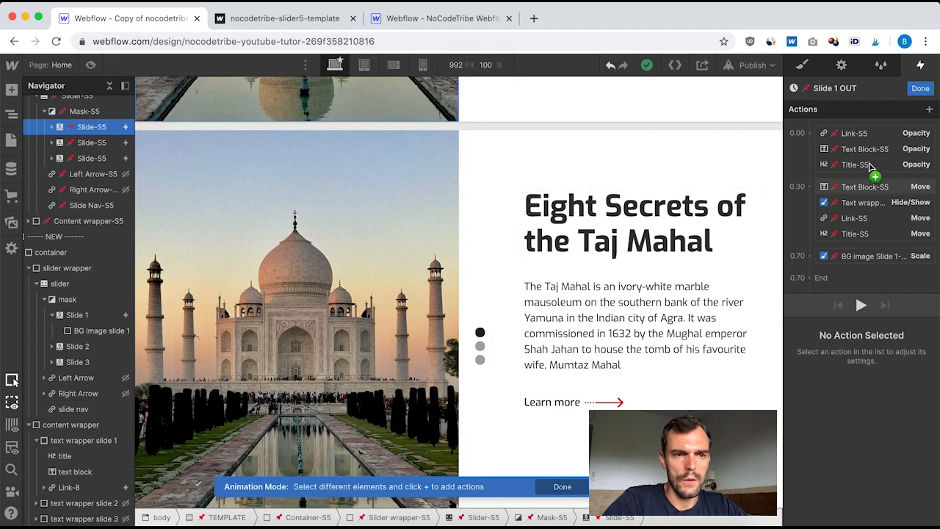
left_click(854, 135)
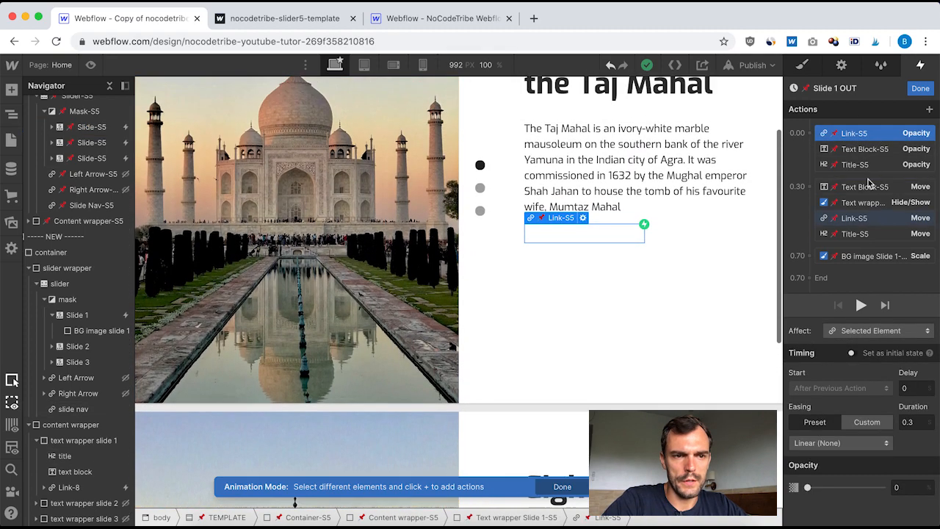
left_click(848, 148)
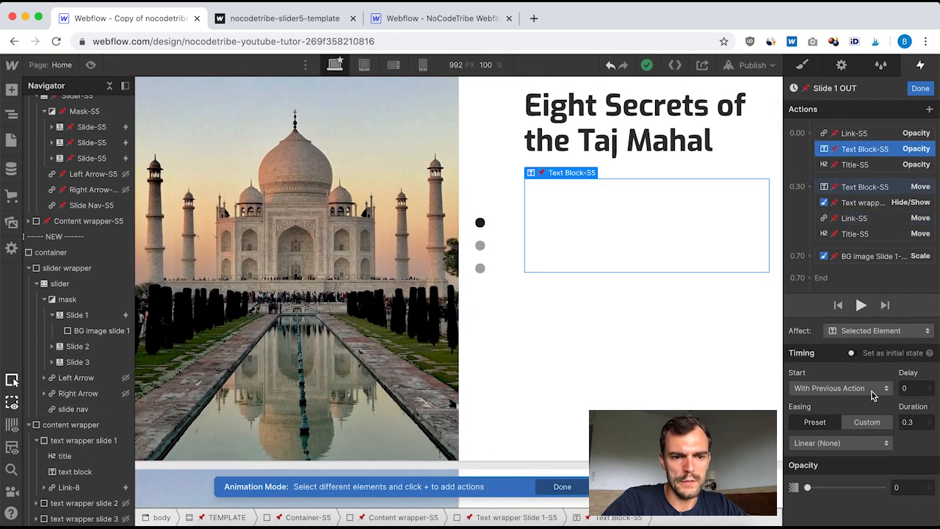
left_click(852, 165)
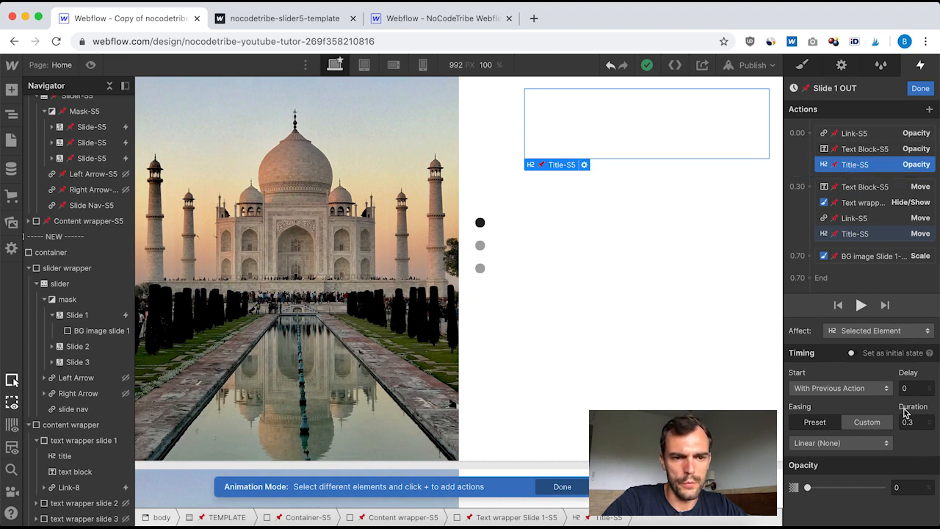
left_click(855, 149)
left_click(853, 133)
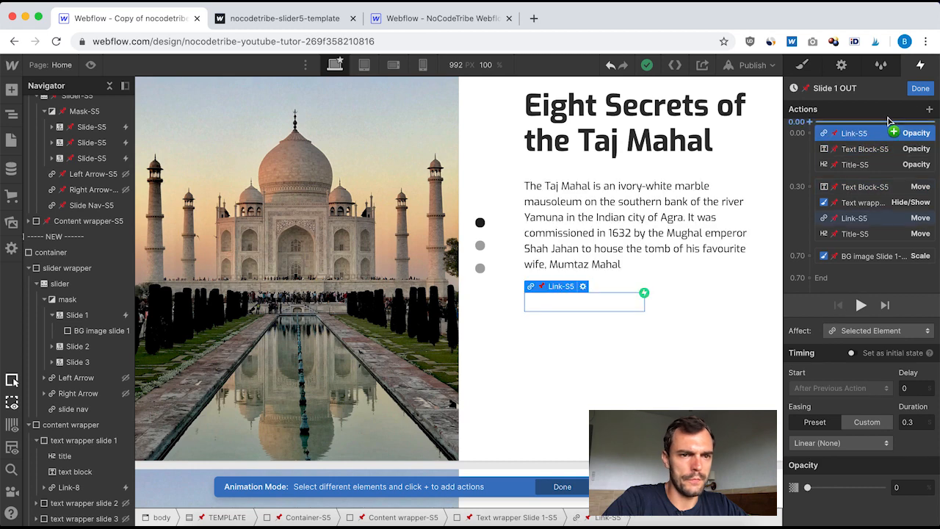
left_click(920, 88)
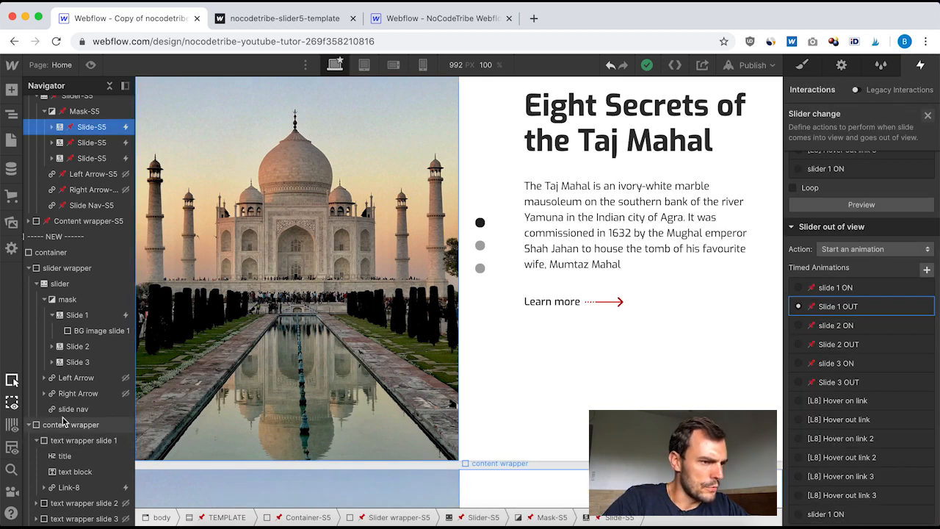
Set the out-of-view action of Slide 1's Slider change trigger to Start an animation.
left_click(81, 315)
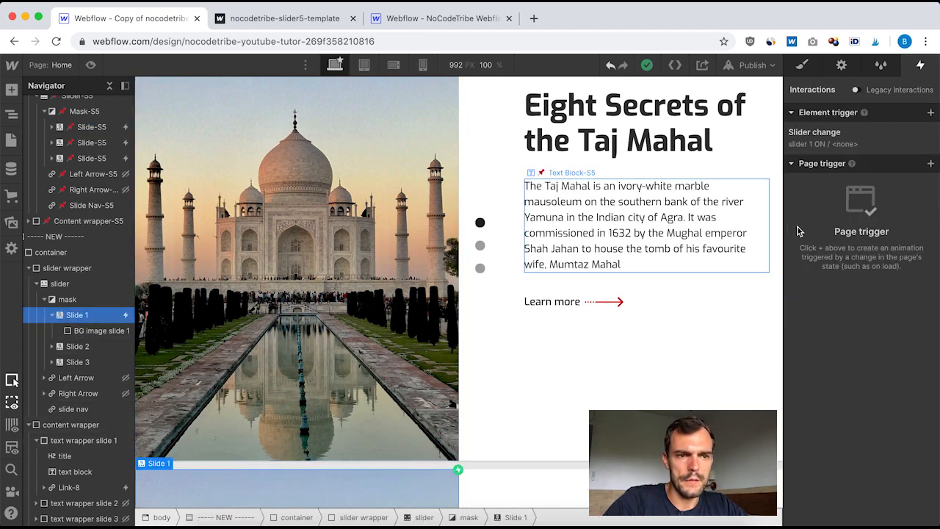
left_click(821, 138)
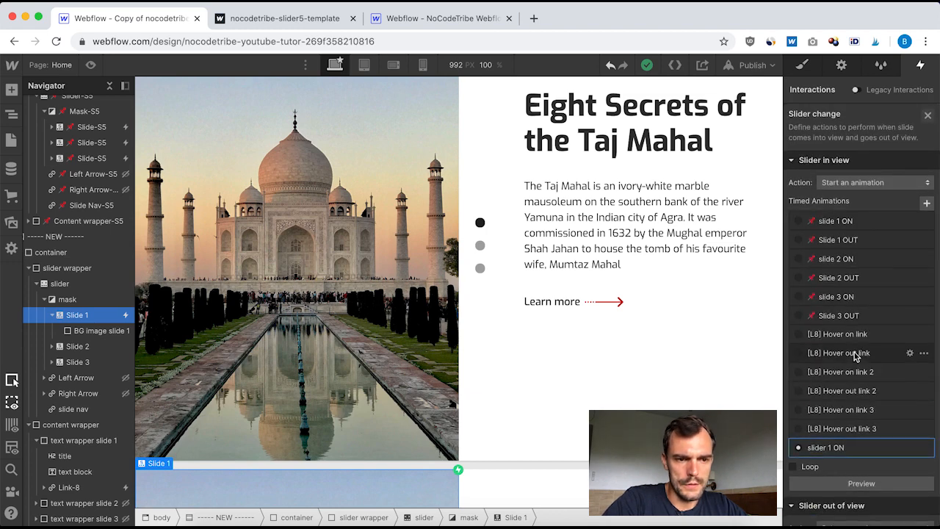
scroll(856, 356, "down", 3)
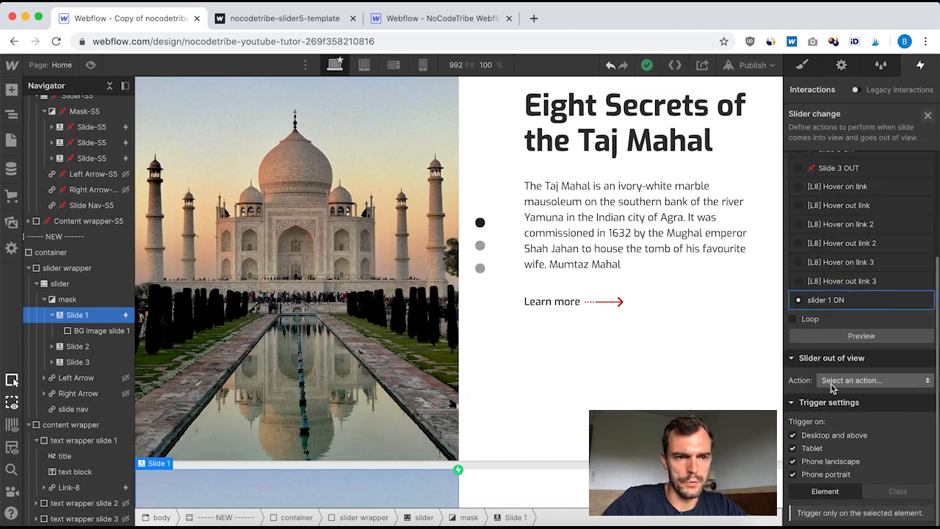
left_click(866, 380)
left_click(851, 187)
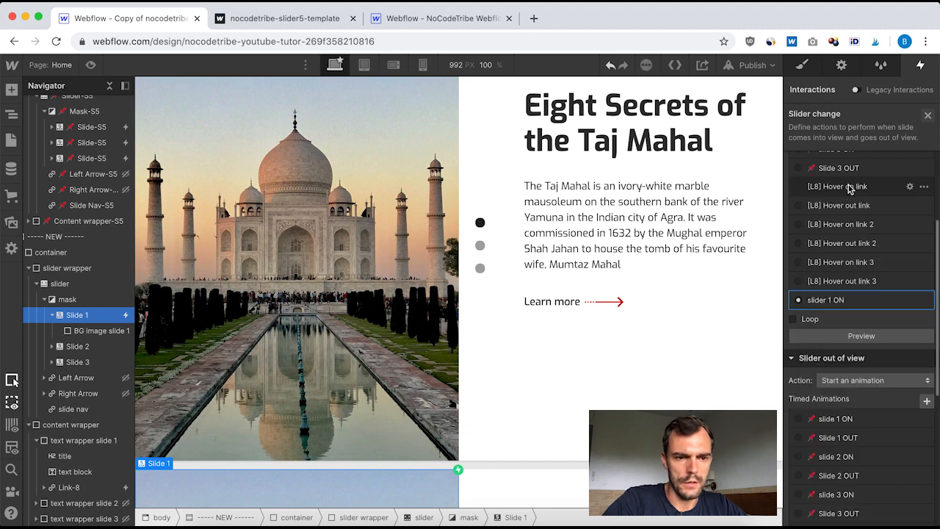
Create a new out-of-view timed animation named "slider 1 OFF" for Slide 1.
scroll(895, 367, "down", 2)
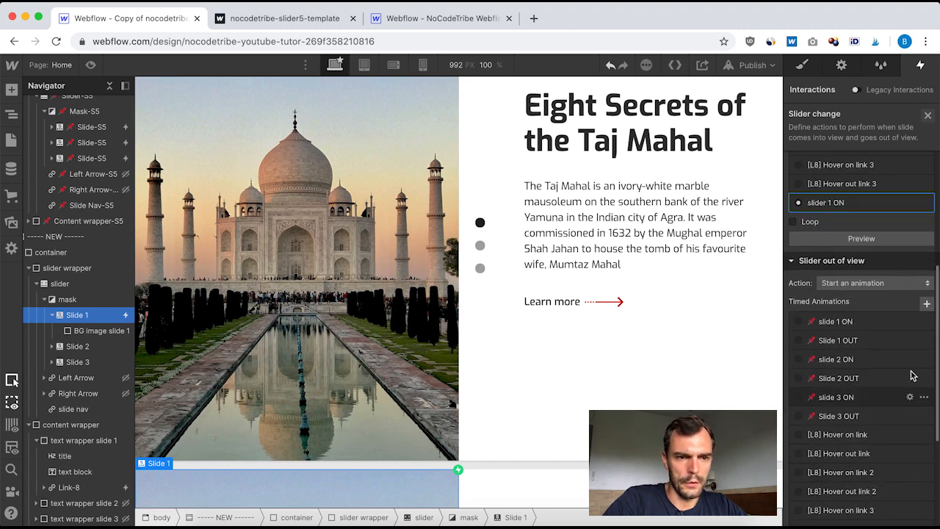
left_click(926, 303)
type("slider 1")
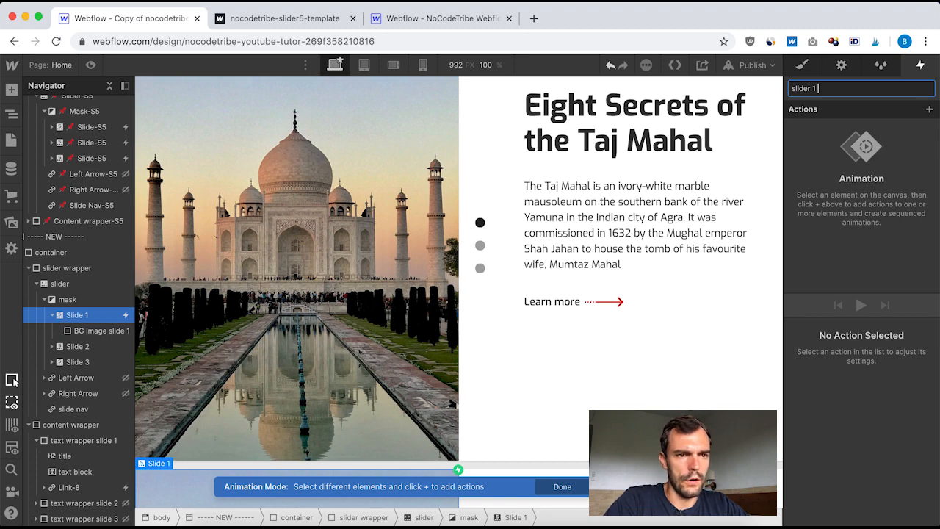
type(" OFF")
key("Return")
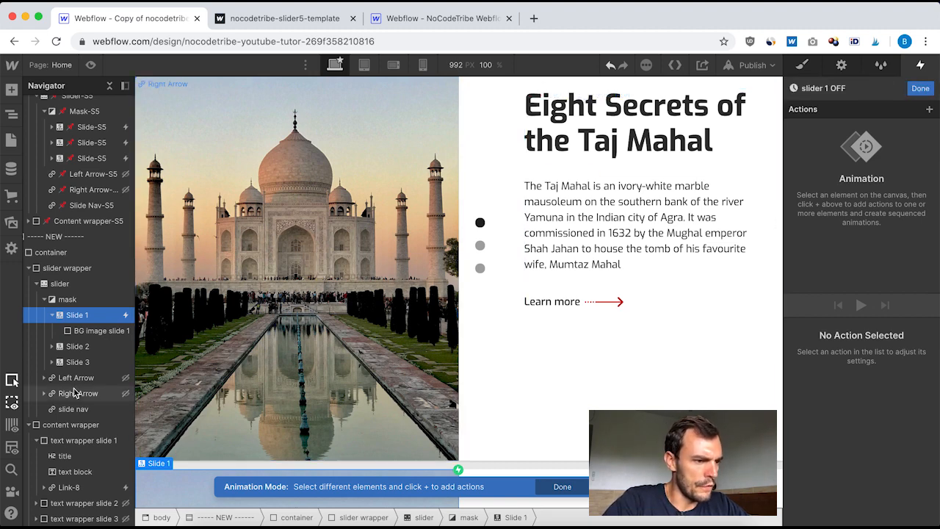
left_click(65, 456)
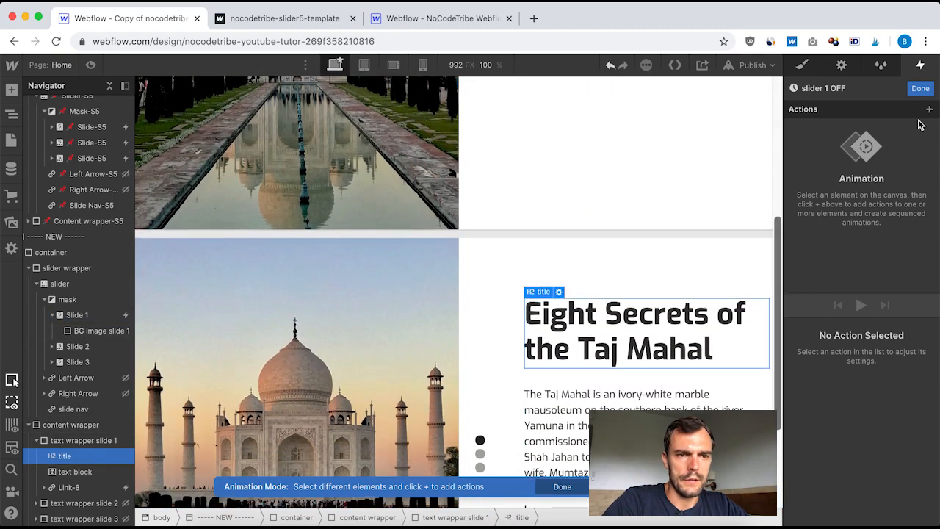
left_click(928, 108)
left_click(832, 145)
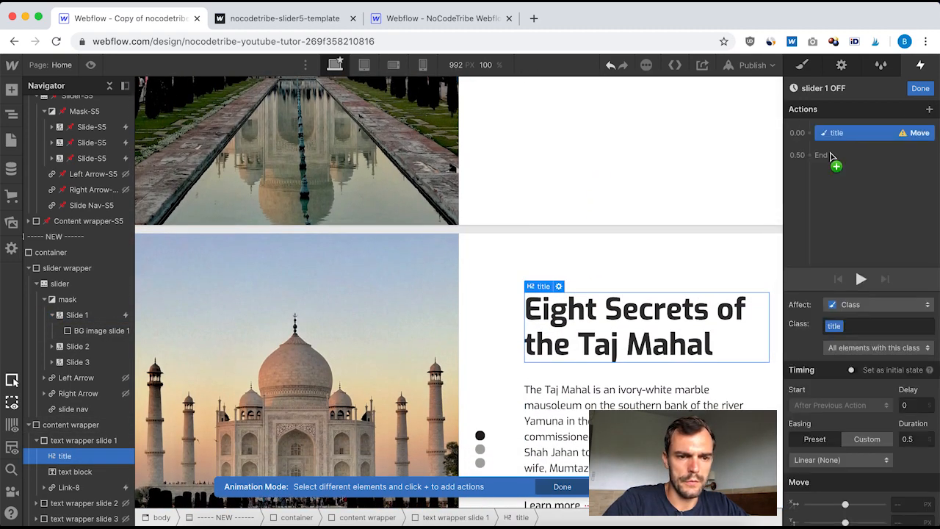
scroll(852, 427, "down", 1)
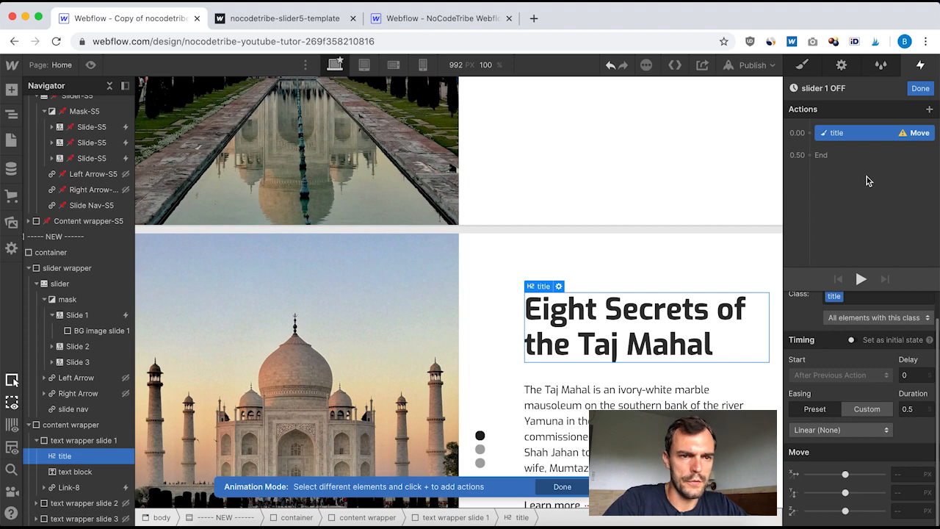
key("Delete")
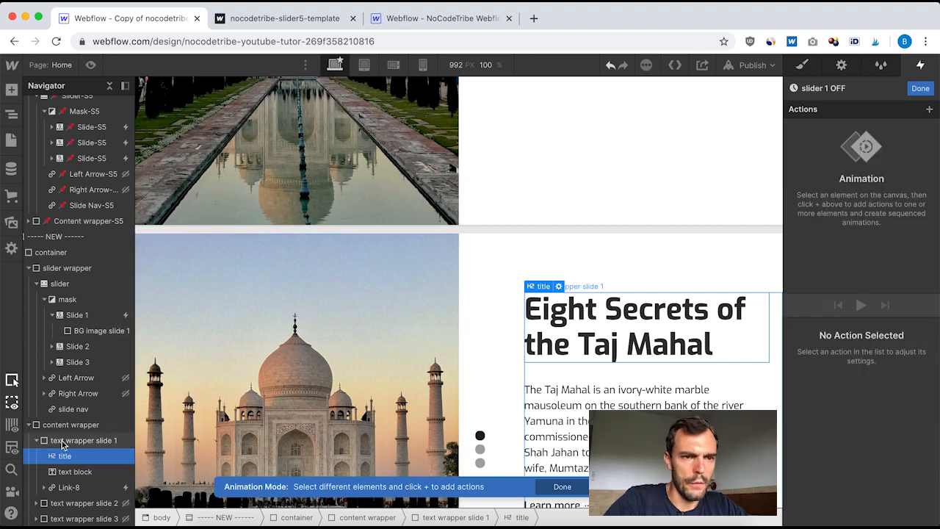
Add an Opacity action for the slide 1 title with opacity 0% and a duration of 0.3 s.
left_click(929, 109)
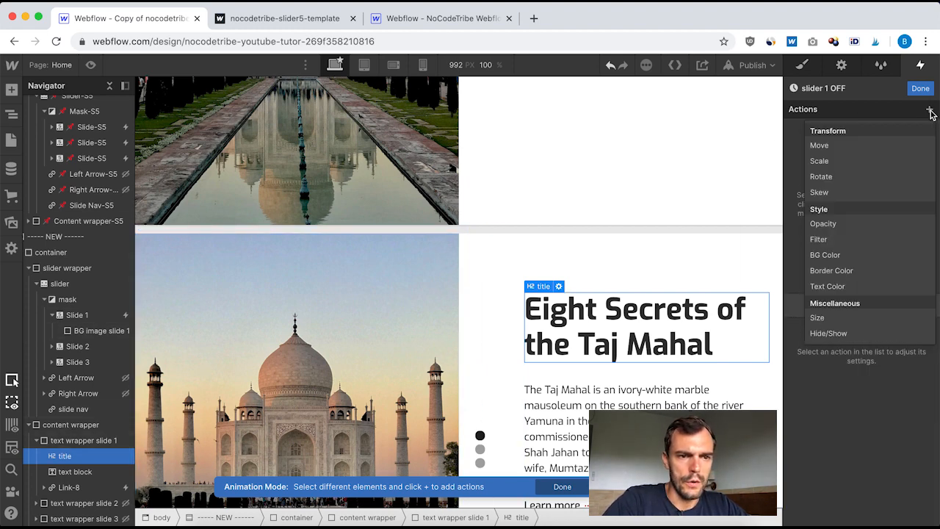
left_click(835, 225)
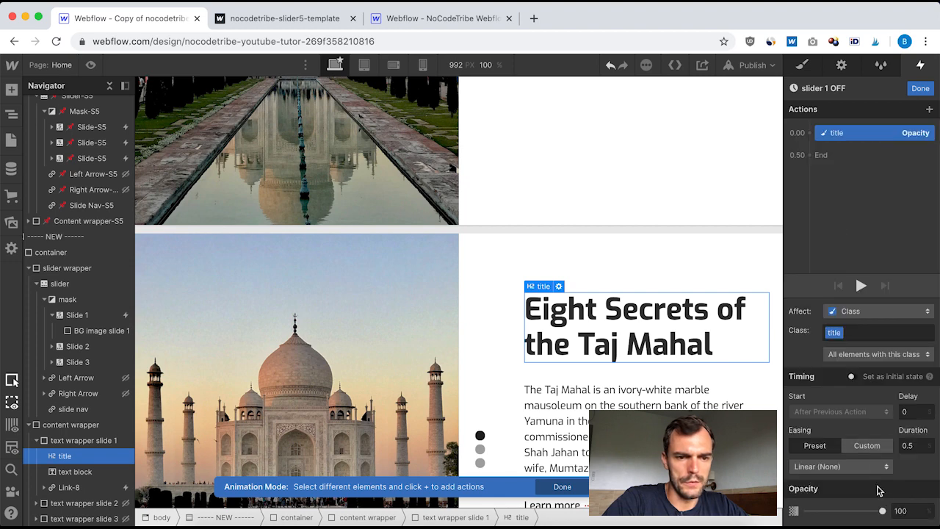
type("0")
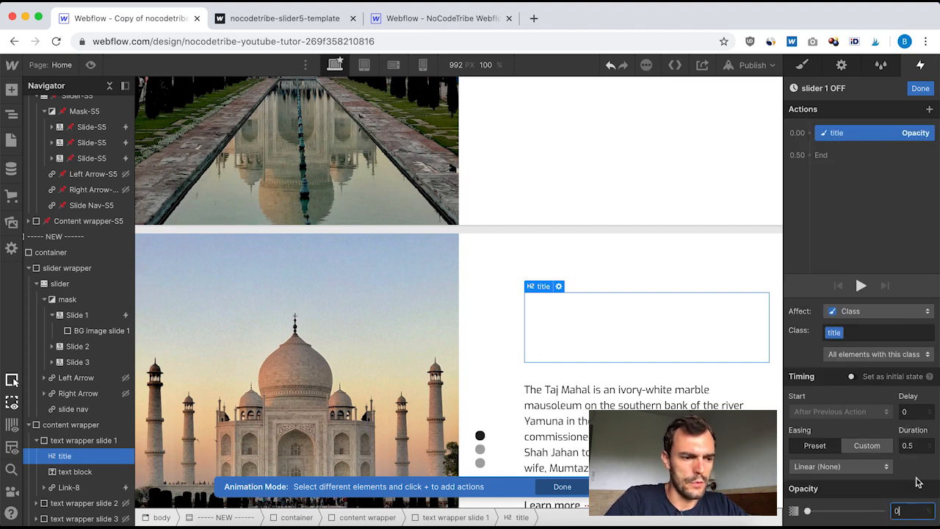
left_click(915, 445)
type("0.")
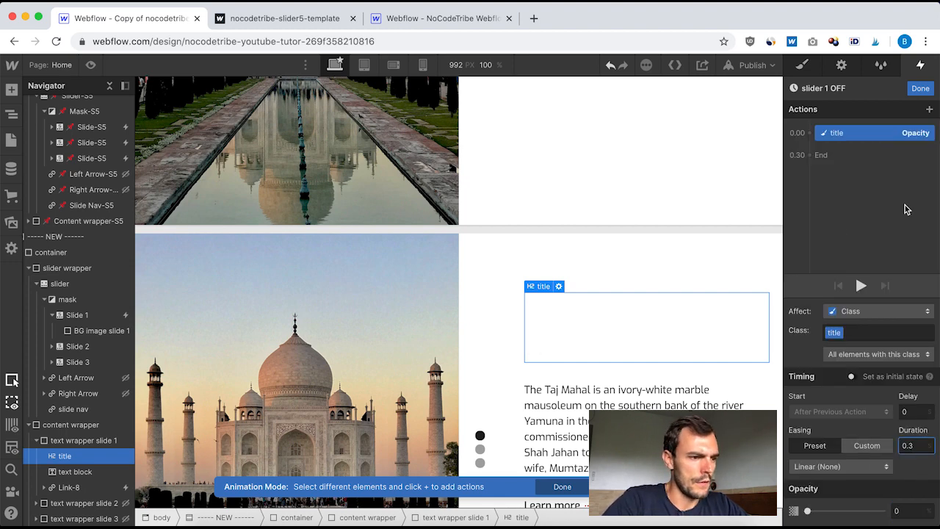
type("3")
Add an Opacity action for the text block alongside the title's, with opacity 0% and a duration of 0.3 s.
left_click(76, 472)
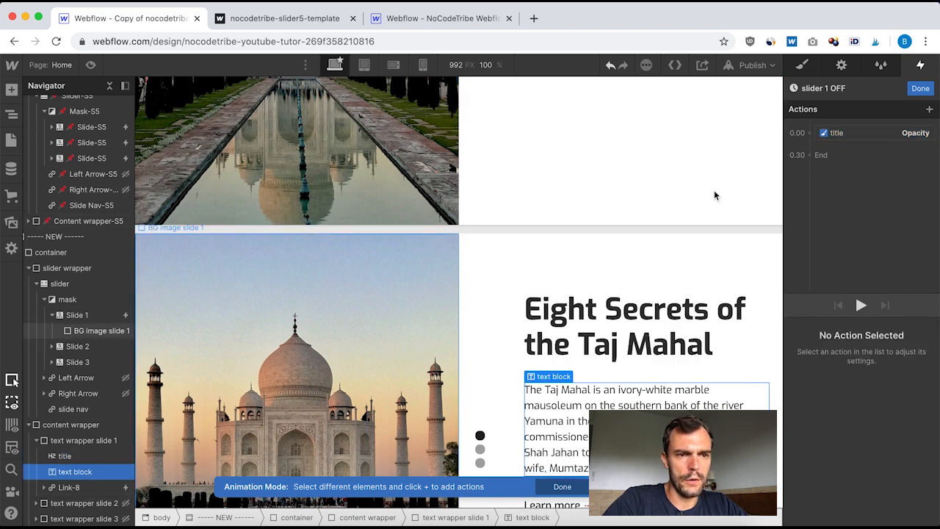
left_click(810, 133)
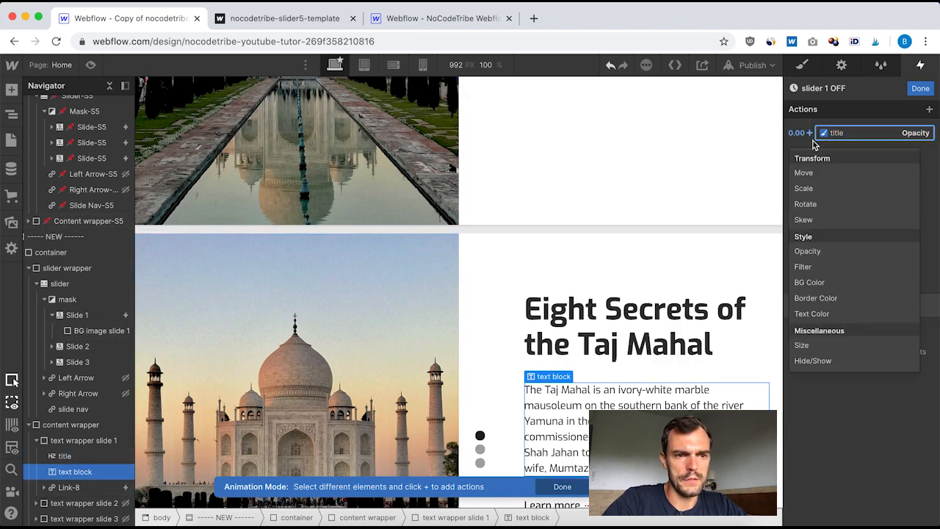
left_click(825, 251)
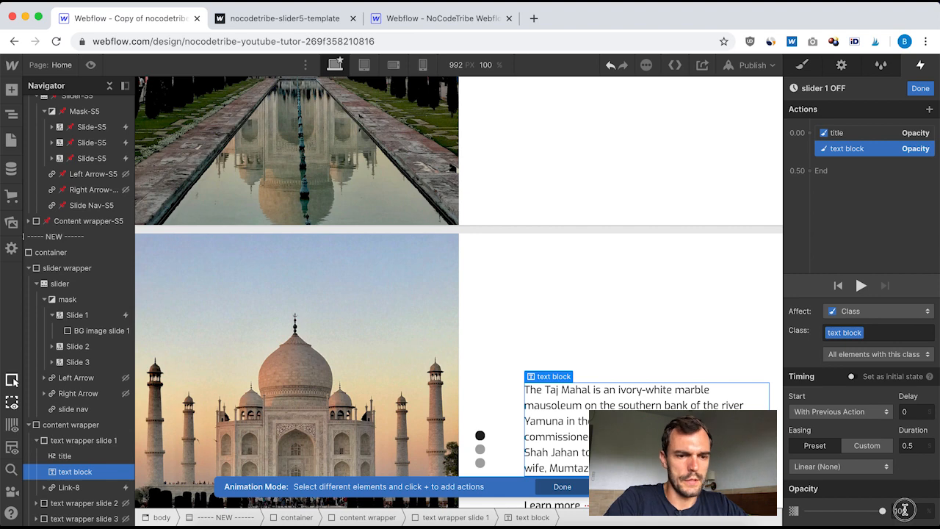
type("0")
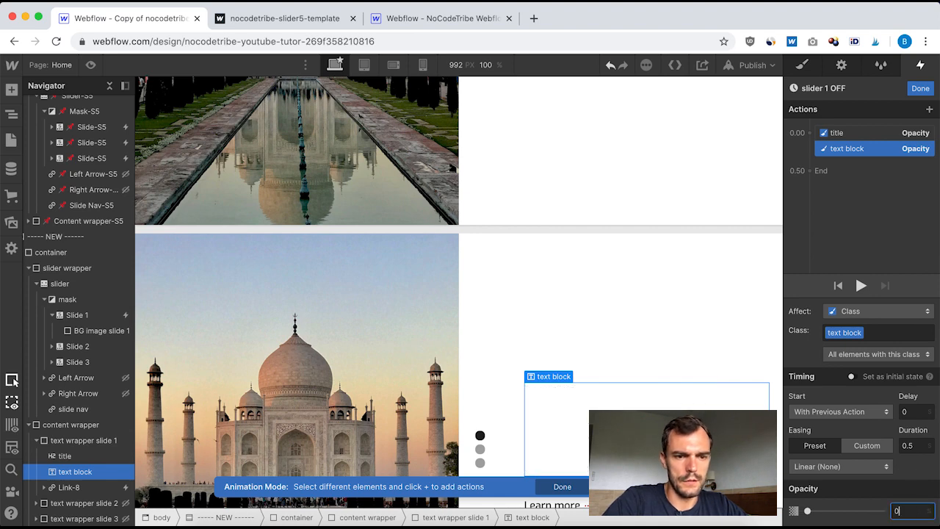
left_click(917, 445)
key("BackSpace")
type("3")
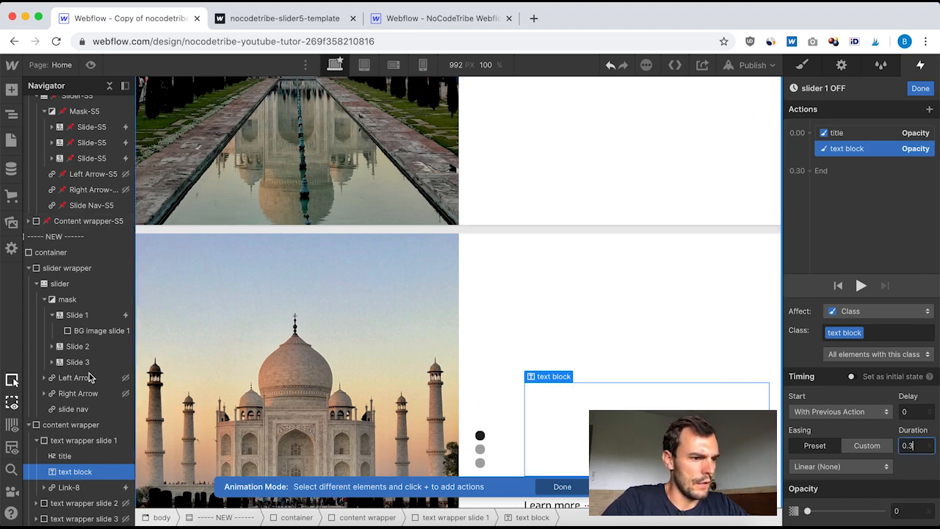
Add a simultaneous Opacity action for Link-8 with opacity 0% and duration 0.3 s, and finish editing the animation.
left_click(616, 273)
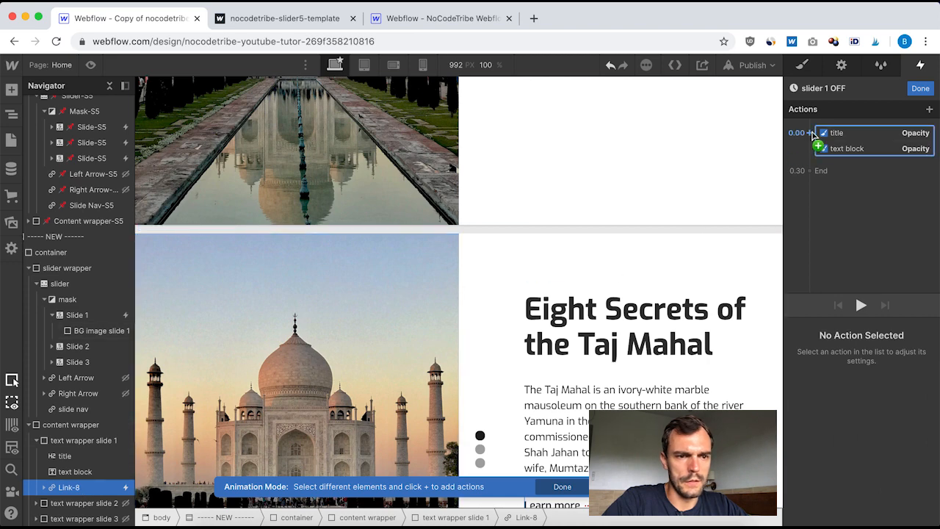
left_click(811, 133)
left_click(819, 252)
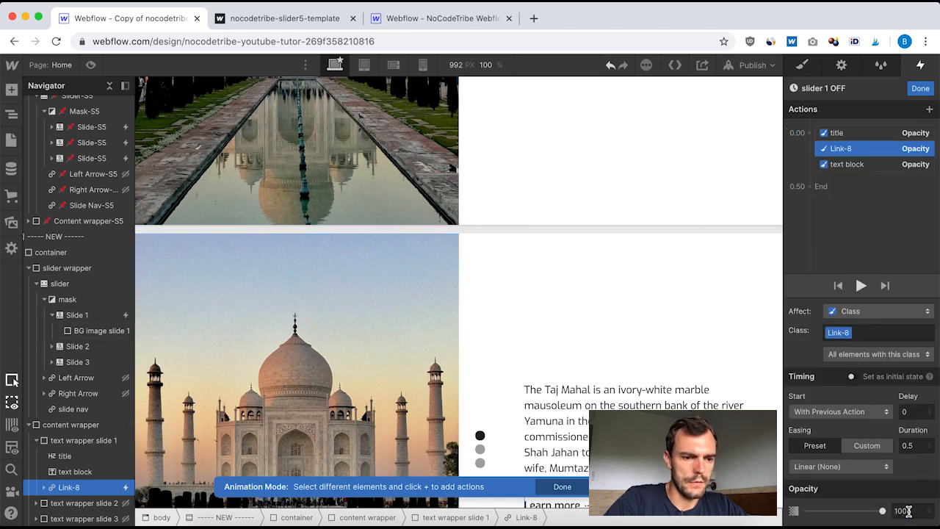
left_click(912, 446)
type("0.")
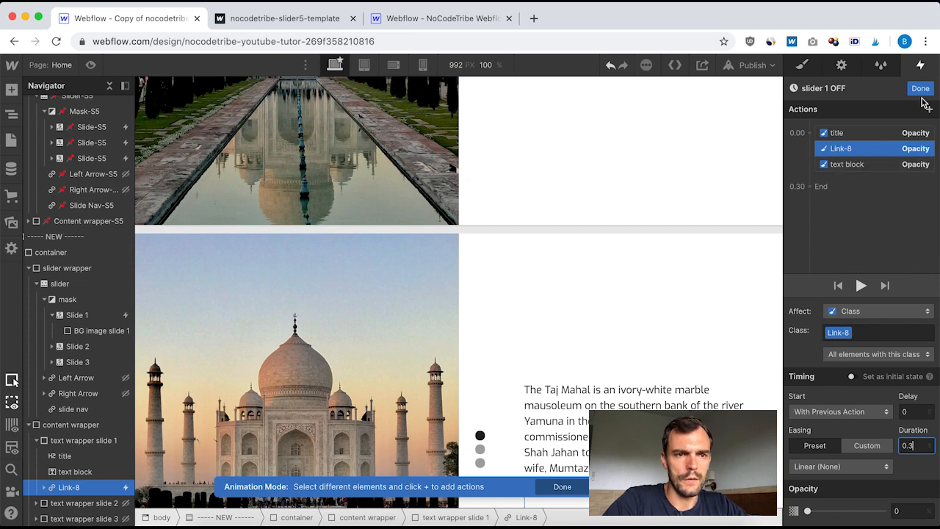
left_click(920, 89)
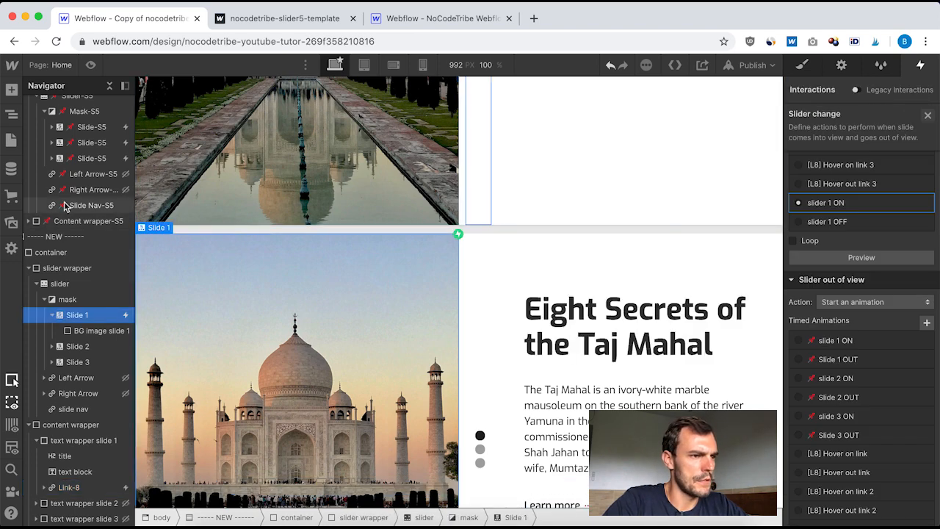
Open the template's Slide 1 OUT animation from the Slider change trigger of the first Slide-S5.
scroll(70, 187, "up", 2)
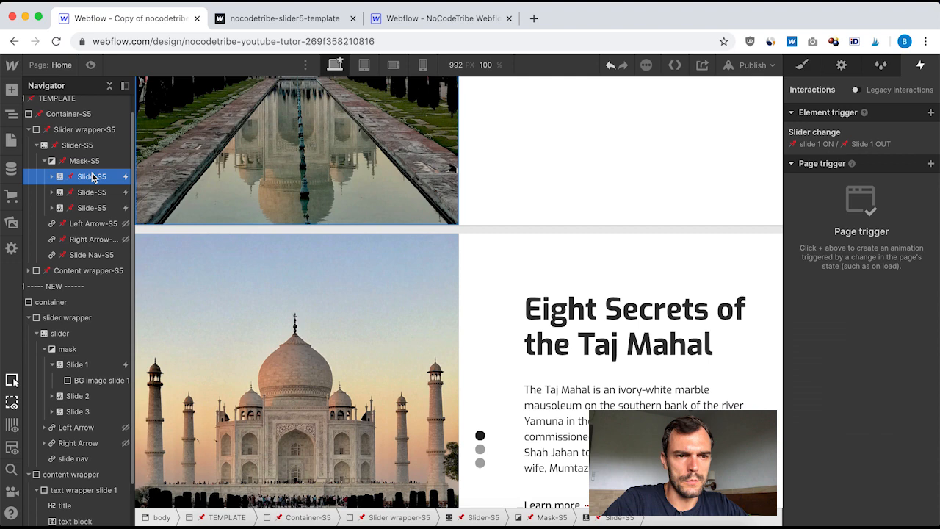
left_click(848, 141)
scroll(868, 354, "down", 3)
scroll(868, 354, "down", 2)
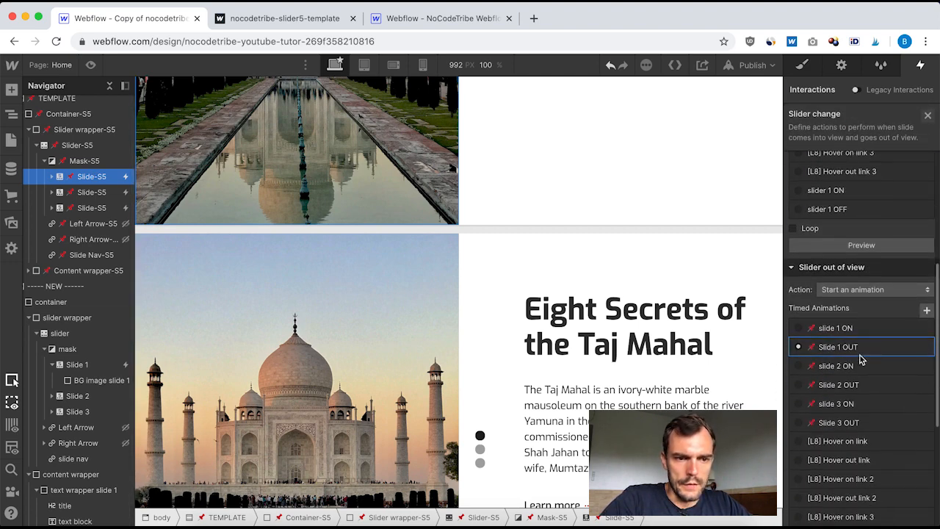
left_click(837, 344)
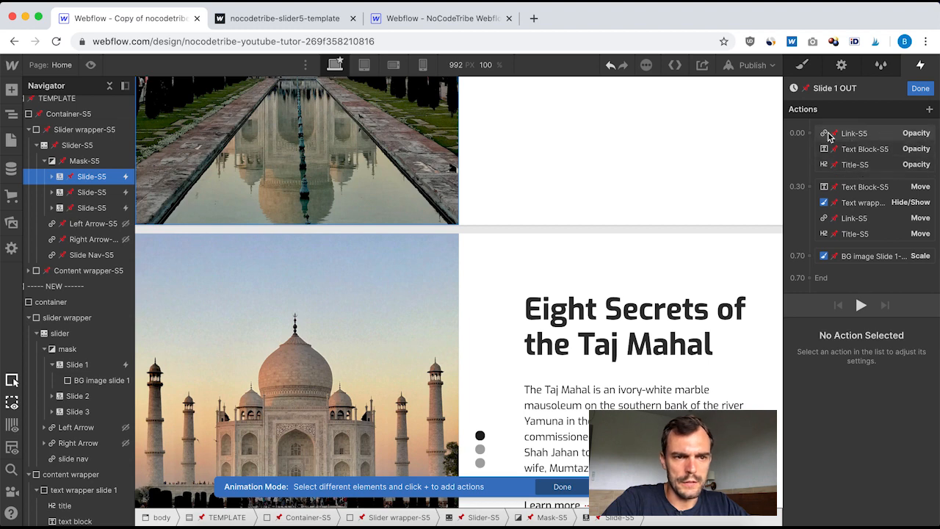
Examine the timing, Move offsets and Hide/Show setting of the template's text block, title, link and text wrapper actions, then close the animation.
left_click(853, 134)
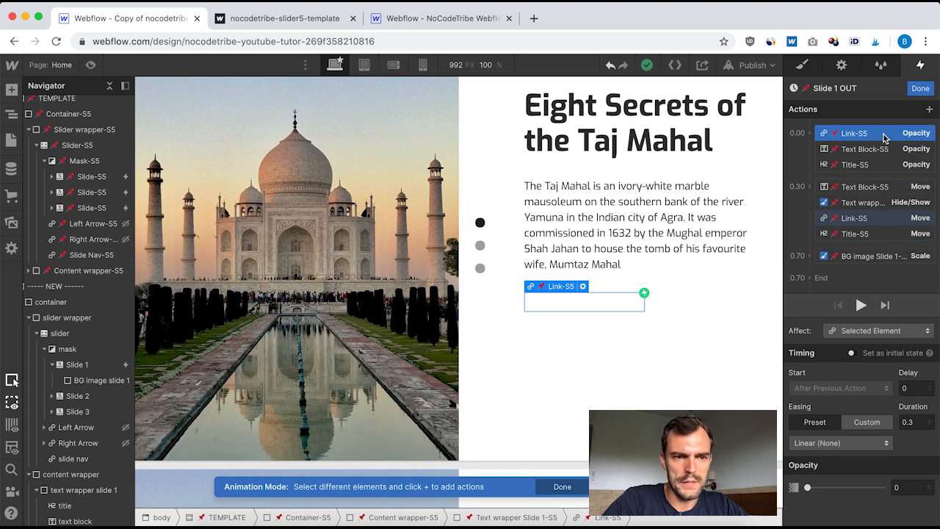
left_click(851, 191)
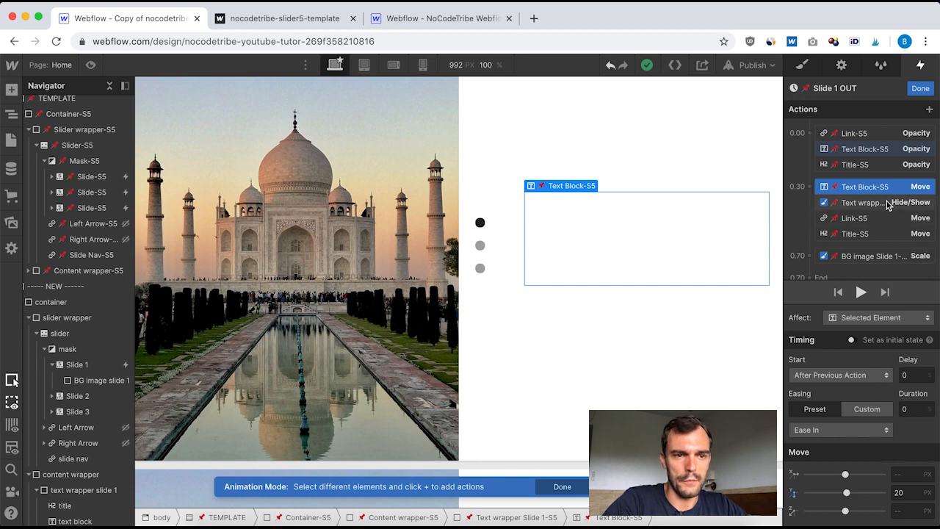
left_click(854, 235)
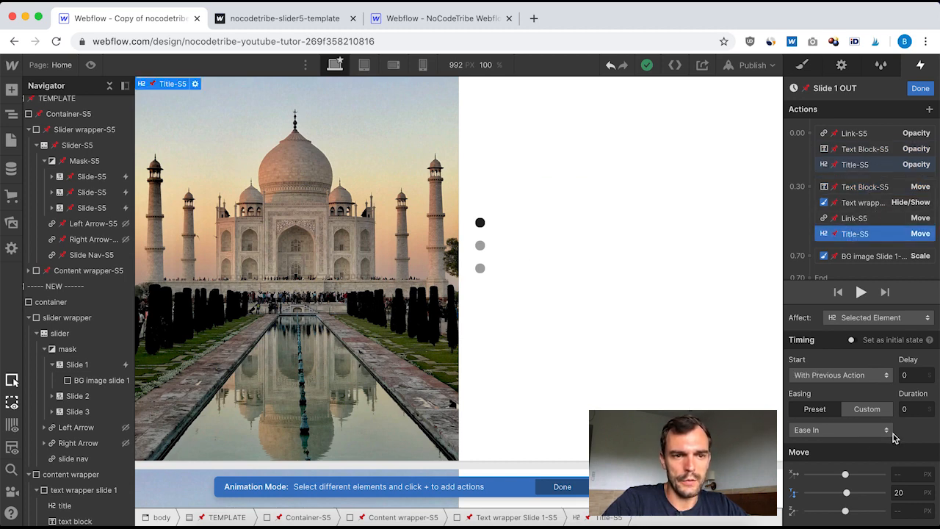
left_click(861, 220)
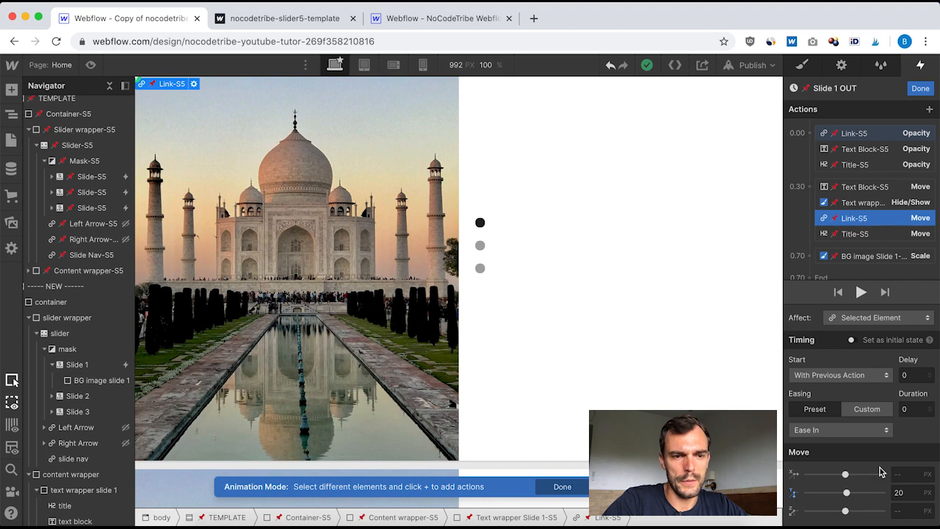
left_click(852, 205)
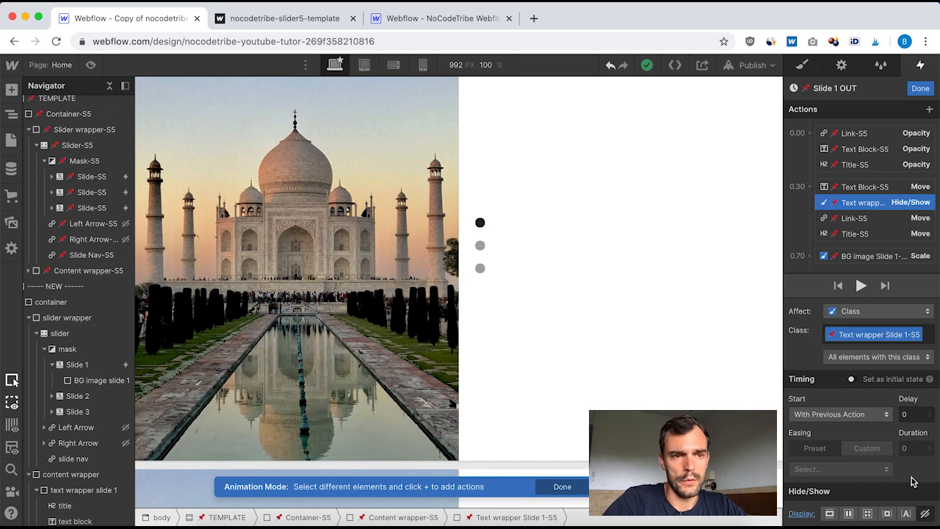
left_click(850, 232)
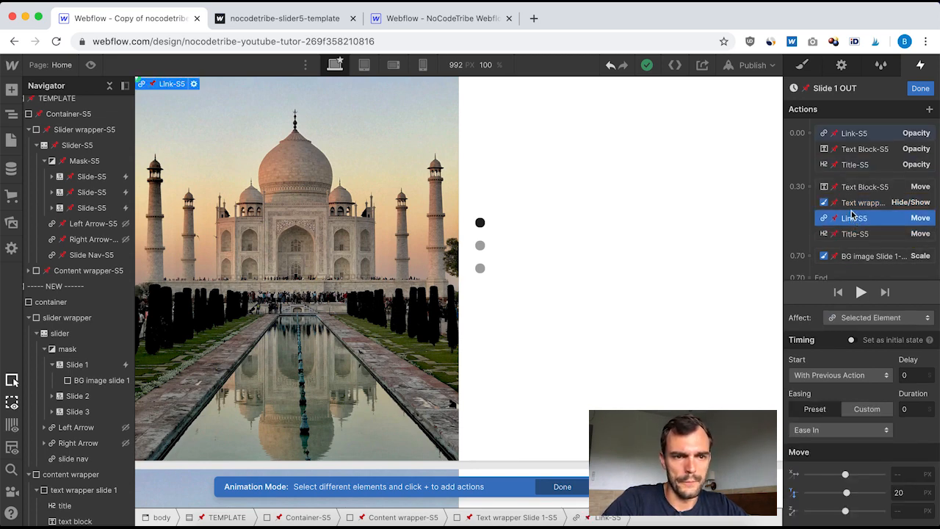
left_click(856, 204)
left_click(860, 189)
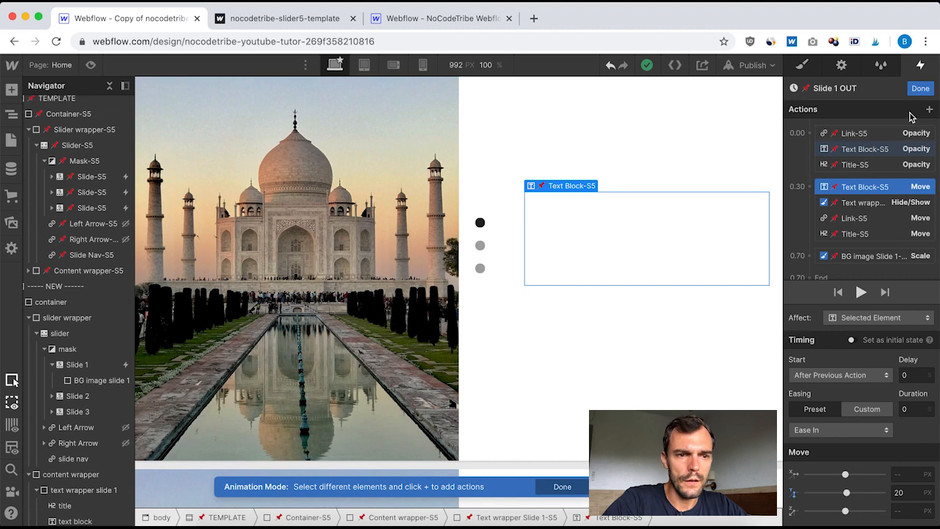
scroll(889, 250, "down", 1)
left_click(920, 90)
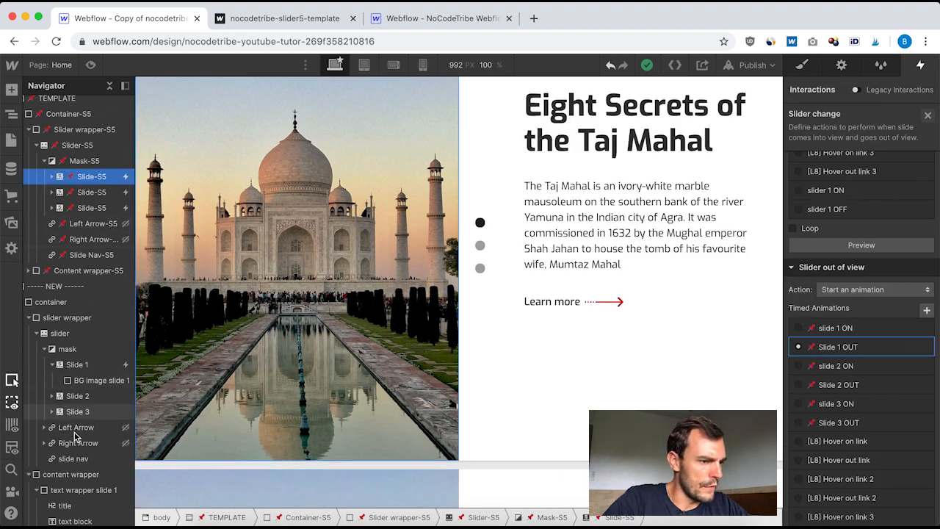
Reopen the slider 1 OFF animation for editing from Slide 1's Slider change trigger.
scroll(73, 474, "down", 3)
left_click(78, 317)
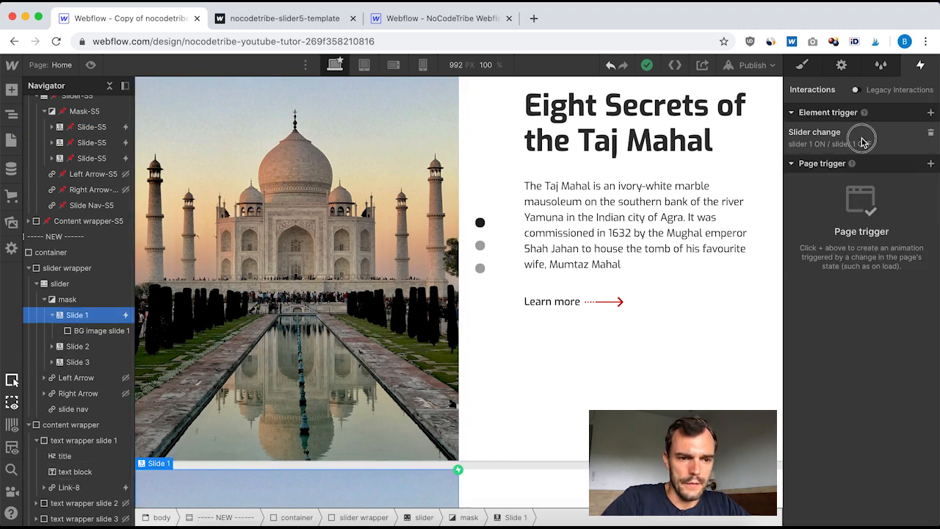
left_click(862, 141)
scroll(855, 308, "down", 10)
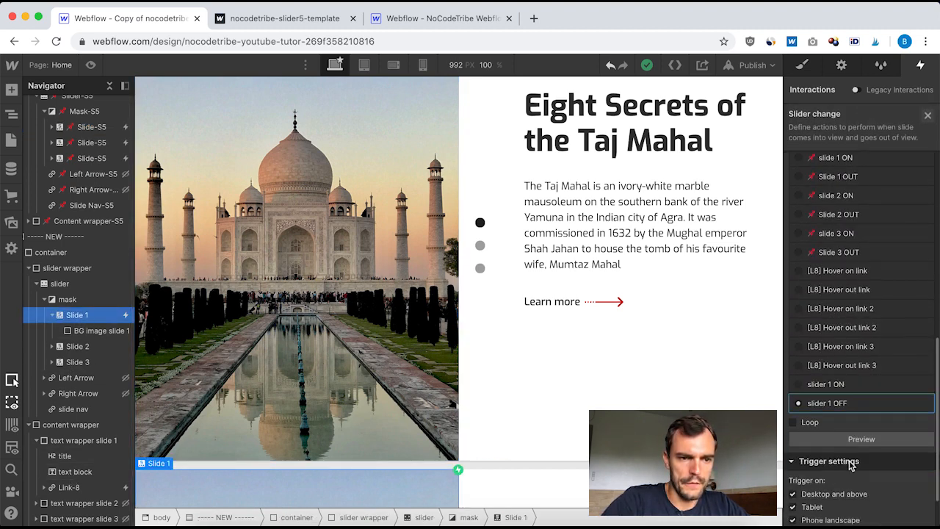
left_click(835, 405)
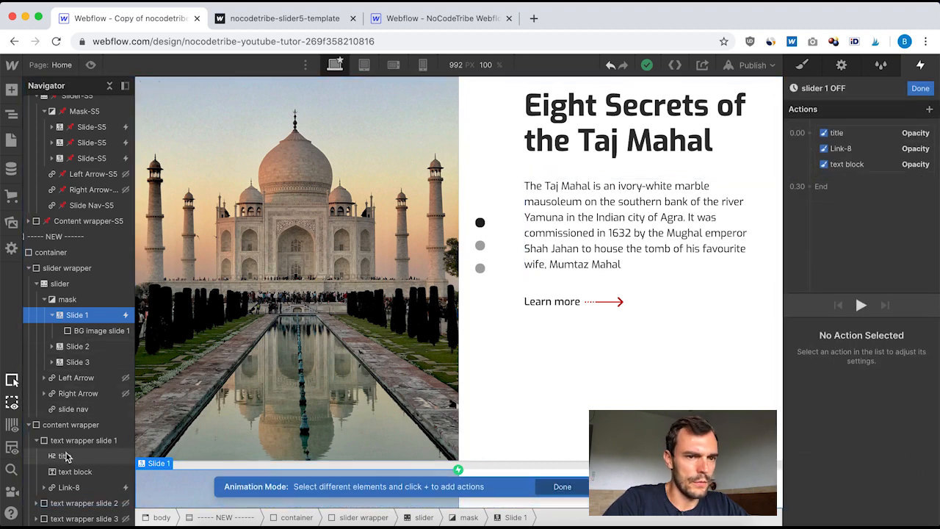
Add a Move action for the title after the Opacity actions, with a Y offset of 20 px and duration 0.
left_click(65, 455)
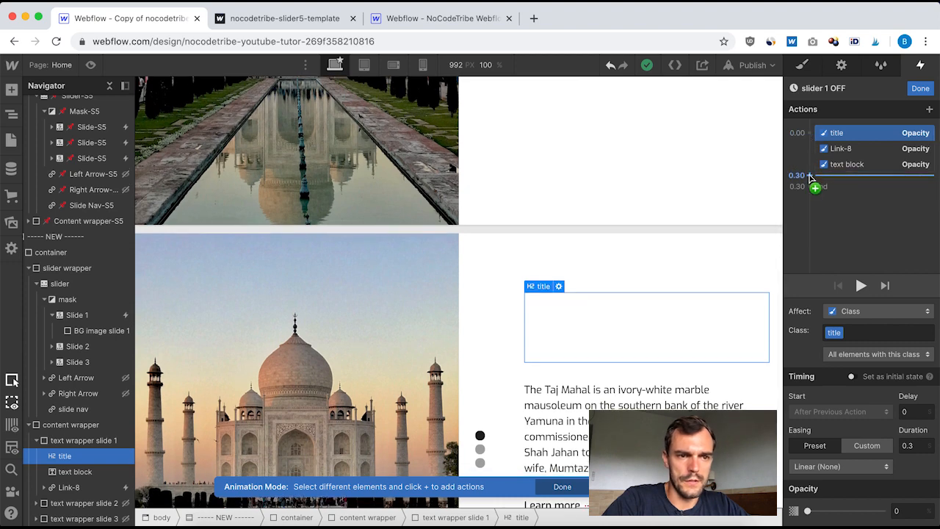
left_click(811, 175)
left_click(820, 217)
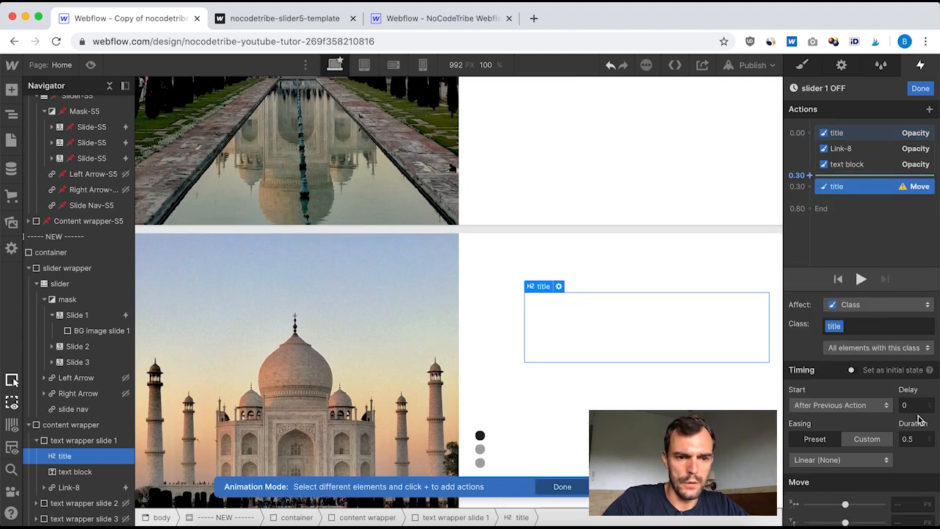
scroll(906, 489, "down", 1)
type("20")
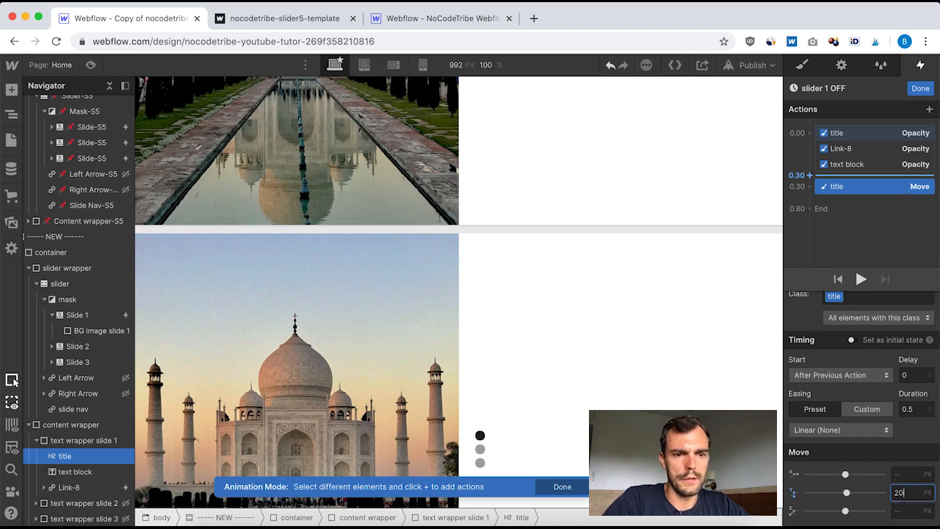
left_click(918, 409)
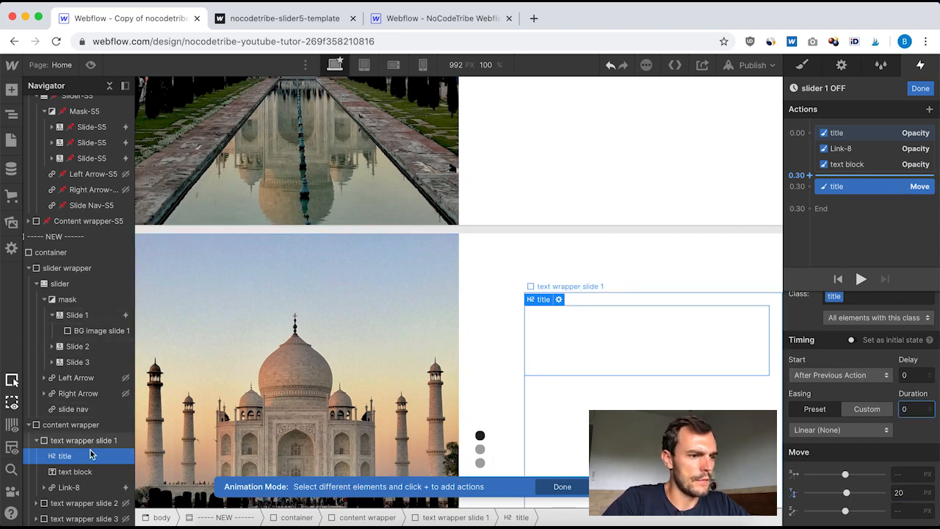
Add a Move action for the text block alongside the title's Move, with a Y offset of 20 px and duration 0.
left_click(81, 472)
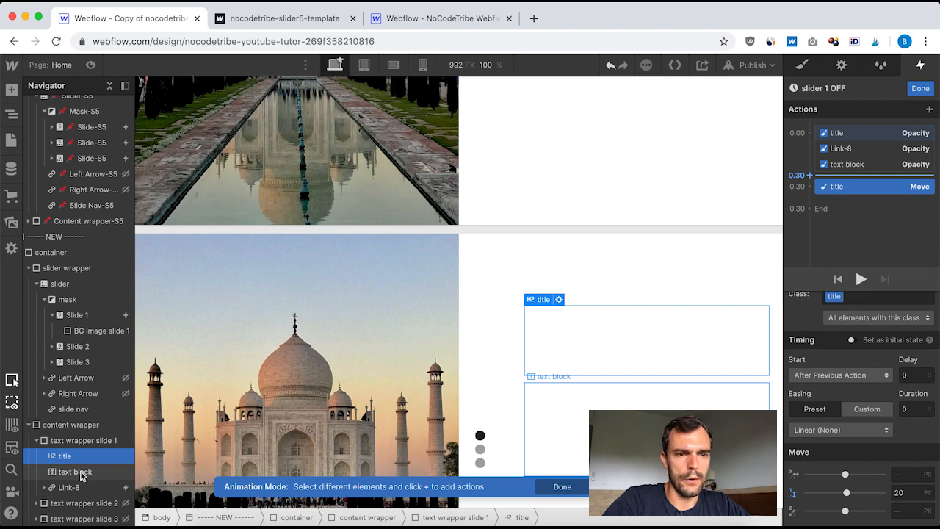
left_click(810, 188)
left_click(816, 226)
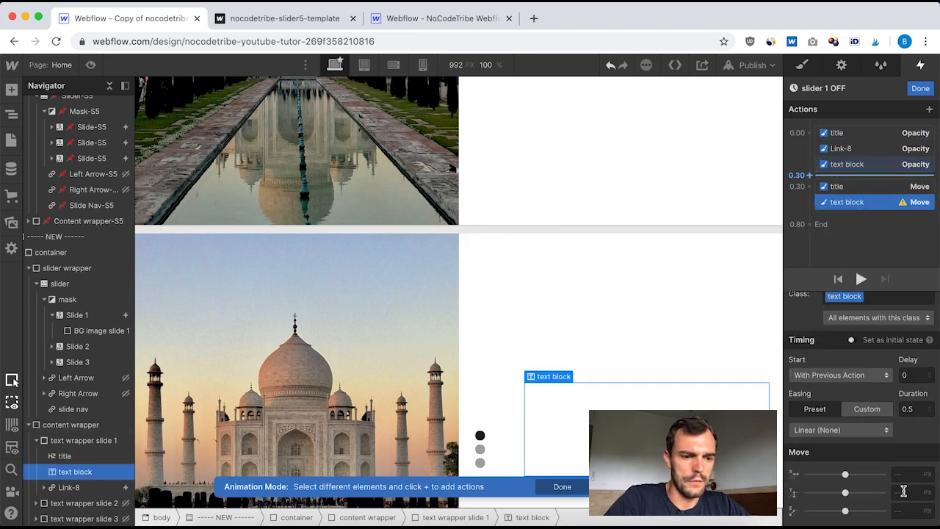
type("20")
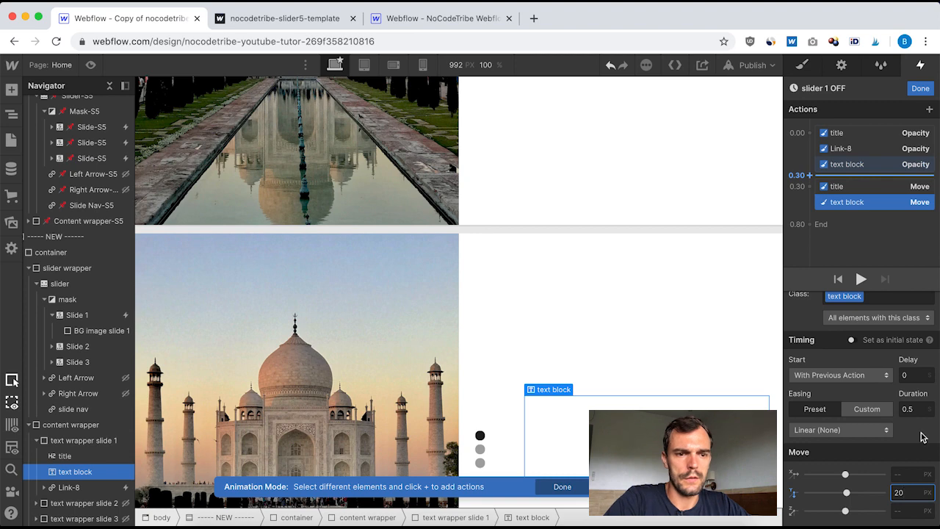
left_click(912, 409)
type("0")
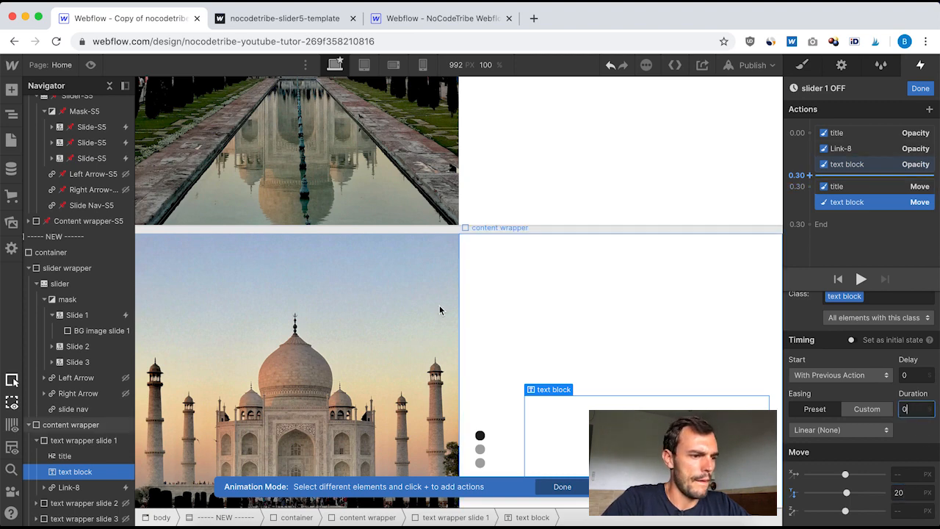
Add a Move action for Link-8 alongside the other Moves, with a Y offset of 20 px and duration 0.
left_click(841, 148)
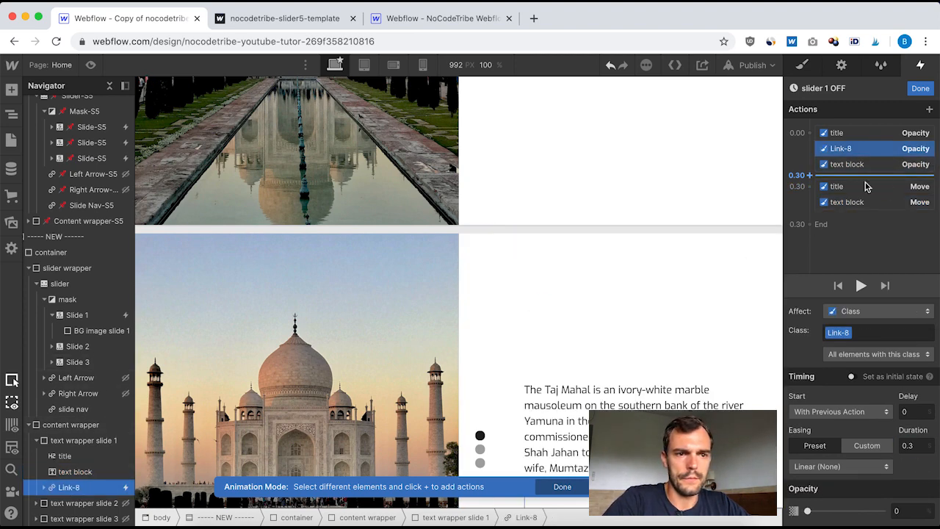
left_click(809, 187)
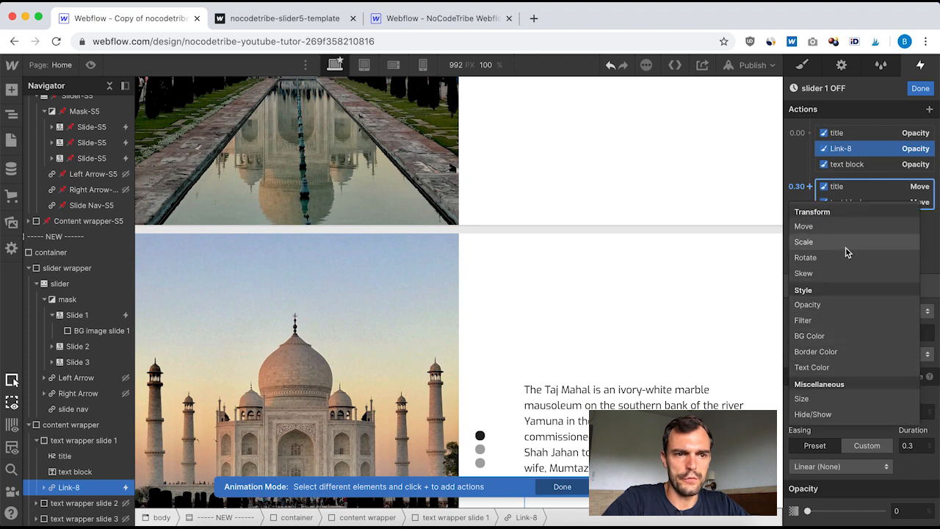
left_click(859, 227)
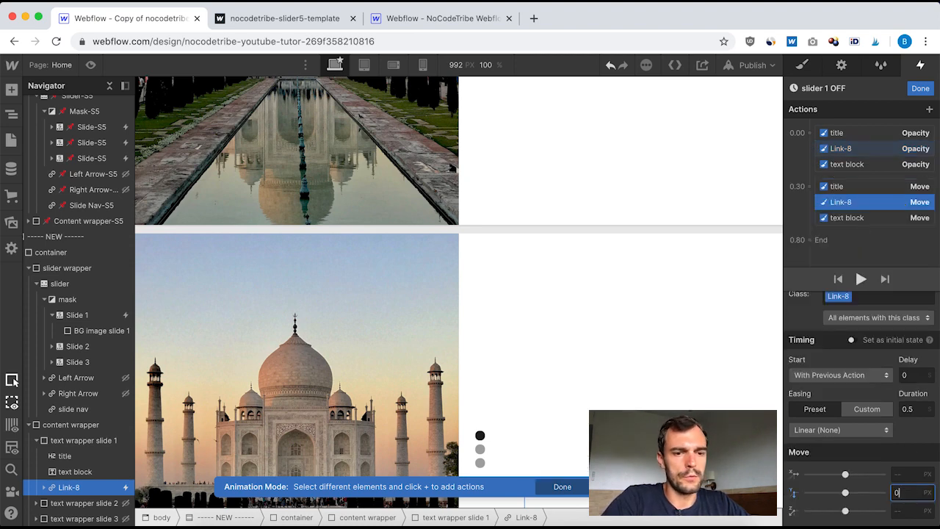
left_click(917, 409)
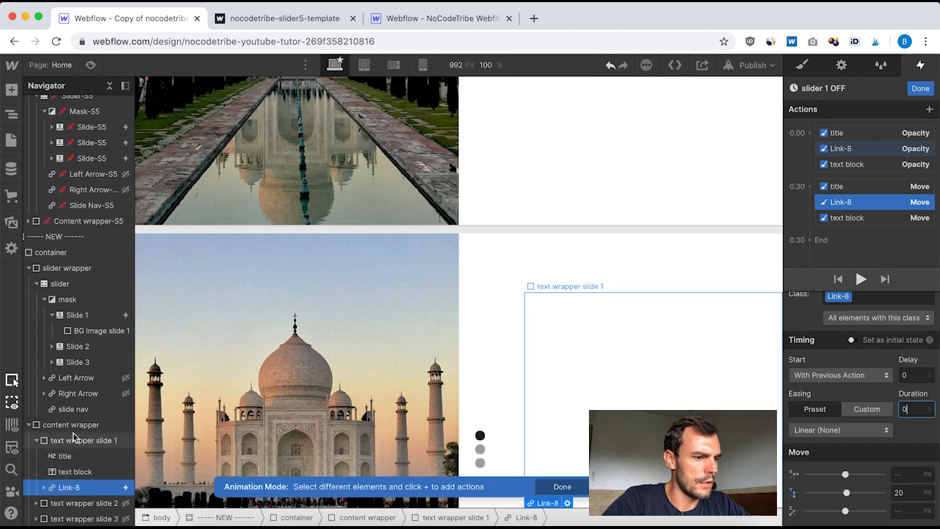
Add a Hide/Show action for text wrapper slide 1 alongside the Moves, with its display set to none.
left_click(77, 474)
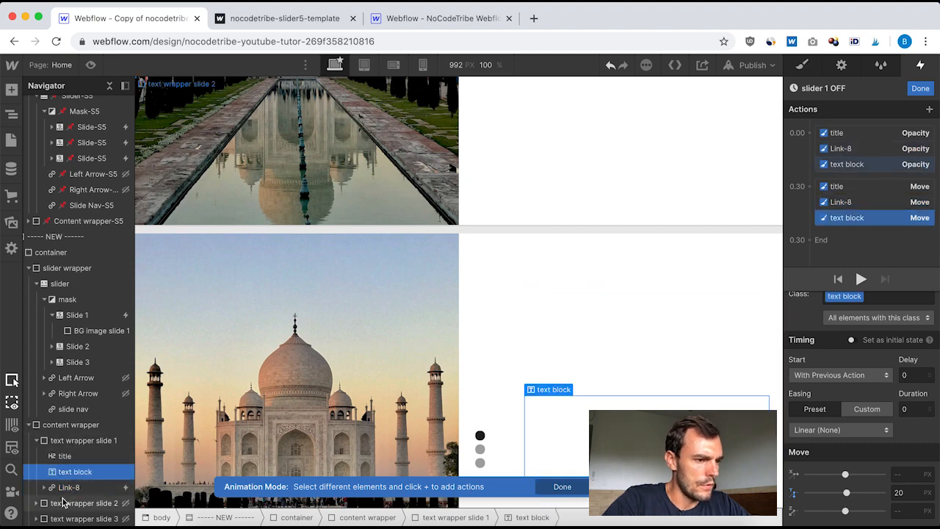
left_click(77, 439)
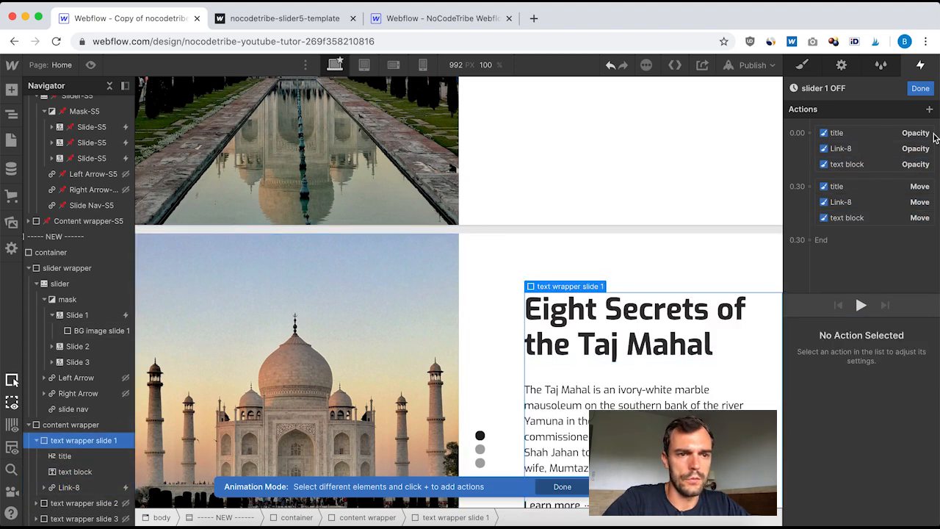
left_click(810, 187)
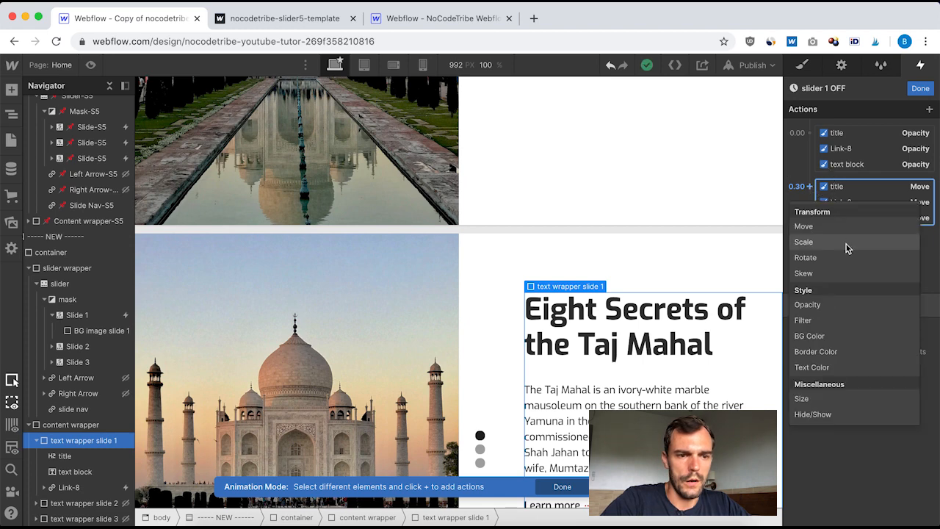
left_click(815, 414)
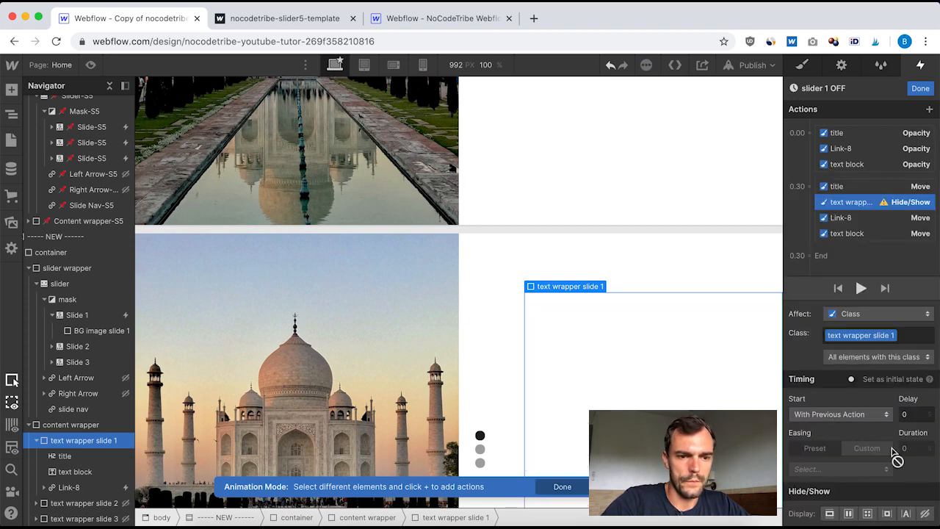
left_click(925, 514)
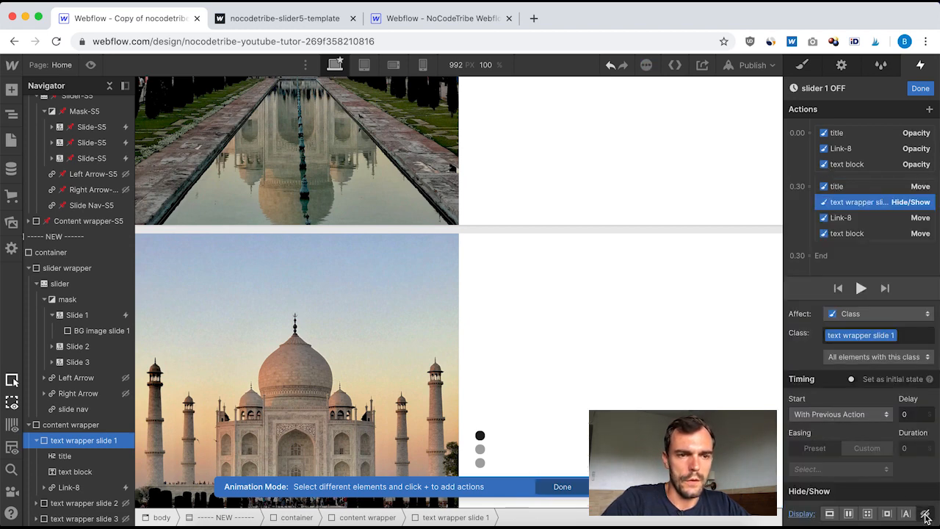
Make the title, Link-8 and text block actions affect the selected element instead of the class, and finish editing slider 1 OFF.
left_click(848, 135)
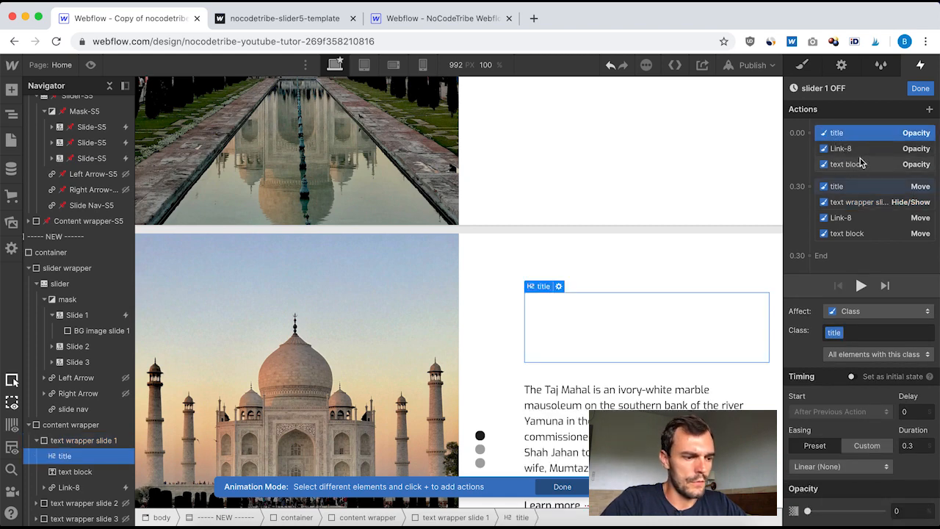
mouse_move(847, 164)
left_mouse_down()
mouse_move(848, 177)
mouse_move(845, 168)
left_mouse_up()
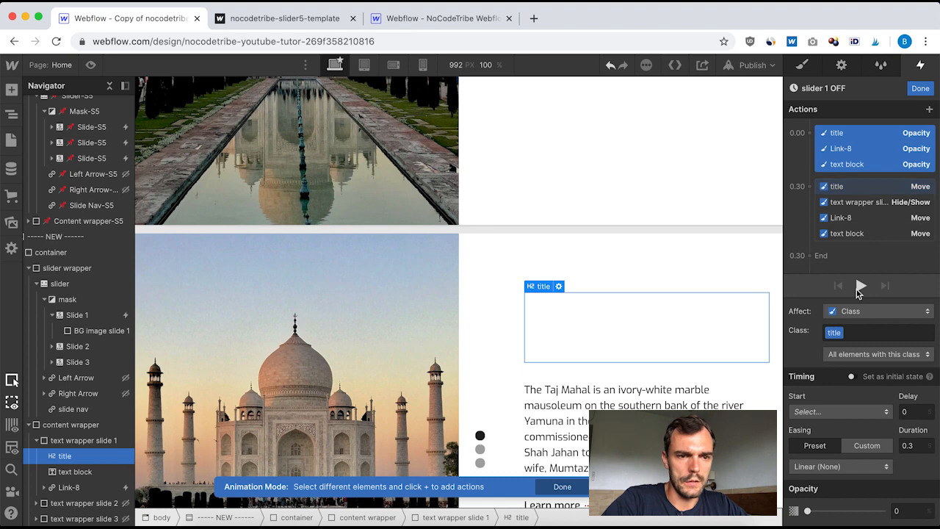
left_click(873, 309)
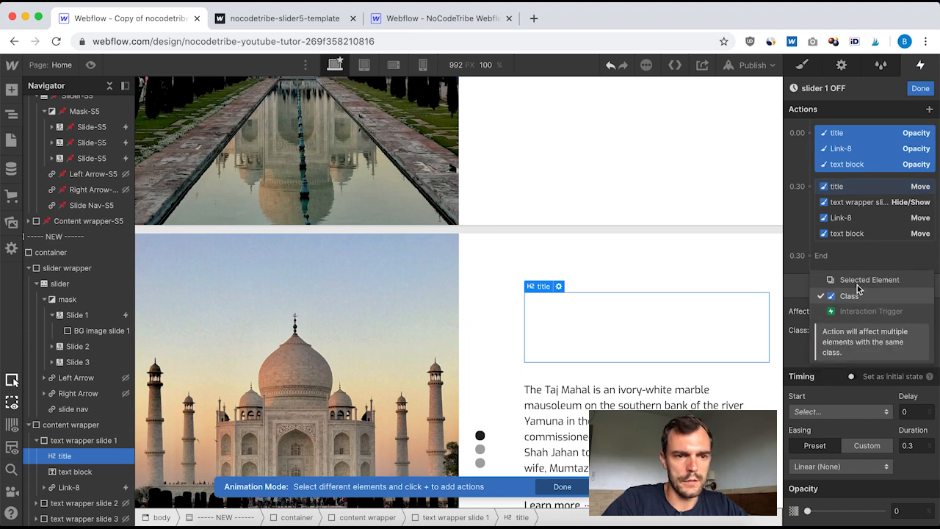
left_click(861, 281)
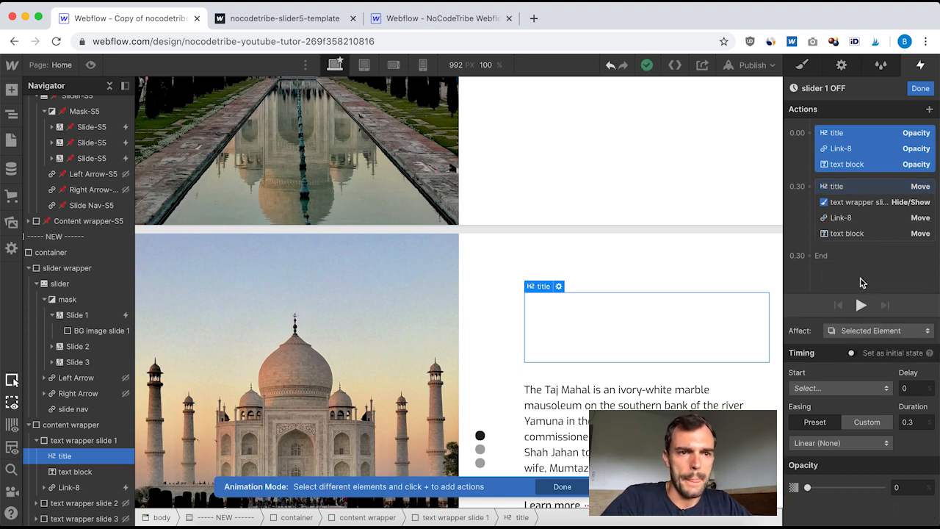
left_click(919, 89)
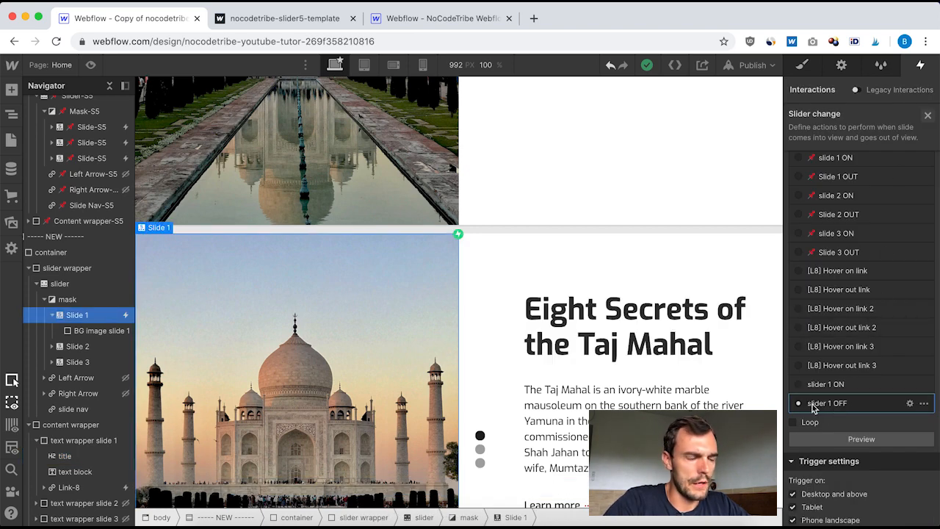
Examine the timing and Scale values of the background image action in the template's Slide 1 OUT animation, then close it.
scroll(74, 213, "up", 3)
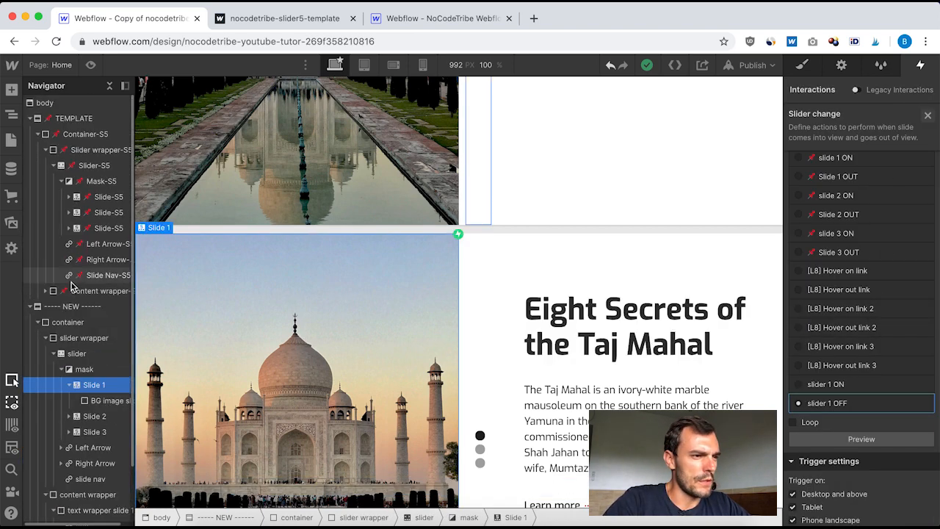
scroll(81, 202, "right", 2)
left_click(88, 197)
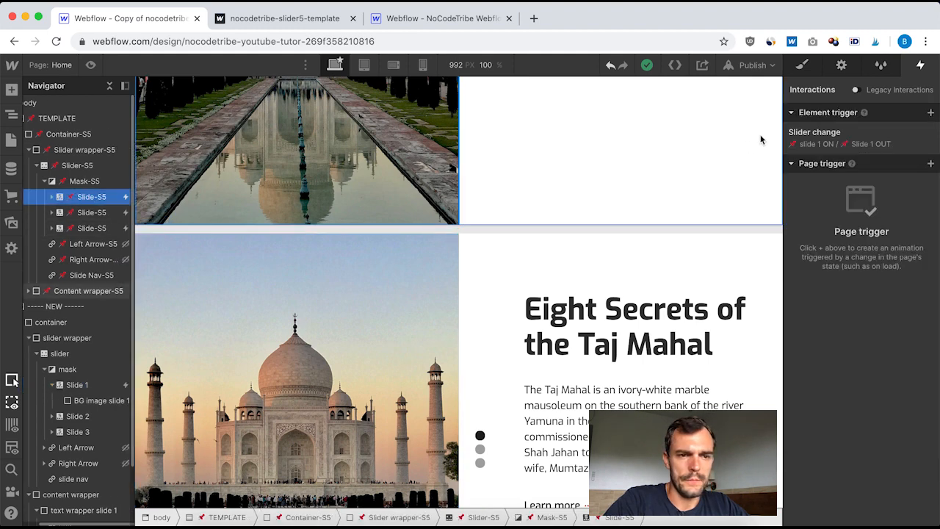
left_click(826, 130)
scroll(855, 367, "down", 1)
scroll(855, 387, "down", 5)
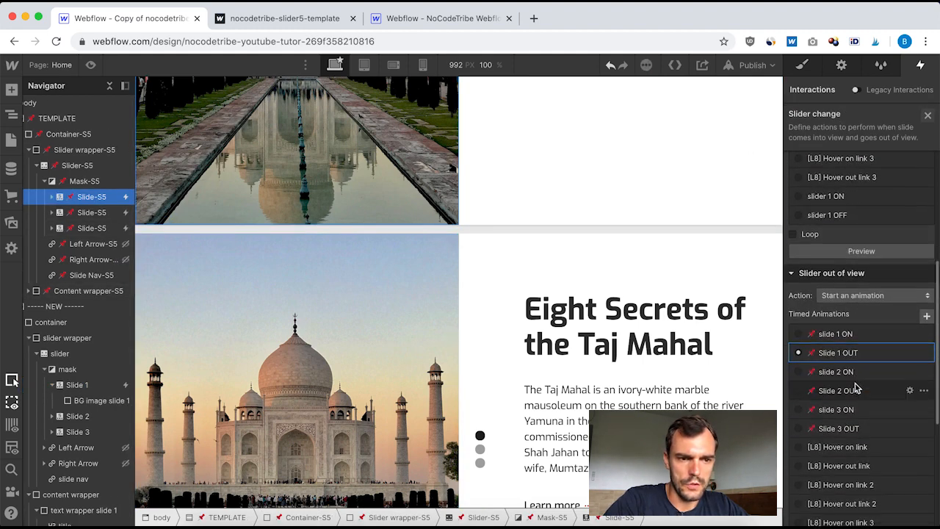
left_click(844, 292)
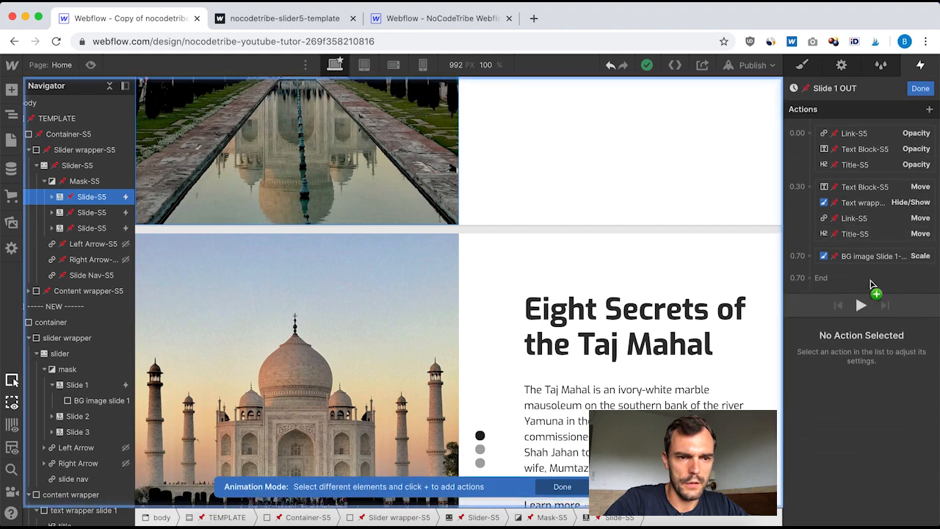
scroll(833, 257, "down", 2)
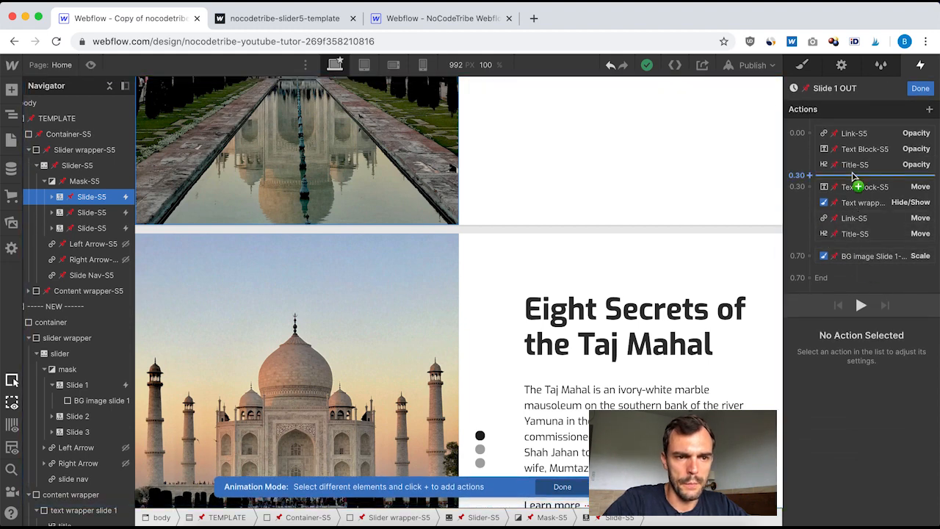
left_click(858, 257)
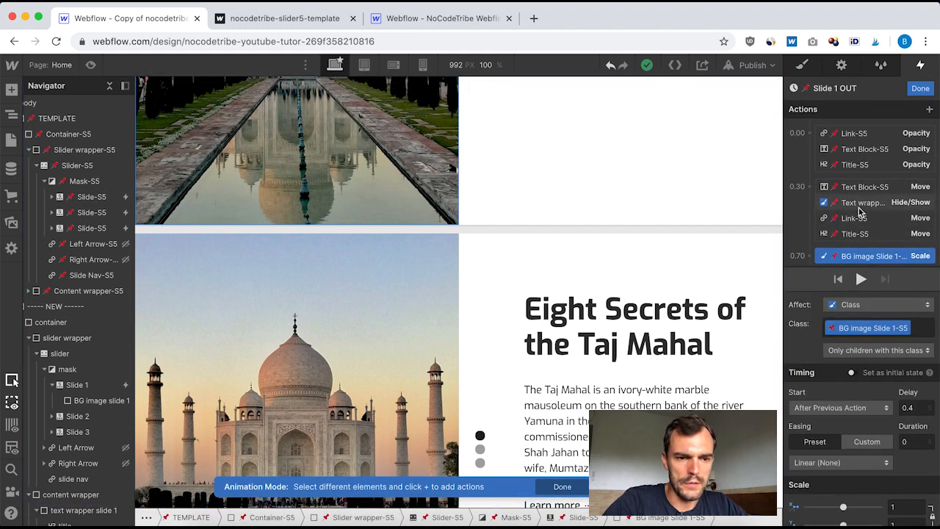
scroll(872, 497, "down", 1)
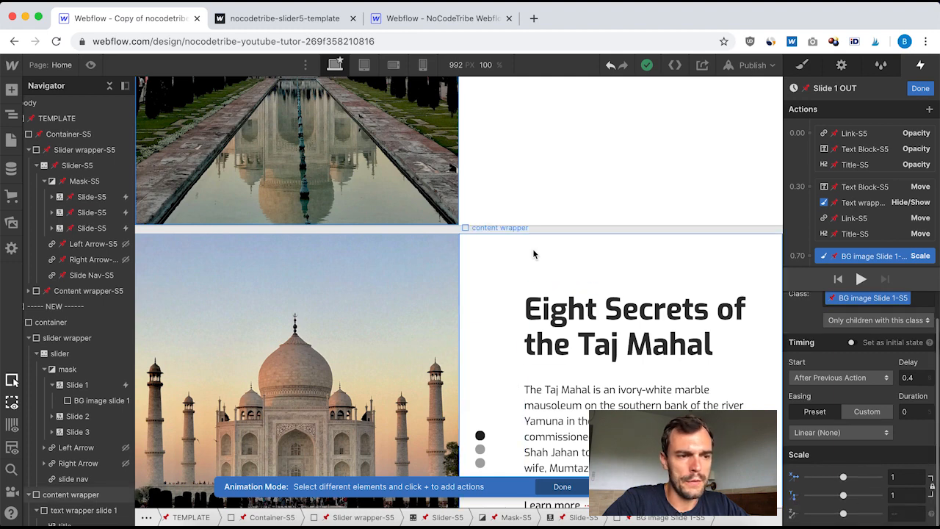
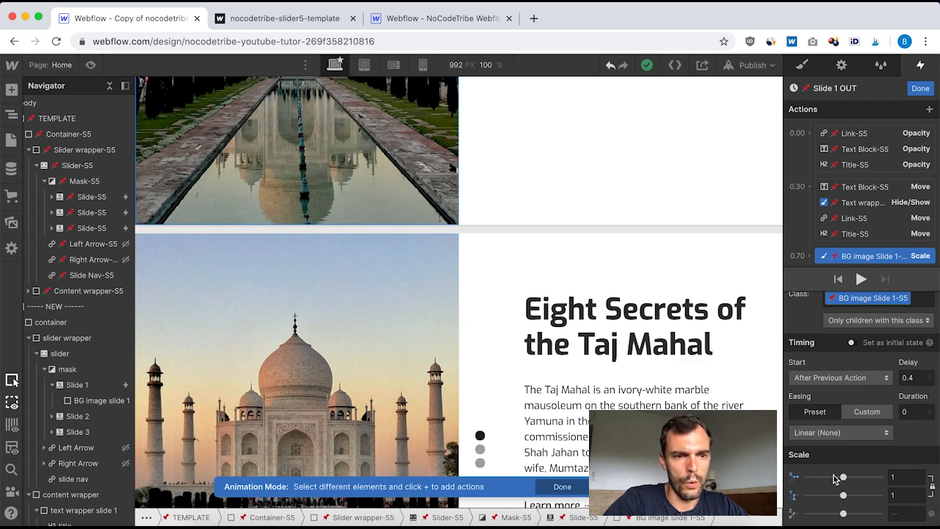
left_click(920, 88)
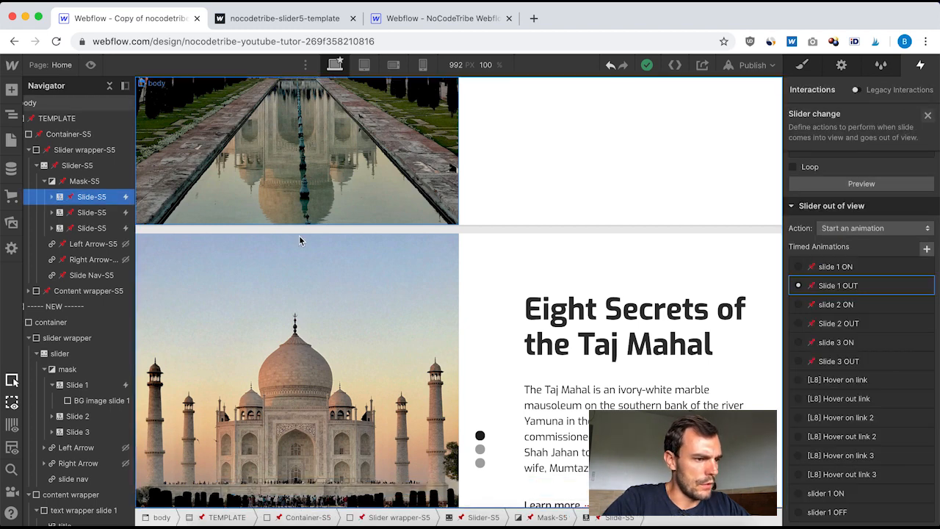
Reopen the slider 1 OFF animation for editing from Slide 1's Slider change trigger.
left_click(80, 384)
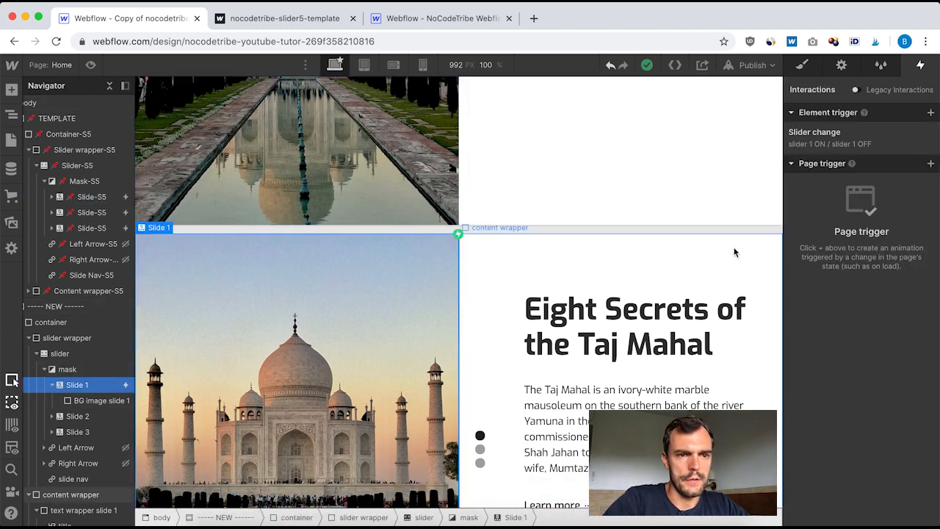
left_click(830, 131)
scroll(838, 297, "down", 7)
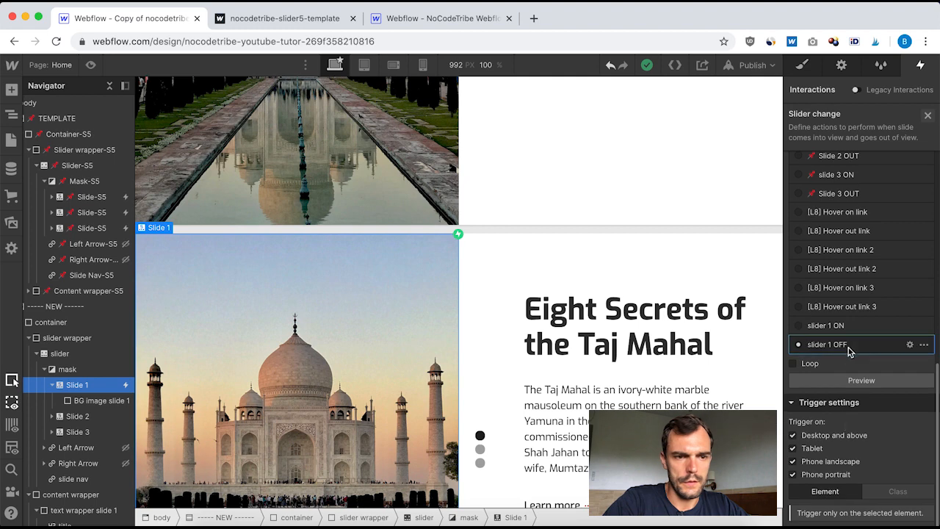
left_click(849, 348)
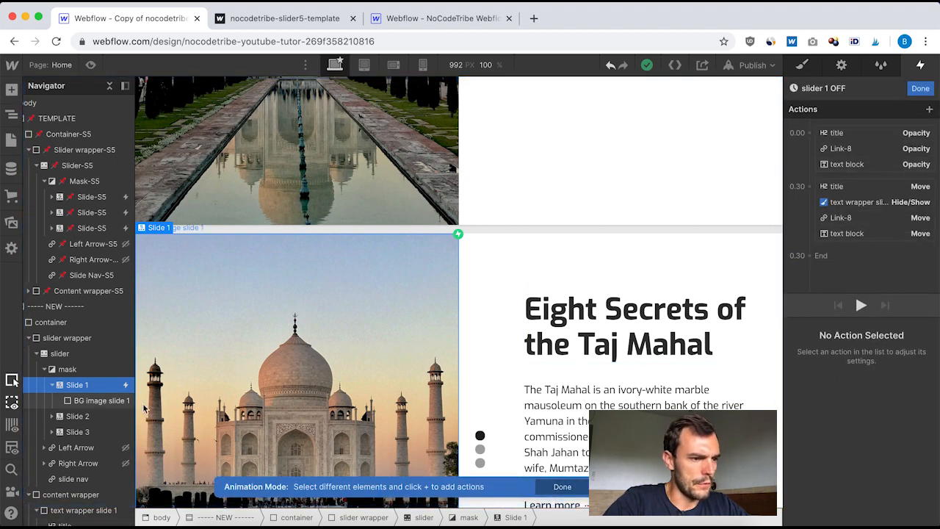
Add a Scale action for BG image slide 1 starting with the Moves, with delay 0.4, duration 0 and X and Y scale 1.
left_click(95, 404)
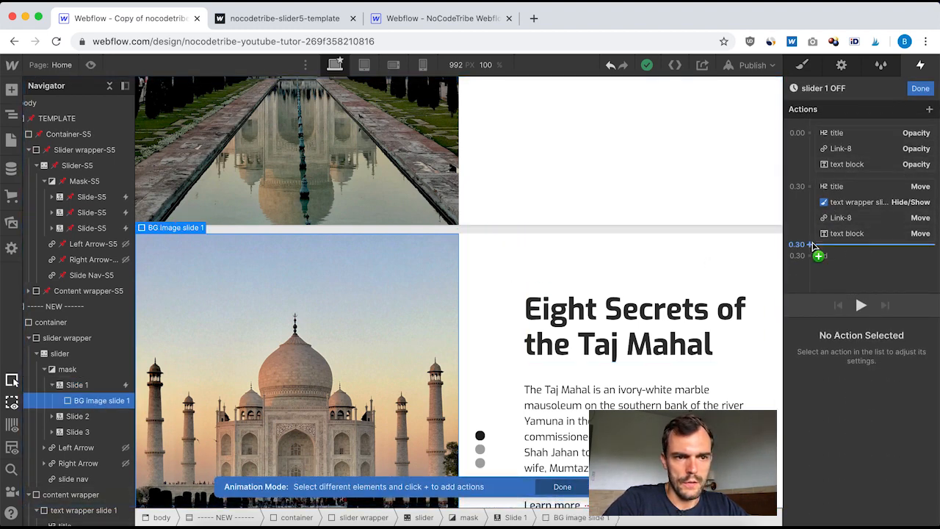
left_click(809, 186)
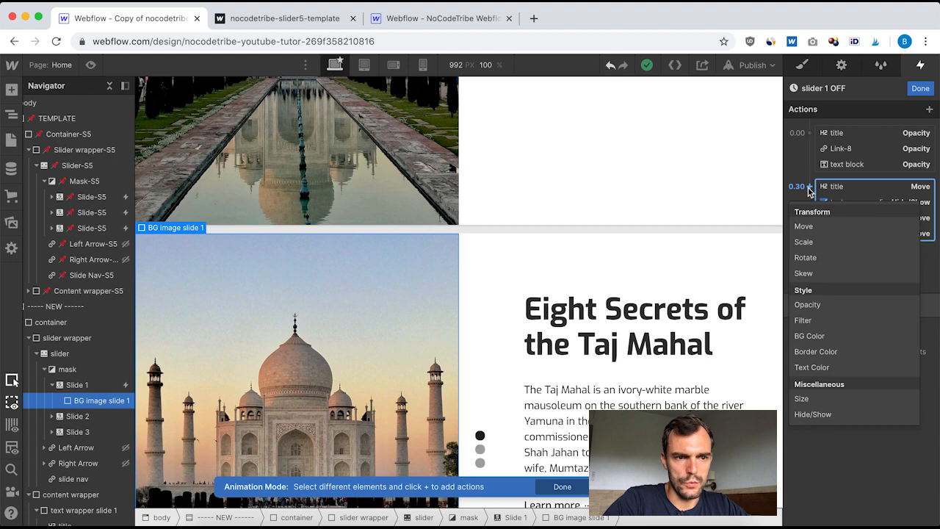
left_click(813, 240)
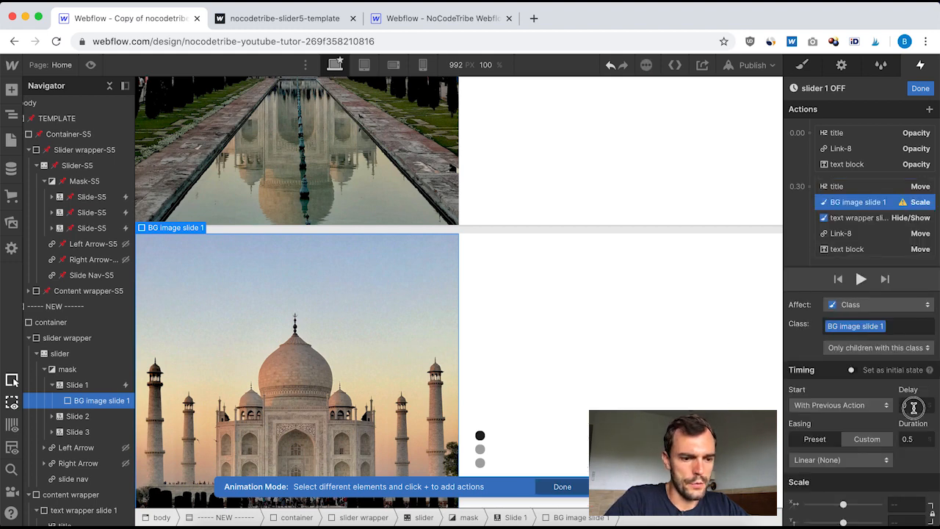
type("4")
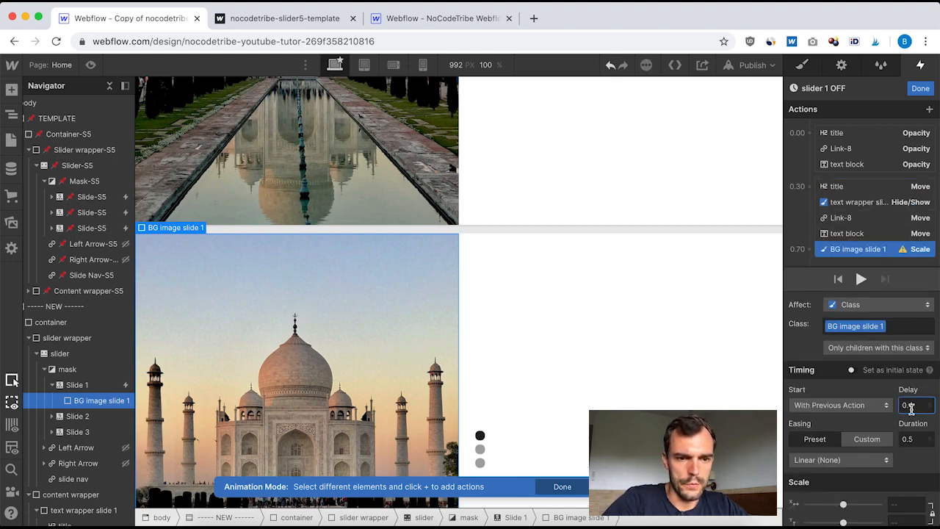
key("Tab")
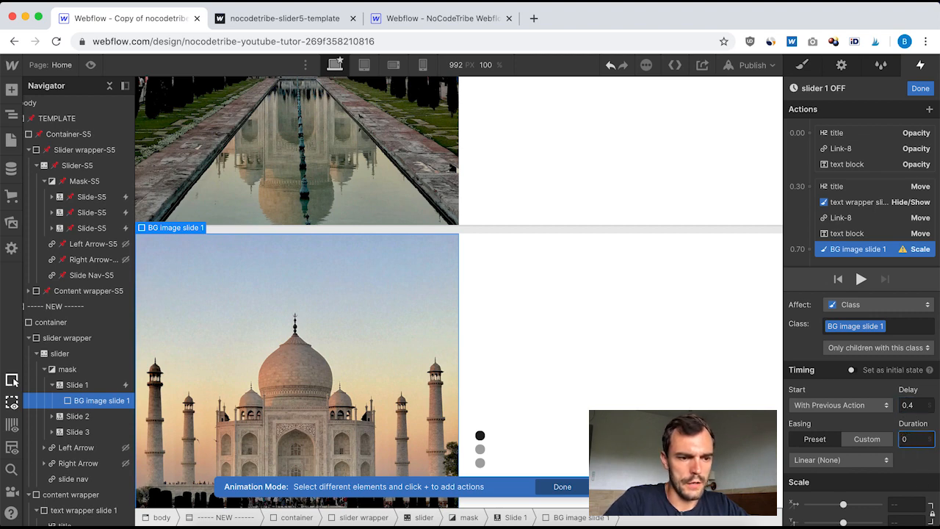
left_click(903, 509)
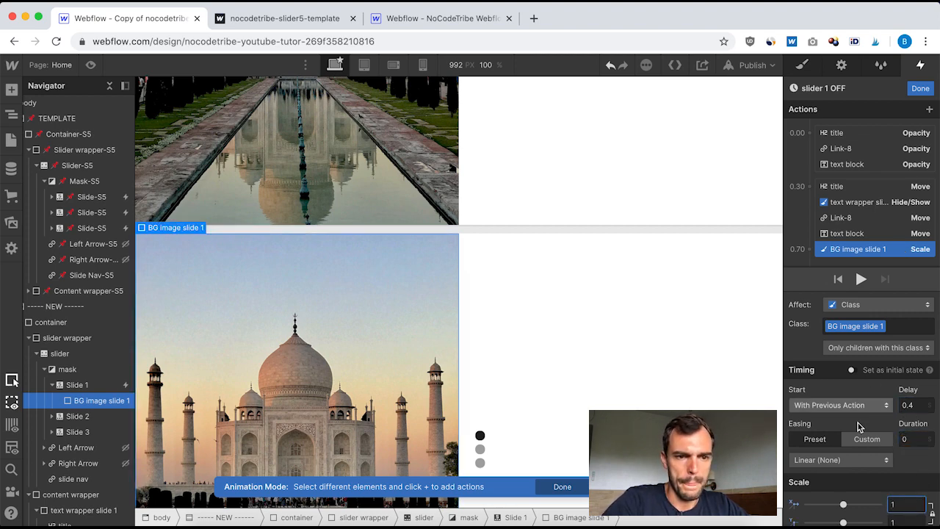
scroll(857, 434, "down", 1)
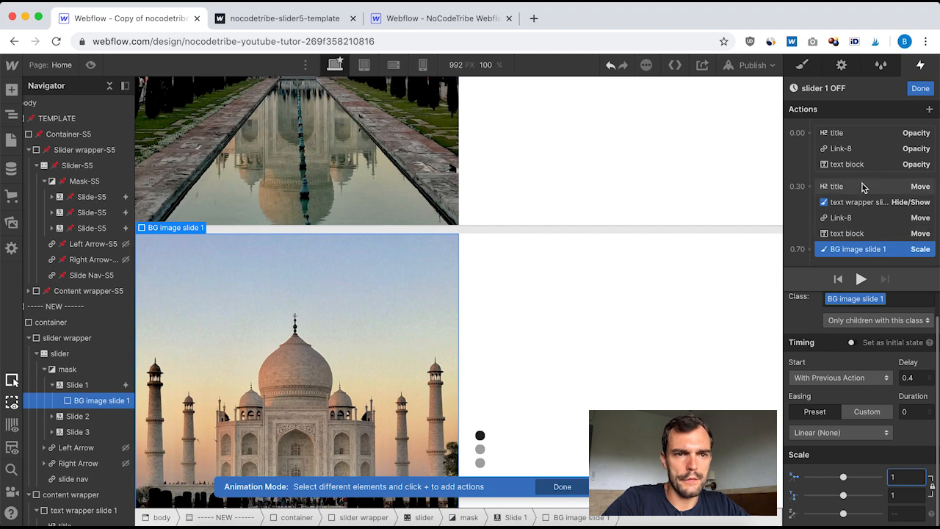
Finish editing slider 1 OFF and collapse Slide 1 and its mask in the element tree.
left_click(920, 88)
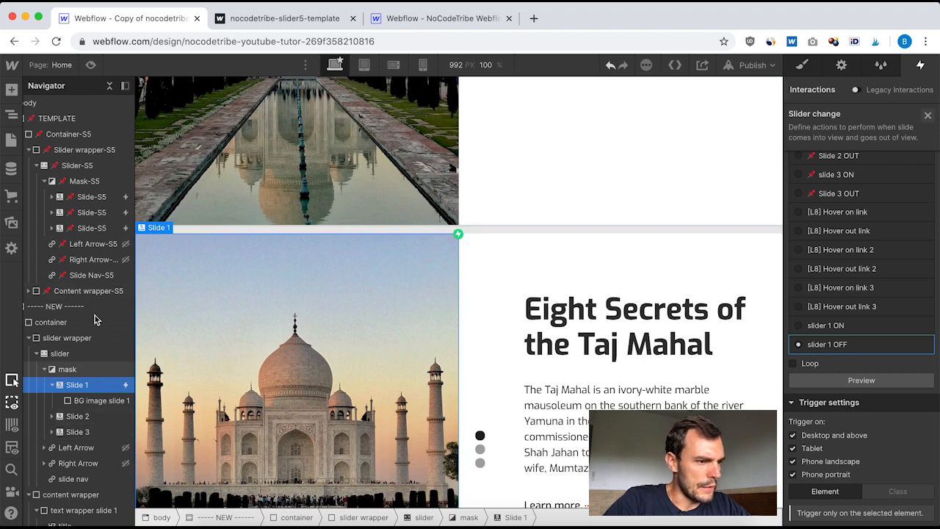
left_click(53, 385)
left_click(45, 370)
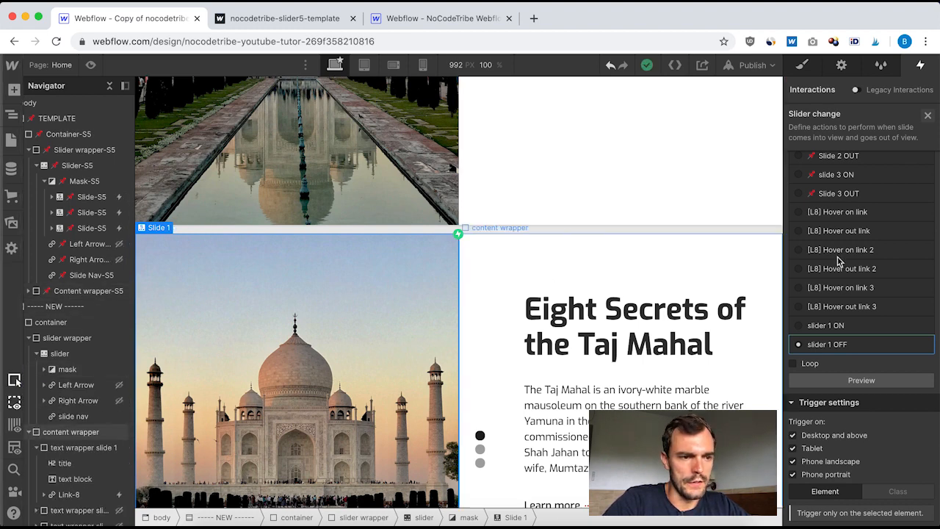
Preview the page and switch repeatedly between the first and second slides to check the slider 1 ON and OFF animations.
scroll(326, 244, "up", 3)
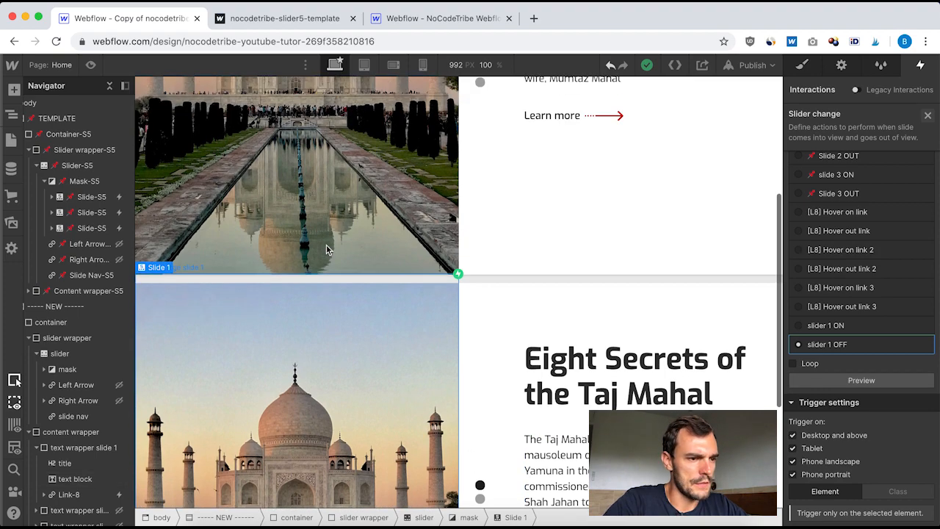
scroll(469, 367, "down", 5)
scroll(514, 338, "down", 3)
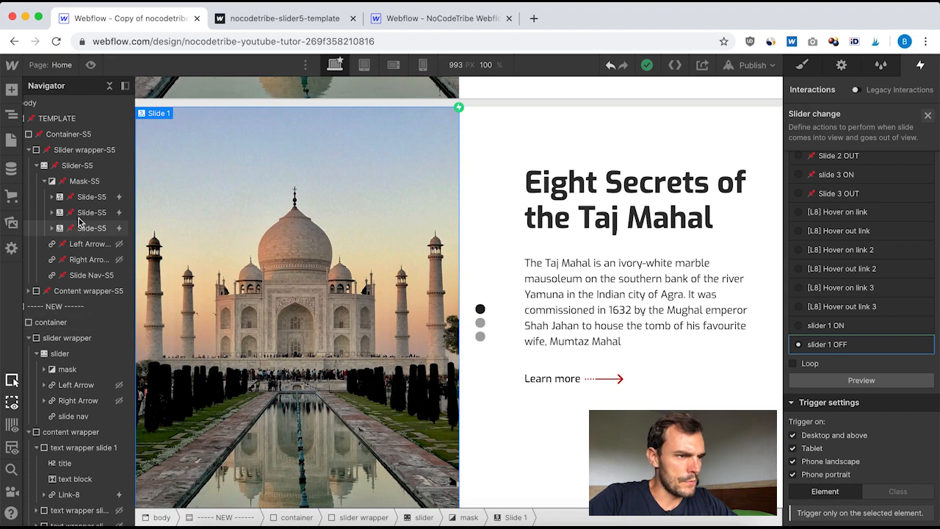
left_click(91, 65)
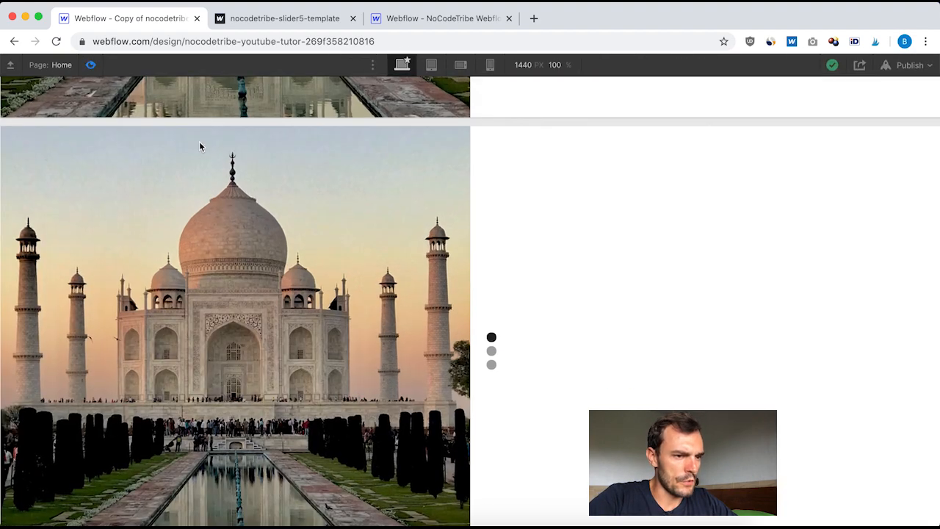
left_click(491, 336)
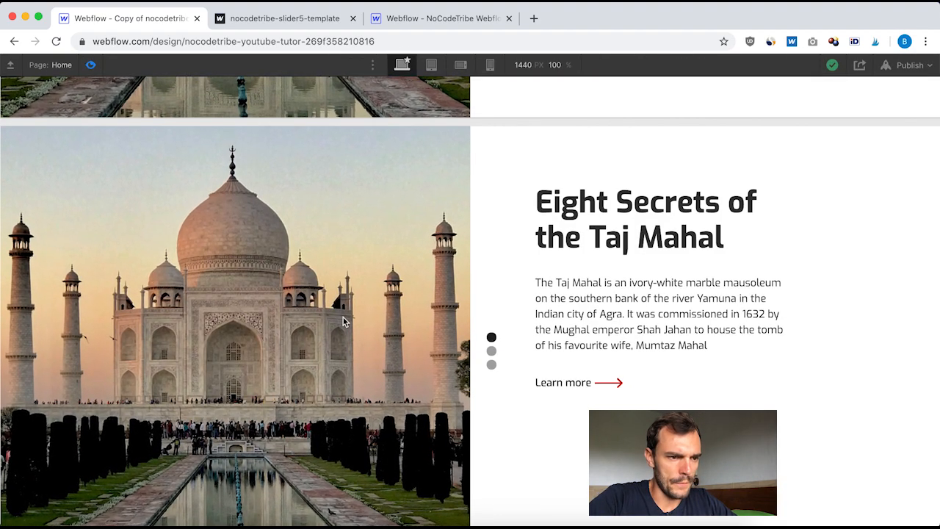
left_click(491, 351)
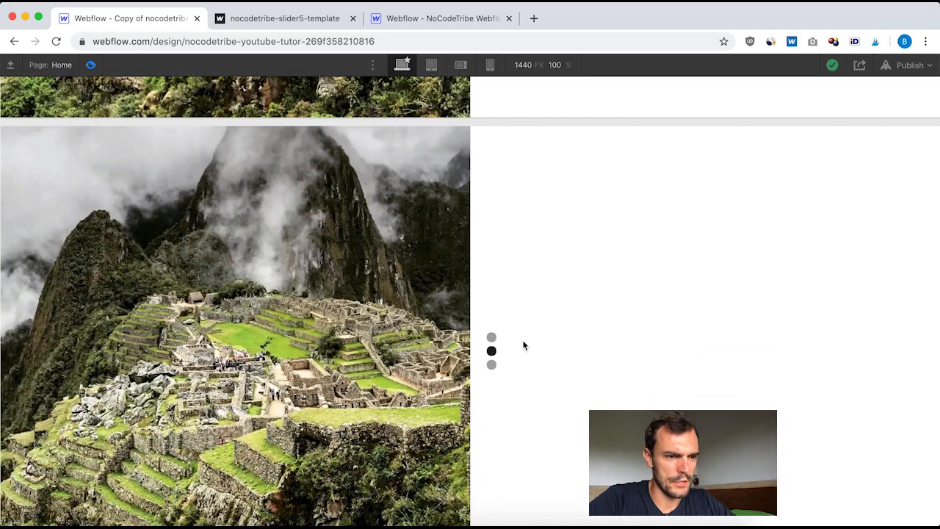
left_click(491, 338)
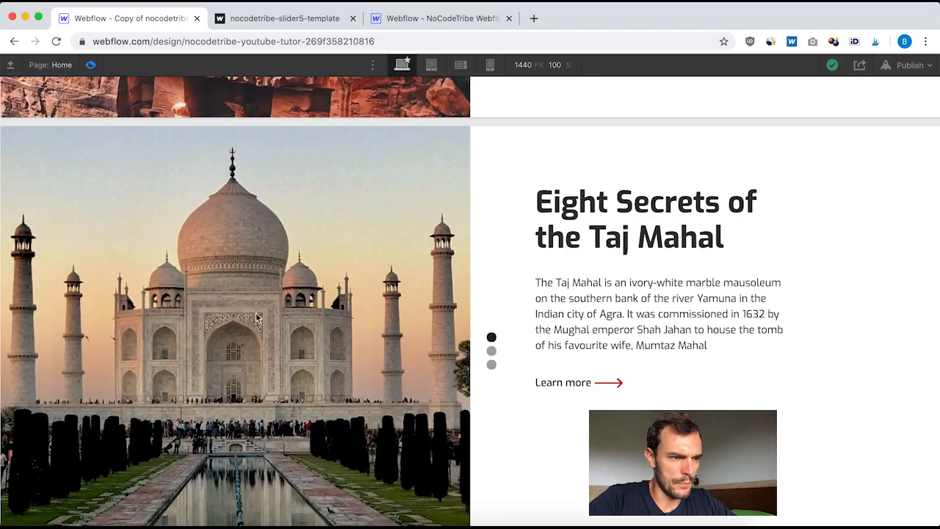
scroll(256, 221, "down", 2)
left_click(491, 301)
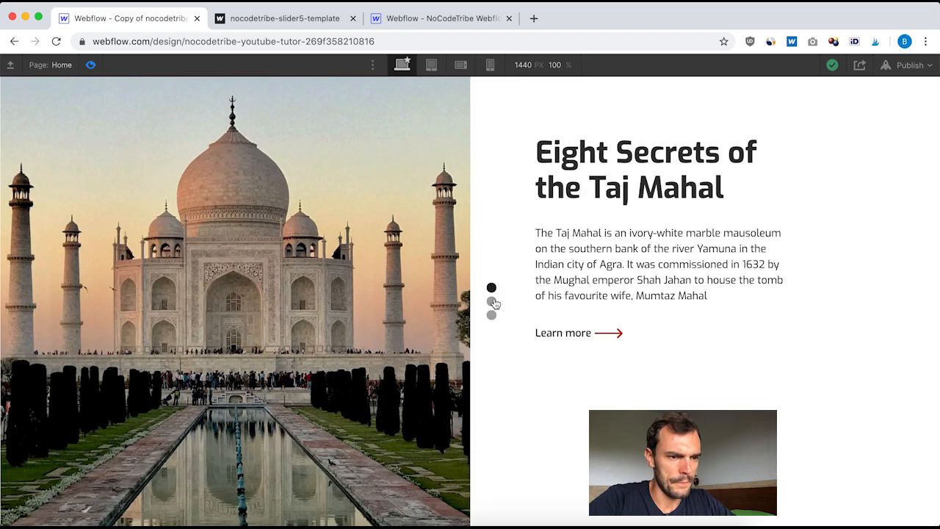
left_click(491, 288)
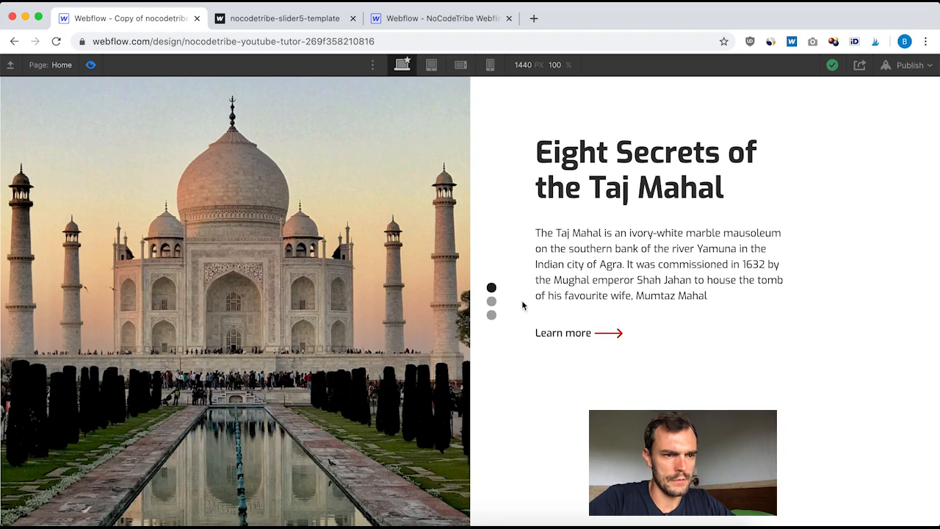
left_click(491, 300)
left_click(491, 288)
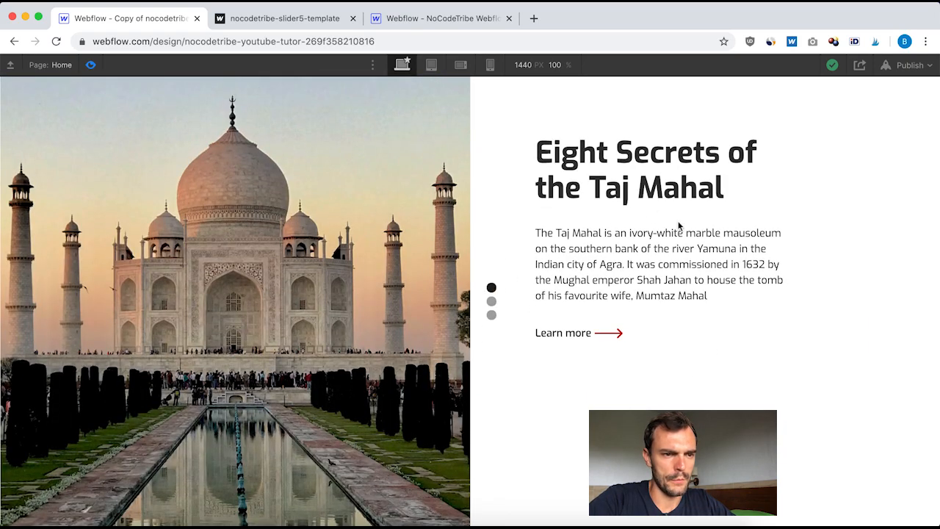
left_click(491, 301)
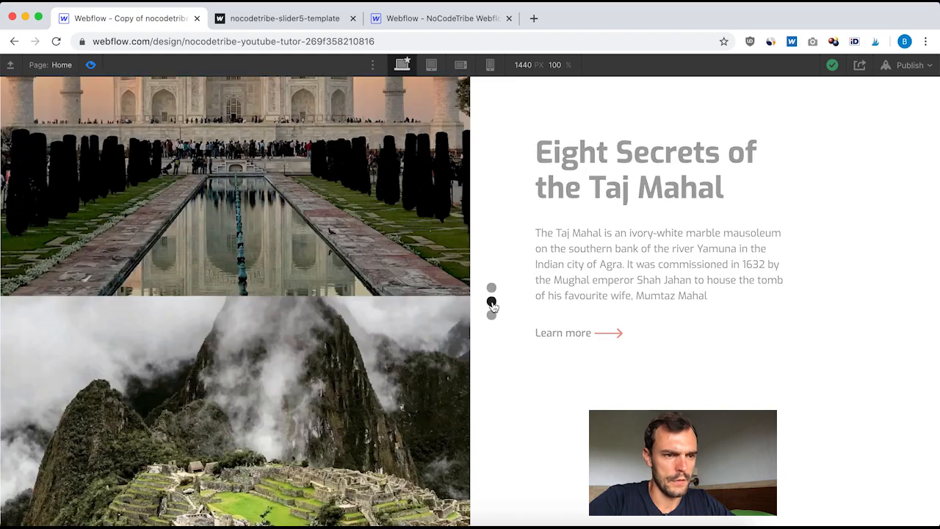
left_click(491, 288)
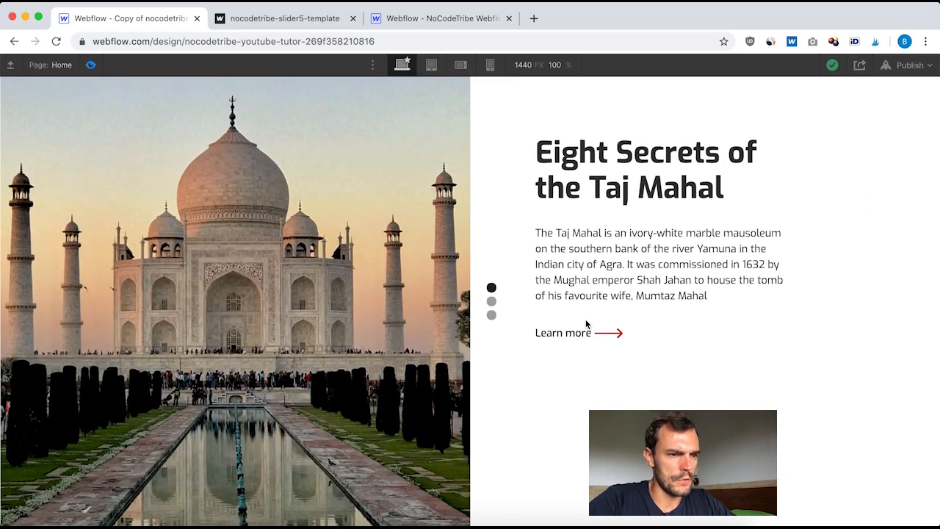
left_click(491, 301)
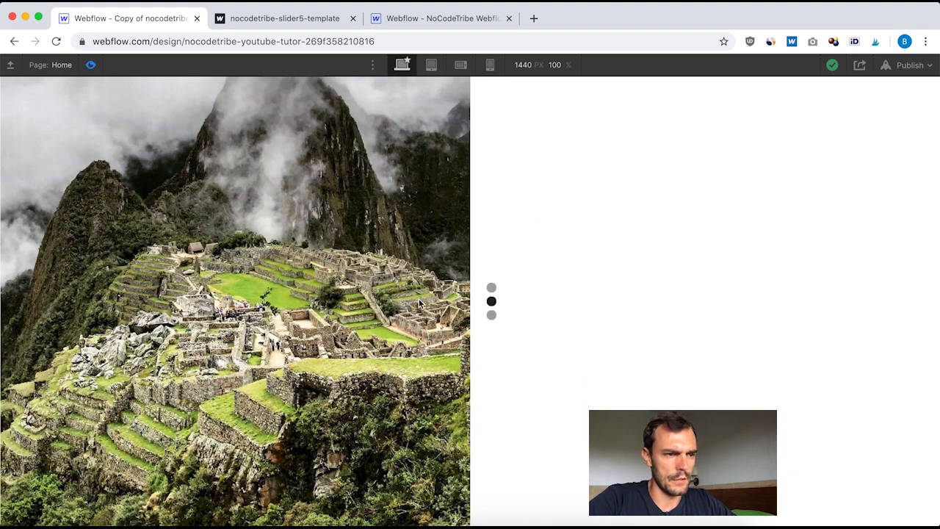
left_click(91, 65)
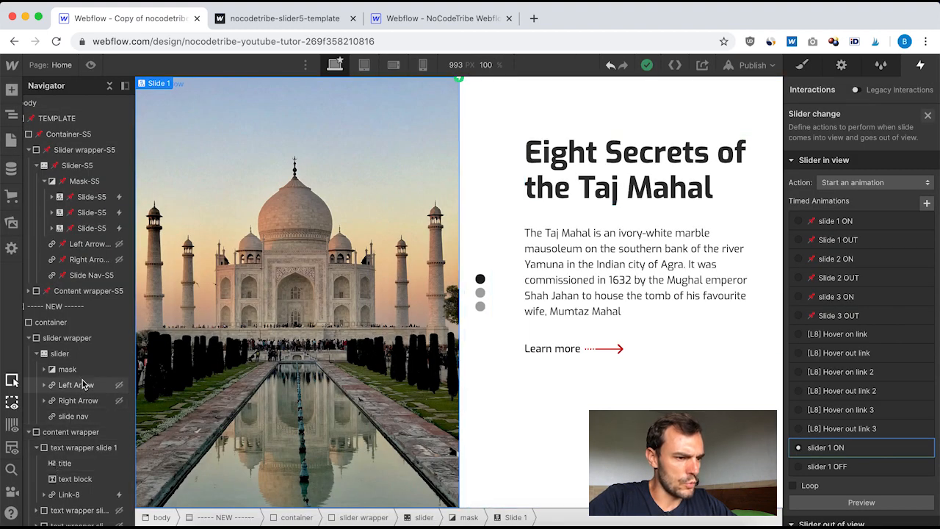
Add a Slider change trigger to Slide 2 and set its Slider in view action to Start an animation.
scroll(85, 385, "down", 1)
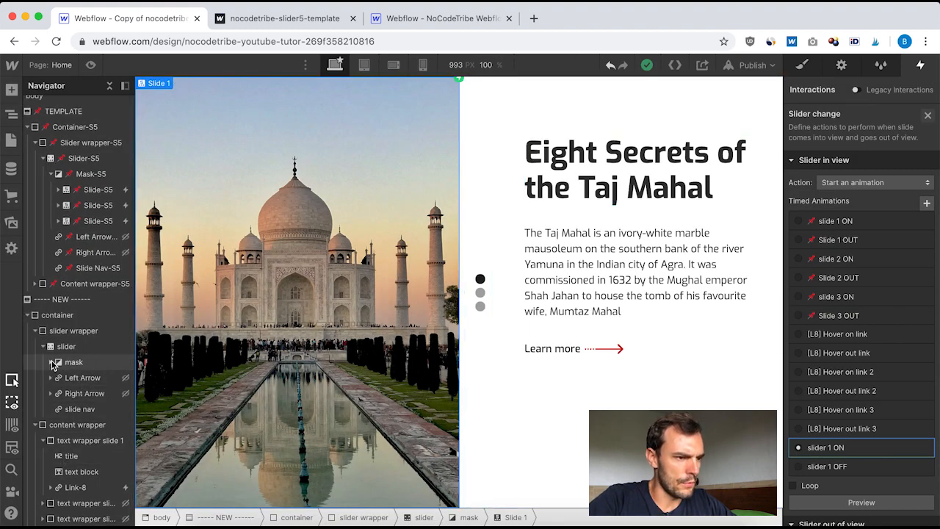
left_click(51, 363)
left_click(85, 394)
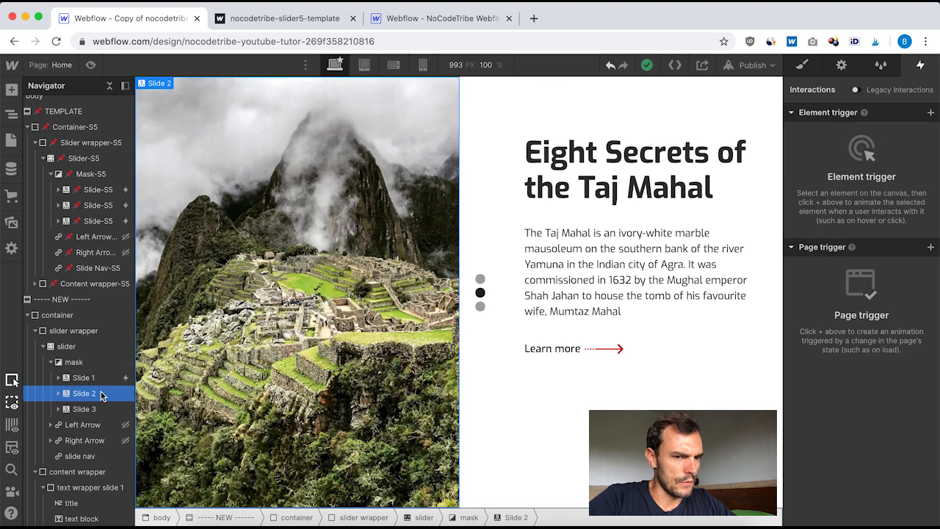
left_click(930, 113)
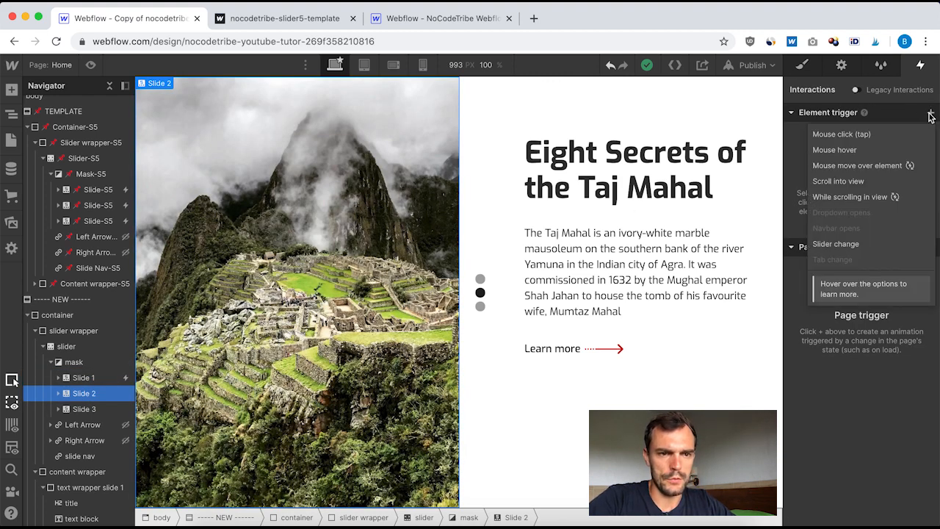
left_click(838, 239)
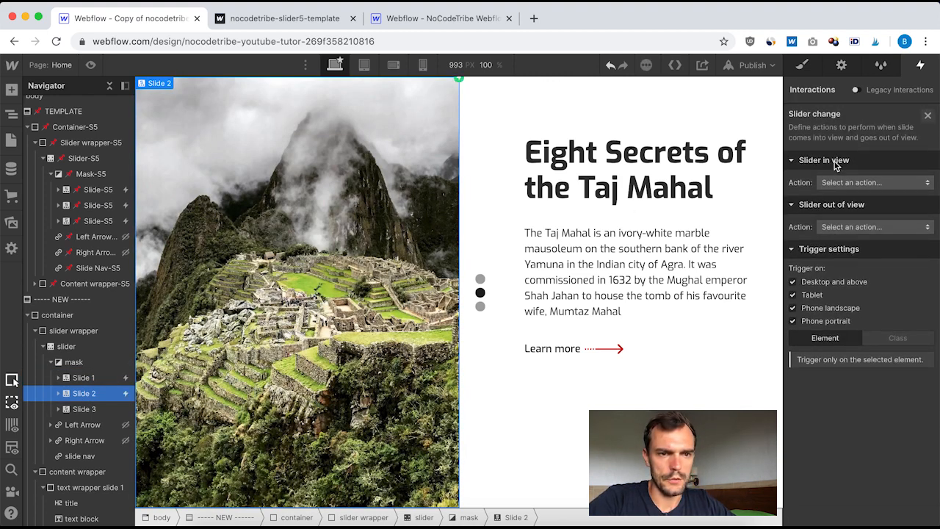
left_click(860, 185)
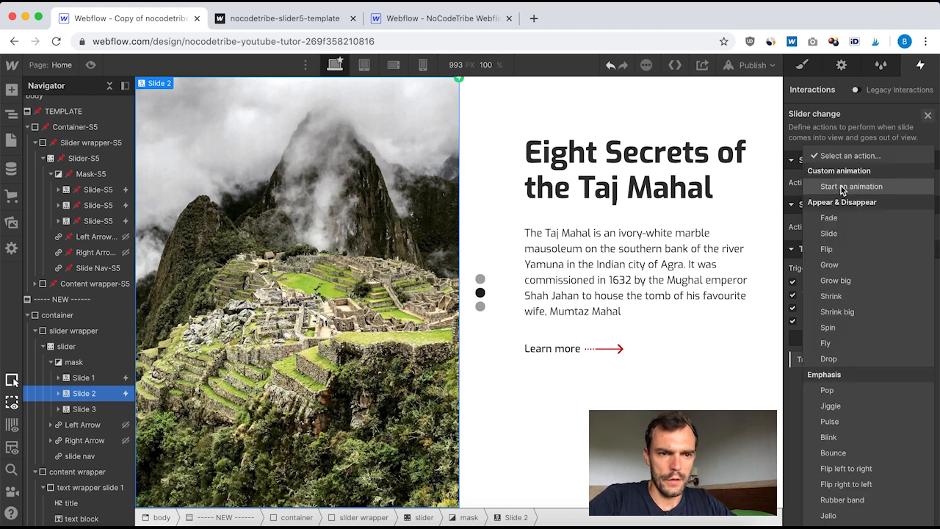
left_click(850, 187)
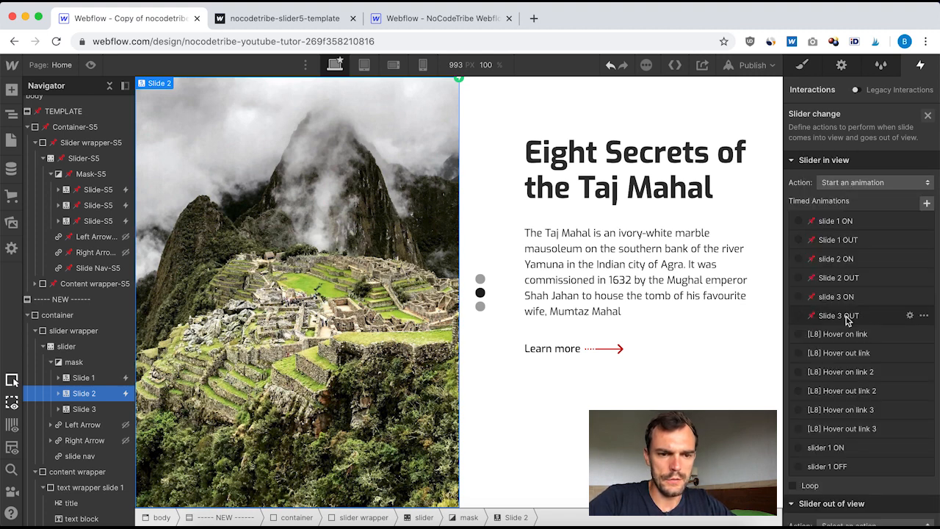
Duplicate the slider 1 ON animation, assign the copy to Slide 2's Slider in view, and rename it slider 2 ON.
scroll(846, 317, "down", 5)
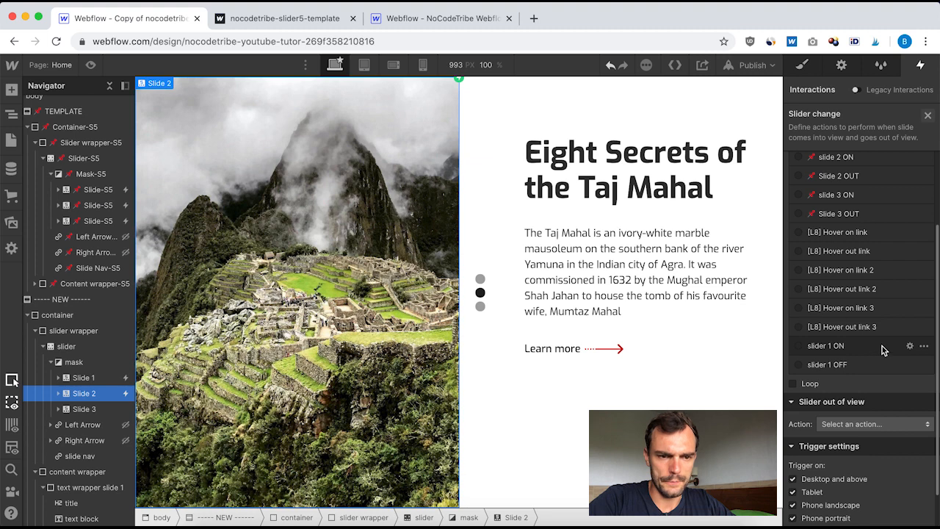
left_click(923, 345)
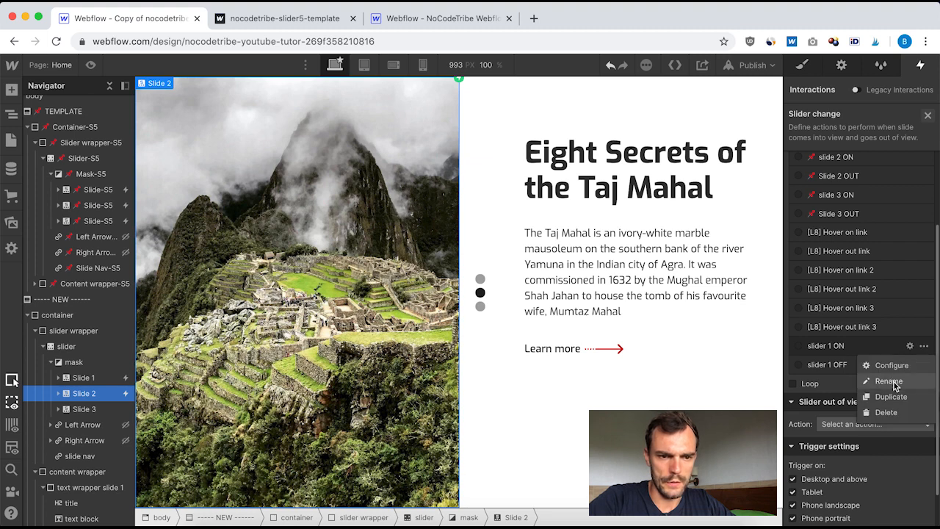
left_click(898, 396)
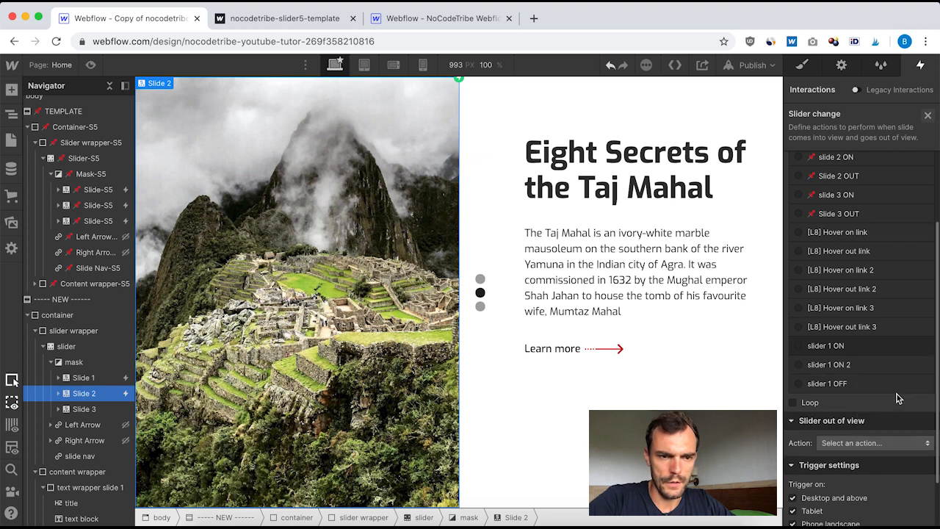
left_click(833, 367)
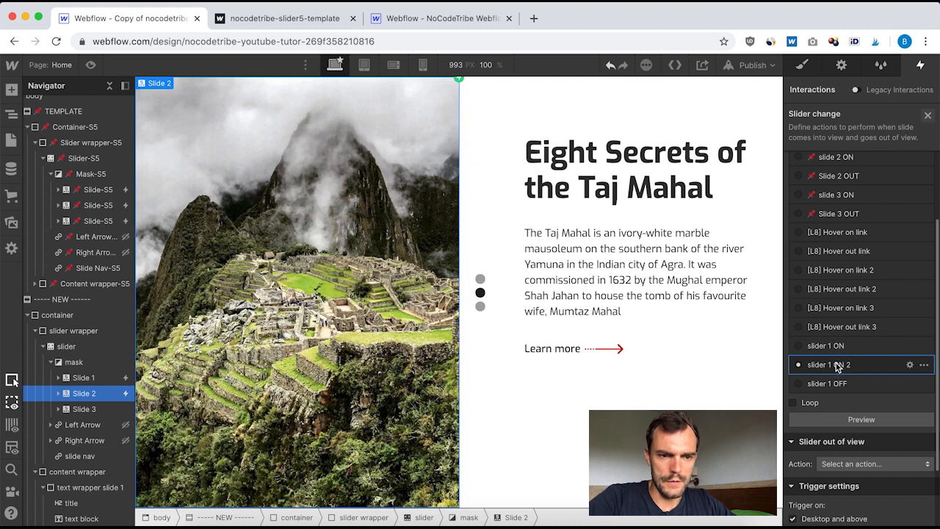
left_click(837, 367)
left_click(834, 88)
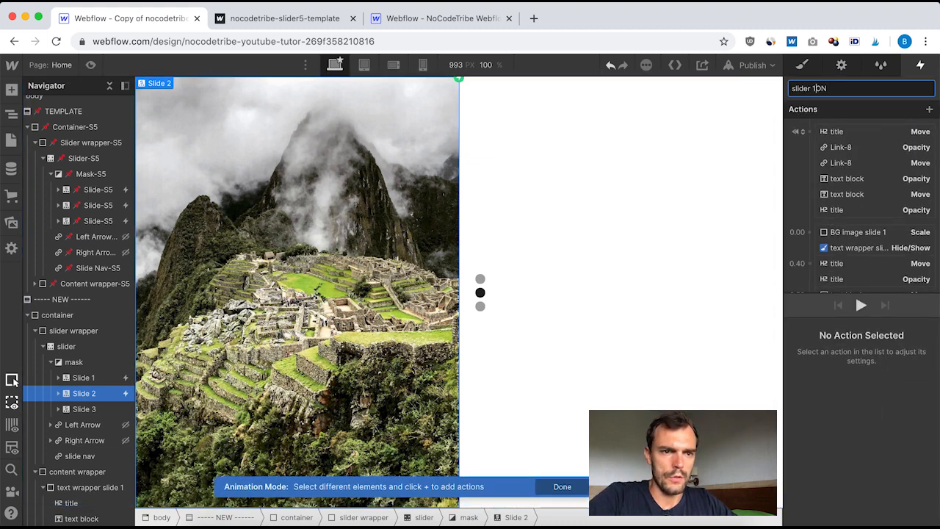
key("Return")
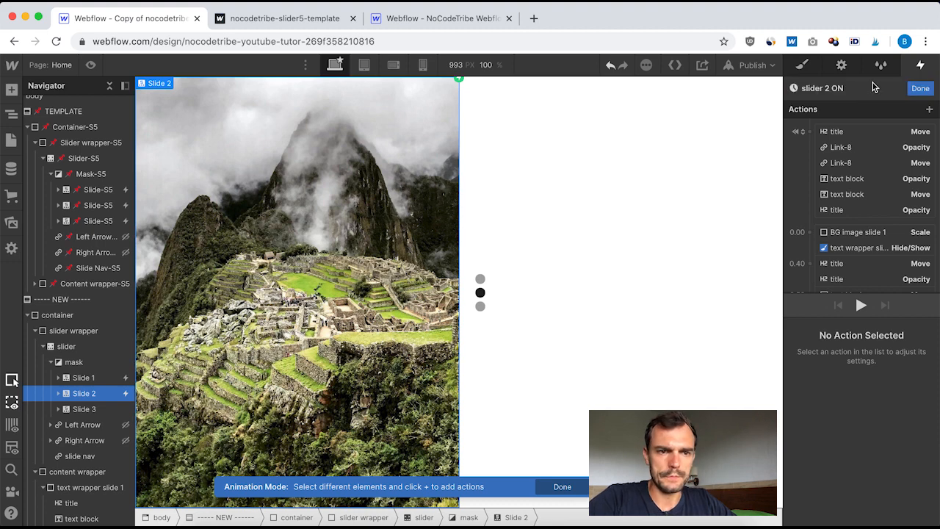
Review the slider 2 ON action list and expand text wrapper slide 2 in the element tree.
scroll(857, 238, "down", 3)
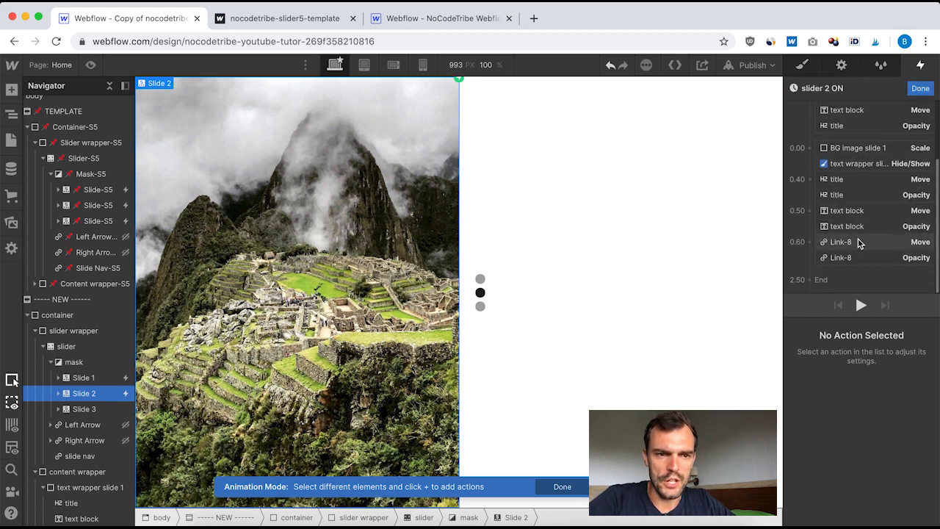
scroll(858, 240, "up", 4)
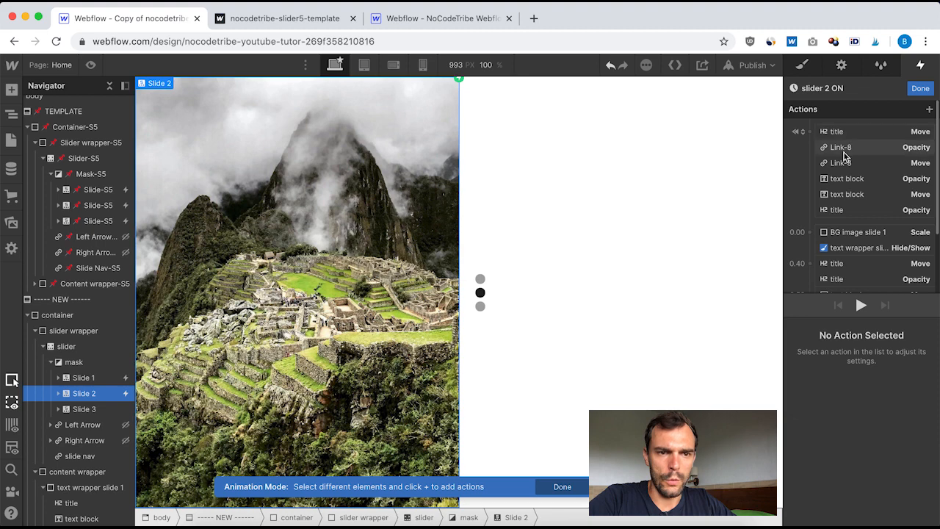
scroll(837, 194, "down", 2)
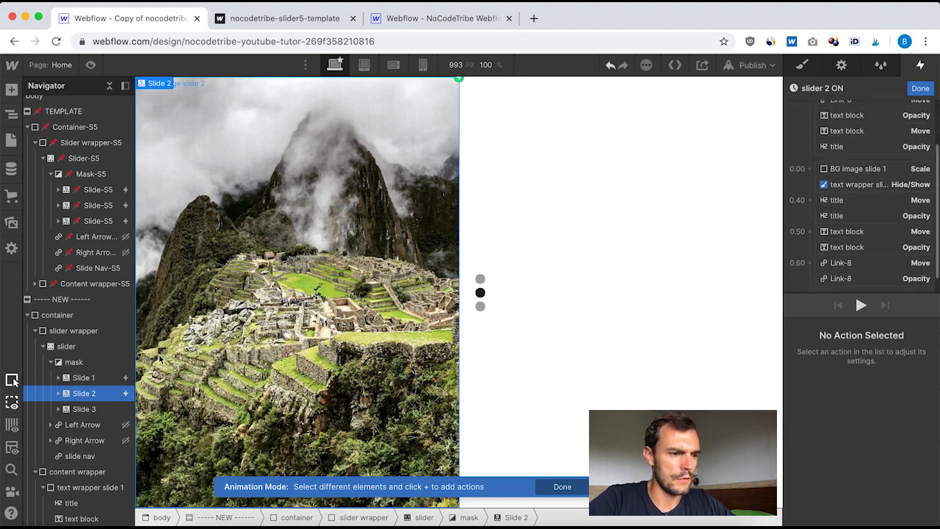
scroll(84, 426, "down", 2)
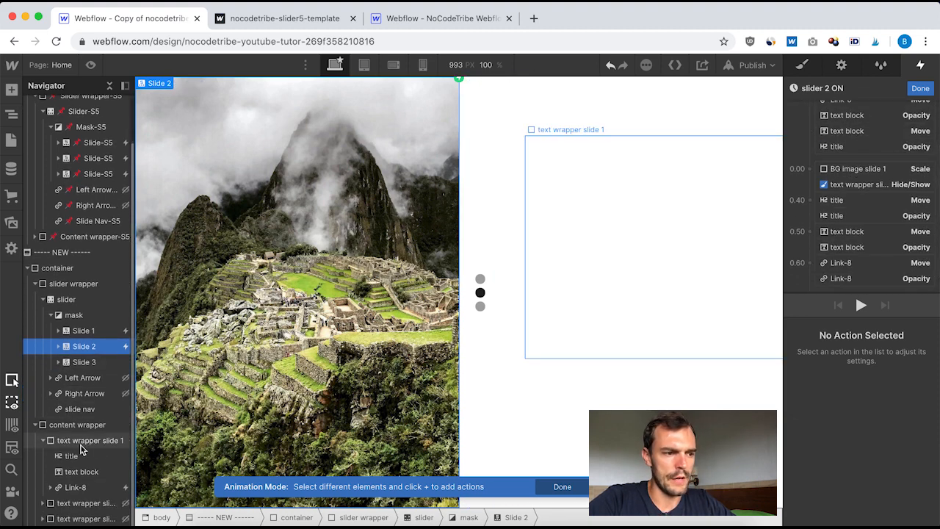
scroll(852, 147, "up", 2)
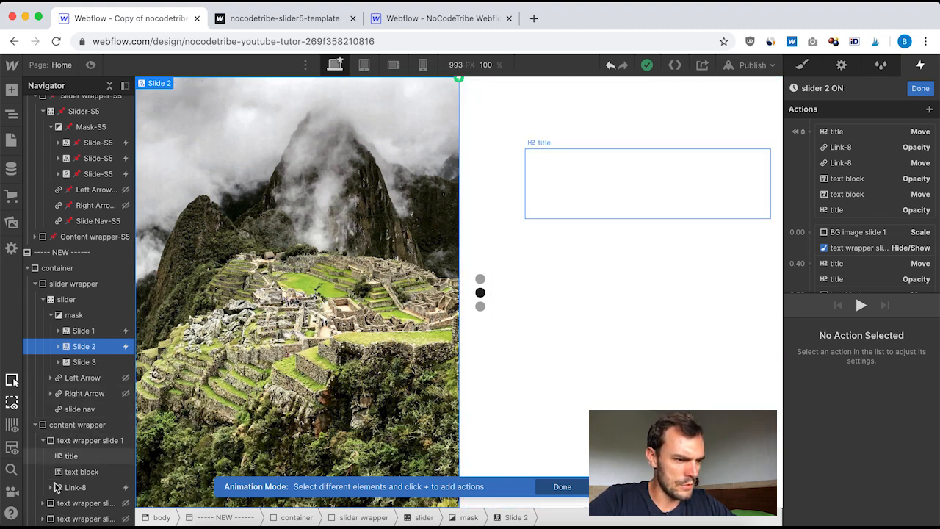
left_click(43, 503)
scroll(44, 499, "down", 2)
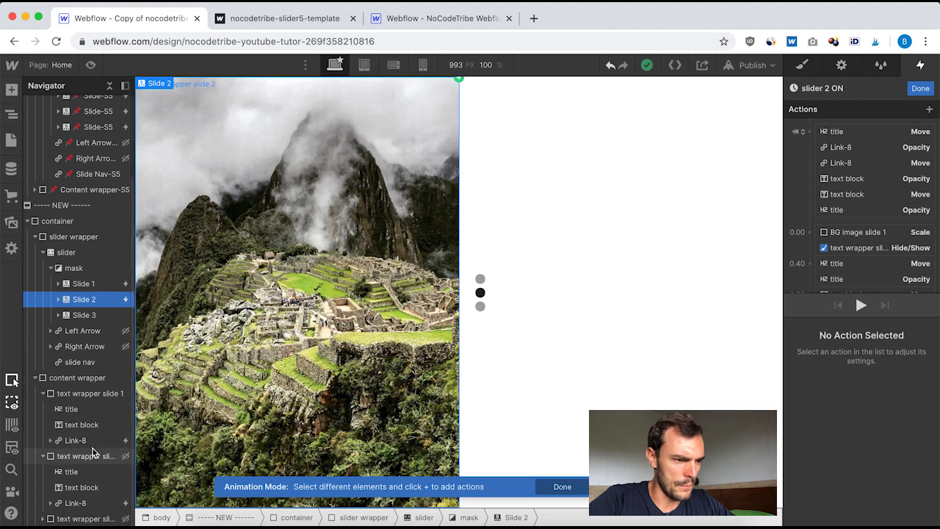
Retarget the initial-state title Move and Opacity actions to the title inside text wrapper slide 2.
left_click(837, 131)
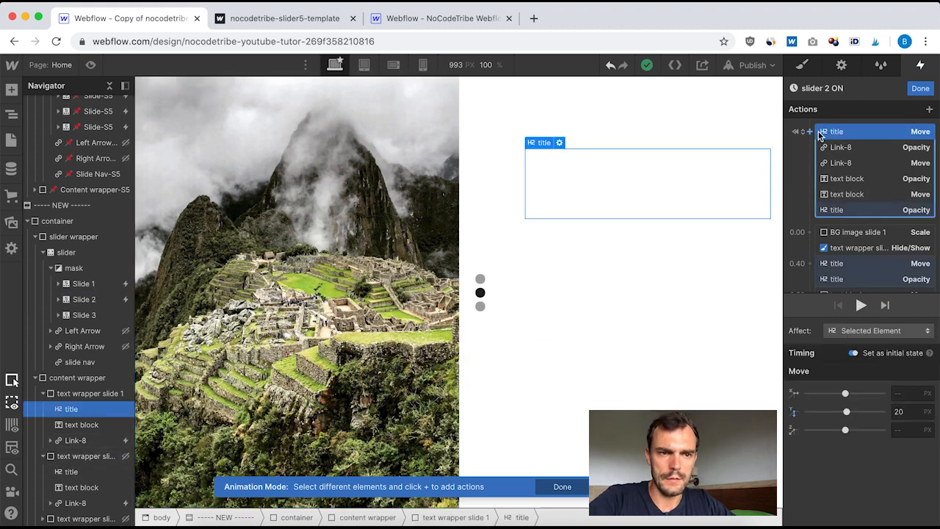
left_click(839, 211, "shift")
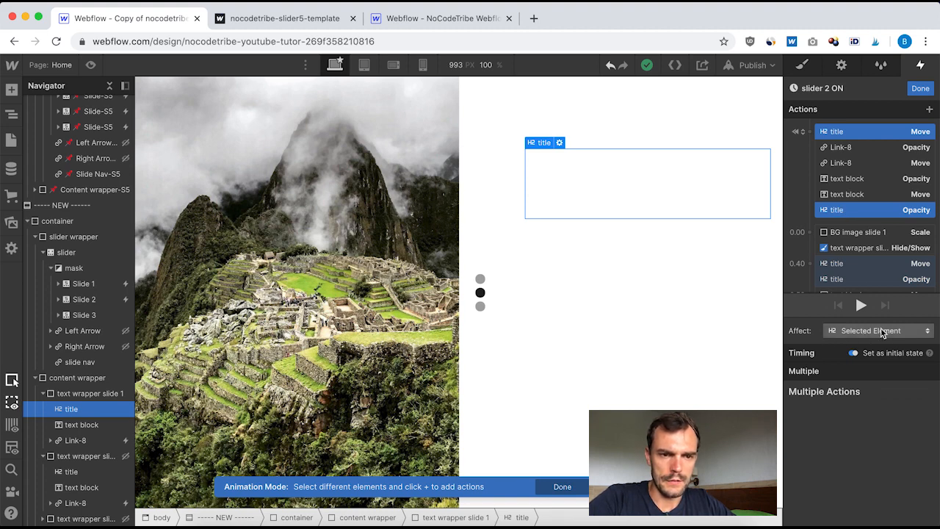
left_click_drag(851, 209, 853, 218)
right_click(853, 212)
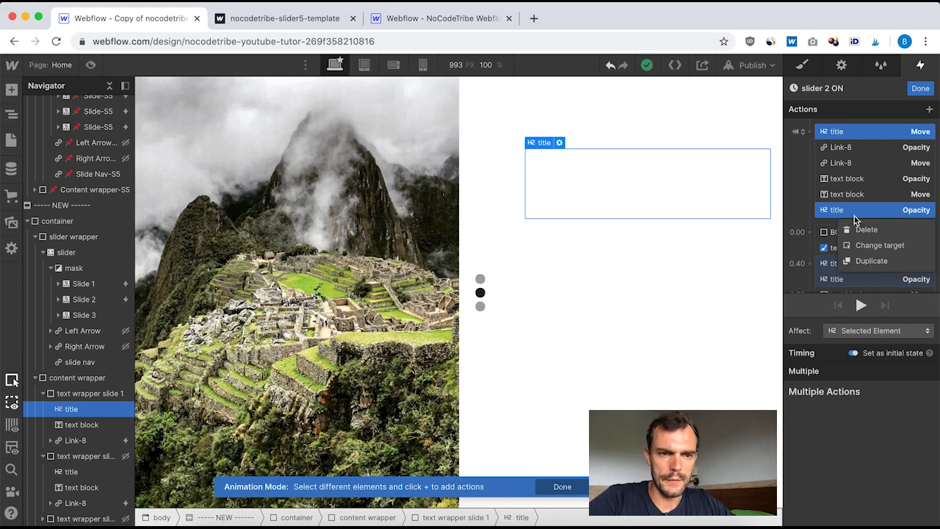
left_click(873, 245)
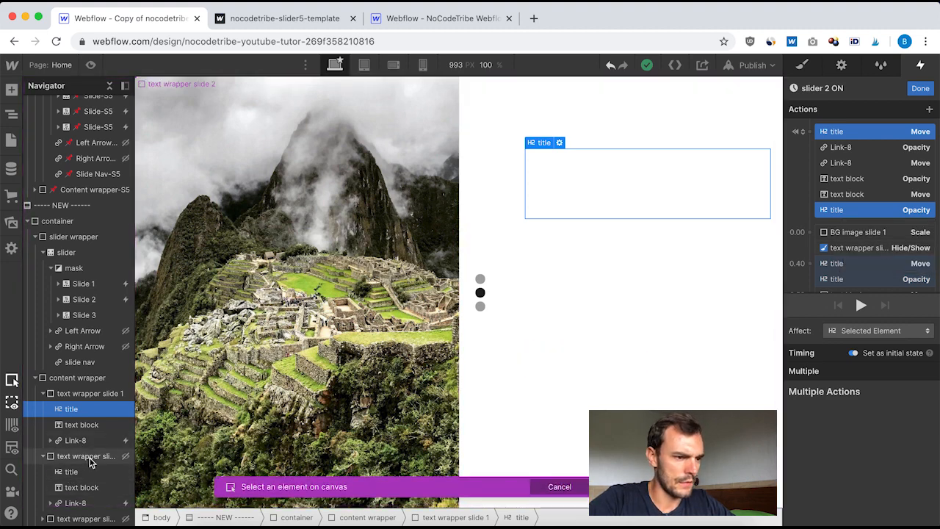
left_click(71, 472)
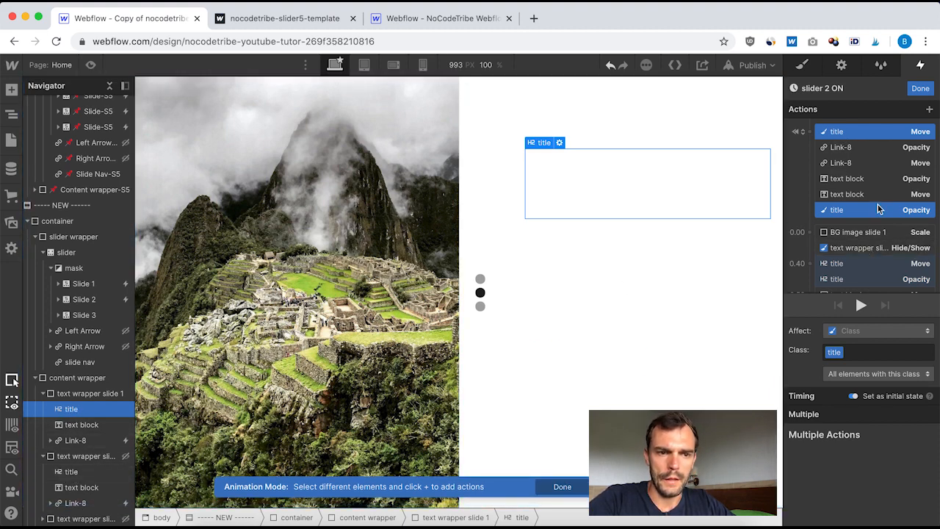
Change the target of the title Move and Opacity actions at 0.40 to text wrapper slide 2's title.
scroll(845, 209, "down", 1)
scroll(842, 211, "down", 1)
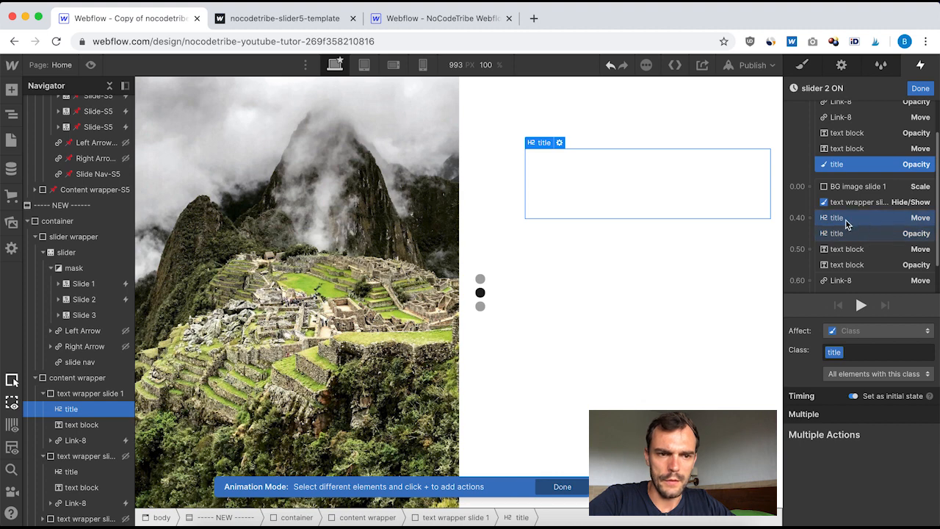
left_click(846, 221)
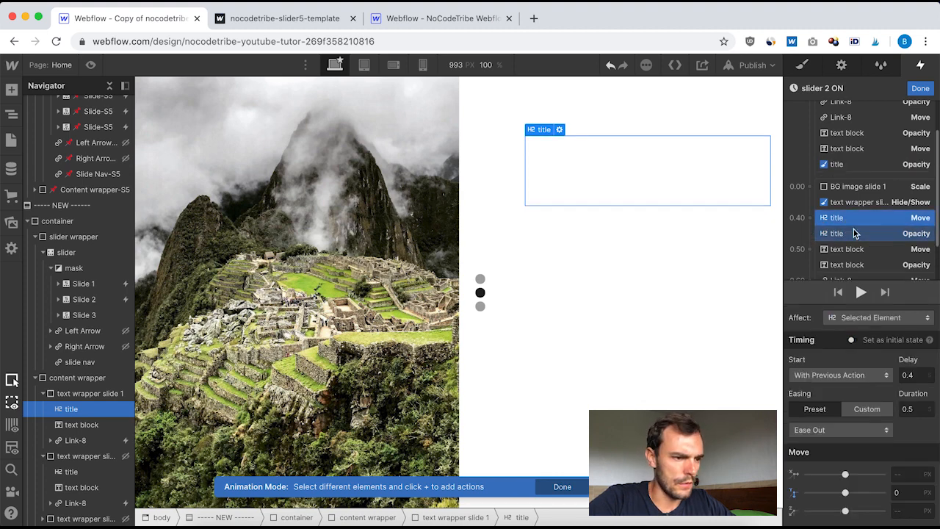
left_click(841, 235, "shift")
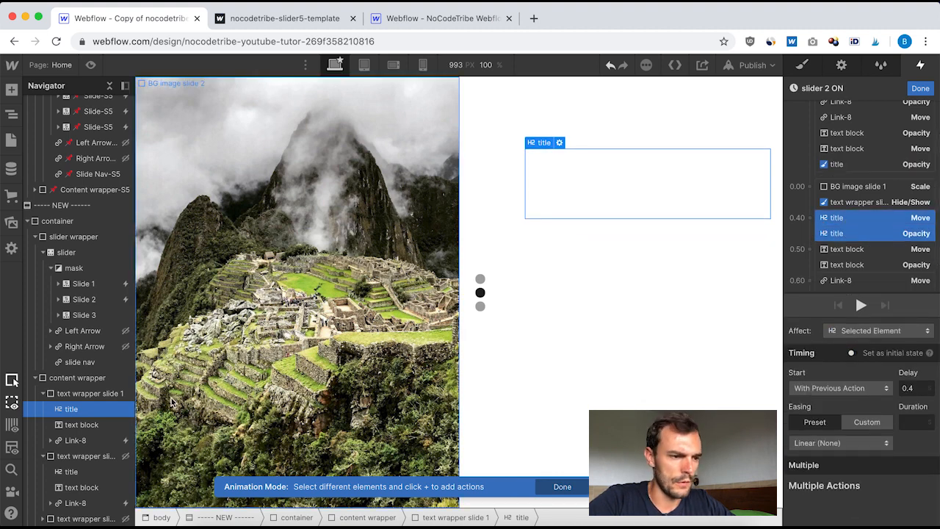
right_click(850, 230)
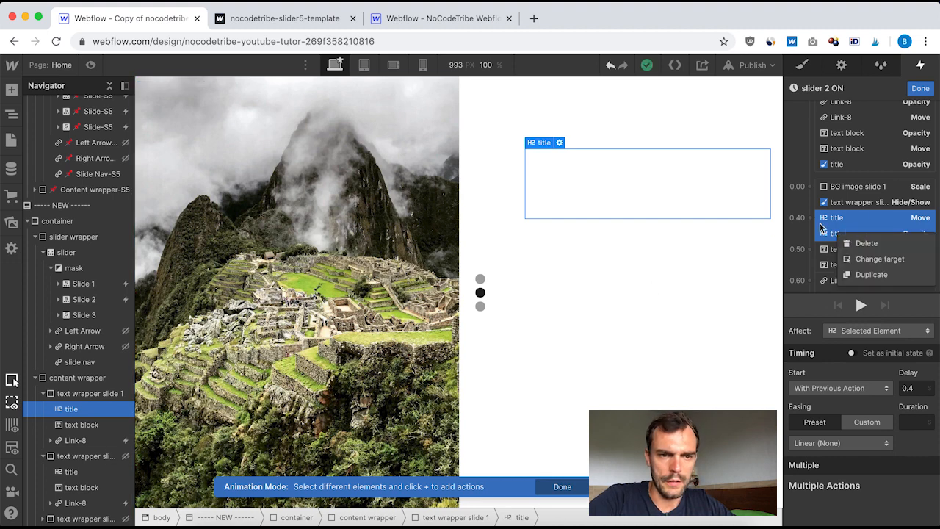
left_click(881, 259)
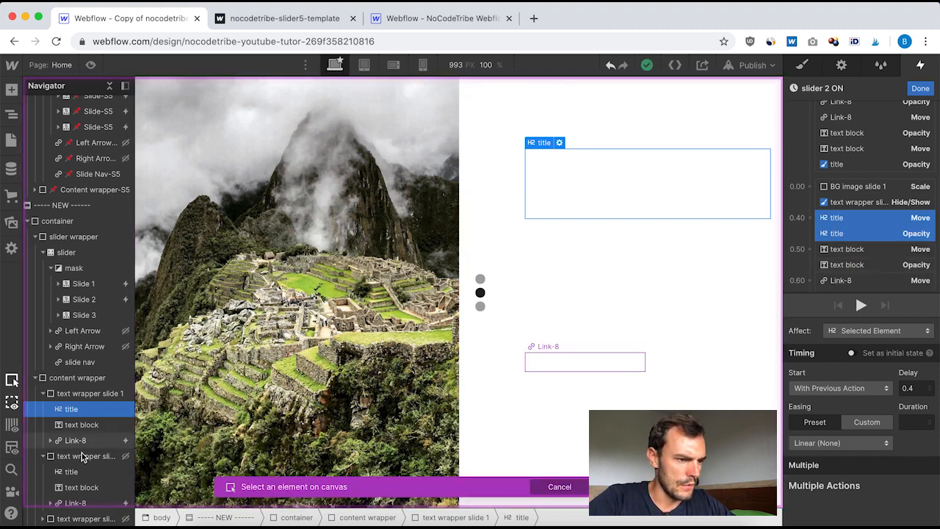
left_click(71, 473)
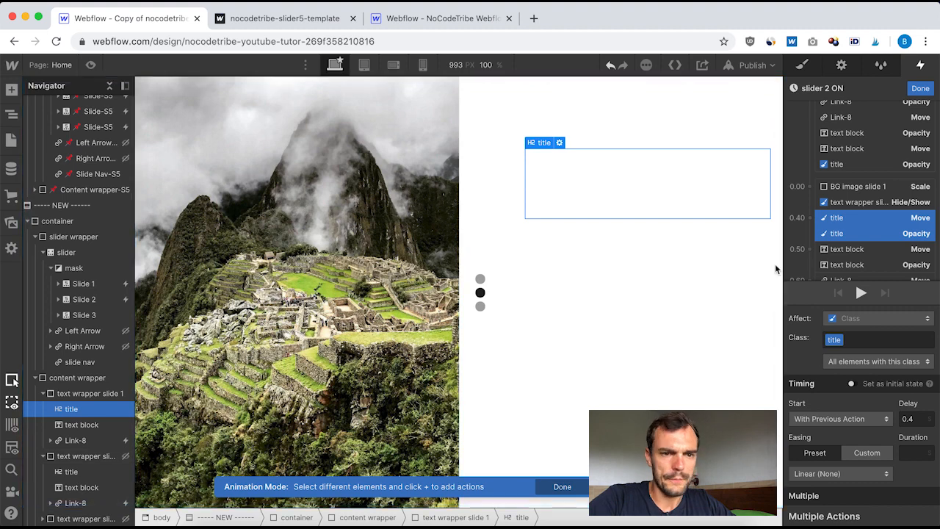
Retarget all four Link-8 Opacity and Move actions, initial and at 0.60, to the Link-8 in text wrapper slide 2.
left_click(866, 188)
scroll(866, 186, "up", 2)
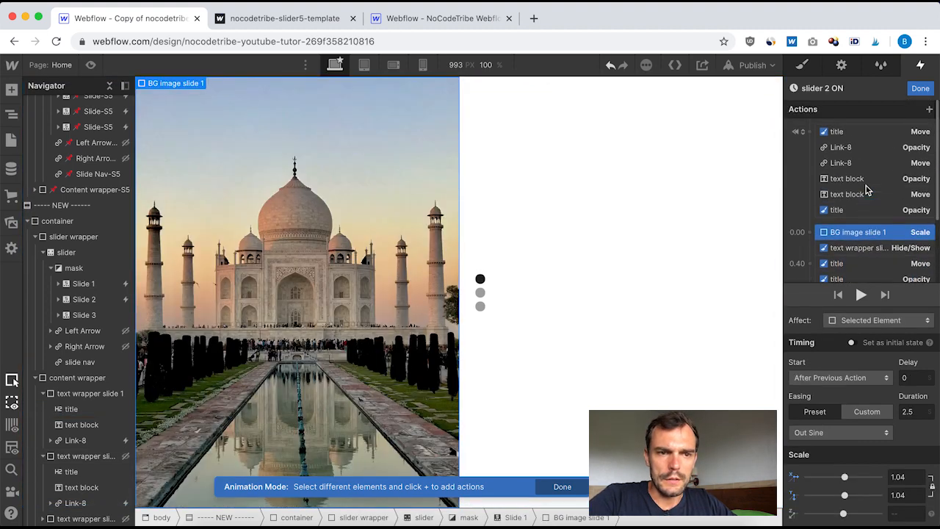
left_click(845, 149)
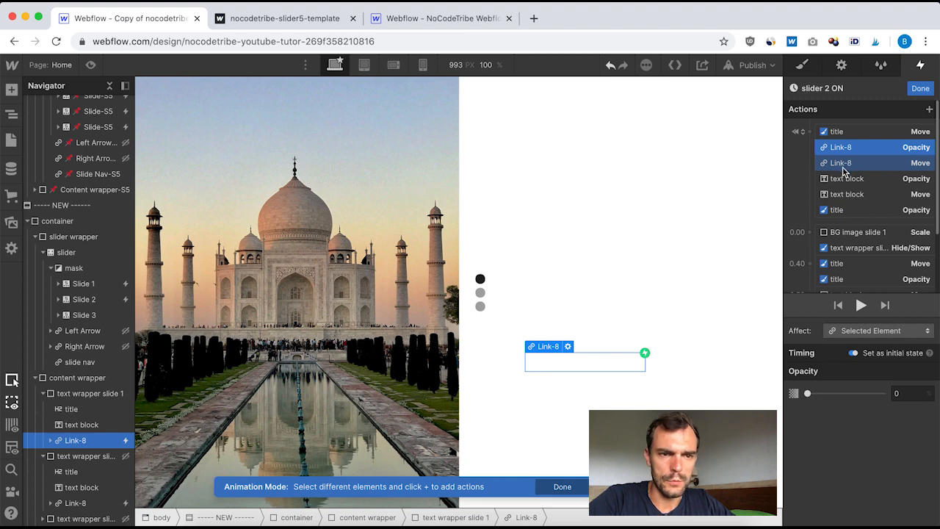
left_click(843, 163, "shift")
left_click_drag(841, 171, 842, 264)
left_click(842, 262, "shift")
scroll(855, 225, "up", 2)
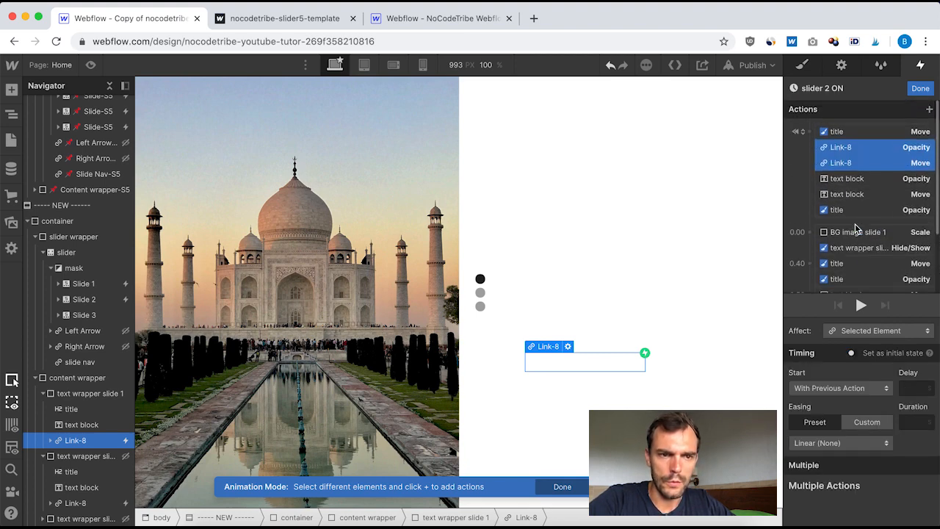
scroll(855, 225, "down", 2)
right_click(852, 255)
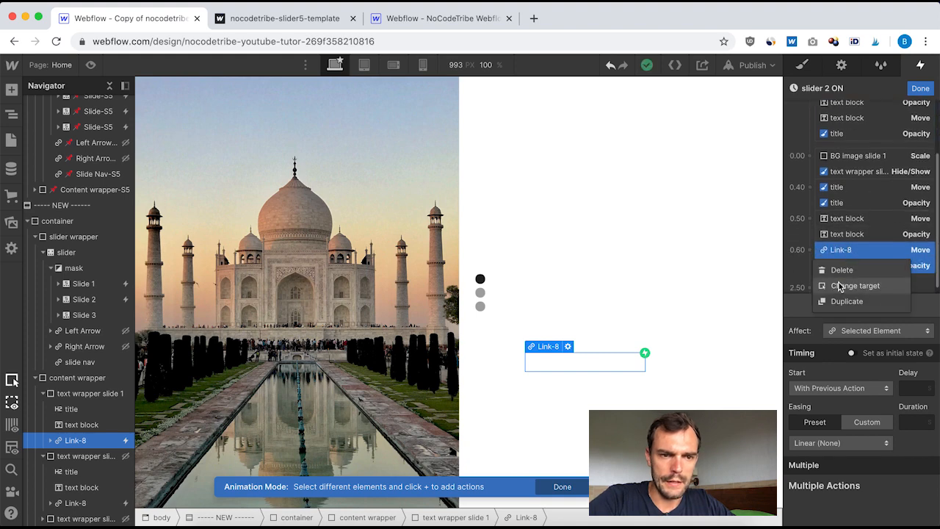
left_click(848, 285)
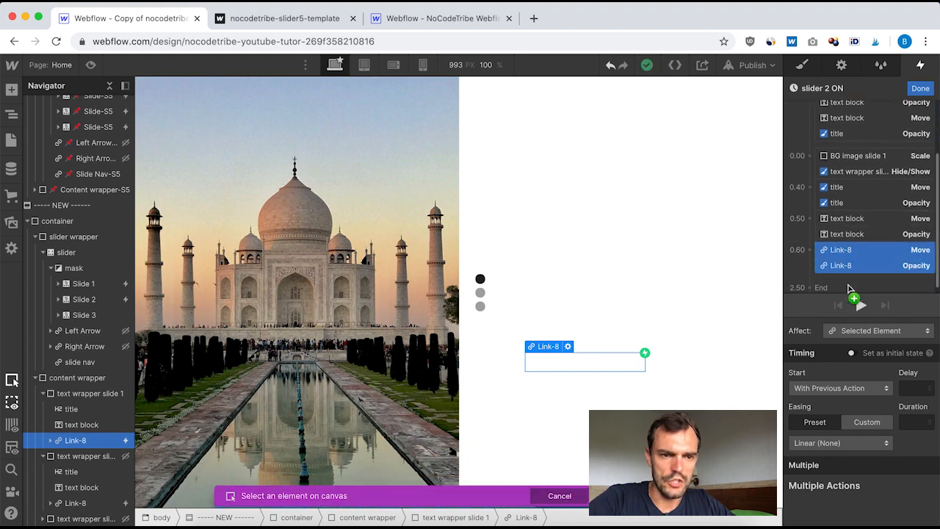
left_click(74, 503)
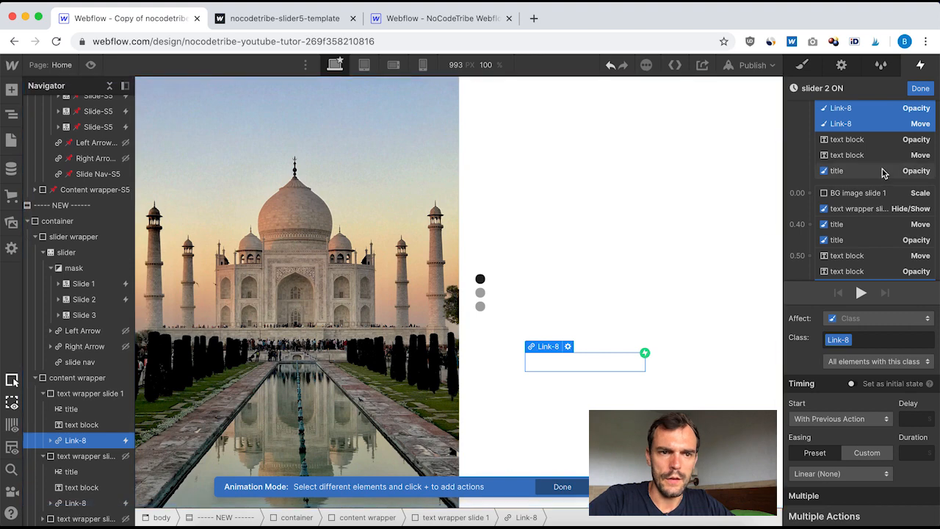
Retarget all four text block Opacity and Move actions, initial and at 0.50, to the text block in text wrapper slide 2.
scroll(858, 177, "up", 2)
left_click(861, 180)
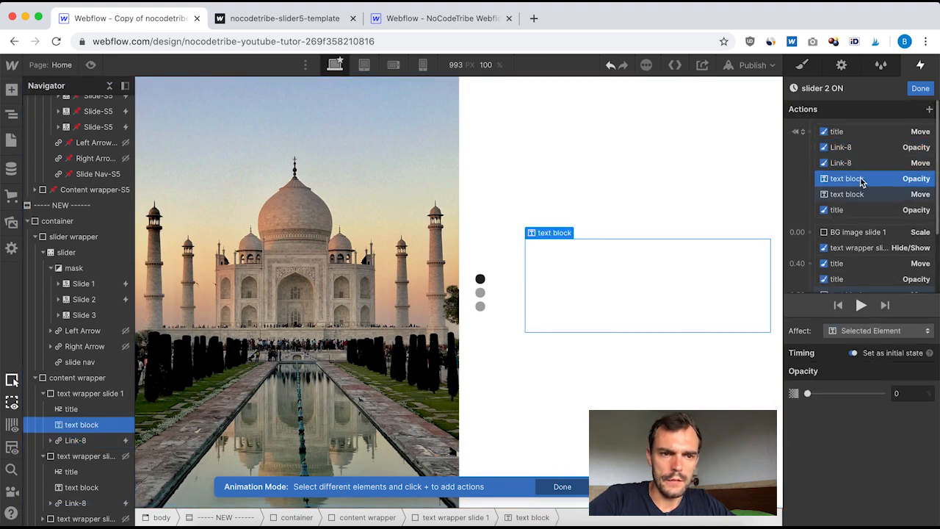
left_click(852, 195, "shift")
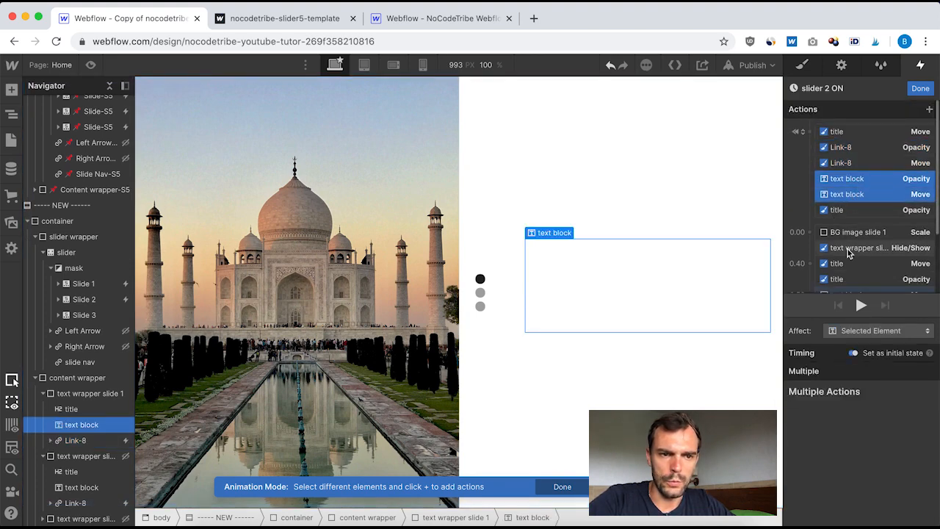
scroll(849, 249, "down", 2)
left_click(848, 234, "shift")
left_click(846, 250, "shift")
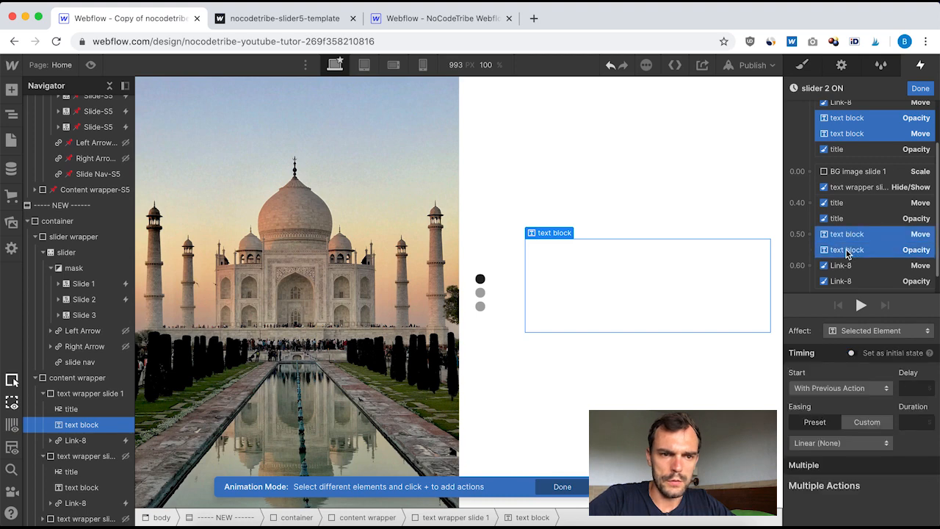
right_click(849, 245)
left_click(870, 279)
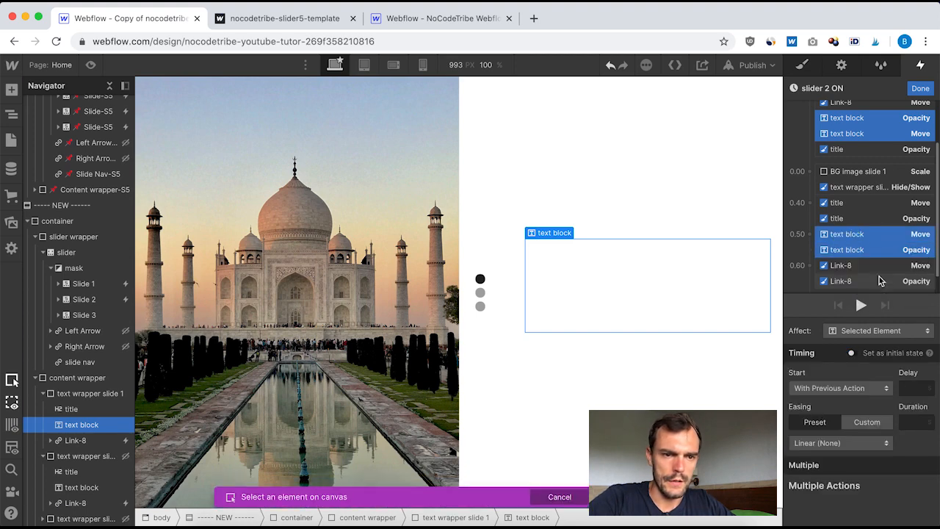
left_click(78, 488)
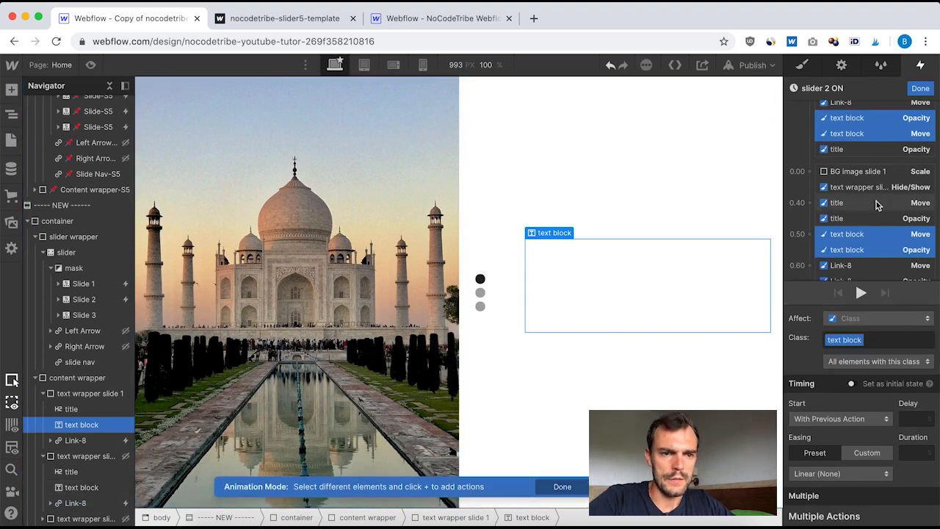
Set the title, Link-8 and text block actions to affect Selected Element instead of Class.
scroll(876, 205, "up", 2)
left_click(867, 131)
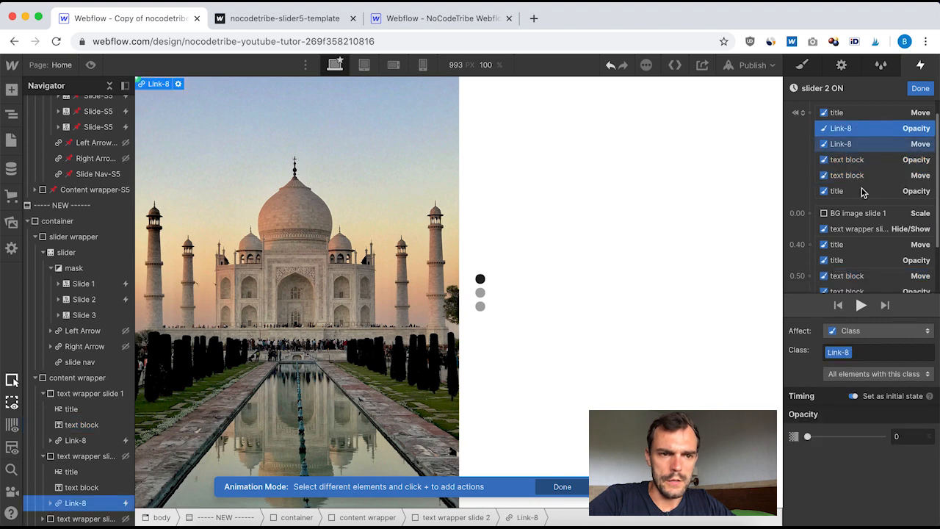
left_click(839, 116)
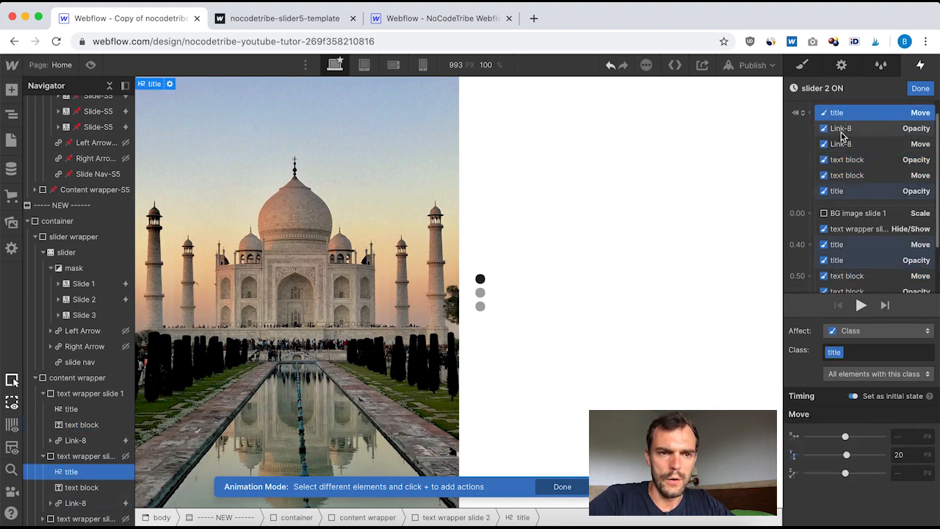
scroll(843, 195, "down", 1)
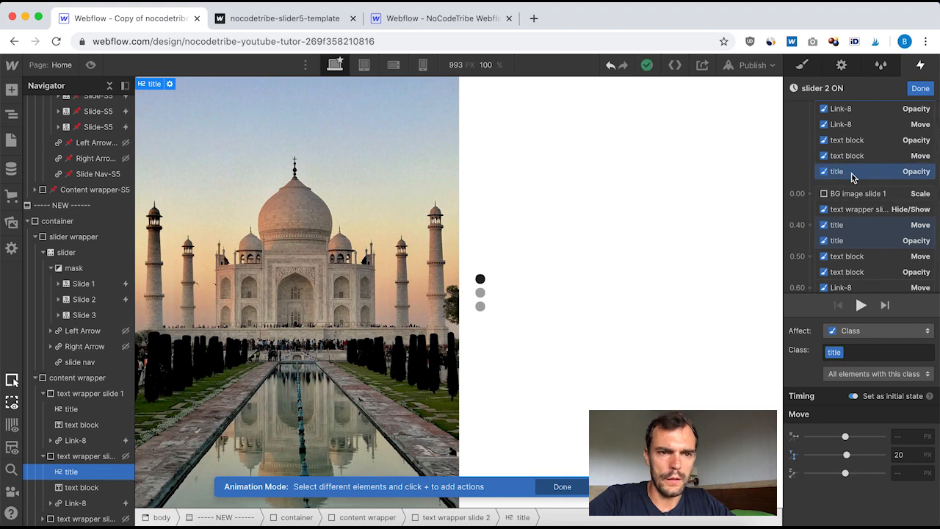
left_click(852, 173, "shift")
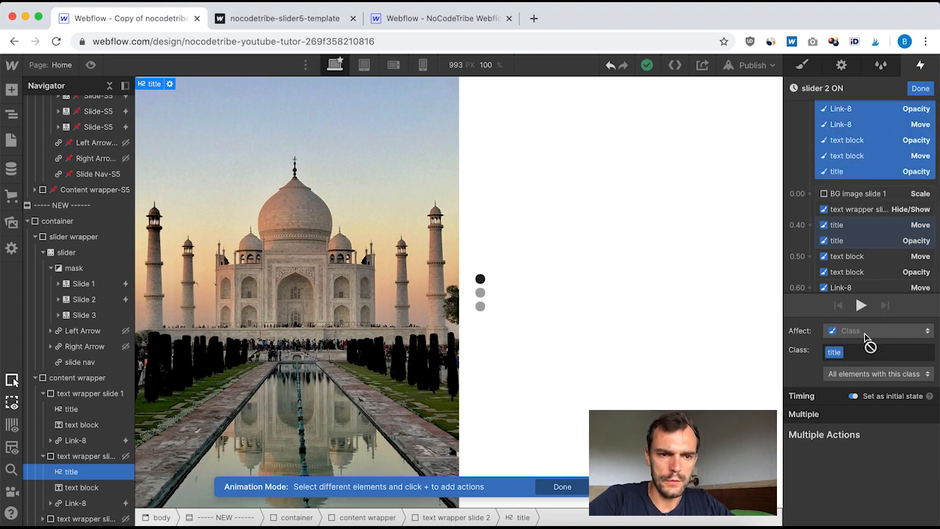
left_click(867, 332)
left_click(866, 300)
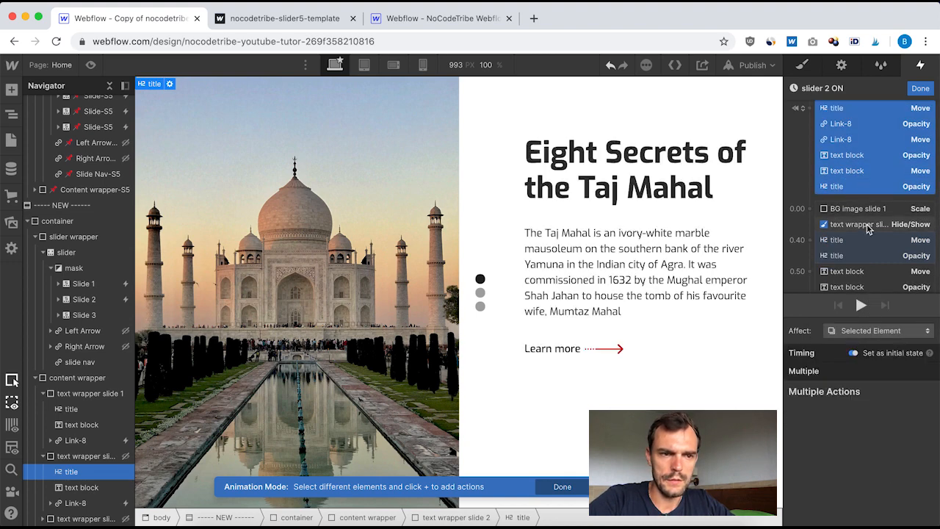
Retarget the BG image slide 1 Scale action to BG image slide 2 inside Slide 2.
scroll(862, 257, "down", 1)
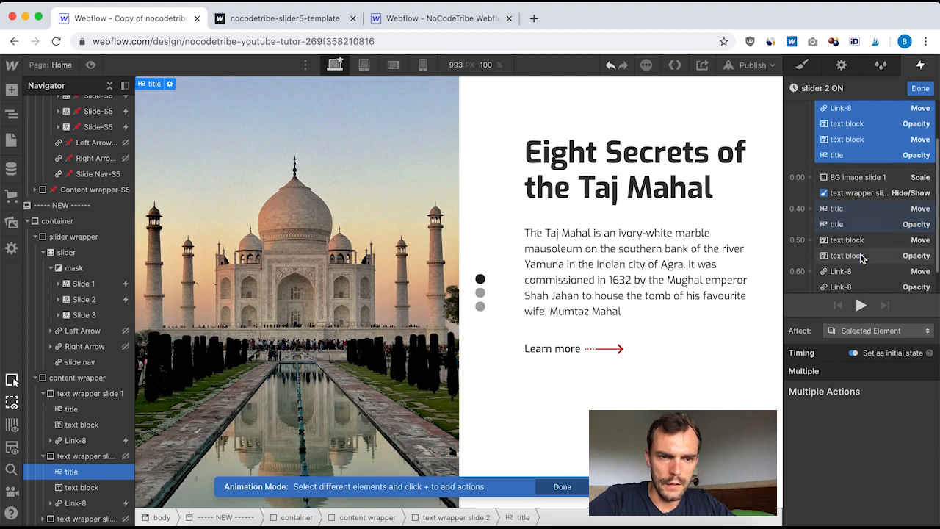
left_click(842, 182)
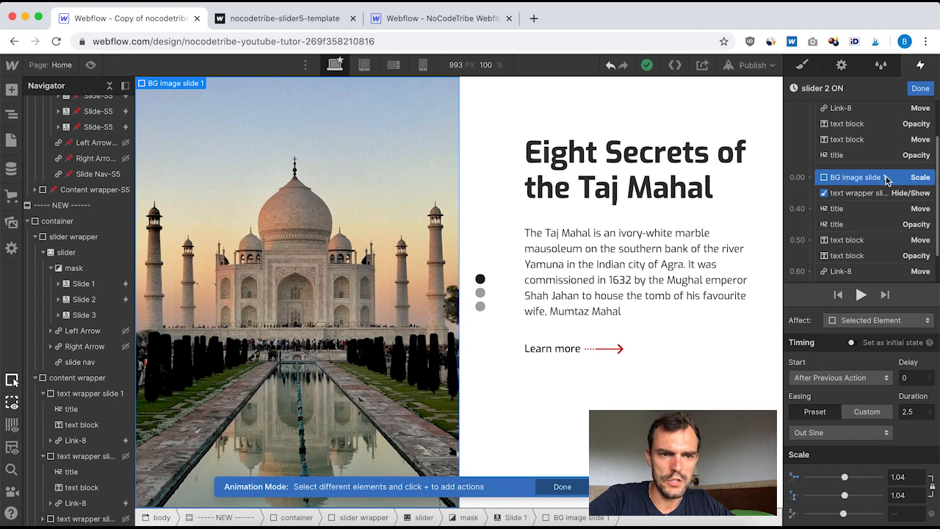
right_click(853, 183)
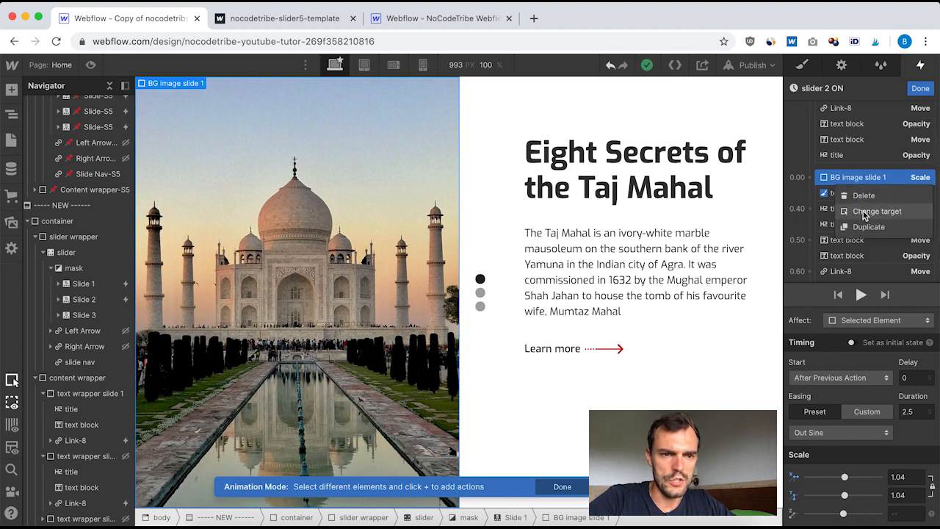
left_click(867, 215)
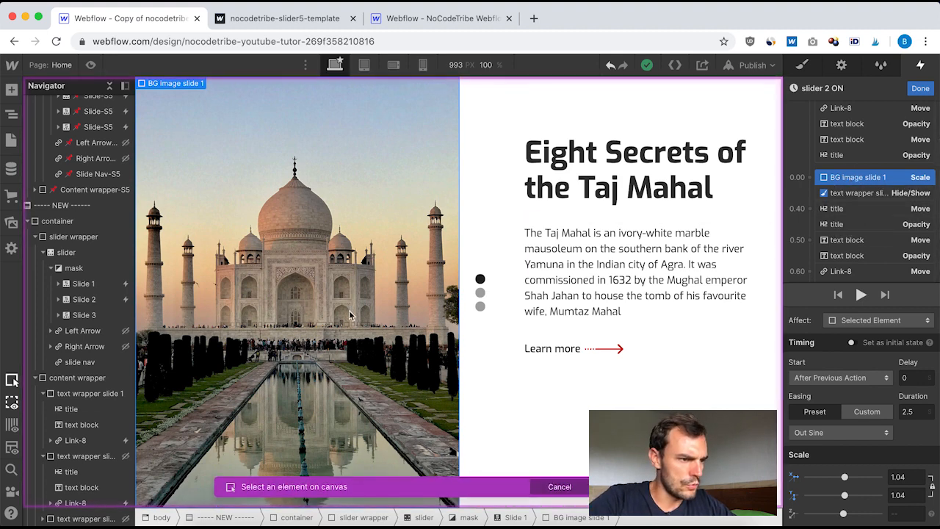
left_click(58, 299)
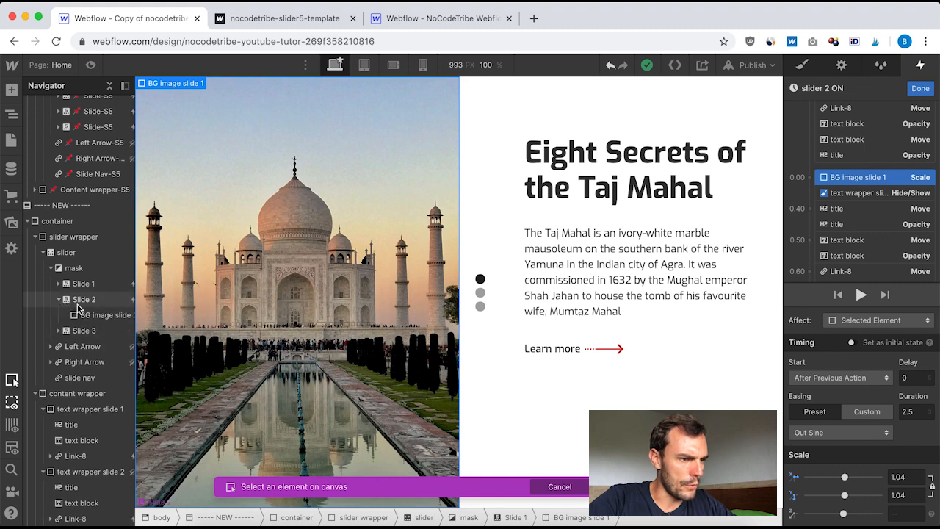
left_click(92, 316)
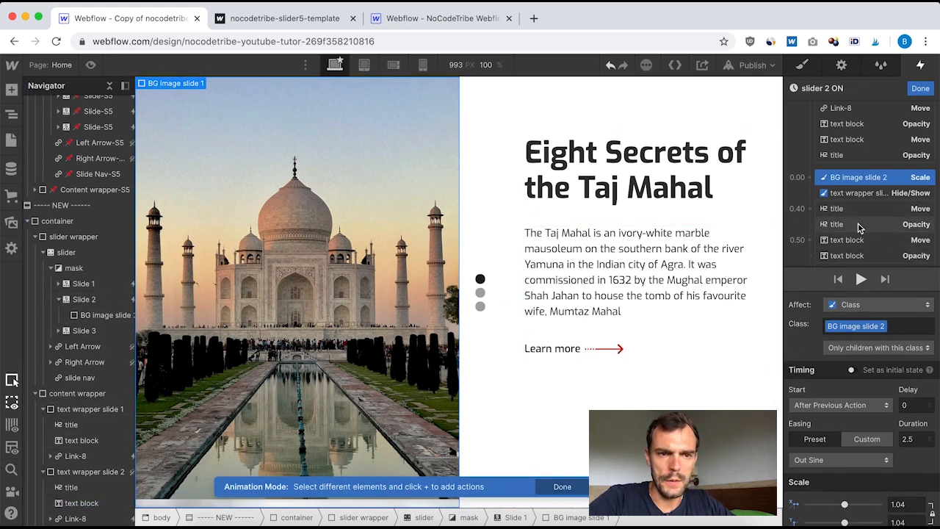
Retarget the text wrapper slide 1 Hide/Show action in slider 2 ON to text wrapper slide 2 and finish editing the animation.
left_click(853, 197)
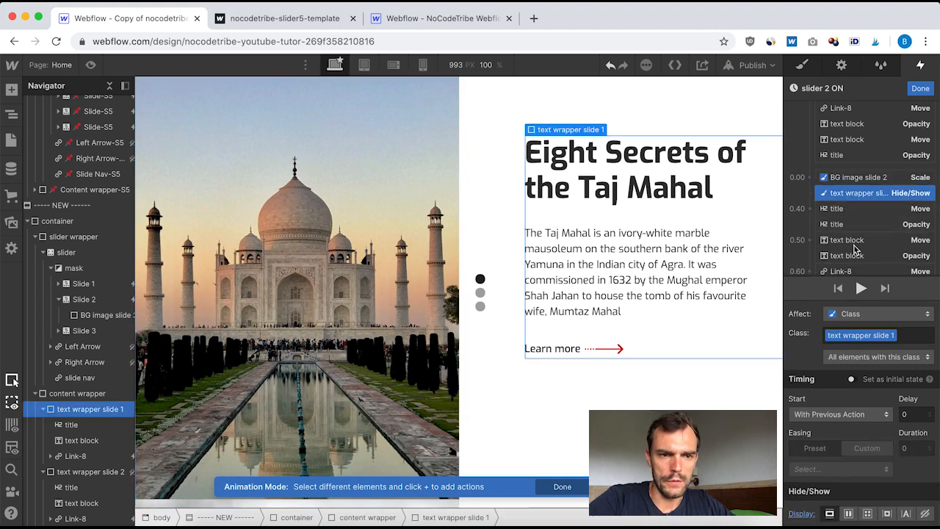
right_click(846, 195)
left_click(864, 229)
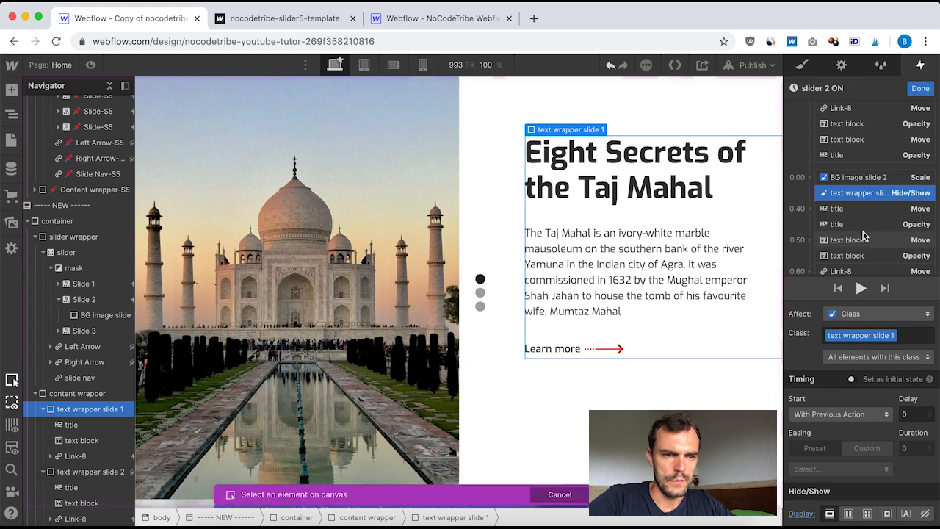
left_click(81, 473)
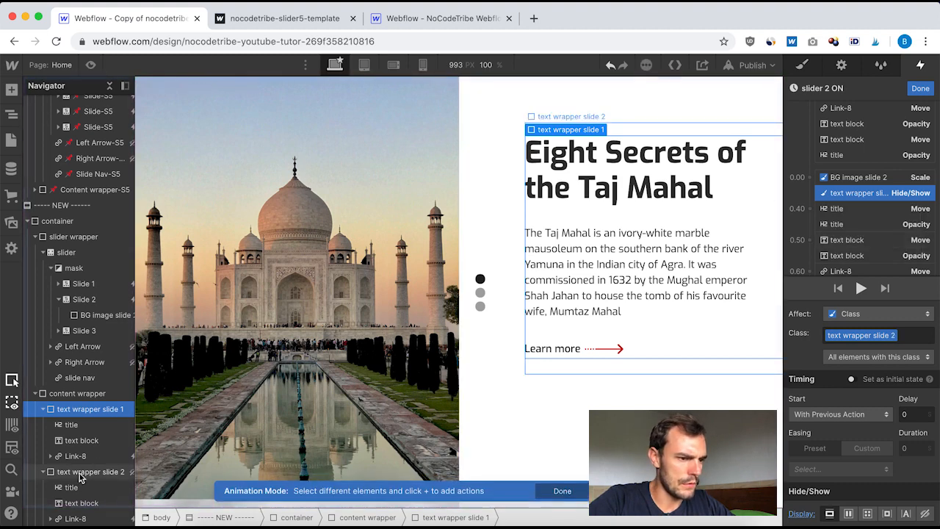
left_click(562, 487)
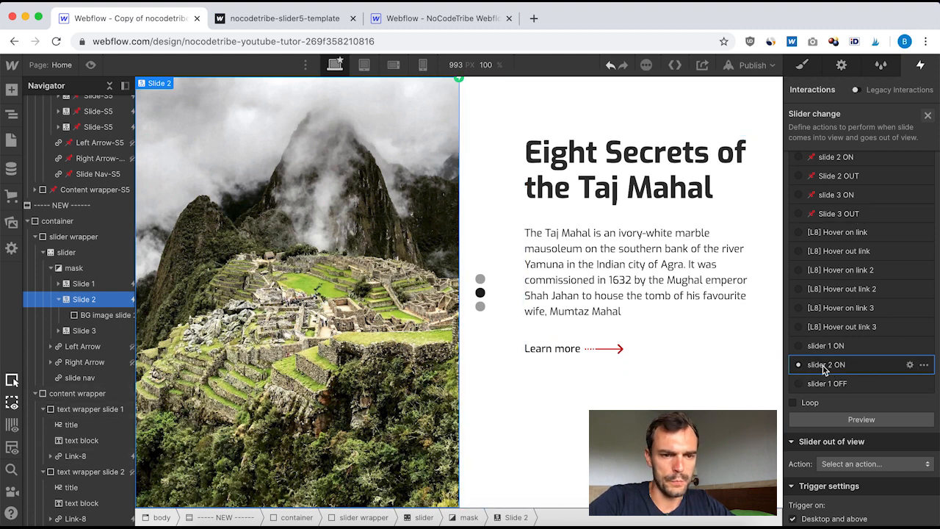
Reopen the slider 2 ON animation and look at the reference slider on the nocodetribe-slider5-template site.
left_click(847, 365)
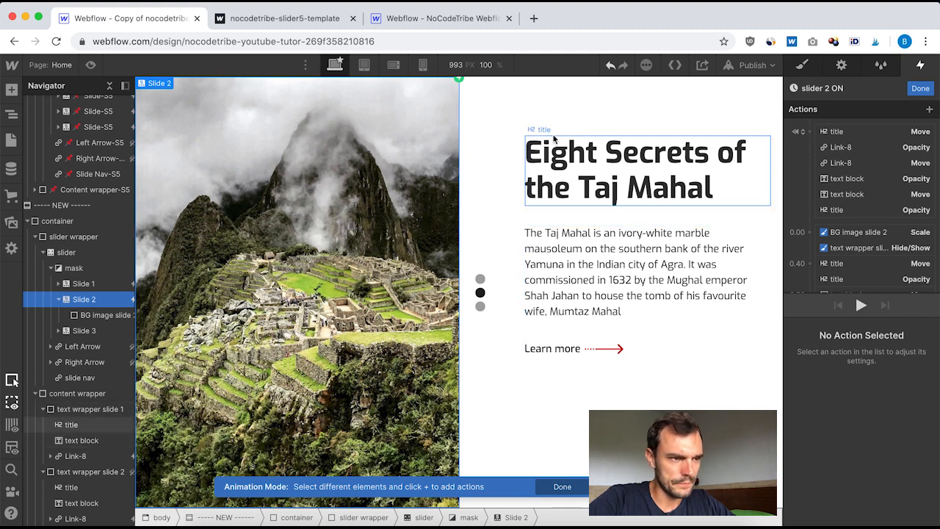
left_click(273, 22)
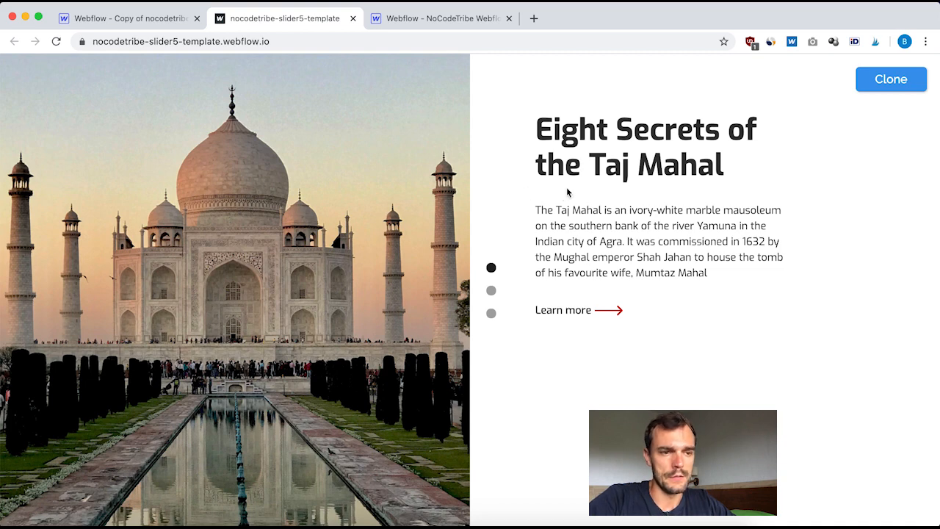
left_click(142, 21)
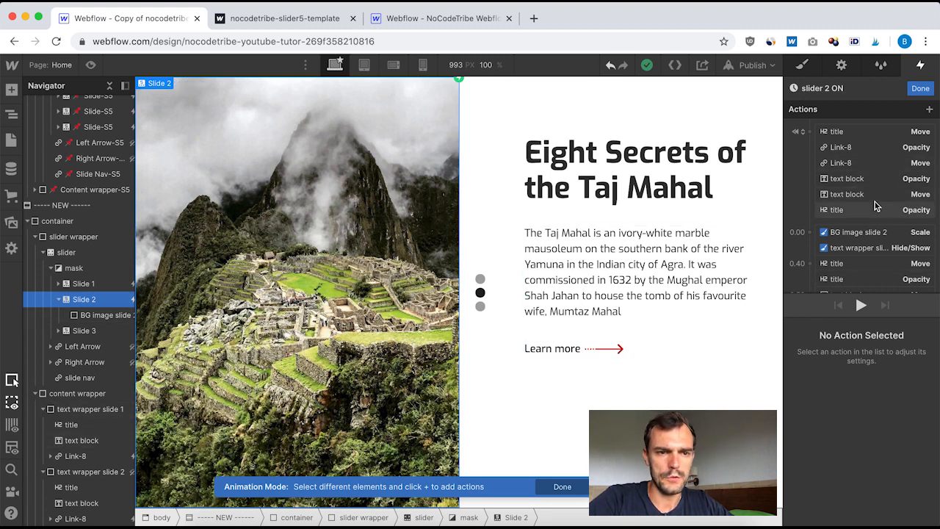
Add a Hide/Show action for text wrapper slide 2 to slider 2 ON's initial state, with display set to none.
scroll(874, 206, "down", 1)
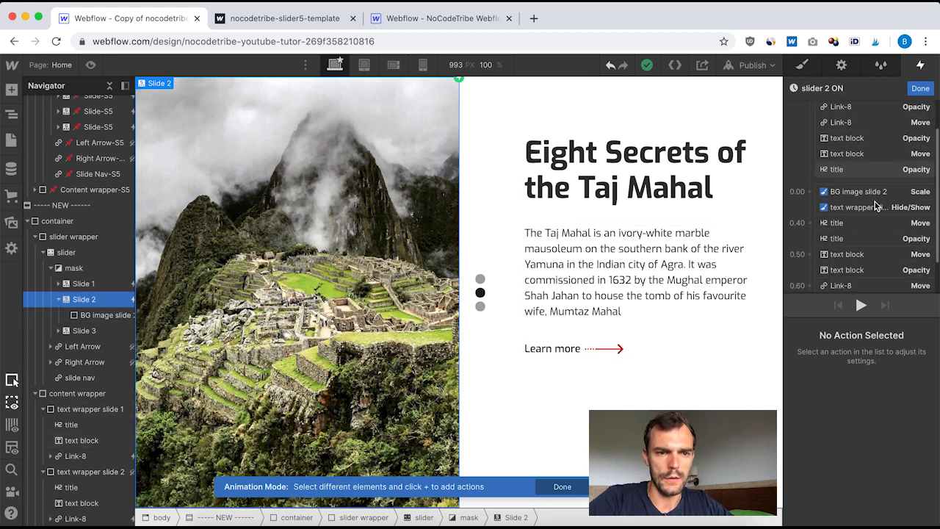
left_click(74, 474)
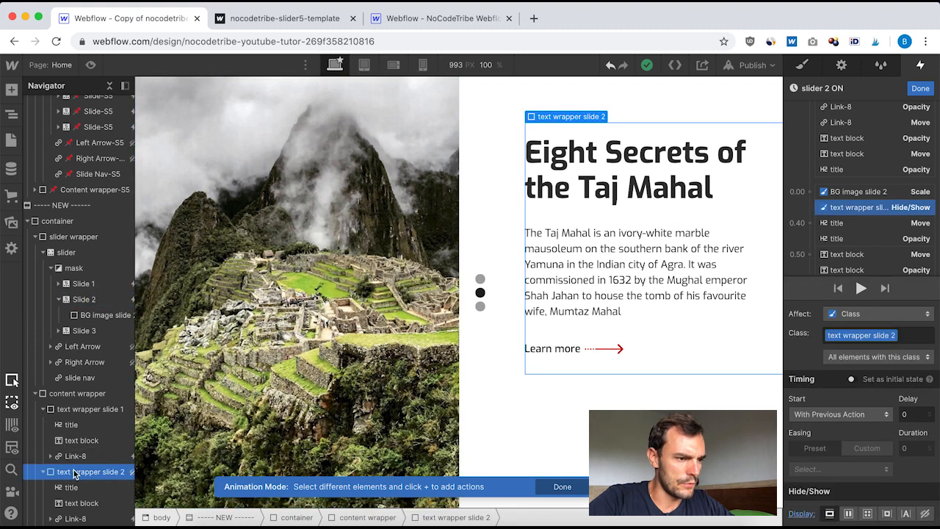
scroll(881, 187, "up", 1)
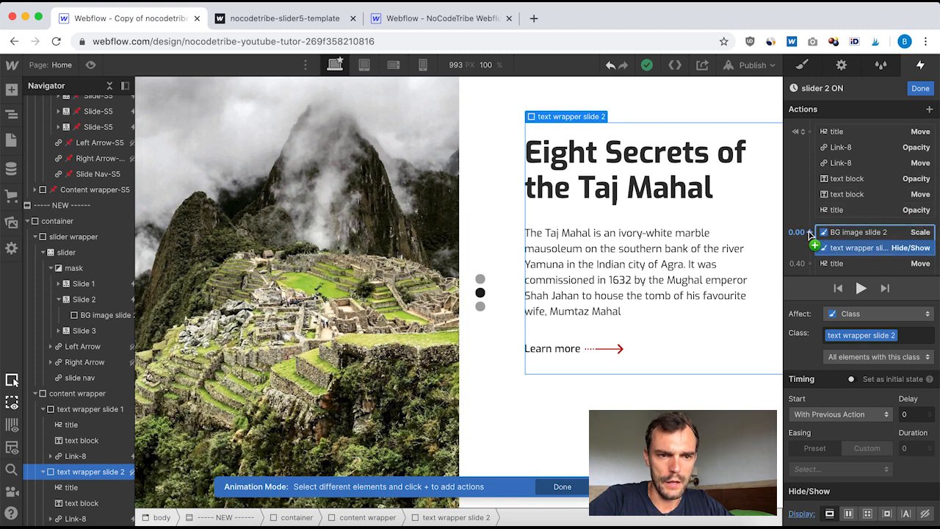
scroll(845, 243, "down", 1)
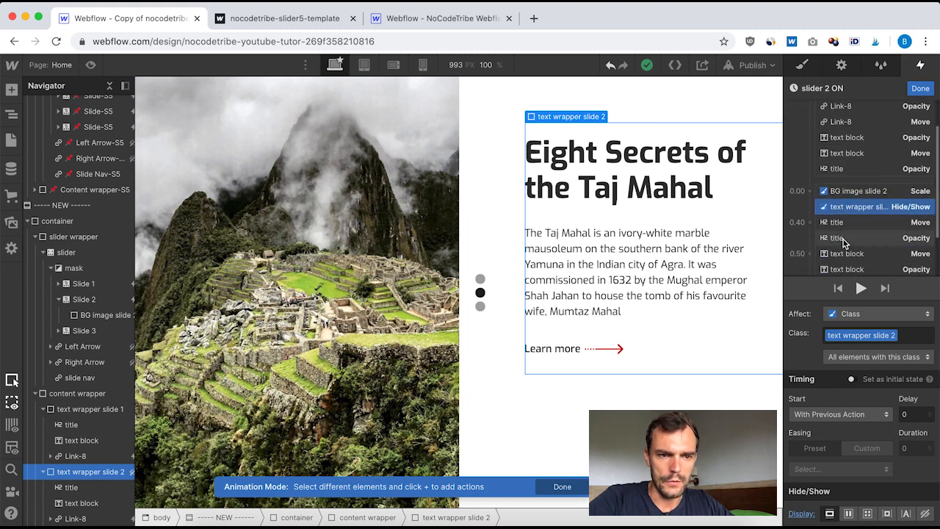
scroll(843, 242, "down", 1)
scroll(822, 183, "up", 2)
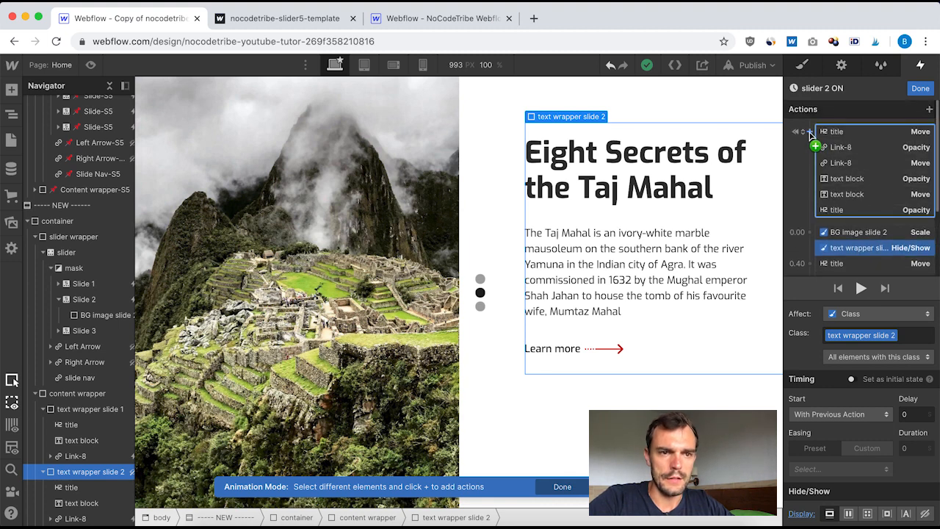
left_click(810, 133)
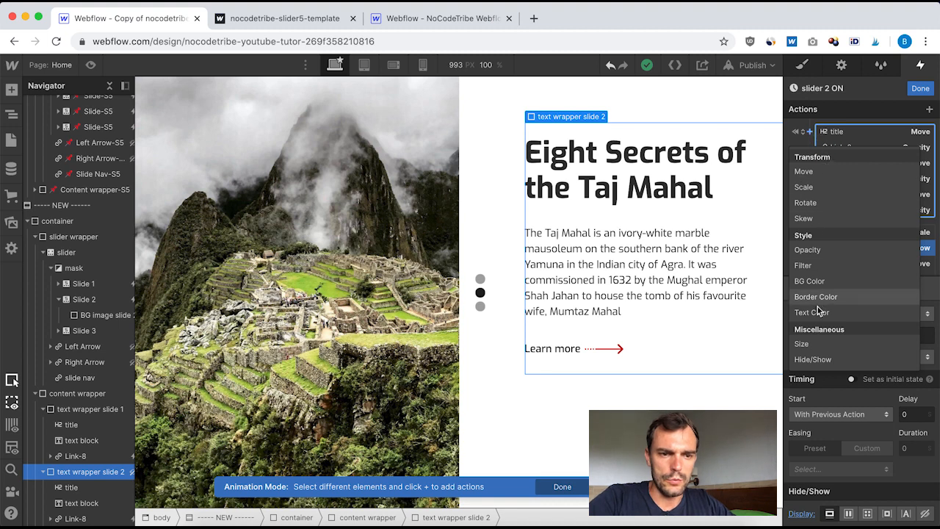
left_click(821, 360)
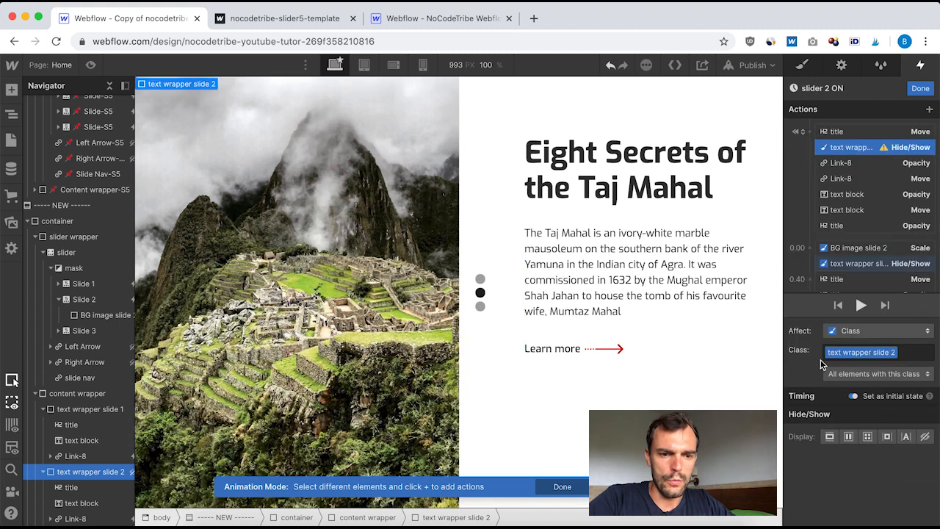
left_click(925, 437)
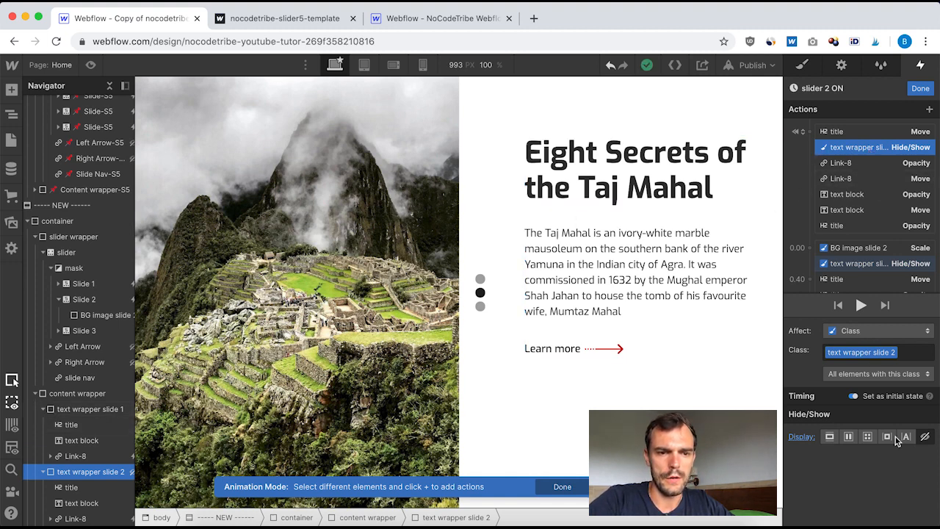
left_click(922, 90)
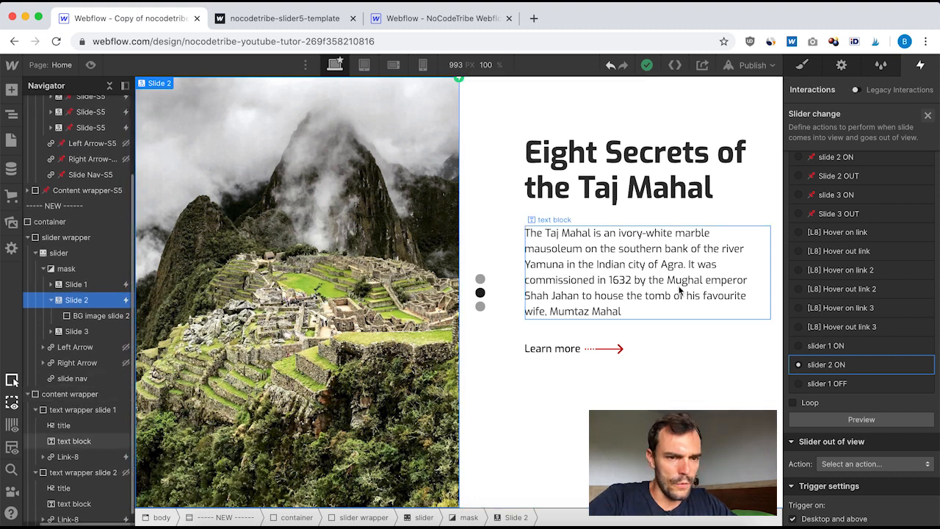
Set Slide 2's Slider out of view action to Start an animation.
scroll(848, 325, "down", 2)
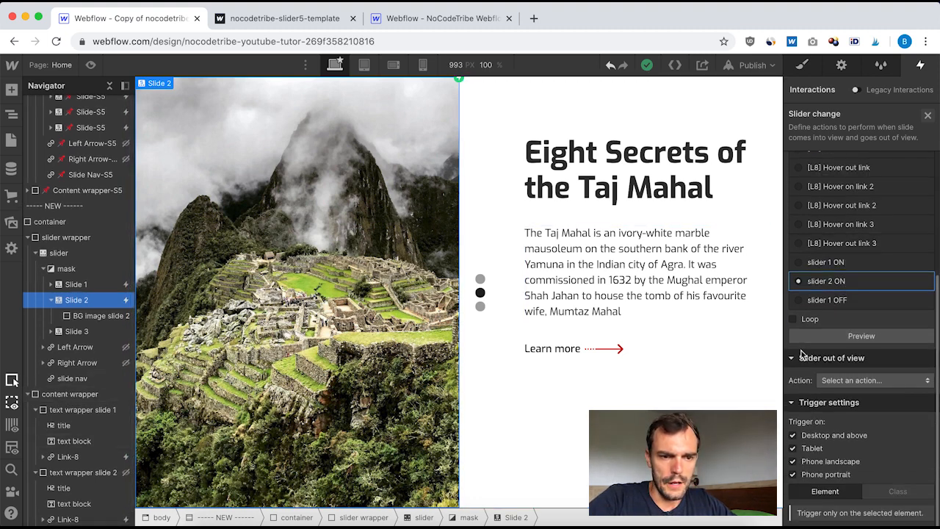
left_click(910, 380)
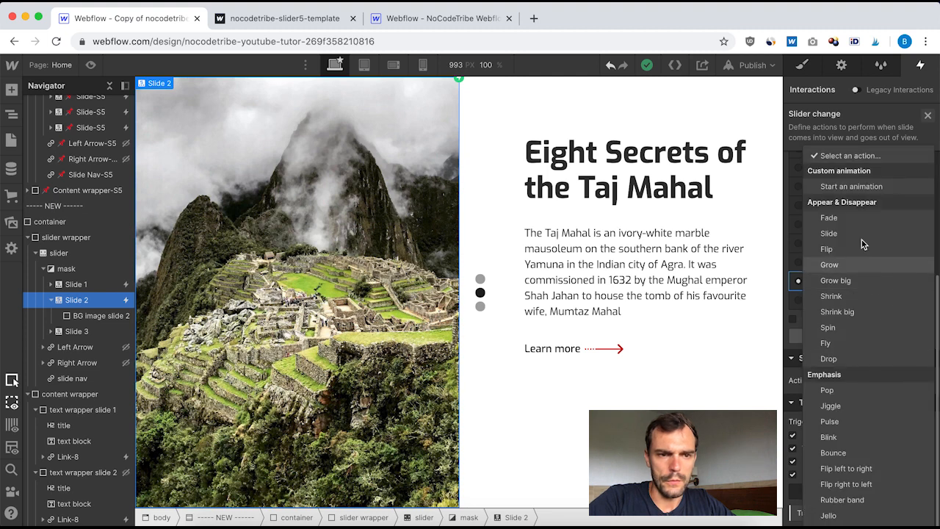
left_click(870, 188)
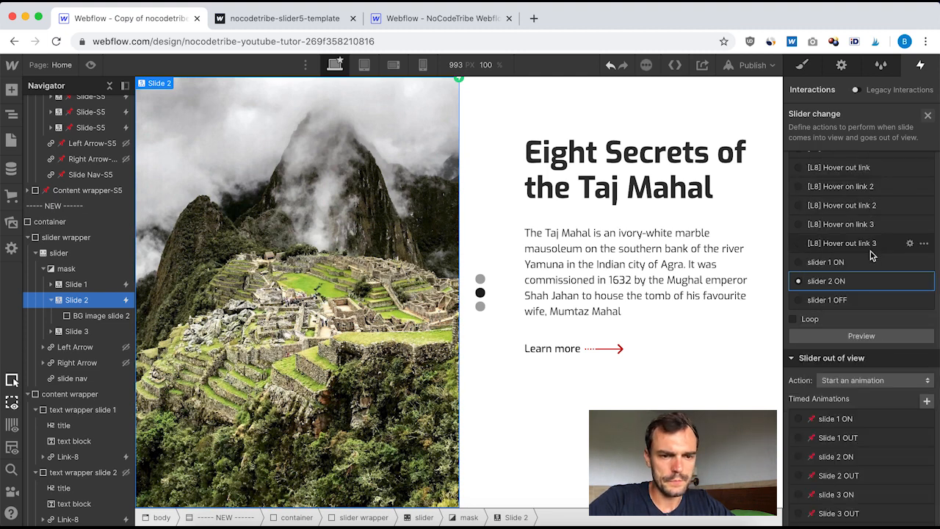
Duplicate the slider 1 OFF animation for Slide 2's out-of-view trigger and rename the copy slider 2 OFF.
scroll(888, 410, "down", 1)
scroll(888, 409, "down", 1)
scroll(854, 408, "down", 5)
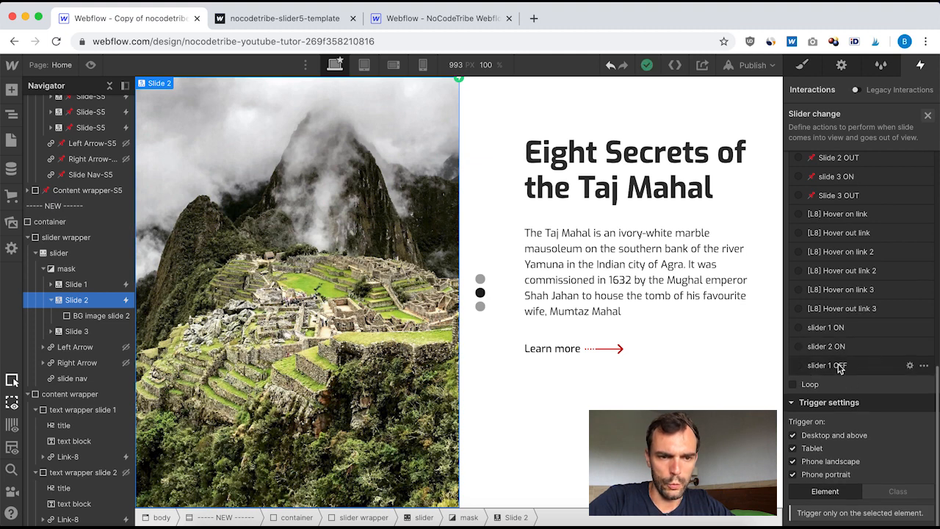
left_click(923, 365)
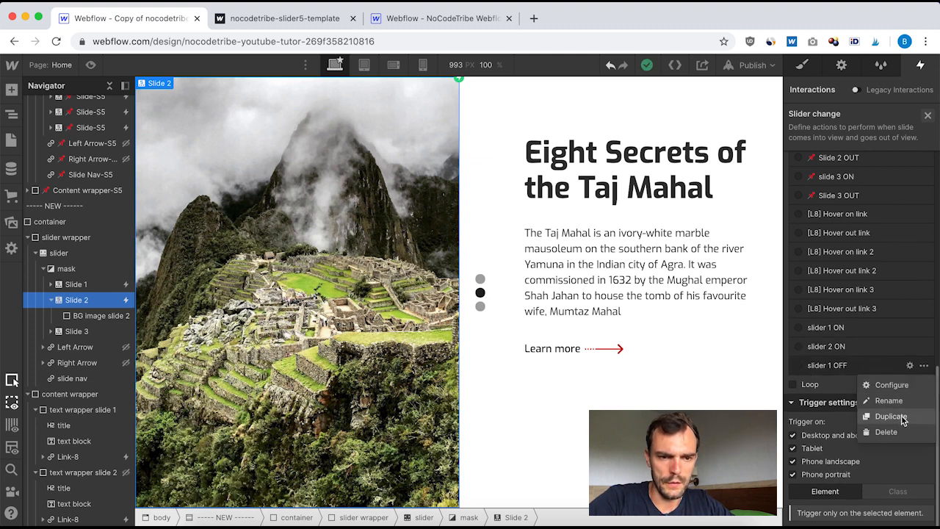
left_click(891, 416)
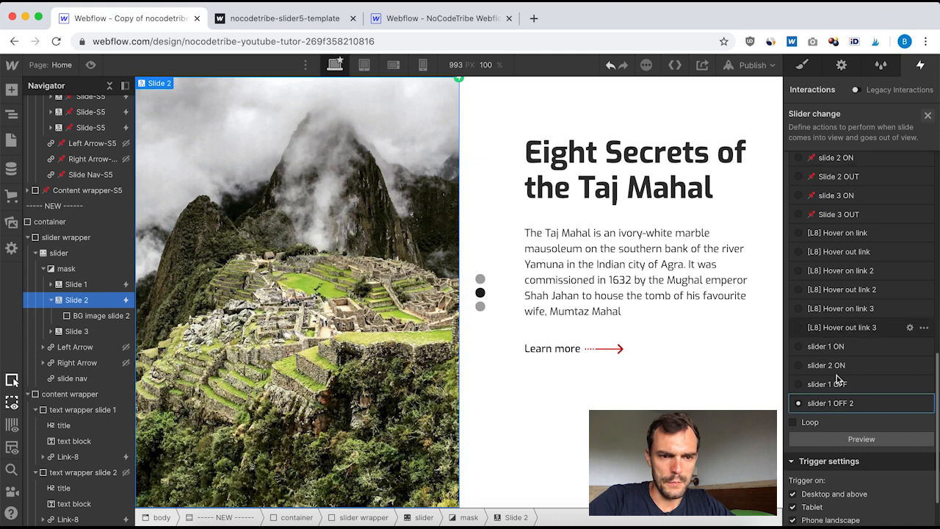
left_click(838, 403)
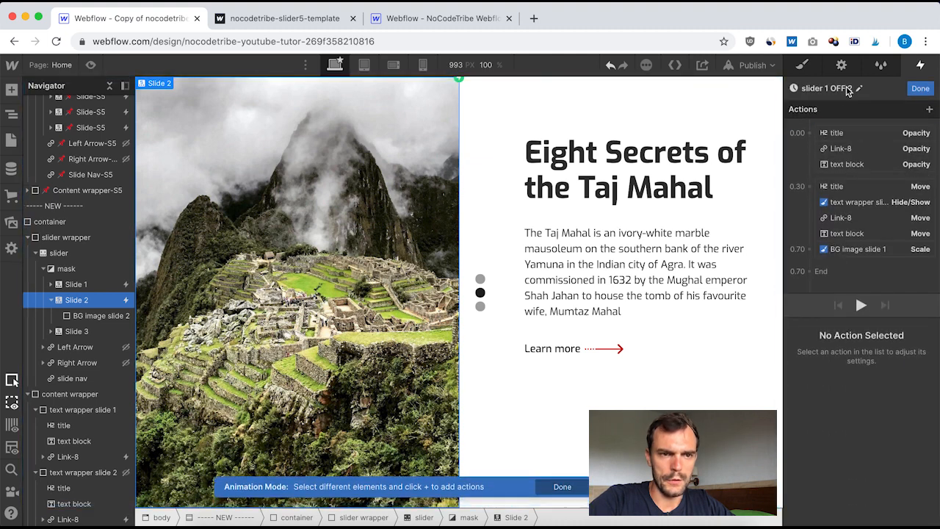
left_click(849, 88)
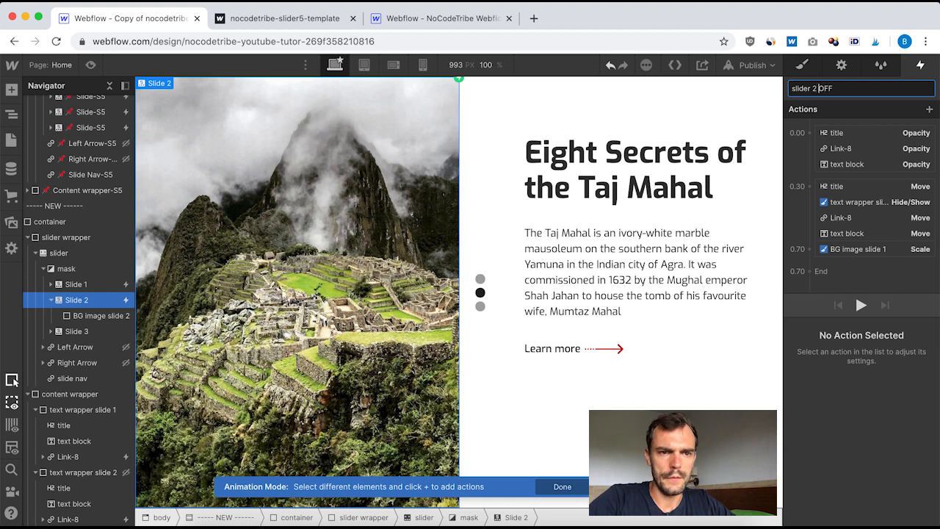
key("Return")
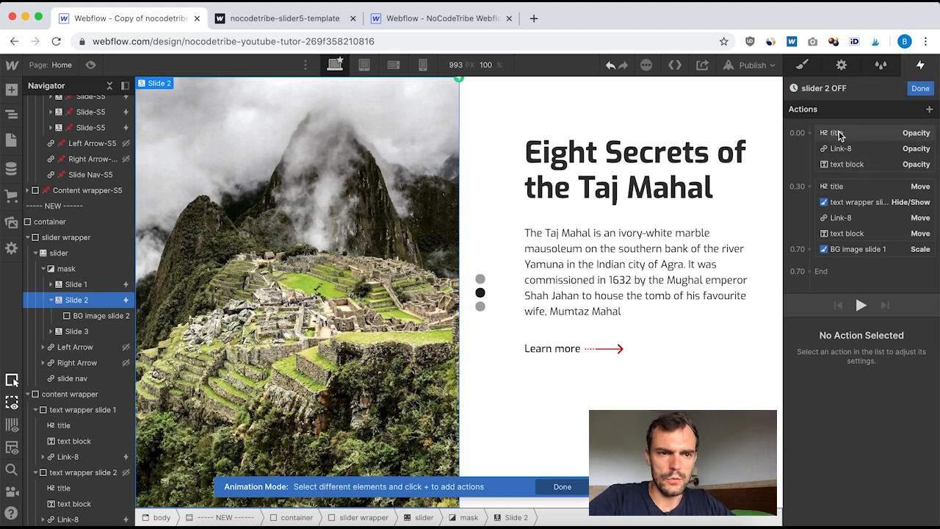
Retarget slider 2 OFF's title Opacity and Move actions to the title in text wrapper slide 2.
left_click(837, 133)
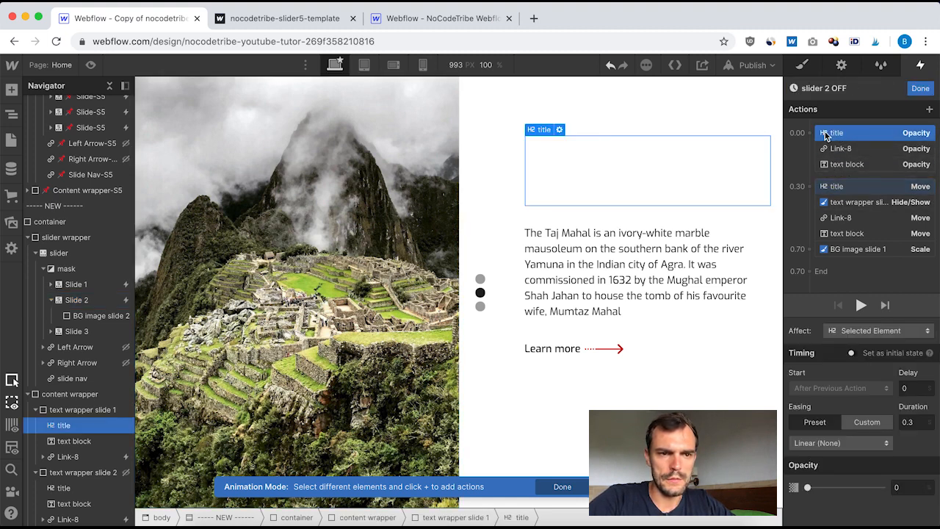
left_click(841, 189, "shift")
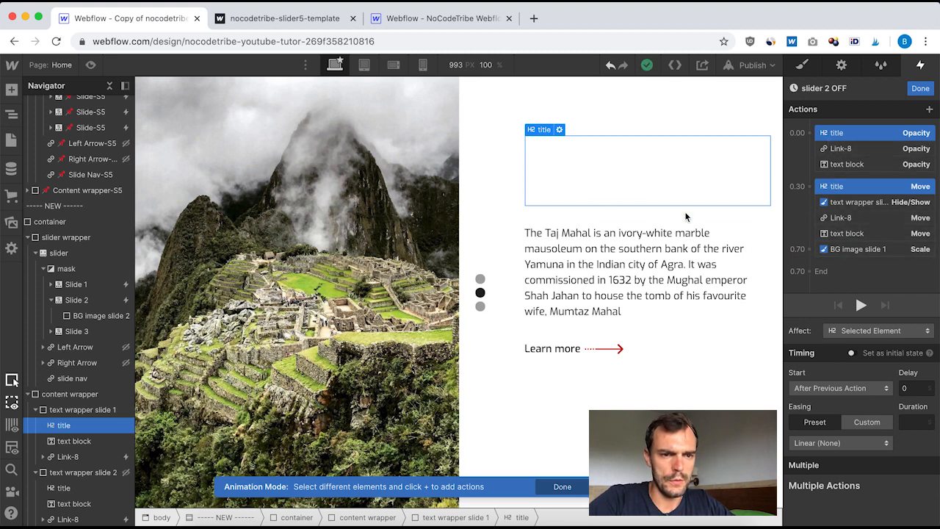
right_click(850, 183)
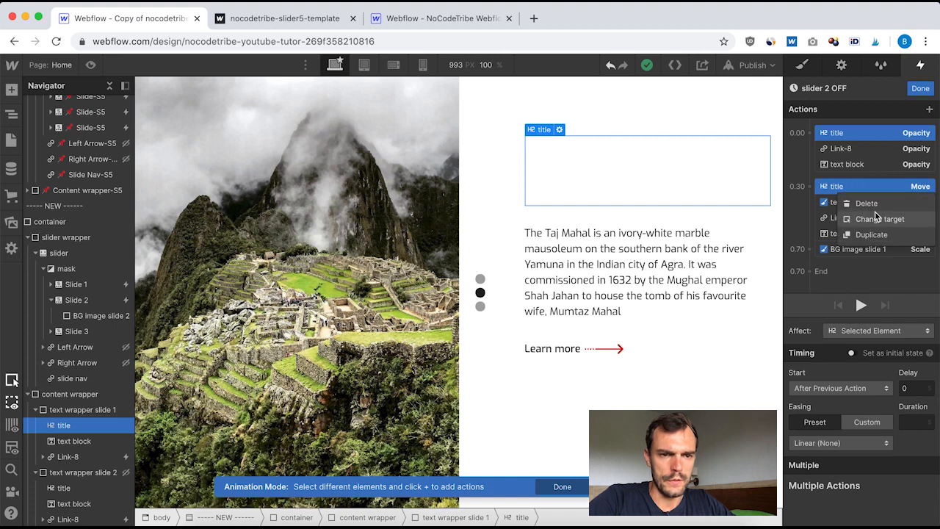
left_click(881, 220)
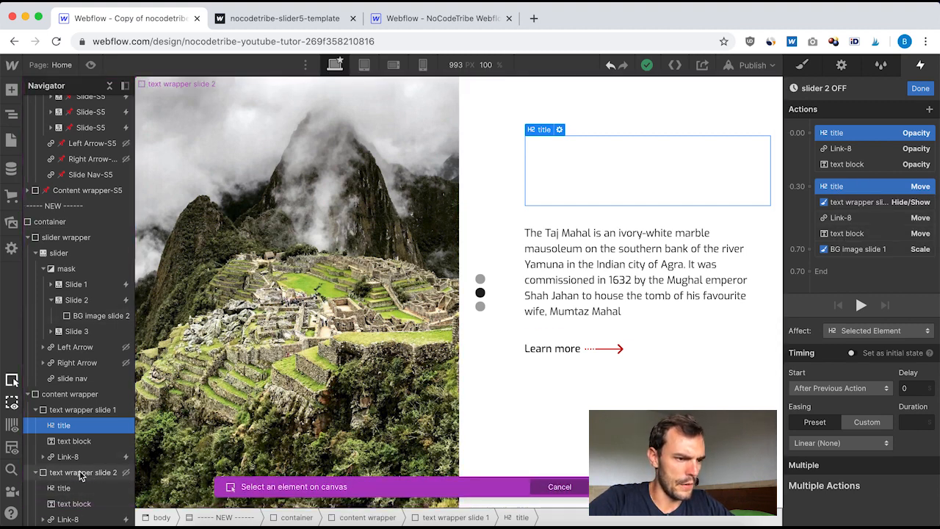
left_click(65, 487)
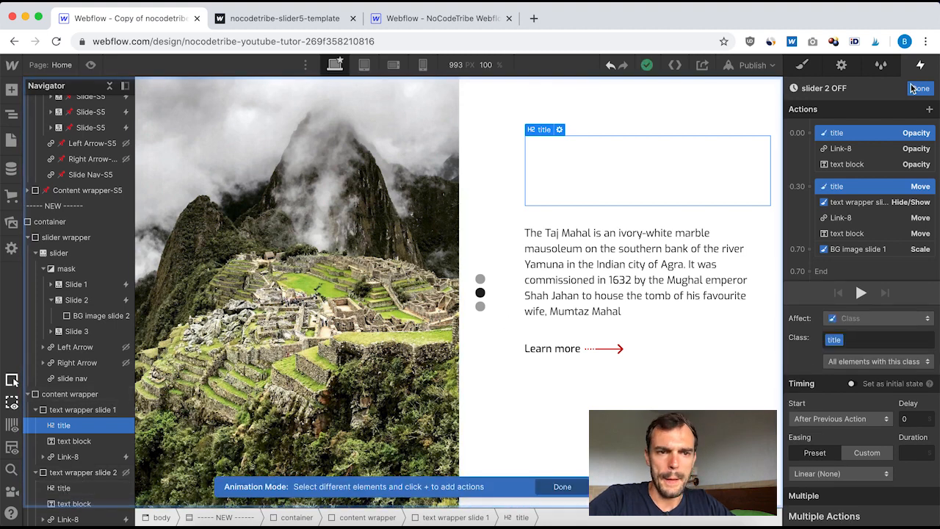
Retarget slider 2 OFF's Link-8 Opacity and Move actions to the Link-8 in text wrapper slide 2.
left_click(840, 148)
left_click(842, 219)
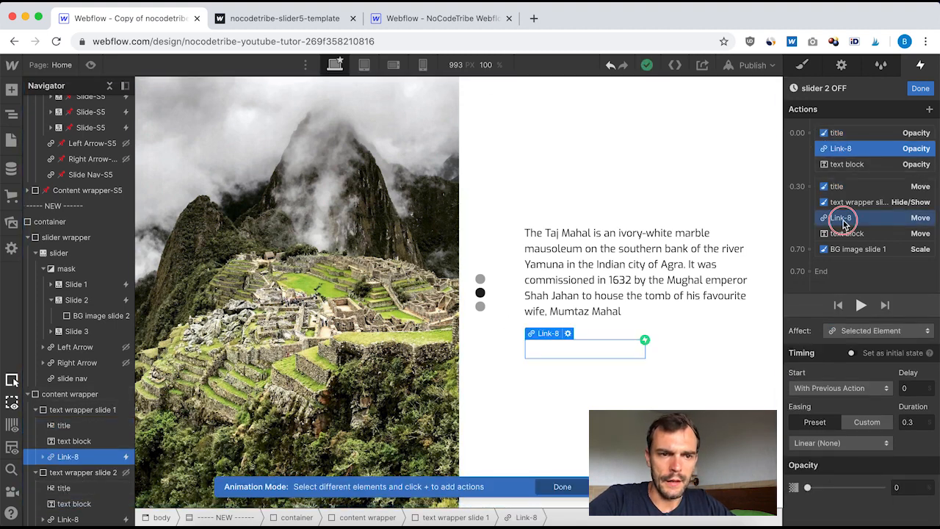
right_click(845, 219)
left_click(834, 250)
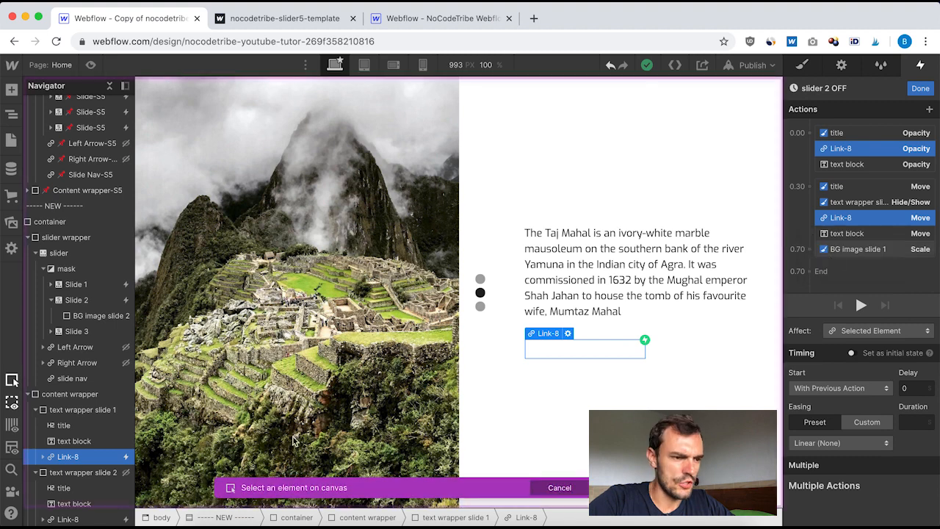
scroll(65, 500, "down", 1)
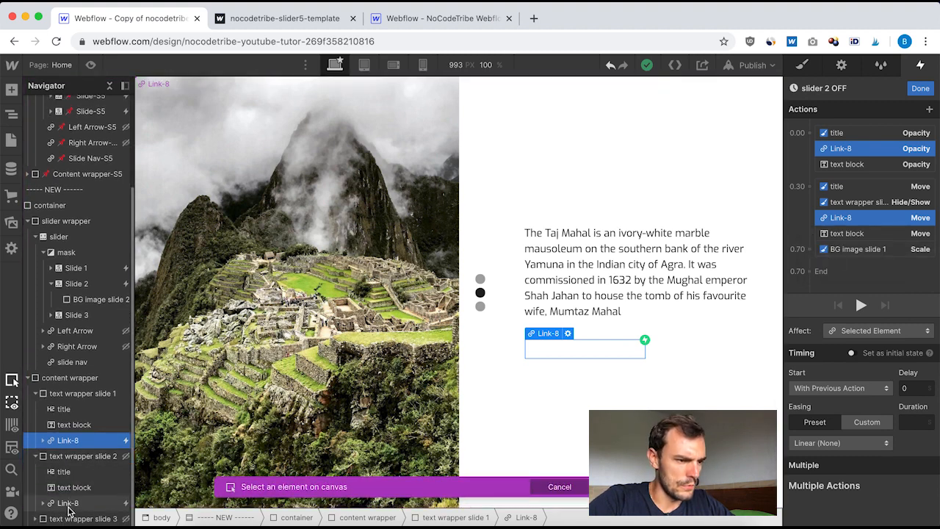
left_click(68, 507)
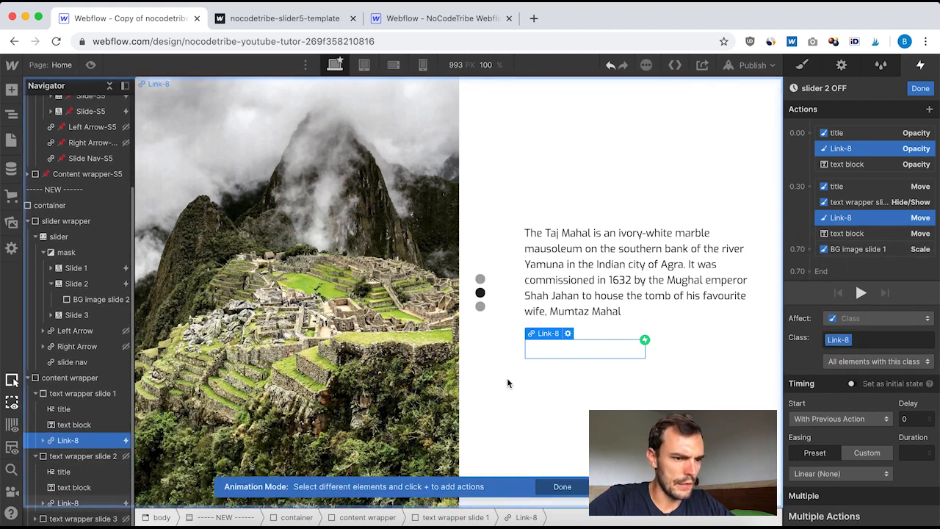
Retarget slider 2 OFF's text block Opacity and Move actions to the text block in text wrapper slide 2.
left_click(845, 164)
right_click(838, 235)
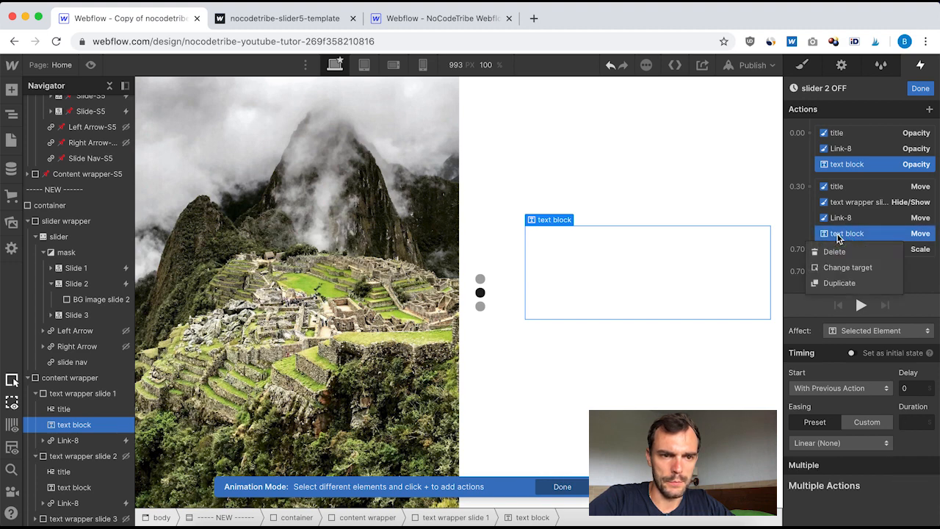
left_click(847, 268)
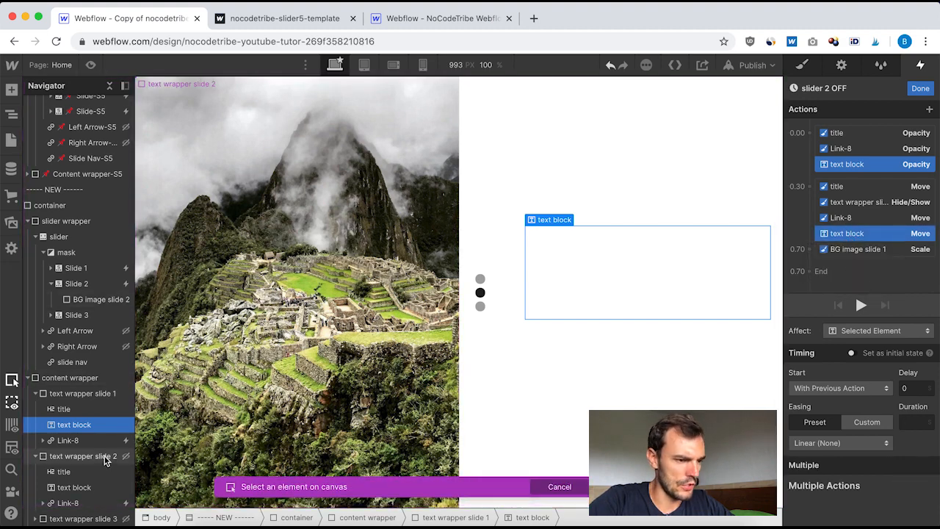
left_click(67, 487)
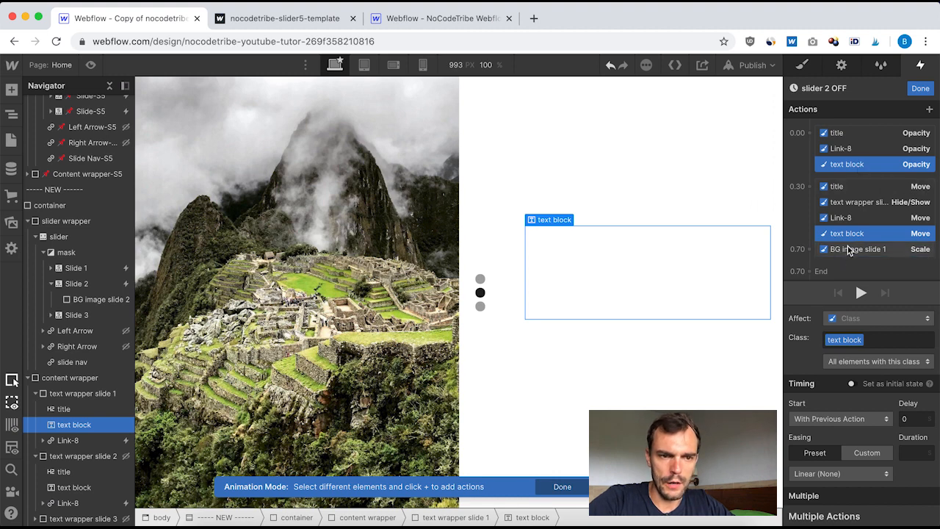
Retarget slider 2 OFF's Scale action to BG image slide 2.
left_click(846, 249)
right_click(868, 253)
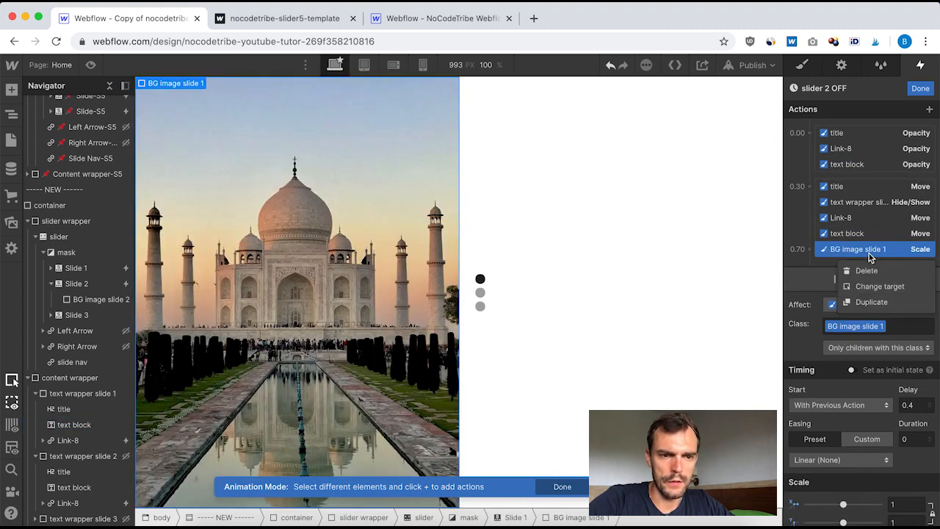
left_click(863, 286)
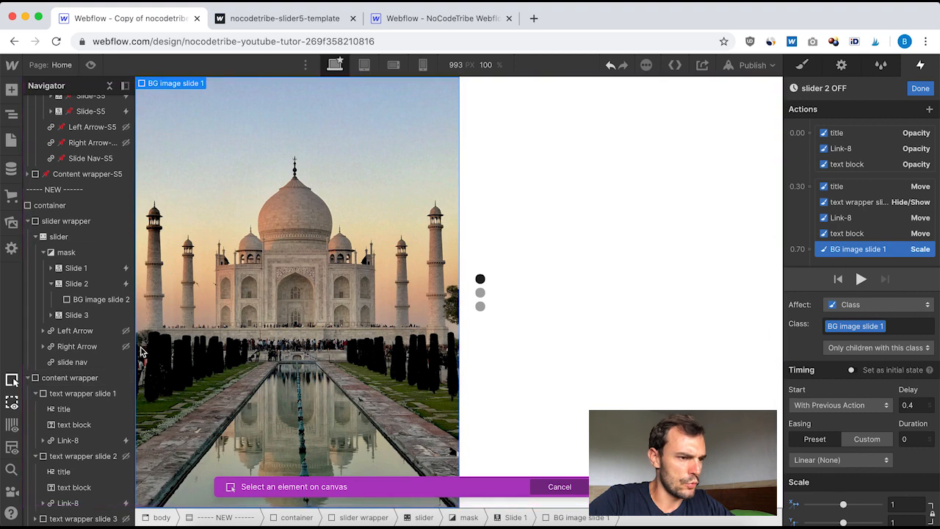
left_click(102, 301)
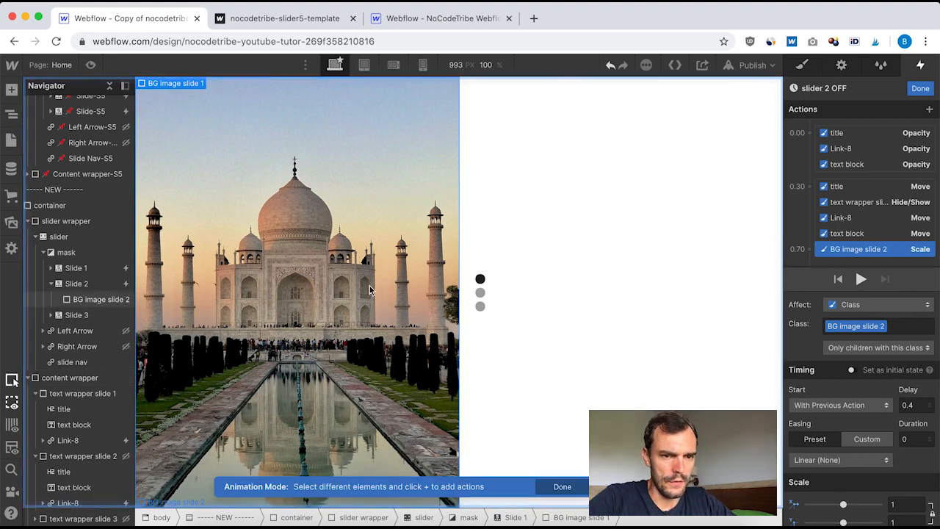
Retarget slider 2 OFF's Hide/Show action to text wrapper slide 2.
left_click(853, 204)
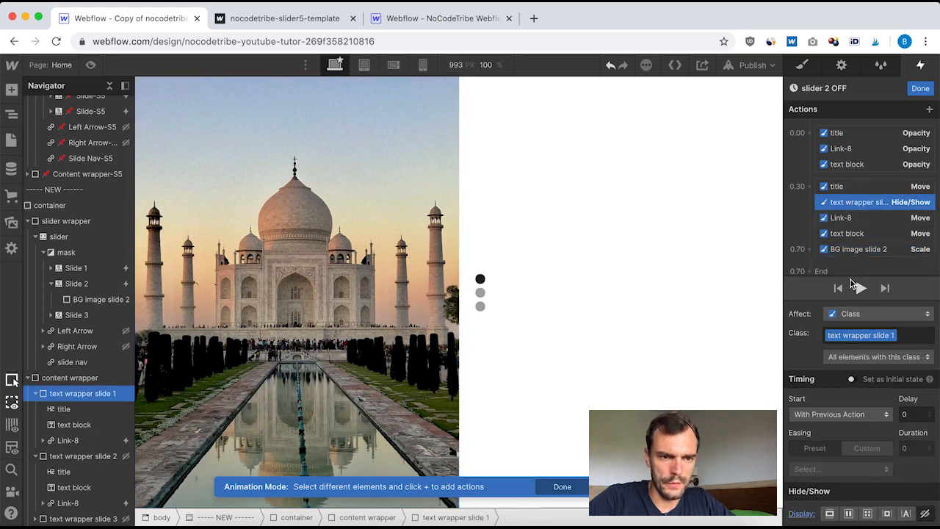
right_click(856, 204)
left_click(865, 235)
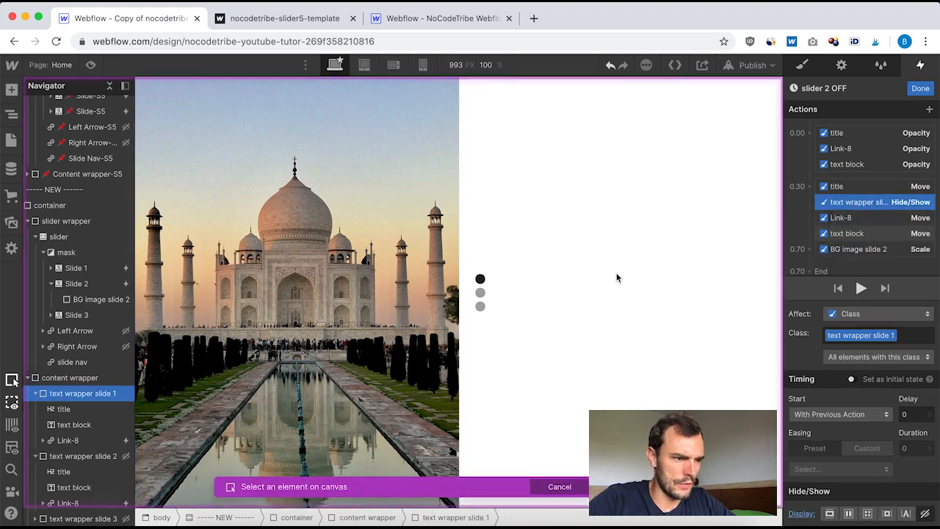
left_click(65, 458)
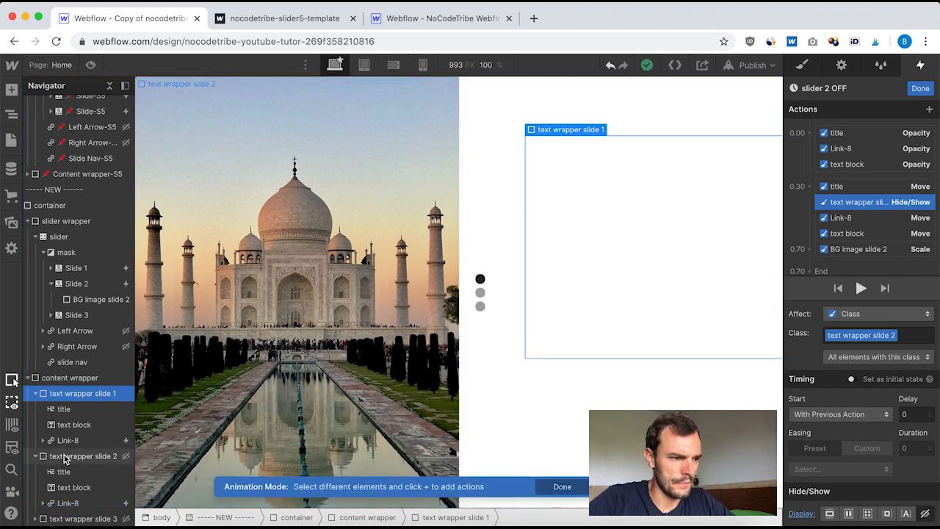
Make slider 2 OFF's title, Link-8 and text block actions affect only the Selected Element, and finish editing the animation.
left_click(837, 136)
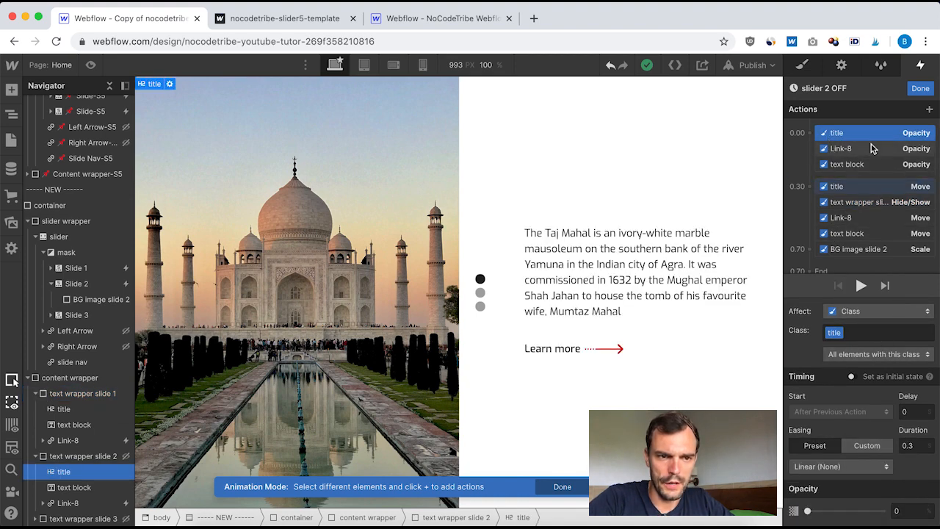
left_click(848, 164, "shift")
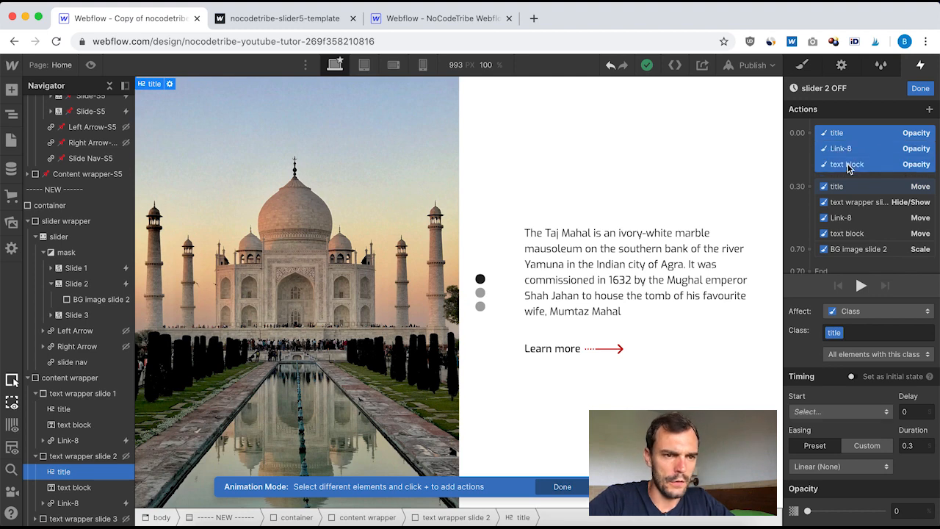
left_click(868, 310)
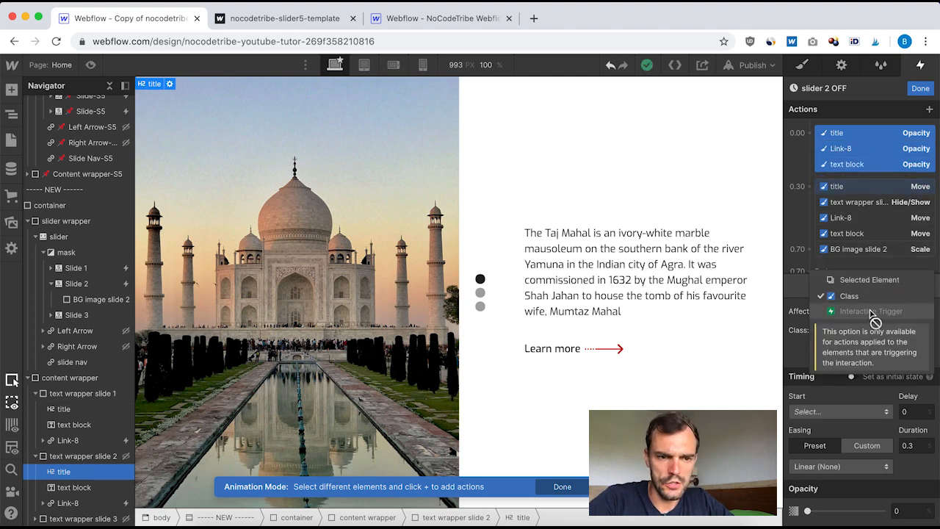
left_click(866, 279)
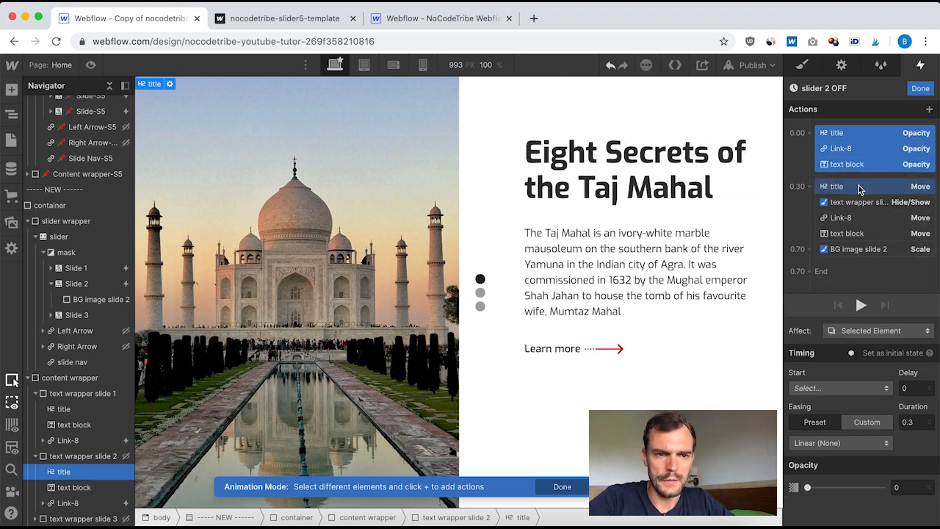
left_click(848, 205)
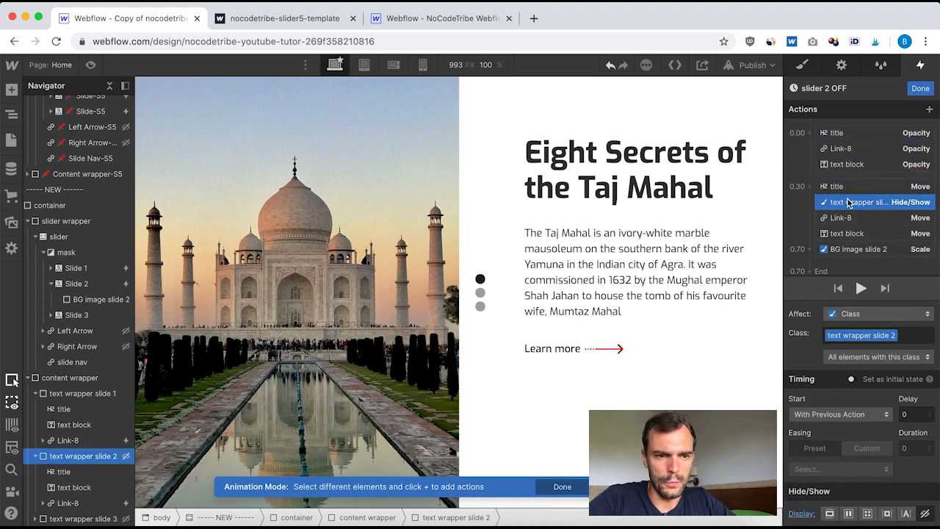
left_click(920, 89)
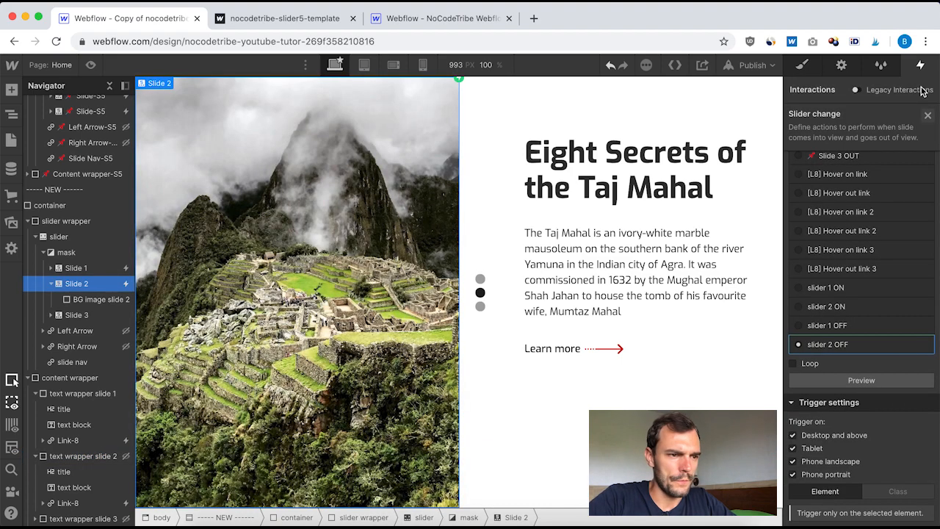
Preview the page and switch the slider to its second slide to check the Slide 2 animations.
left_click(90, 66)
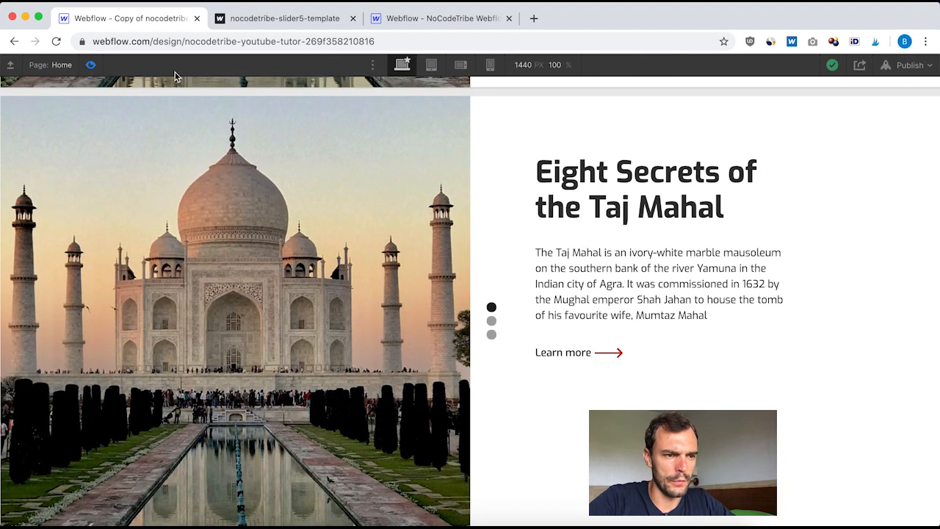
scroll(411, 201, "down", 1)
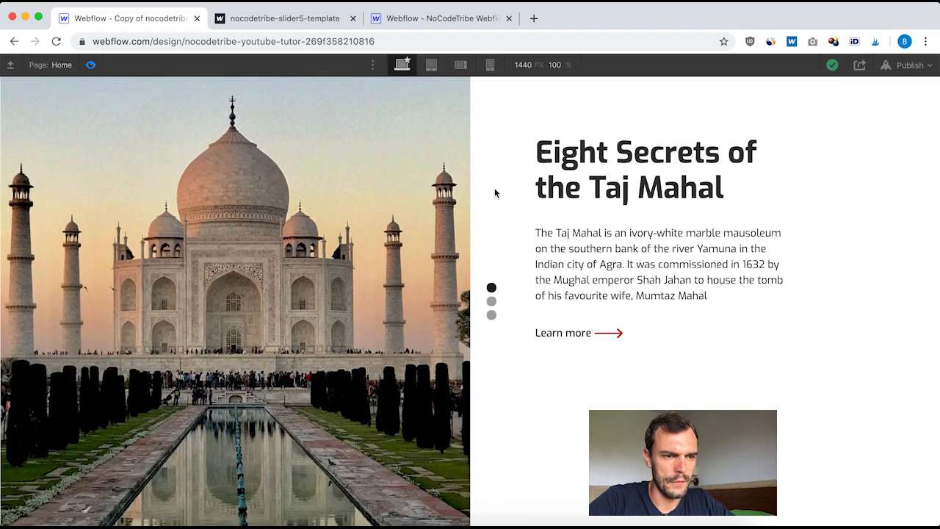
left_click(493, 302)
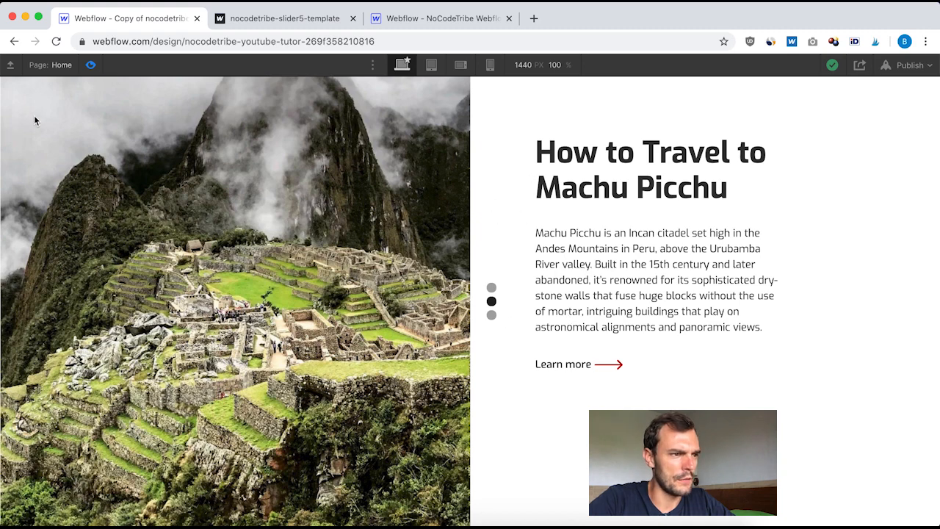
left_click(89, 67)
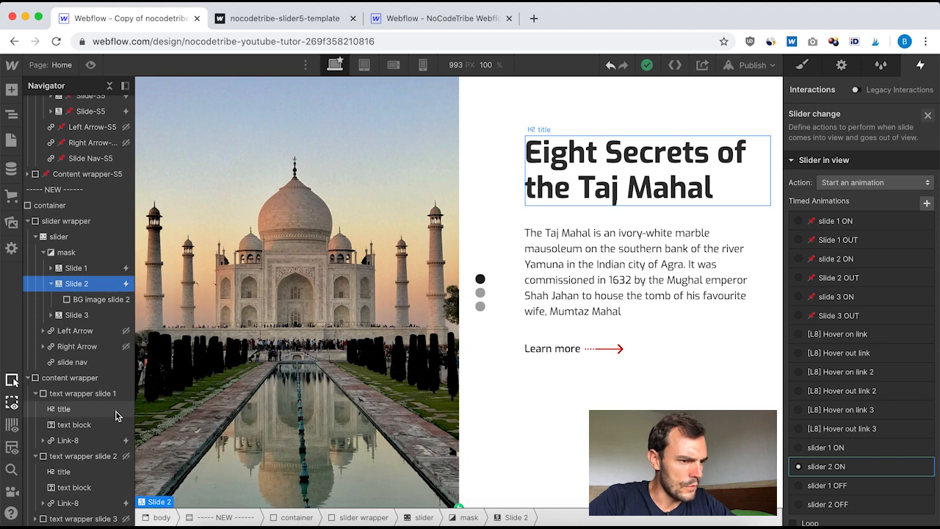
Add a Slider change trigger to Slide 3 and set its Slider in view action to Start an animation.
left_click(53, 287)
left_click(86, 301)
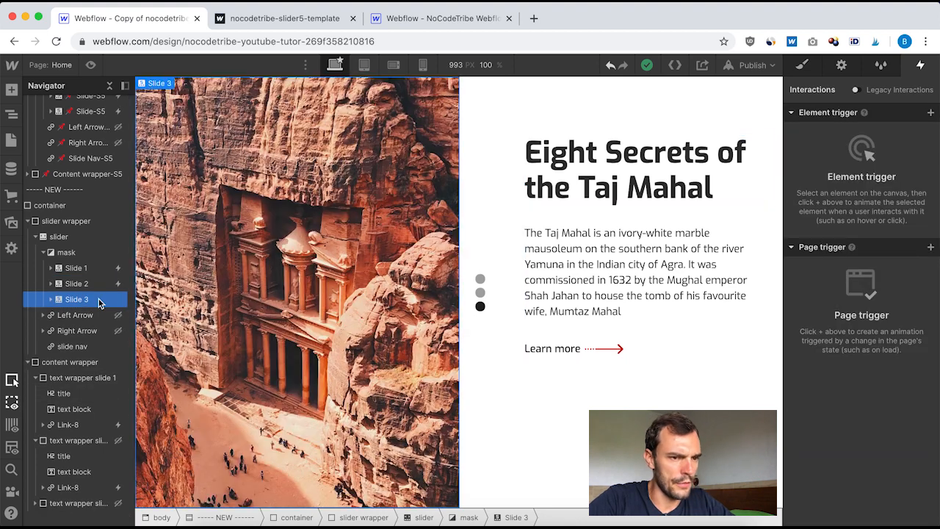
left_click(931, 114)
left_click(800, 243)
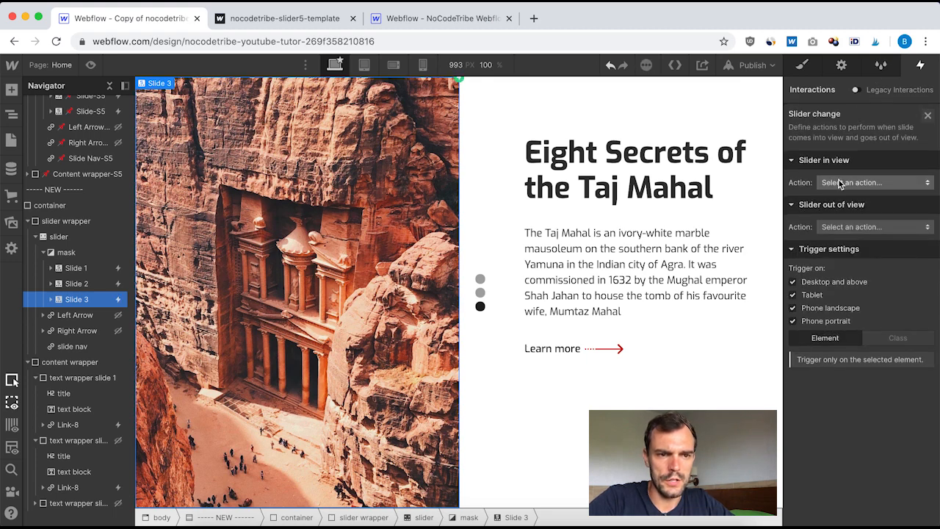
left_click(890, 184)
left_click(859, 191)
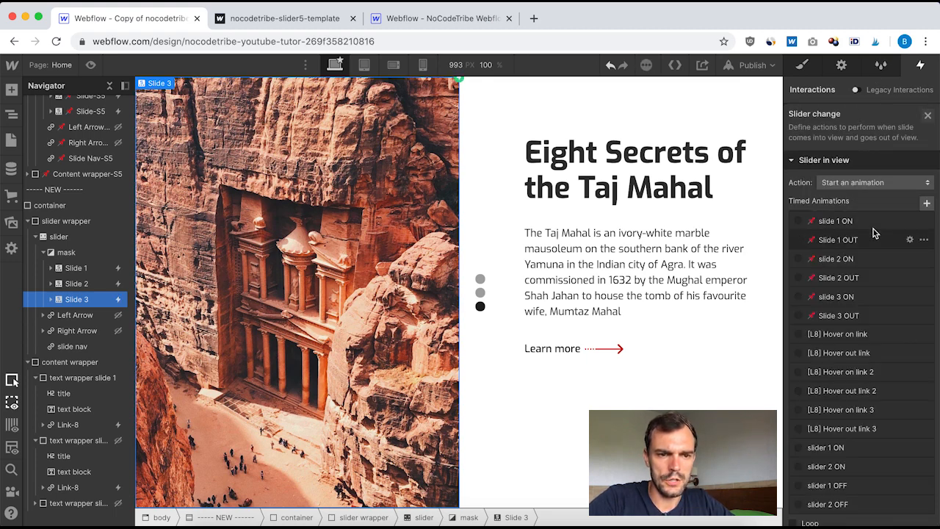
Duplicate the slider 2 ON animation for Slide 3's in-view trigger and rename the copy slider 3 ON.
scroll(873, 233, "down", 5)
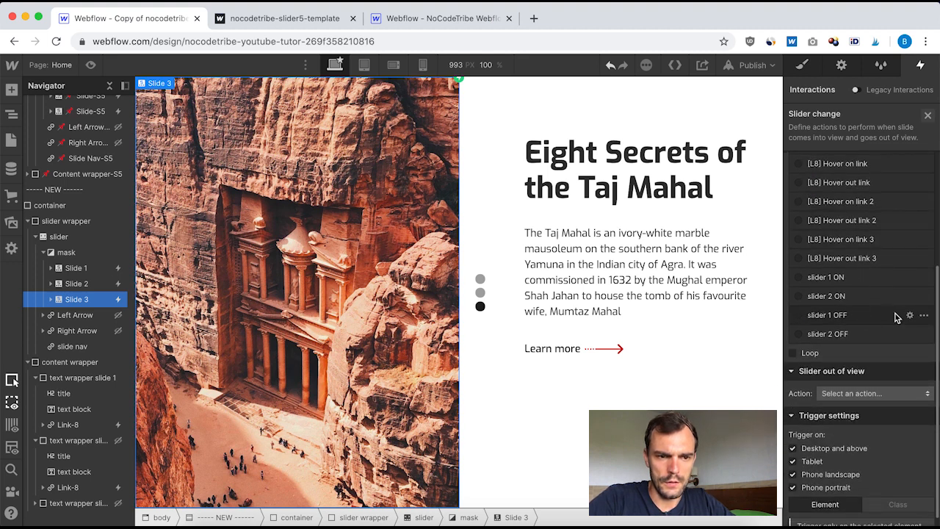
left_click(924, 296)
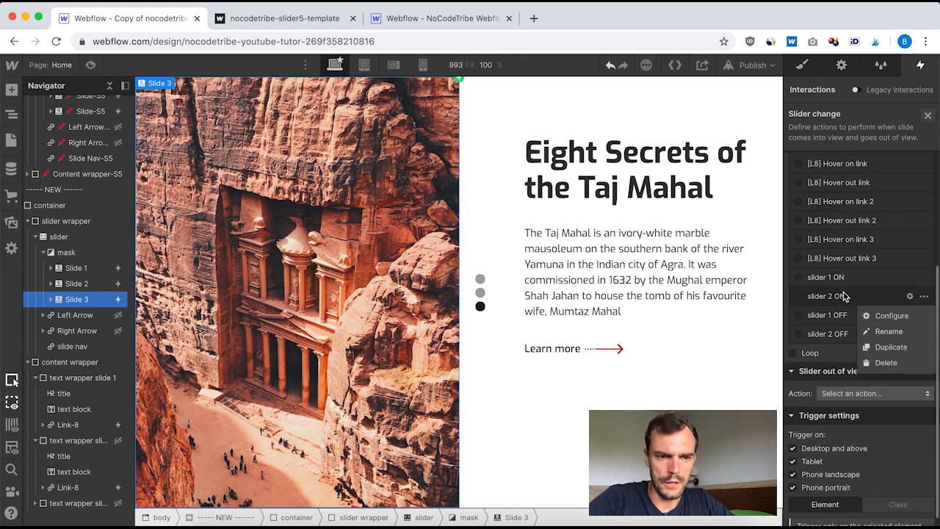
left_click(890, 346)
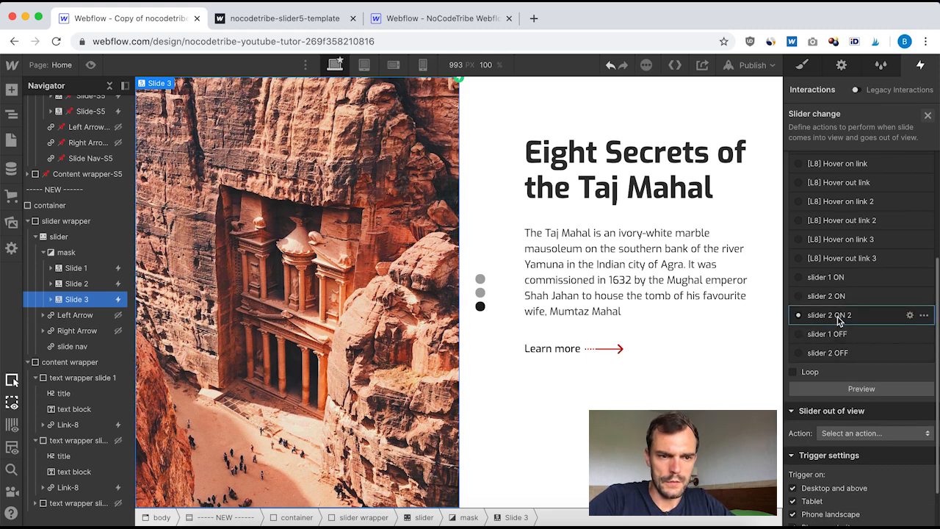
left_click(836, 316)
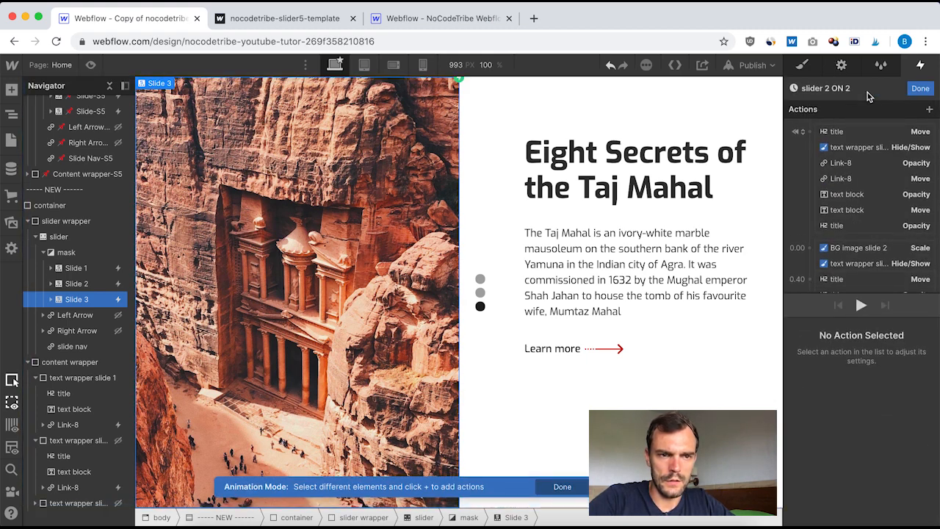
left_click(850, 88)
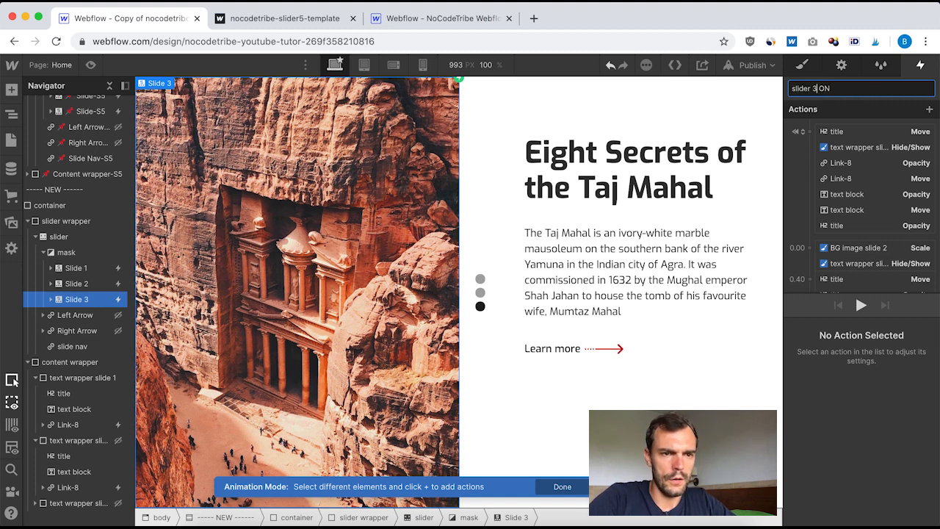
key("Return")
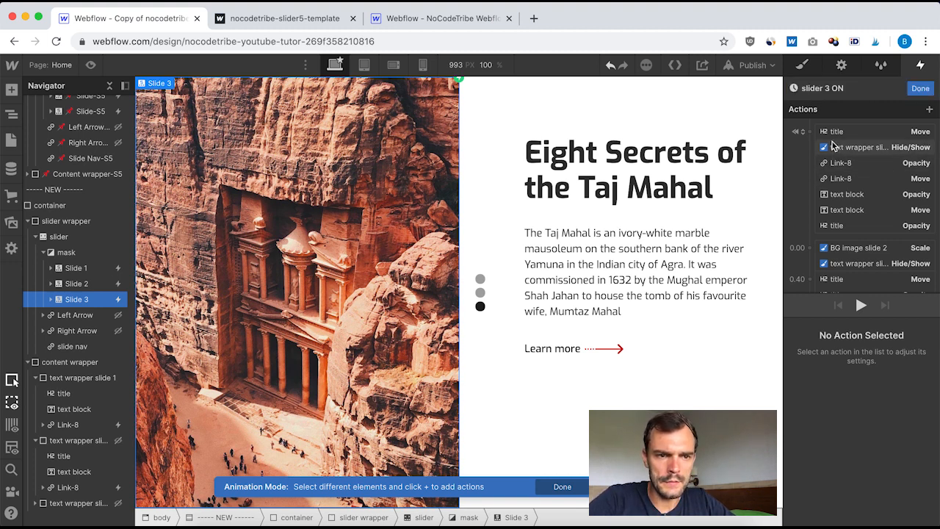
Change the target of slider 3 ON's title Move and Opacity actions to the title inside text wrapper slide 3.
scroll(839, 210, "down", 3)
scroll(844, 290, "up", 3)
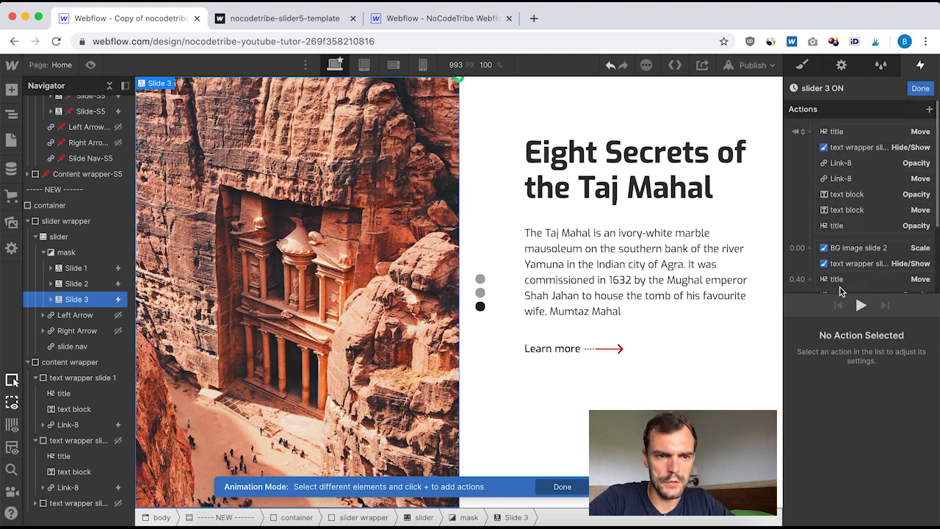
left_click(837, 132)
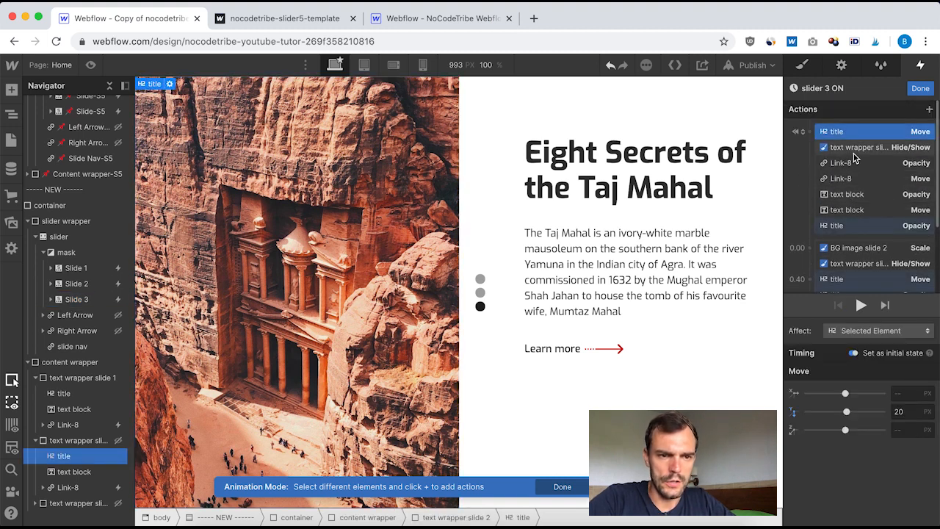
scroll(854, 158, "down", 1)
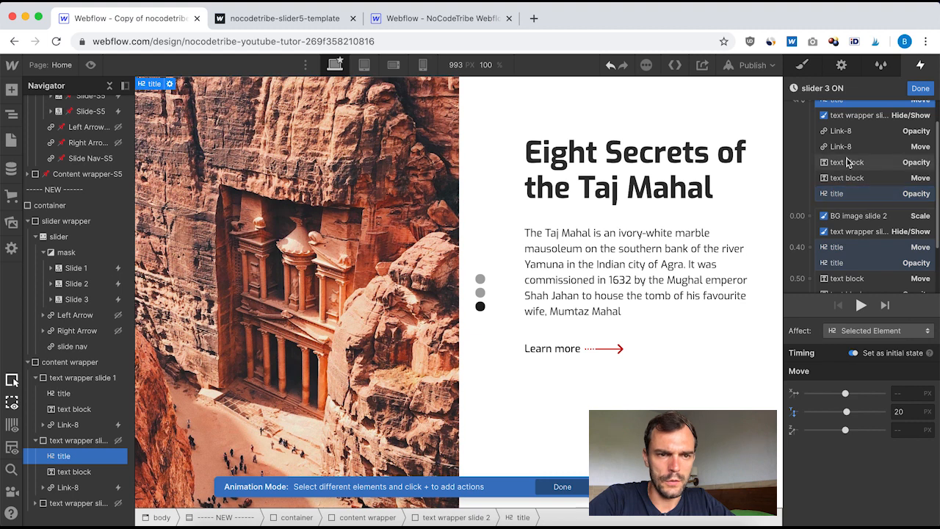
scroll(848, 162, "up", 1)
left_click(837, 208, "shift")
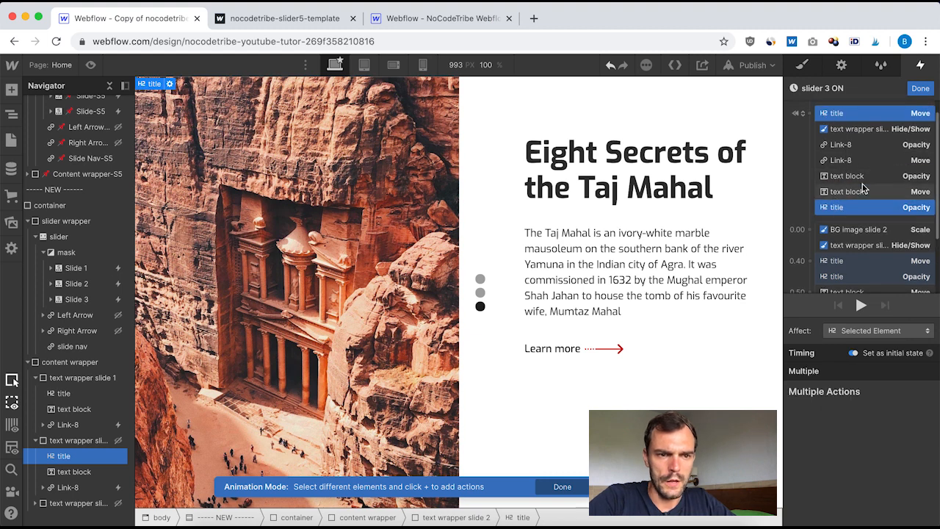
scroll(862, 188, "down", 2)
left_click(841, 182, "super")
left_click(841, 197, "super")
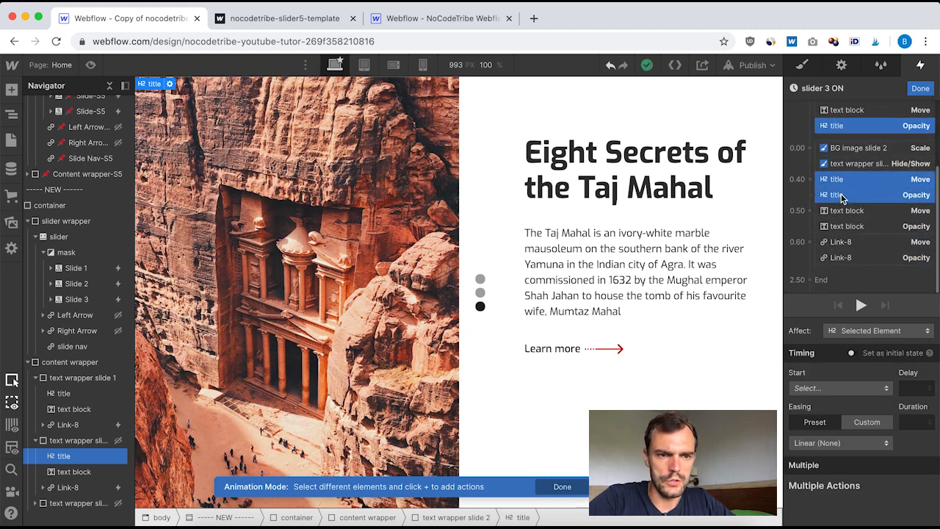
right_click(842, 195)
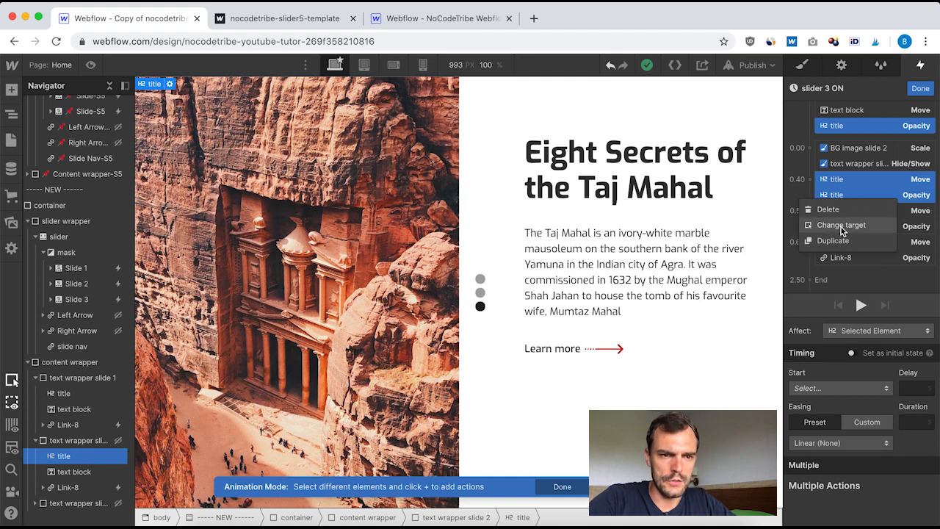
left_click(844, 222)
scroll(71, 387, "up", 1)
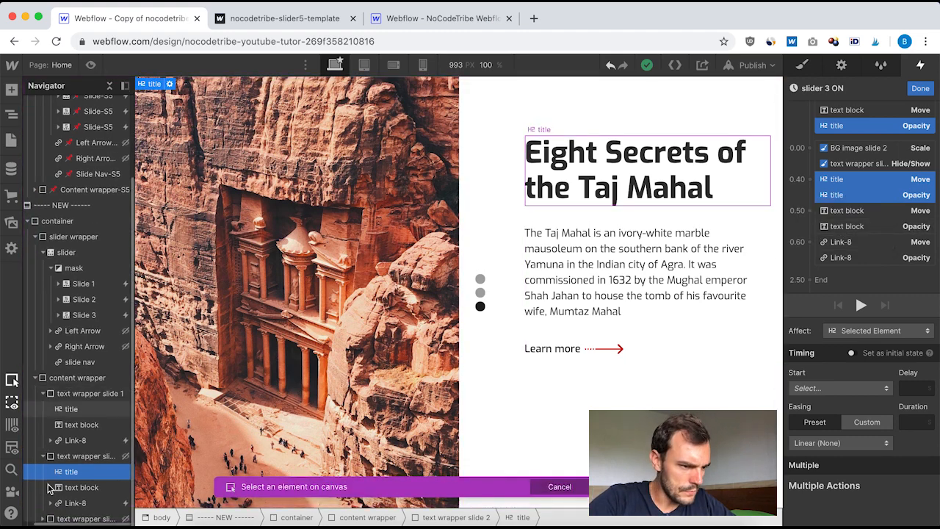
scroll(63, 392, "down", 2)
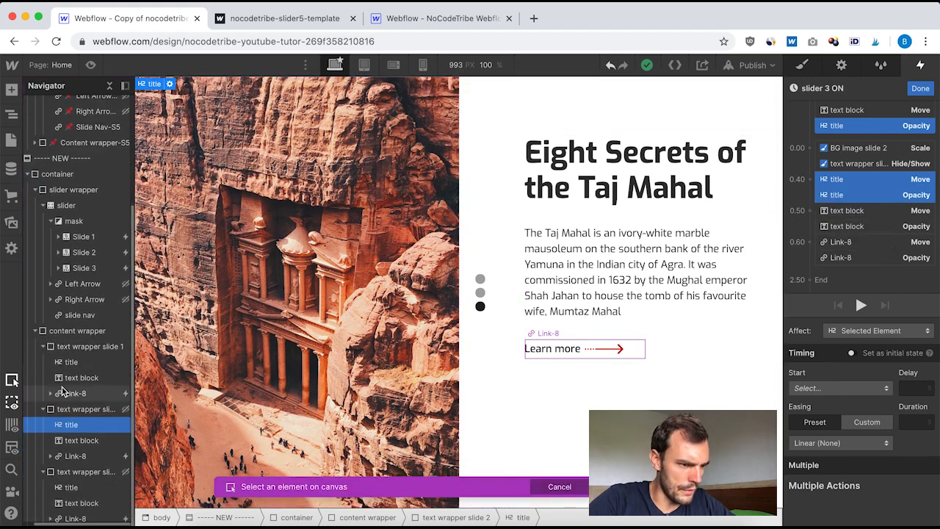
left_click(71, 489)
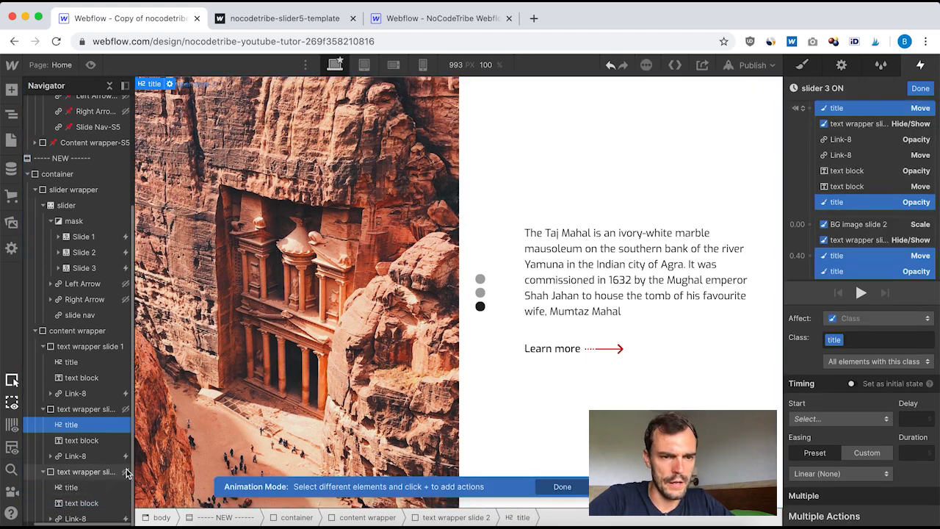
Change the target of all Link-8 Opacity and Move actions in slider 3 ON to text wrapper slide 3's Link-8.
left_click(844, 139)
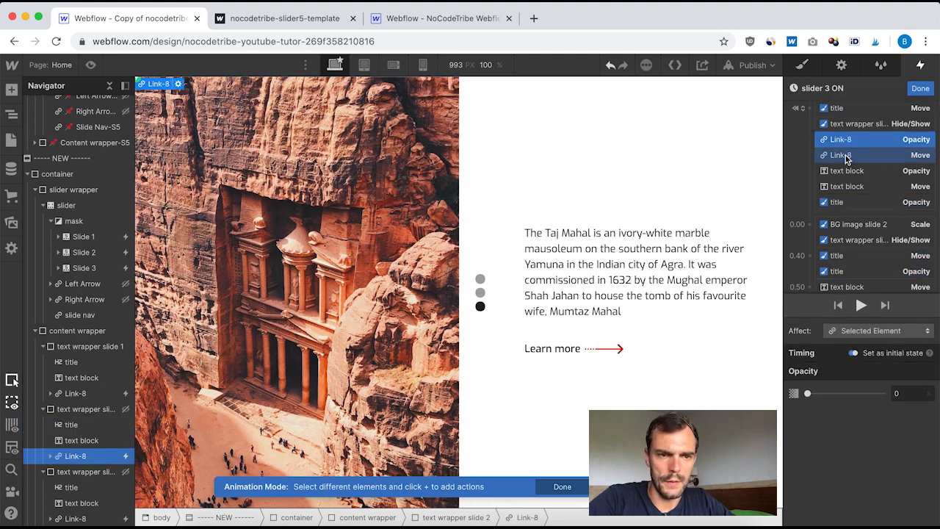
left_click(846, 155, "shift")
scroll(848, 221, "down", 2)
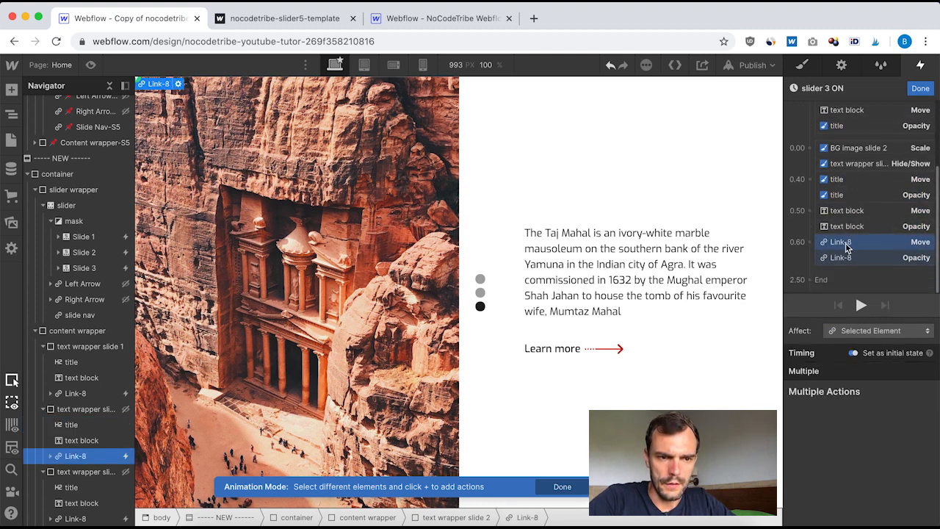
left_click(846, 246)
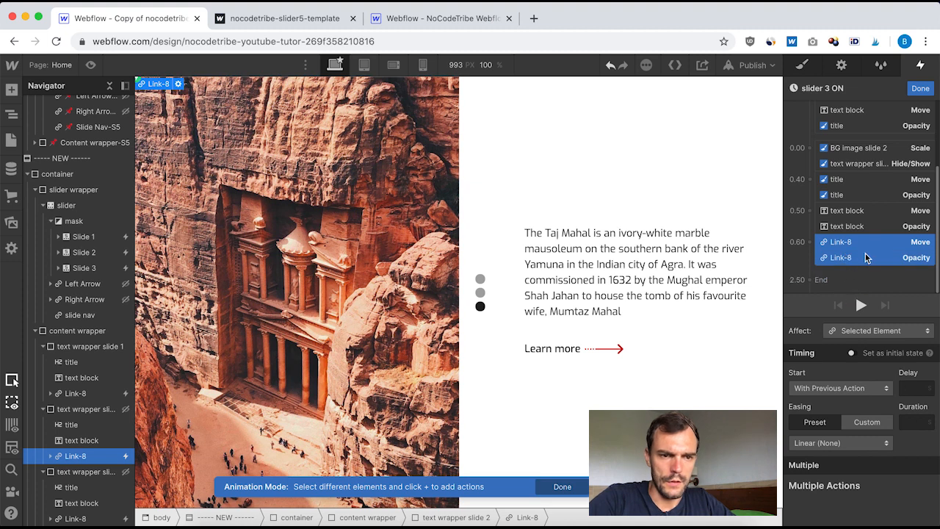
right_click(865, 255)
left_click(875, 282)
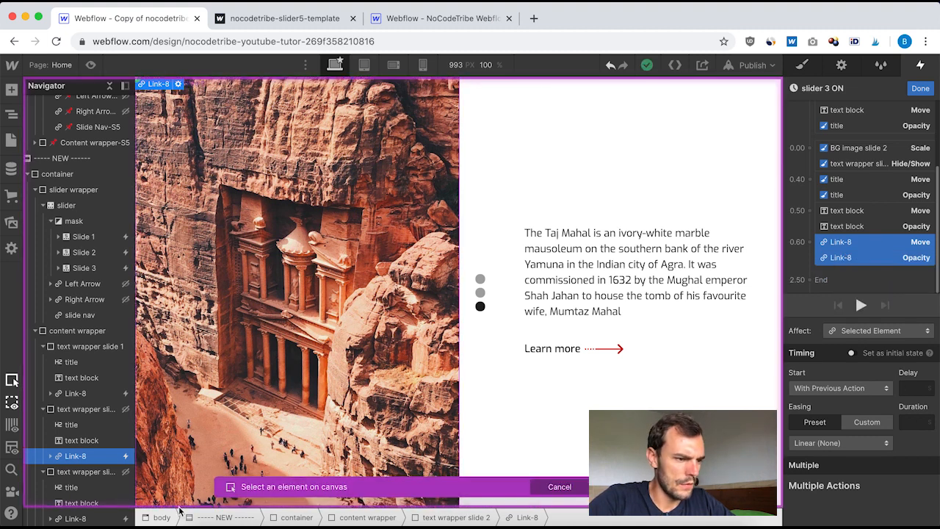
left_click(202, 452)
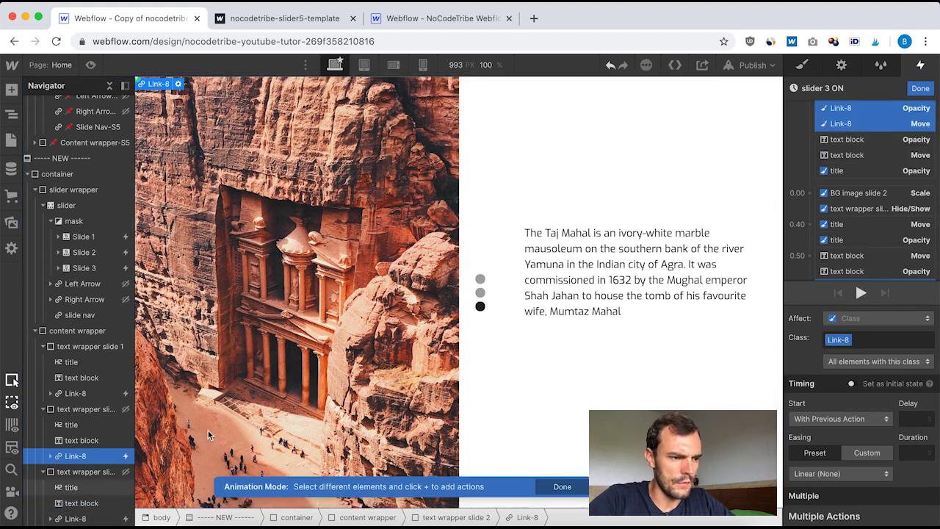
Change the target of slider 3 ON's text block Opacity and Move actions to the text block in text wrapper slide 3.
scroll(892, 195, "up", 2)
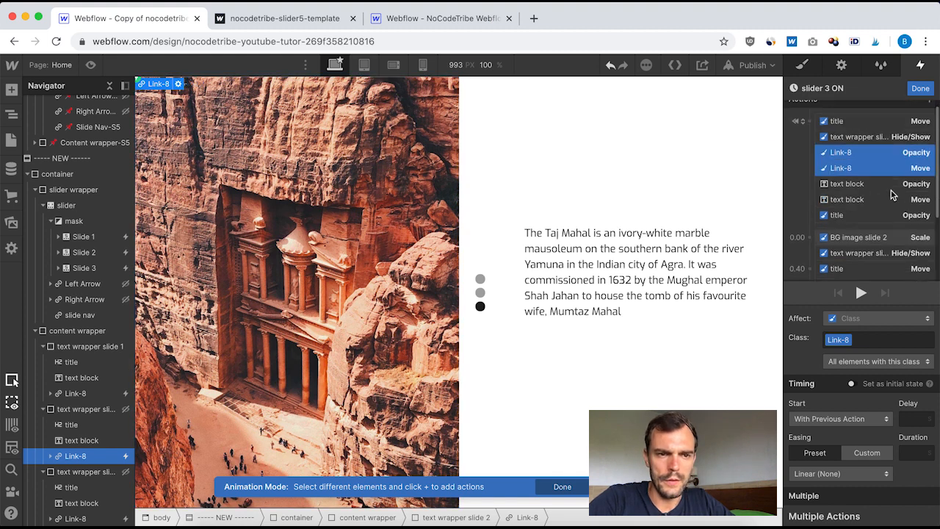
scroll(892, 195, "up", 1)
left_click(851, 208)
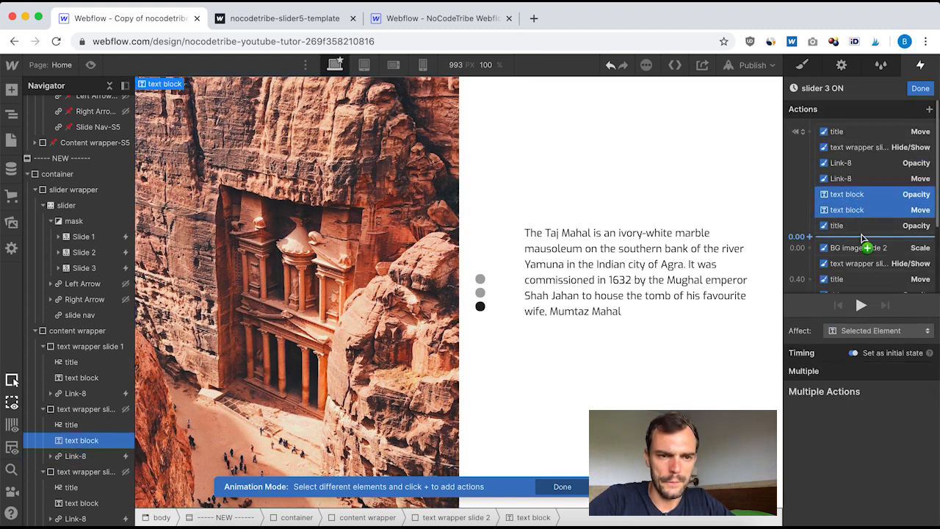
scroll(862, 237, "down", 3)
left_click(851, 228)
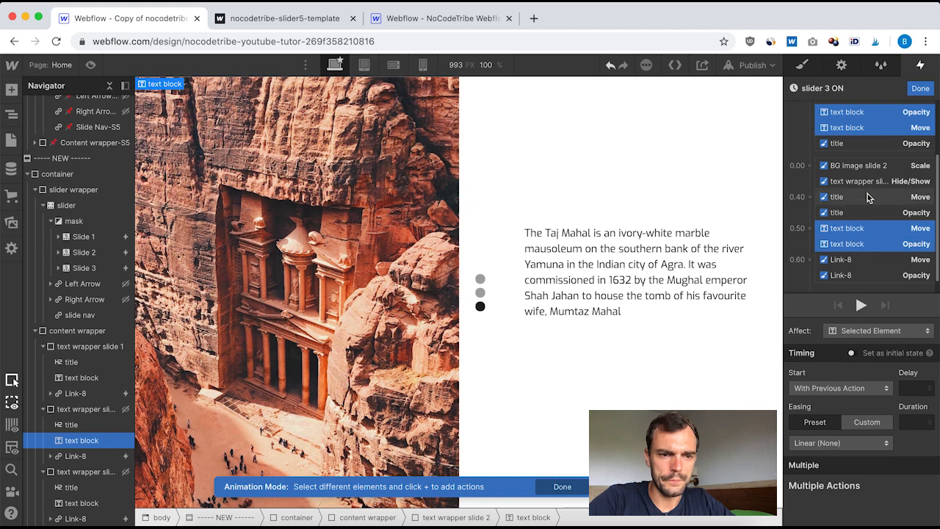
right_click(870, 230)
left_click(887, 265)
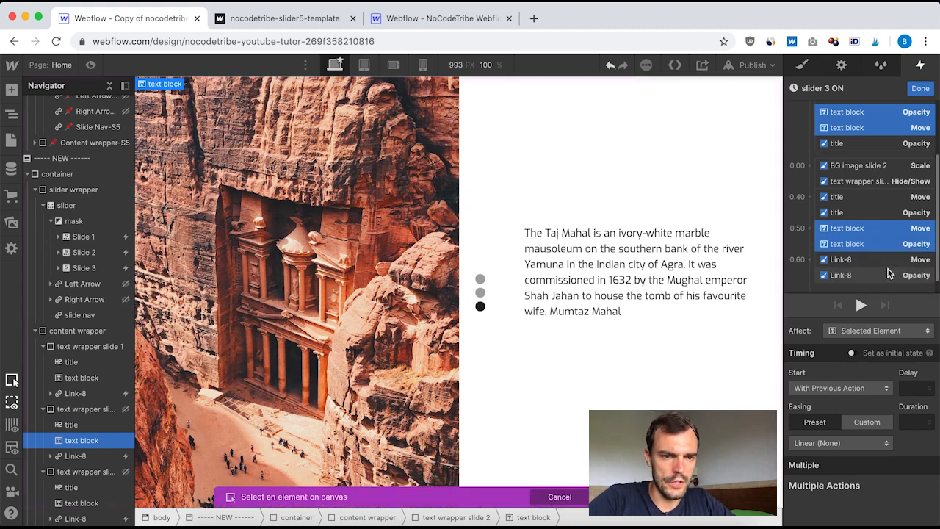
left_click(81, 503)
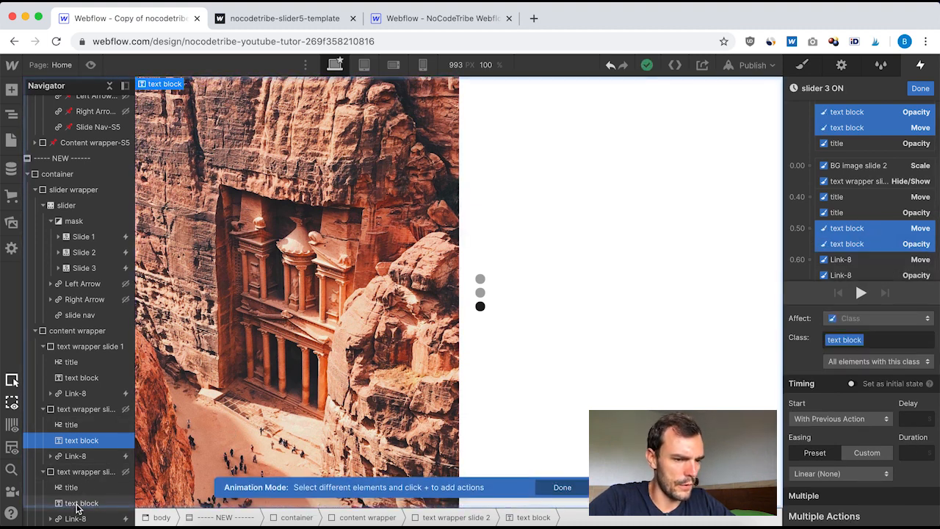
Change the target of the BG image slide 2 Scale action to BG image slide 3 inside Slide 3.
left_click(875, 167)
right_click(869, 170)
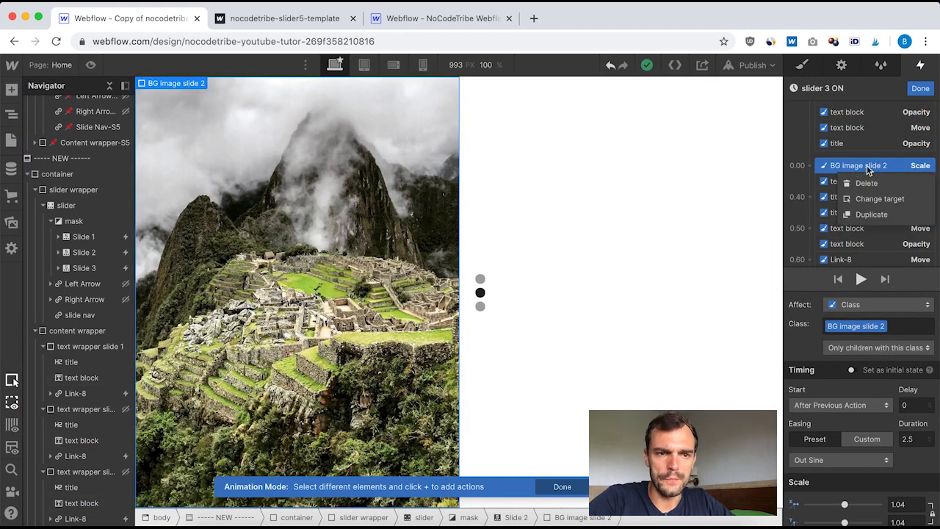
left_click(891, 199)
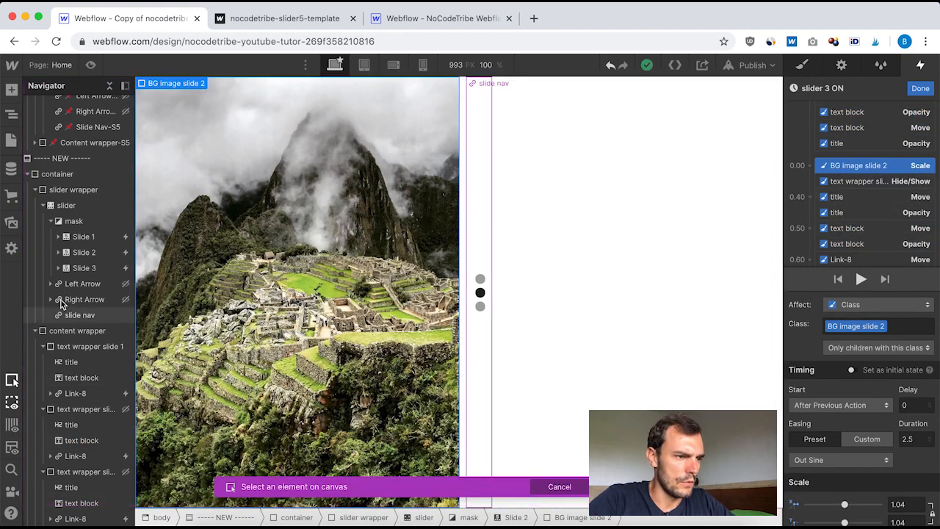
left_click(58, 267)
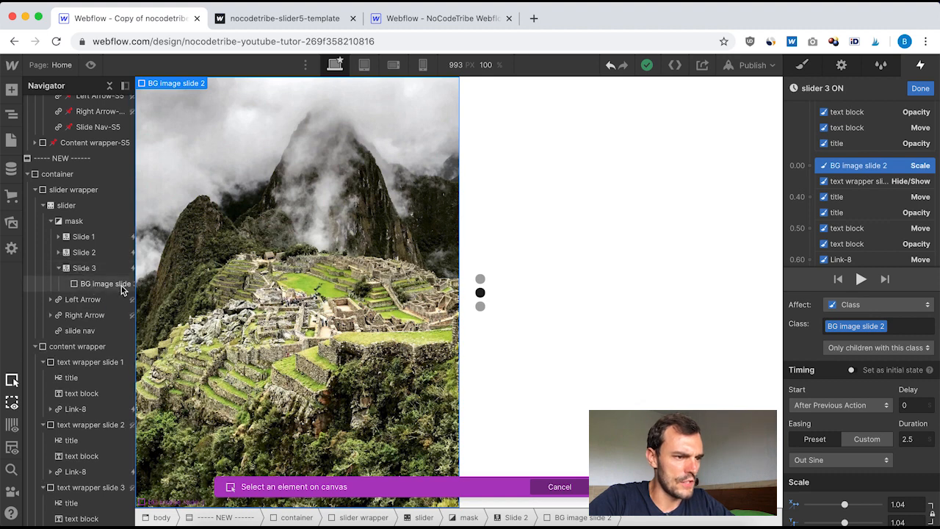
left_click(101, 286)
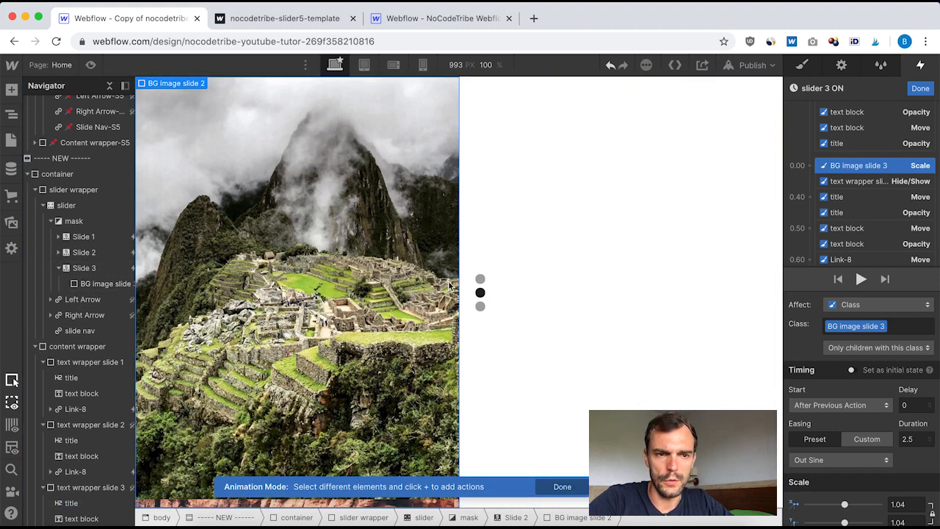
Change the target of the text wrapper slide 2 Hide/Show action at 0.00 to text wrapper slide 3.
left_click(851, 181)
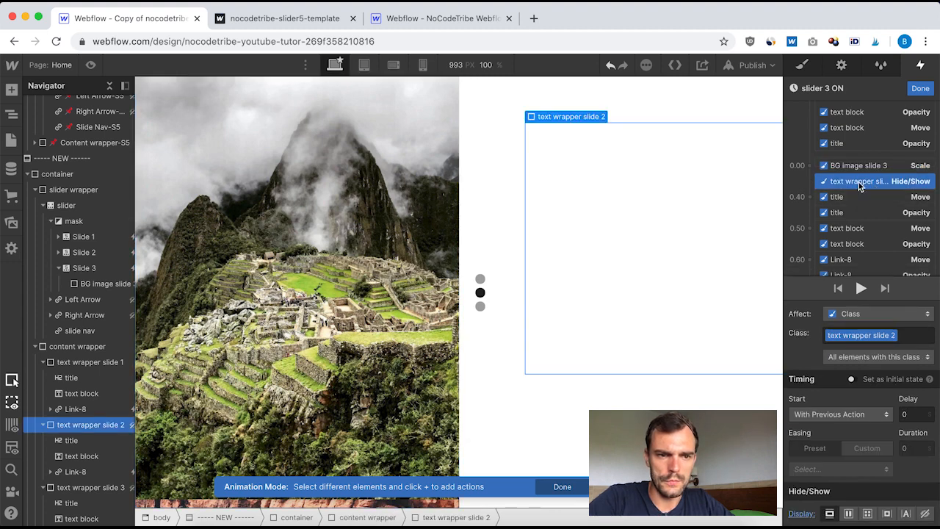
right_click(856, 187)
left_click(863, 215)
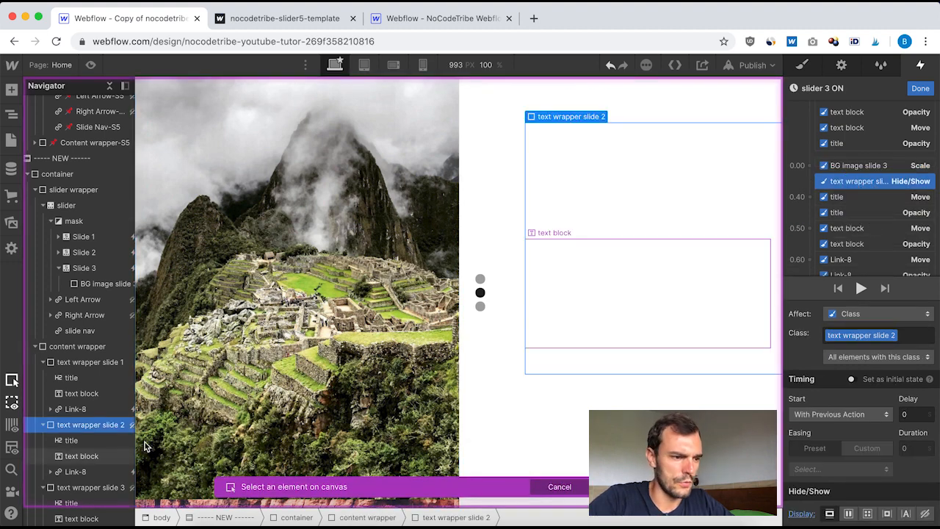
left_click(87, 488)
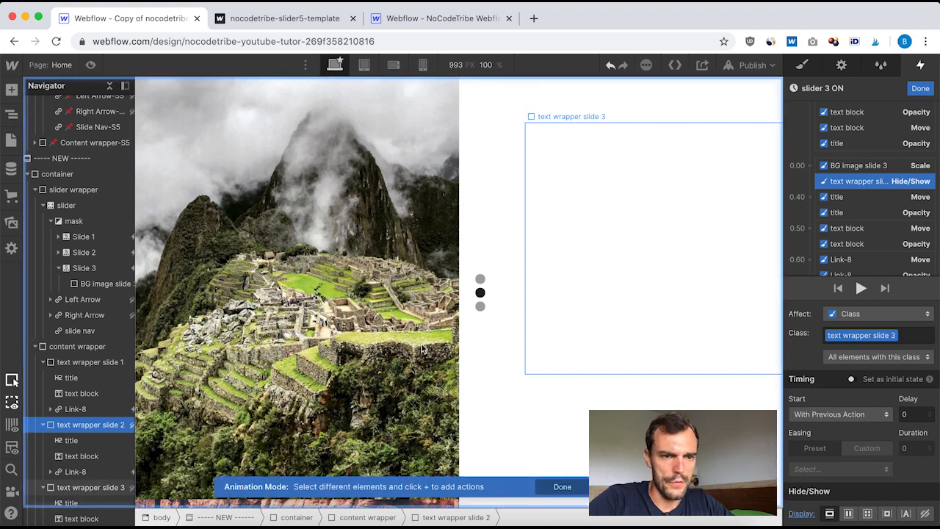
Make slider 3 ON's title, Link-8 and text block actions affect only the Selected Element, and finish editing the animation.
scroll(845, 204, "down", 2)
scroll(845, 204, "up", 4)
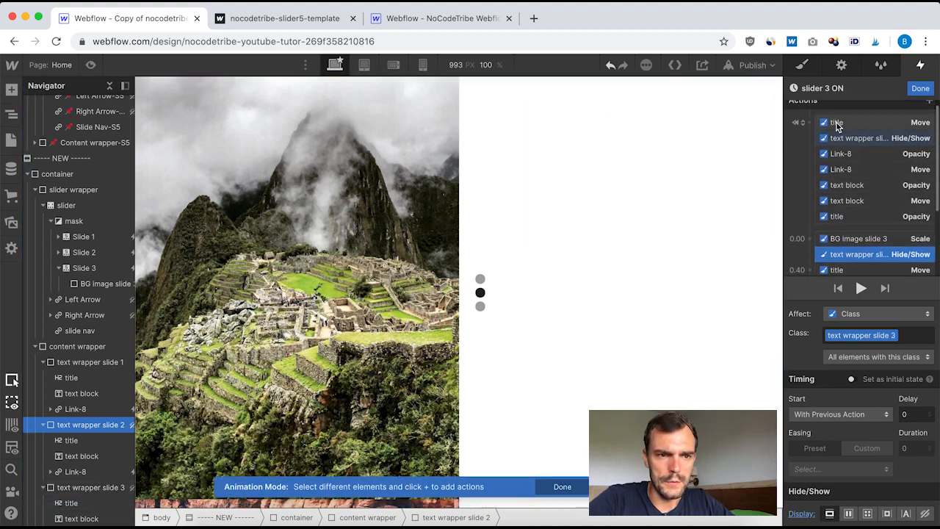
left_click(859, 125)
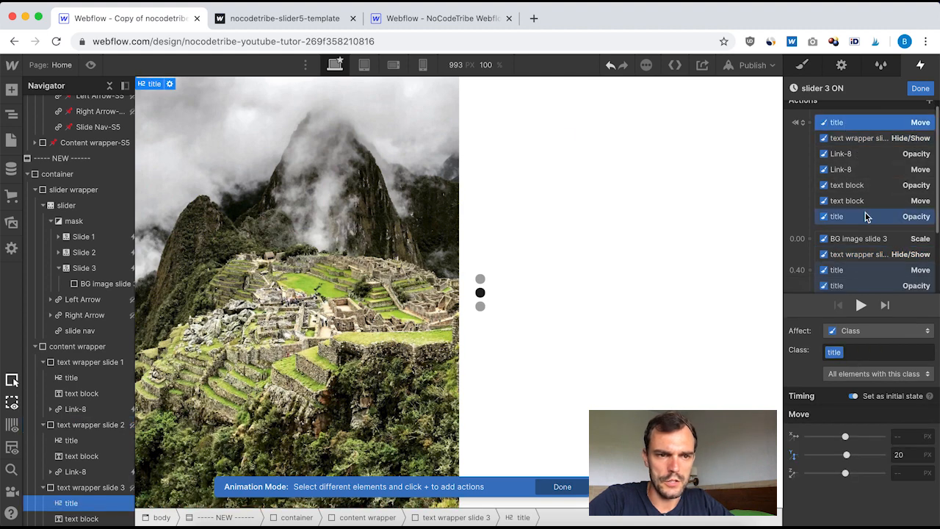
left_click(860, 154, "shift")
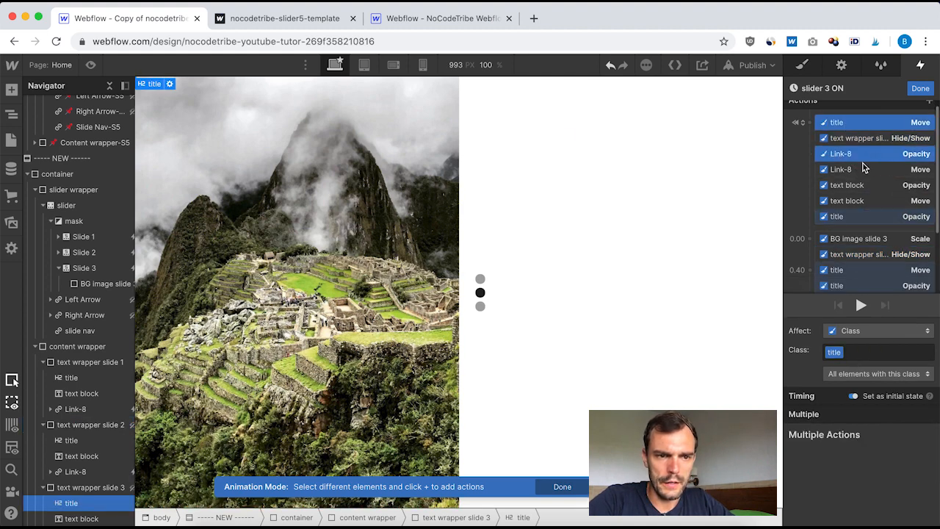
left_click(863, 331)
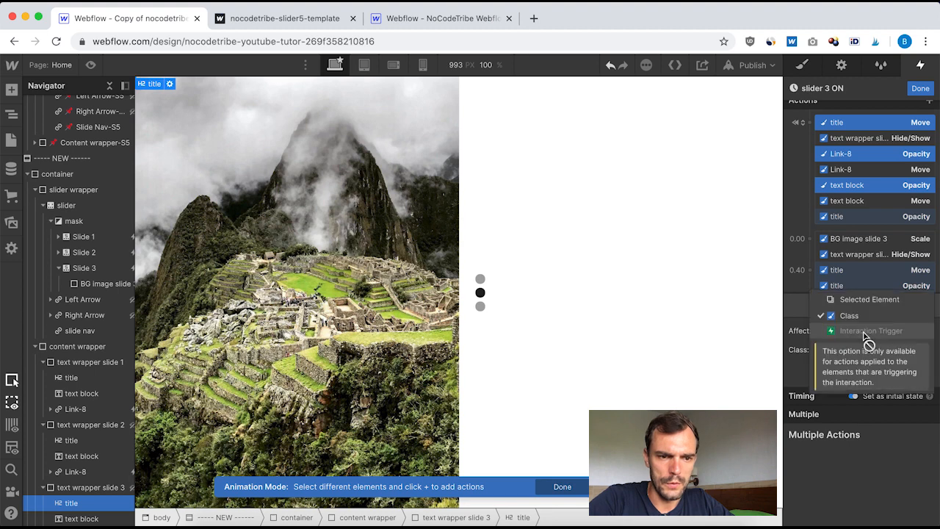
left_click(867, 304)
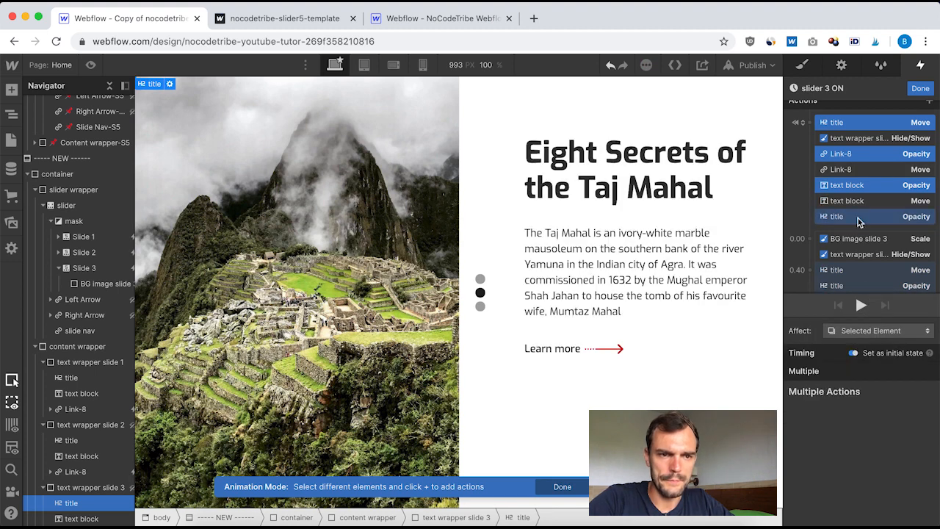
scroll(856, 191, "down", 3)
scroll(857, 167, "up", 3)
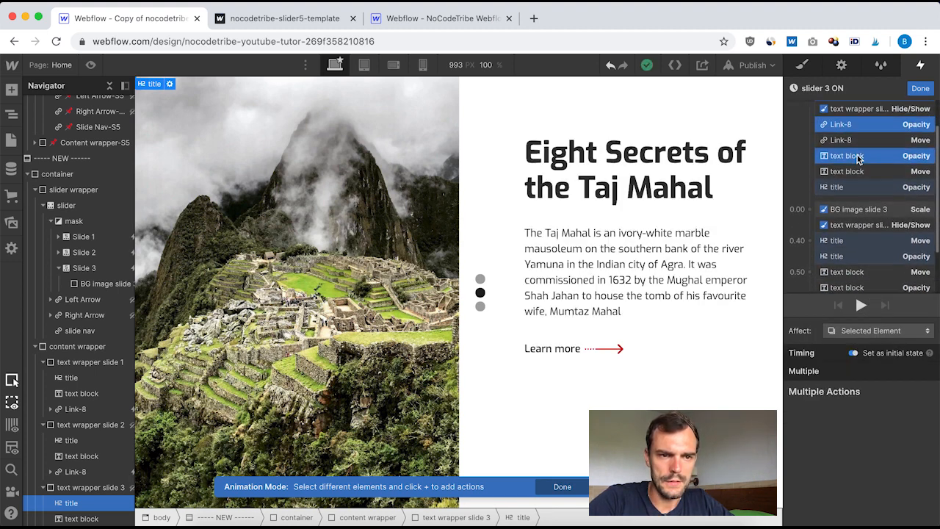
left_click(855, 174)
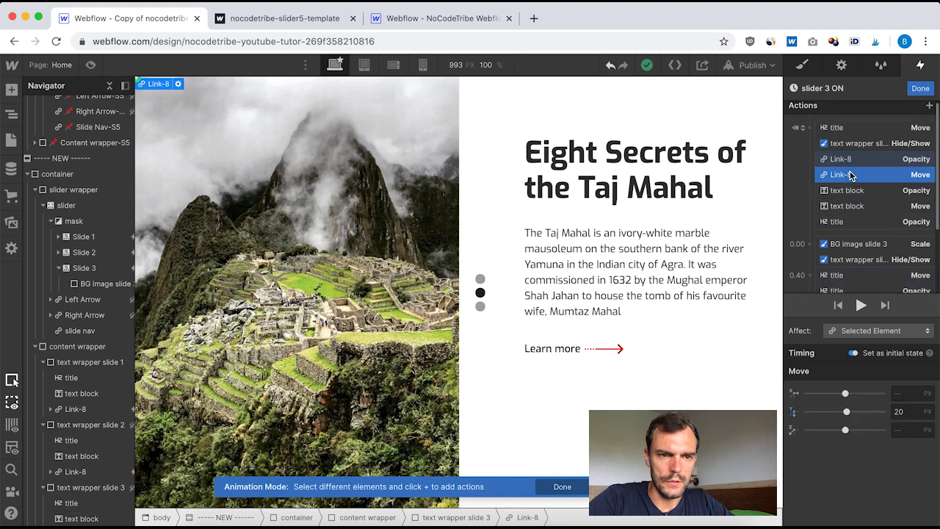
left_click(920, 89)
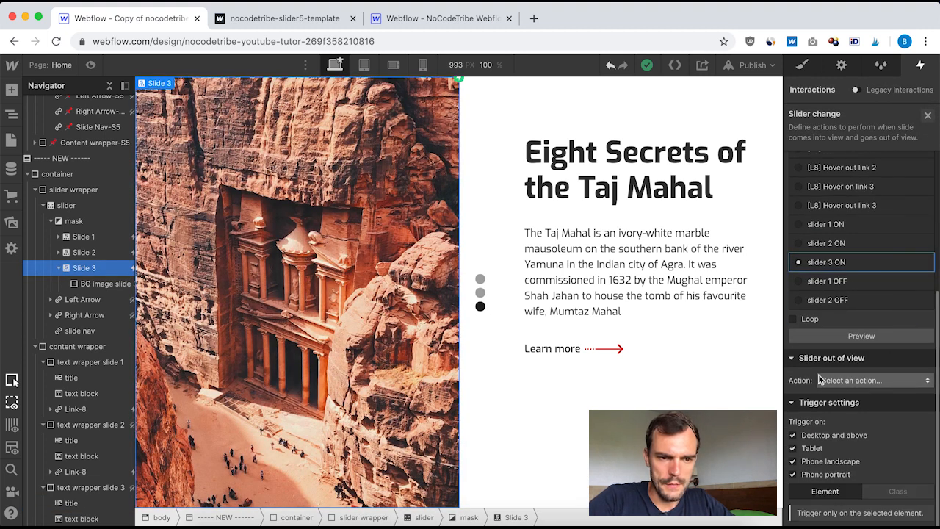
Set Slide 3's out-of-view action to start an animation, and assign it a duplicate of slider 2 OFF.
left_click(899, 383)
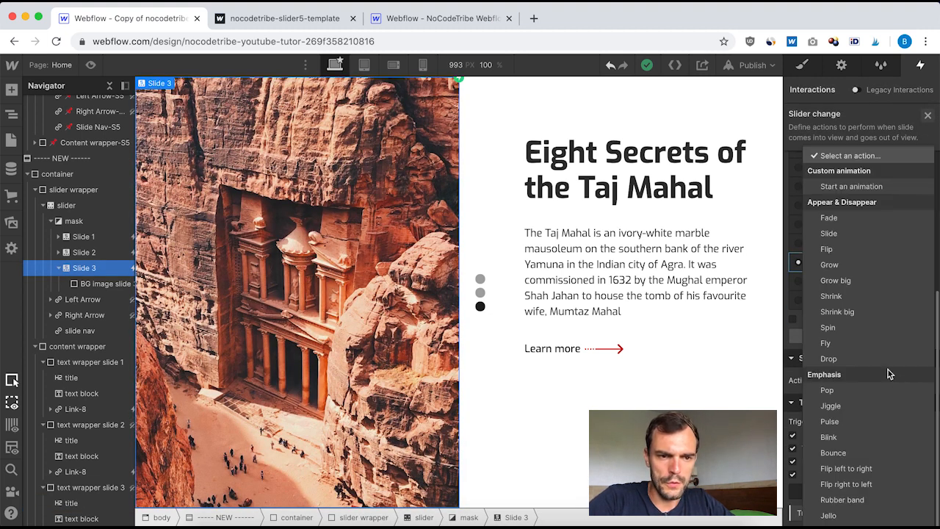
left_click(844, 186)
scroll(902, 380, "down", 5)
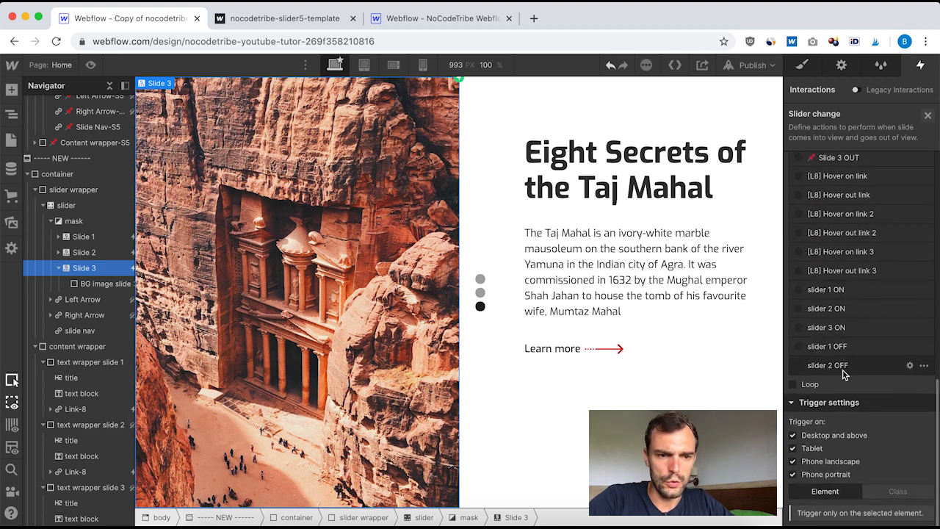
left_click(924, 366)
left_click(890, 416)
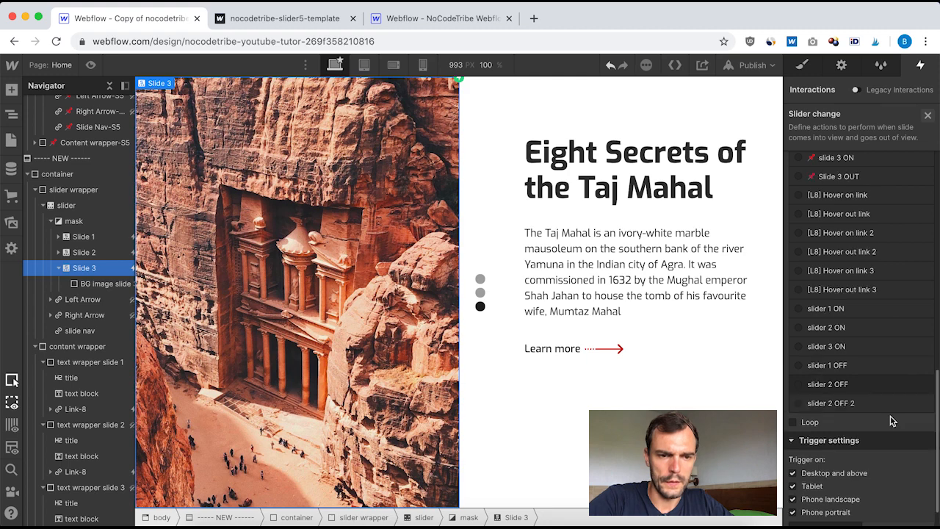
left_click(832, 379)
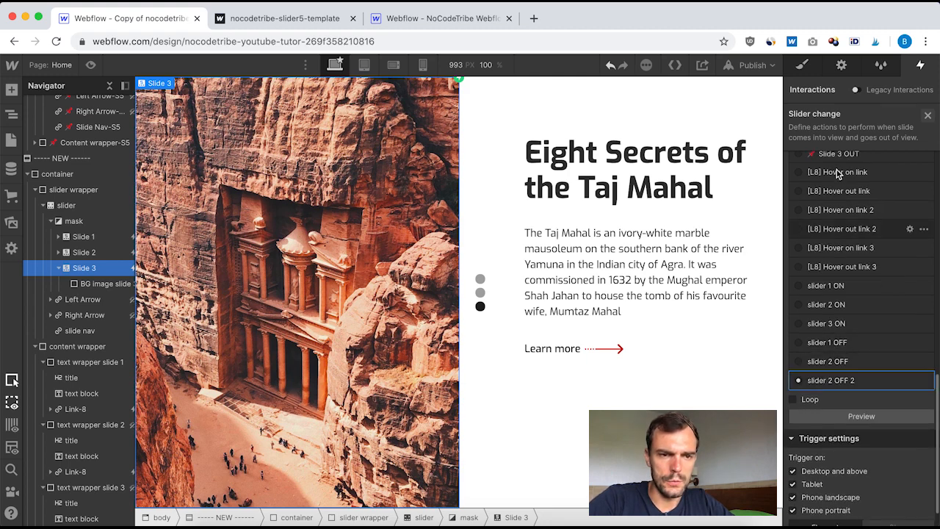
Open the duplicated slider 2 OFF animation and rename it slider 3 OFF.
left_click(845, 380)
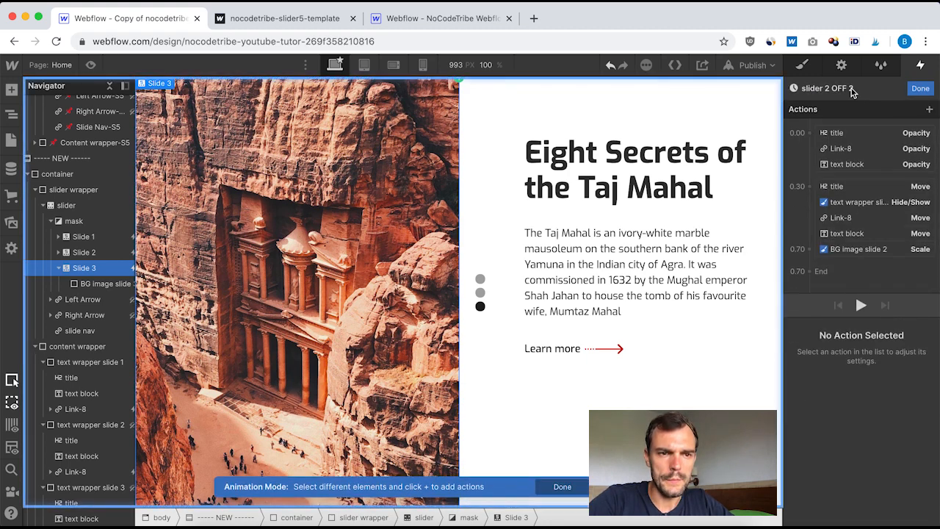
left_click(857, 88)
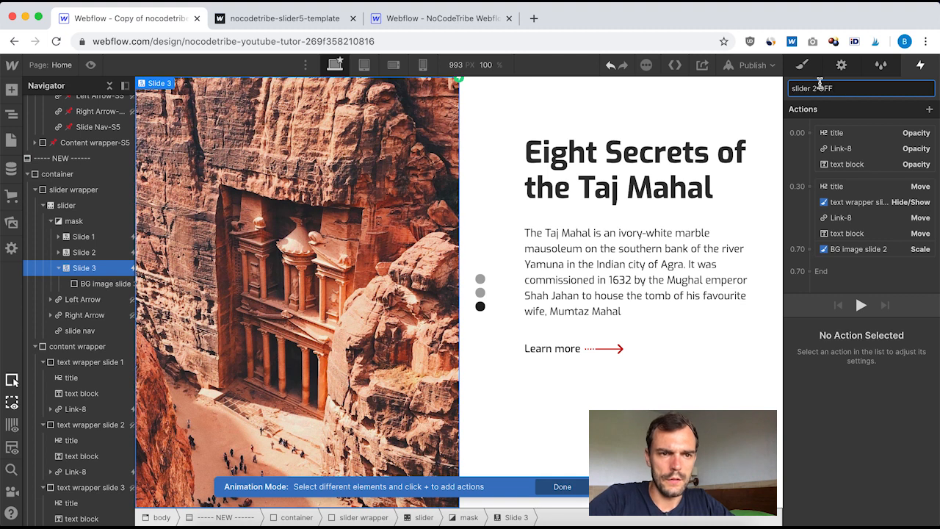
key("Return")
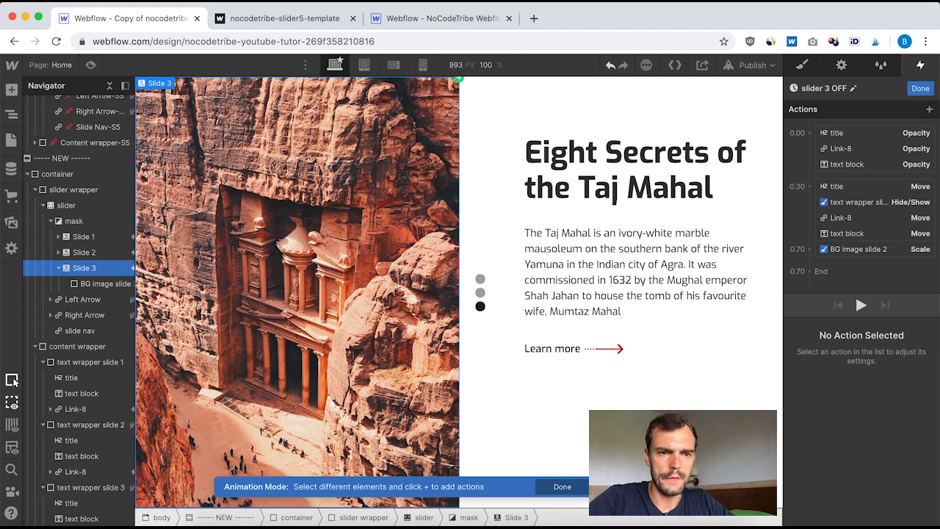
Change the target of slider 3 OFF's title Opacity and Move actions to the title in text wrapper slide 3.
left_click(850, 134)
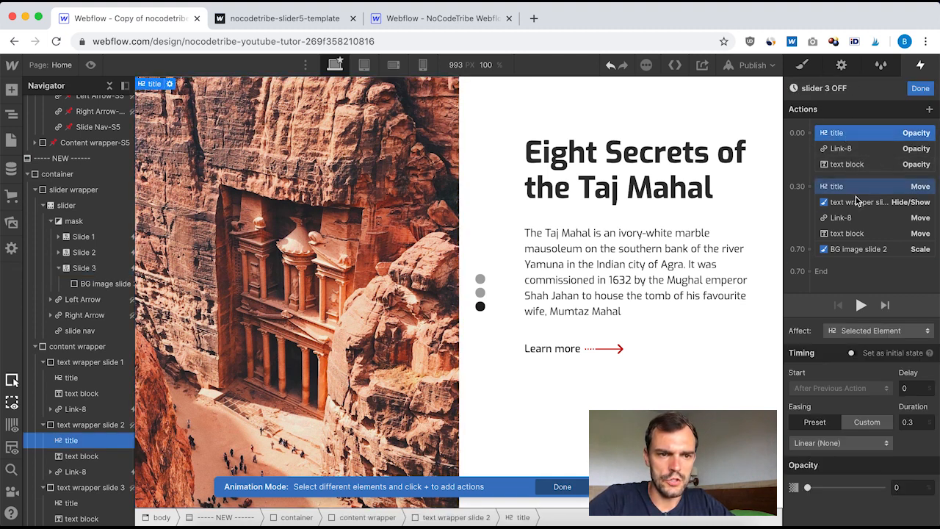
left_click(844, 189, "shift")
right_click(848, 189)
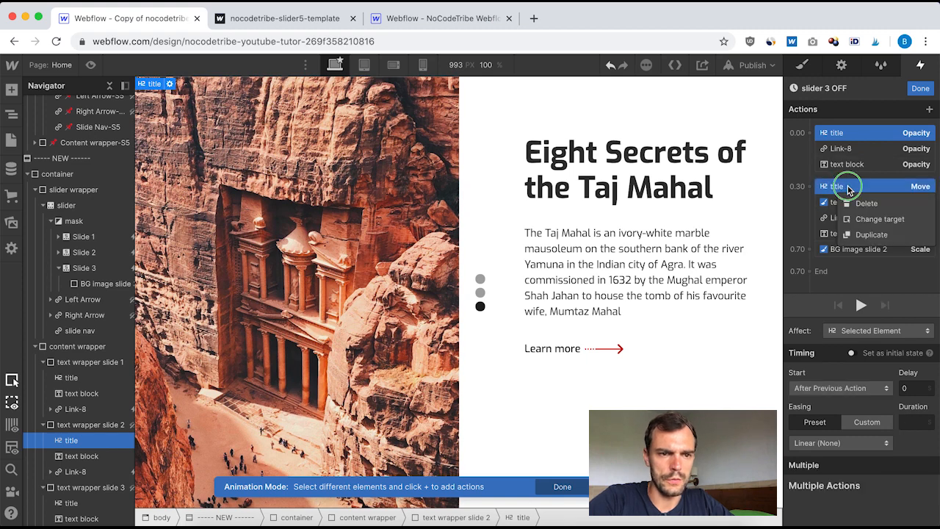
left_click(874, 220)
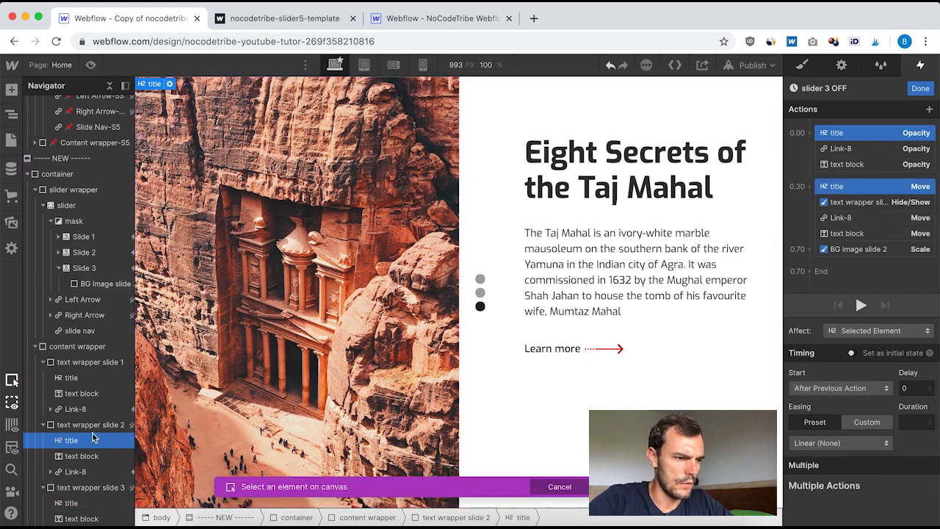
scroll(78, 482, "down", 1)
left_click(77, 486)
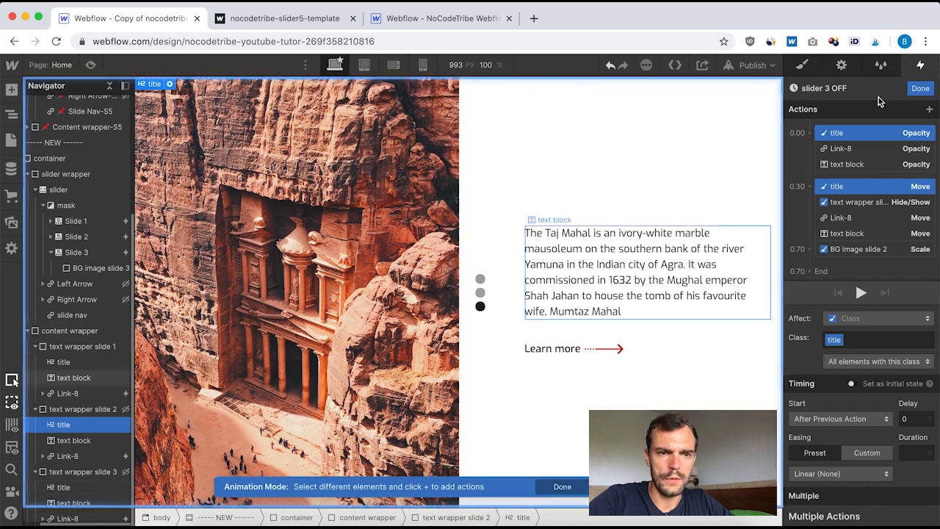
left_click(842, 149)
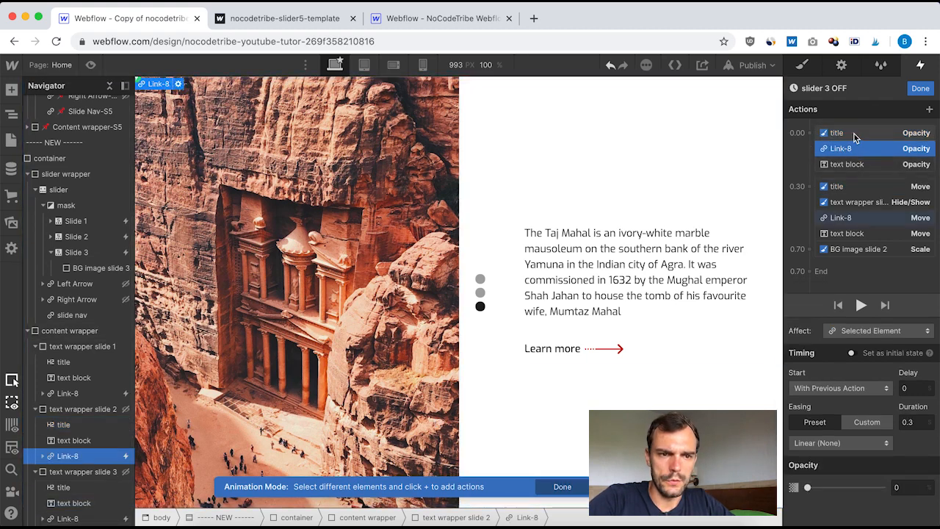
left_click(854, 134)
left_click(850, 185, "shift")
right_click(845, 189)
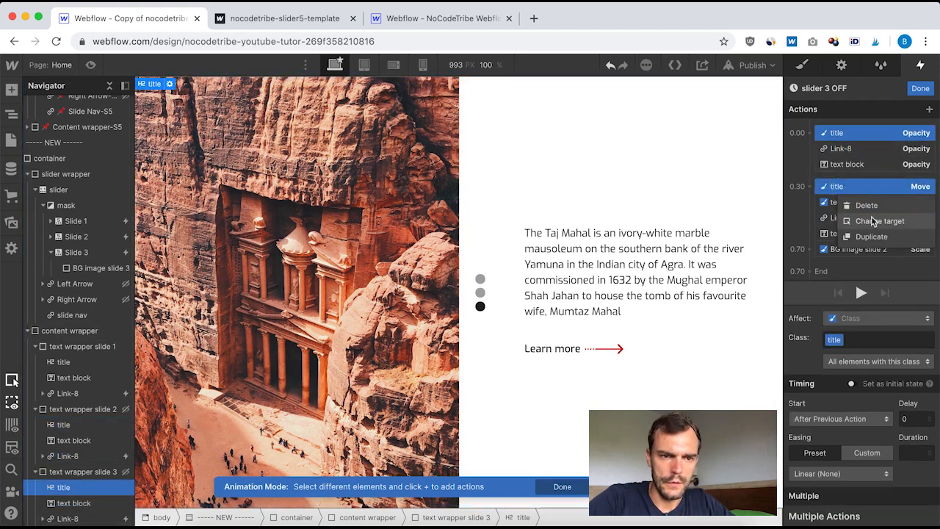
left_click(872, 221)
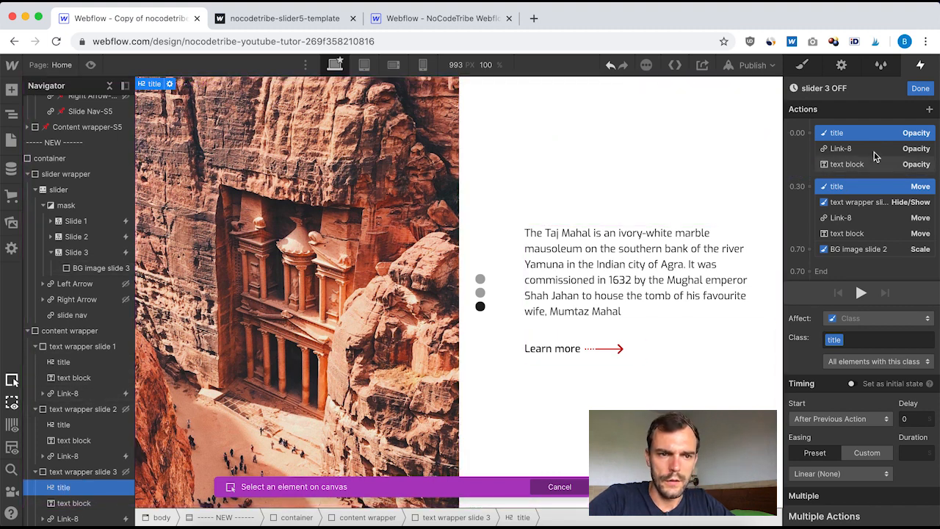
Change the target of slider 3 OFF's Link-8 Opacity and Move actions to Link-8 in text wrapper slide 3.
left_click(846, 150)
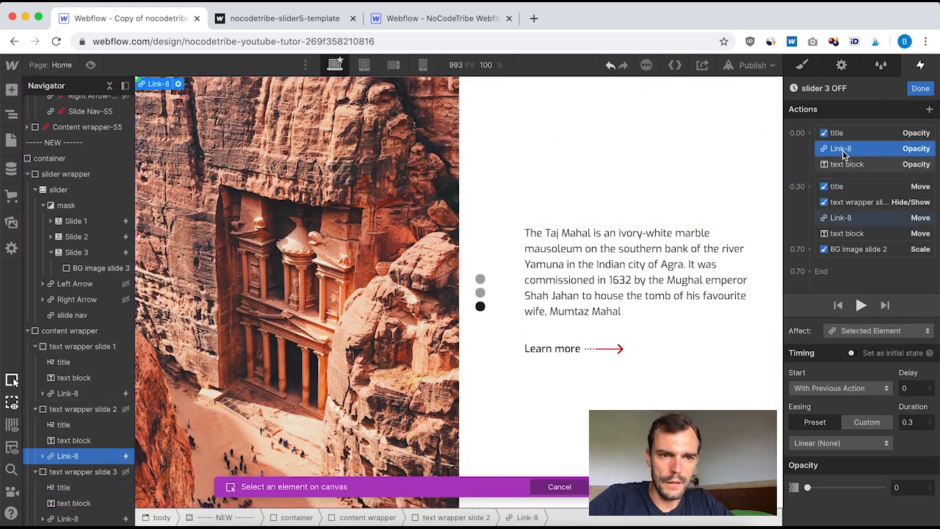
left_click(849, 217, "shift")
right_click(848, 220)
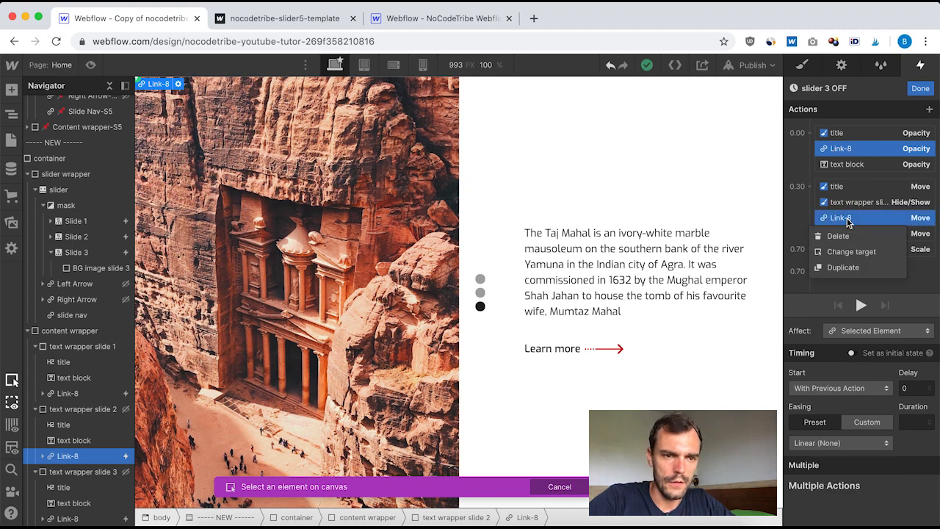
left_click(66, 518)
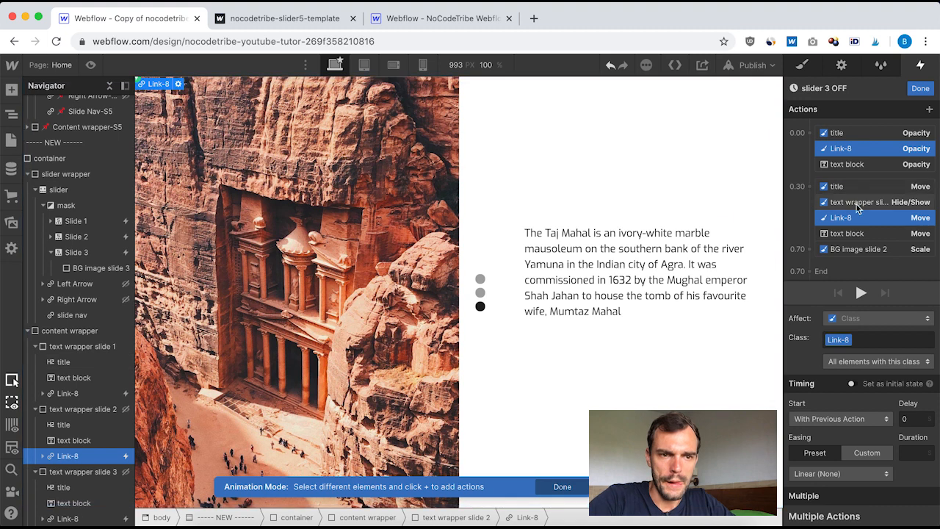
Change the target of slider 3 OFF's text block Opacity and Move actions to the text block in text wrapper slide 3.
left_click(848, 164)
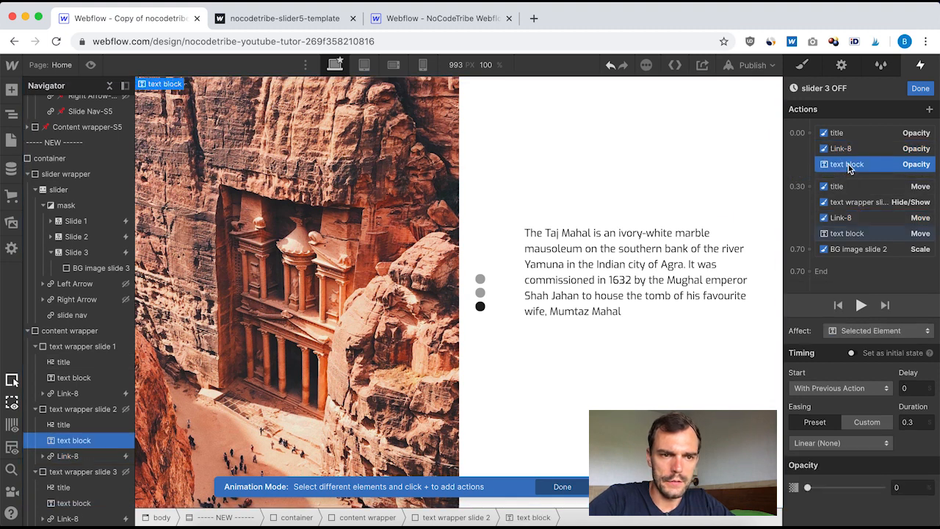
left_click(849, 233, "shift")
right_click(856, 233)
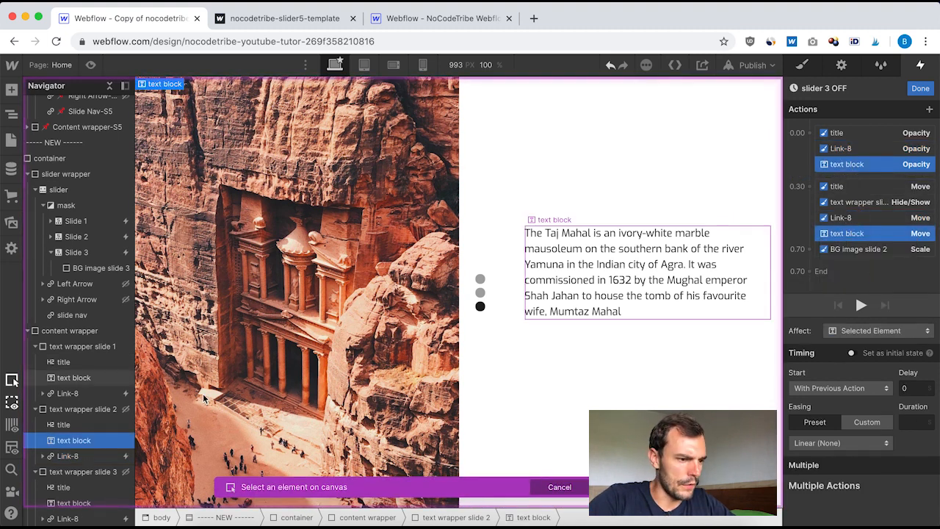
left_click(74, 503)
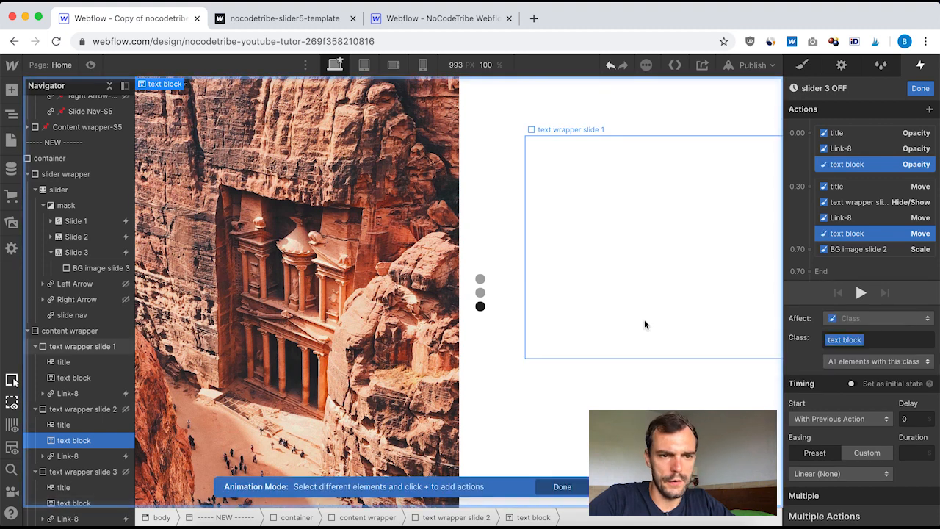
Change the target of slider 3 OFF's text wrapper slide 2 Hide/Show action to text wrapper slide 3.
left_click(858, 203)
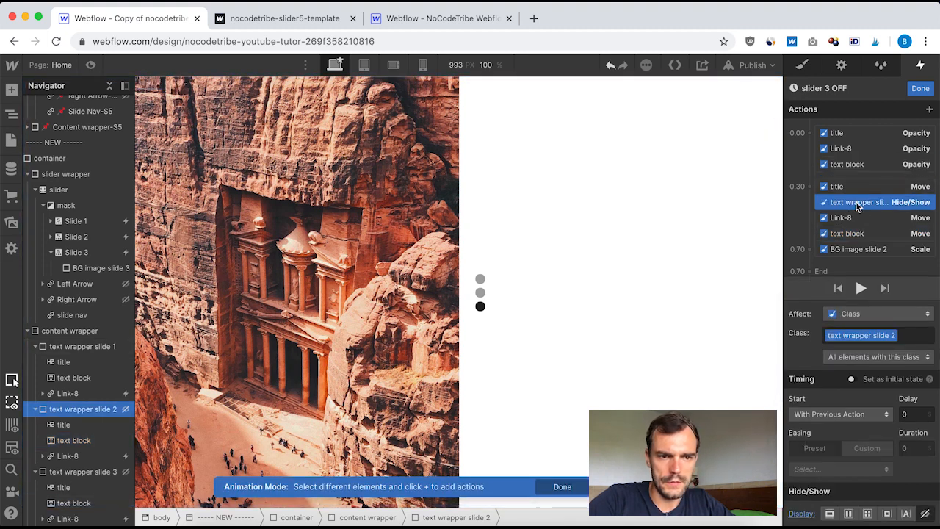
right_click(870, 207)
left_click(885, 240)
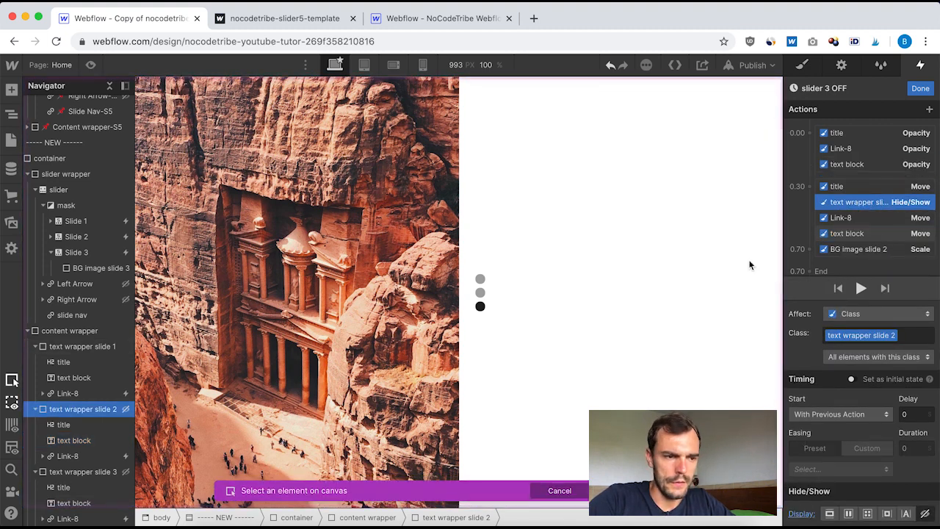
left_click(78, 471)
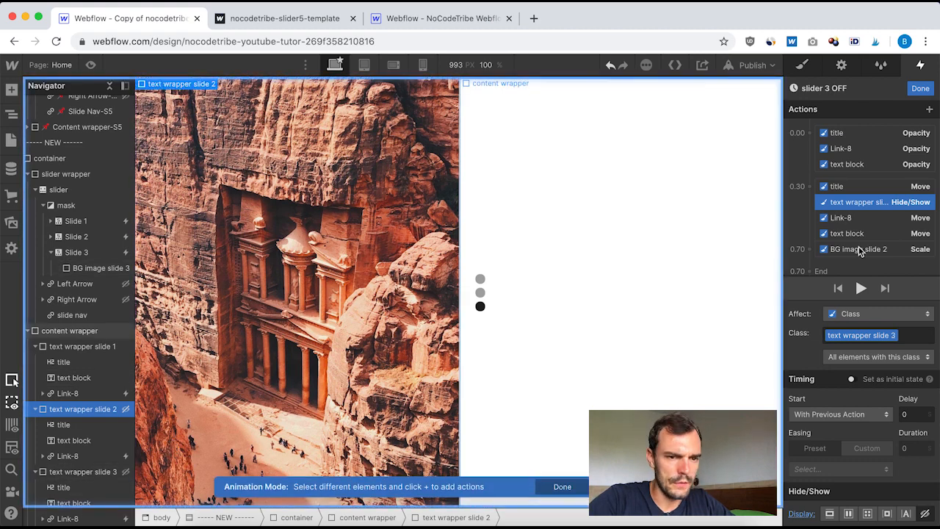
Change the target of slider 3 OFF's BG image slide 2 Scale action to BG image slide 3 inside Slide 3.
left_click(854, 251)
right_click(849, 253)
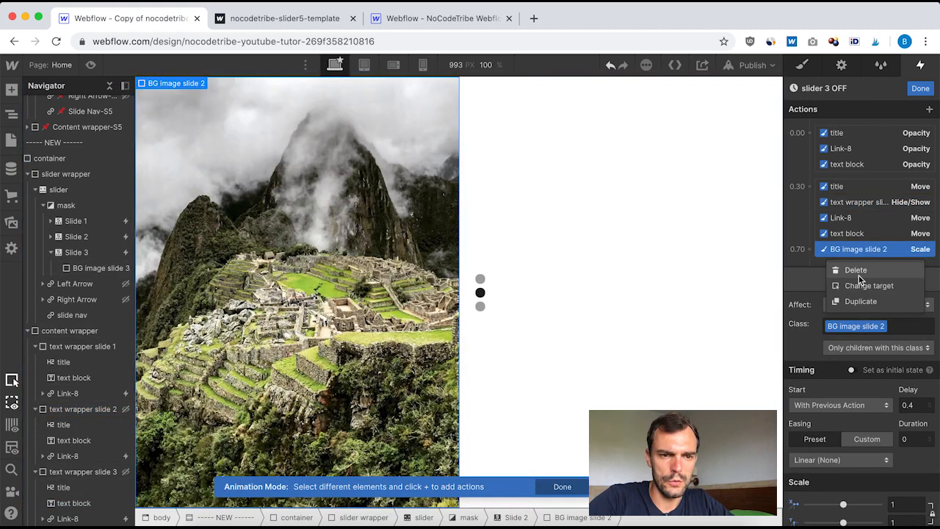
left_click(871, 286)
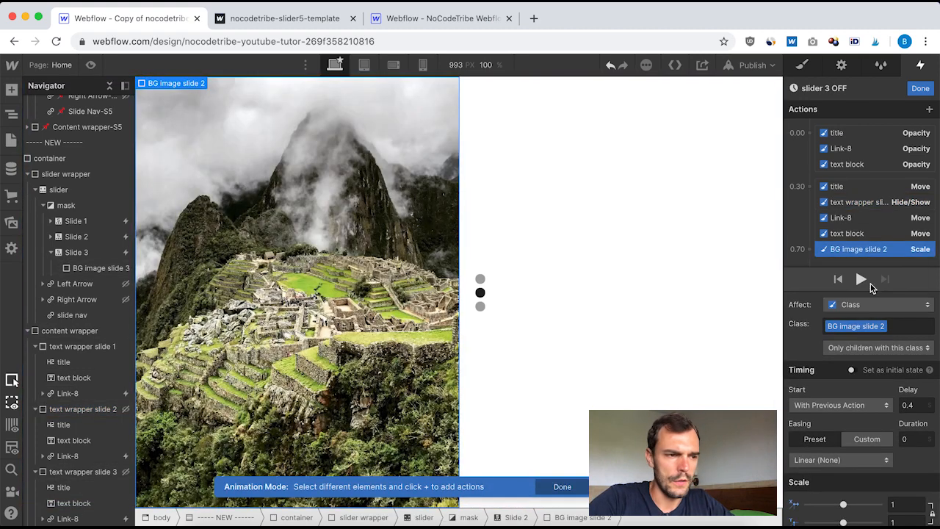
left_click(93, 267)
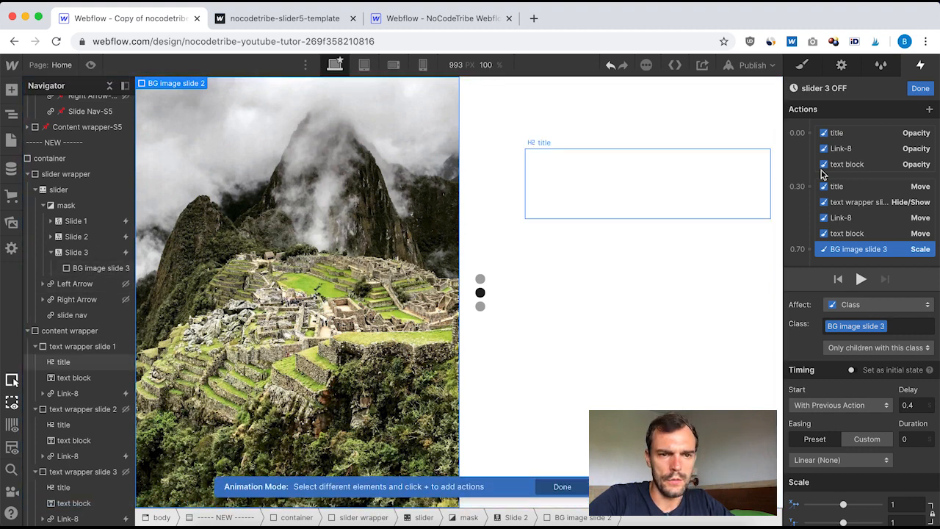
left_click(836, 133)
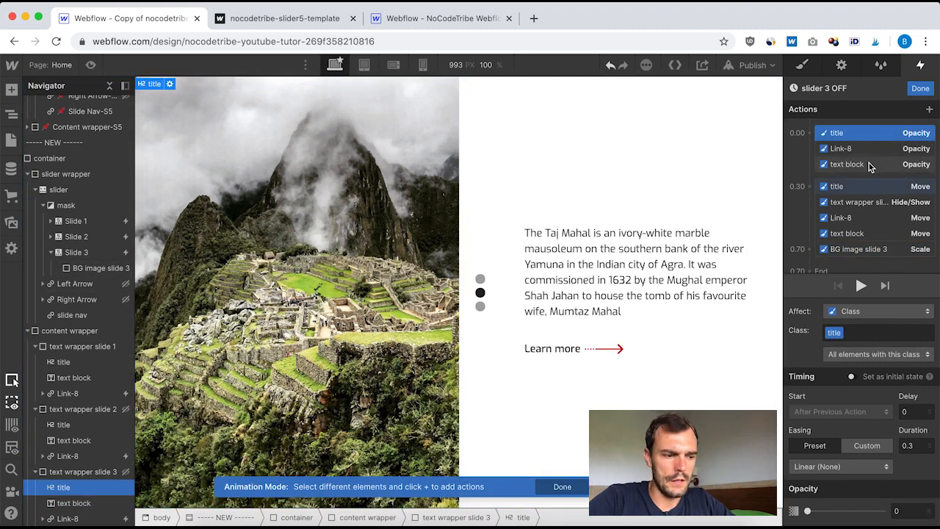
left_click(867, 166, "shift")
right_click(859, 154)
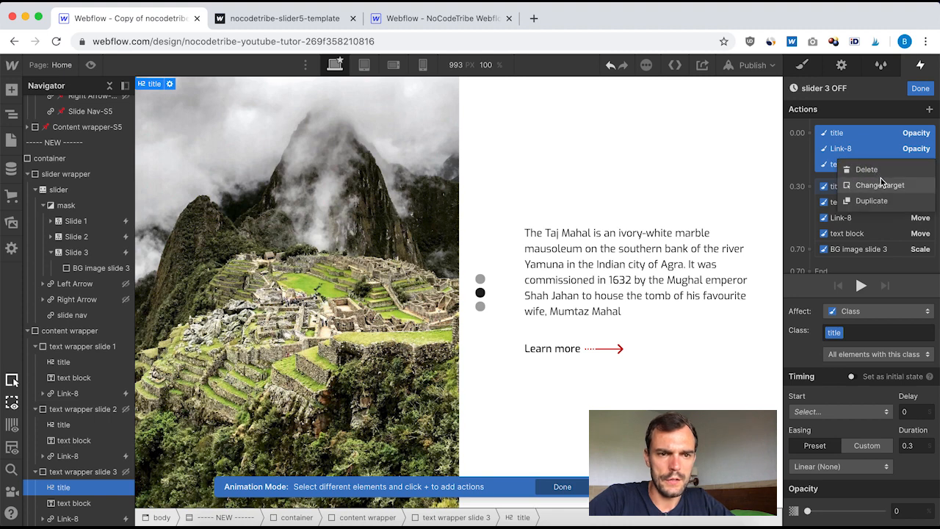
left_click(873, 314)
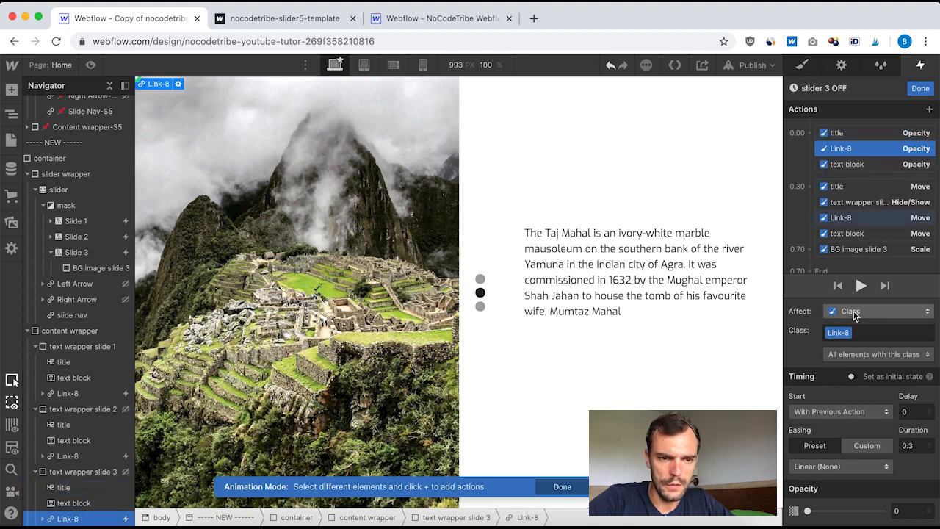
left_click(872, 313)
left_click(846, 132)
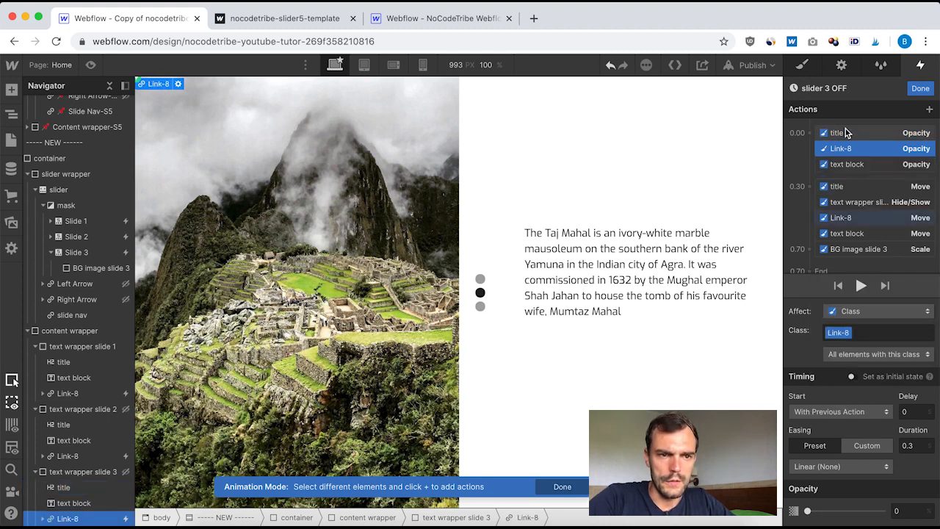
Make slider 3 OFF's title, Link-8 and text block actions affect only the Selected Element, and finish editing the animation.
left_click(854, 136)
left_click(856, 164, "shift")
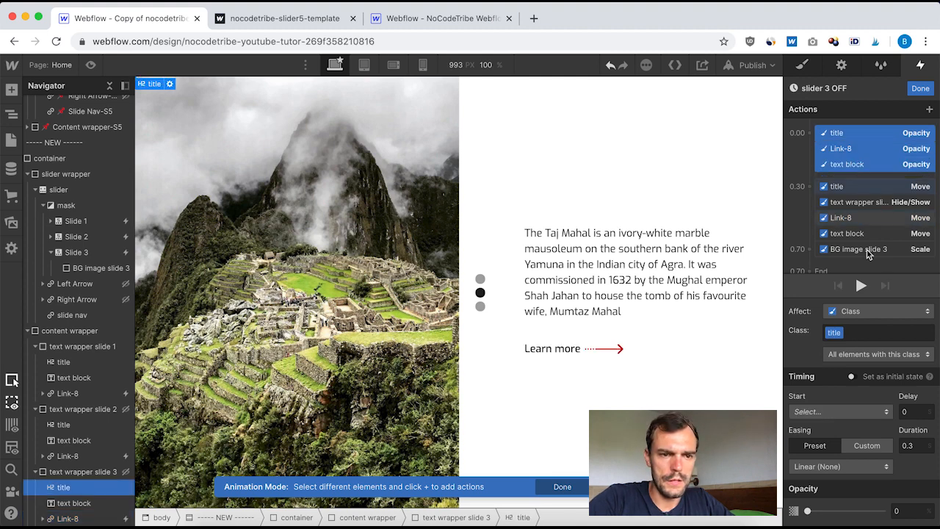
left_click(866, 310)
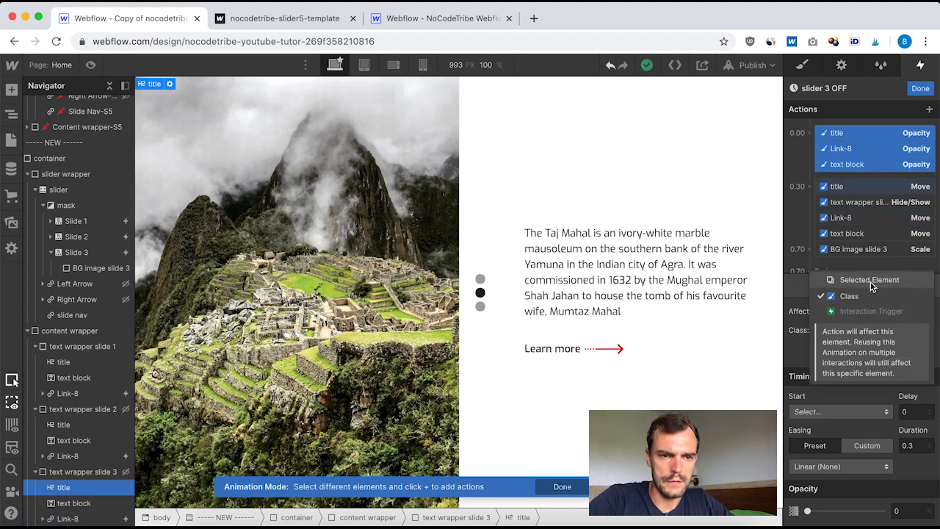
left_click(873, 285)
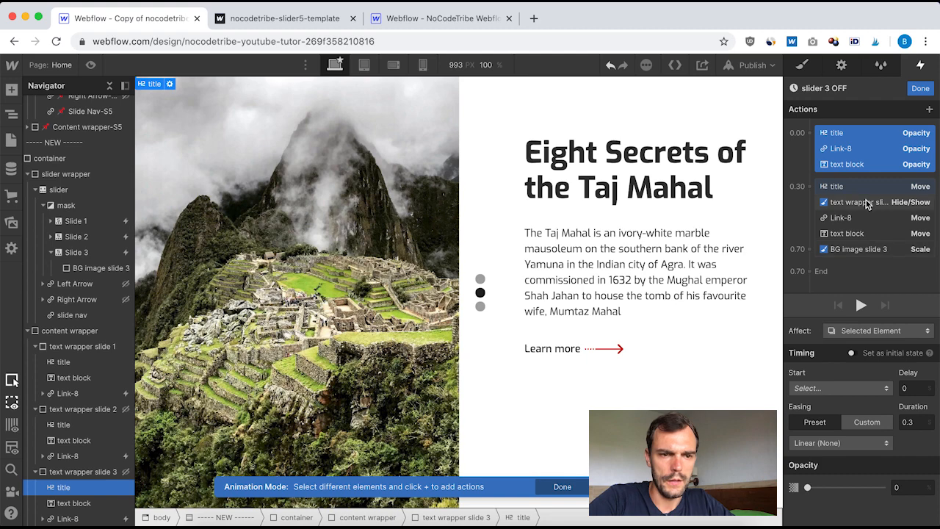
left_click(920, 89)
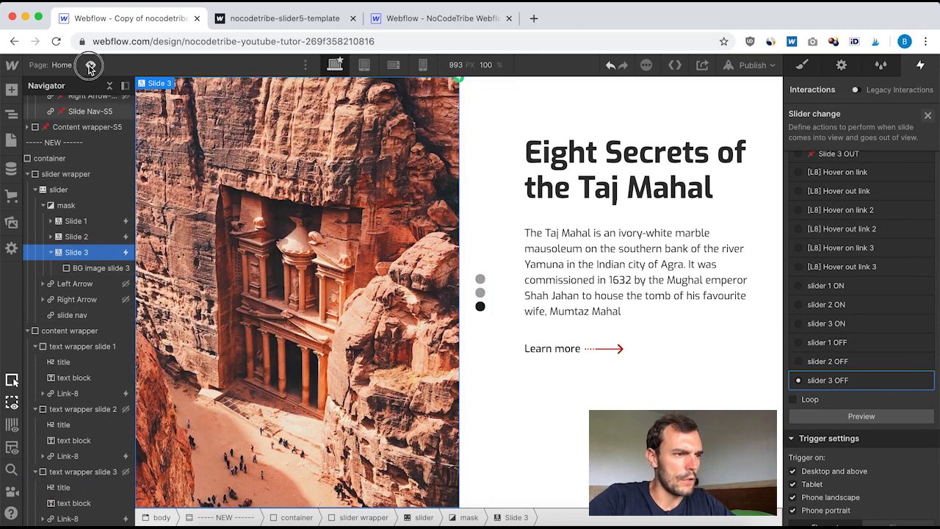
Preview the page and step through all three slides to check their ON and OFF animations.
left_click(90, 66)
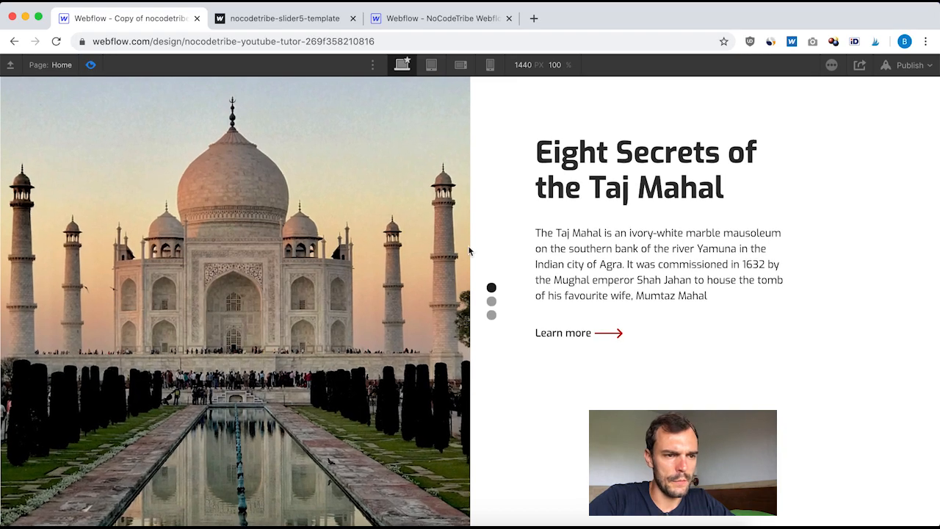
left_click(492, 301)
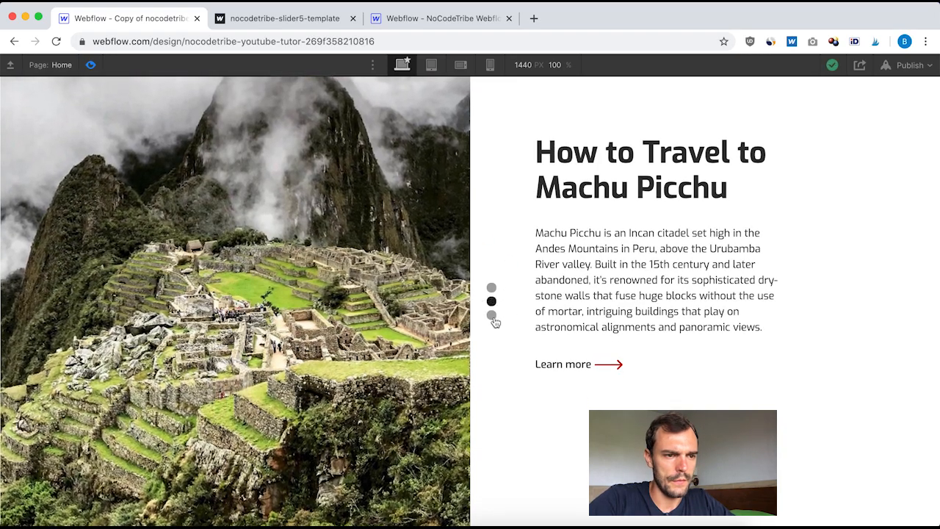
left_click(491, 314)
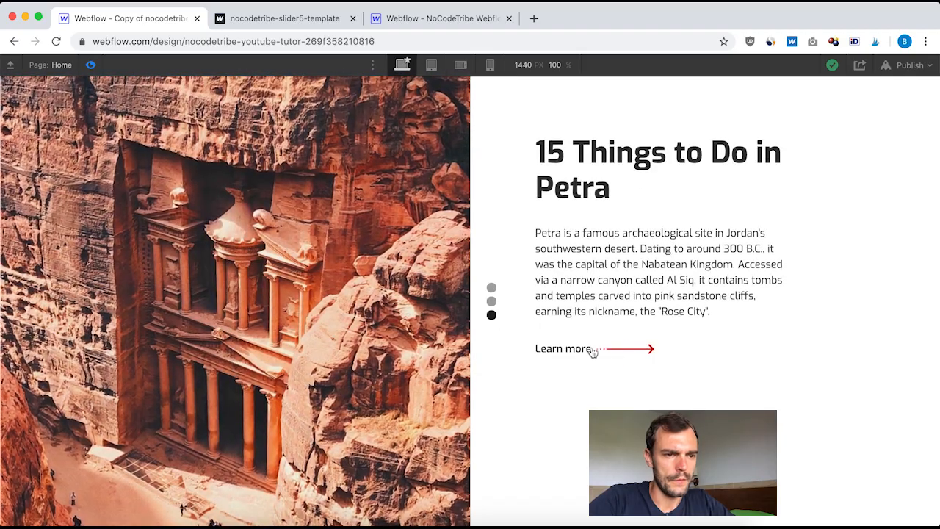
left_click(491, 288)
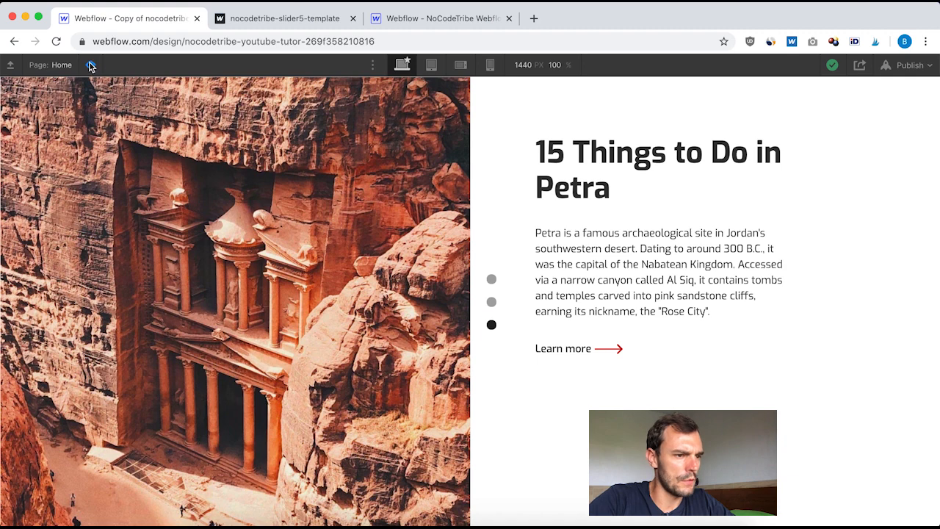
left_click(90, 65)
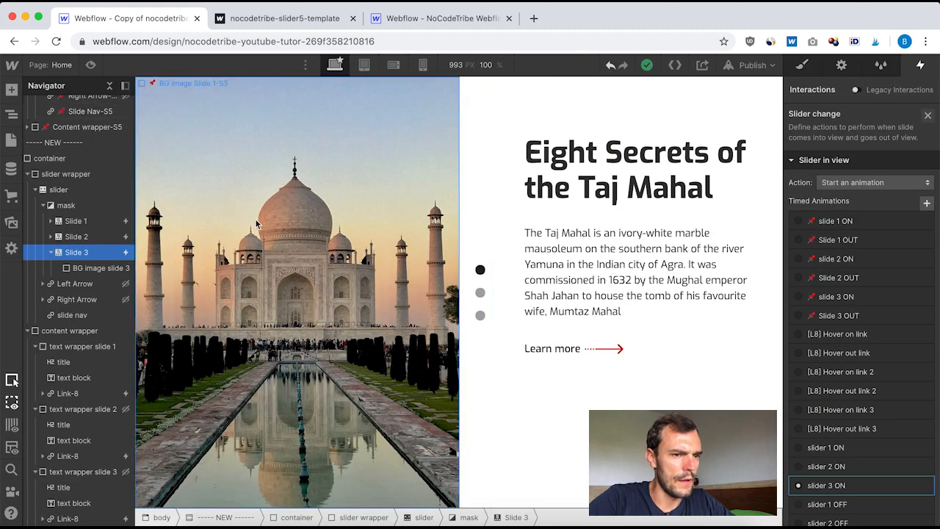
Enable auto-play for the new slider and set its animation duration to 400 ms.
left_click(842, 66)
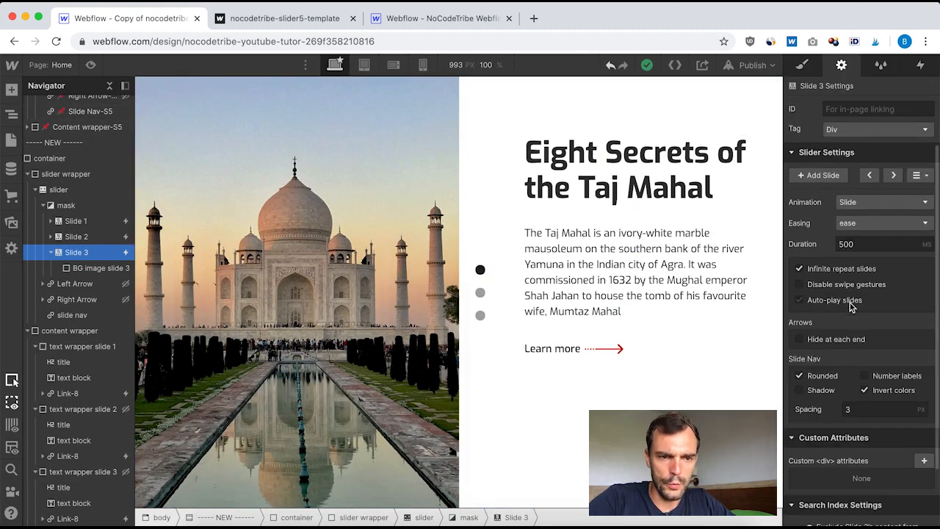
left_click(800, 300)
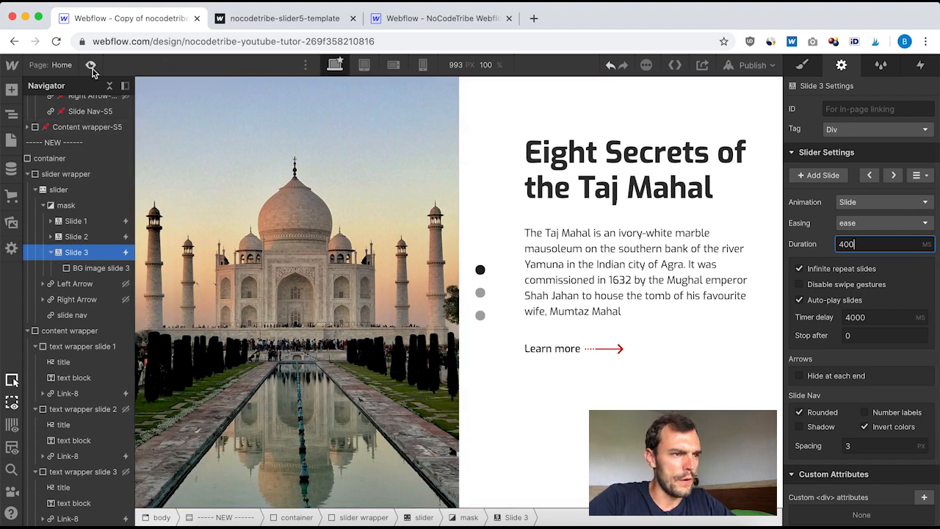
Preview the page and compare the new slider's auto-play and navigation dots with the template slider above it.
left_click(90, 66)
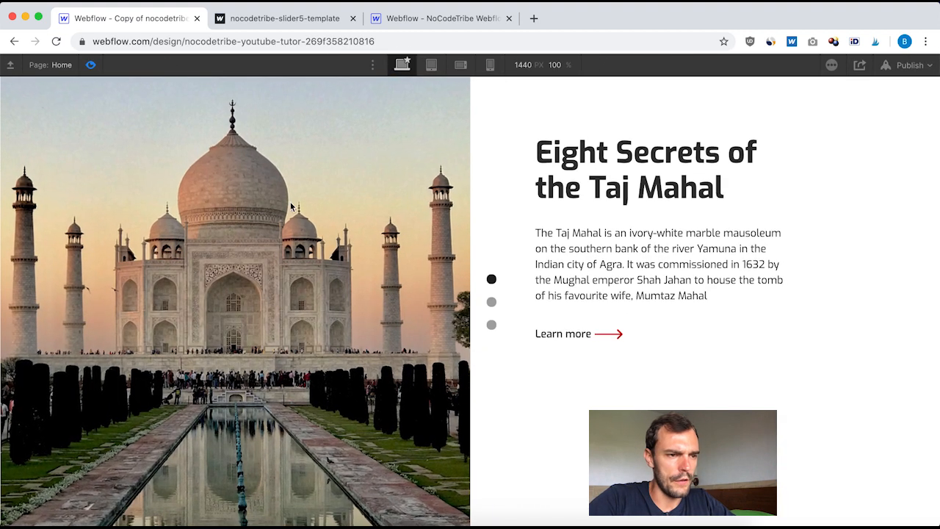
left_click(491, 303)
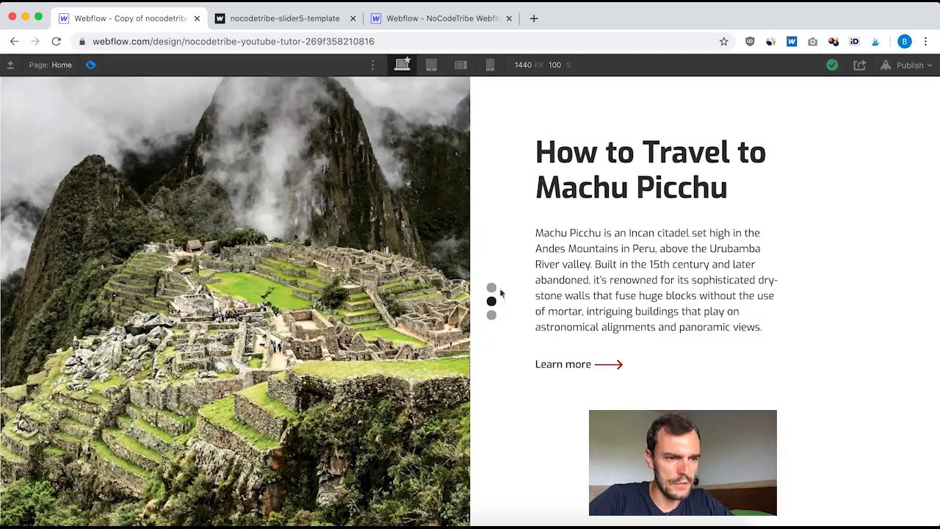
scroll(501, 277, "down", 10)
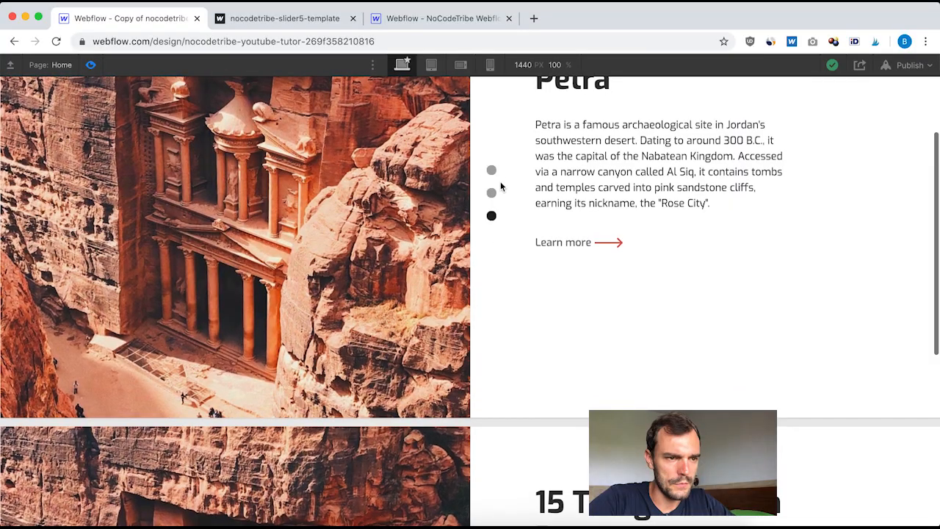
scroll(502, 351, "down", 3)
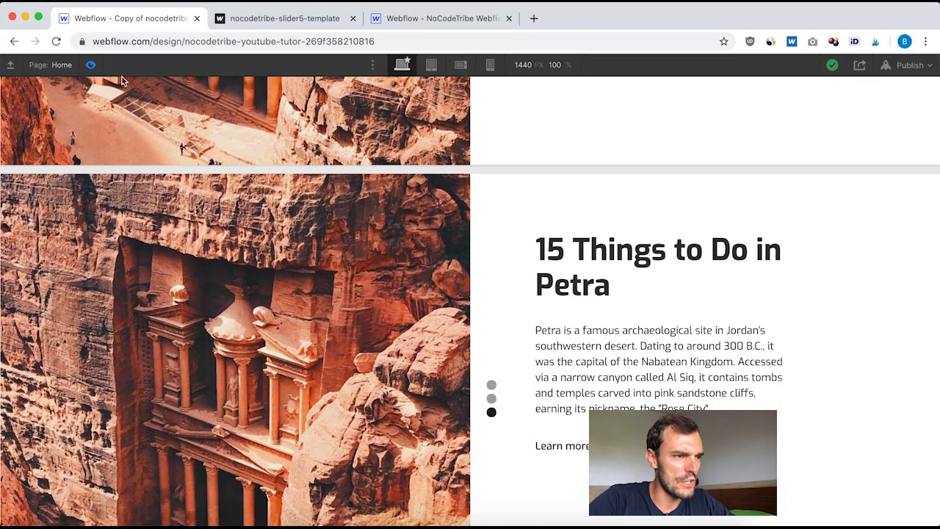
left_click(91, 65)
Examine the style and slider settings of the template's Slide Nav-S5 for its dot spacing.
scroll(506, 169, "down", 4)
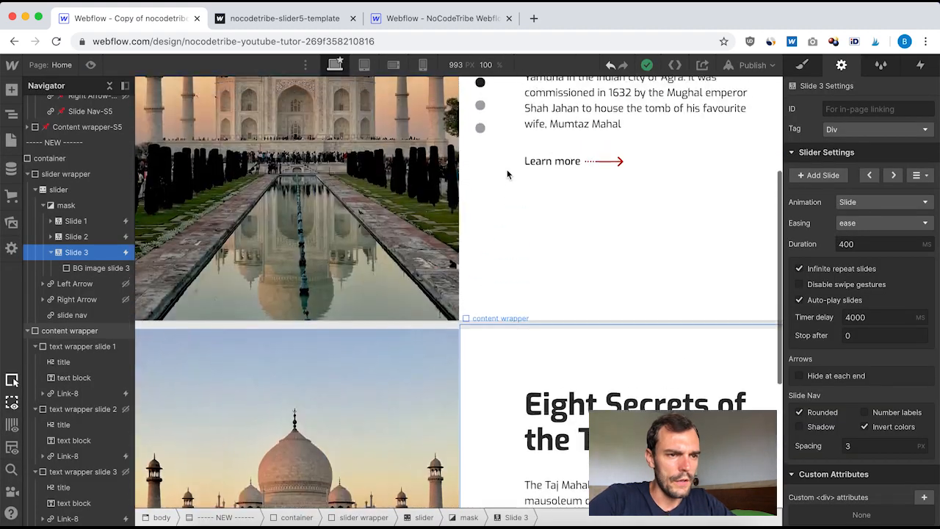
scroll(499, 171, "up", 1)
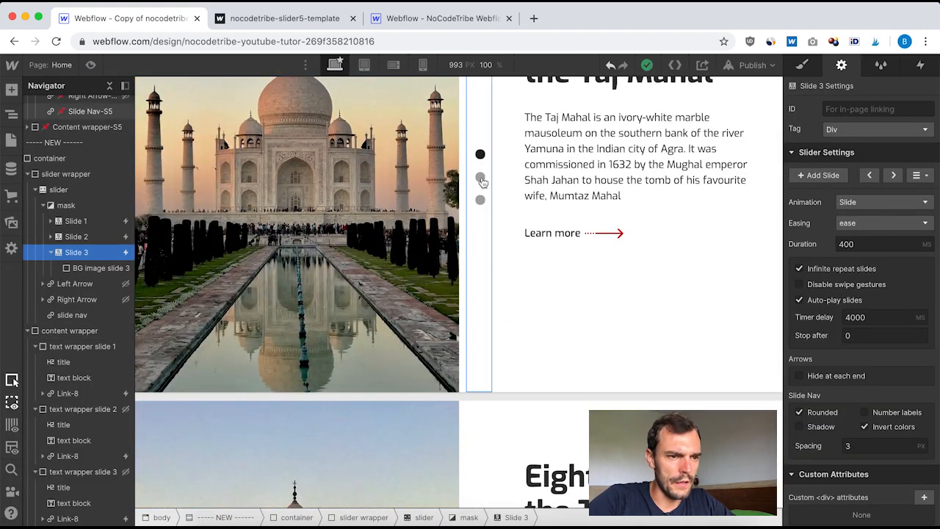
scroll(481, 300, "down", 3)
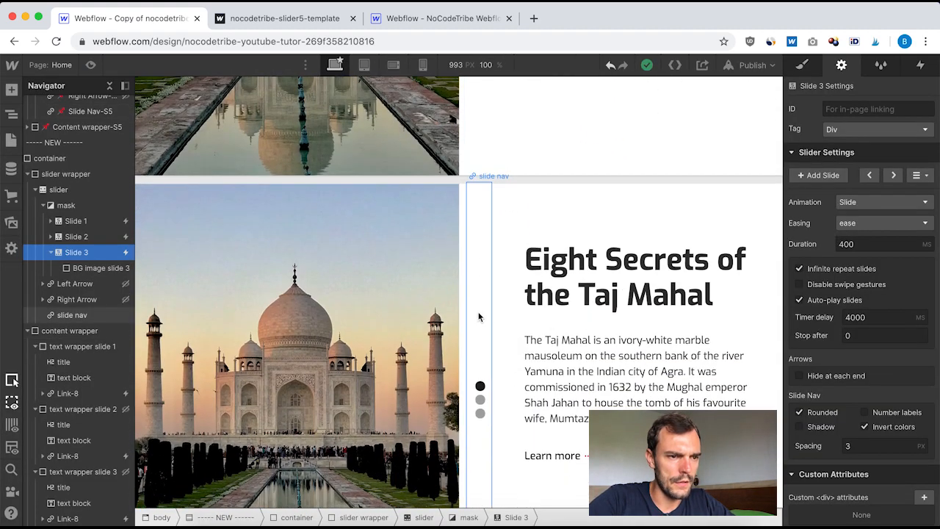
scroll(478, 312, "down", 2)
scroll(478, 316, "up", 1)
left_click(479, 315)
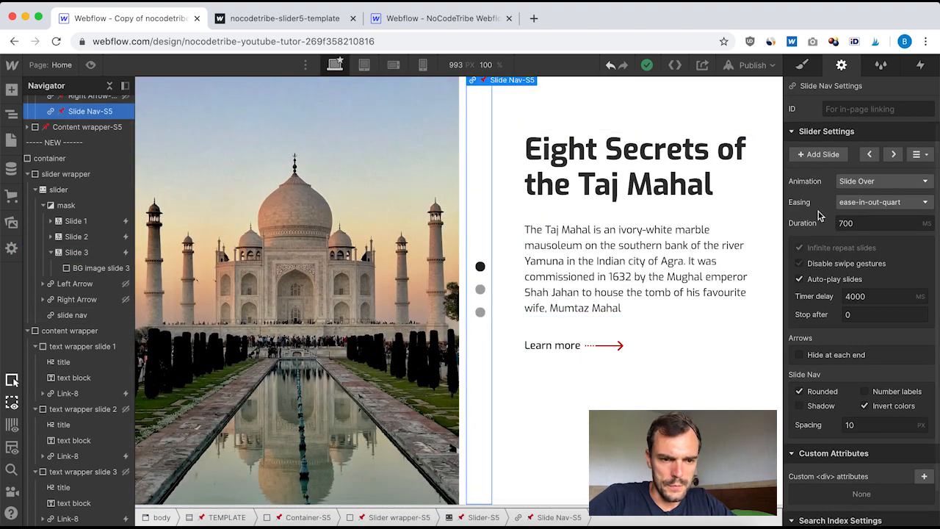
left_click(801, 70)
scroll(878, 383, "down", 8)
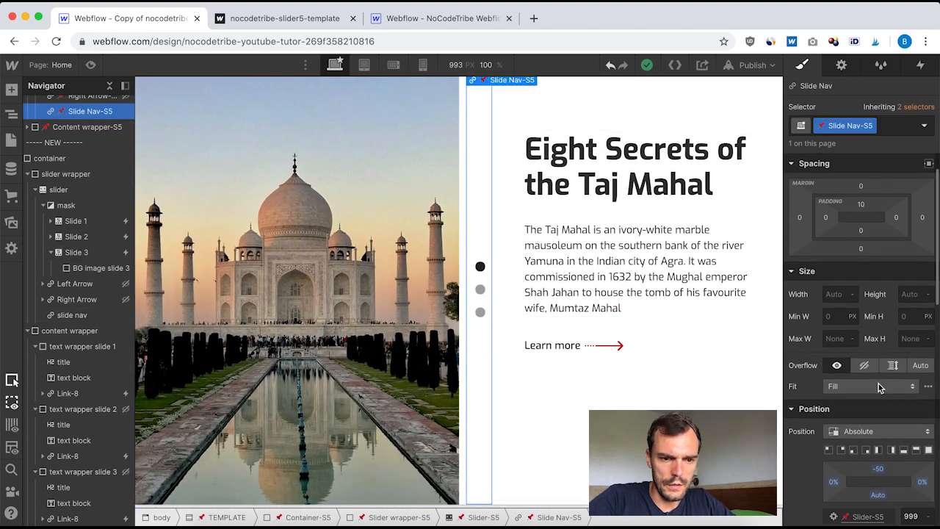
scroll(880, 388, "down", 1)
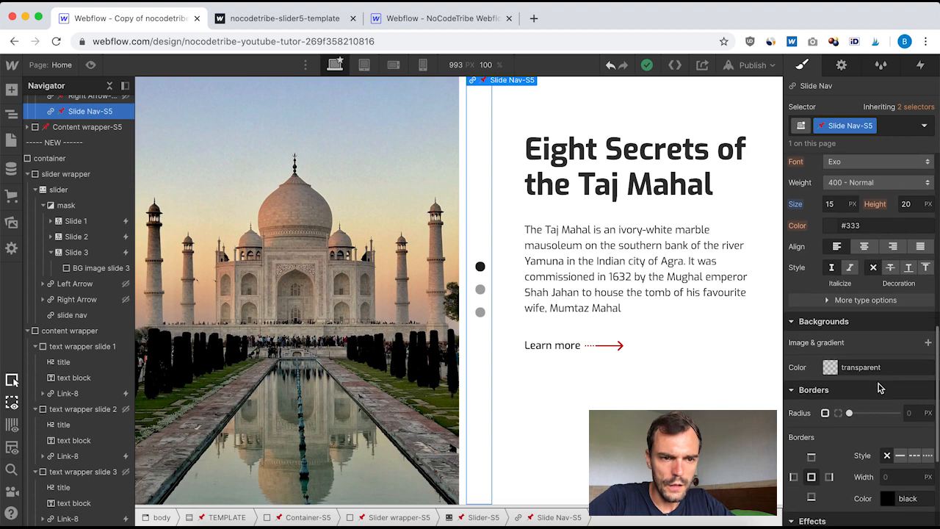
left_click(843, 62)
scroll(834, 300, "down", 1)
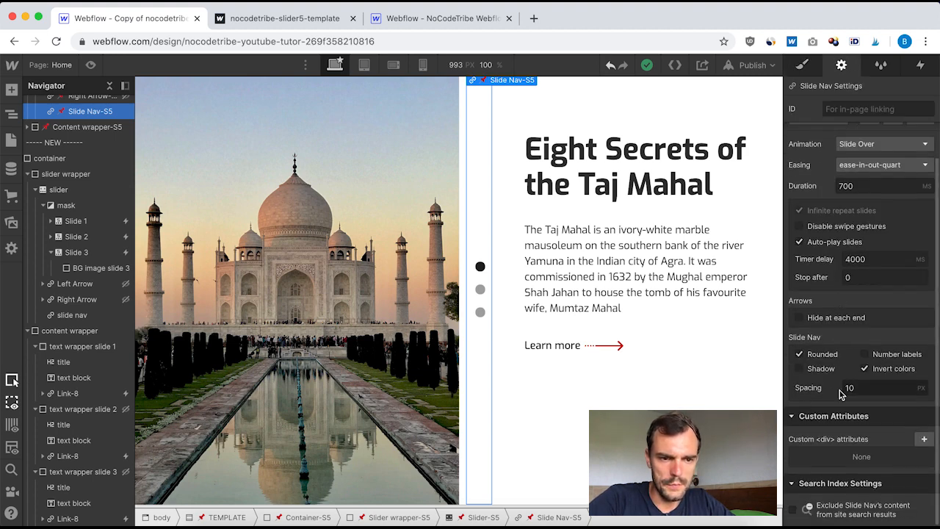
scroll(501, 338, "down", 3)
scroll(487, 314, "up", 3)
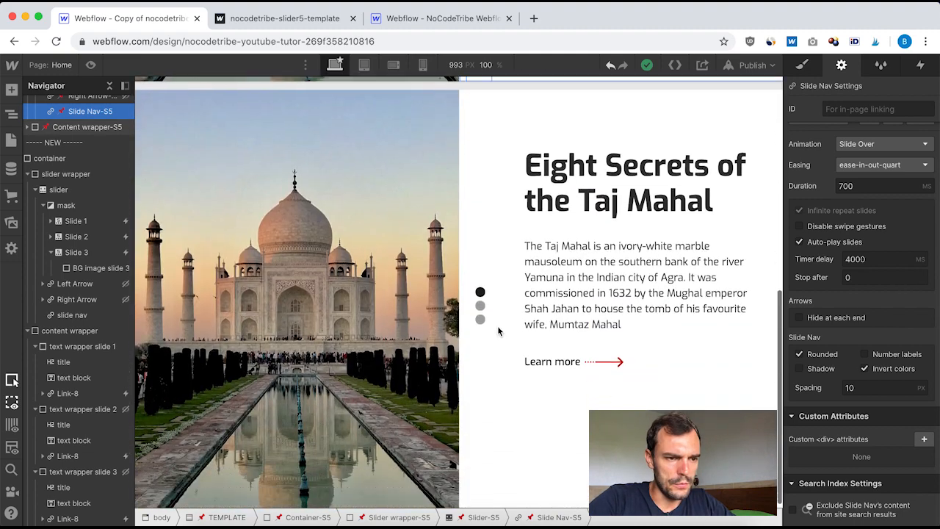
Set the spacing of the new slider's slide nav to 10 px.
left_click(478, 205)
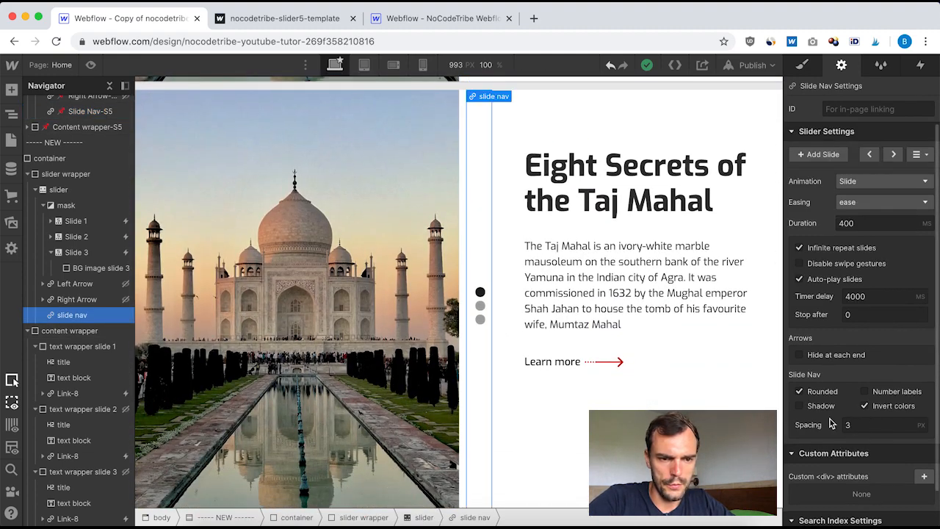
type("10")
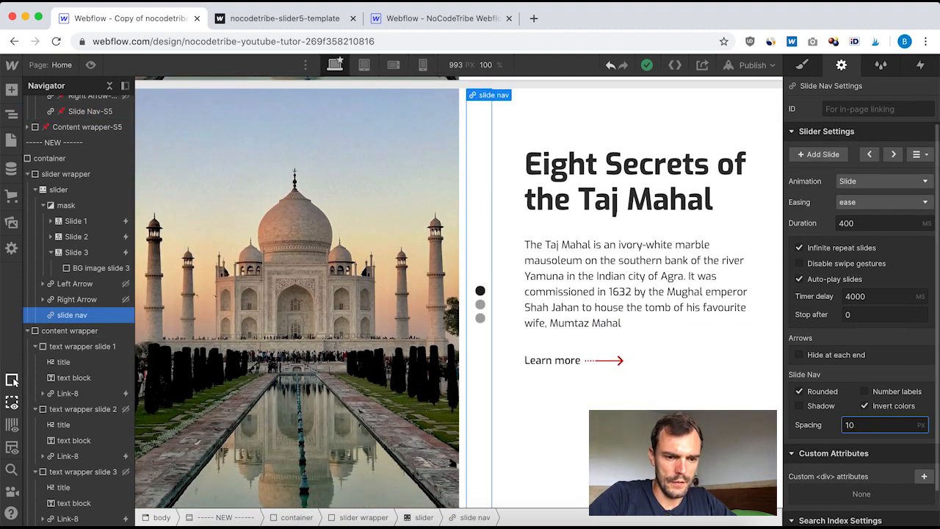
scroll(537, 320, "up", 2)
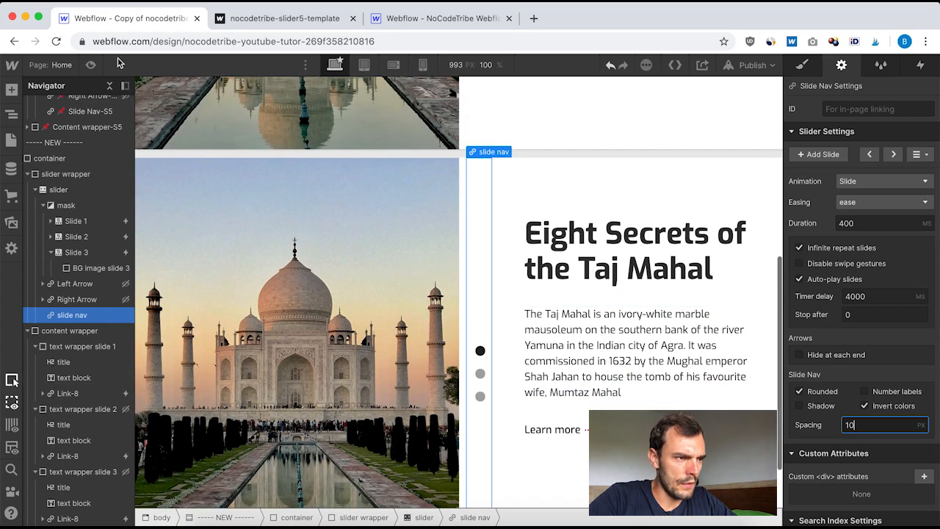
Preview the page and switch repeatedly between the slides to check the dot spacing and slide transitions against the template.
left_click(90, 65)
scroll(330, 133, "down", 2)
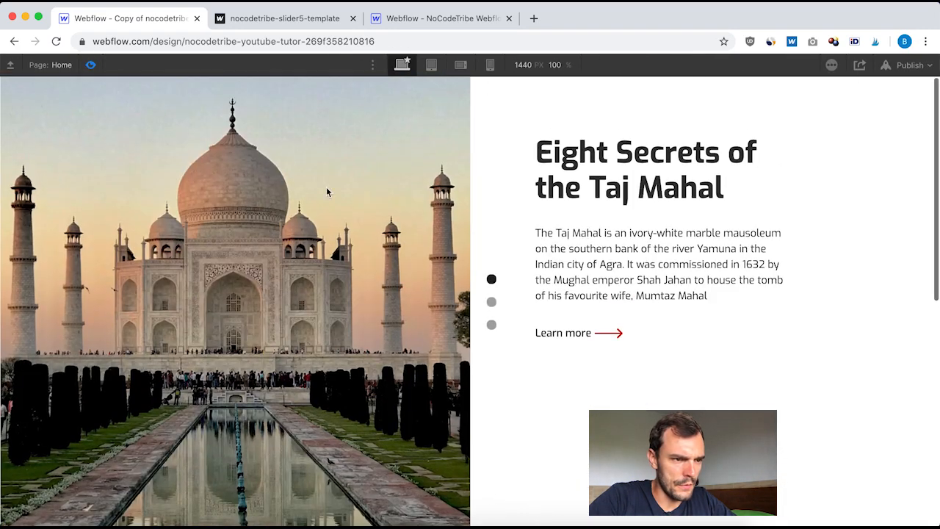
left_click(490, 304)
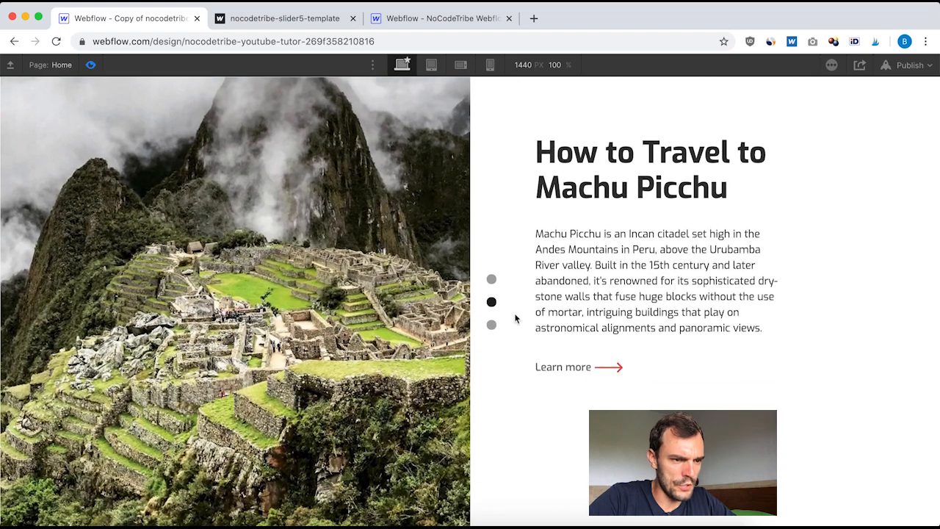
left_click(491, 324)
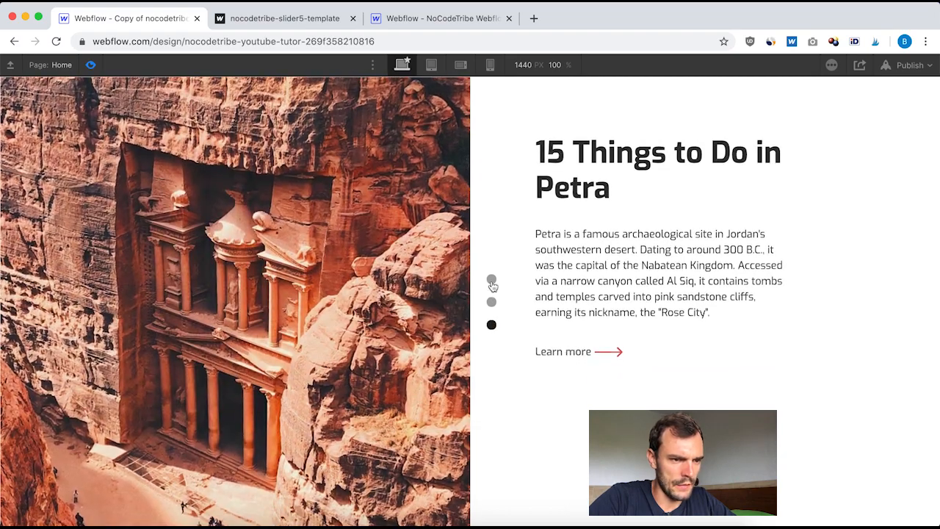
left_click(491, 279)
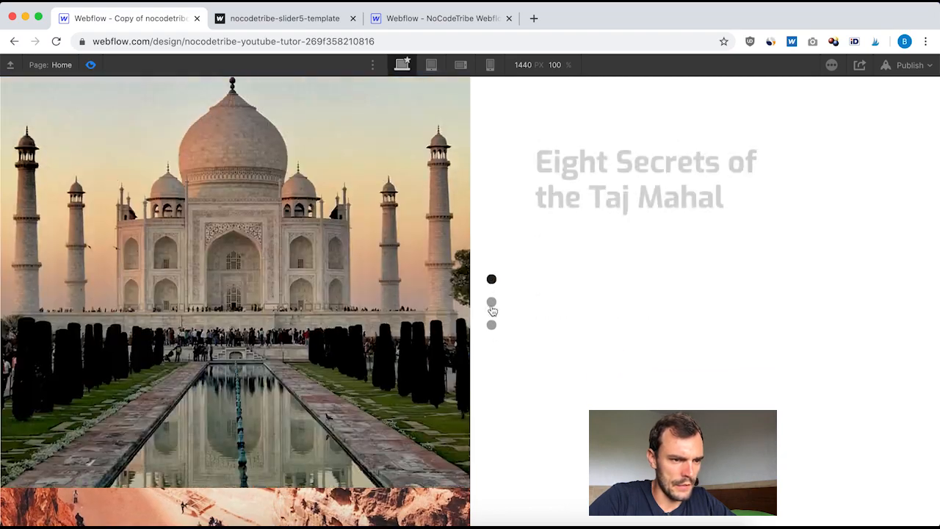
left_click(492, 302)
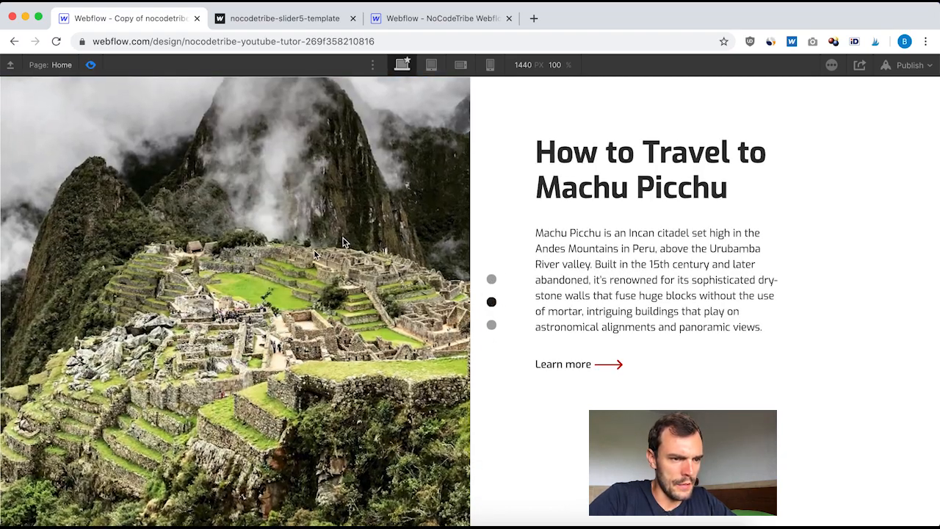
left_click(491, 279)
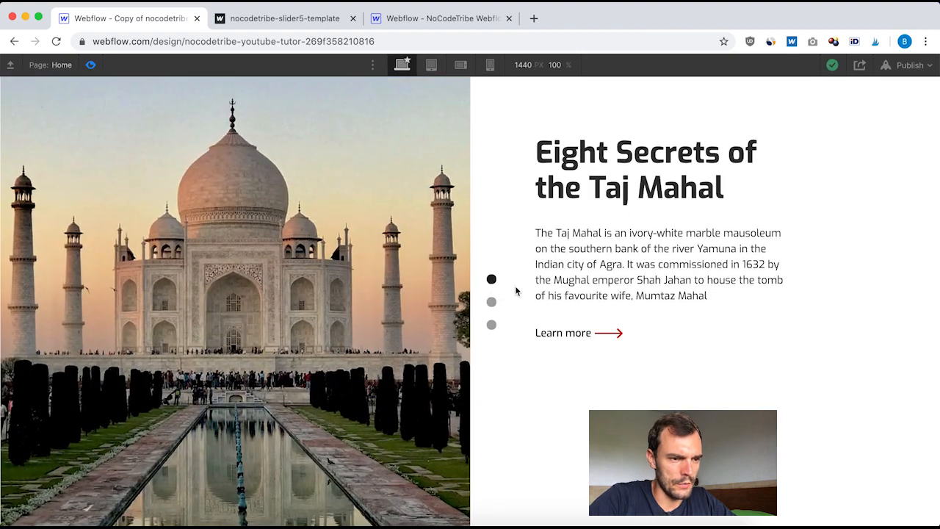
left_click(491, 301)
left_click(491, 325)
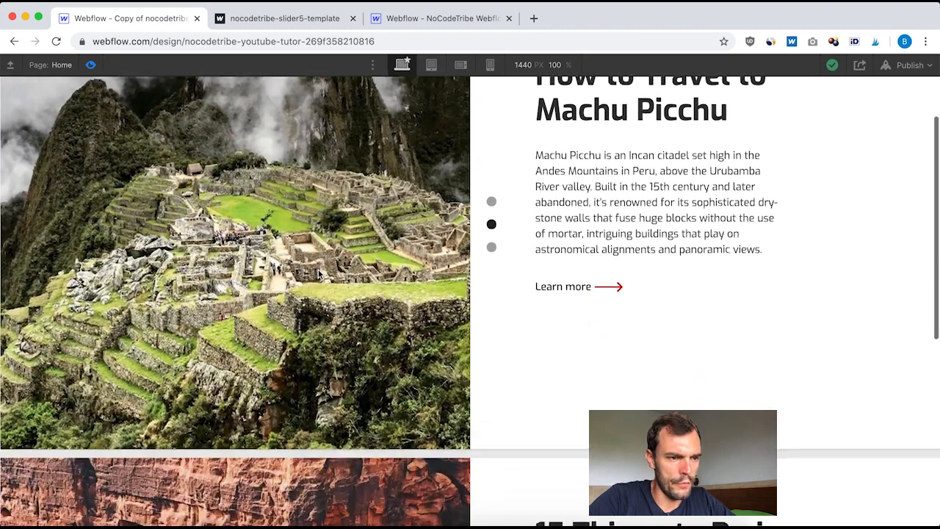
left_click(491, 279)
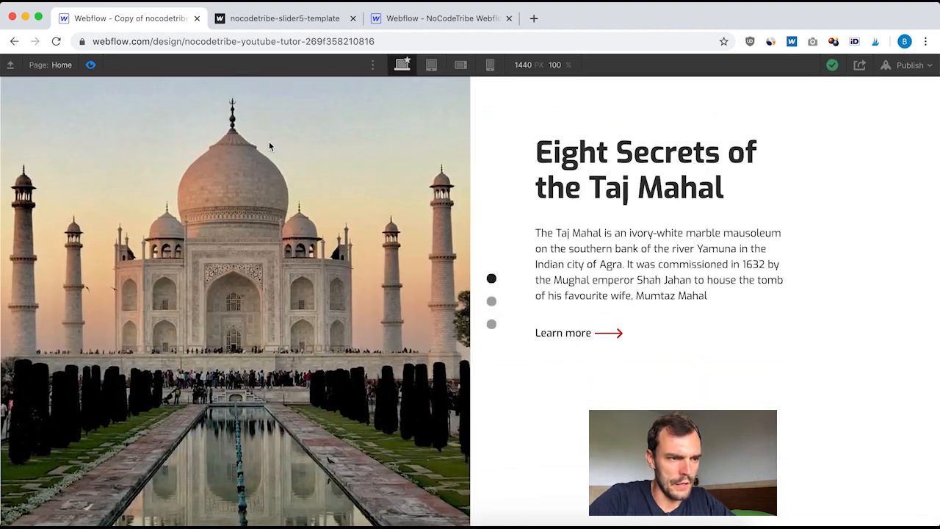
left_click(90, 66)
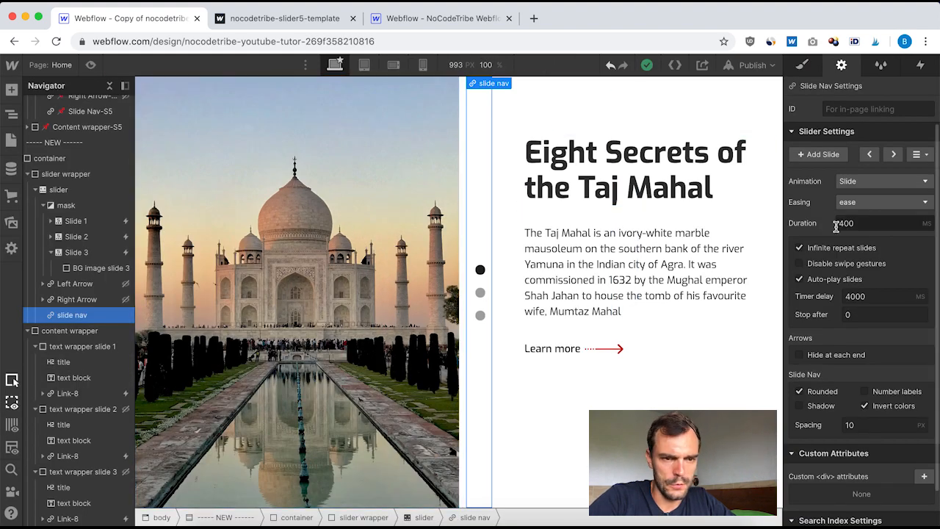
Change the new slider's animation type to Slide Over.
left_click(875, 184)
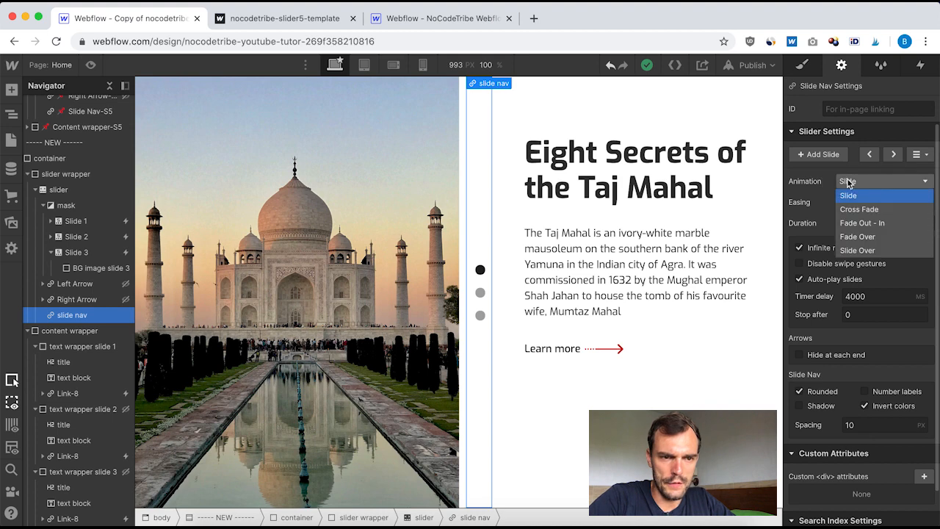
left_click(866, 252)
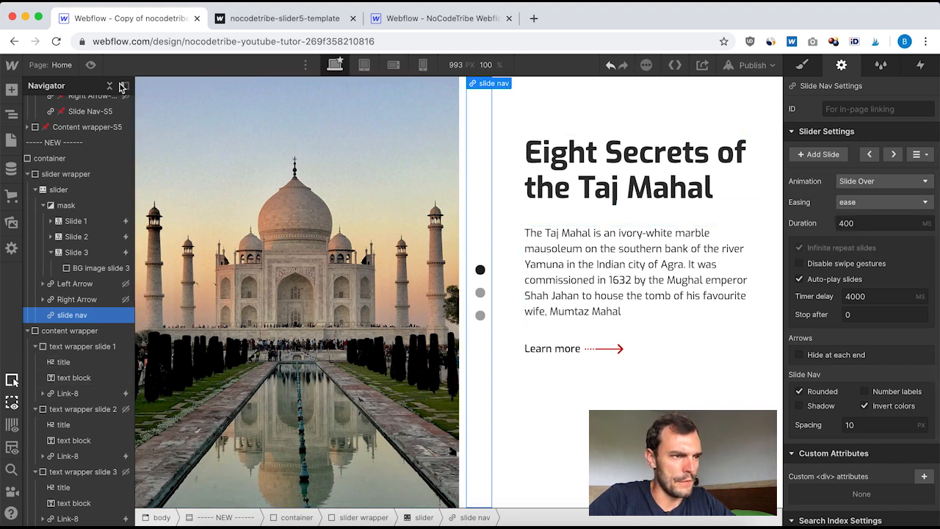
Preview the page, switch repeatedly among the three slides to check the Slide Over transition, and scroll through the page to review the slider.
left_click(90, 65)
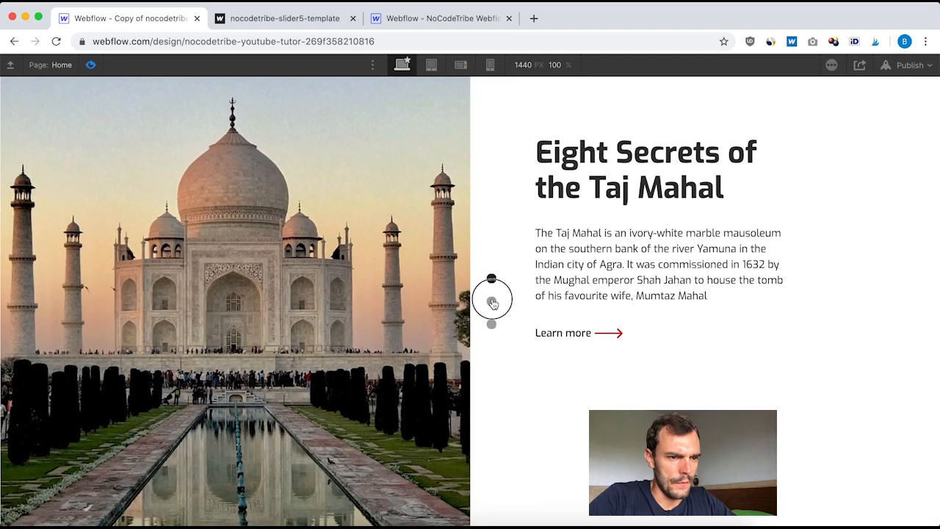
left_click(492, 301)
left_click(491, 323)
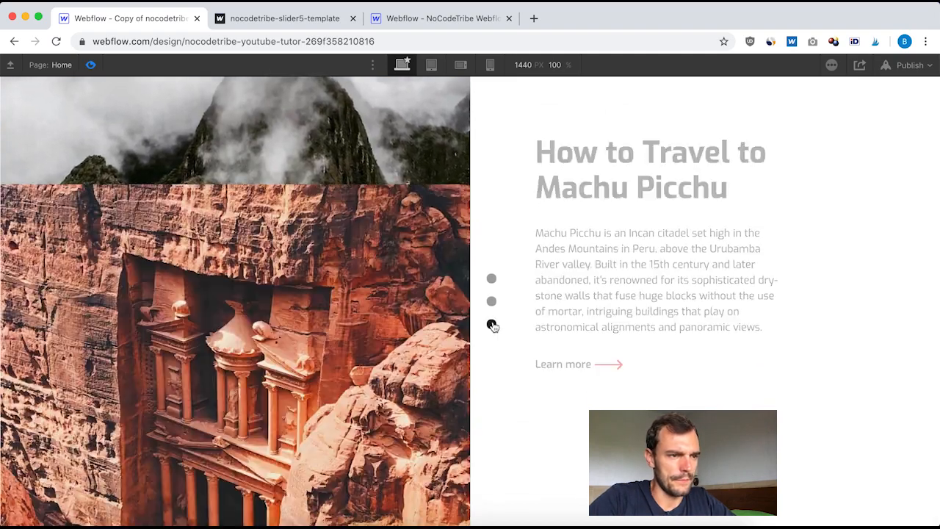
left_click(491, 301)
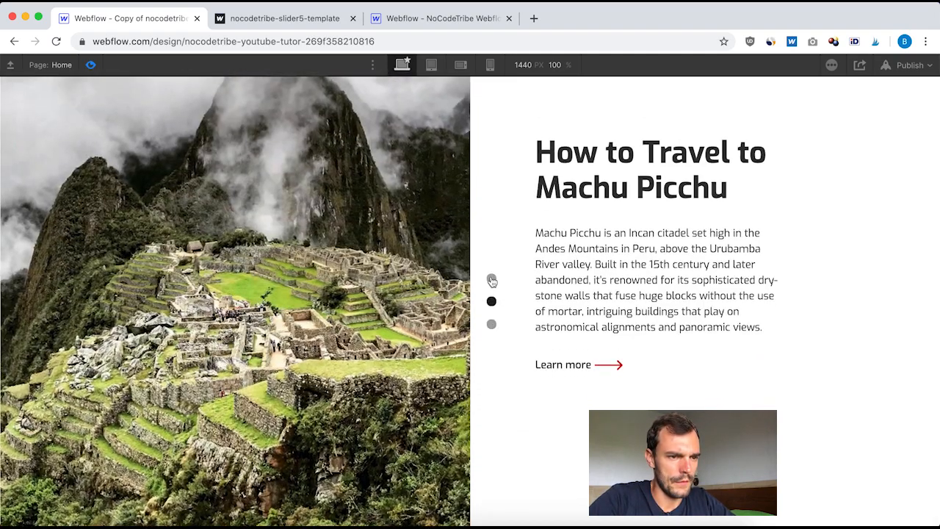
left_click(491, 278)
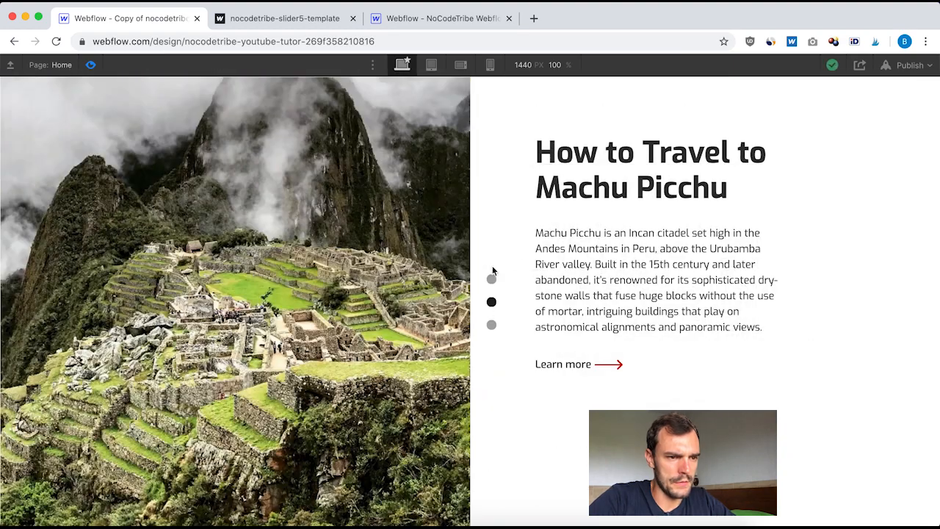
left_click(491, 281)
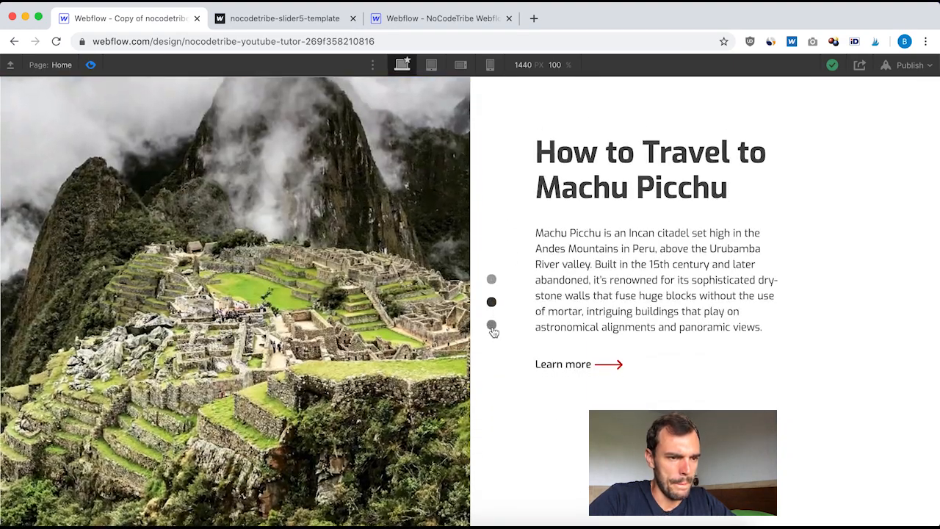
left_click(491, 324)
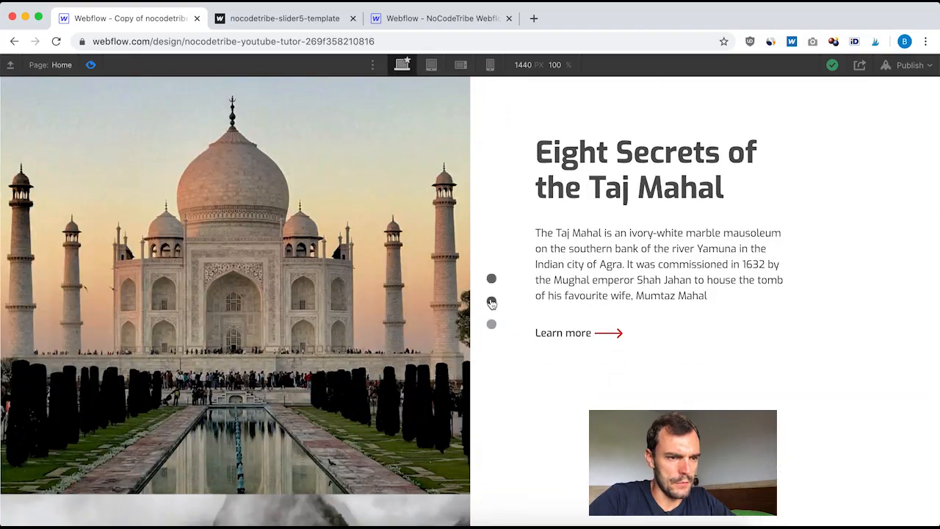
left_click(491, 301)
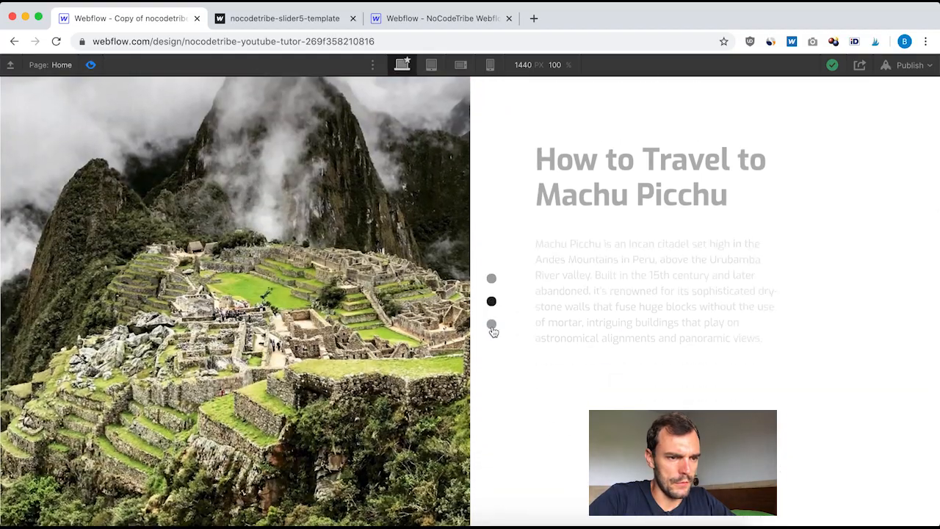
left_click(491, 324)
left_click(492, 302)
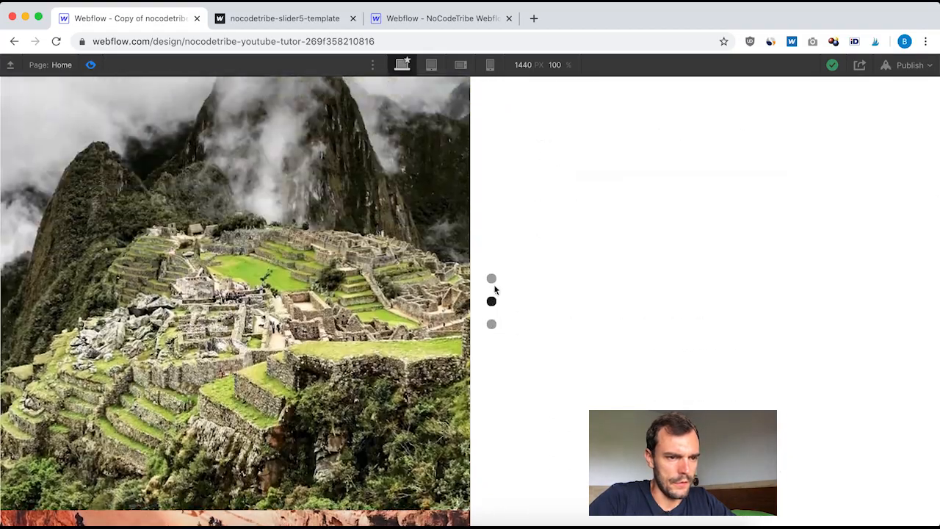
left_click(492, 279)
scroll(529, 257, "up", 6)
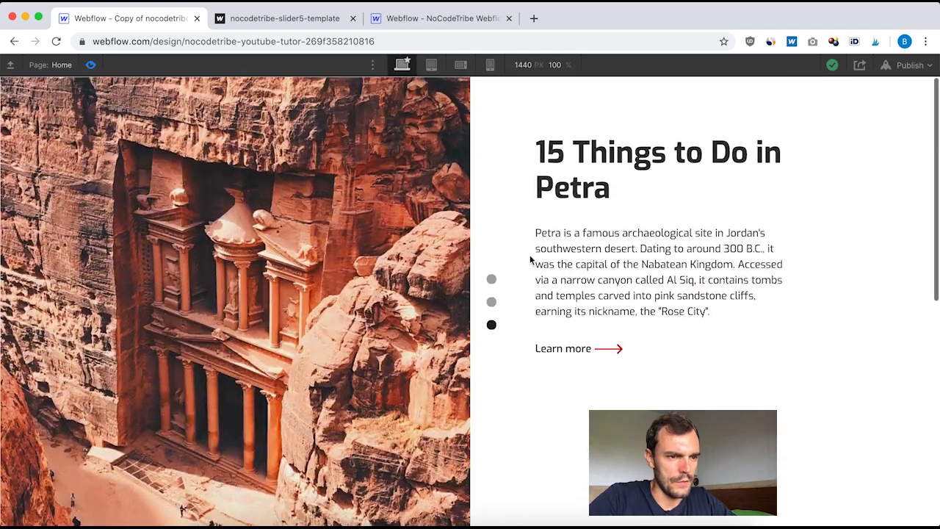
scroll(529, 257, "down", 6)
scroll(529, 257, "up", 6)
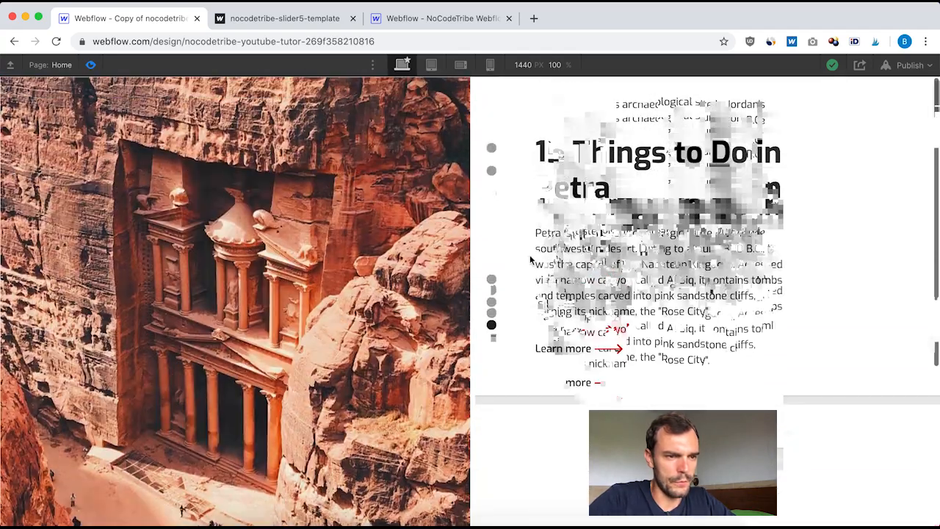